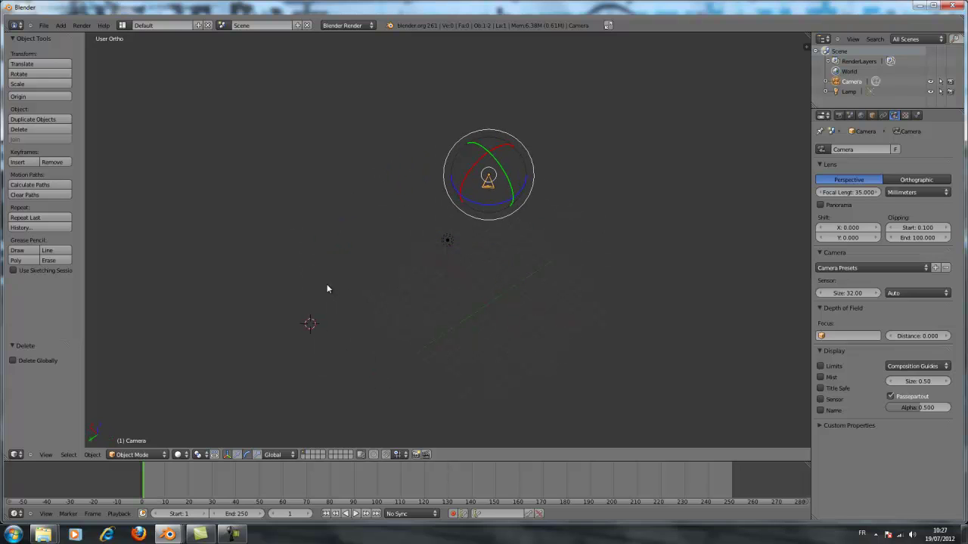
- Select the lamp and the camera in turn, leave the lamp selected, and place the 3D cursor at the camera
middle_drag(485, 315, 645, 317)
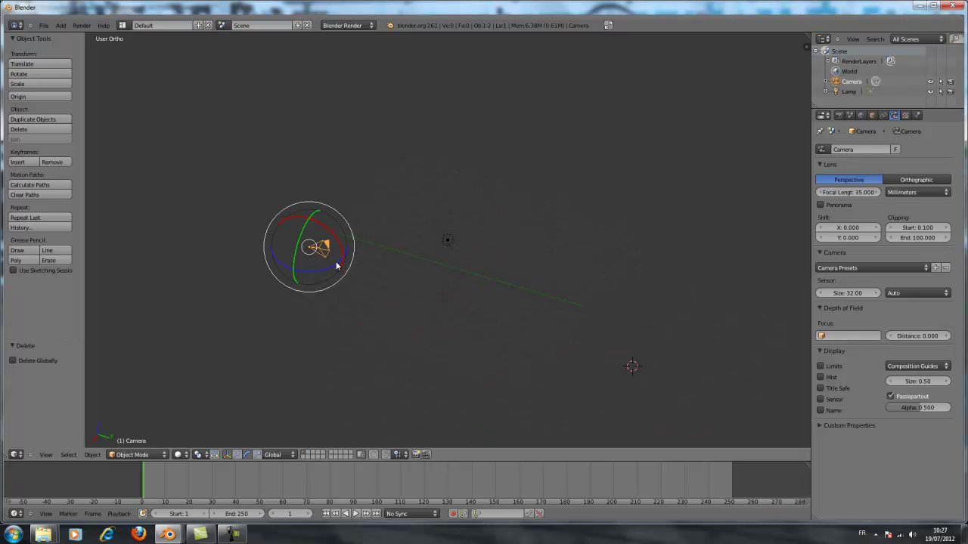
right_click(444, 241)
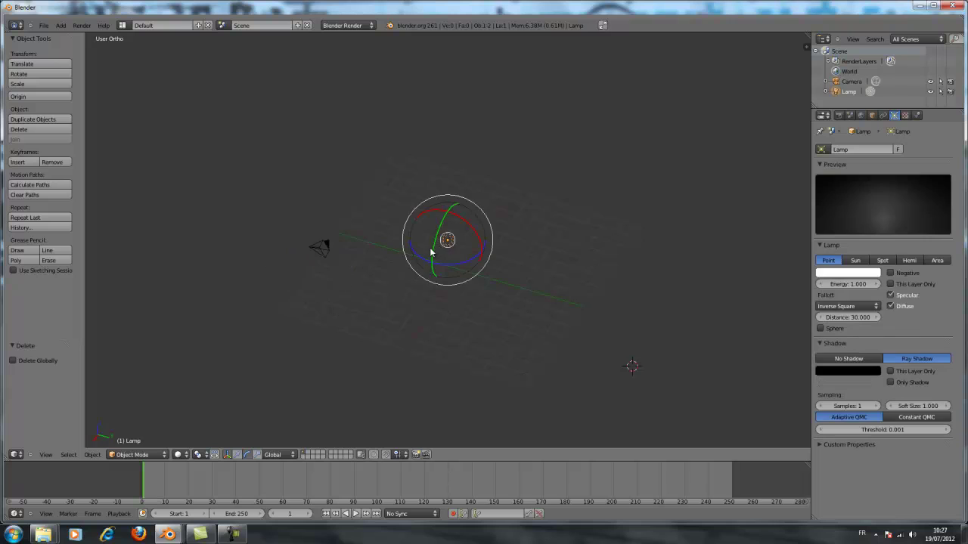
right_click(326, 247)
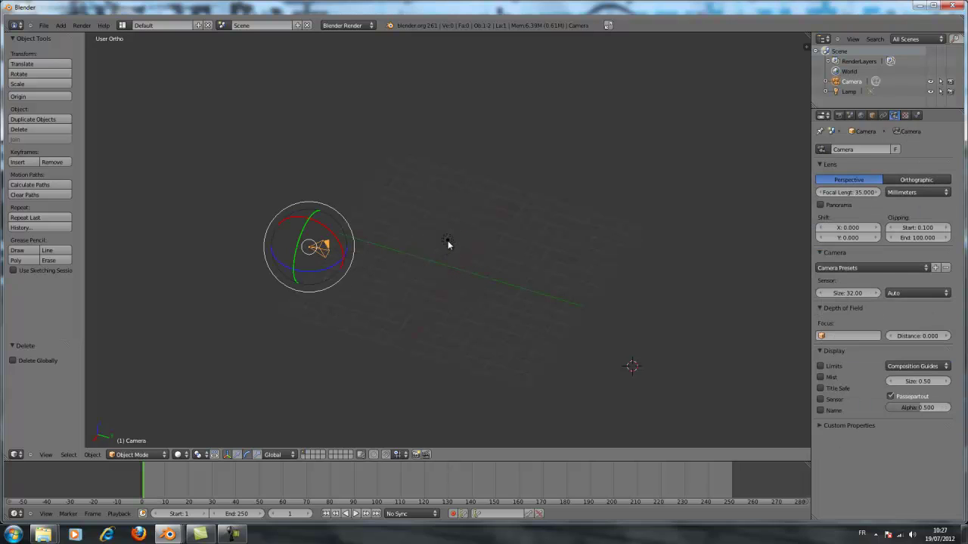
right_click(447, 242)
click(312, 248)
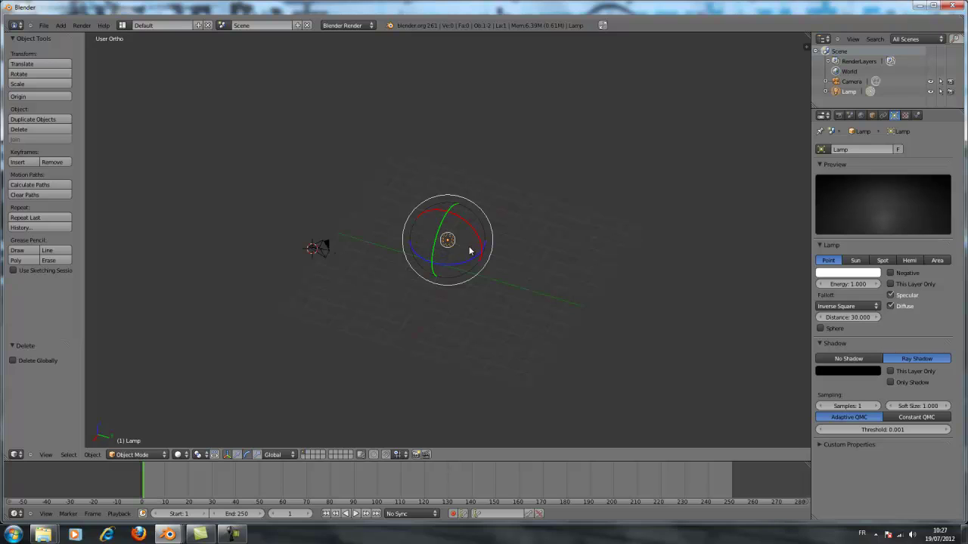
- Examine the scene from several angles around the lamp, including the standard top, front and side views
middle_drag(466, 246, 429, 240)
mouse_move(428, 229)
mouse_down()
mouse_move(424, 247)
mouse_move(448, 201)
mouse_move(426, 221)
mouse_move(433, 214)
mouse_up()
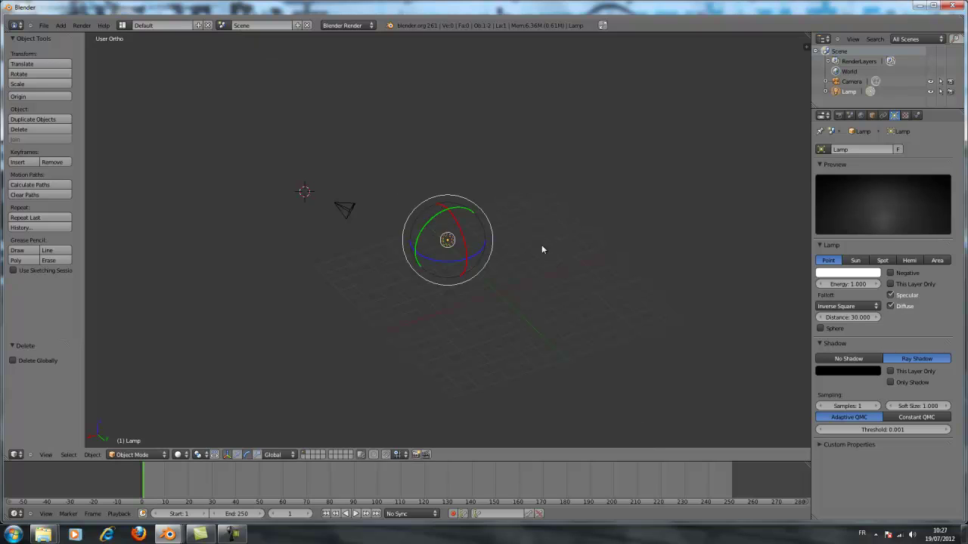
middle_drag(542, 249, 424, 310)
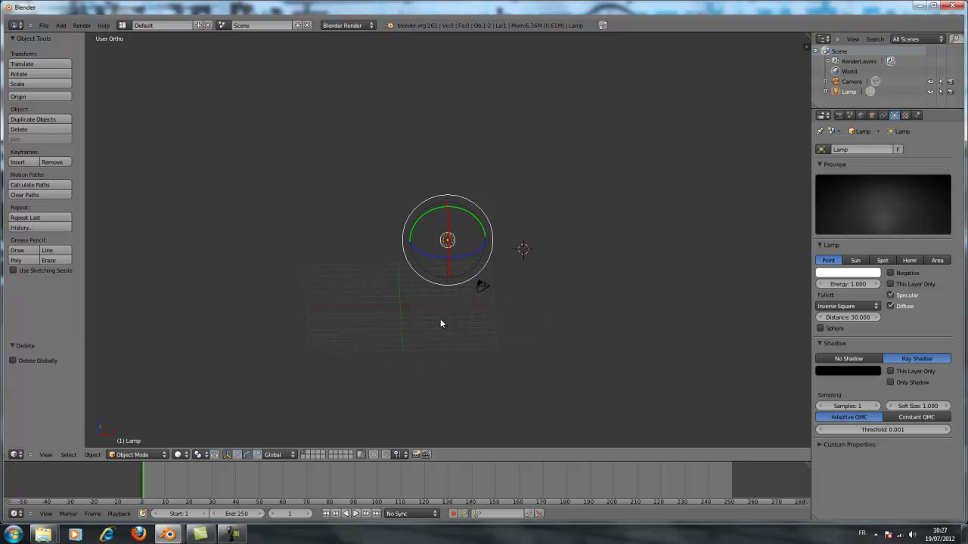
middle_drag(469, 322, 369, 348)
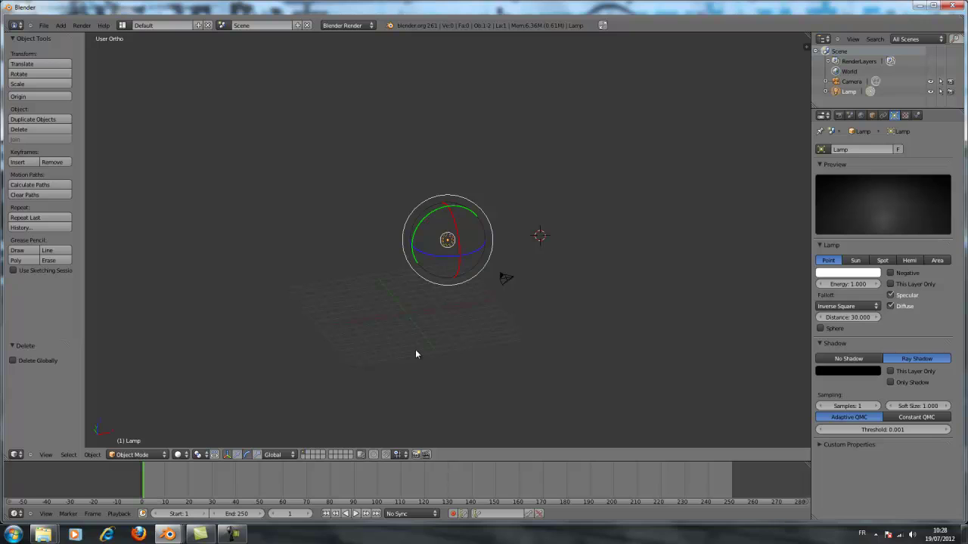
key(KP_7)
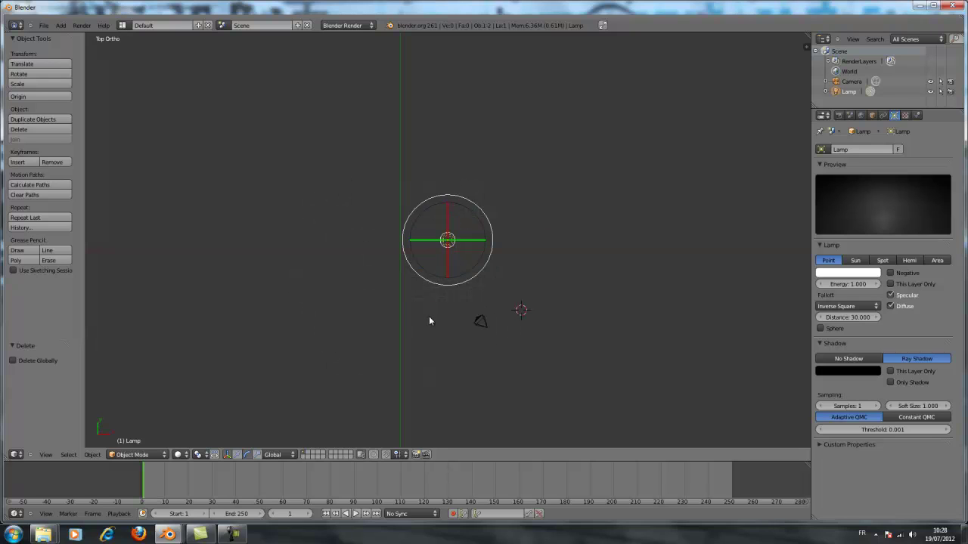
middle_drag(428, 316, 508, 303)
key(KP_1)
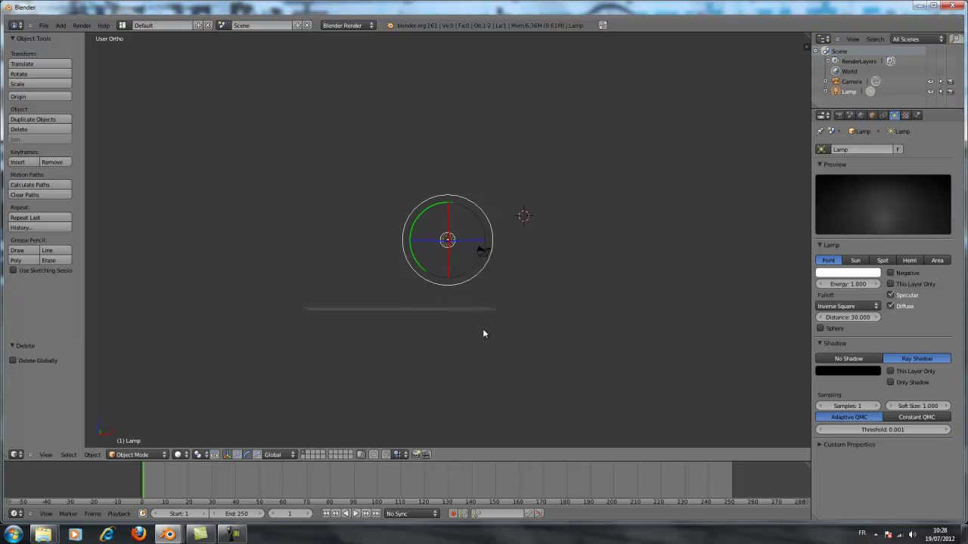
middle_drag(484, 334, 438, 343)
key(KP_3)
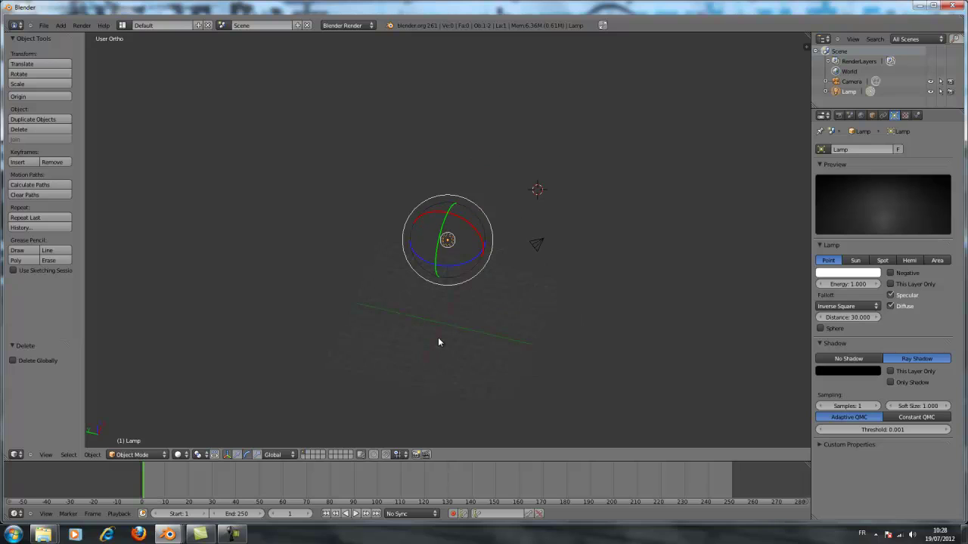
- Examine the scene at different zoom levels, toggle the lamp's local view on and off, and look at the grid from other angles
scroll(438, 342, down, 3)
scroll(438, 336, up, 2)
scroll(444, 331, up, 2)
scroll(449, 329, down, 1)
scroll(448, 330, up, 2)
scroll(448, 329, down, 2)
key(KP_Divide)
key(KP_Divide)
middle_drag(527, 327, 241, 326)
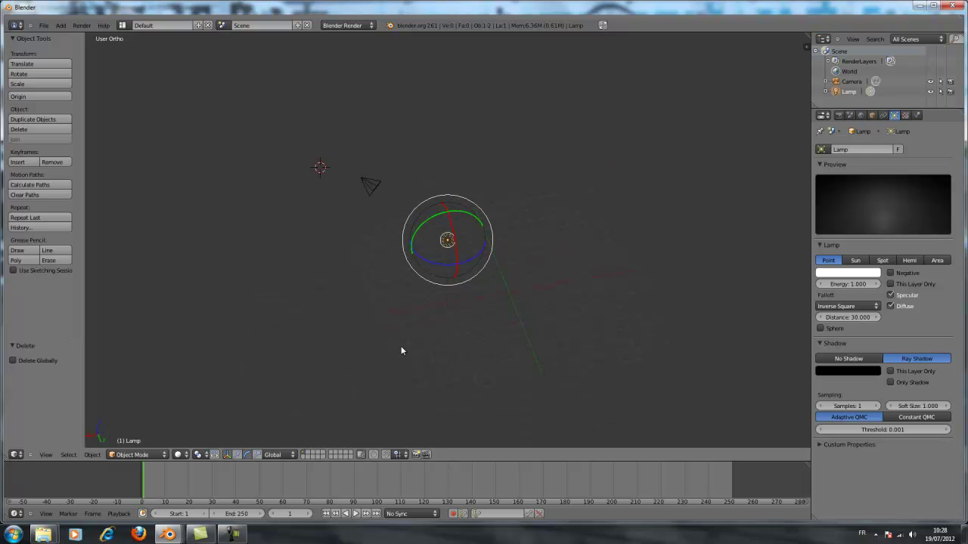
middle_drag(402, 351, 110, 82)
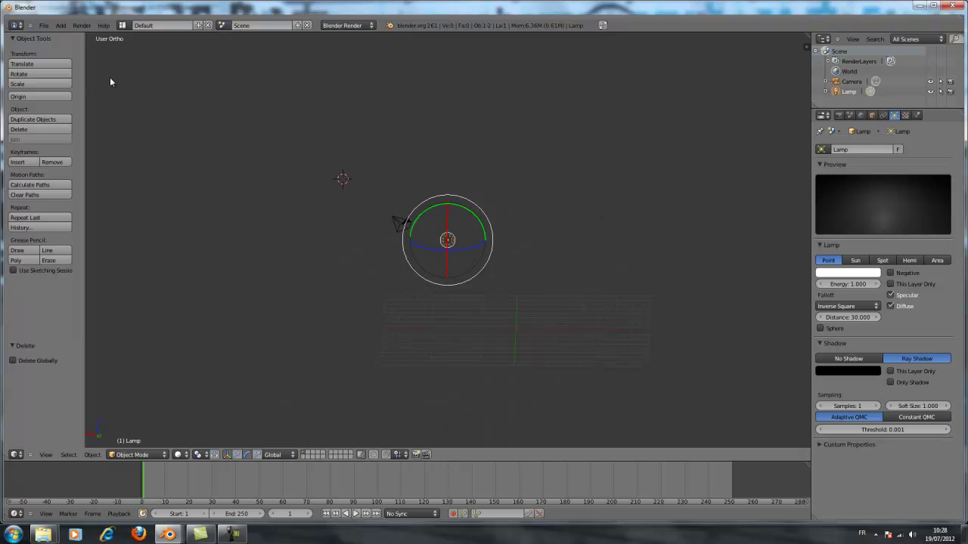
- Add a text object to the scene at the 3D cursor
click(46, 26)
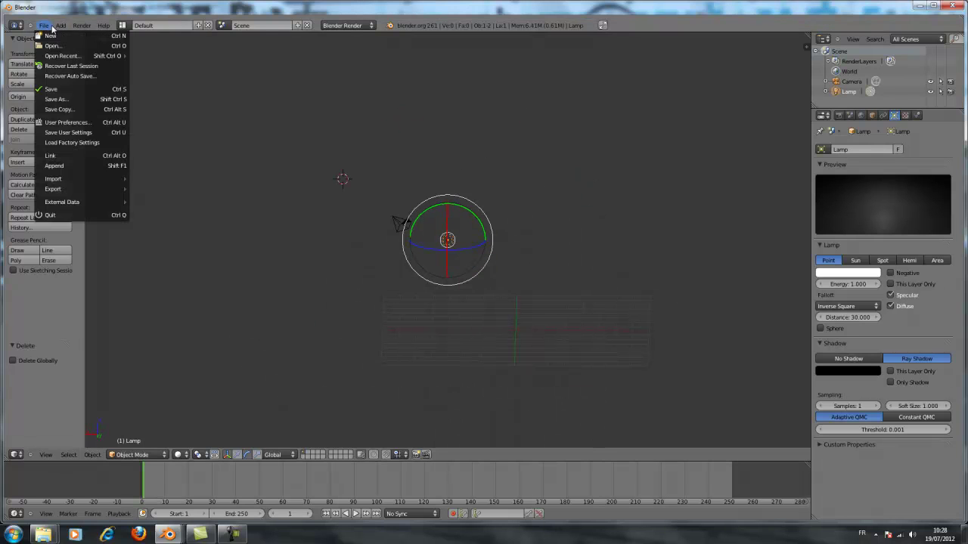
click(61, 26)
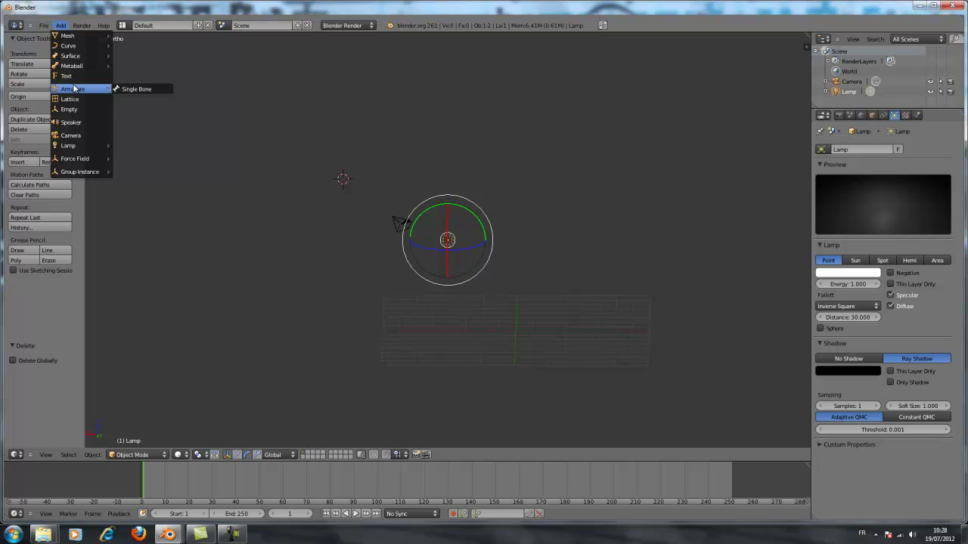
click(73, 76)
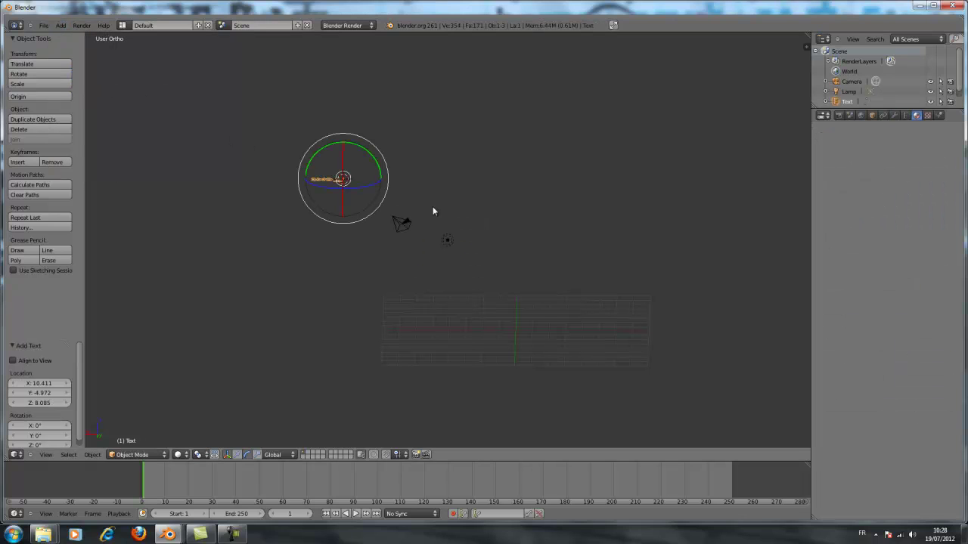
middle_drag(434, 210, 270, 216)
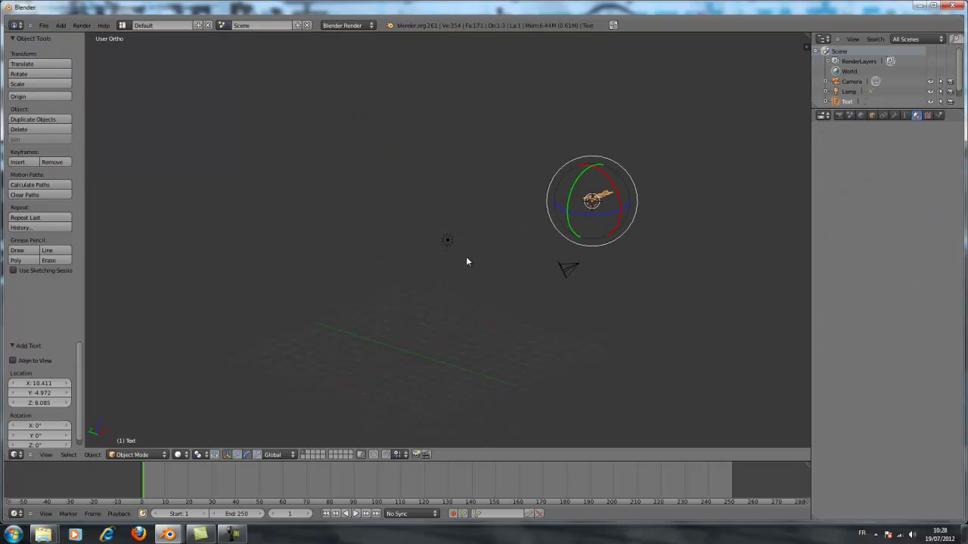
middle_drag(587, 248, 575, 274)
click(61, 26)
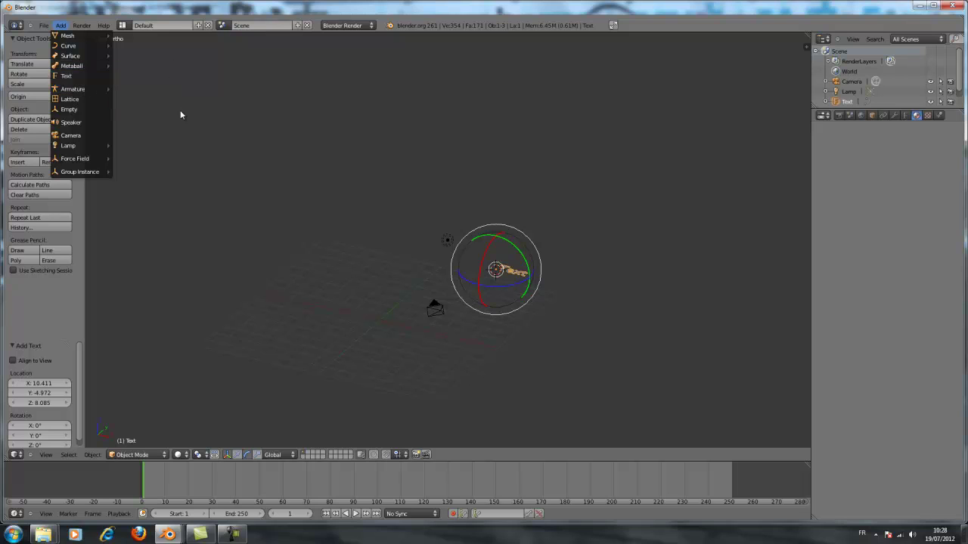
middle_drag(353, 293, 346, 317)
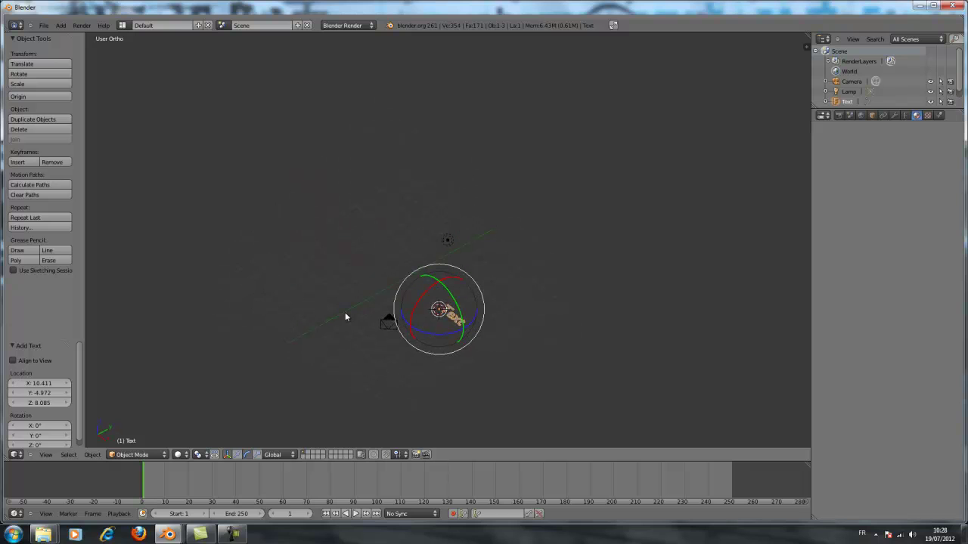
- Move the text object with the translate manipulator: backward along X, about -2.37 along Z, and a further -2.7 or so along X
click(238, 456)
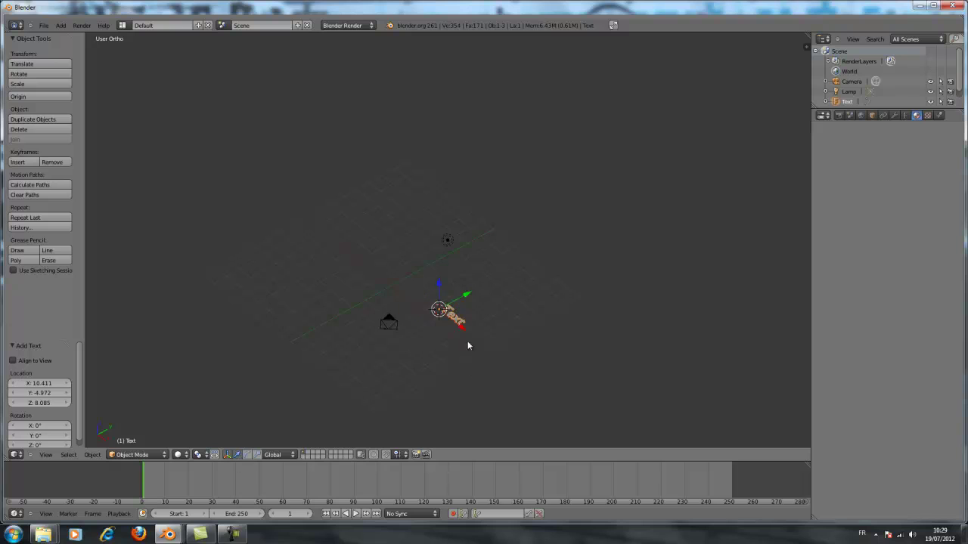
drag(463, 332, 421, 249)
middle_drag(421, 249, 439, 226)
drag(421, 219, 423, 253)
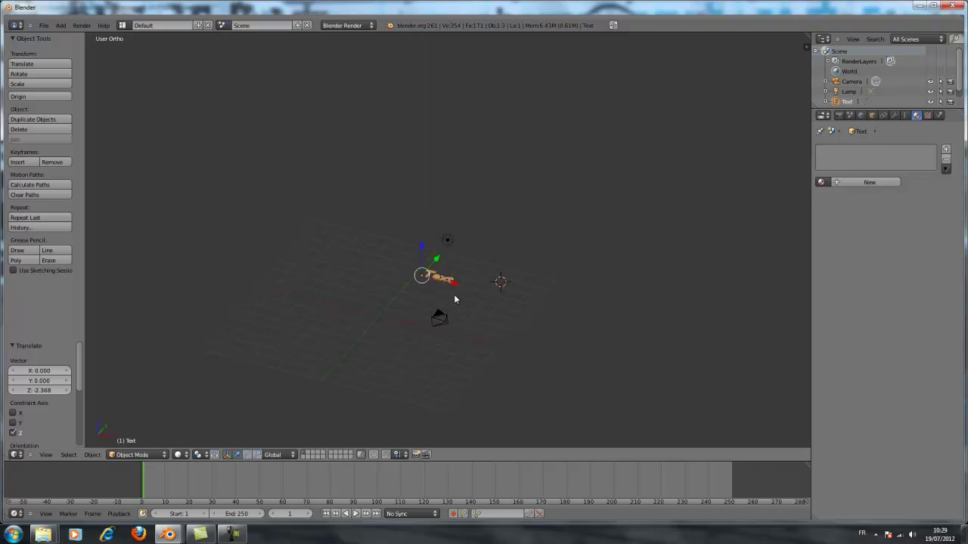
drag(454, 286, 401, 272)
mouse_move(484, 315)
middle_down()
mouse_move(409, 302)
mouse_move(378, 314)
mouse_move(456, 339)
mouse_move(467, 315)
middle_up()
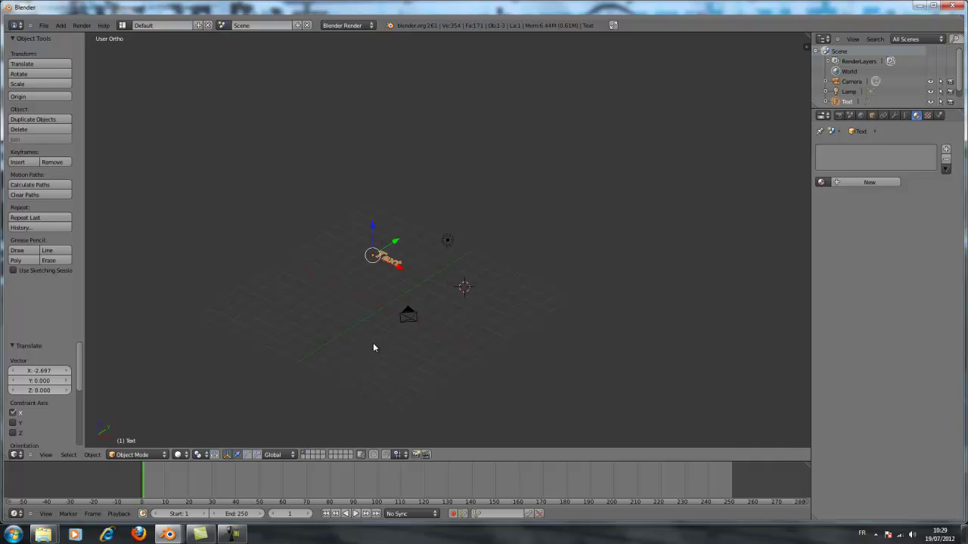
middle_drag(373, 347, 305, 364)
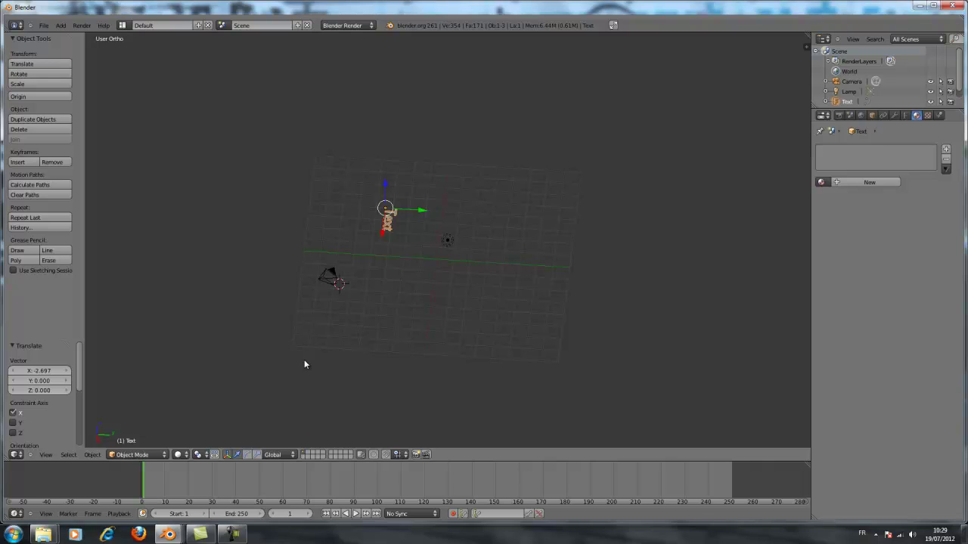
- Rotate the text object 90° about the global X axis so that it stands upright
click(246, 457)
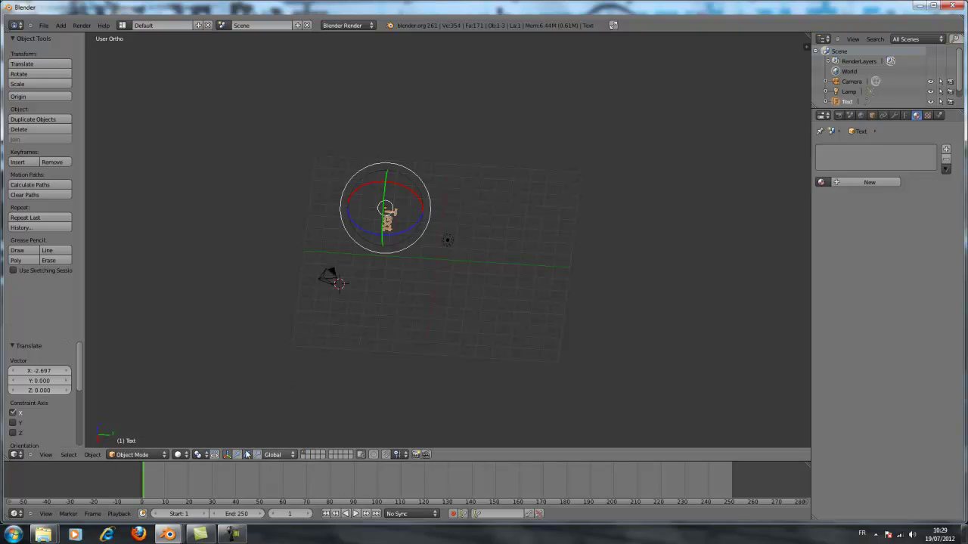
middle_drag(310, 340, 367, 320)
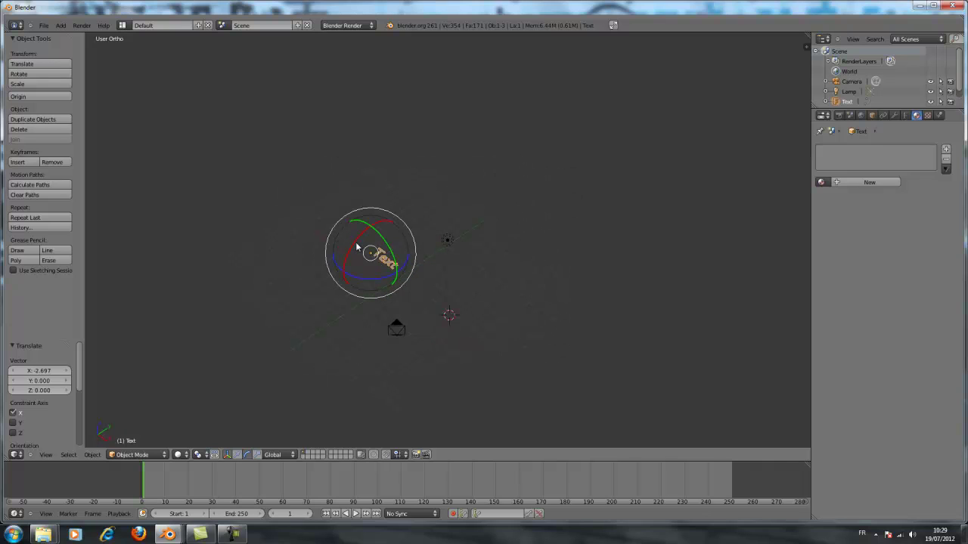
drag(357, 247, 357, 275)
click(357, 275)
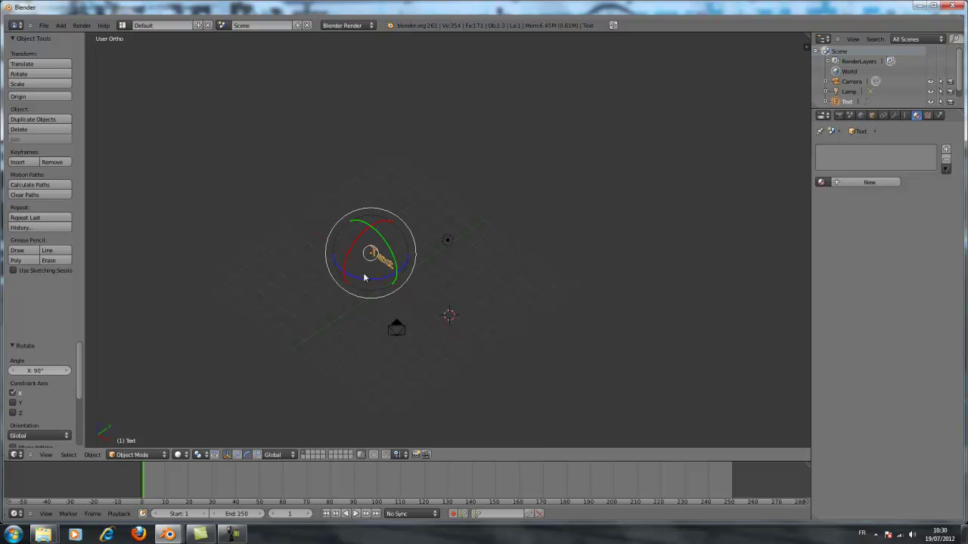
middle_drag(365, 277, 477, 259)
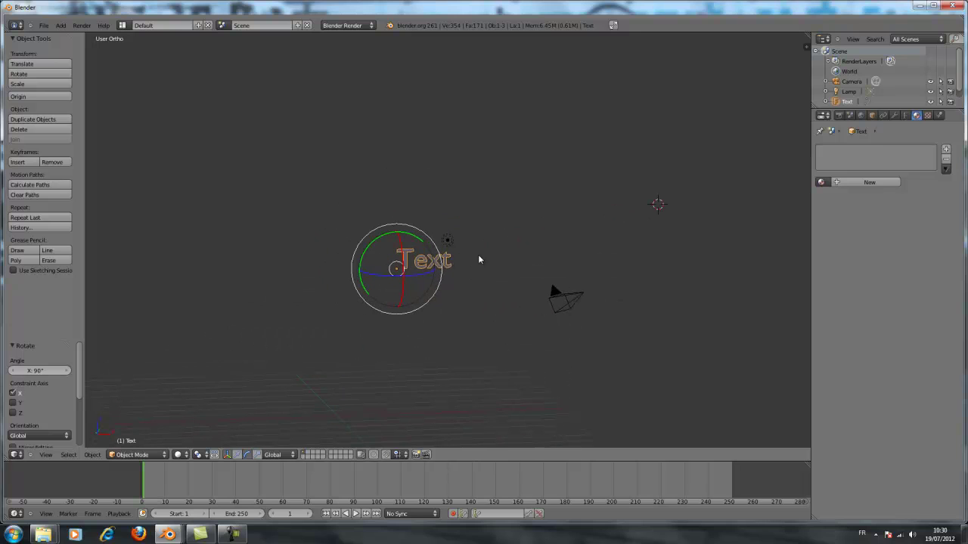
- Replace the text object's default wording with "Barjeycraft" in Edit Mode and return to Object Mode
click(135, 454)
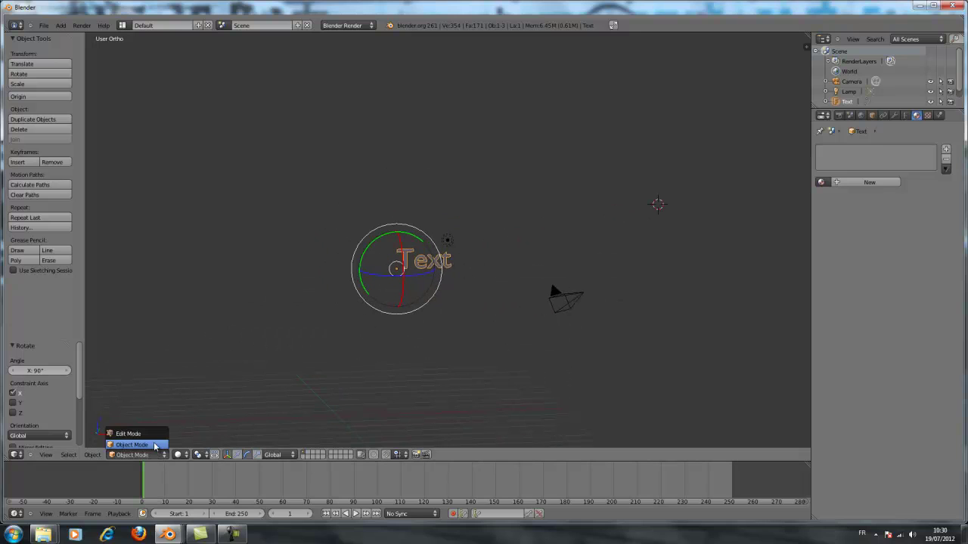
click(148, 445)
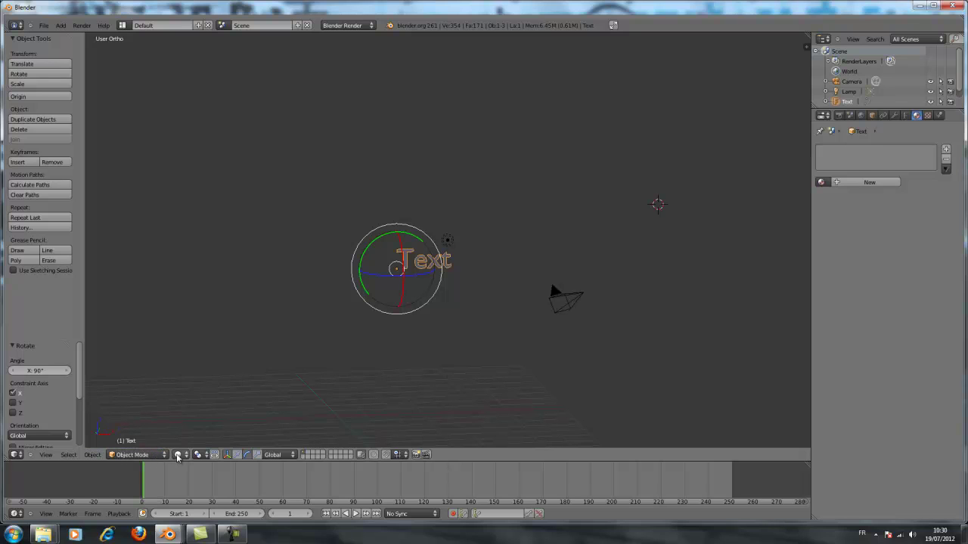
click(155, 455)
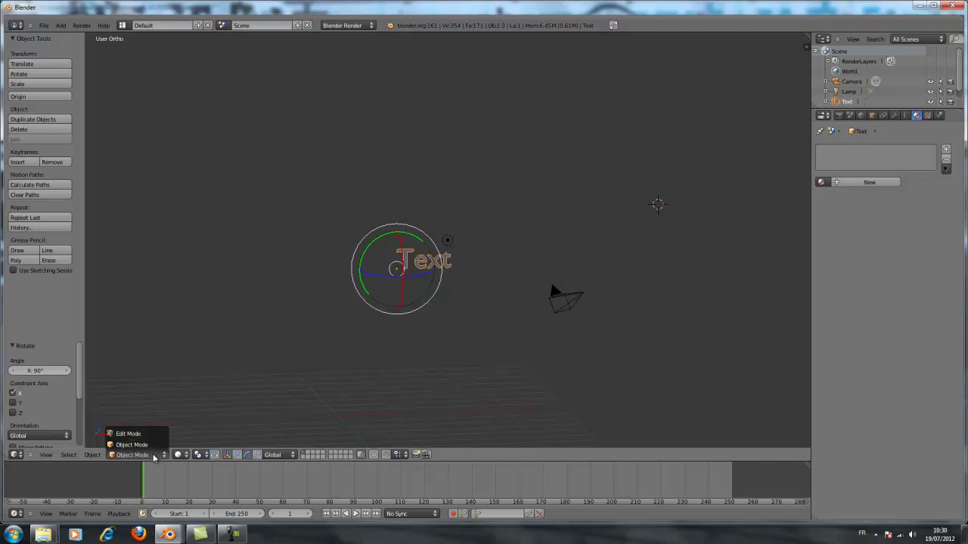
click(141, 434)
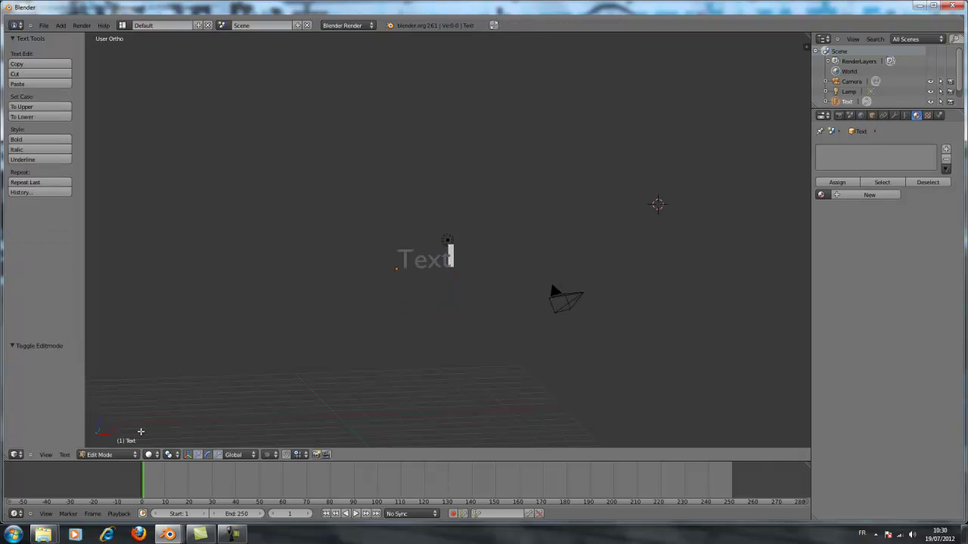
key(BackSpace)
key(BackSpace)
key(BackSpace)
key(BackSpace)
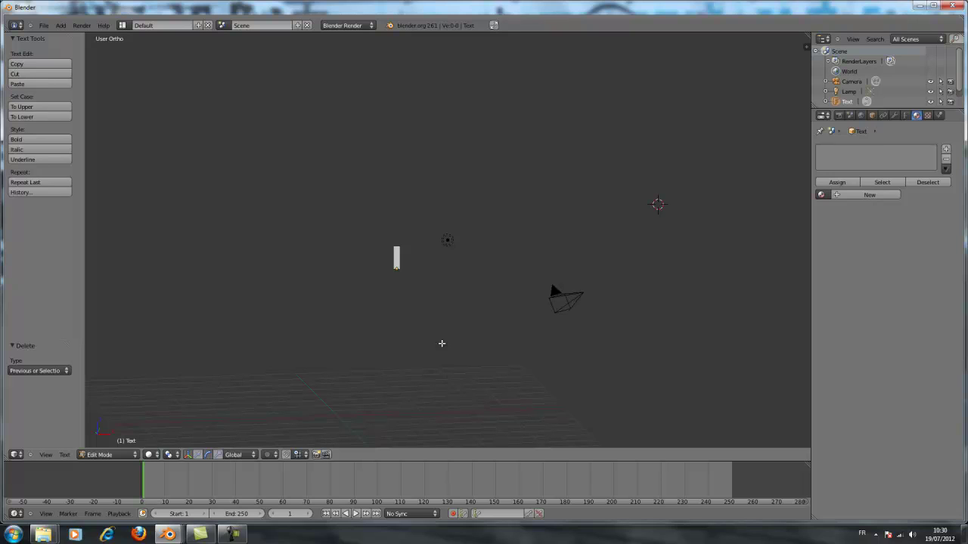
text(Barjeycraft)
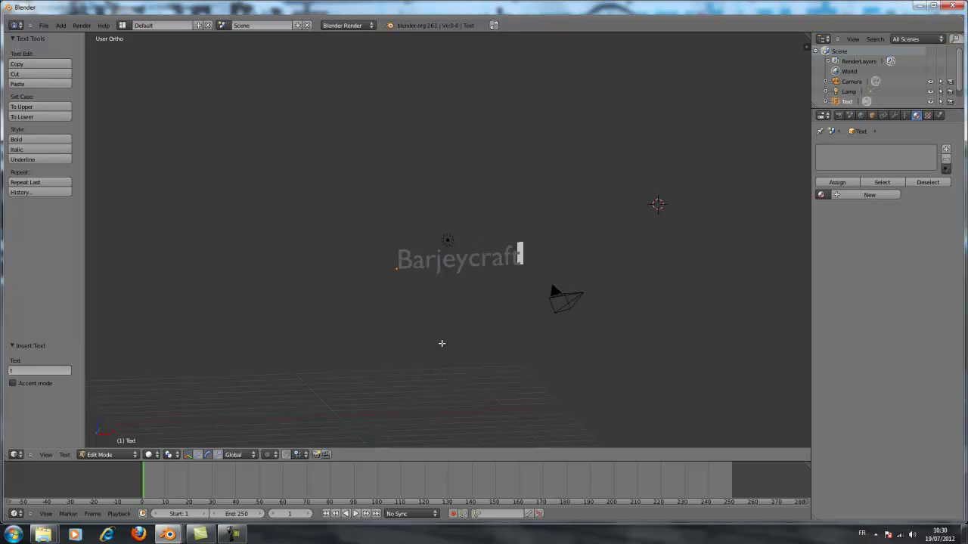
middle_drag(456, 328, 457, 361)
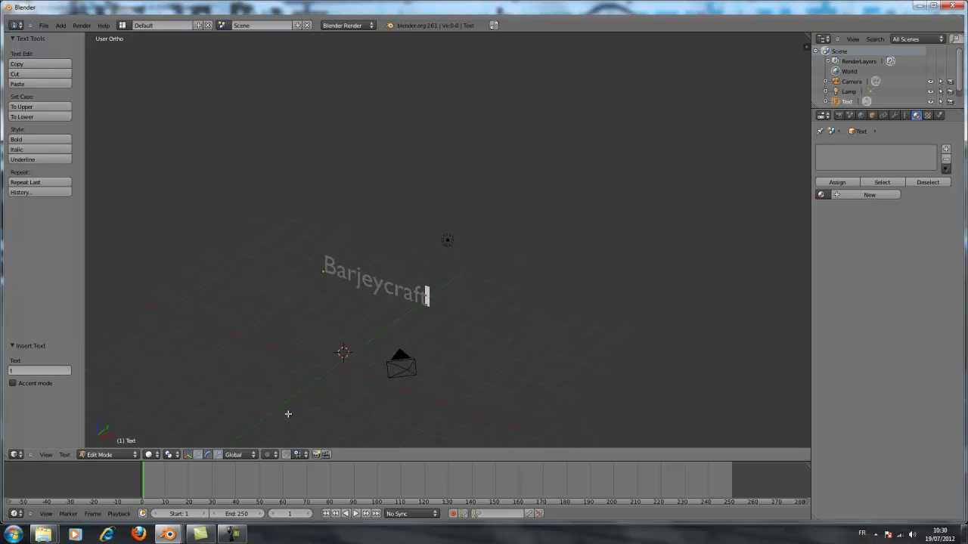
click(113, 455)
click(125, 445)
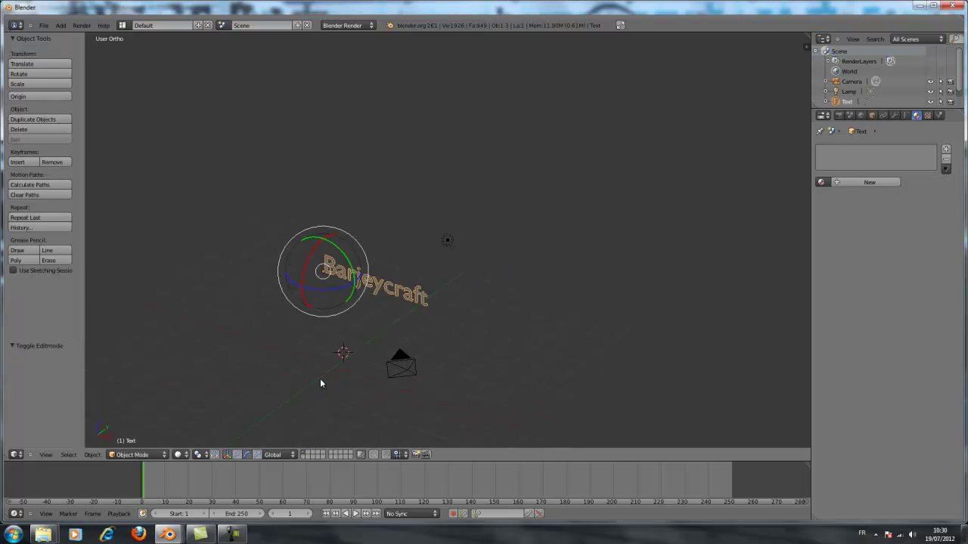
middle_drag(320, 383, 412, 366)
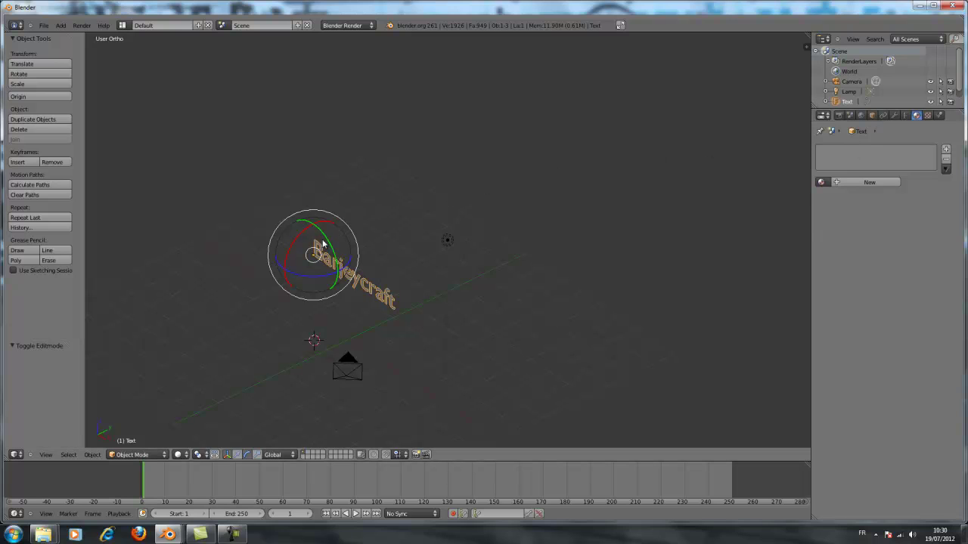
- Give the Barjeycraft text thickness by setting its geometry Extrude value to 0.1
middle_drag(384, 289, 437, 261)
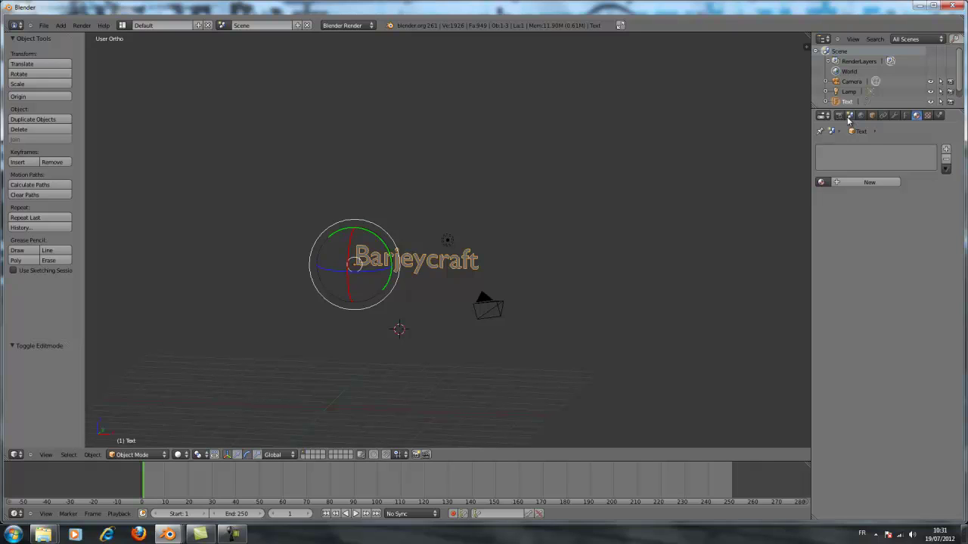
click(904, 116)
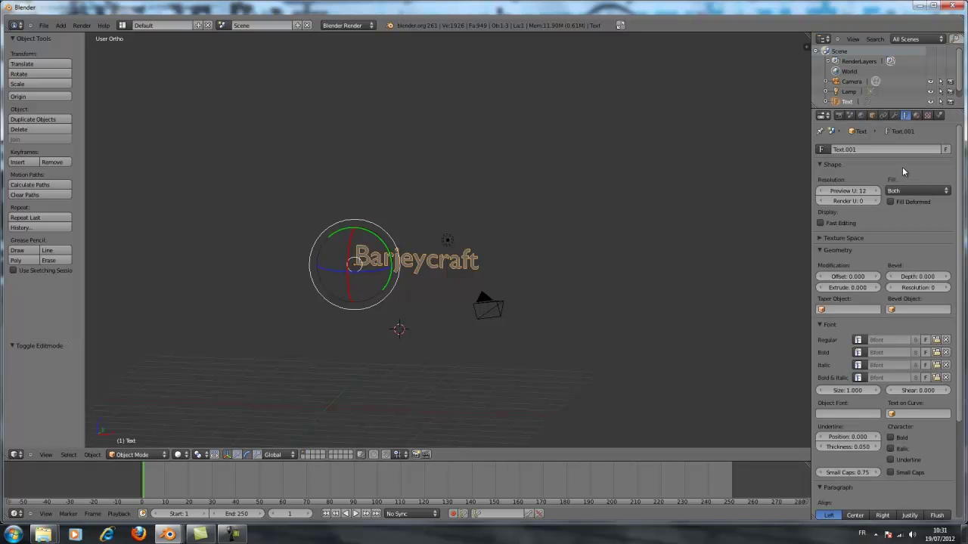
scroll(892, 151, down, 5)
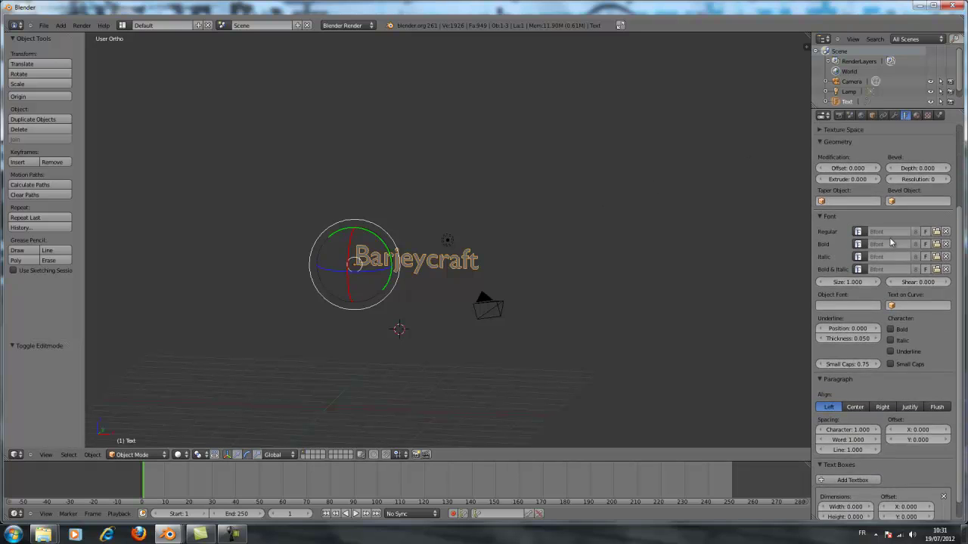
scroll(891, 242, up, 5)
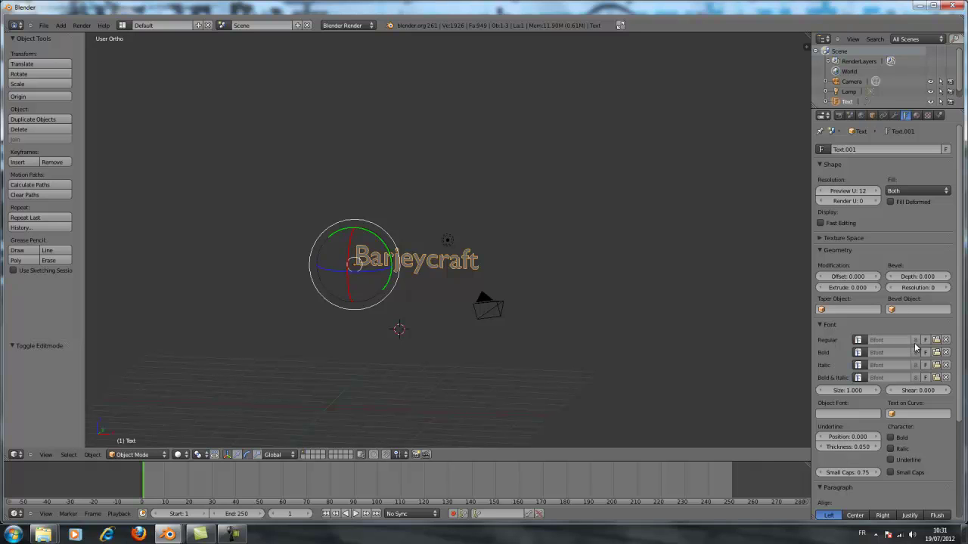
mouse_move(449, 337)
middle_down()
mouse_move(467, 355)
mouse_move(456, 341)
middle_up()
click(857, 287)
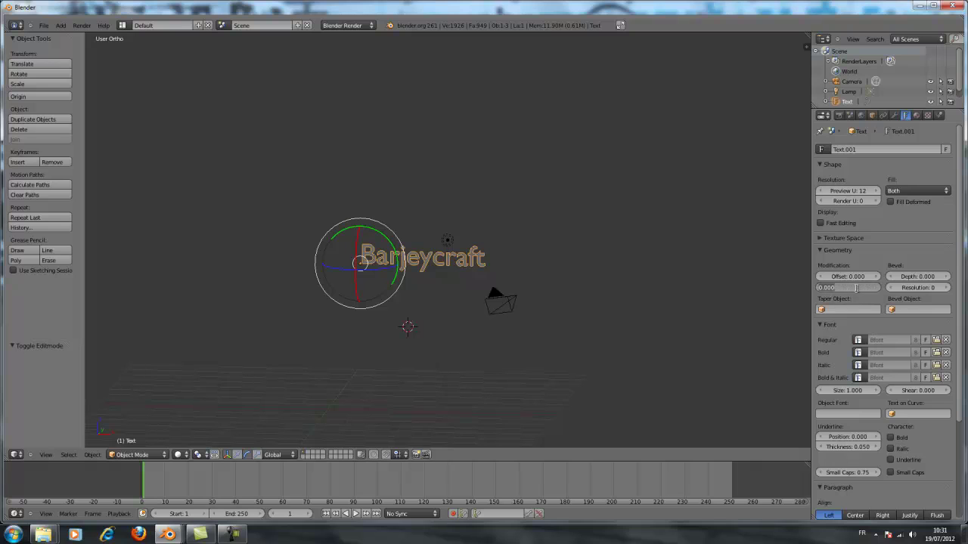
text(0.1)
key(Return)
middle_drag(443, 283, 509, 287)
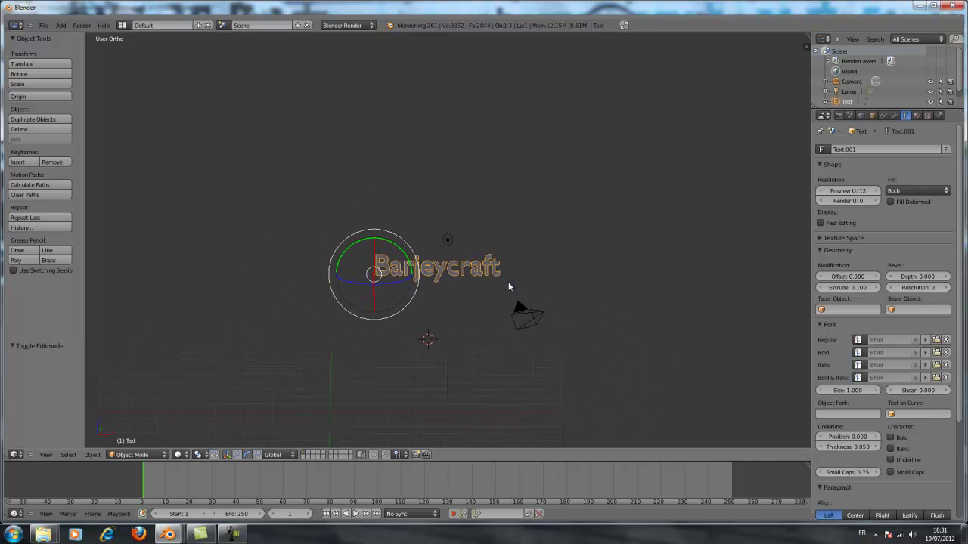
- Set the text's bevel depth to 0.01 and inspect the letter edges up close
click(920, 275)
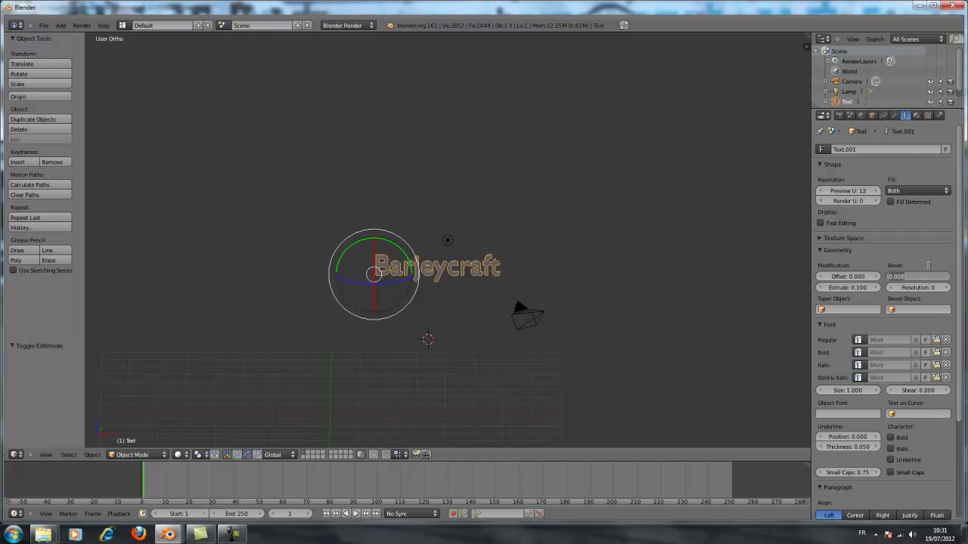
text(.0)
key(Return)
middle_drag(663, 249, 560, 246)
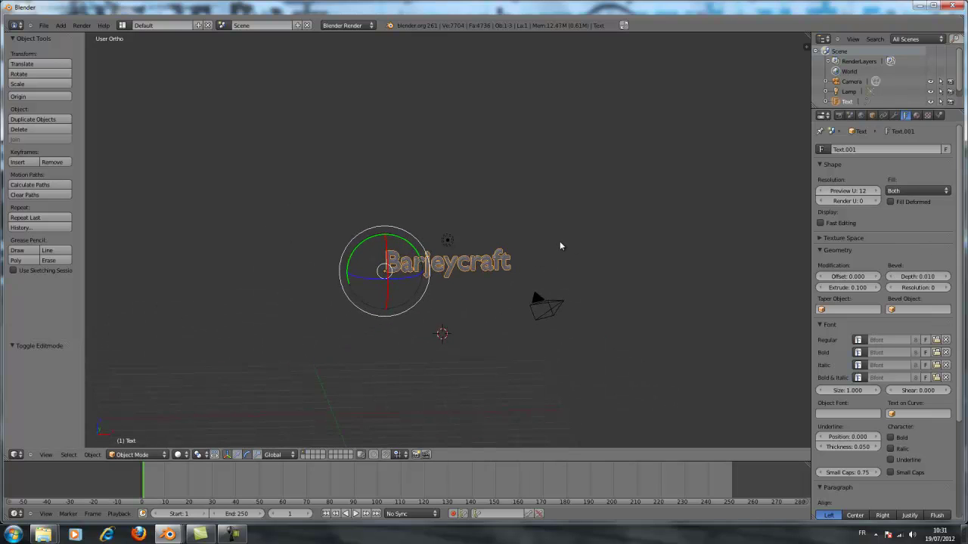
scroll(559, 245, up, 3)
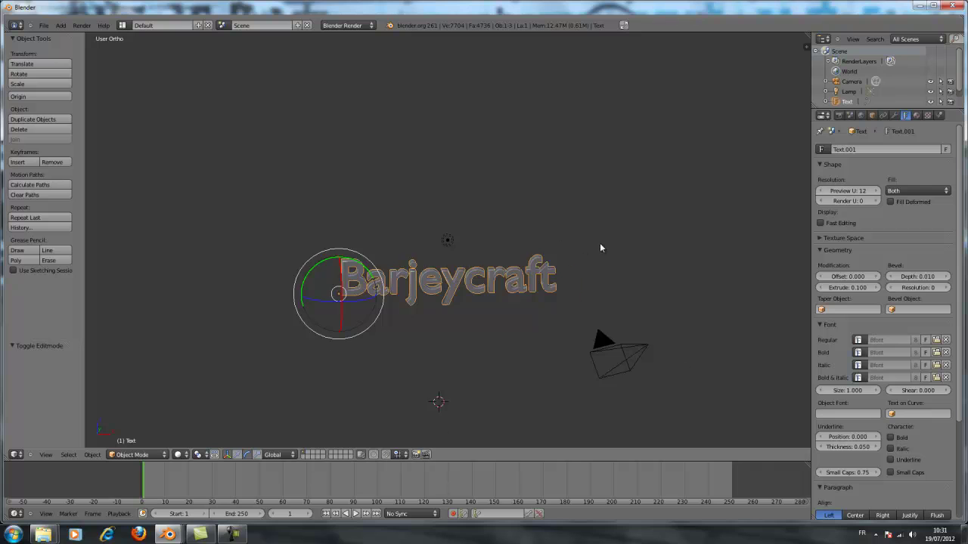
scroll(600, 247, up, 2)
mouse_move(634, 246)
middle_down()
mouse_move(646, 229)
mouse_move(628, 233)
mouse_move(637, 250)
middle_up()
scroll(627, 230, down, 2)
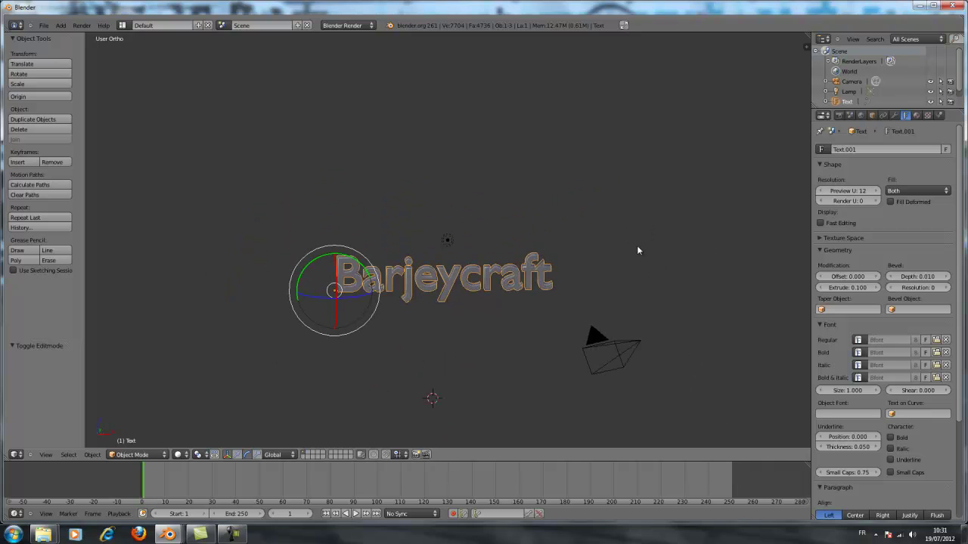
- Load Chicken Butt.ttf from C:\Windows\Fonts as the text object's regular font
click(936, 340)
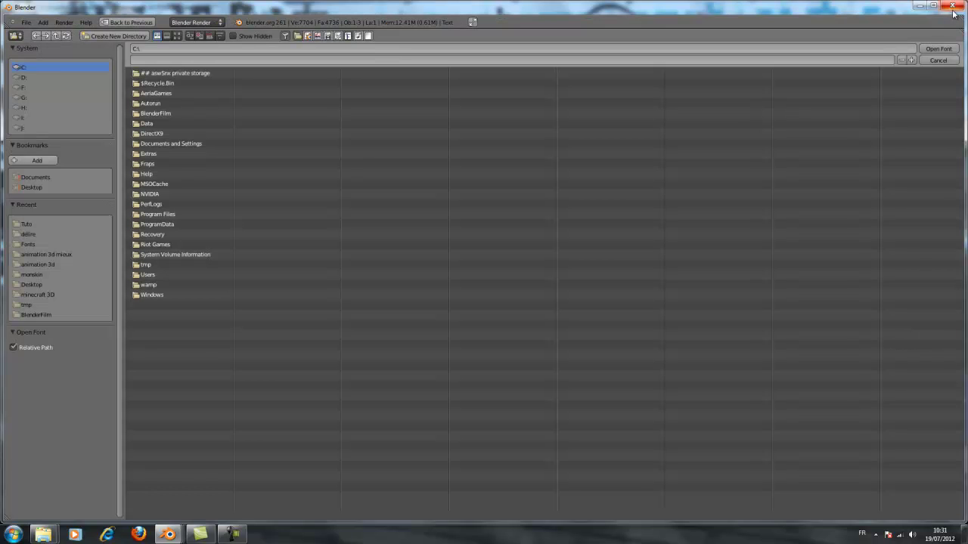
click(937, 60)
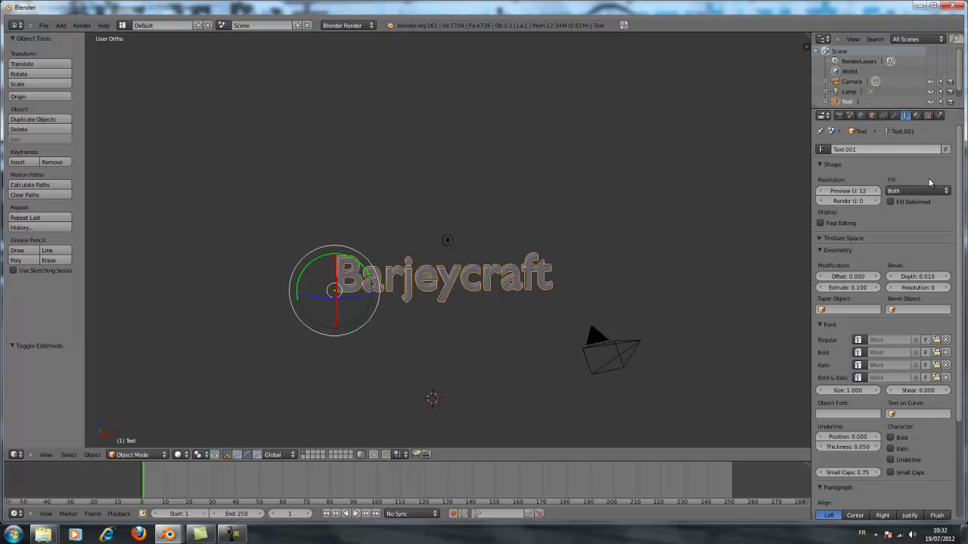
click(936, 340)
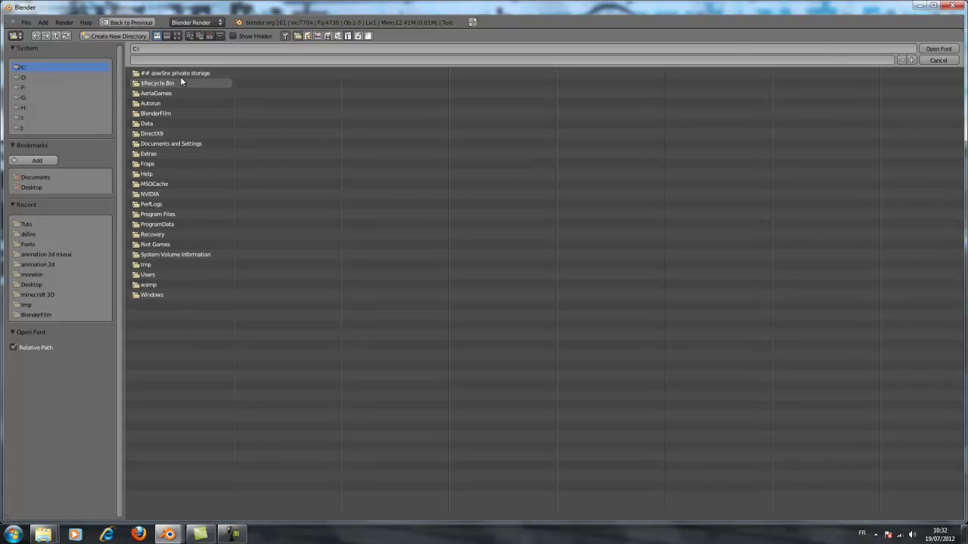
click(187, 294)
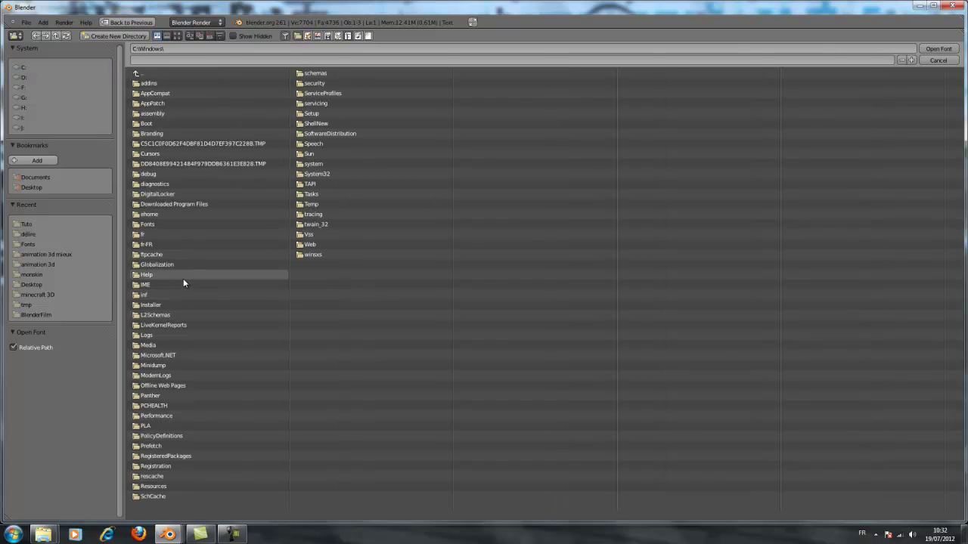
click(184, 225)
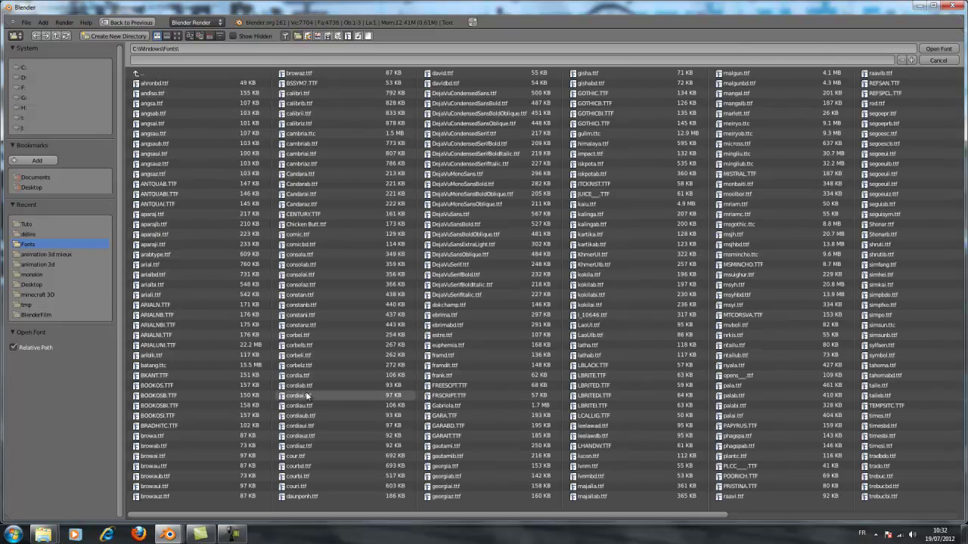
click(324, 223)
click(937, 48)
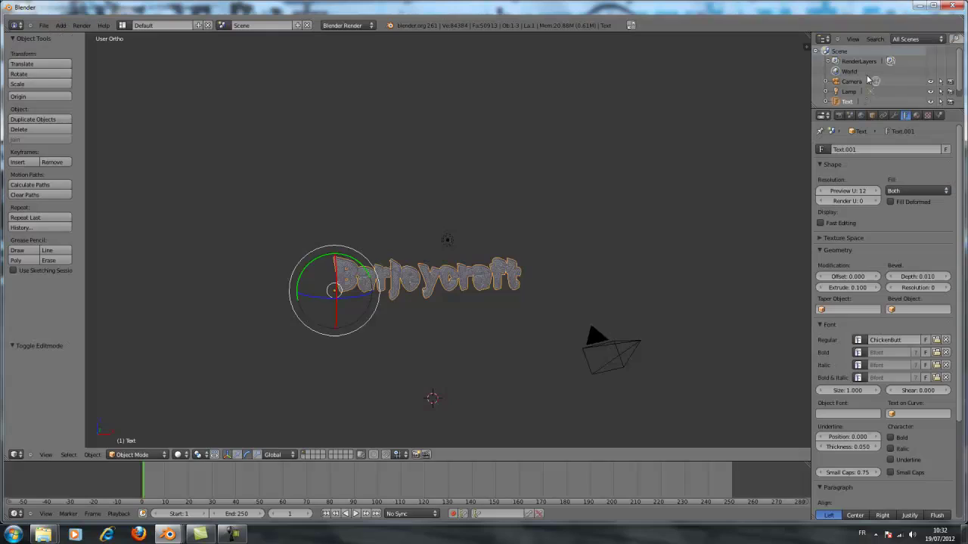
- Set the text's bevel depth to 0 and check the letter shapes up close
middle_drag(527, 248, 532, 268)
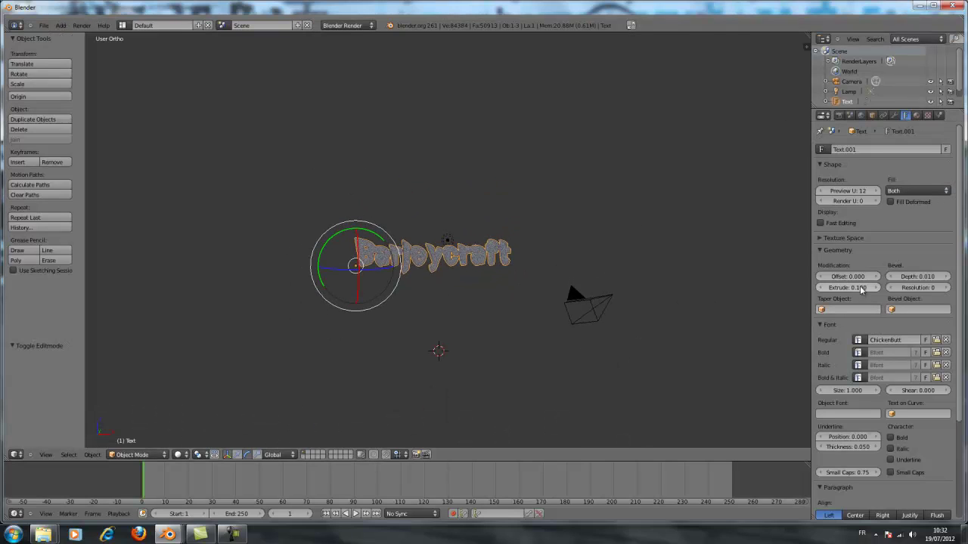
click(853, 288)
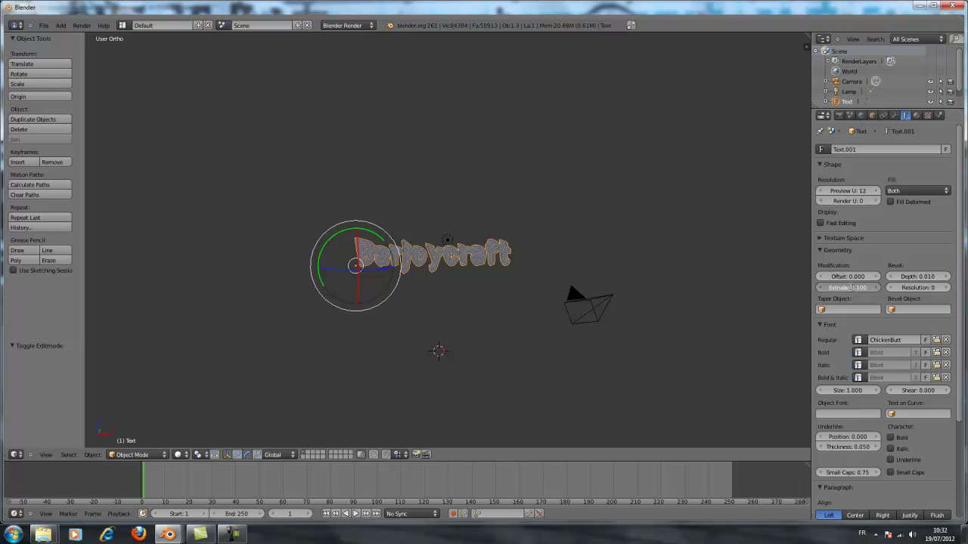
click(925, 278)
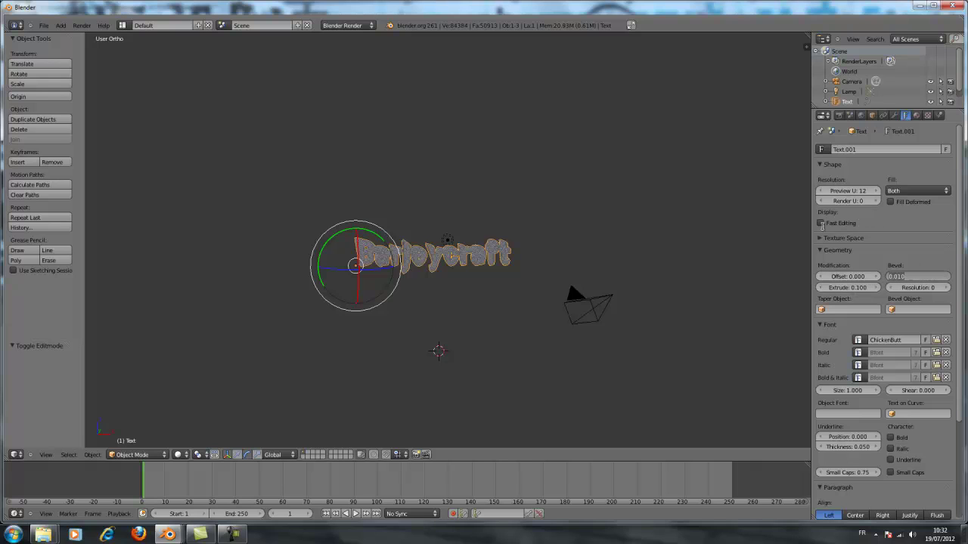
text(00)
key(Return)
mouse_move(539, 293)
middle_down()
mouse_move(494, 281)
mouse_move(543, 294)
middle_up()
scroll(542, 294, up, 7)
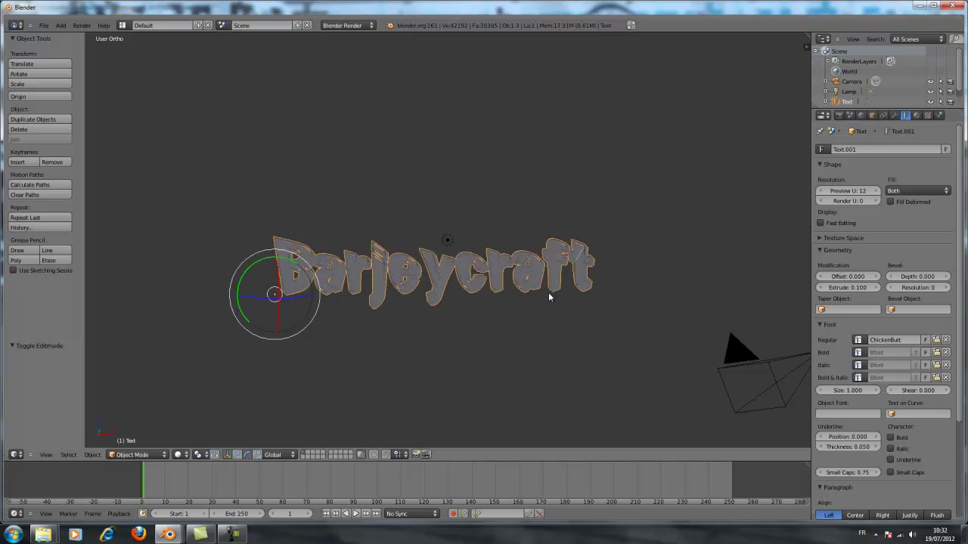
scroll(549, 295, down, 6)
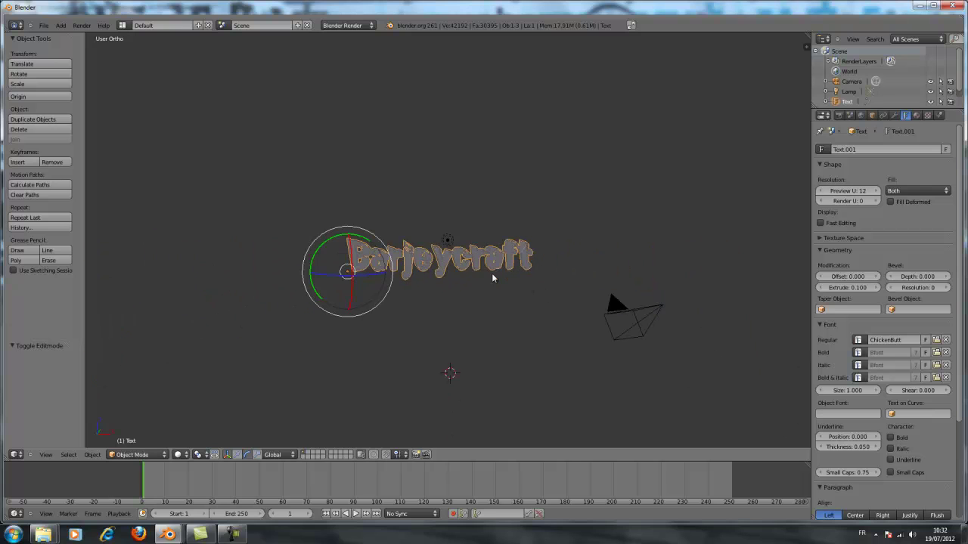
scroll(491, 279, up, 2)
- Set the text object's font size to 3
click(846, 391)
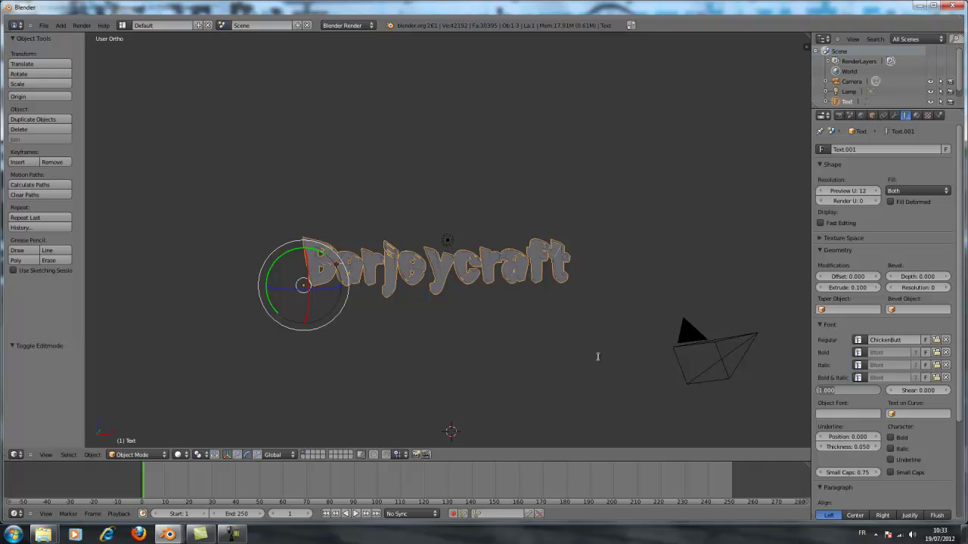
text(3)
key(Return)
scroll(601, 333, down, 5)
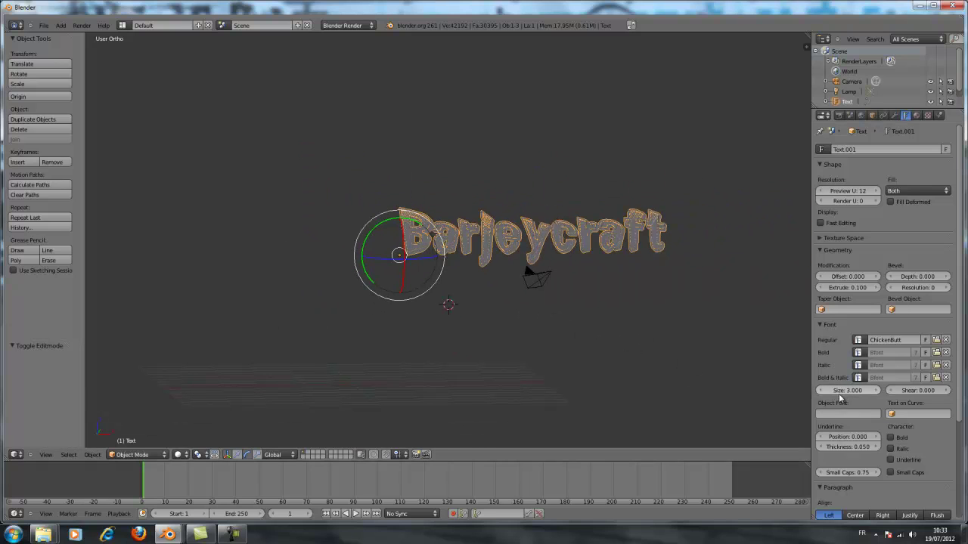
scroll(652, 331, down, 2)
scroll(651, 329, up, 4)
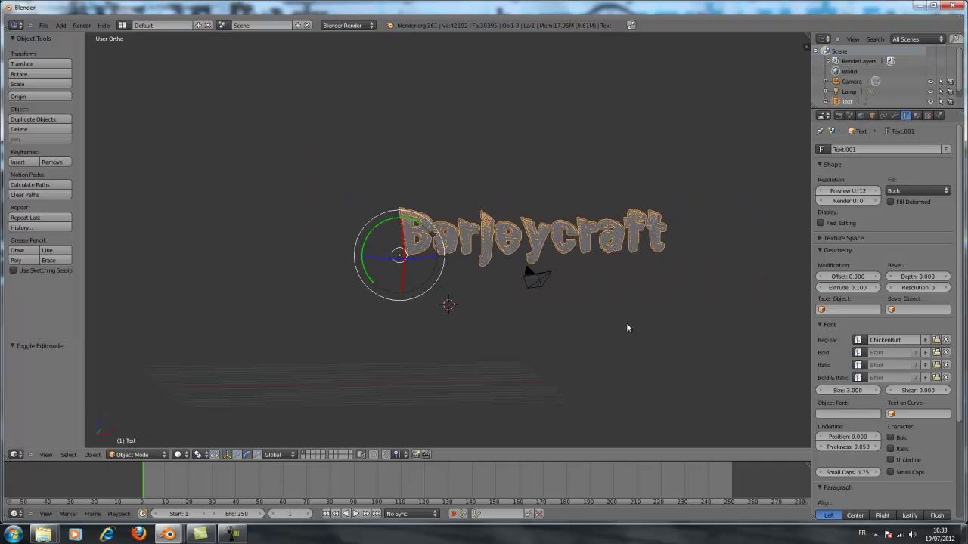
scroll(658, 338, down, 1)
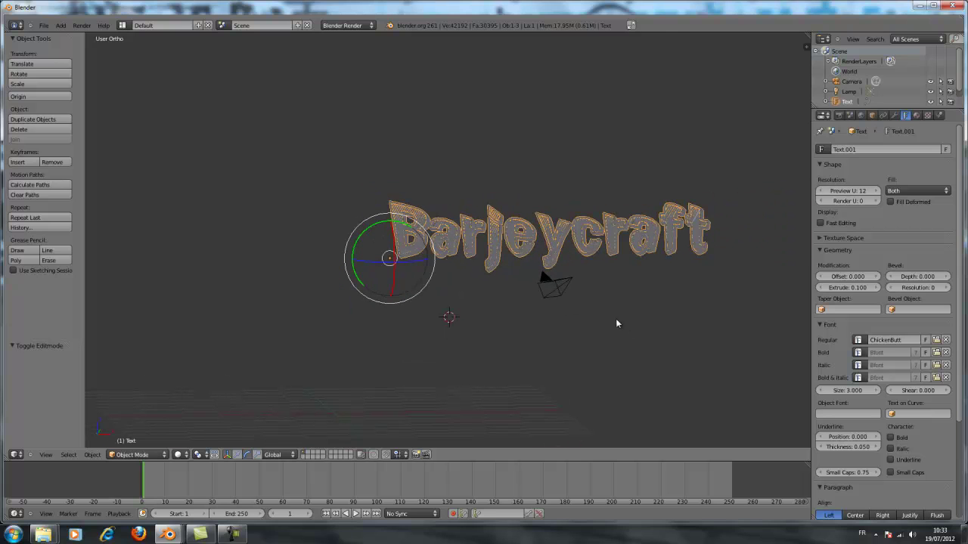
- Add a new material to the text object and set its diffuse color to orange-red
click(917, 115)
middle_drag(708, 263, 668, 290)
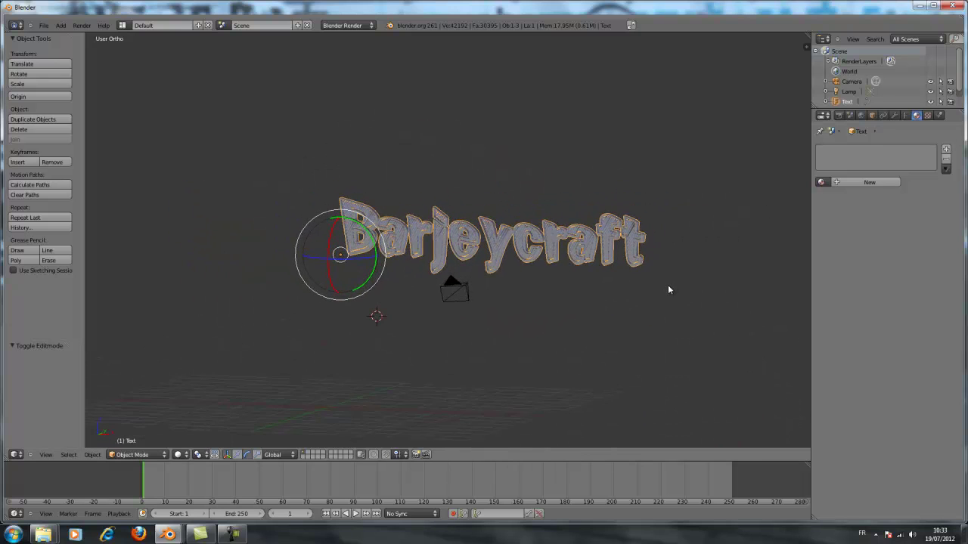
scroll(668, 285, down, 2)
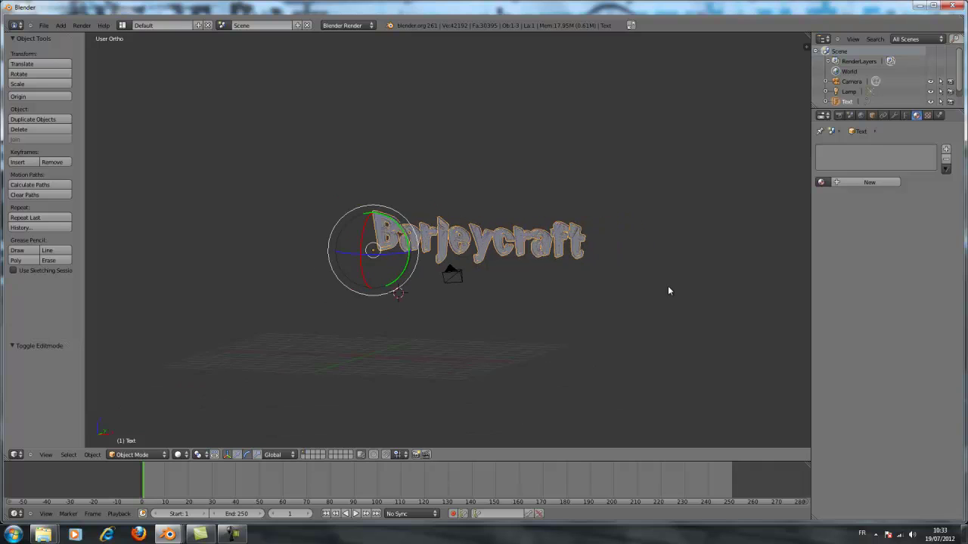
click(906, 115)
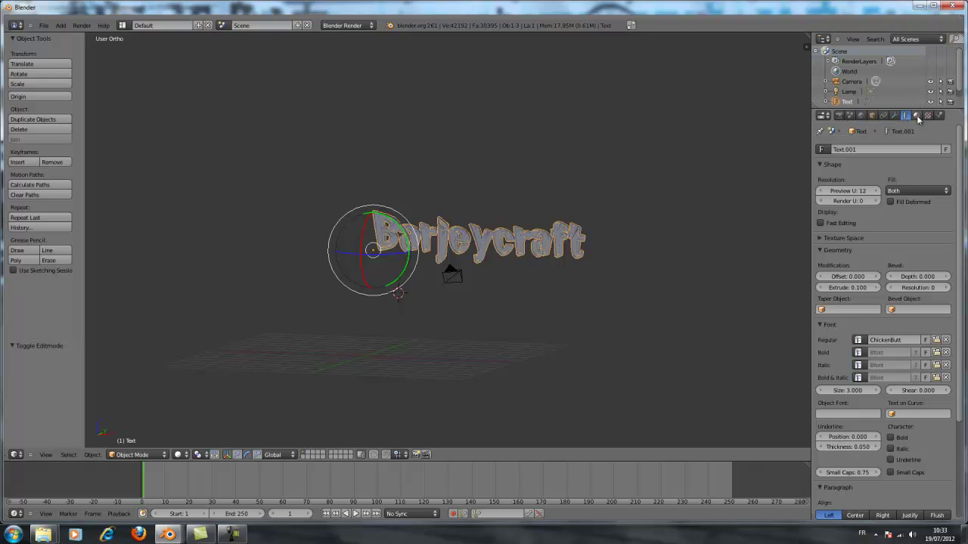
click(916, 116)
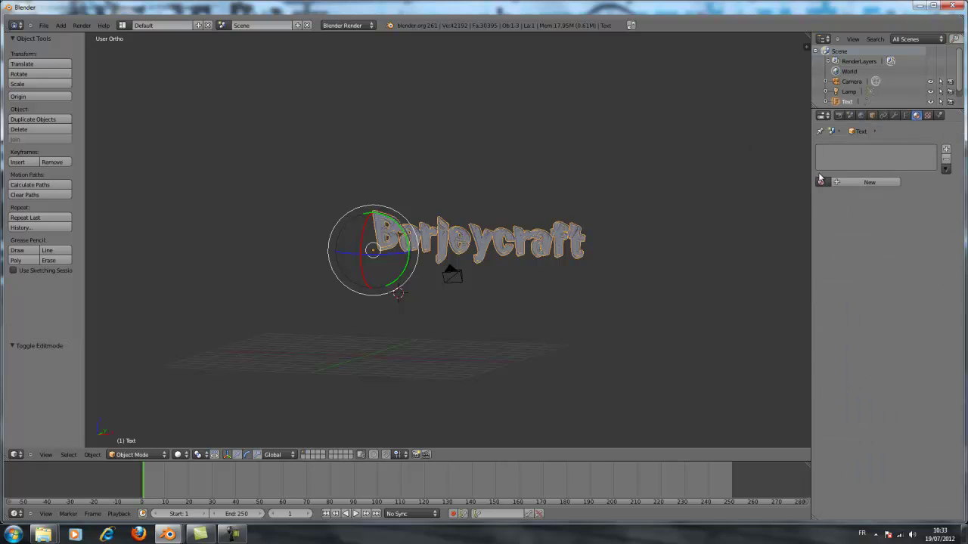
click(866, 183)
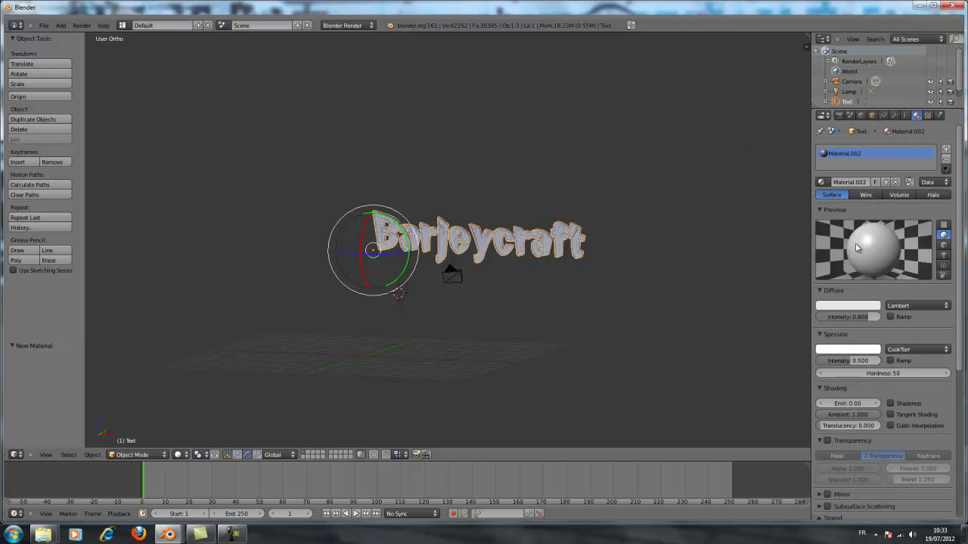
scroll(858, 248, down, 2)
scroll(859, 302, up, 2)
click(859, 308)
drag(832, 219, 829, 251)
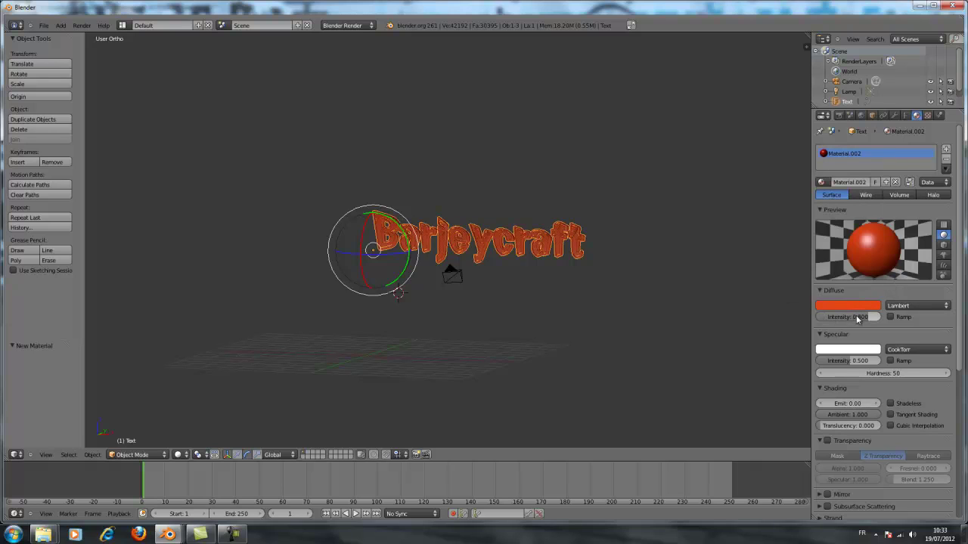
- Set the text material's diffuse intensity to about 0.824 and its translucency to 1.0
mouse_move(873, 317)
mouse_down()
mouse_move(817, 322)
mouse_move(885, 331)
mouse_move(871, 325)
mouse_up()
scroll(871, 324, down, 3)
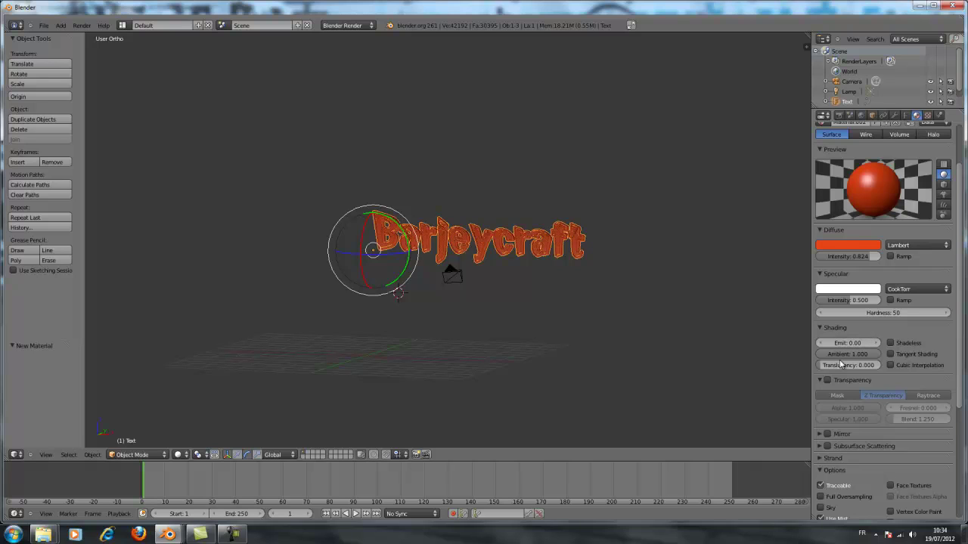
drag(824, 366, 892, 368)
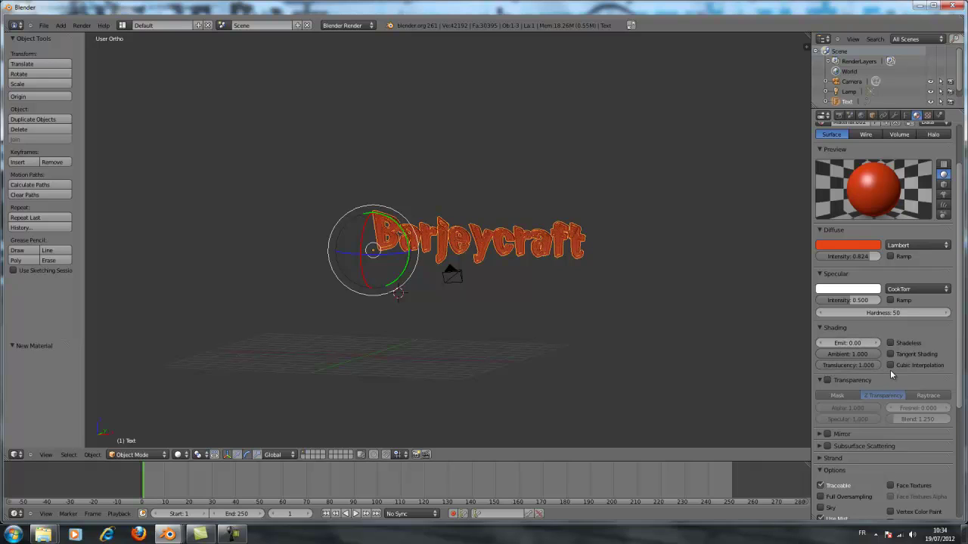
middle_drag(675, 312, 765, 337)
scroll(876, 375, down, 5)
scroll(879, 378, down, 5)
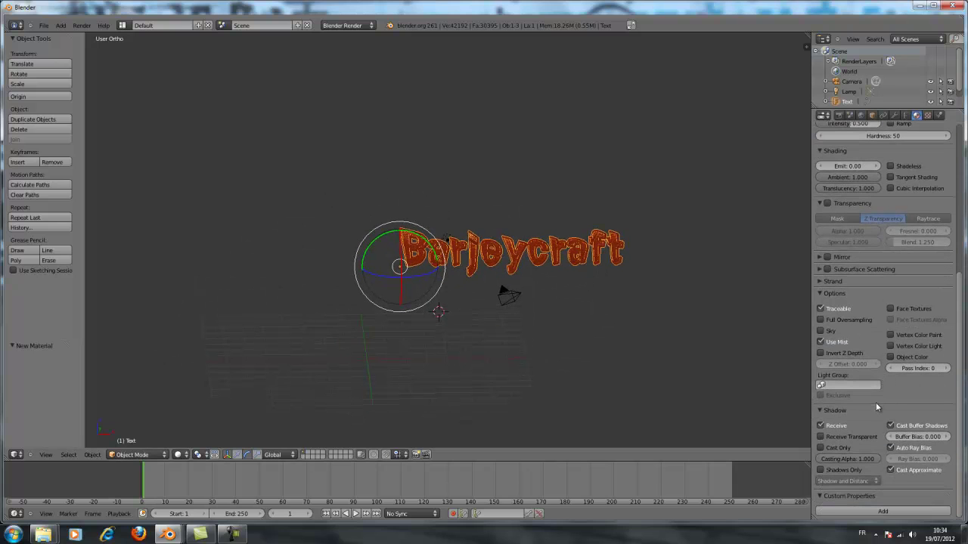
scroll(874, 403, up, 12)
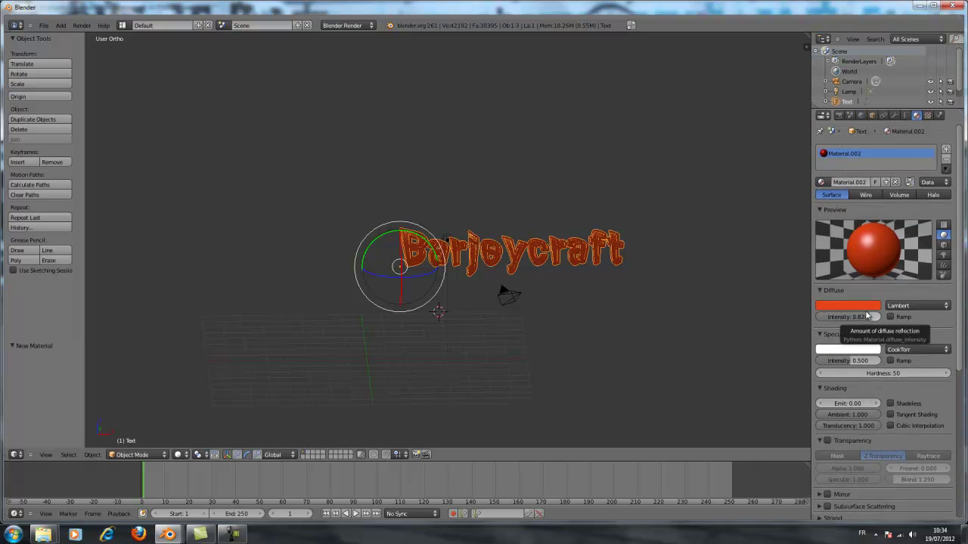
- Try the other material types on the text material and leave it set to Halo
click(865, 195)
click(905, 197)
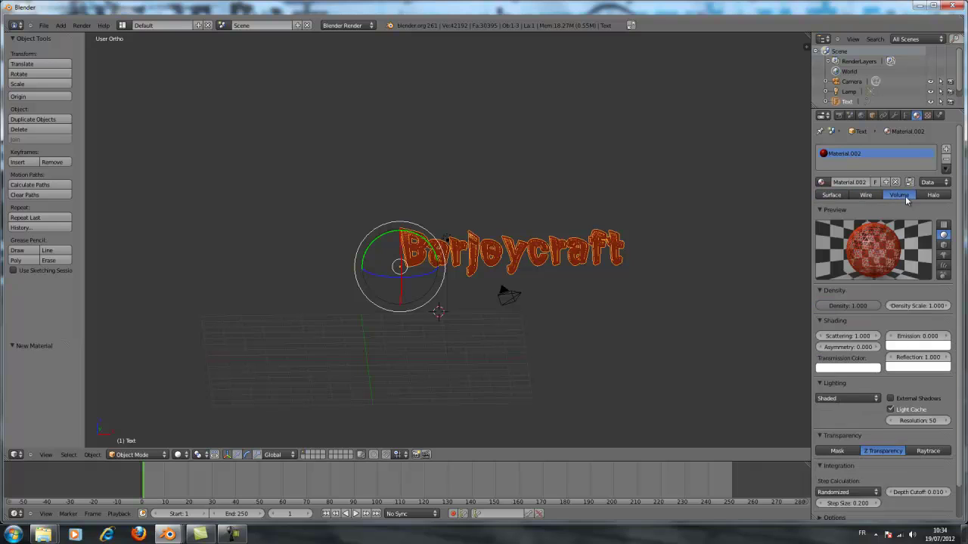
click(933, 195)
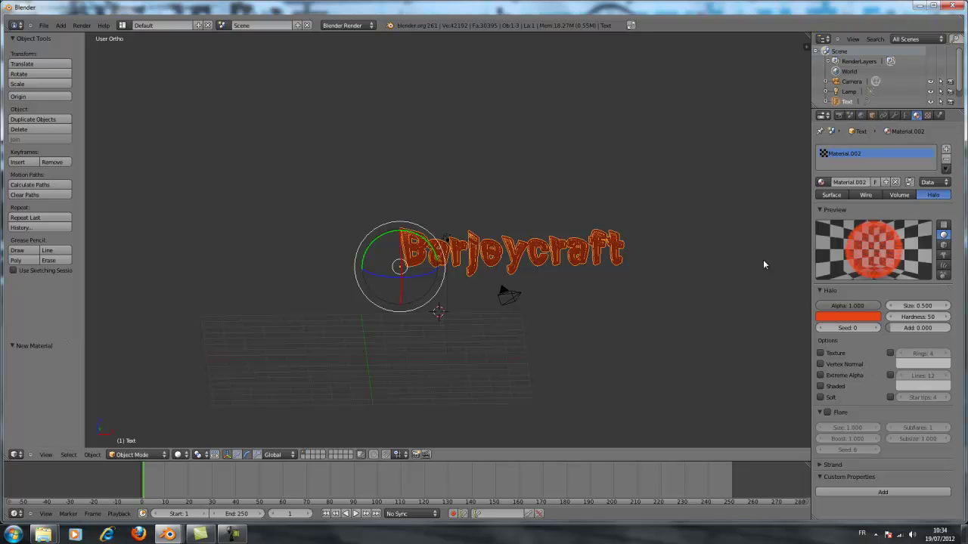
- Add a plane mesh to the scene with the text
middle_drag(552, 280, 533, 292)
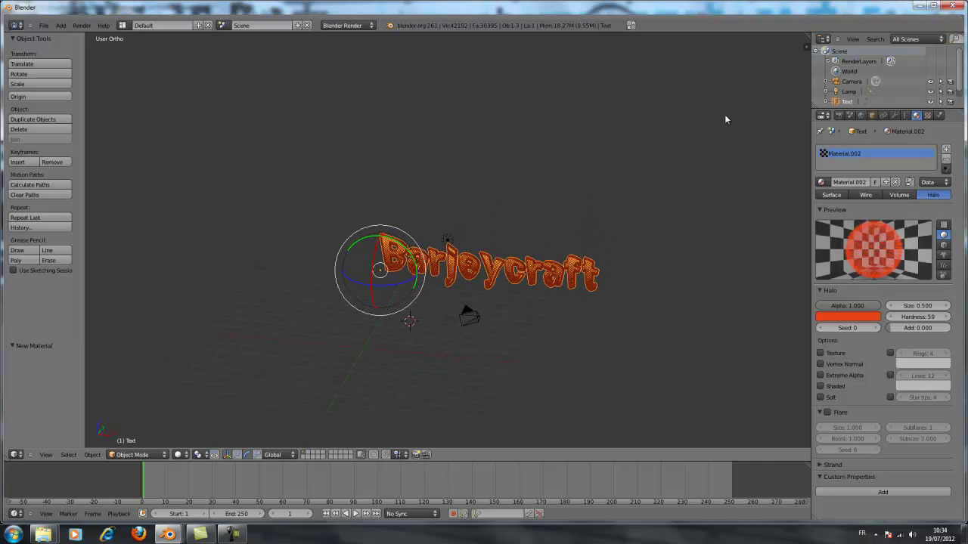
middle_drag(673, 149, 320, 111)
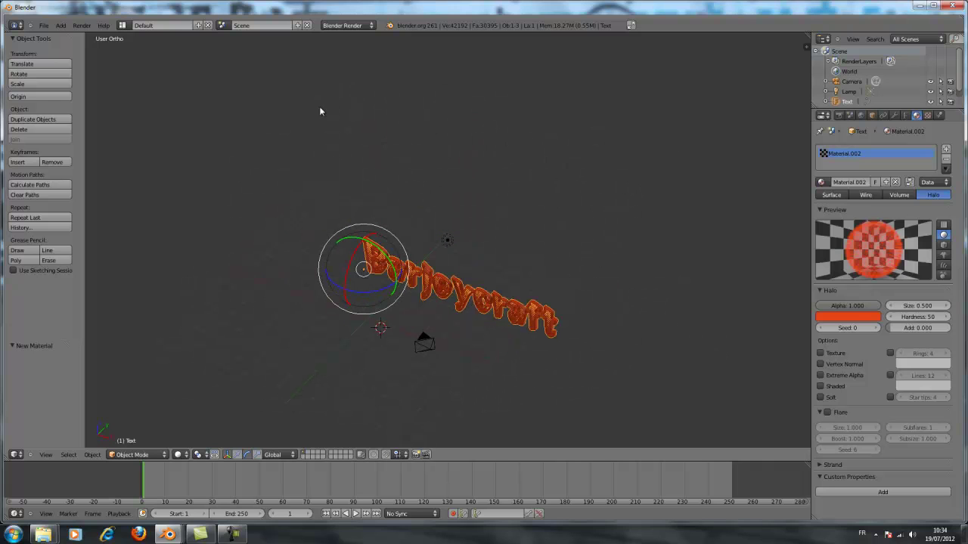
click(60, 26)
mouse_move(92, 40)
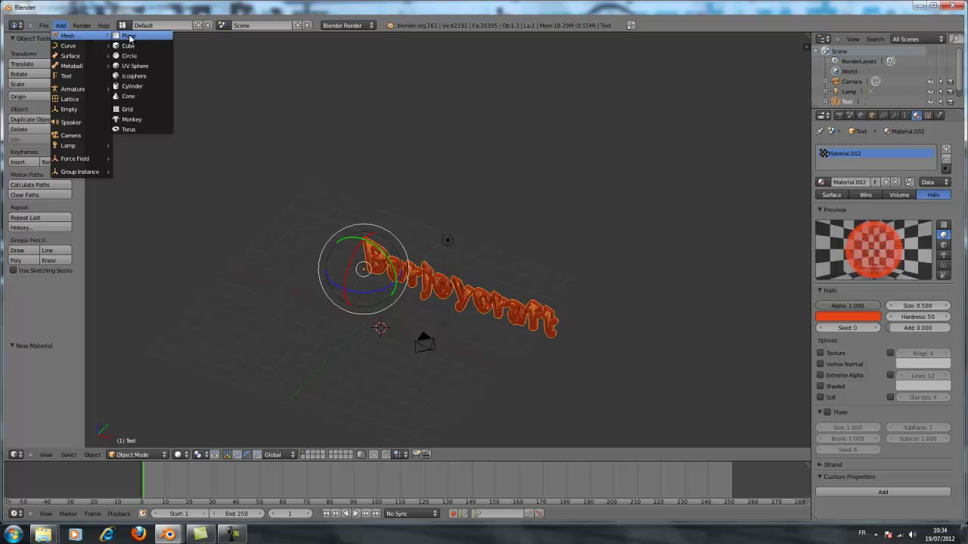
click(129, 36)
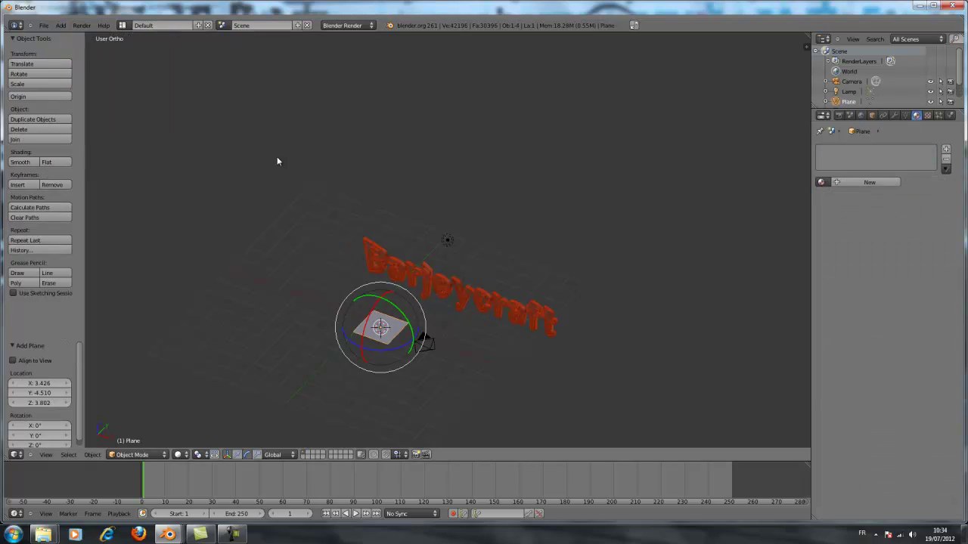
- Stretch the plane along the X axis twice, by factors of about 15.9 and 12.6
click(258, 456)
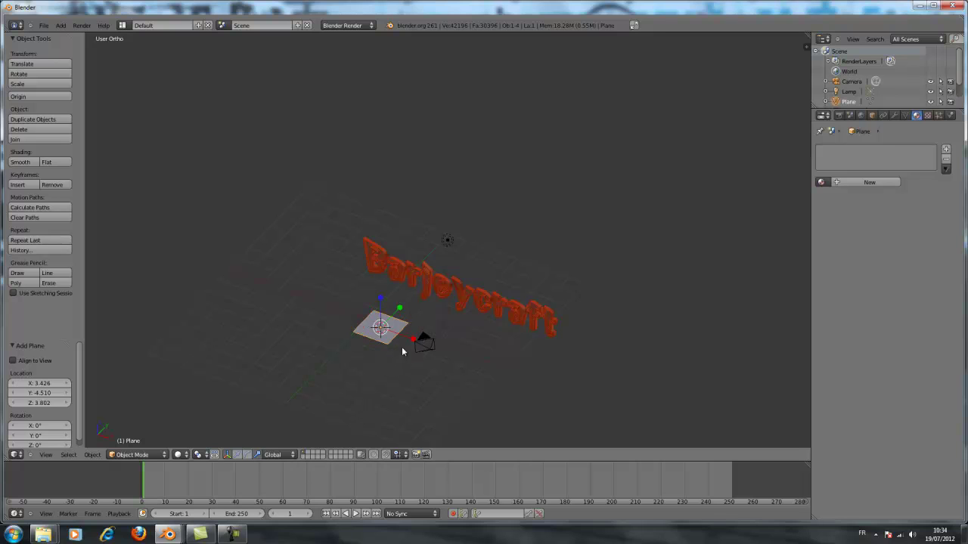
drag(413, 338, 881, 432)
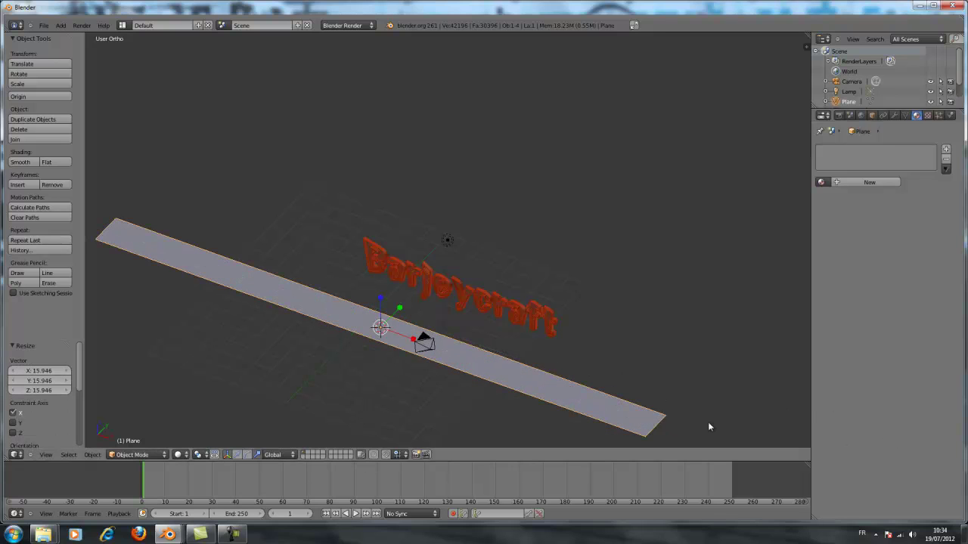
drag(414, 338, 605, 404)
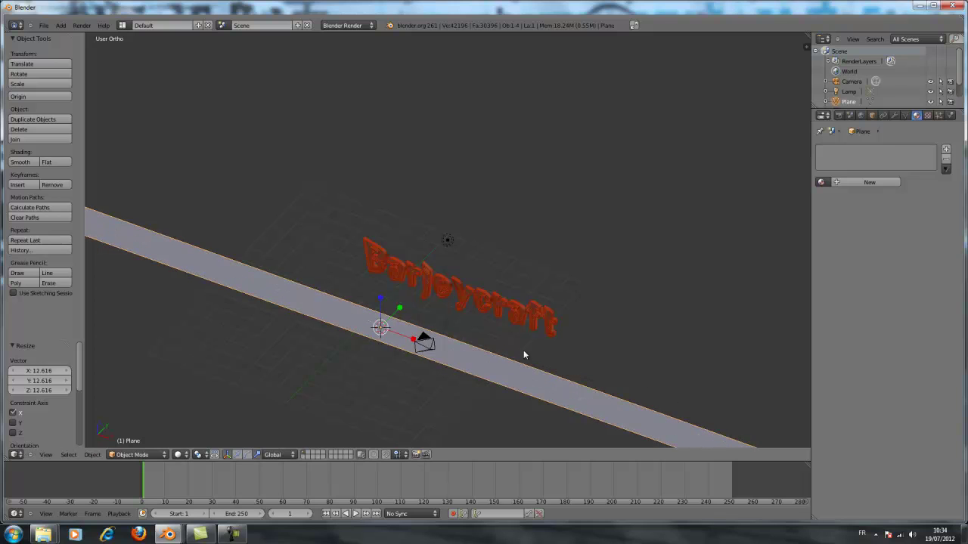
- Widen the plane along the Y axis three times, by factors of about 9.4, 14.2 and 14.4
drag(387, 309, 458, 241)
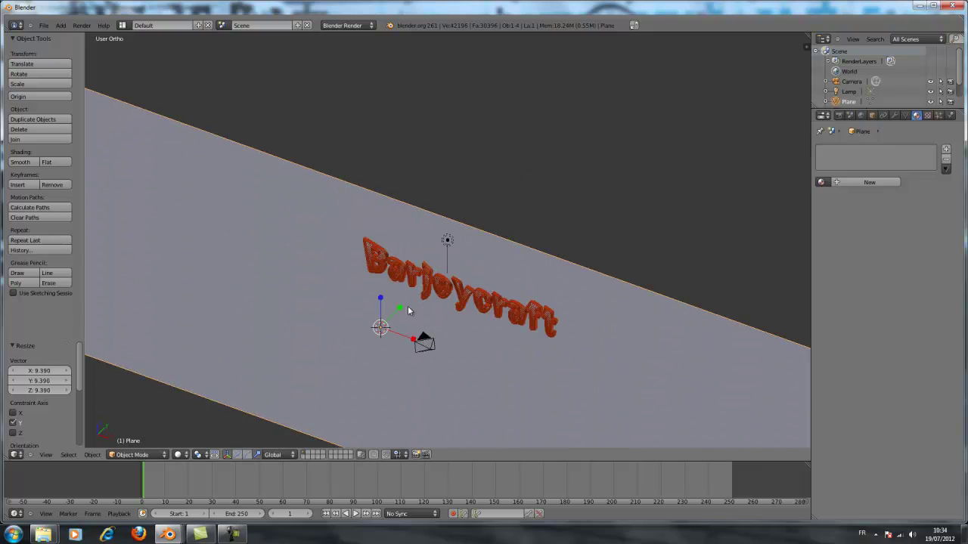
drag(410, 309, 536, 192)
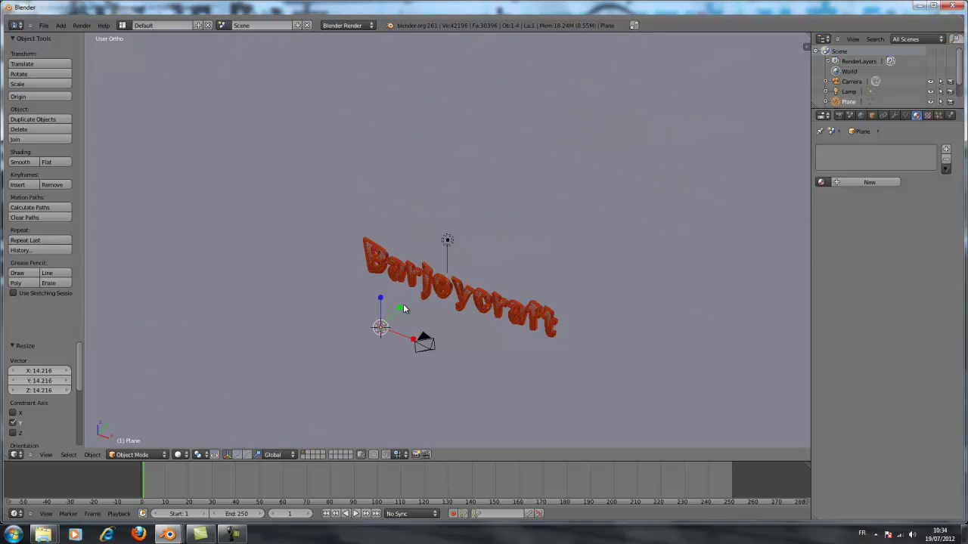
drag(399, 310, 592, 167)
- Delete the existing lamp from the scene
middle_drag(592, 172, 600, 245)
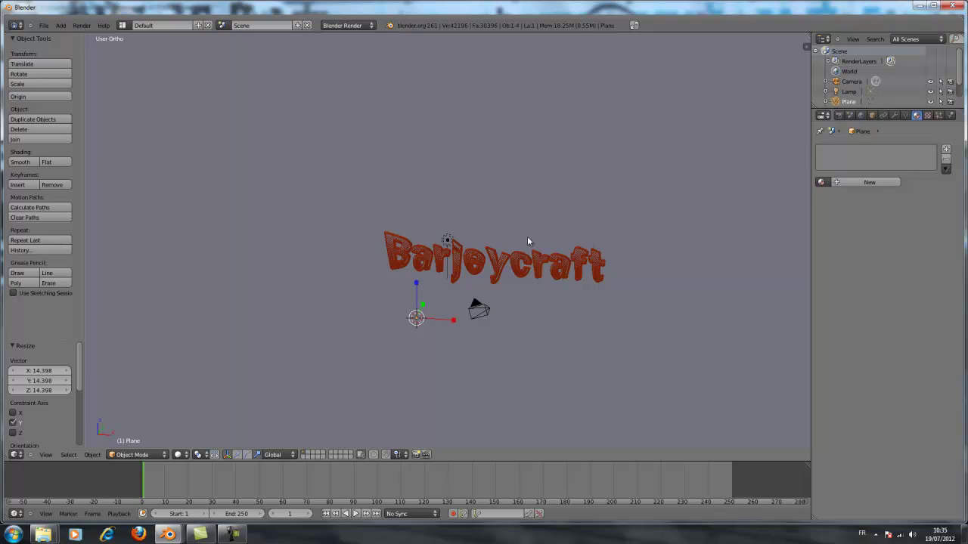
right_click(447, 242)
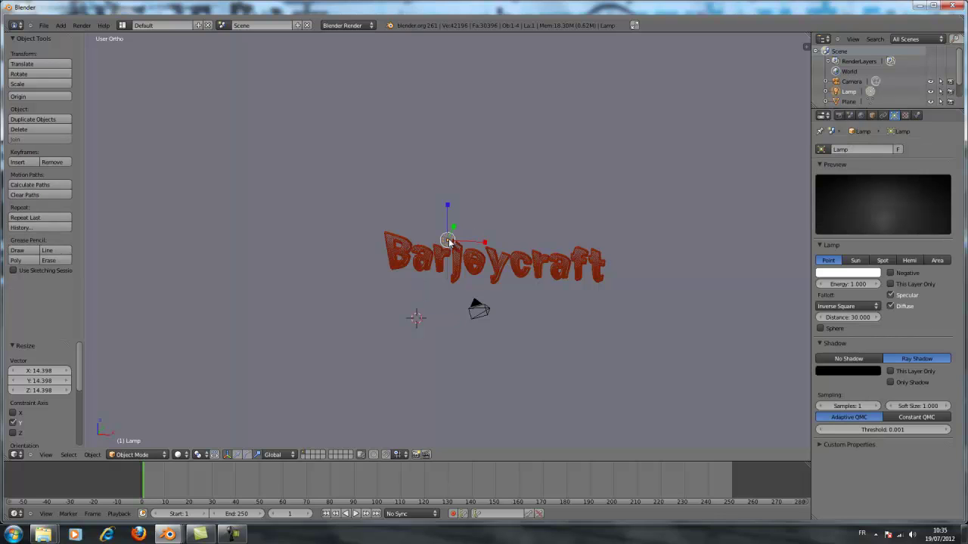
key(x)
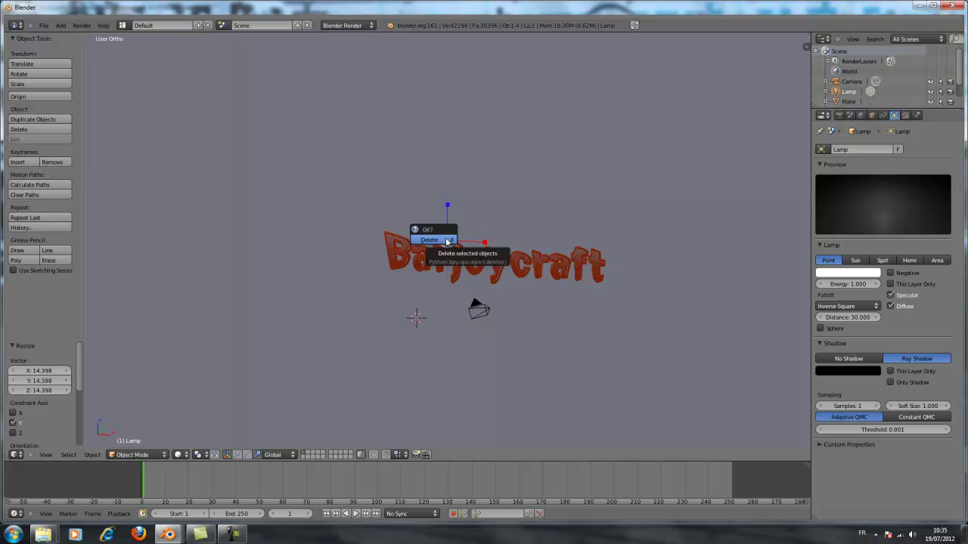
click(446, 241)
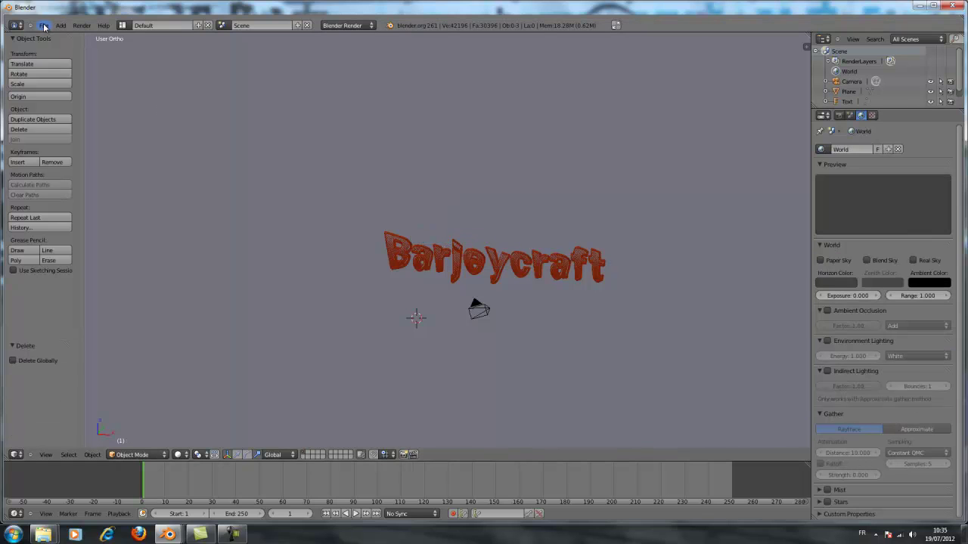
- Select the camera in front of the text
middle_drag(432, 173, 462, 166)
right_click(534, 295)
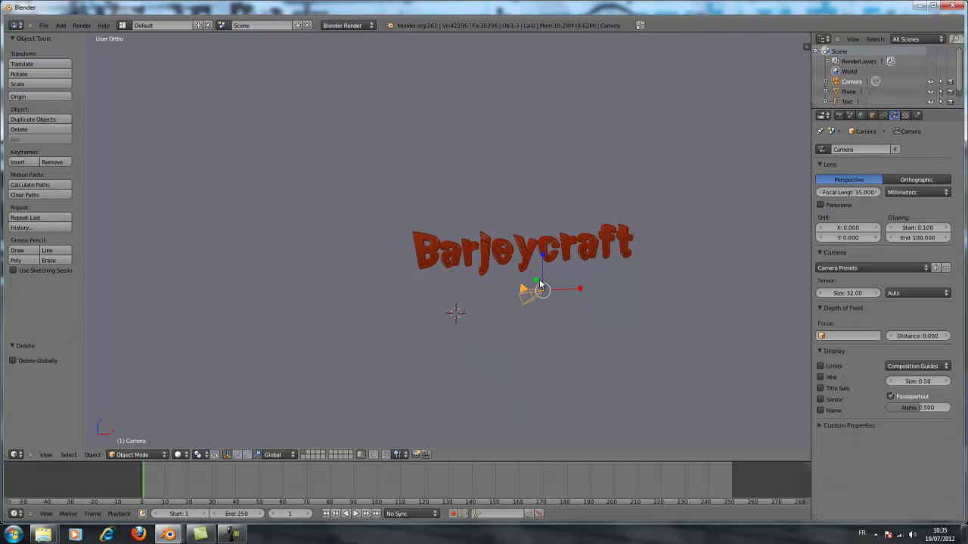
drag(540, 284, 551, 310)
right_click(551, 310)
middle_drag(561, 317, 598, 328)
key(s)
key(y)
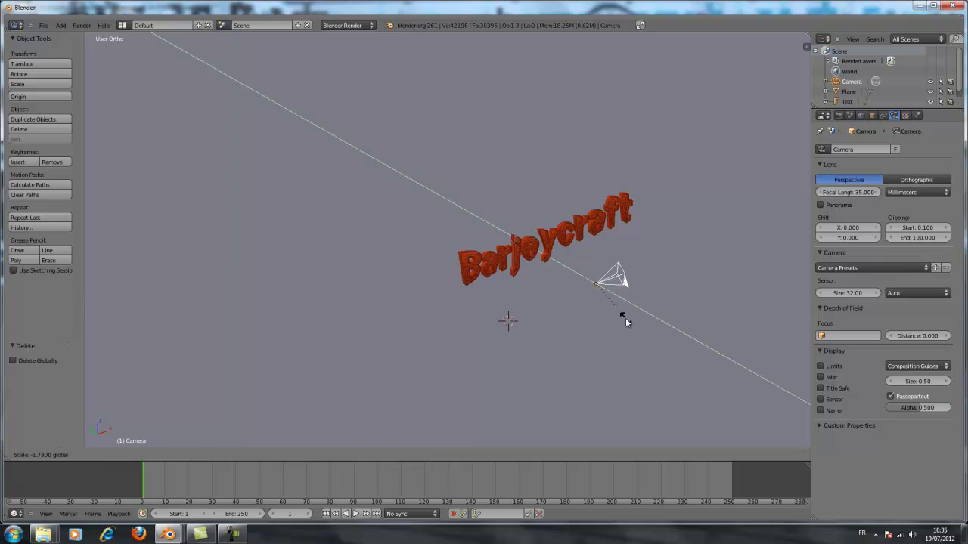
right_click(625, 318)
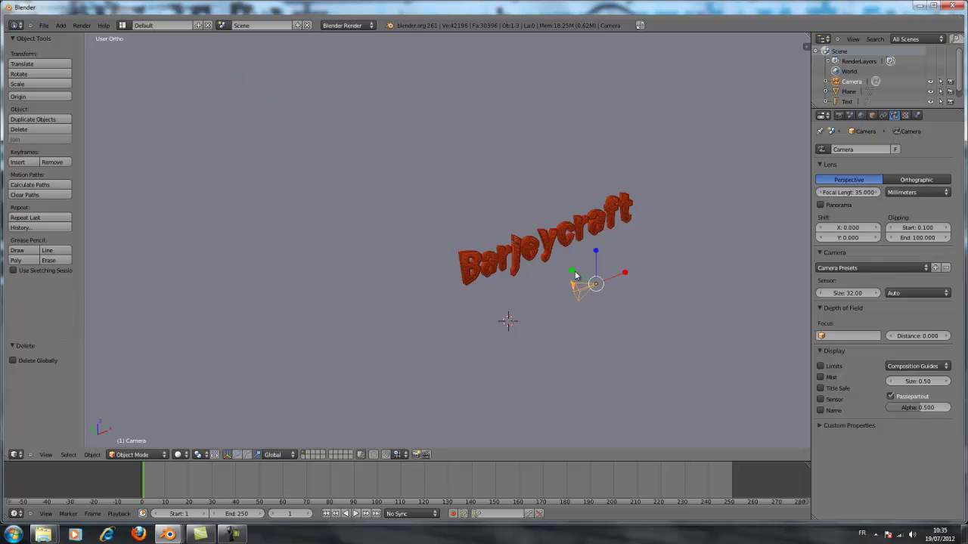
key(s)
key(y)
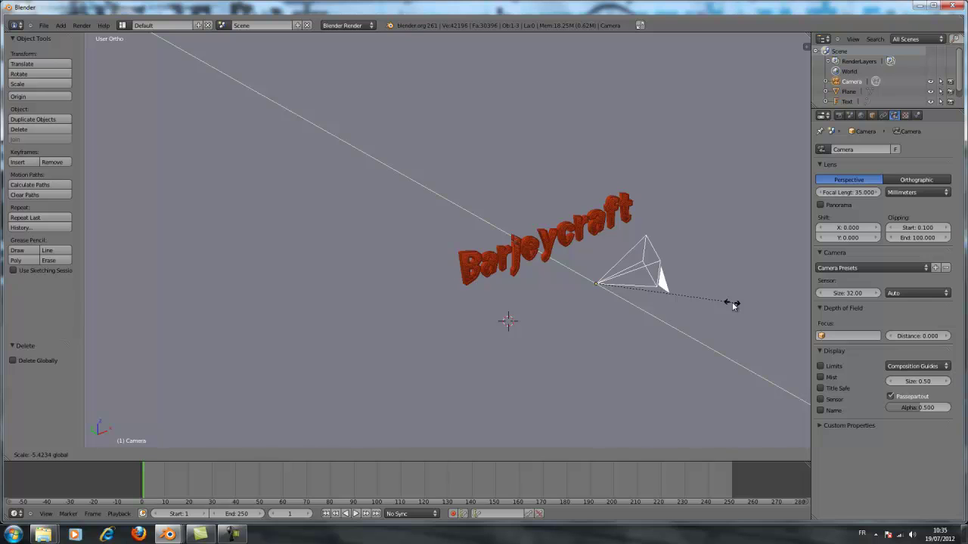
key(Escape)
- Move the camera about 11.26 units in the negative Y direction, away from the text
middle_drag(654, 301, 532, 317)
click(237, 454)
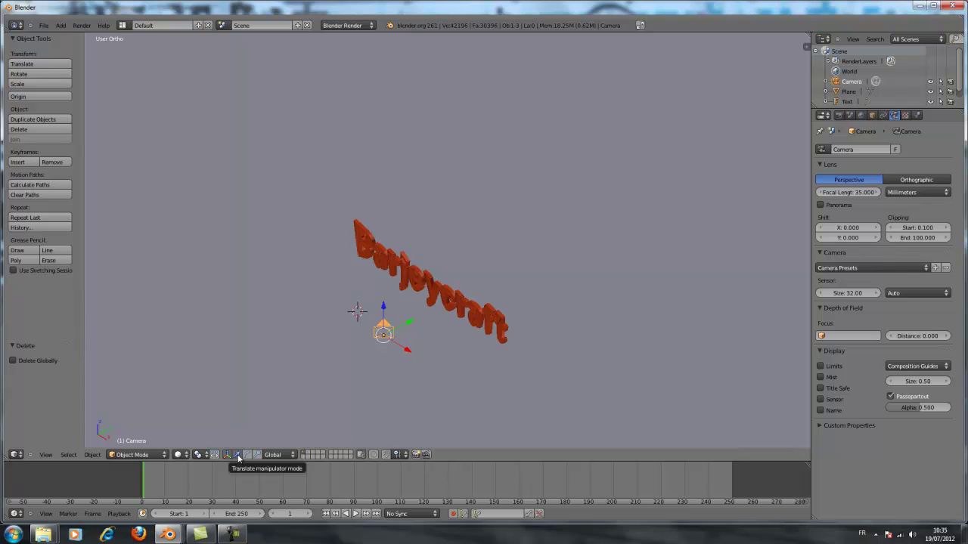
drag(408, 326, 231, 418)
- Check the framing through the camera view and return to the user view
middle_drag(346, 396, 426, 369)
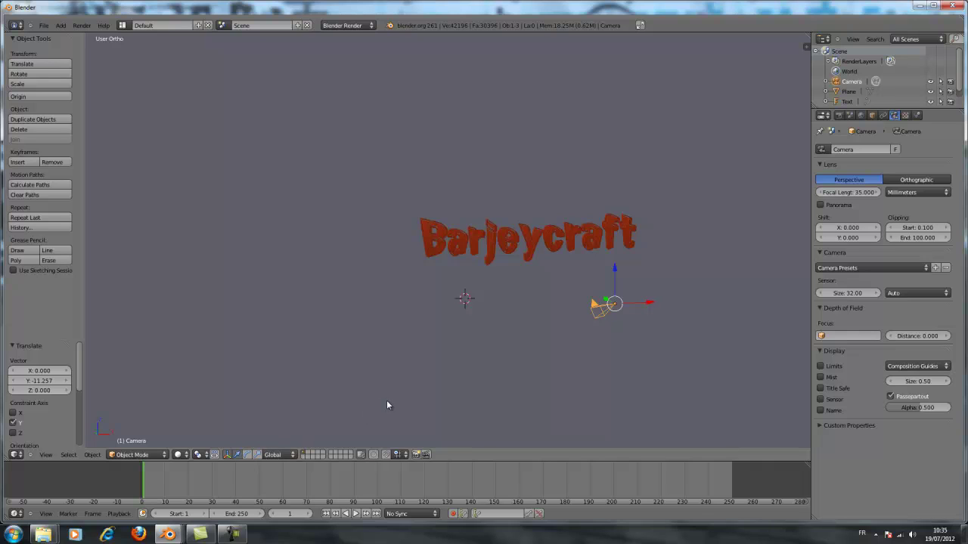
mouse_move(477, 369)
middle_down()
mouse_move(486, 356)
mouse_move(465, 362)
middle_up()
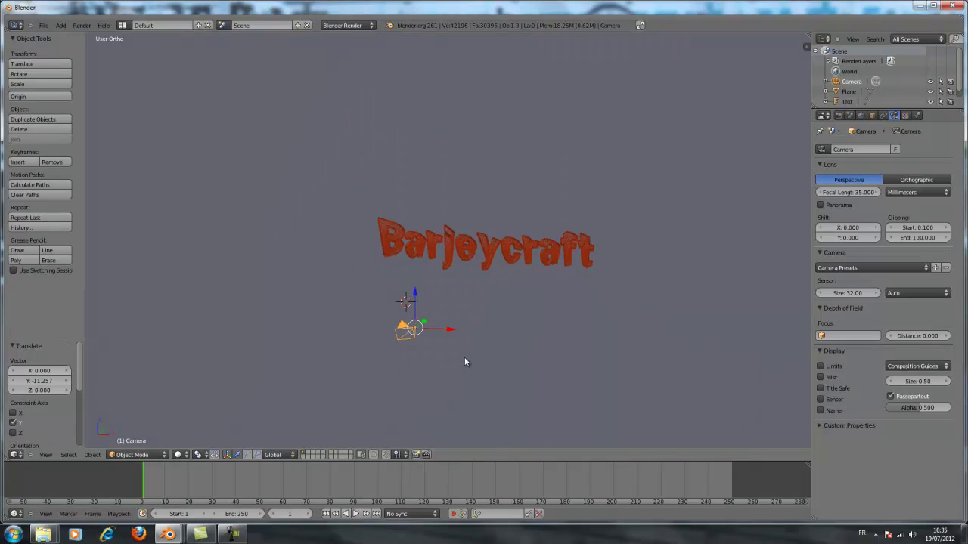
key(KP_0)
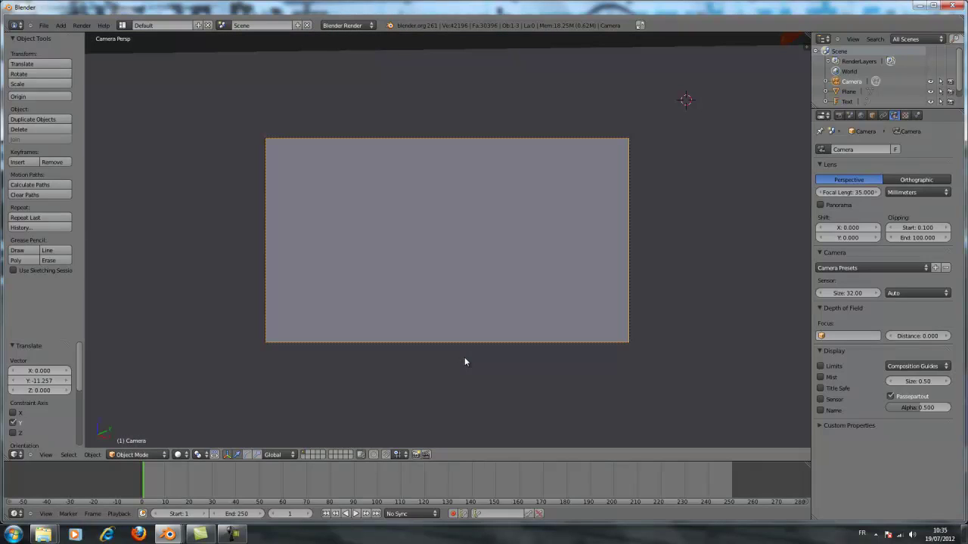
key(KP_0)
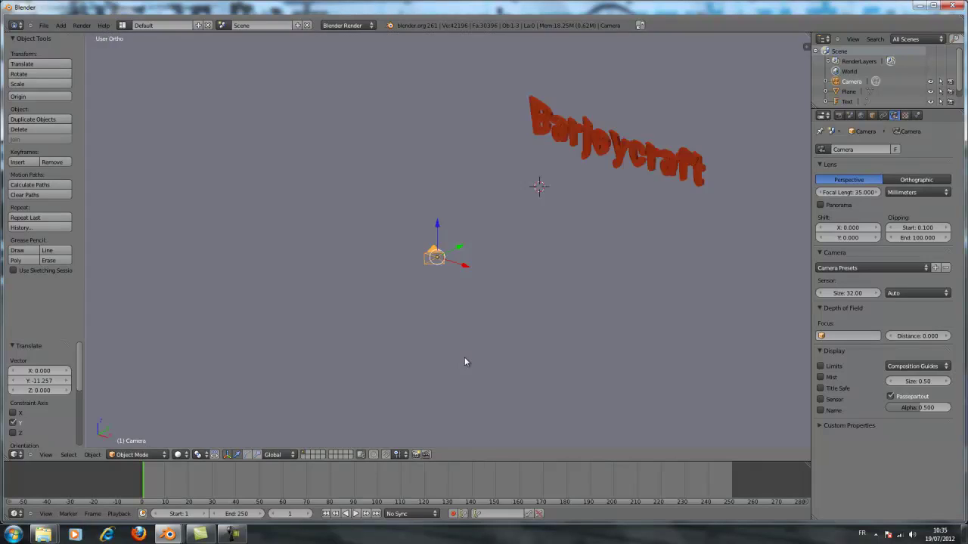
key(KP_0)
key(KP_0)
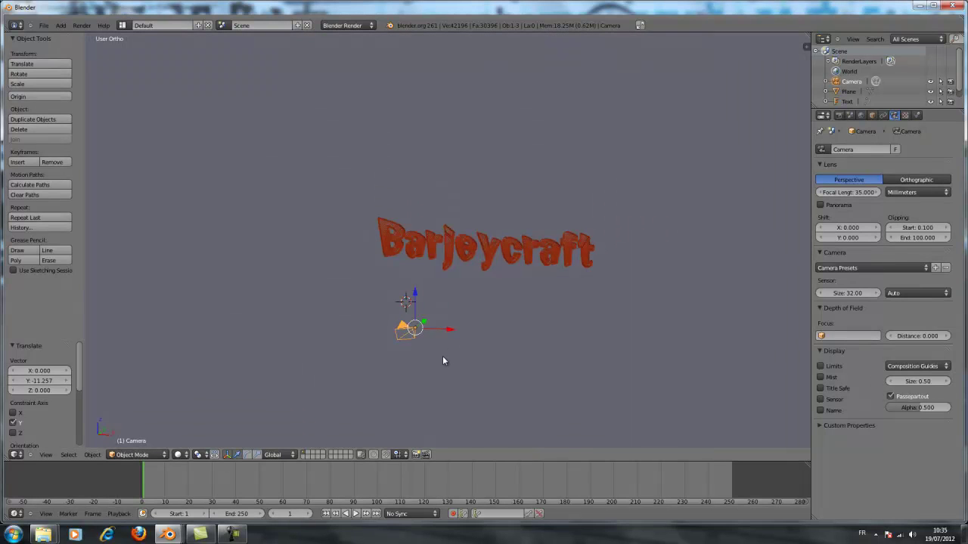
- Rotate the camera 40° about the global X axis and -45° about the global Z axis
click(245, 455)
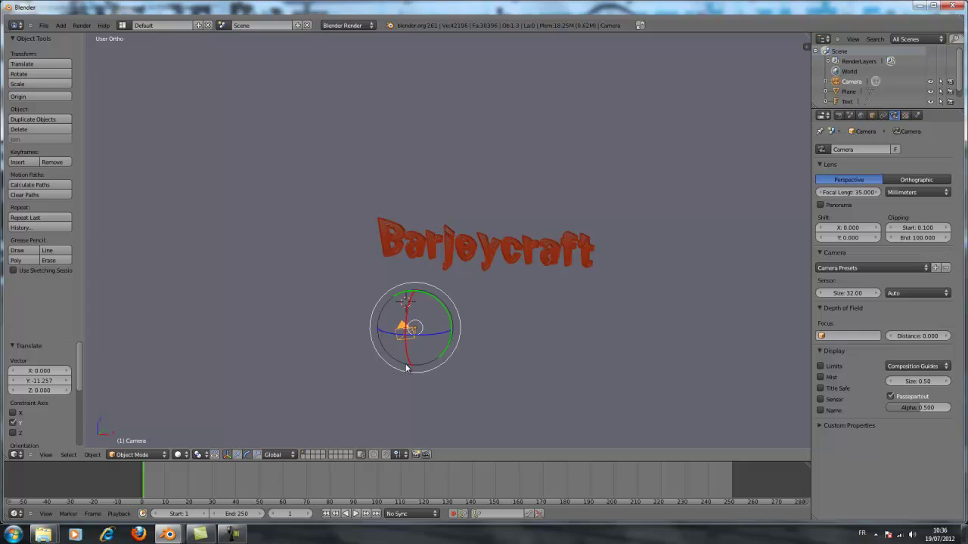
drag(406, 321, 406, 342)
text(40)
key(Return)
text(-90)
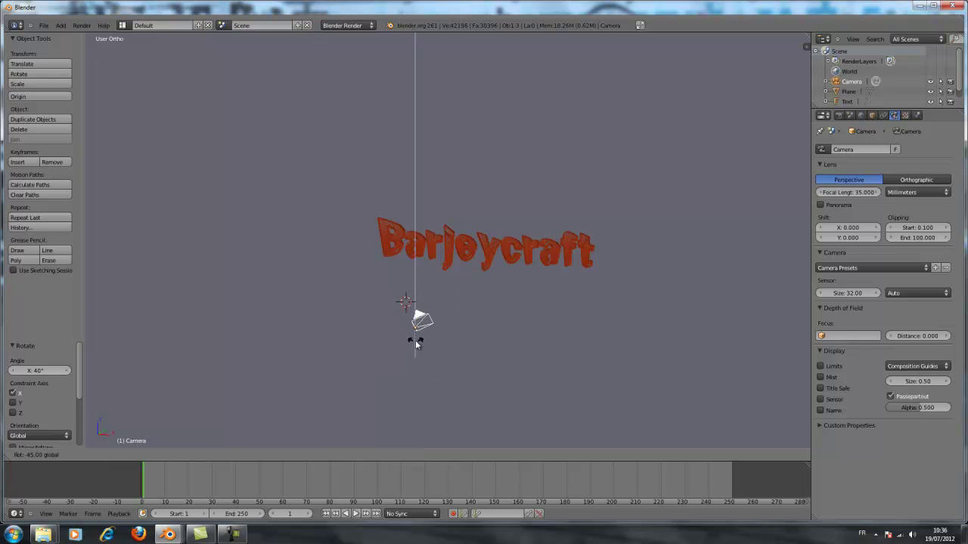
key(Return)
- Rotate the camera 30° about the global Y axis and adjust its aim until the whole text fits the camera frame
drag(449, 316, 447, 325)
text(30)
key(Return)
key(KP_0)
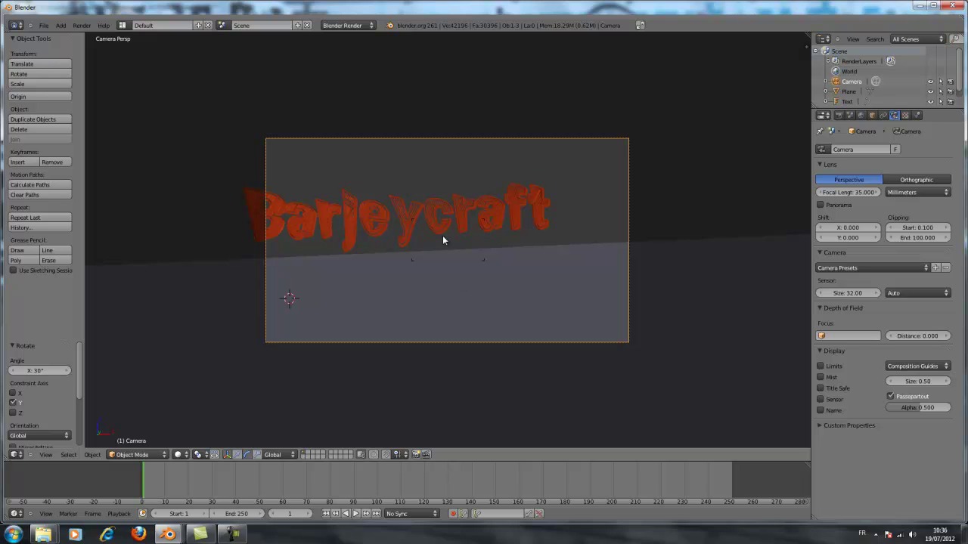
middle_drag(443, 240, 459, 185)
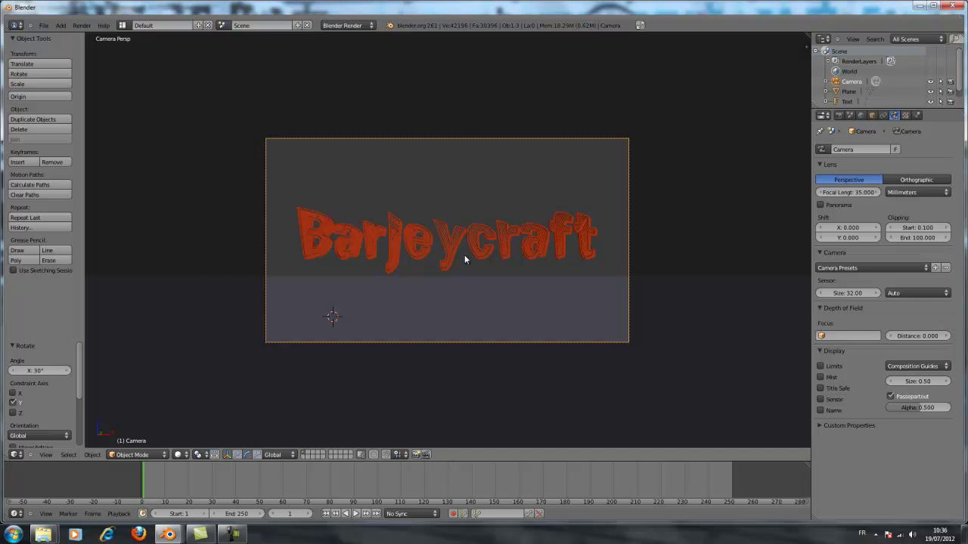
- Add a Sun lamp at the 3D cursor
key(KP_Decimal)
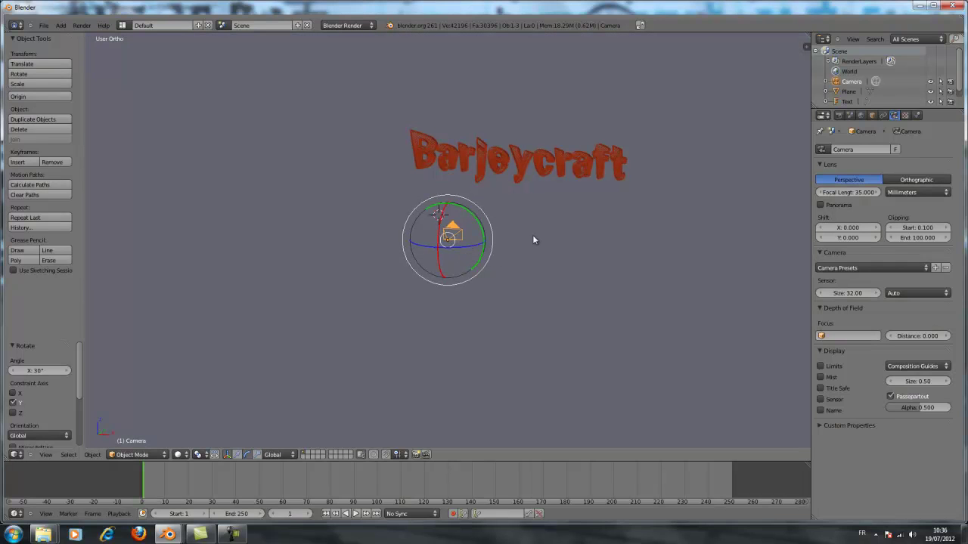
mouse_move(532, 234)
middle_down()
mouse_move(492, 253)
mouse_move(305, 251)
mouse_move(474, 285)
mouse_move(536, 267)
mouse_move(548, 244)
middle_up()
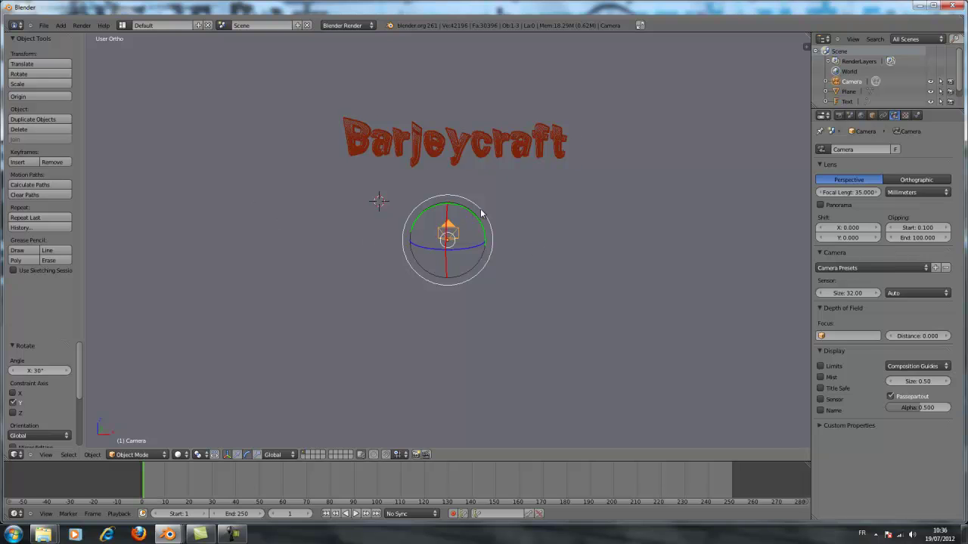
middle_drag(480, 210, 542, 213)
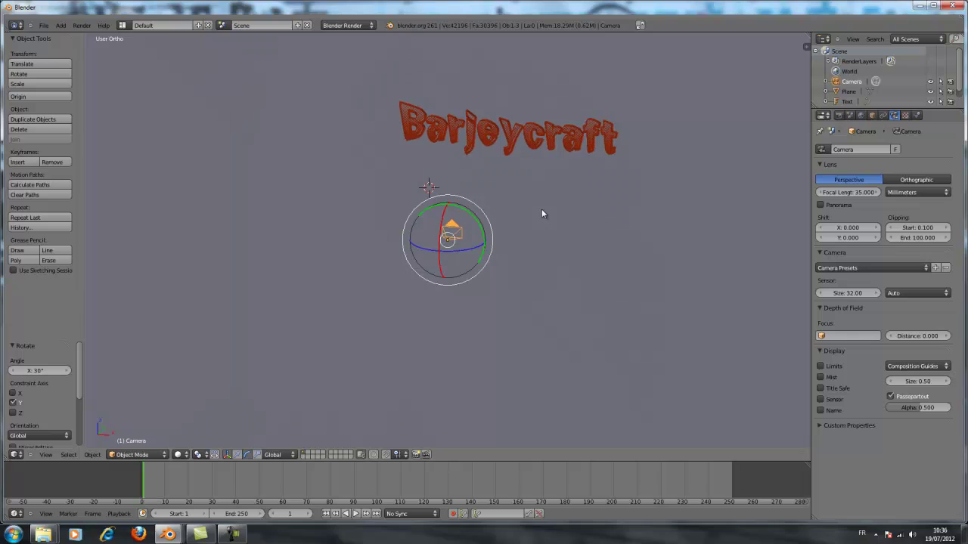
click(43, 26)
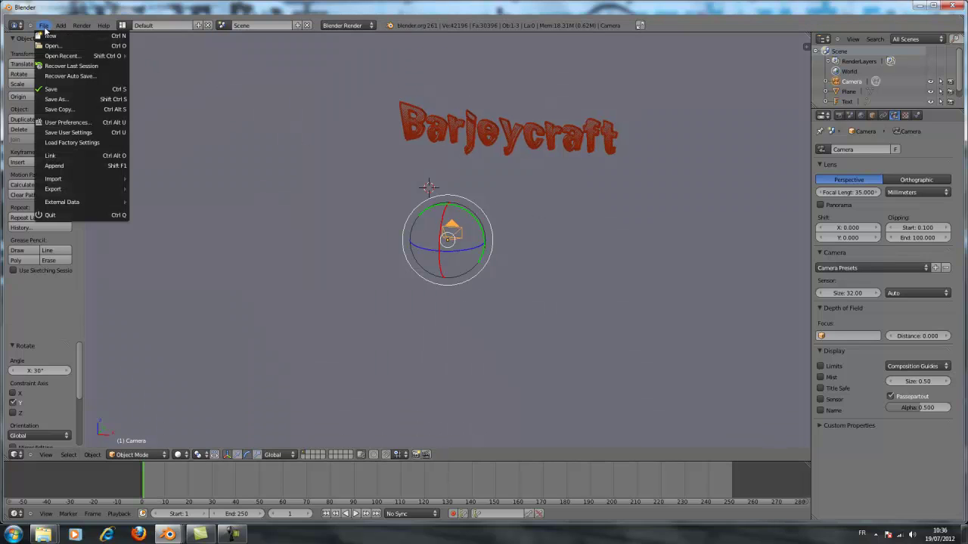
click(59, 26)
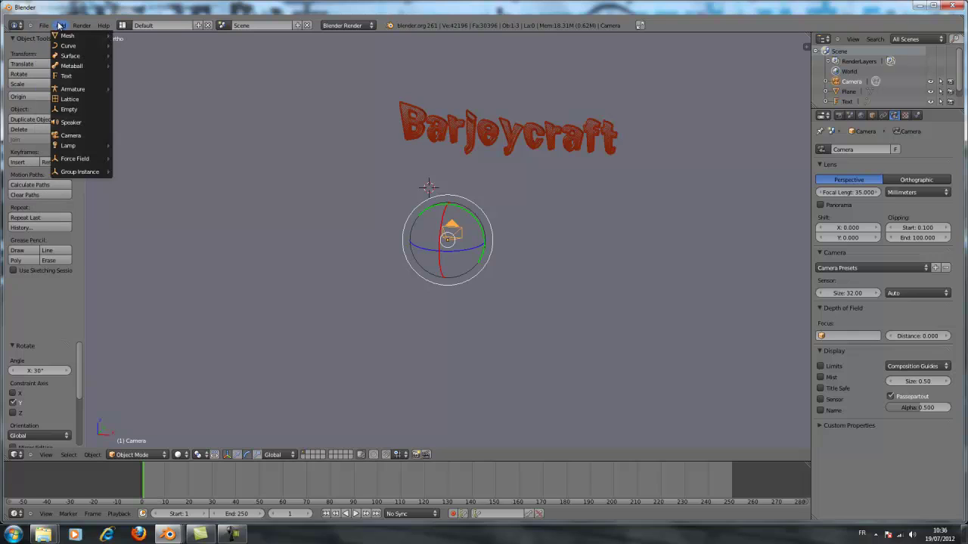
mouse_move(83, 145)
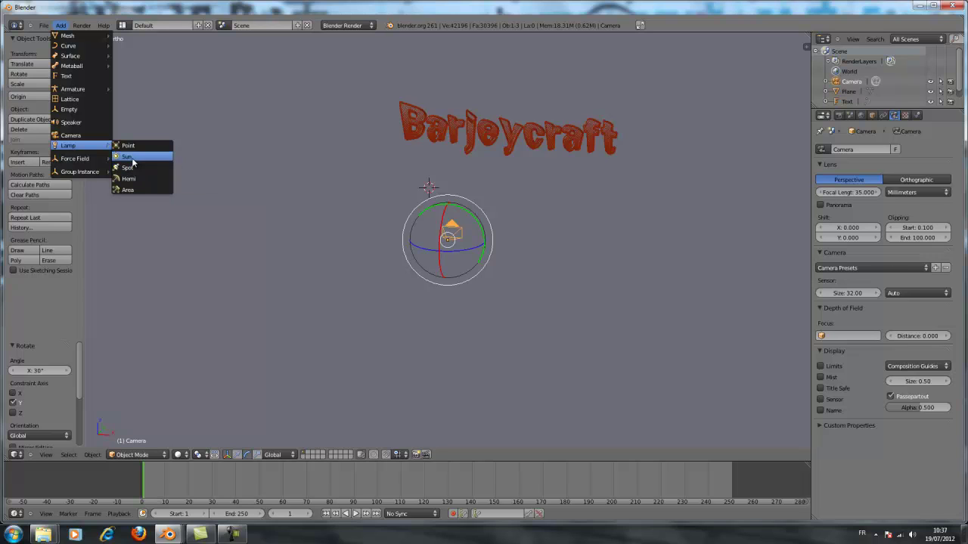
click(132, 157)
scroll(412, 247, up, 1)
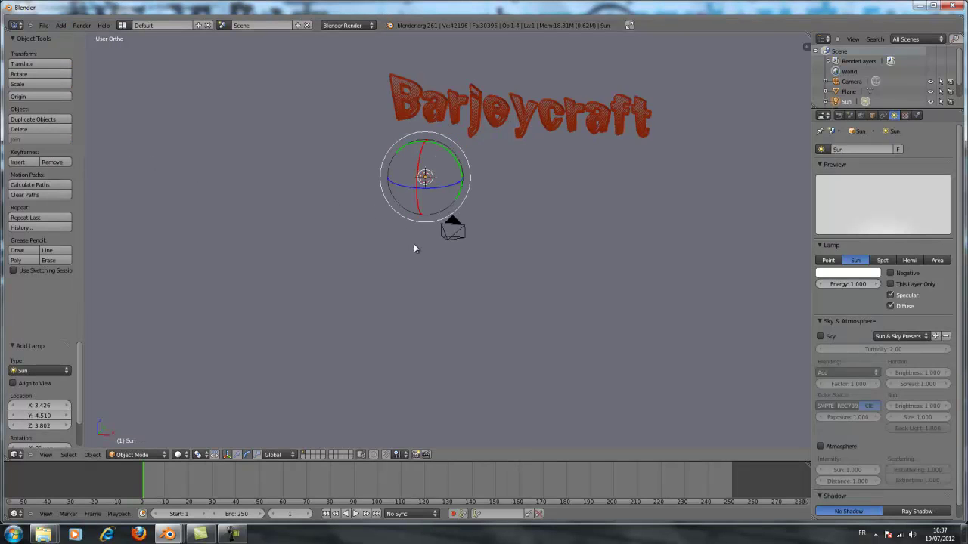
- Raise the Sun lamp above the text and move it about 17.2 units along X and -10.77 units along Y
click(238, 454)
scroll(416, 295, down, 3)
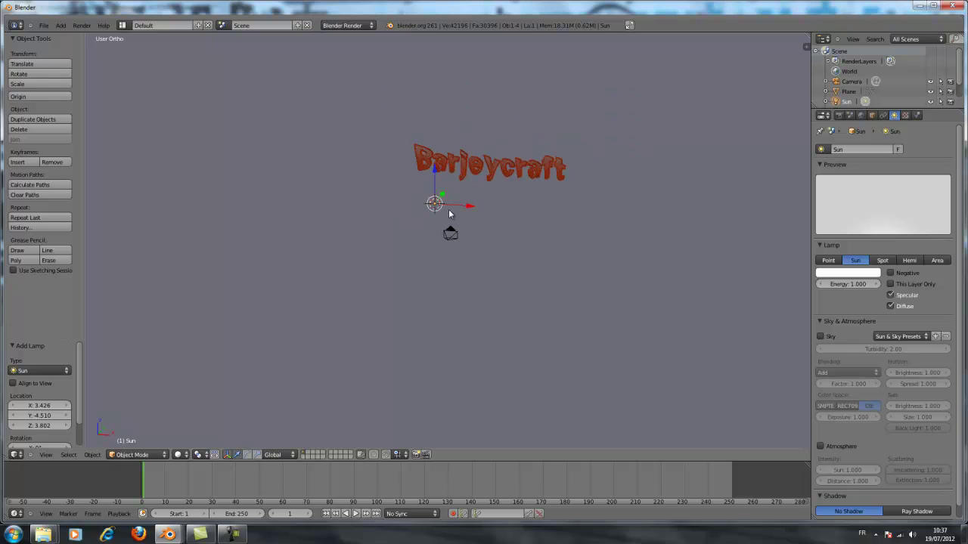
drag(430, 183, 705, 129)
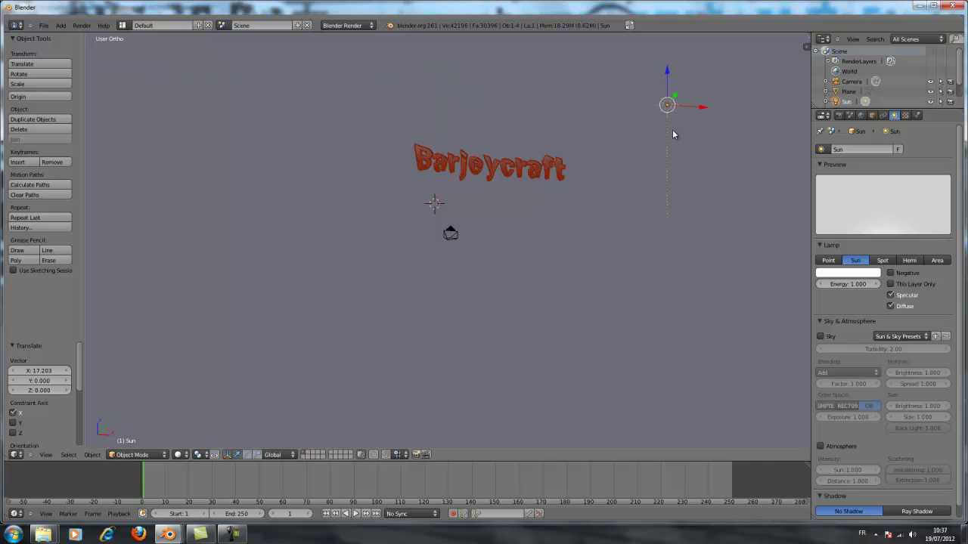
middle_drag(673, 227, 698, 176)
drag(674, 92, 654, 160)
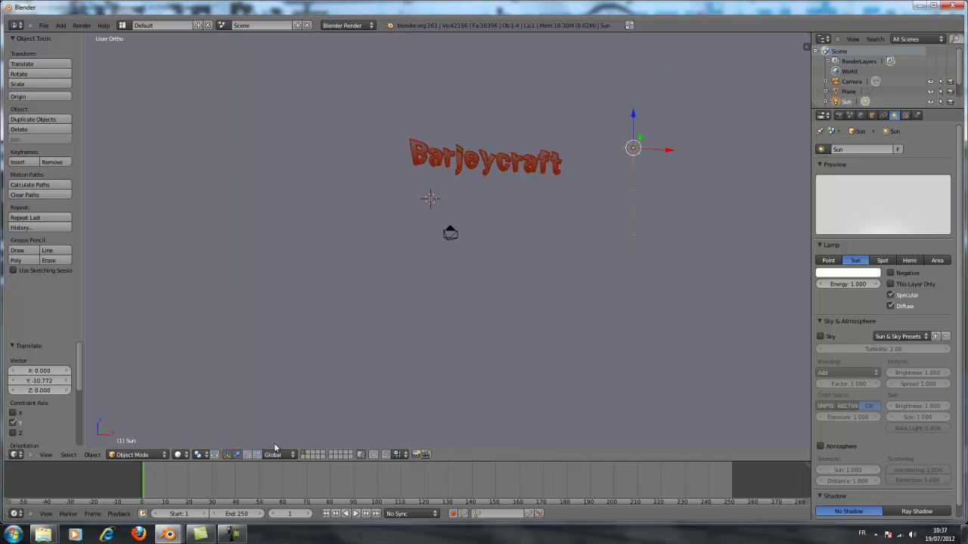
- Rotate the Sun lamp until its beam direction points at the Barjeycraft text
click(248, 455)
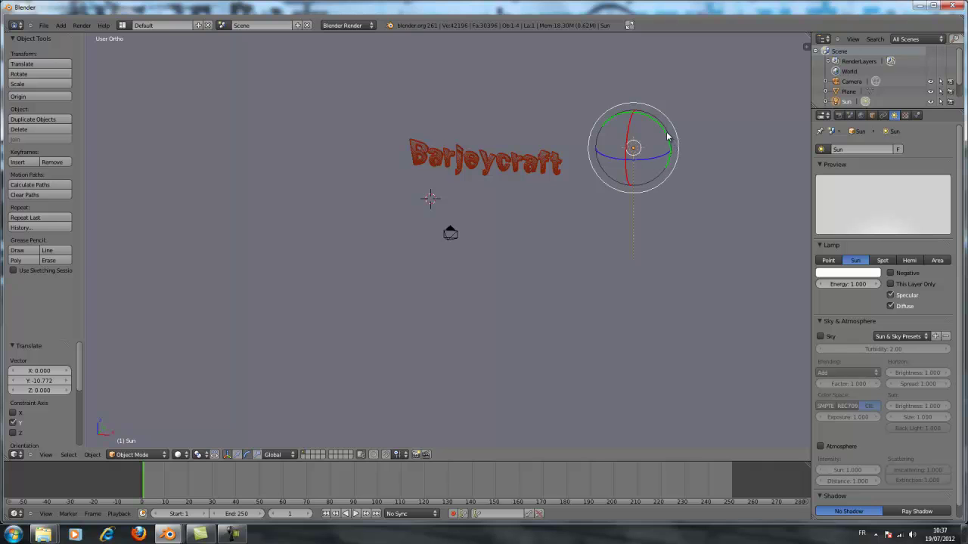
drag(667, 136, 641, 158)
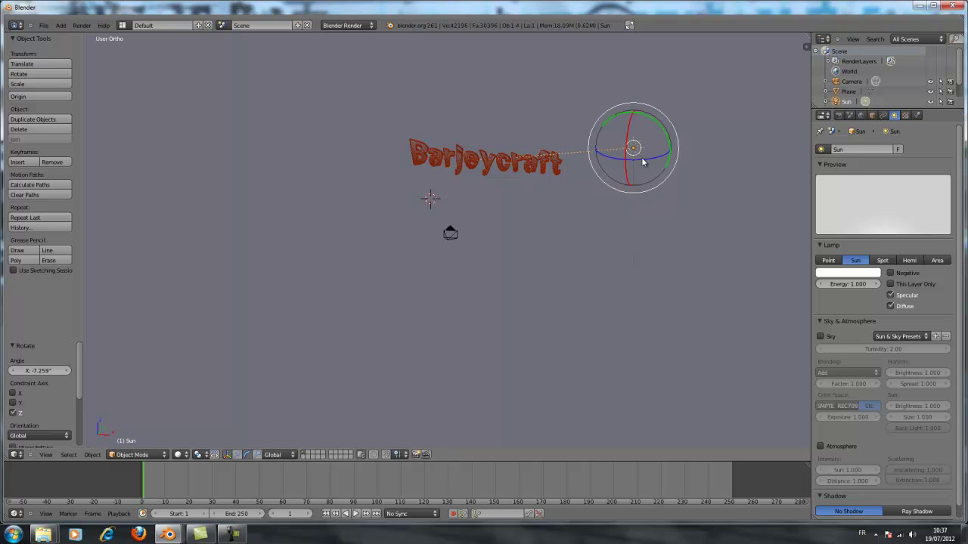
click(641, 157)
middle_drag(573, 174, 552, 183)
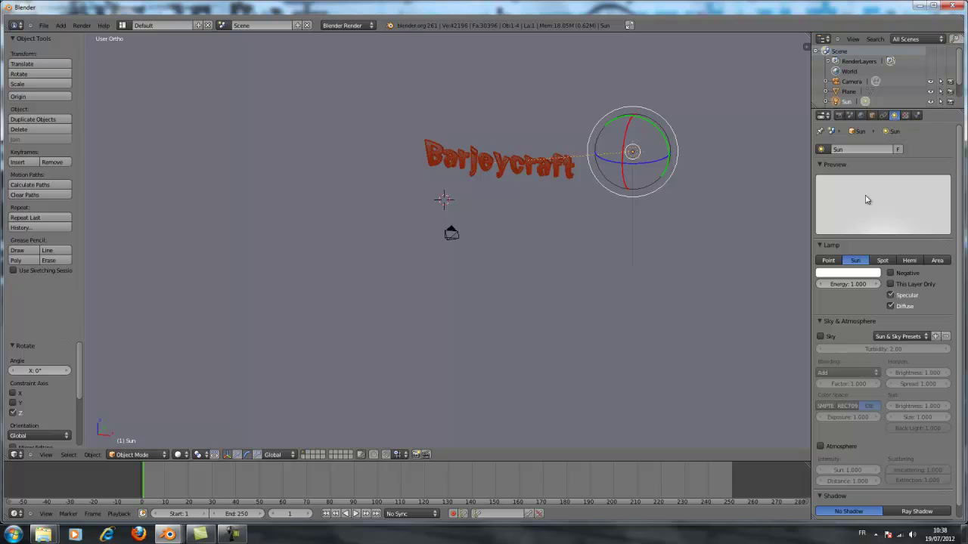
- Set the Sun lamp's energy to 1.420 and render the scene to check the lighting
drag(851, 285, 861, 286)
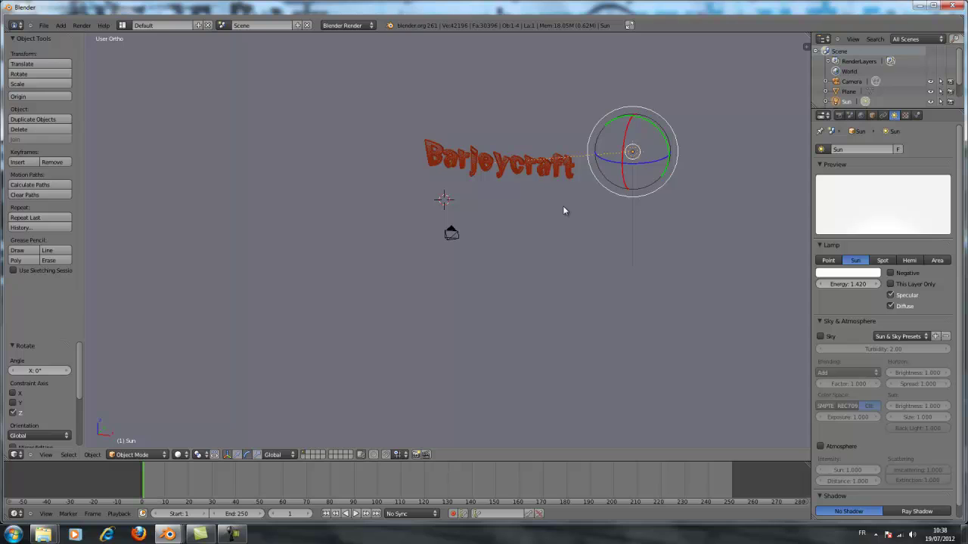
key(F12)
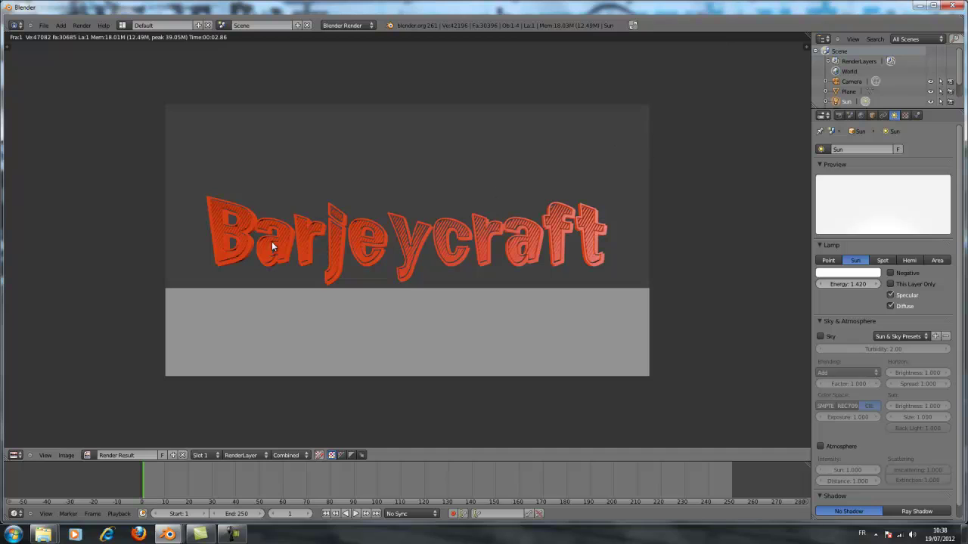
key(Escape)
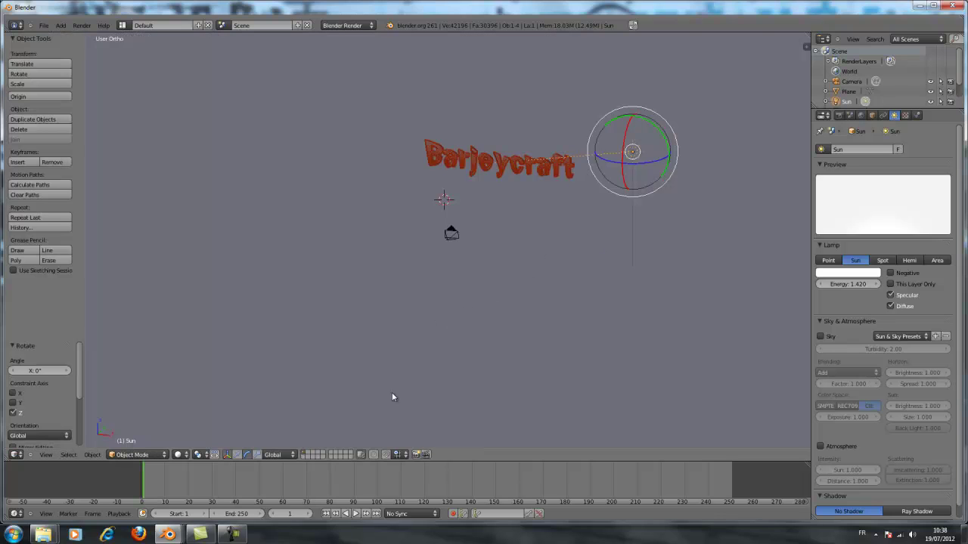
- Inspect the Sun lamp's direction from the side and delete the lamp
click(168, 534)
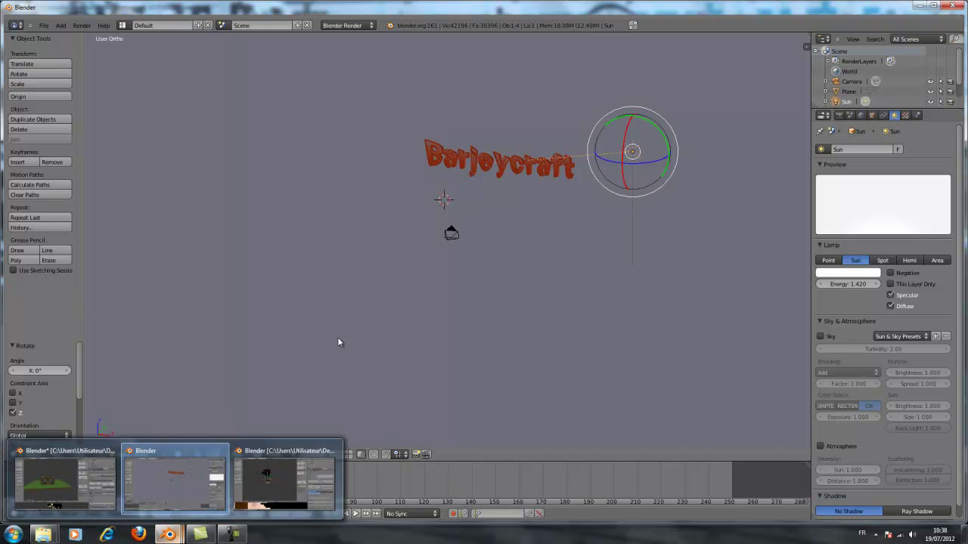
middle_drag(408, 313, 176, 486)
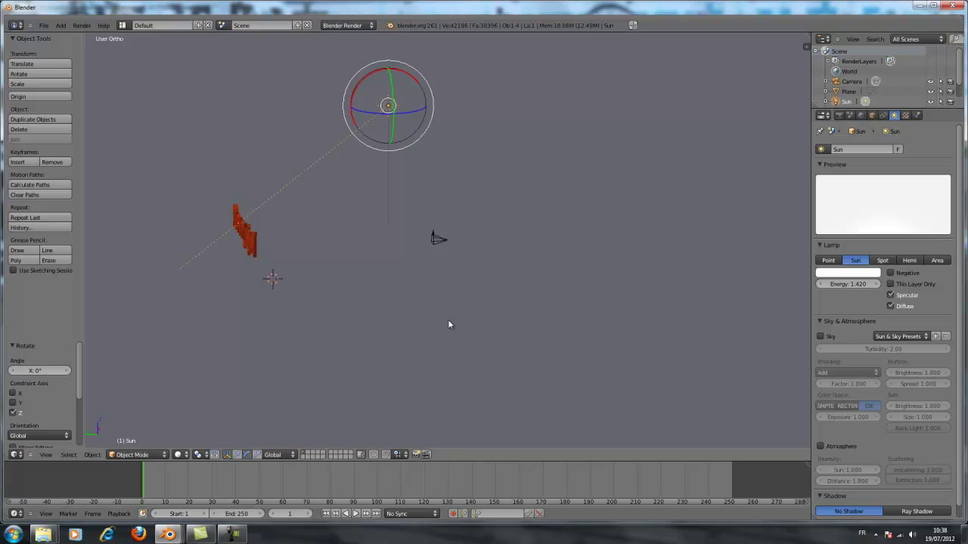
middle_drag(448, 324, 341, 331)
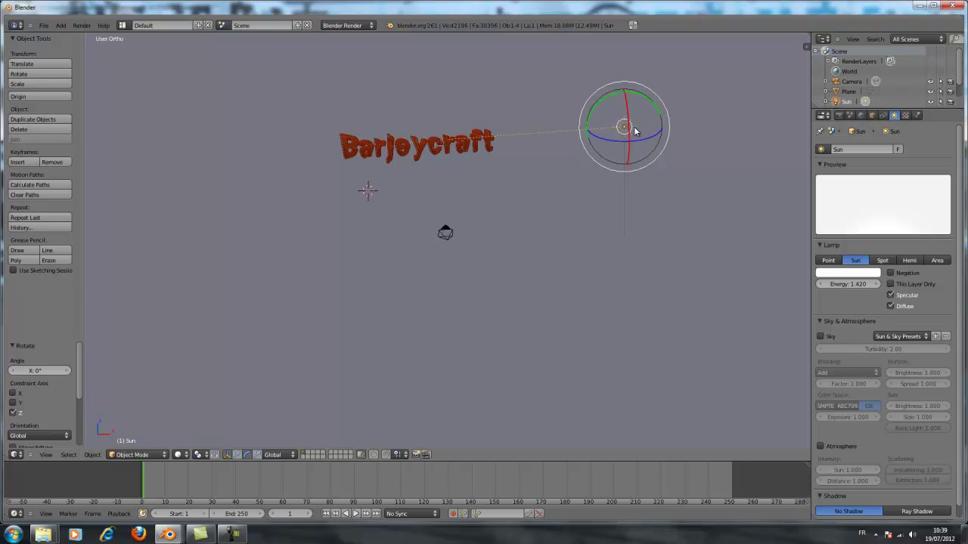
key(x)
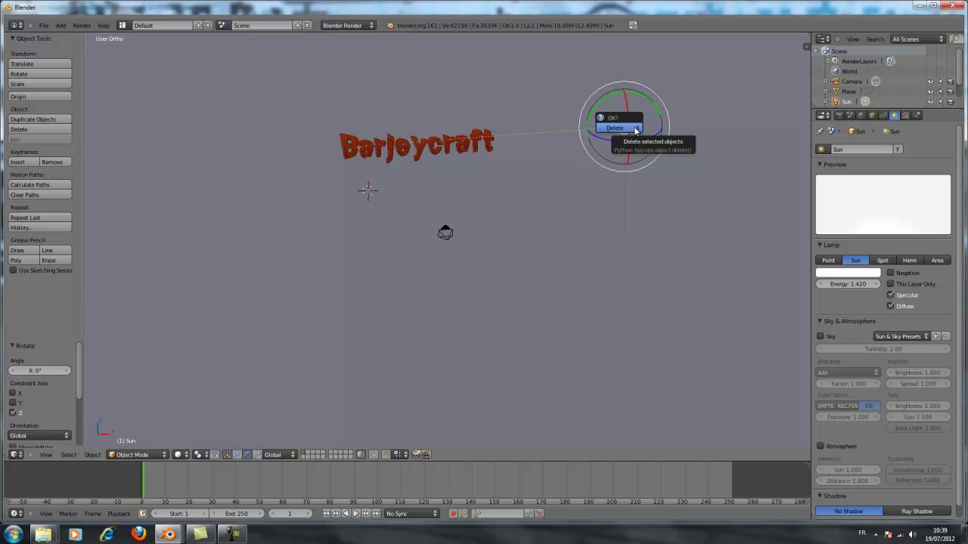
click(635, 129)
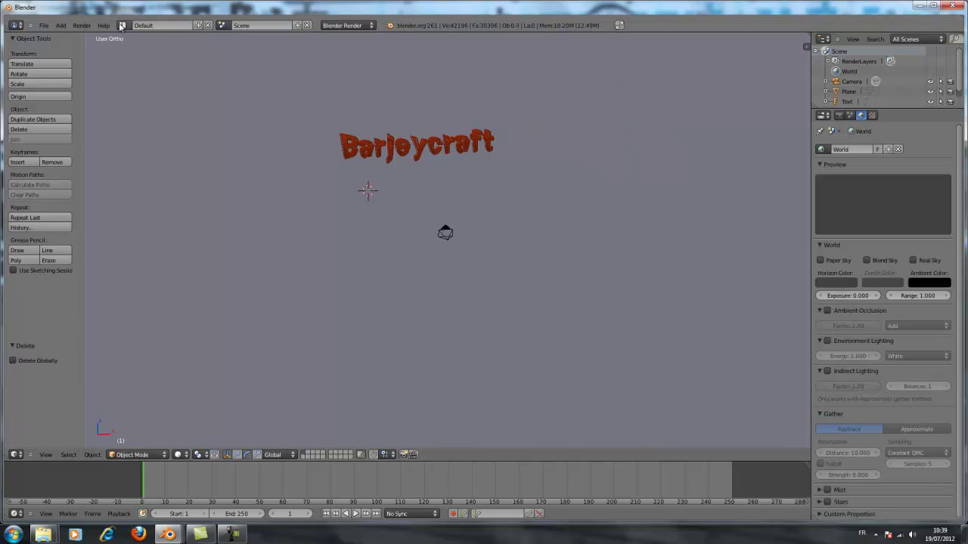
- Add a Spot lamp at the 3D cursor
click(62, 26)
mouse_move(89, 147)
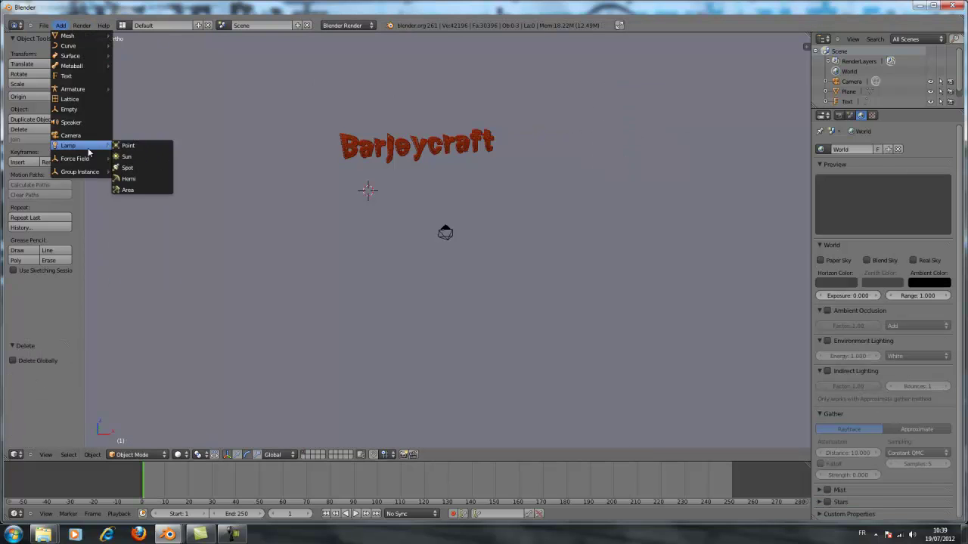
click(140, 165)
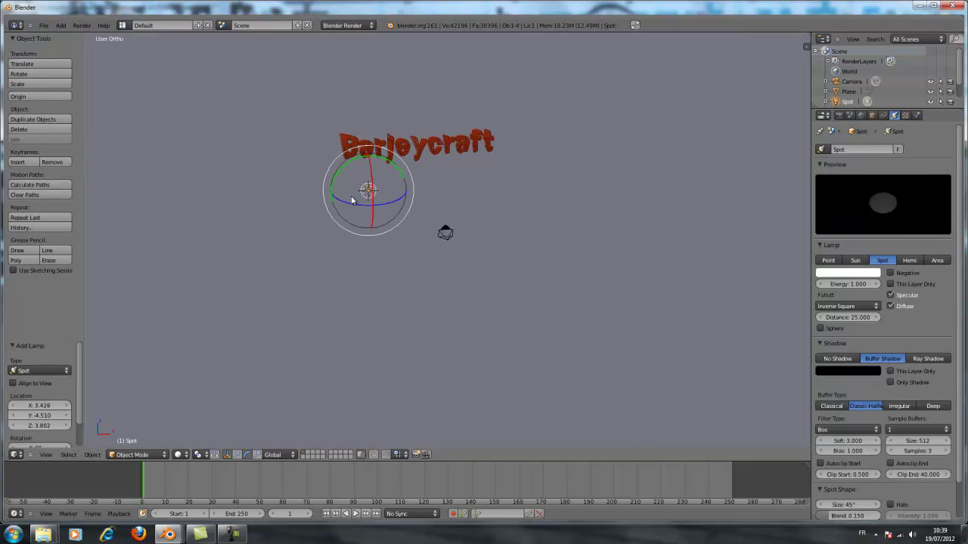
- Raise the Spot lamp about 6.92 units and shift it along X until it is centred above the text
click(227, 455)
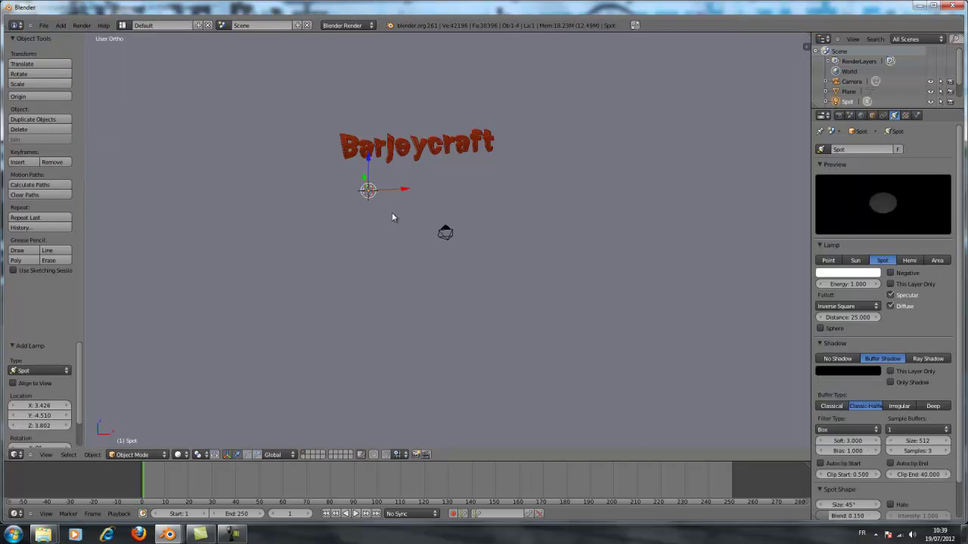
drag(401, 190, 630, 189)
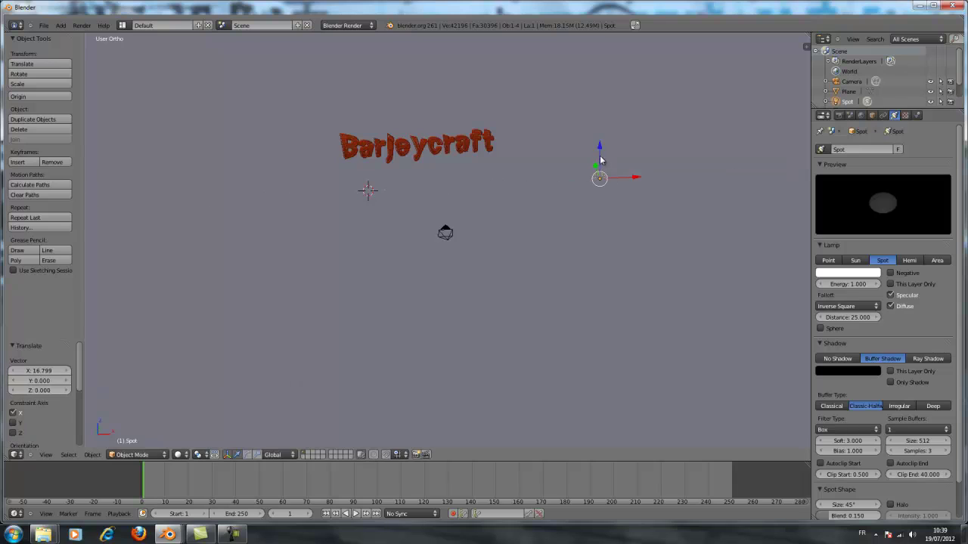
drag(603, 159, 609, 74)
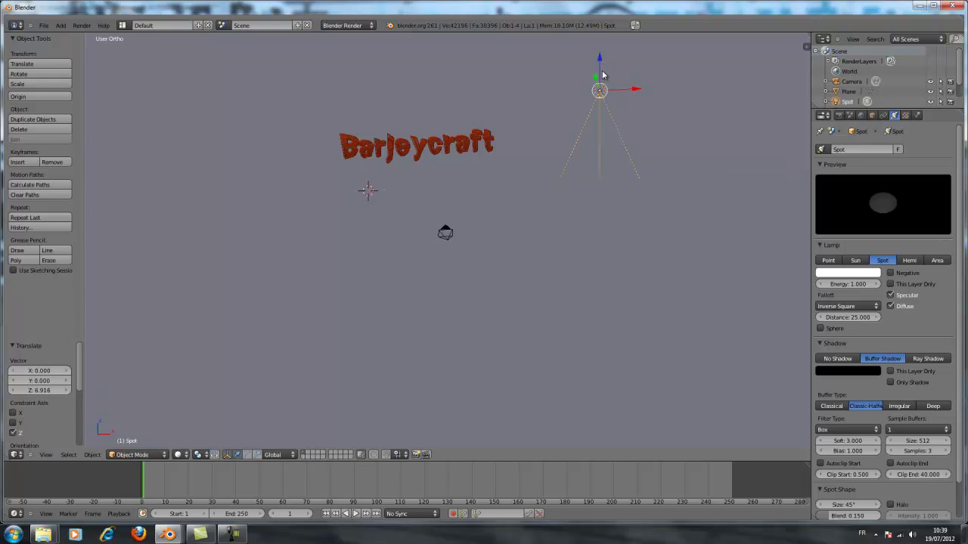
drag(599, 64, 475, 111)
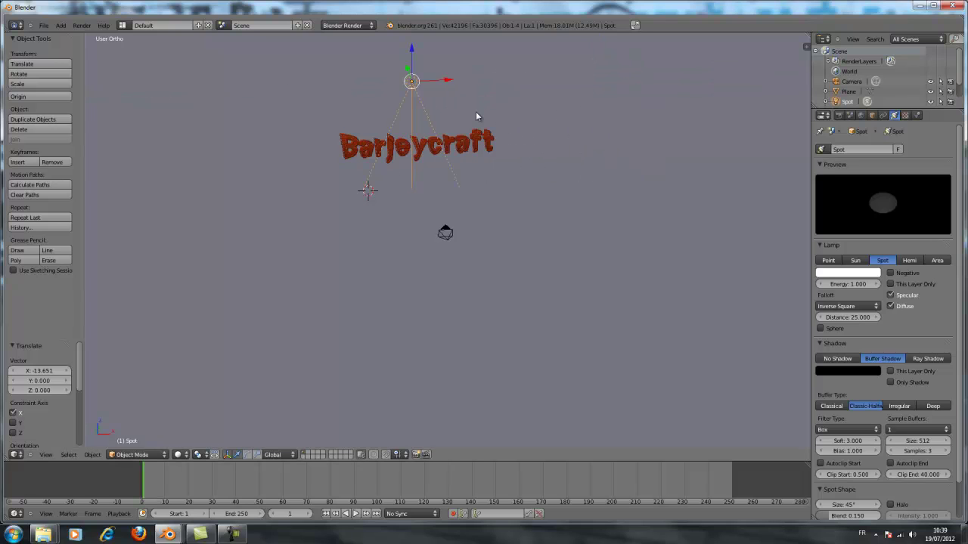
- Move the Spot lamp about 1.83 units along Y over the text and raise it another 6.92 units or so
mouse_move(475, 112)
middle_down()
mouse_move(518, 126)
mouse_move(399, 148)
mouse_move(637, 201)
middle_up()
drag(612, 192, 628, 189)
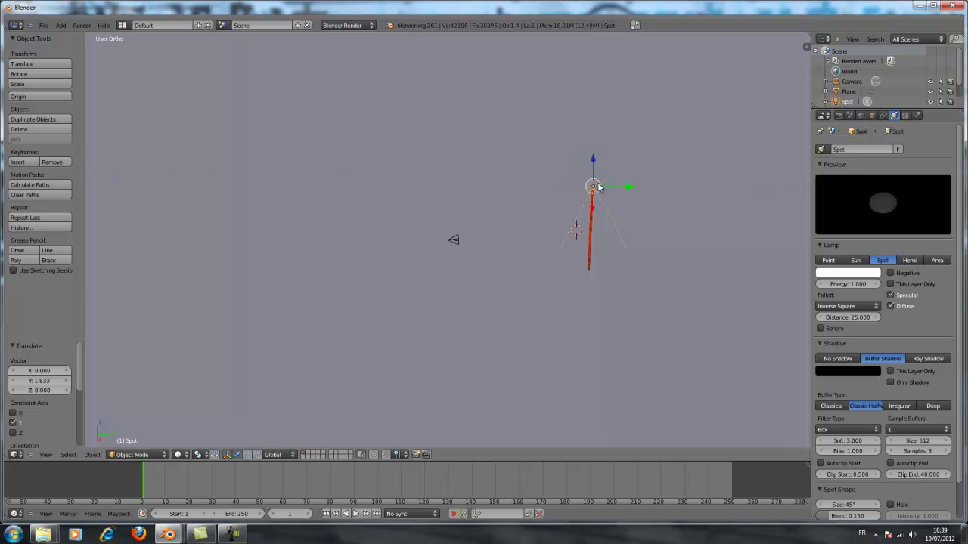
drag(595, 156, 603, 105)
middle_drag(603, 105, 674, 242)
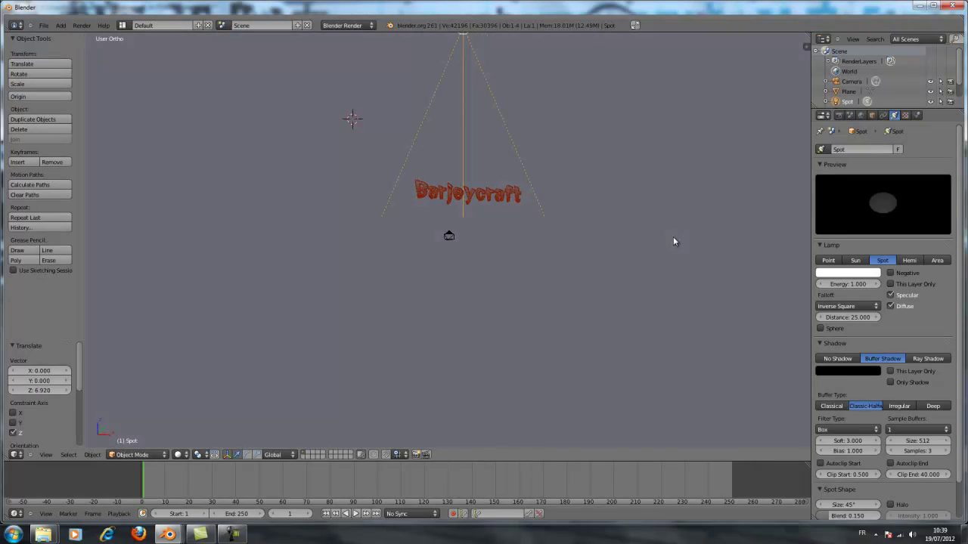
- Set the Spot lamp's energy to 1.5 and render the scene to check the lighting
click(853, 284)
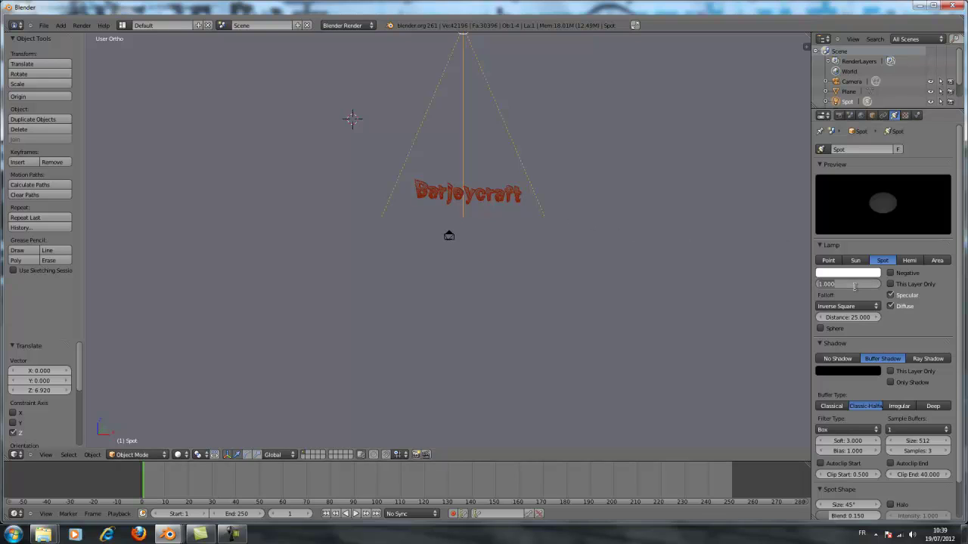
text(1.5)
key(Return)
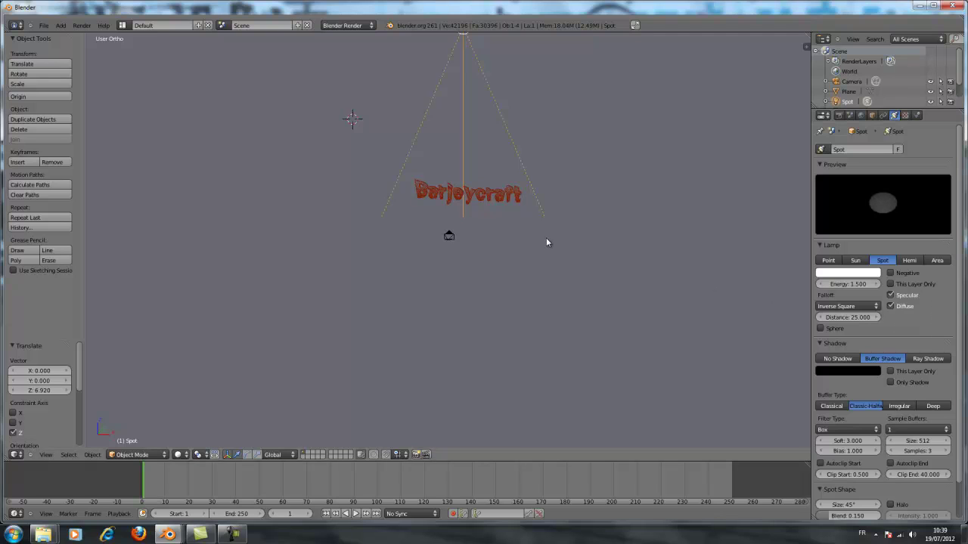
key(F12)
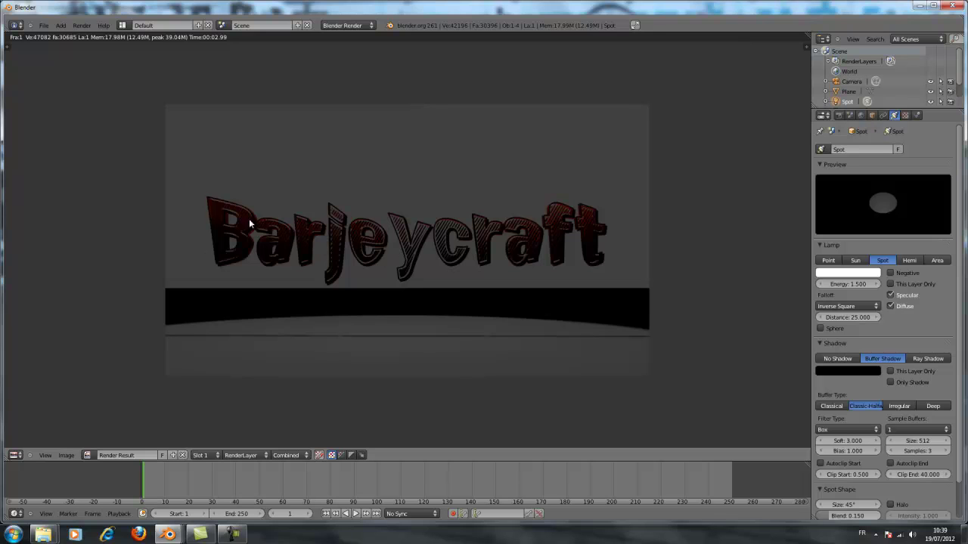
key(Escape)
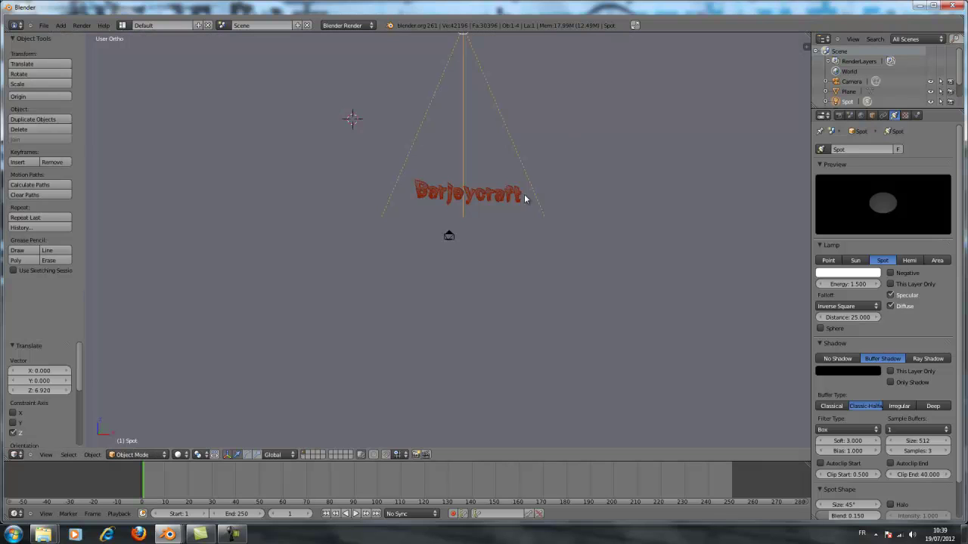
- Move the Spot lamp about 11.86 units in the negative Y direction, in front of the text
middle_drag(549, 196, 481, 165)
key(g)
key(x)
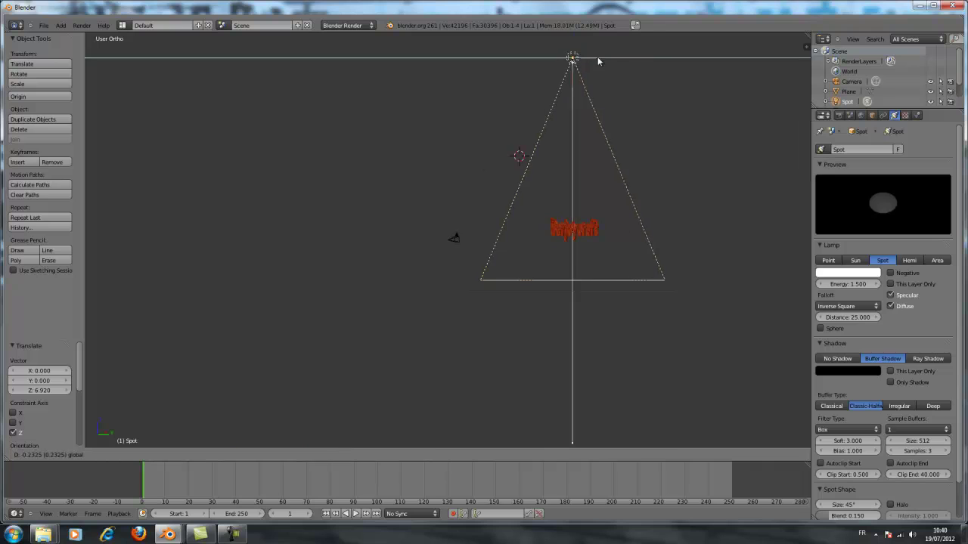
click(544, 146)
middle_drag(544, 147, 627, 188)
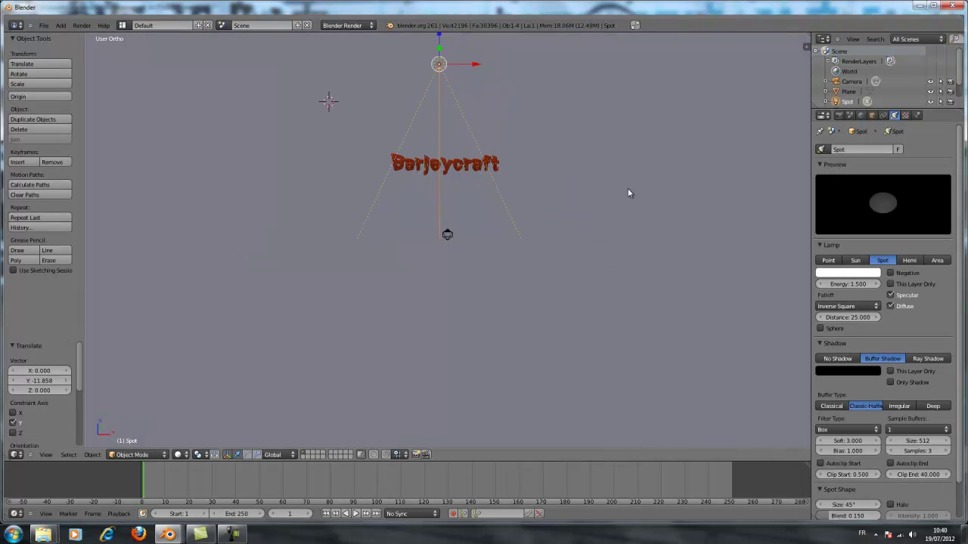
- Rotate the Spot lamp about 30.96° around the X axis so that it aims at the text
click(246, 454)
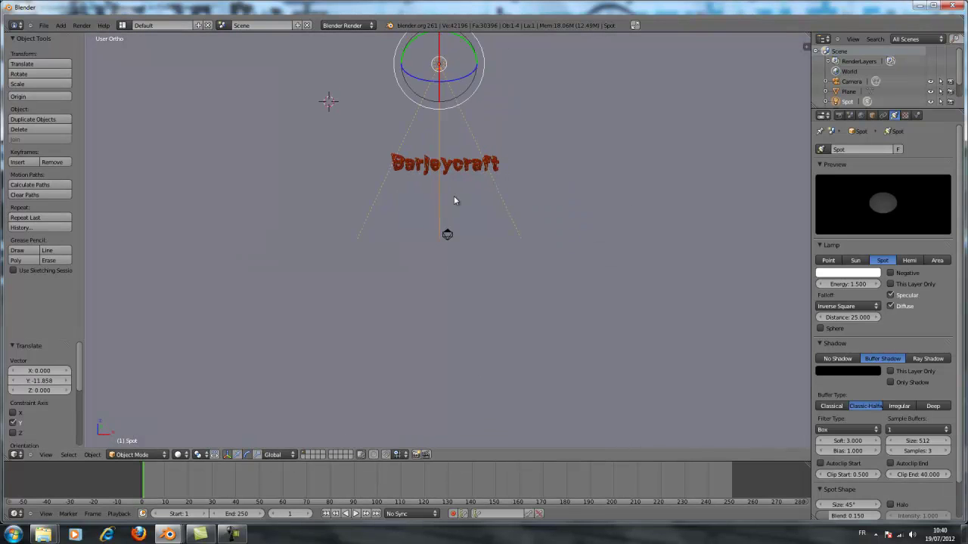
drag(439, 64, 439, 65)
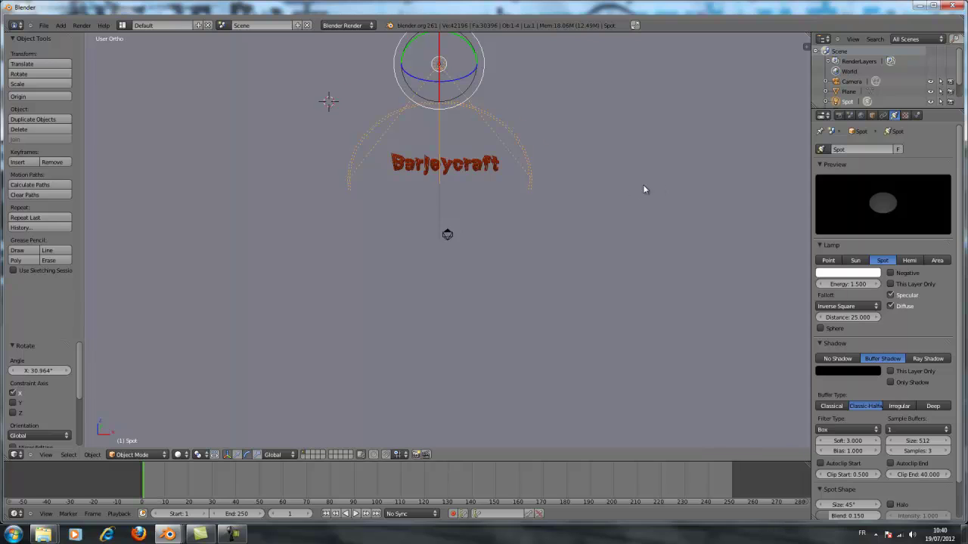
middle_drag(643, 185, 631, 164)
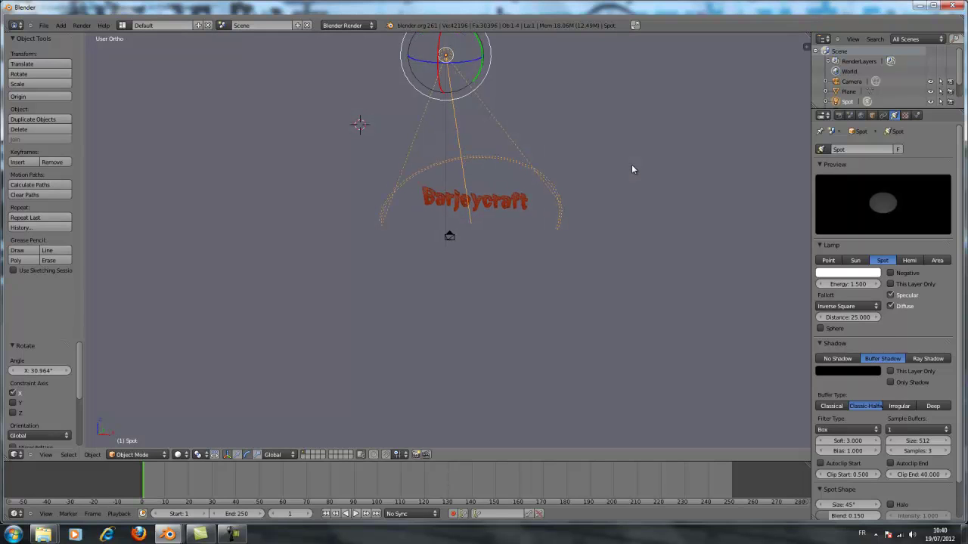
- Enable Paper Sky and Real Sky for the world and set the horizon color to a teal blue
click(860, 116)
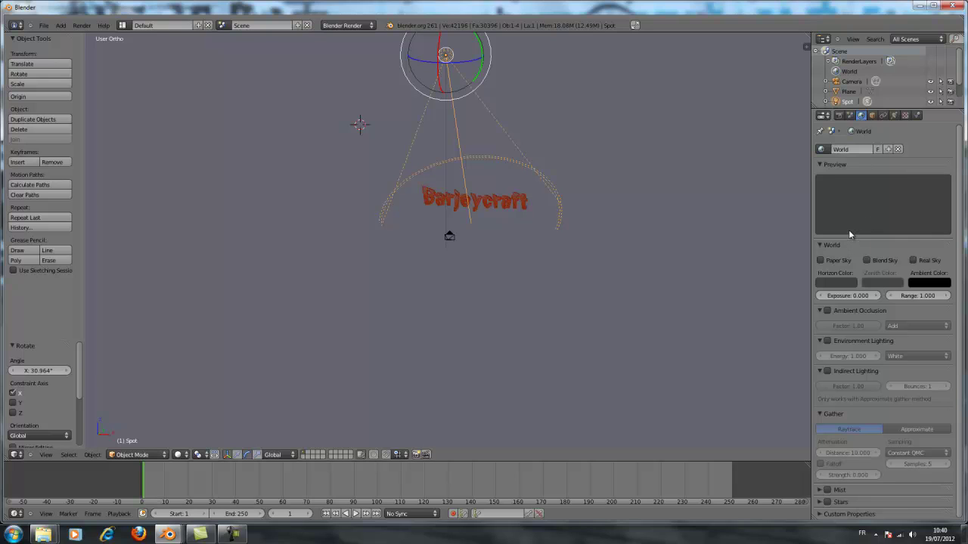
click(840, 260)
click(920, 261)
click(845, 285)
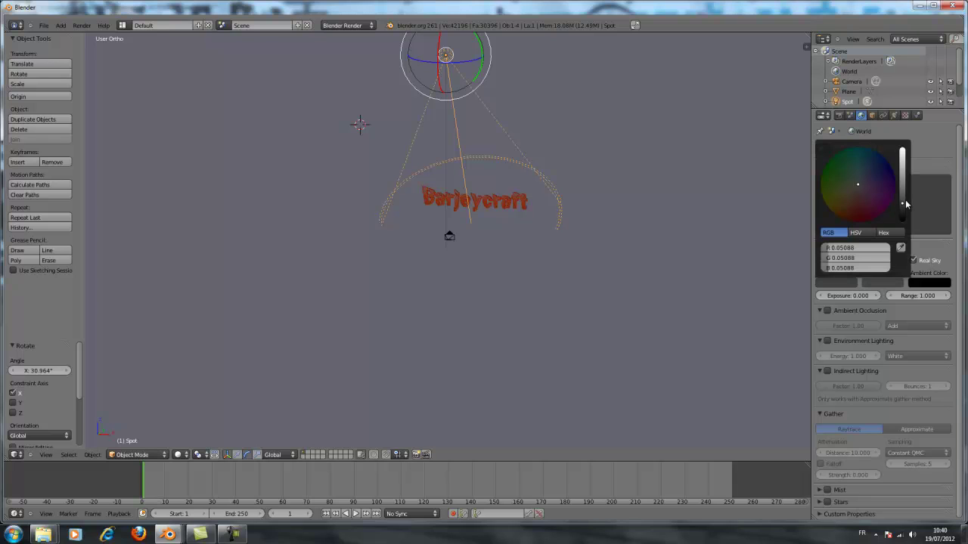
drag(901, 194, 859, 166)
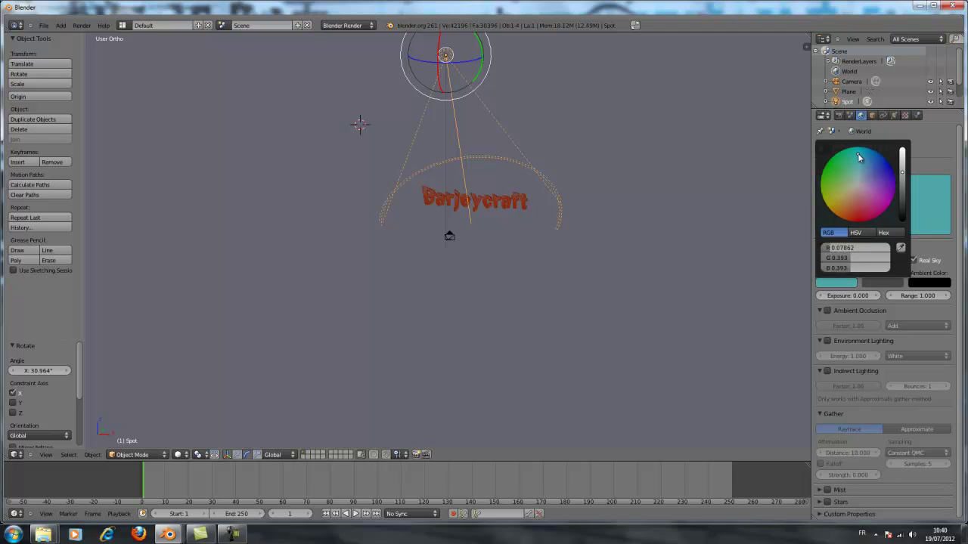
click(858, 169)
mouse_move(858, 170)
mouse_down()
mouse_move(873, 164)
mouse_move(869, 154)
mouse_up()
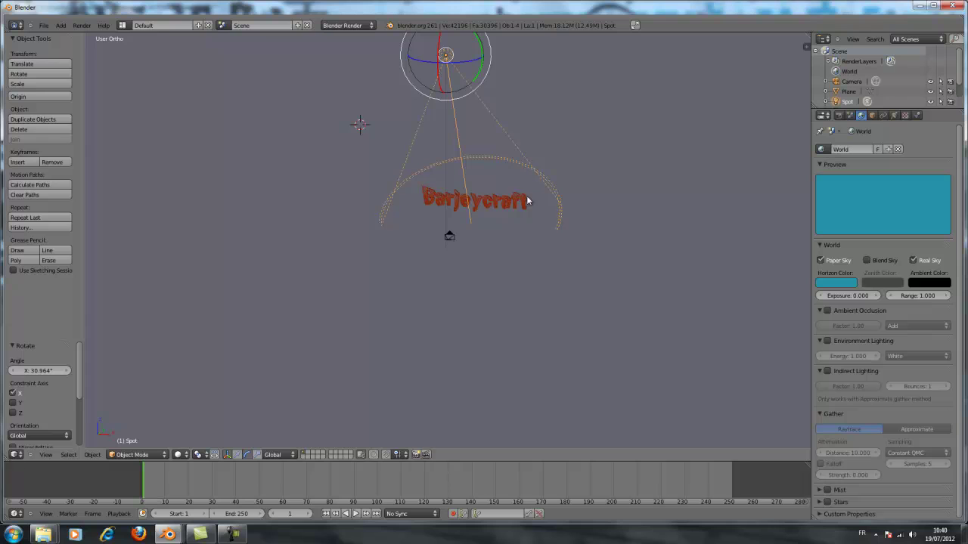
- Render the scene to check the blue sky behind the text
key(F12)
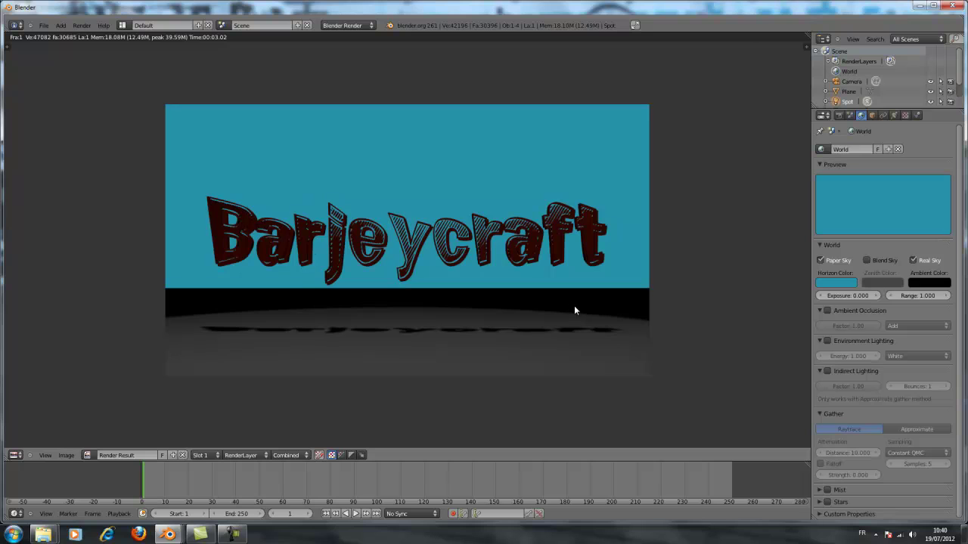
middle_drag(573, 306, 576, 324)
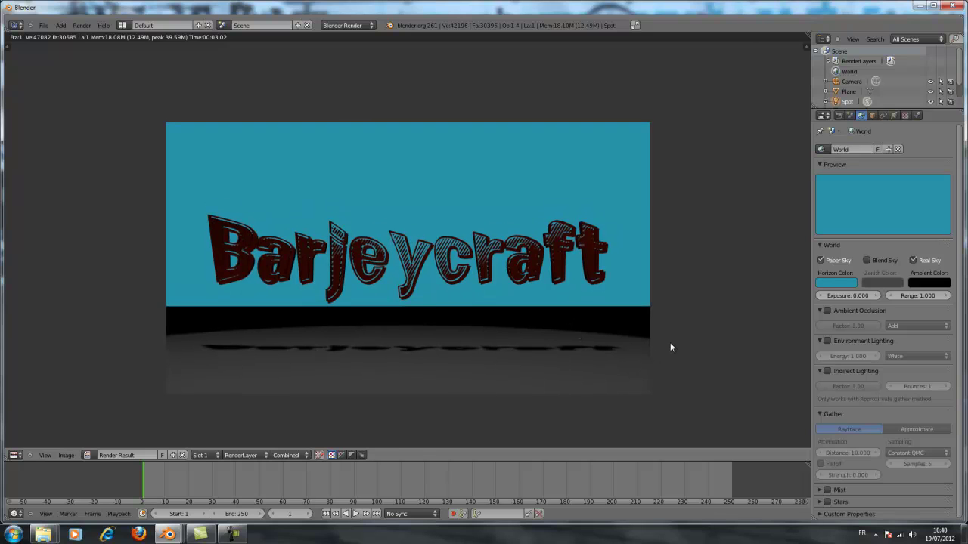
key(Escape)
- Set the Spot lamp to No Shadow and render the scene to check the ground below the text
click(895, 115)
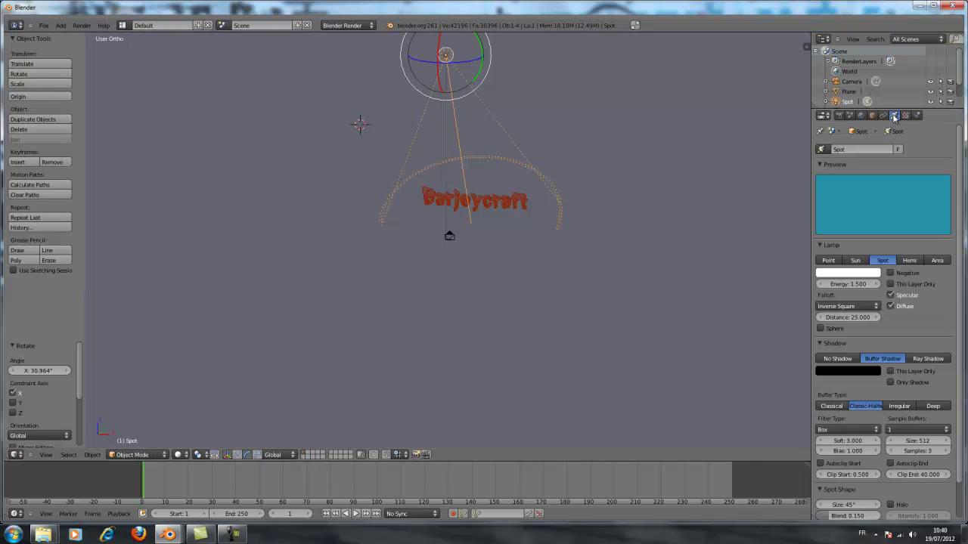
scroll(877, 333, down, 2)
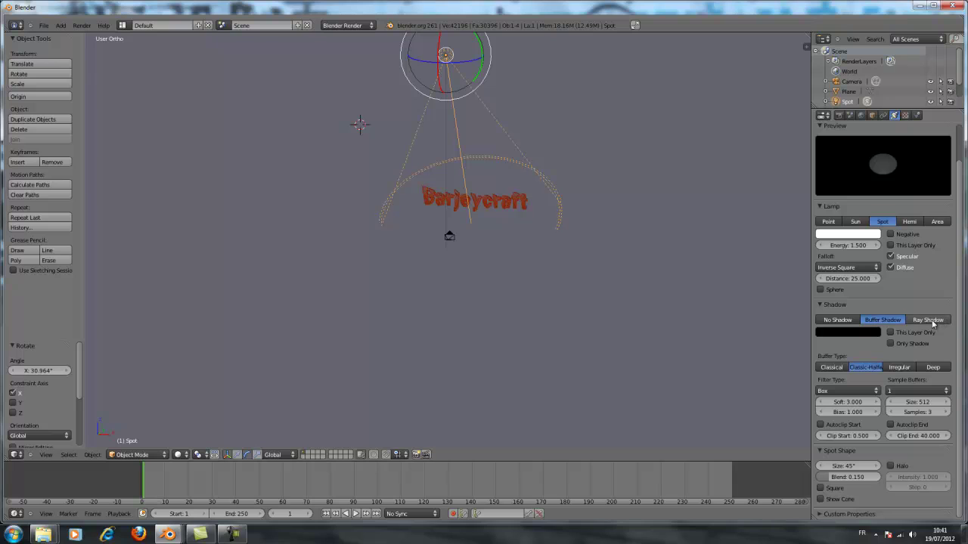
click(838, 320)
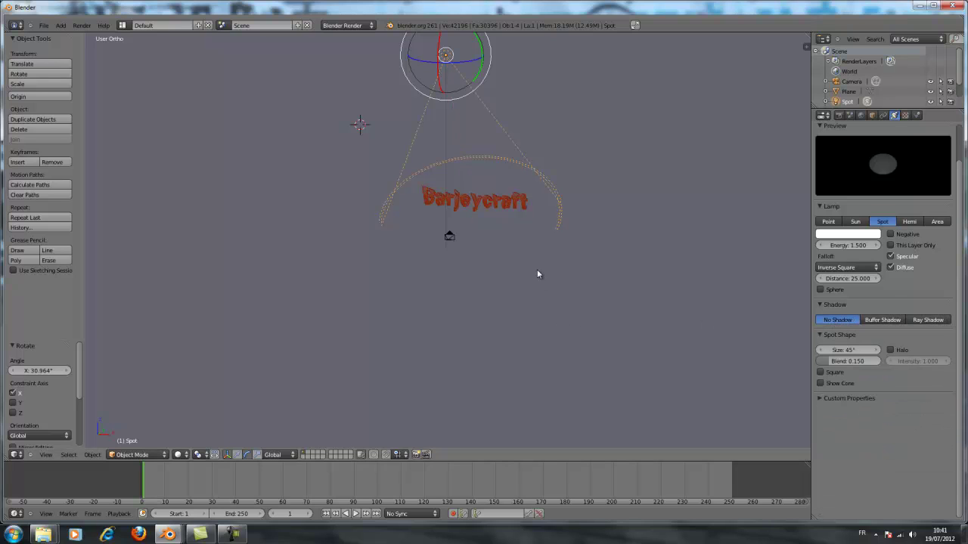
key(F12)
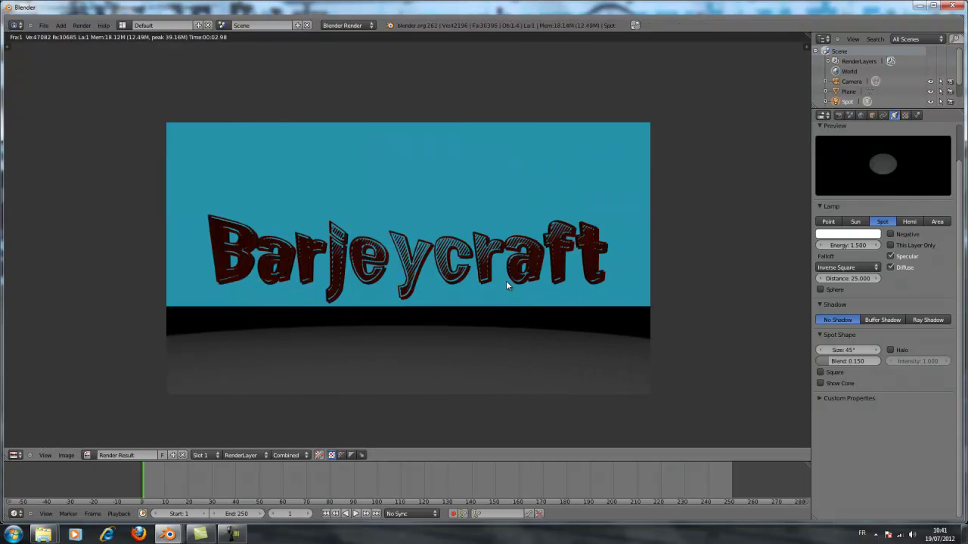
key(F12)
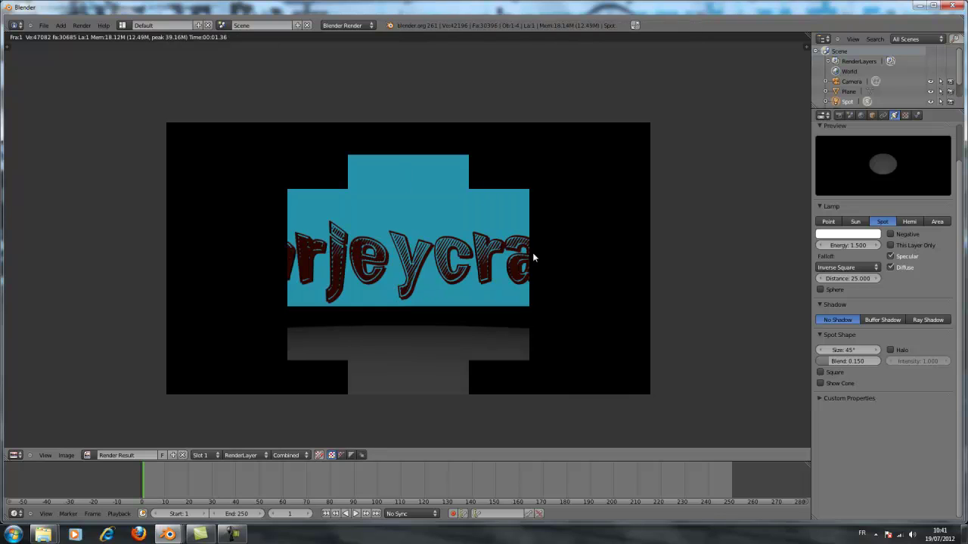
middle_drag(570, 255, 571, 270)
key(Escape)
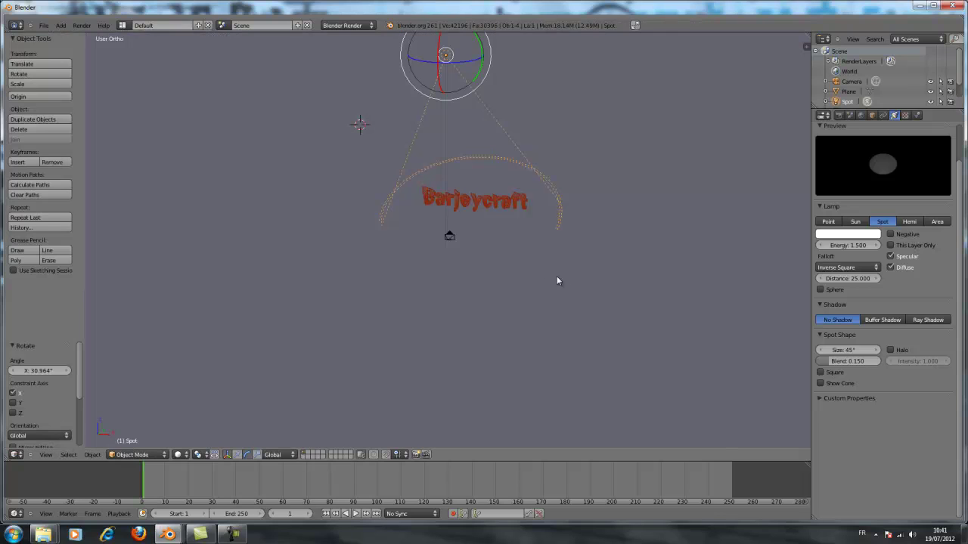
key(r)
key(x)
click(403, 255)
middle_drag(403, 255, 511, 255)
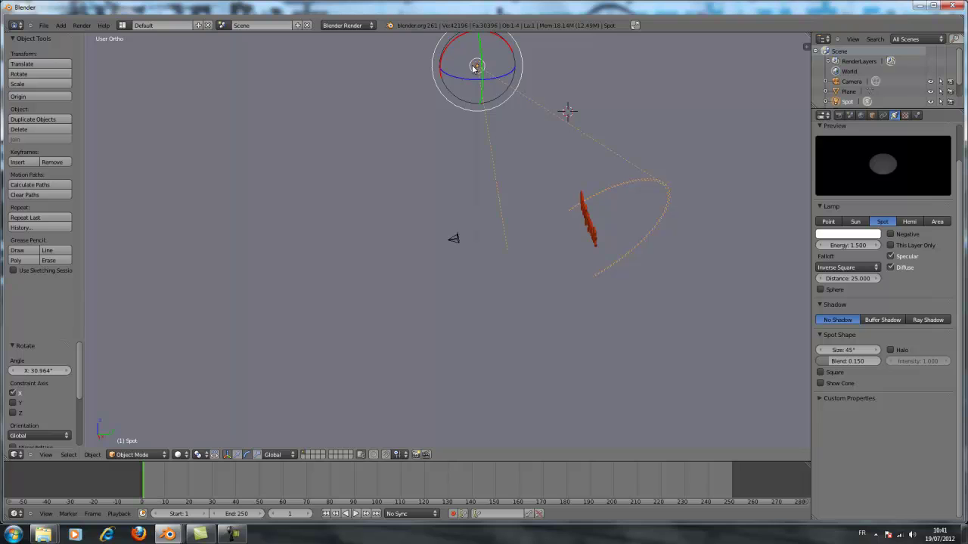
middle_drag(505, 270, 563, 267)
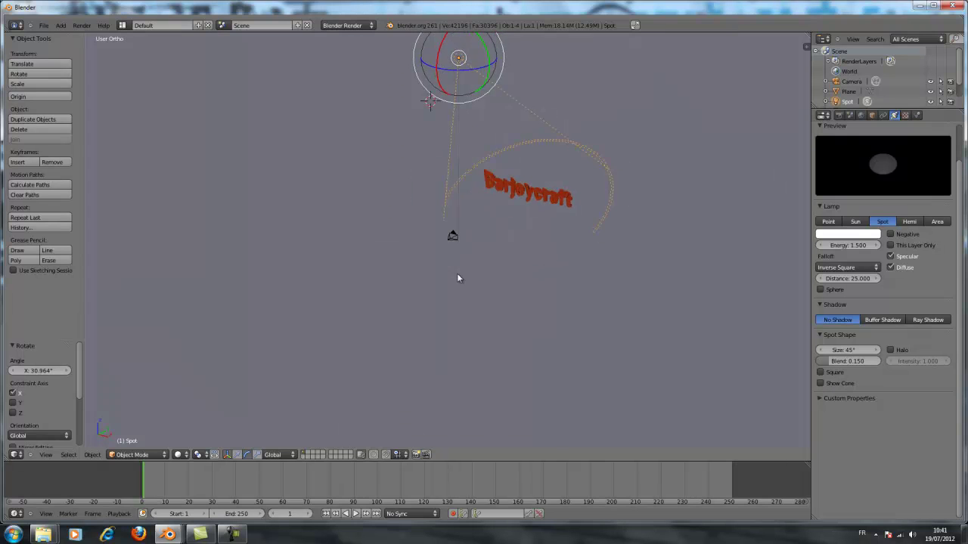
middle_drag(458, 278, 486, 290)
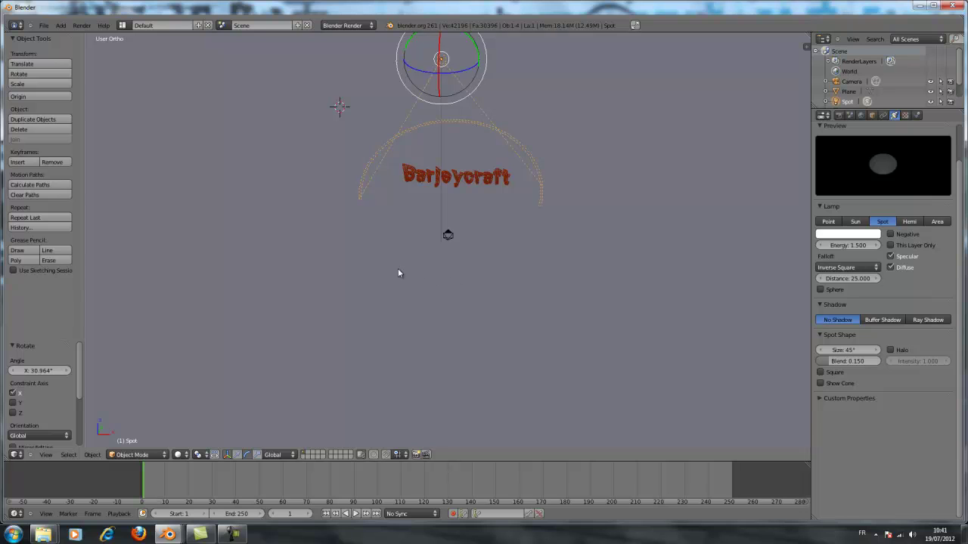
middle_drag(400, 272, 439, 257)
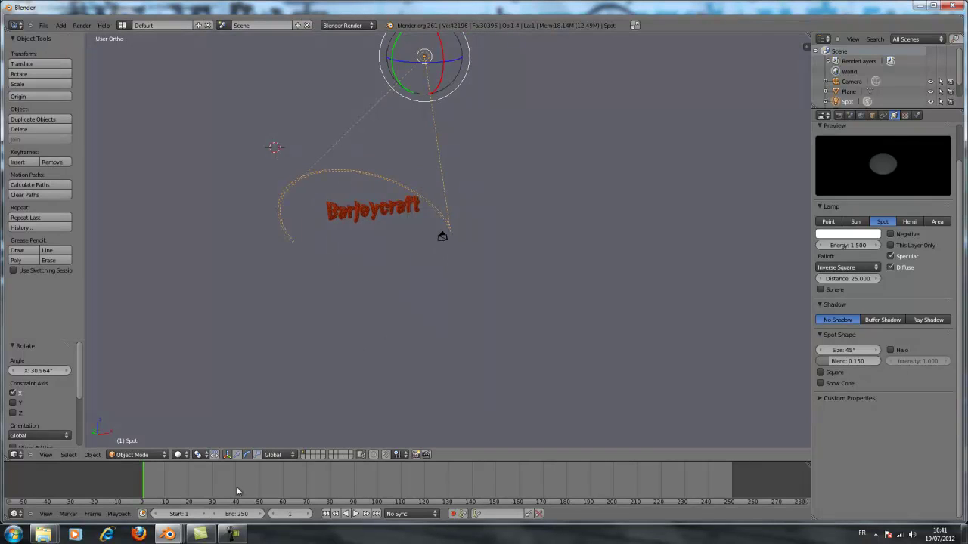
- Switch to the Blender window with Personnage simple.blend and inspect the rigged character from several sides
mouse_move(168, 535)
click(282, 504)
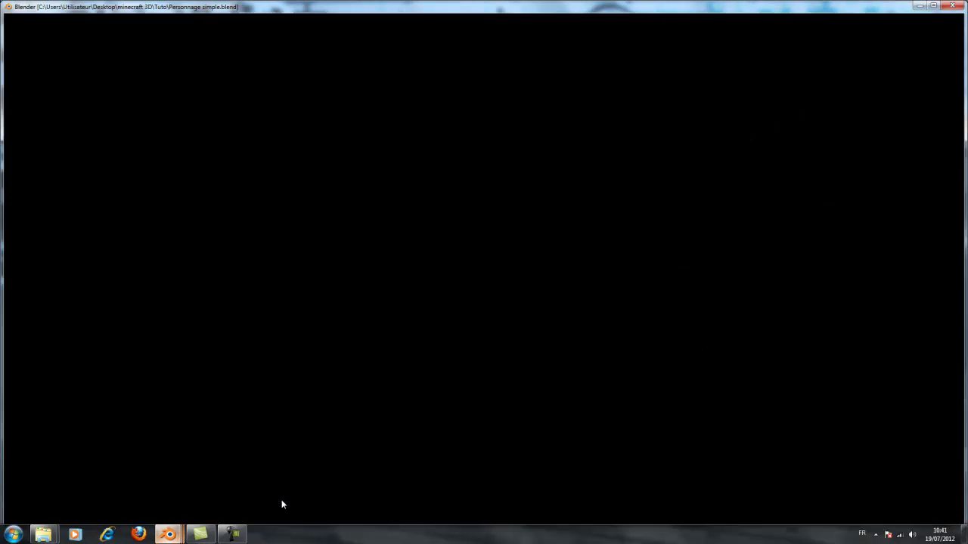
middle_drag(231, 322, 264, 331)
middle_drag(323, 341, 277, 338)
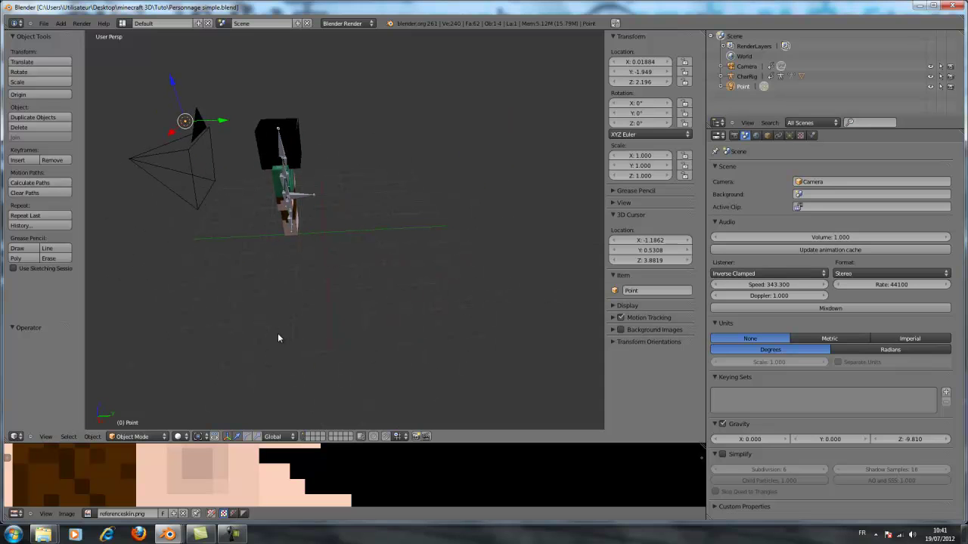
middle_drag(214, 317, 275, 285)
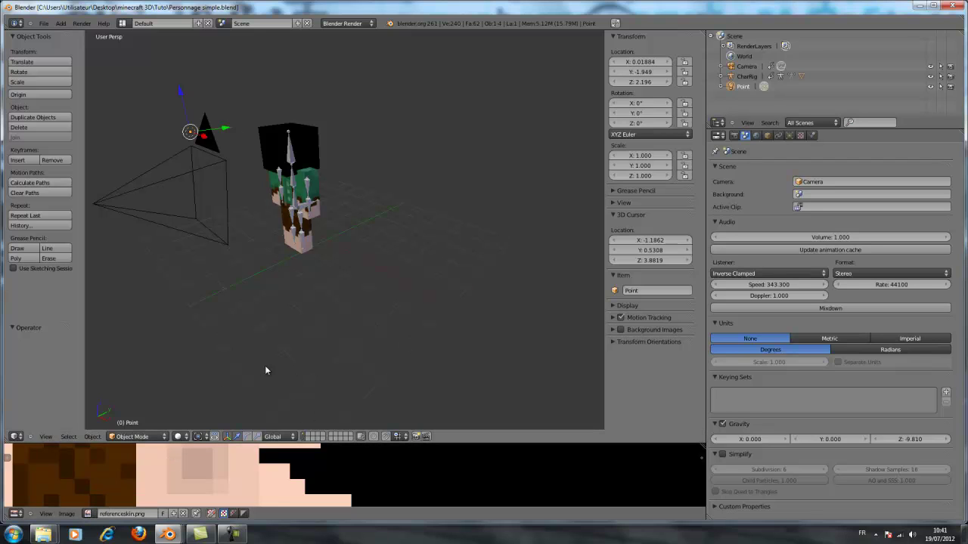
middle_drag(265, 370, 346, 359)
- View the Personnage type cartoon file in the Tuto folder in Windows Explorer and return to the Blender character scene
mouse_move(46, 535)
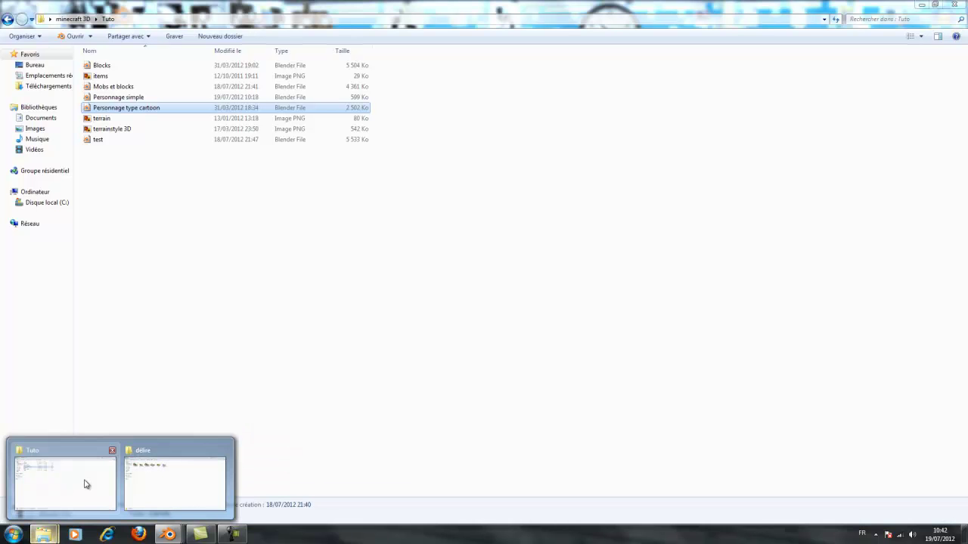
click(83, 484)
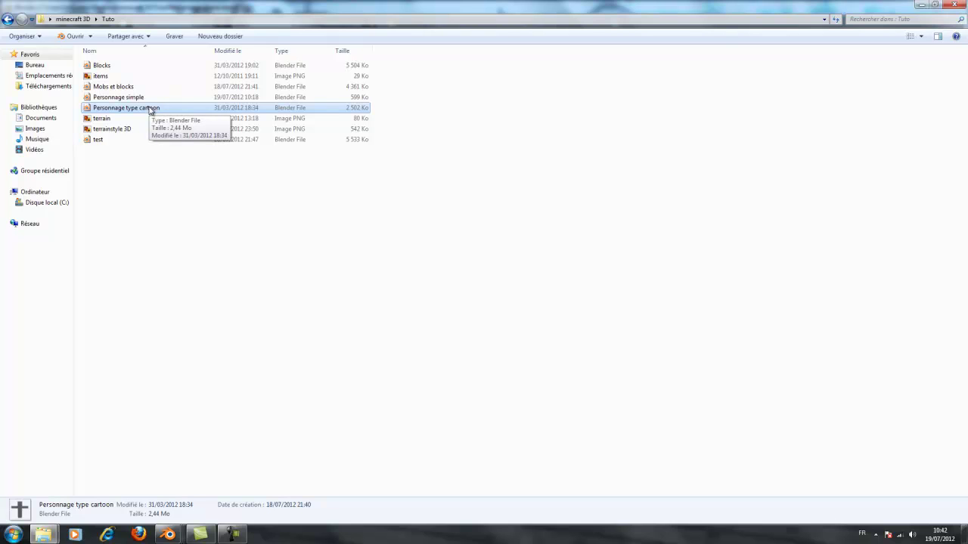
click(921, 5)
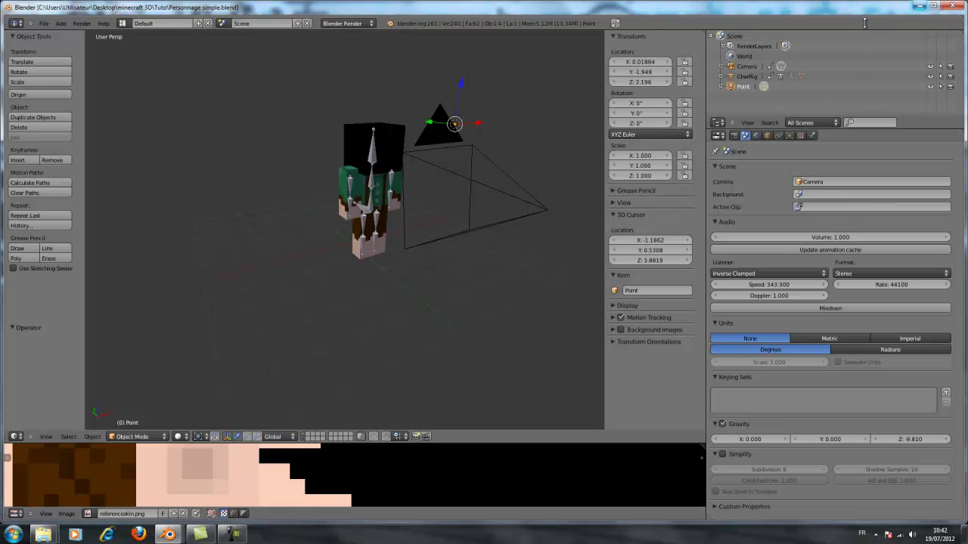
- Select the character's CharRig armature and move it about 0.557 units along the Y axis
middle_drag(407, 229, 319, 249)
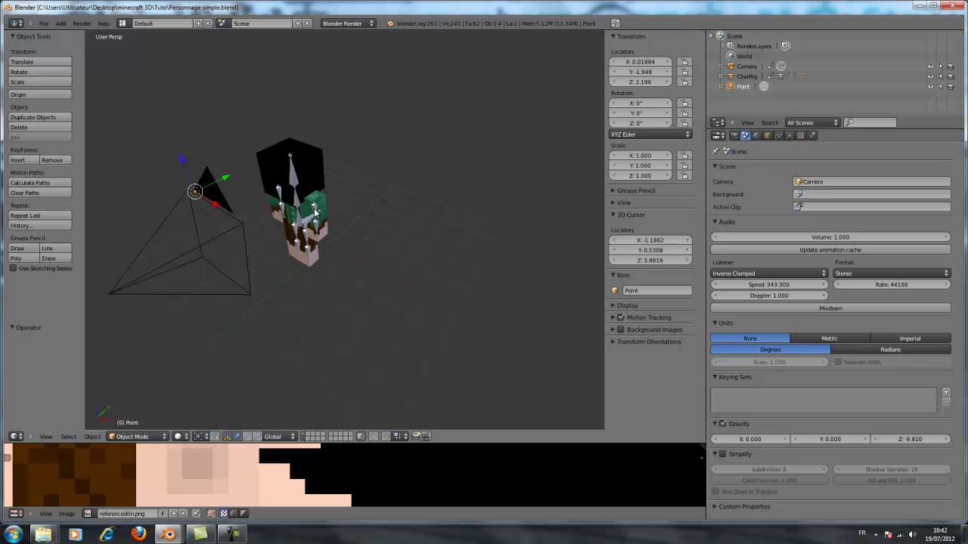
right_click(316, 214)
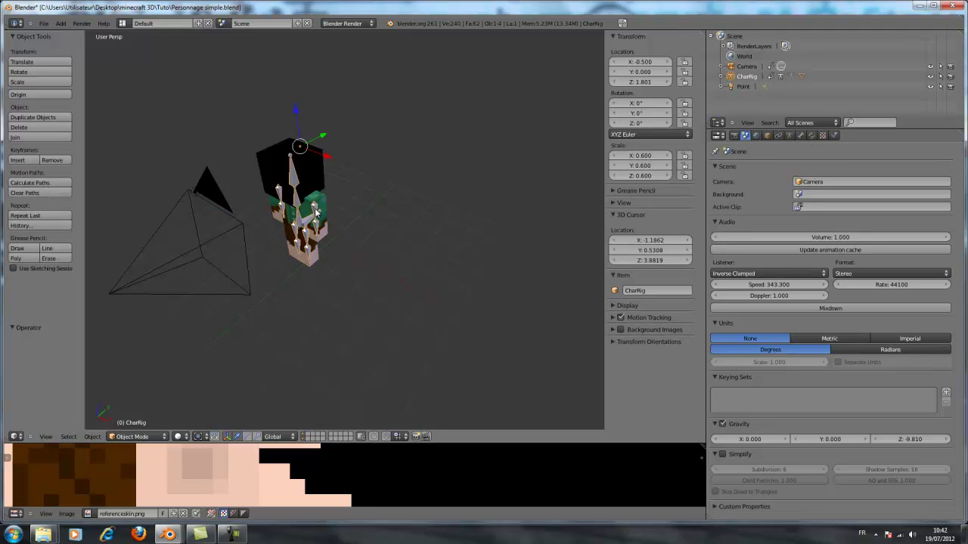
right_click(310, 177)
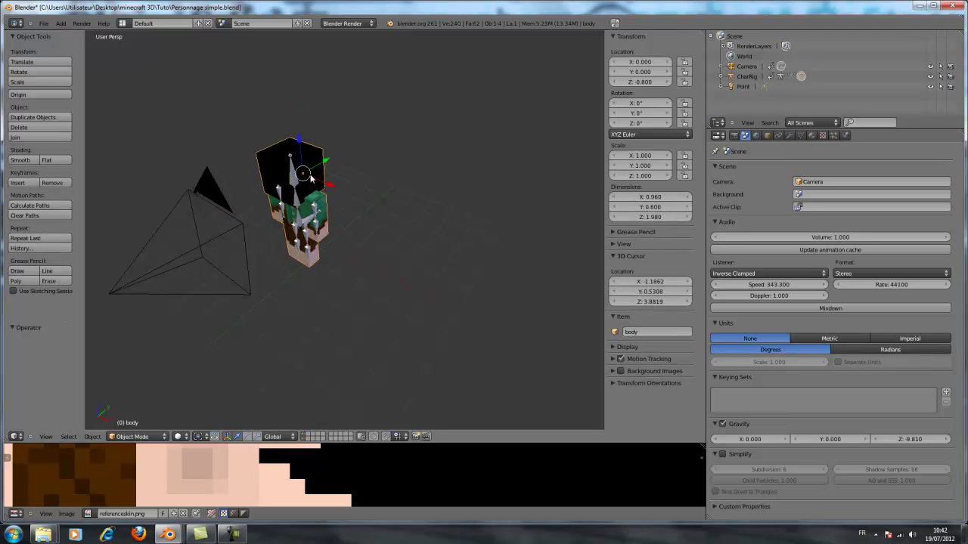
right_click(316, 214)
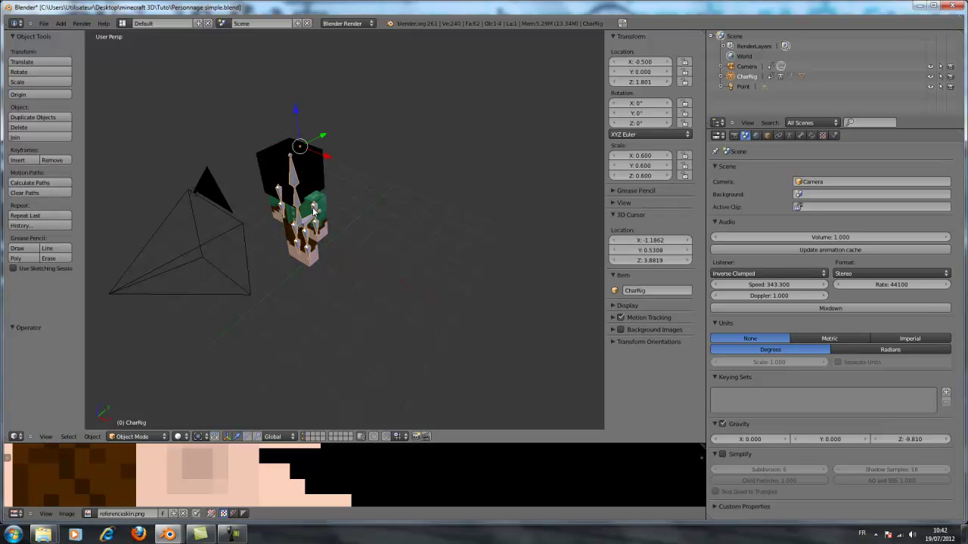
middle_drag(377, 214, 329, 246)
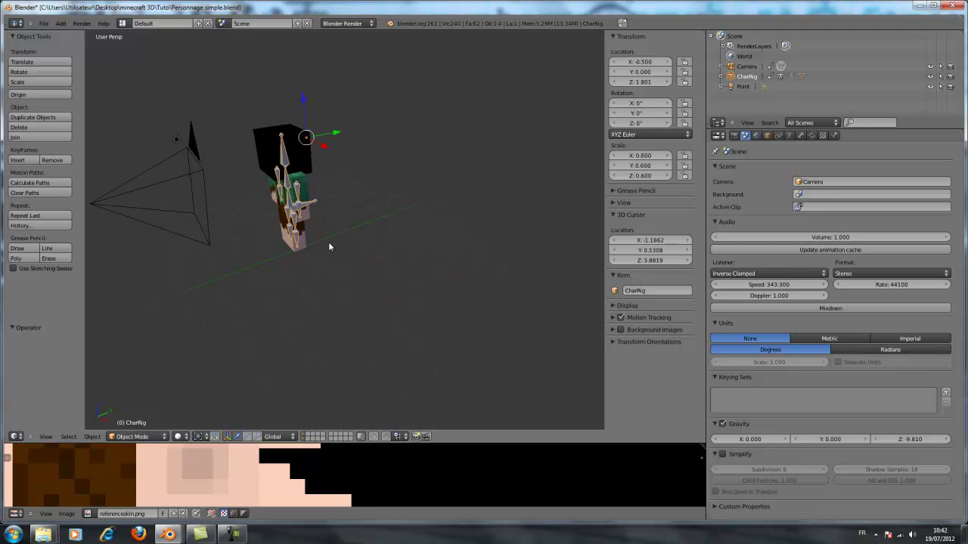
middle_drag(336, 149, 316, 218)
key(g)
key(y)
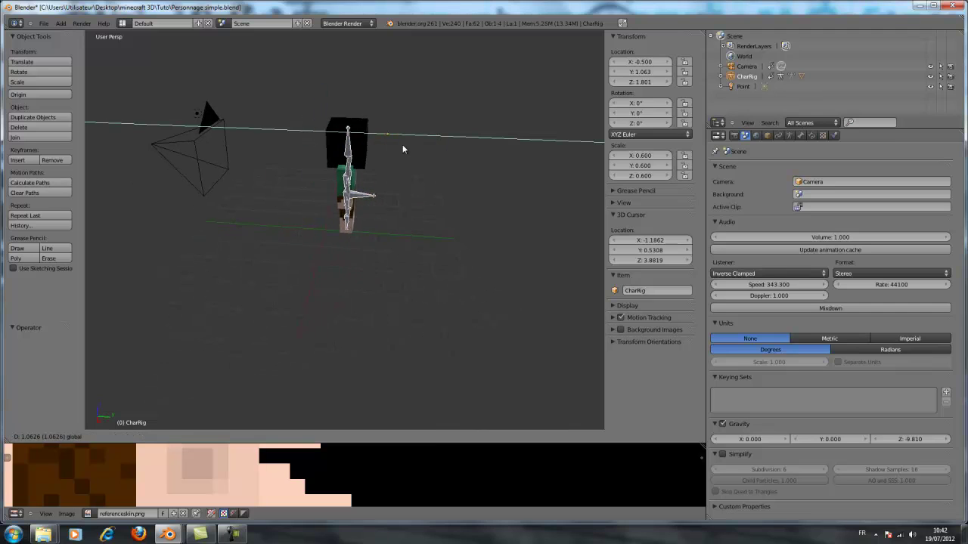
click(392, 148)
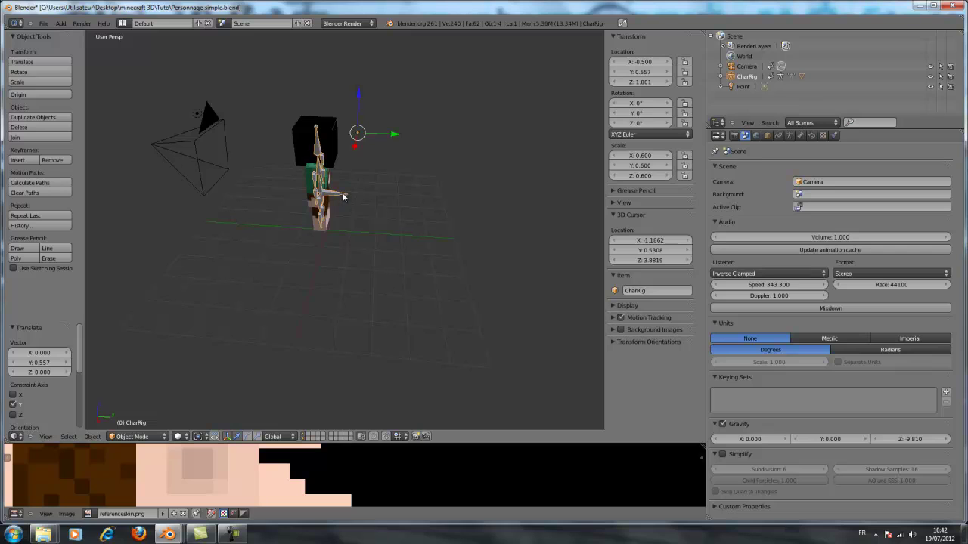
- Put CharRig in Pose Mode and move its transform_handle bone freely to about X -1.185, Y -1.384, Z -0.058
click(137, 437)
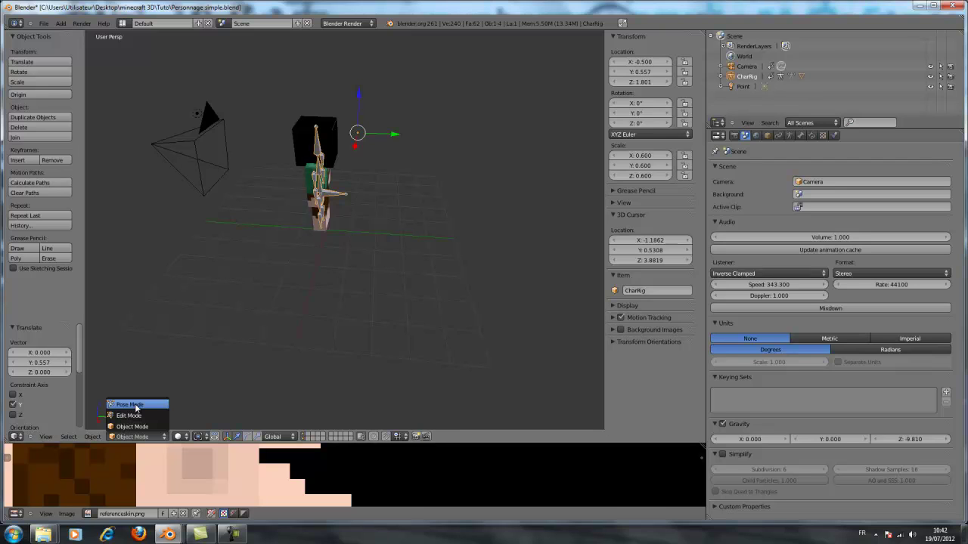
click(130, 405)
right_click(335, 196)
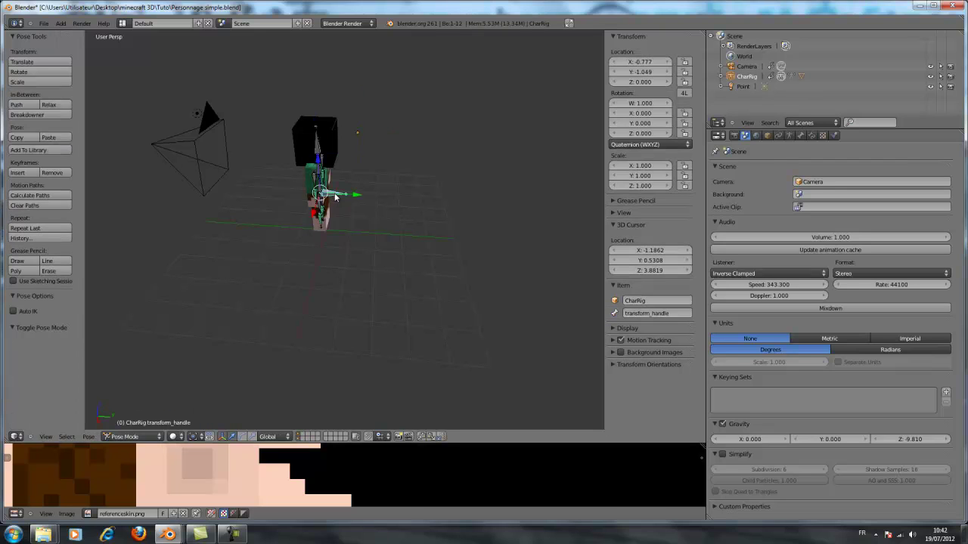
drag(359, 198, 366, 224)
middle_drag(366, 225, 343, 242)
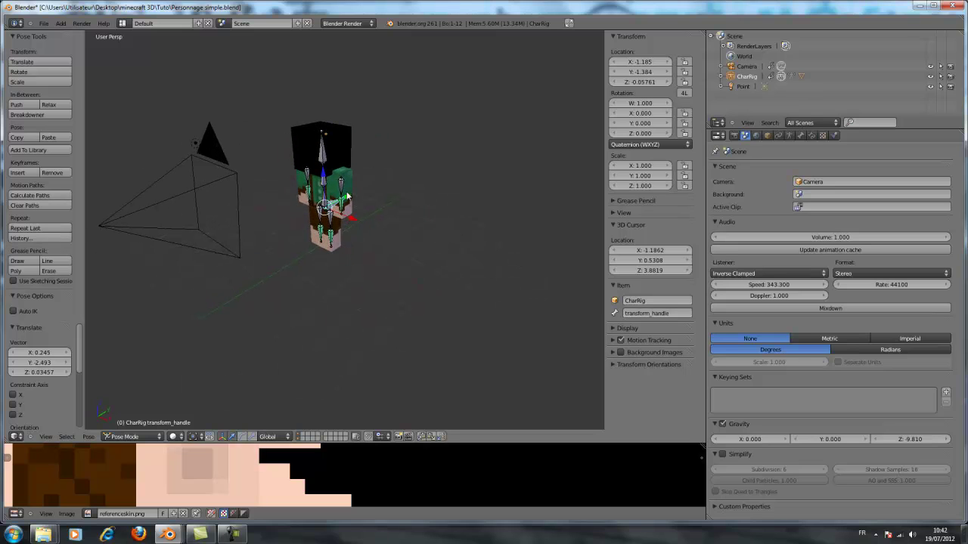
- Raise the character's l_arm bone by rotating it about the Y axis to about W 0.215, Z -0.977
right_click(344, 185)
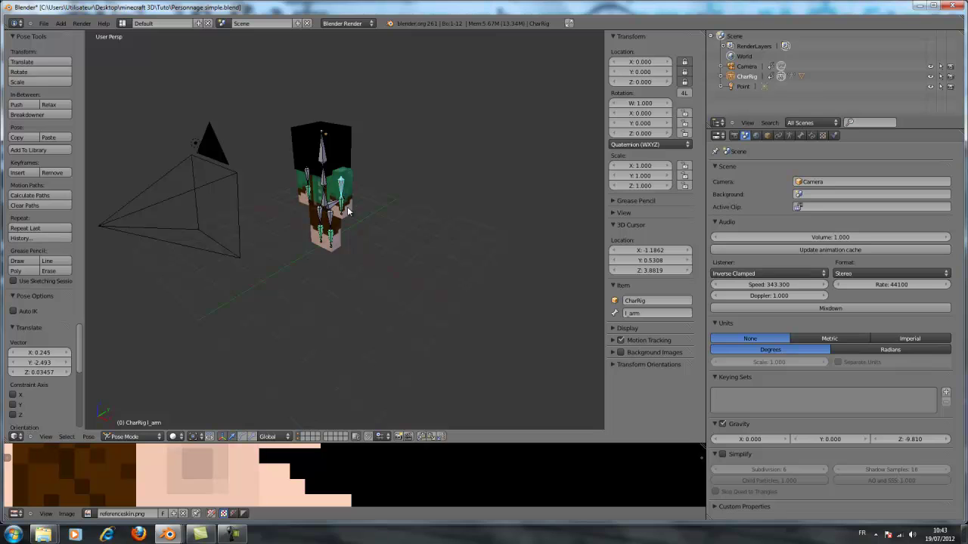
mouse_move(399, 222)
middle_down()
mouse_move(415, 224)
mouse_move(400, 216)
mouse_move(401, 234)
middle_up()
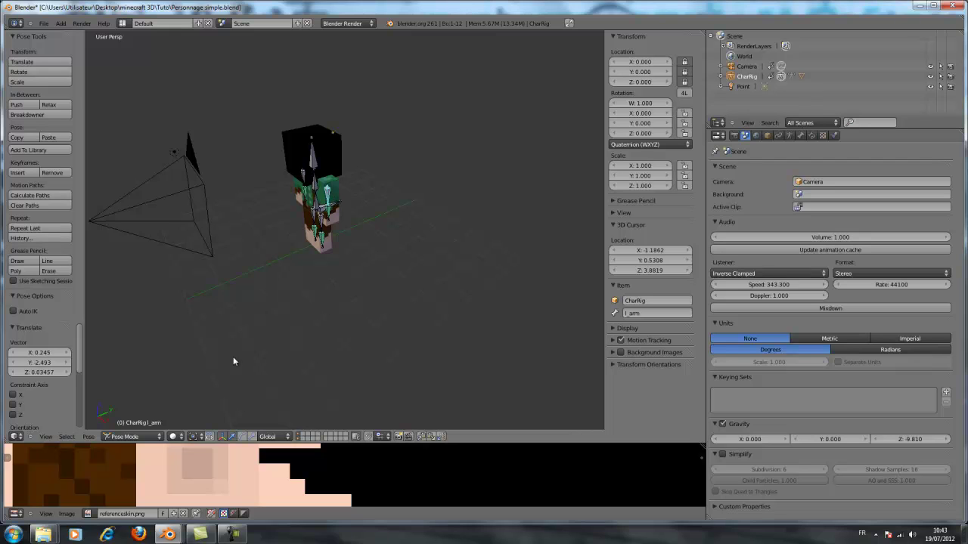
click(243, 436)
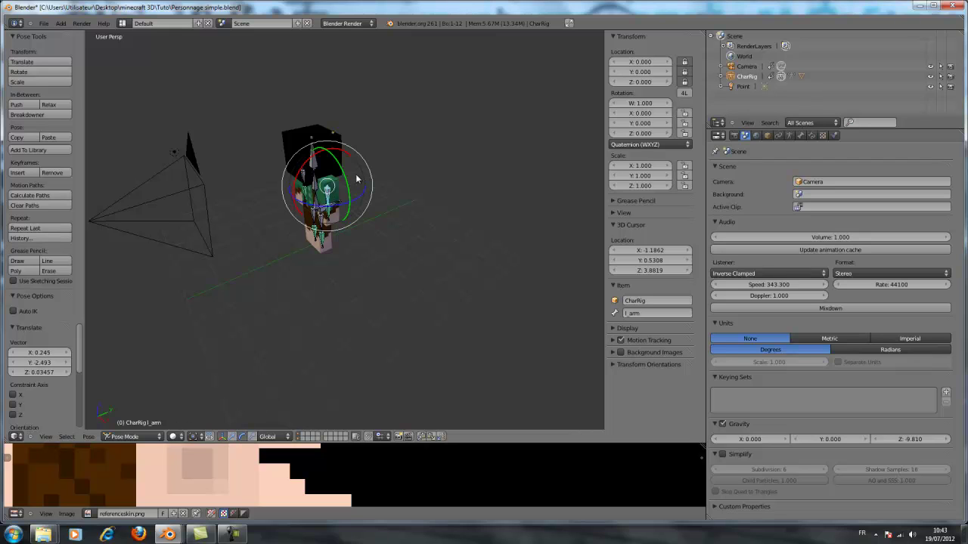
mouse_move(350, 195)
mouse_down()
mouse_move(348, 133)
mouse_move(345, 195)
mouse_move(340, 168)
mouse_move(344, 179)
mouse_up()
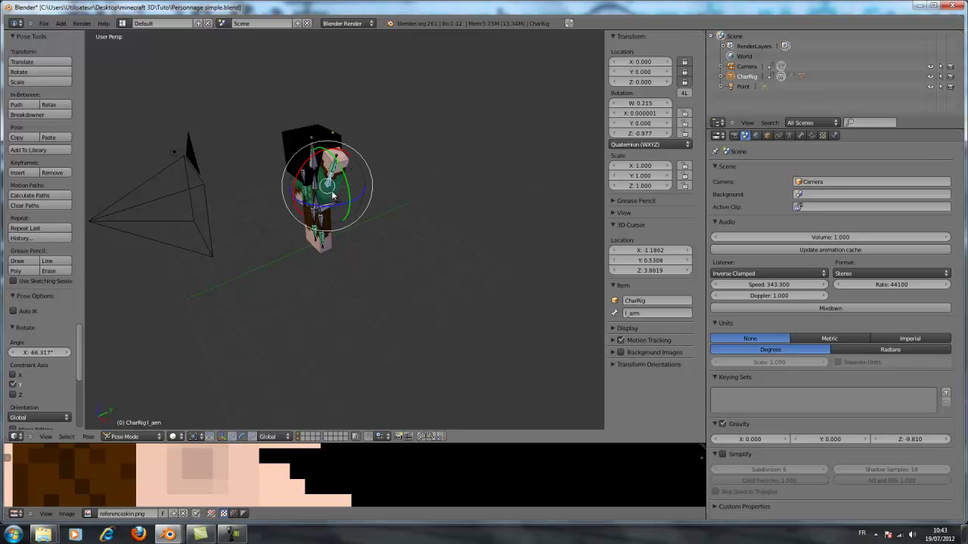
- Rotate the character's r_arm bone about 36.2° about the Y axis
mouse_move(344, 179)
middle_down()
mouse_move(393, 195)
mouse_move(360, 185)
middle_up()
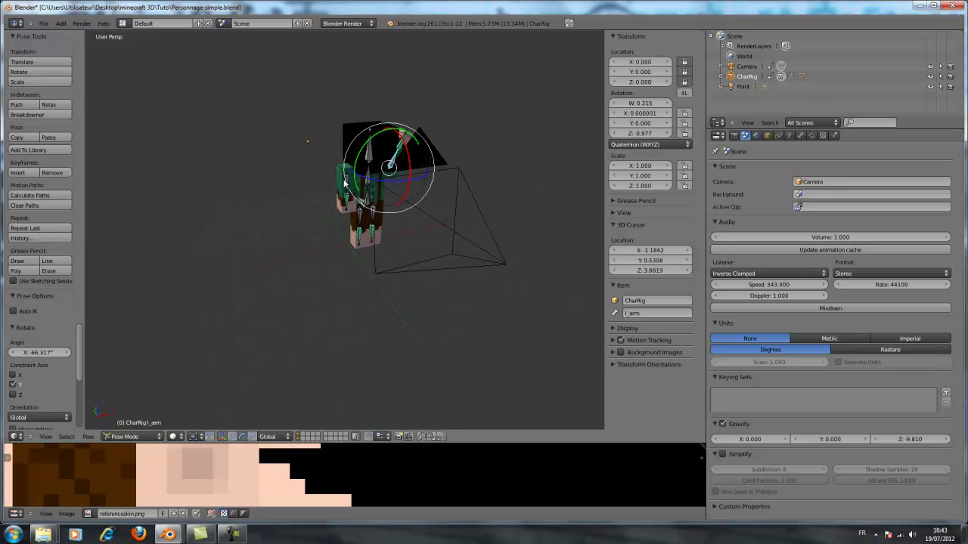
right_click(346, 180)
drag(312, 166, 325, 142)
- Bend the raised arm by rotating its l_arm_lower bone about the X axis to about W 0.920, X -0.391
middle_drag(325, 142, 382, 177)
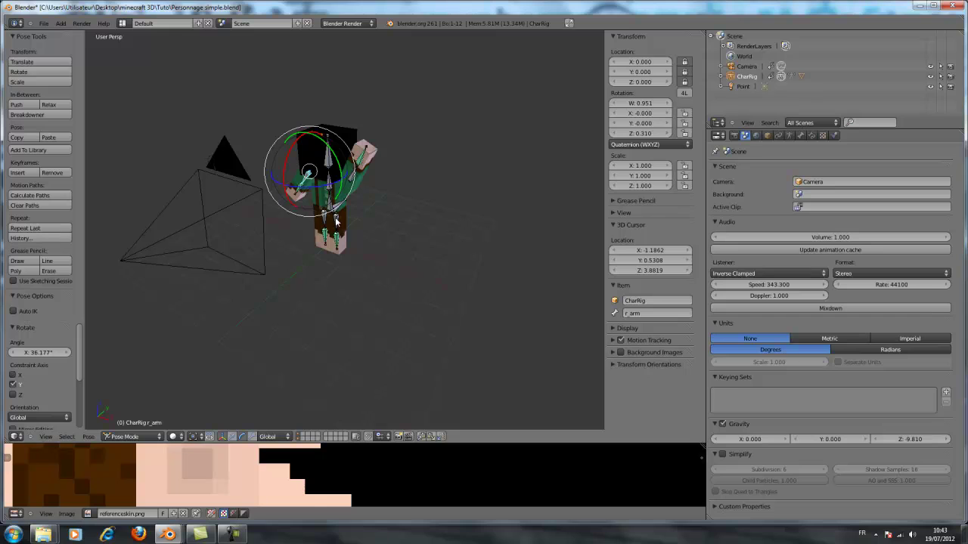
right_click(361, 166)
right_click(360, 162)
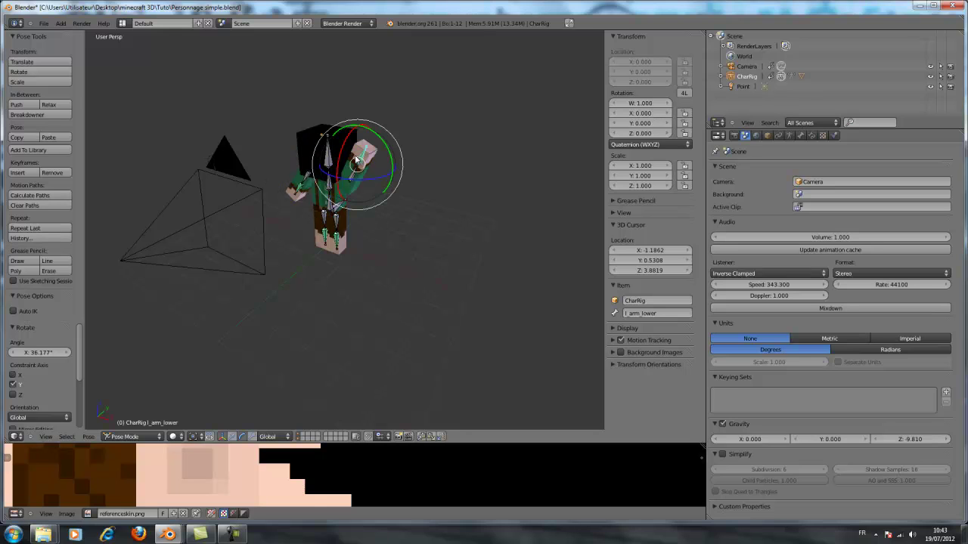
key(r)
key(x)
click(330, 182)
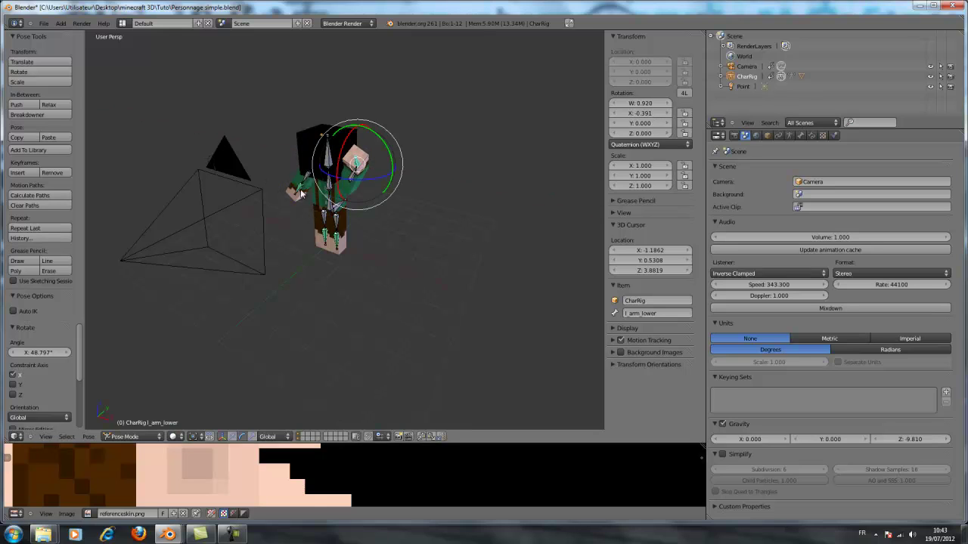
- Bend the other forearm by rotating the r_arm_lower bone about -69.3° about the X axis
right_click(295, 193)
key(r)
key(x)
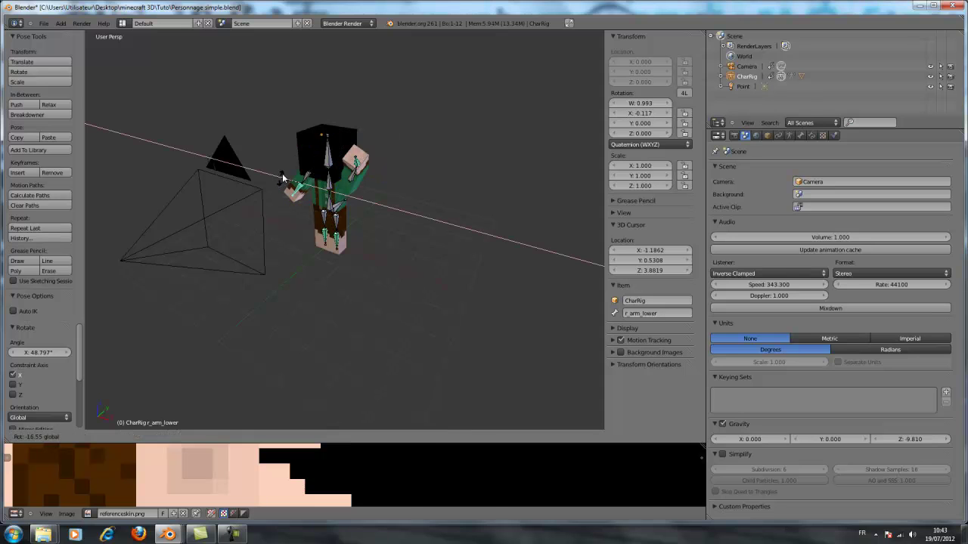
click(316, 205)
- Swing the character's l_leg bone about -41.4° about the X axis
middle_drag(315, 206, 335, 222)
right_click(329, 218)
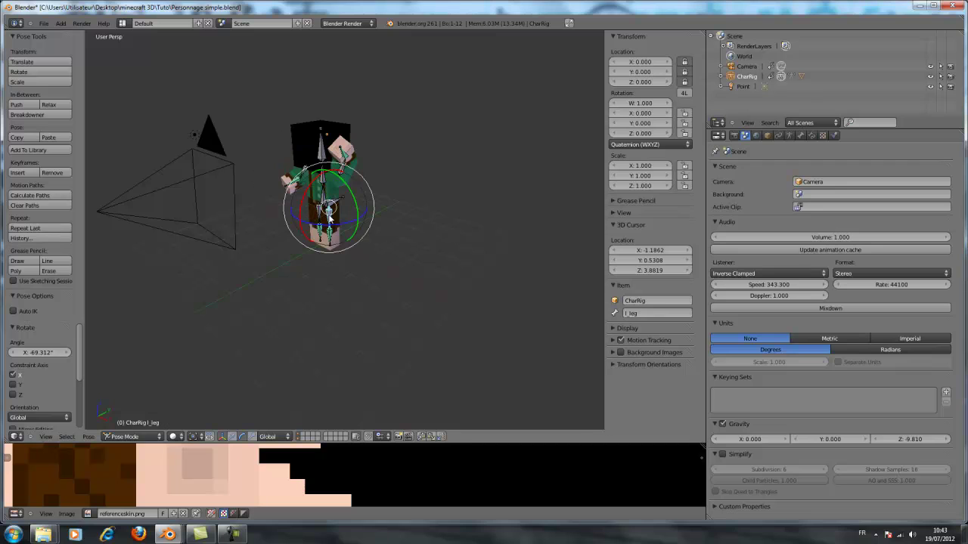
key(r)
key(x)
click(311, 231)
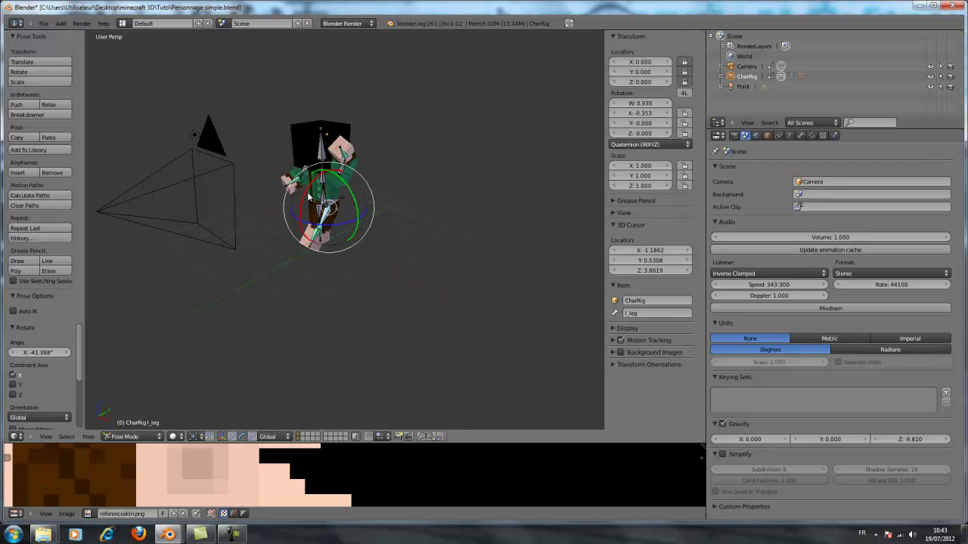
- Rotate the l_leg_lower bone about the X axis by about -54.4° and by another -38.5°
middle_drag(312, 231, 289, 233)
right_click(290, 234)
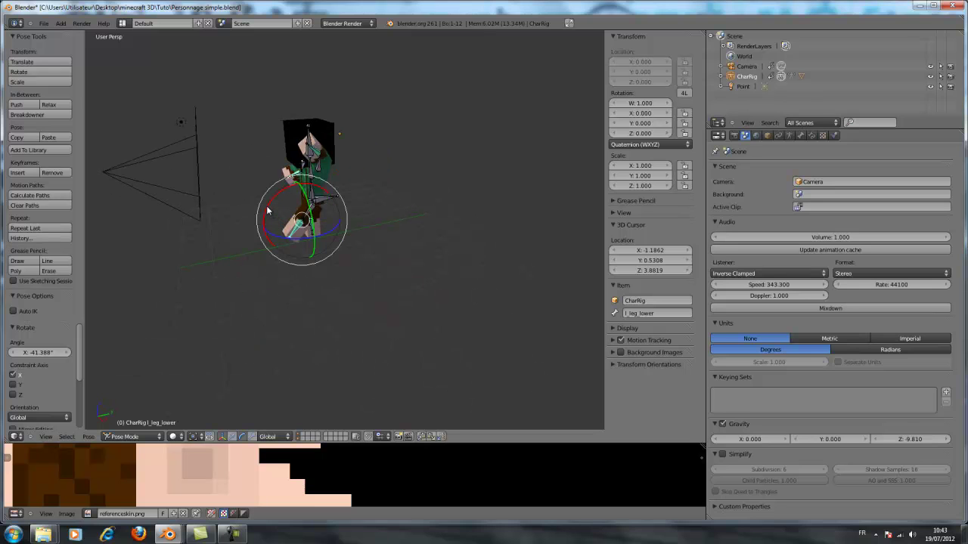
key(r)
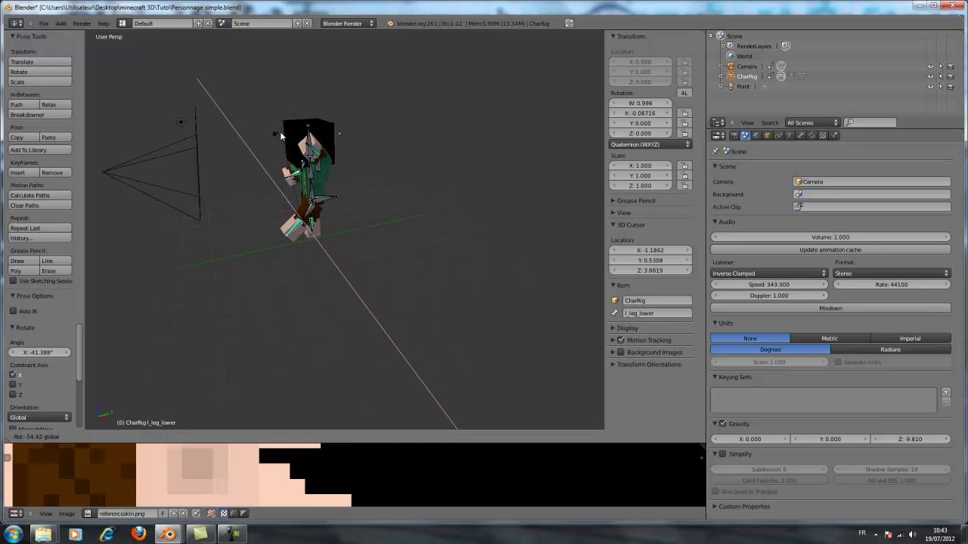
click(280, 132)
middle_drag(280, 131, 454, 223)
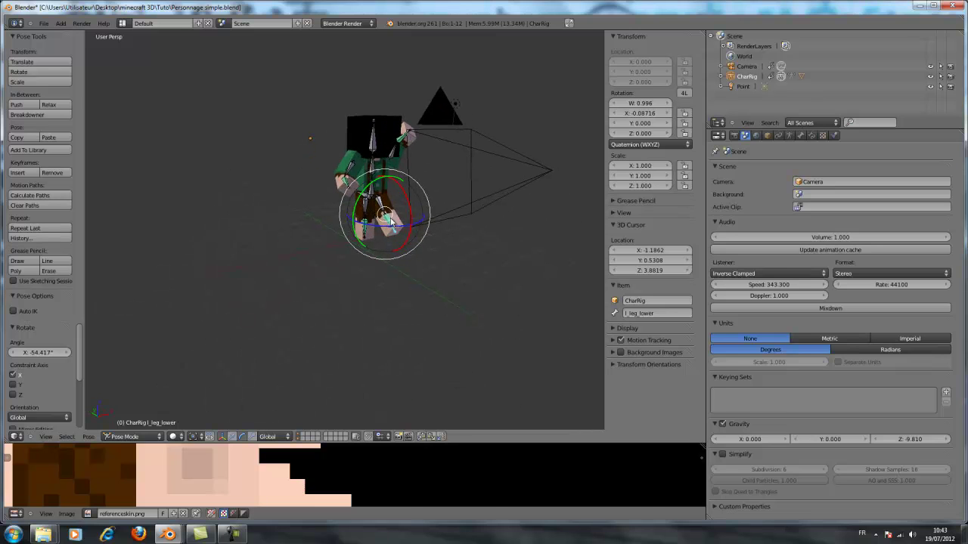
drag(412, 208, 393, 175)
- Tilt the torso by rotating the body_lower bone about -90.7° about the X axis
right_click(374, 174)
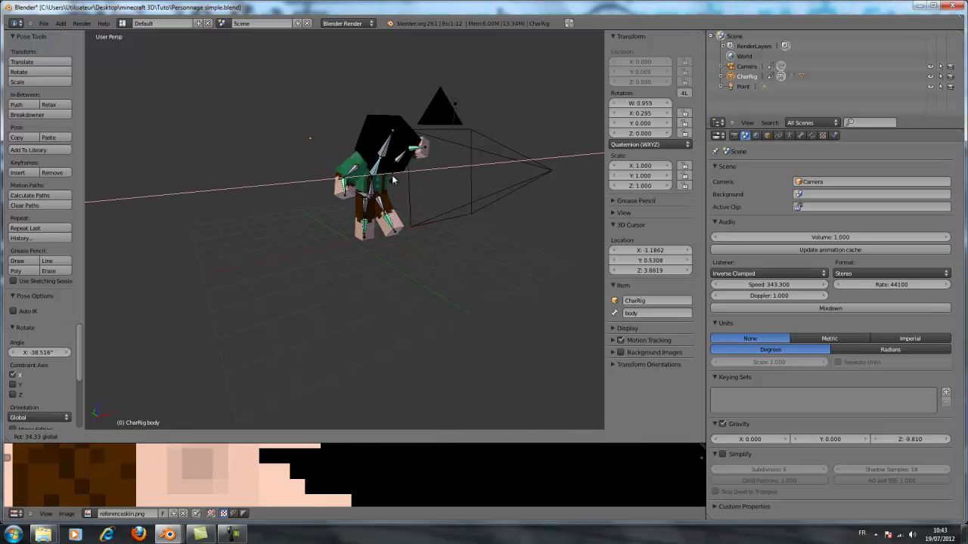
key(Escape)
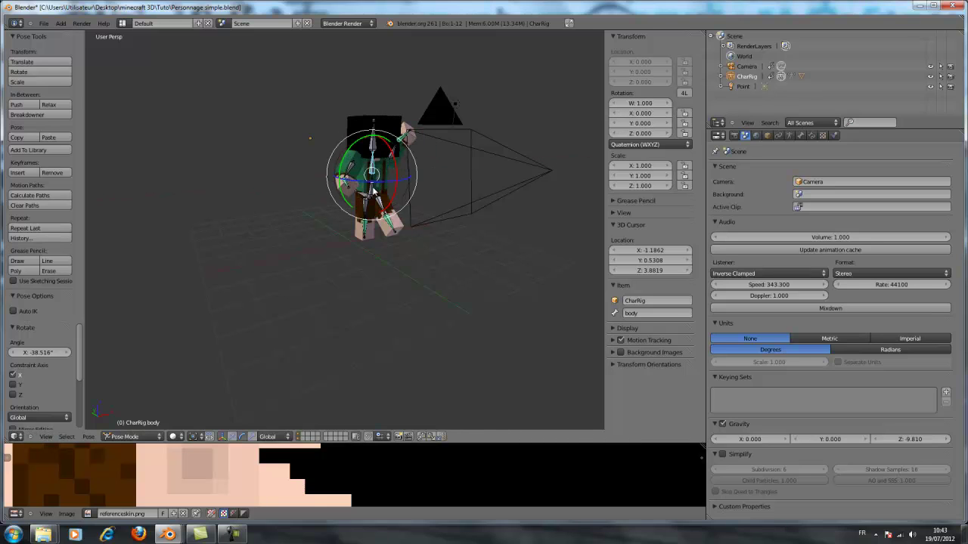
right_click(373, 192)
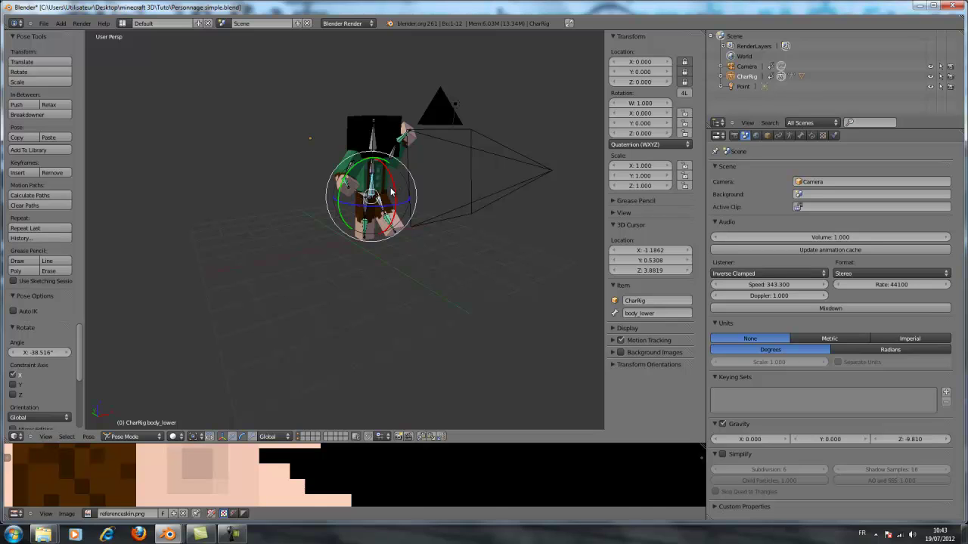
drag(393, 193, 350, 140)
- Rotate the character's head bone about 47.6° about the X axis
middle_drag(350, 143, 347, 213)
right_click(330, 197)
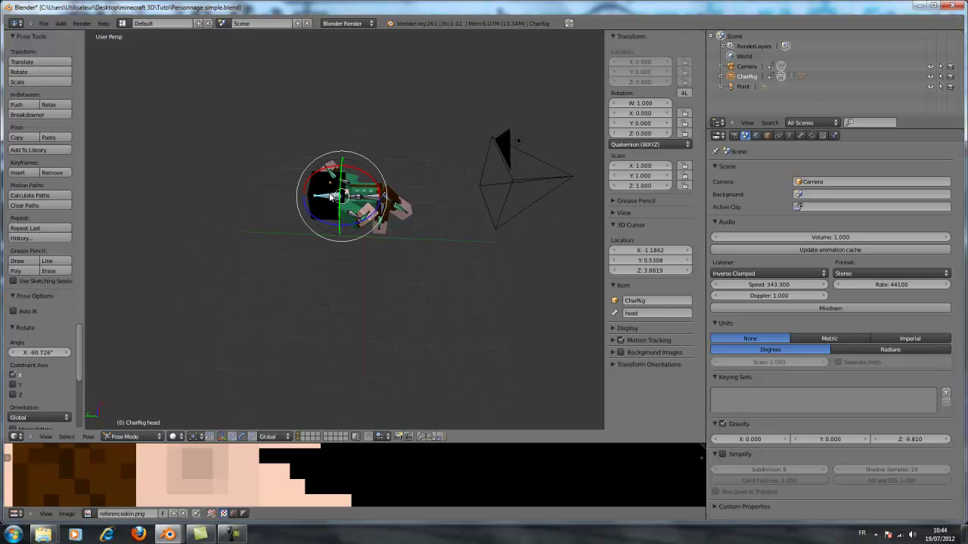
drag(358, 172, 383, 189)
- Return to Object Mode, lower the camera to about Z 0.942 and pull it back to about Y -4.568
middle_drag(461, 199, 257, 175)
key(ctrl+Tab)
right_click(183, 177)
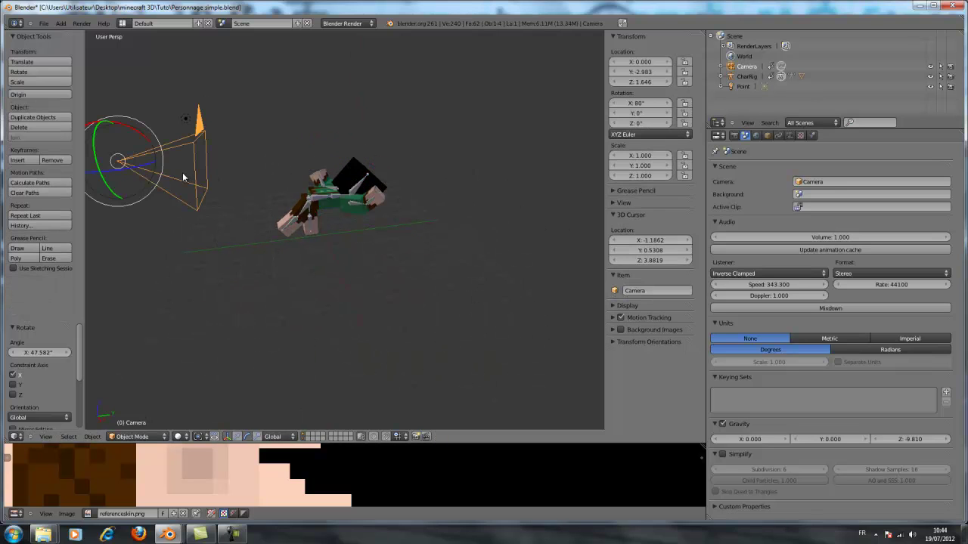
middle_drag(236, 207, 277, 315)
scroll(295, 214, down, 5)
click(238, 437)
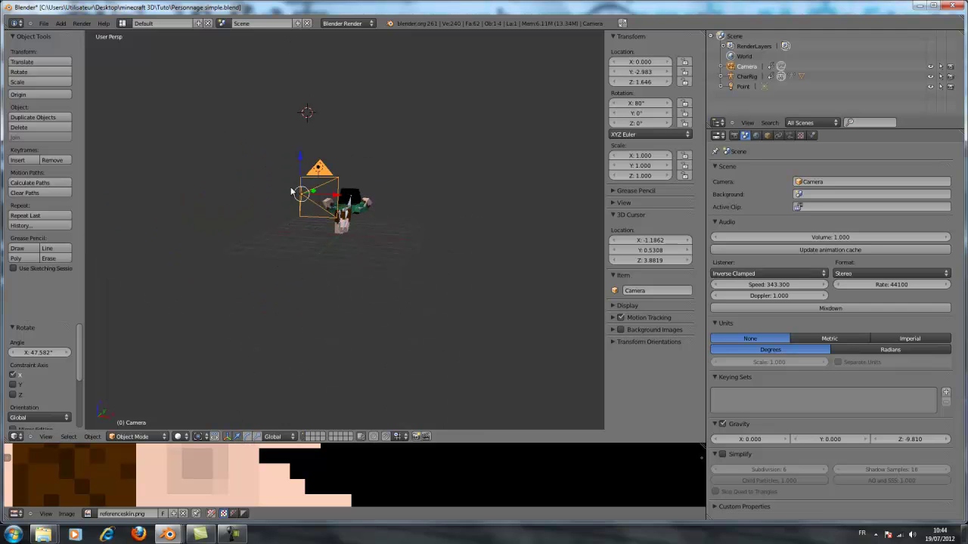
drag(301, 163, 301, 192)
middle_drag(300, 192, 317, 246)
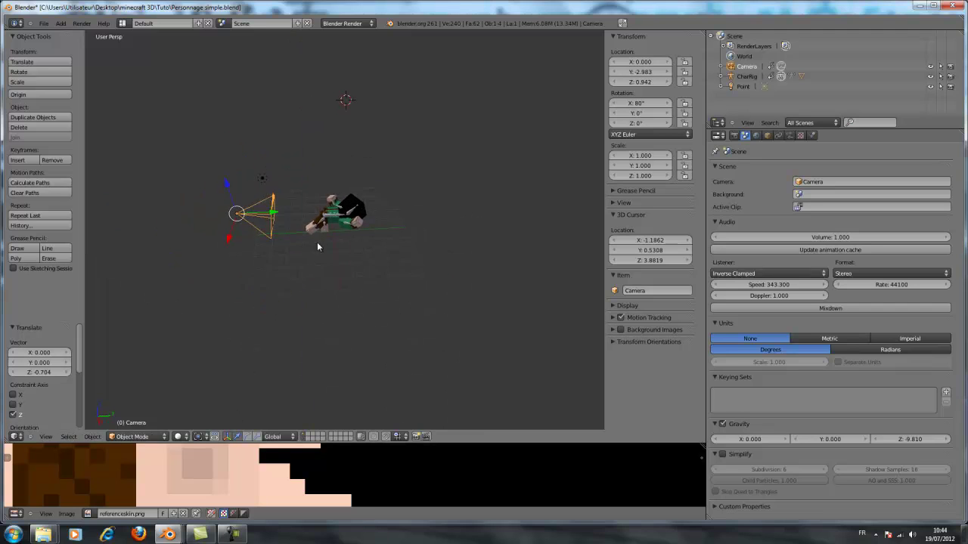
drag(270, 213, 219, 215)
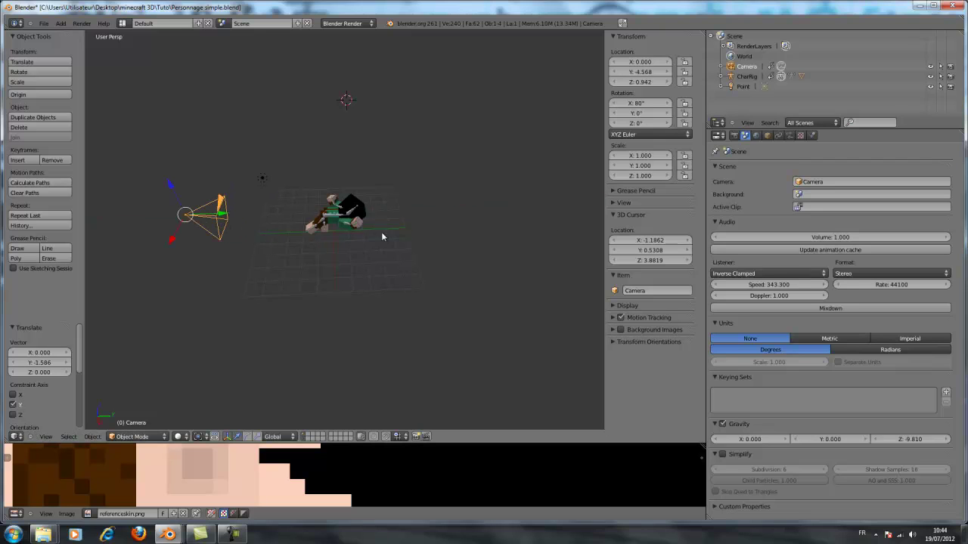
- Set the render resolution to 1280 by 720
click(733, 135)
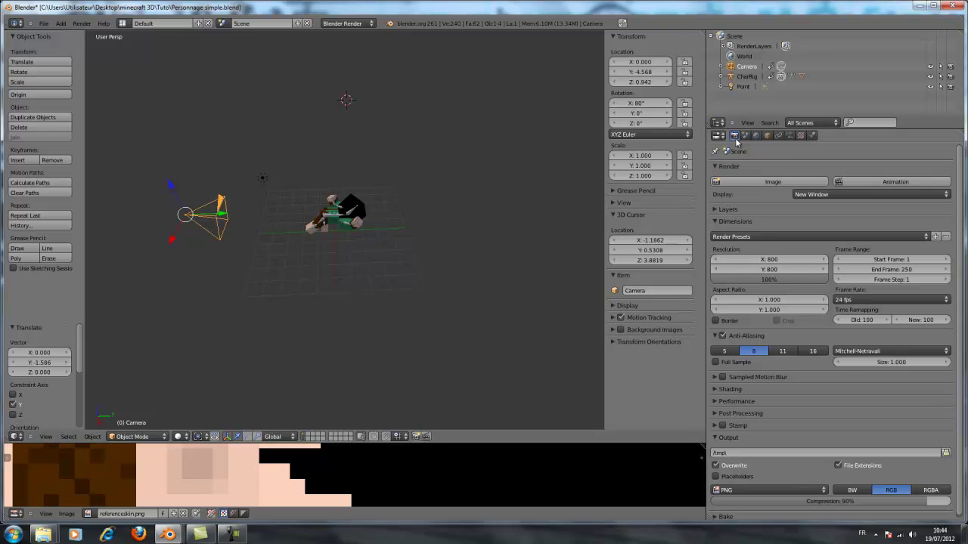
click(767, 257)
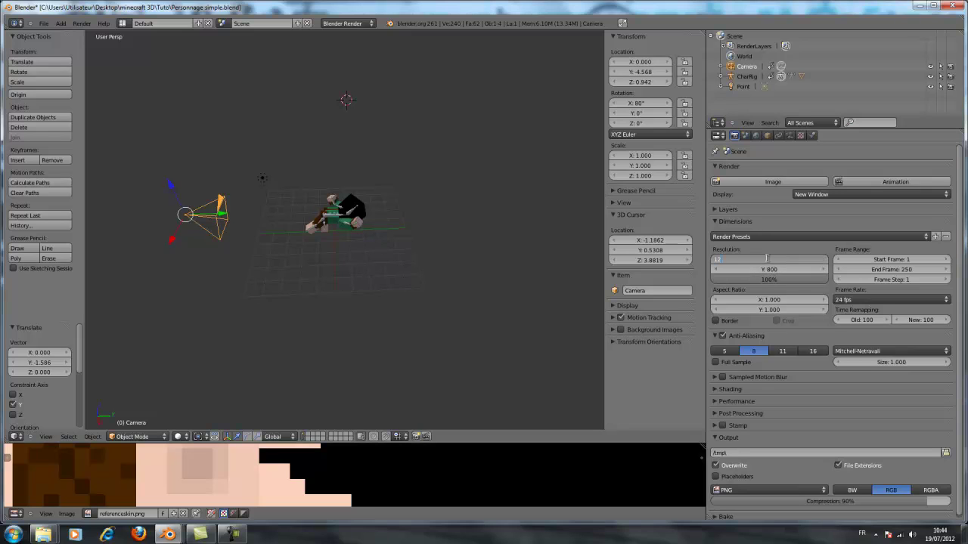
text(1280)
key(Tab)
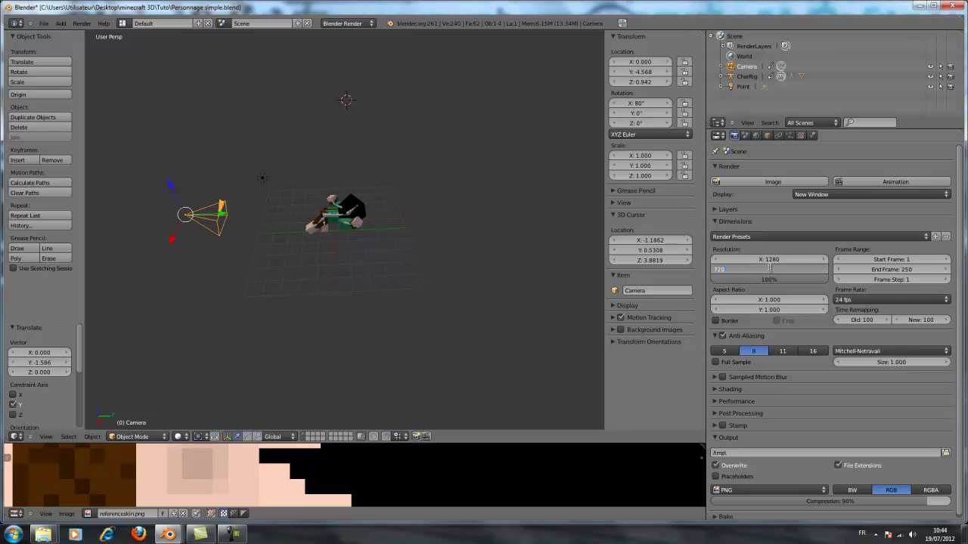
key(Return)
- Raise the camera to about Z 1.337 and check the framing through the camera view
middle_drag(321, 276, 211, 248)
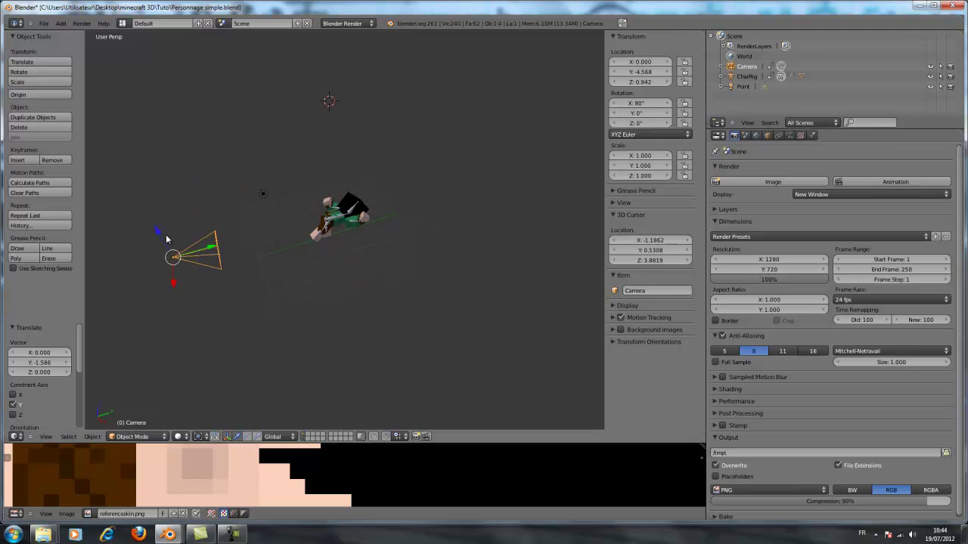
drag(158, 240, 182, 235)
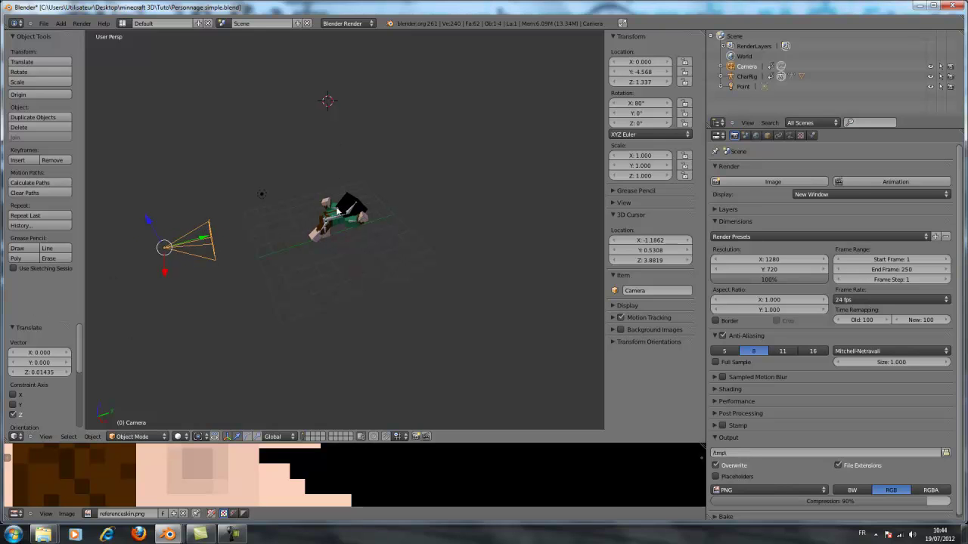
key(KP_0)
key(KP_0)
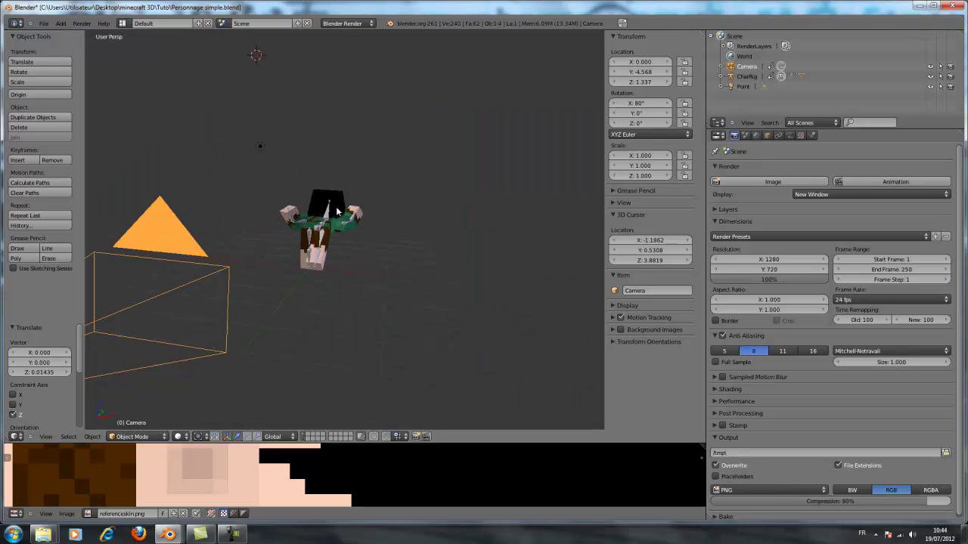
- Add a Sun lamp at the 3D cursor
click(61, 24)
mouse_move(87, 144)
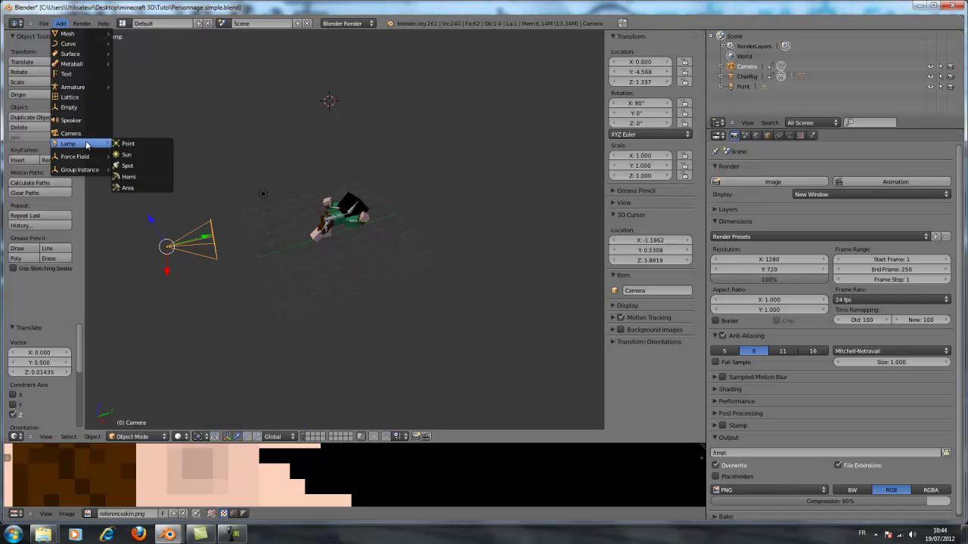
click(149, 155)
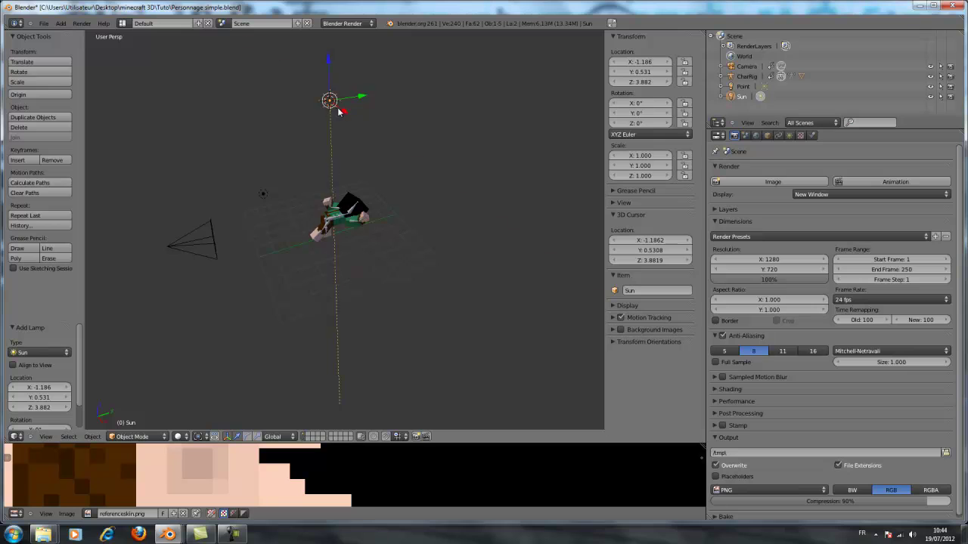
- Move the Sun lamp to about X 0.676, Y -2.024 and rotate it to about X 35.4°, Z 28.2°
key(g)
key(x)
click(363, 125)
key(g)
key(y)
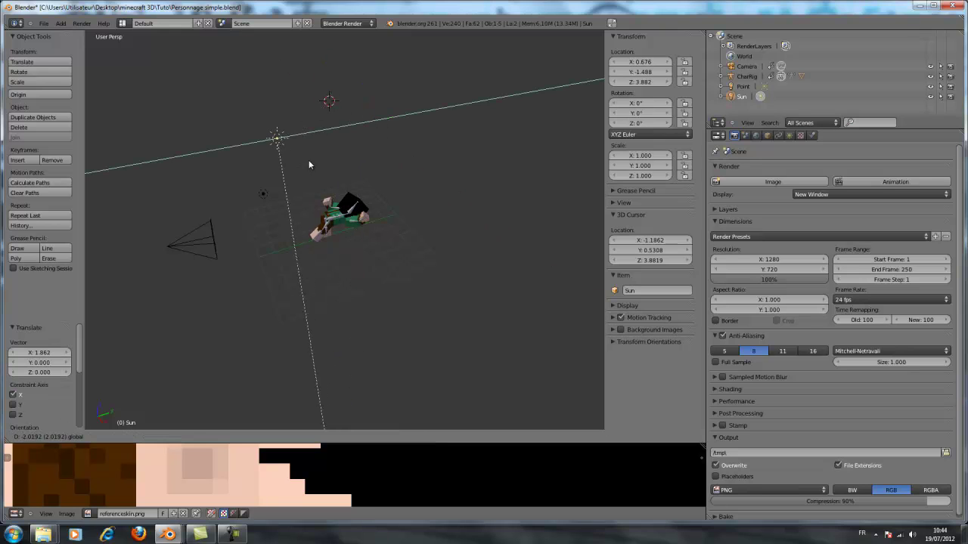
click(225, 209)
click(237, 437)
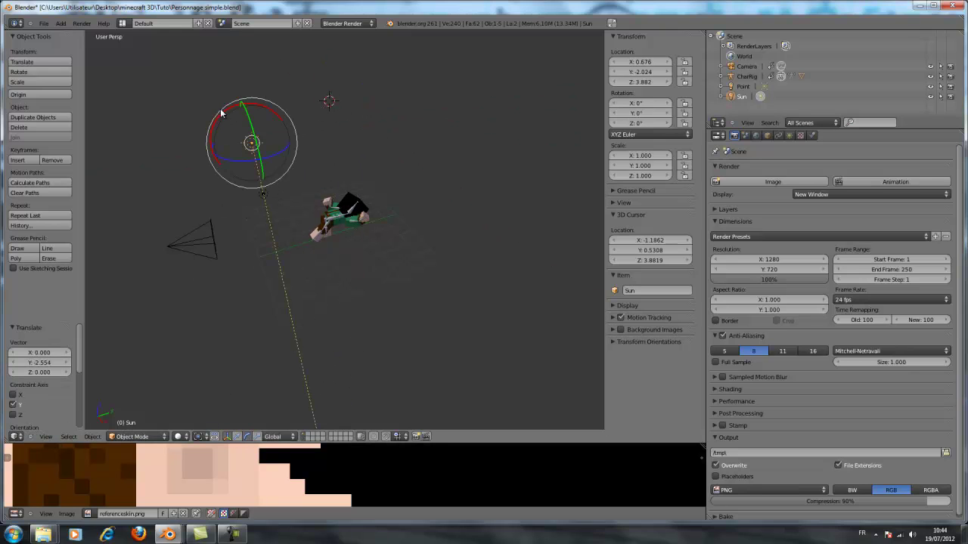
drag(217, 121, 254, 163)
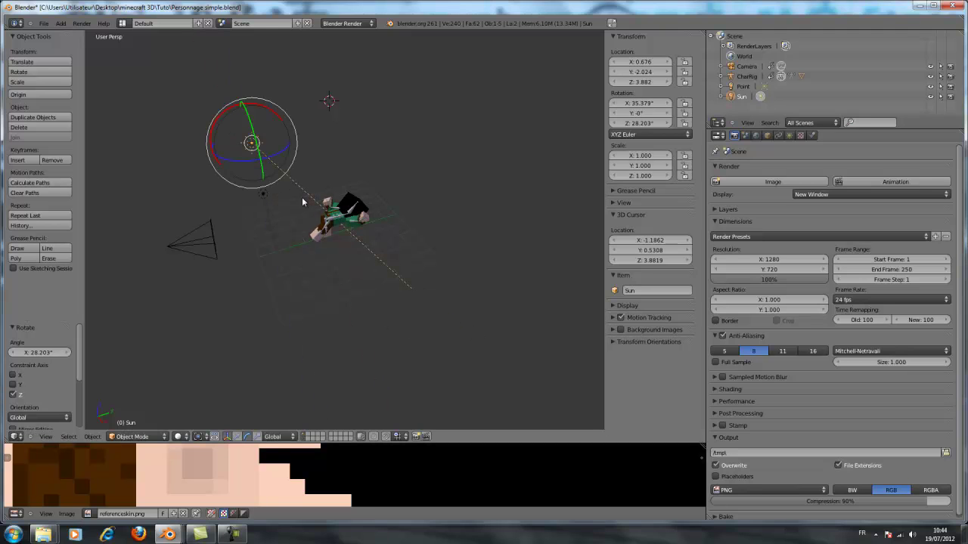
- Return from Pose Mode to Object Mode and delete the Point lamp near the character
middle_drag(302, 196, 330, 225)
right_click(327, 209)
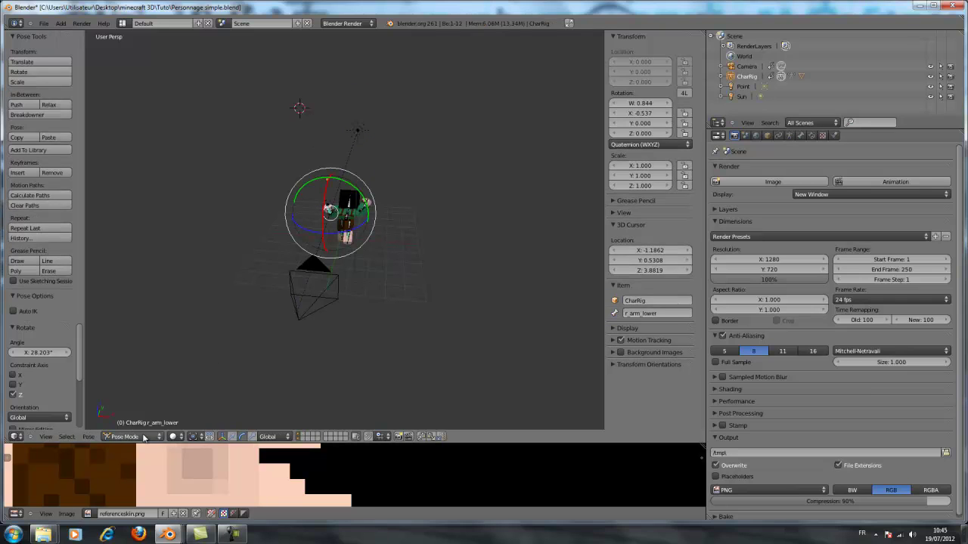
click(129, 436)
click(124, 426)
right_click(330, 211)
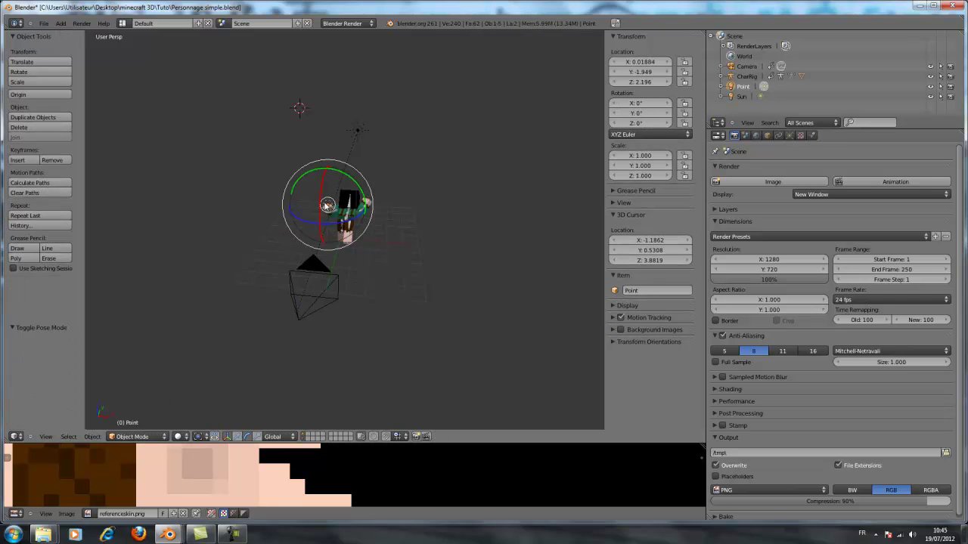
middle_drag(396, 219, 379, 249)
key(x)
click(359, 224)
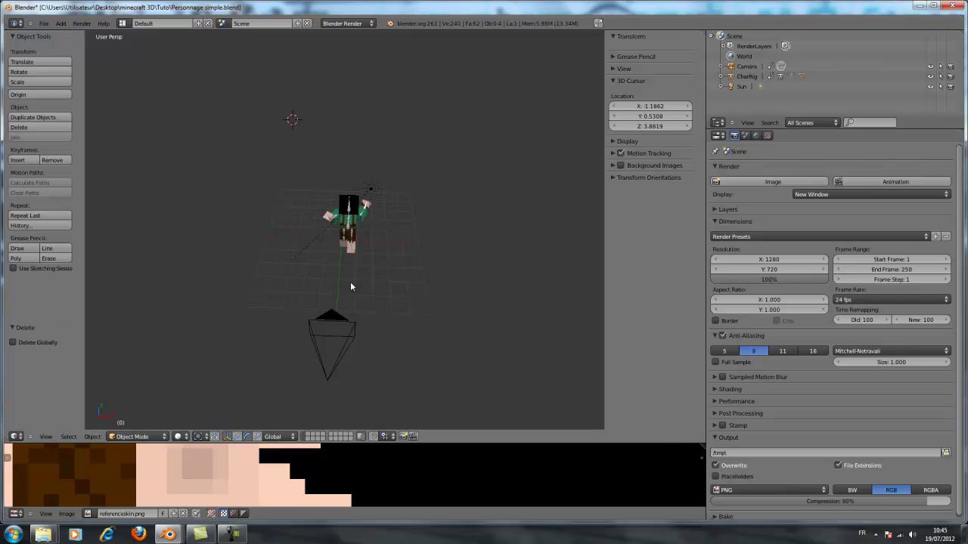
- Render the scene to check the sun lighting on the character, and close the render window
key(F12)
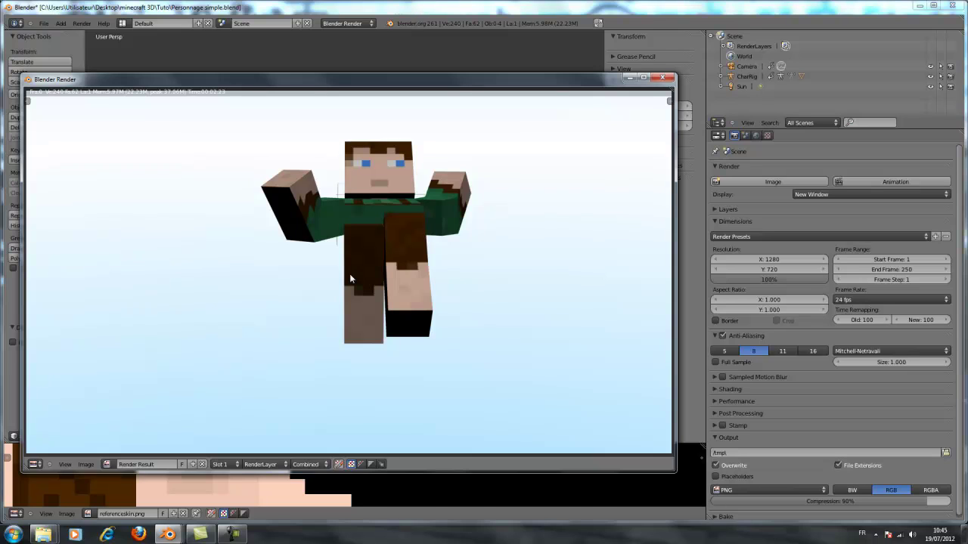
click(663, 79)
middle_drag(522, 177, 420, 223)
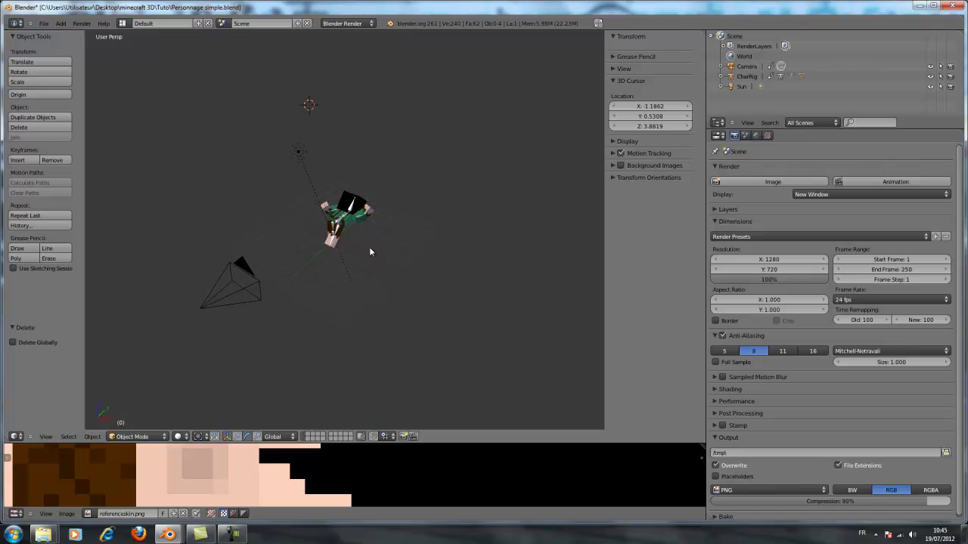
middle_drag(369, 252, 445, 268)
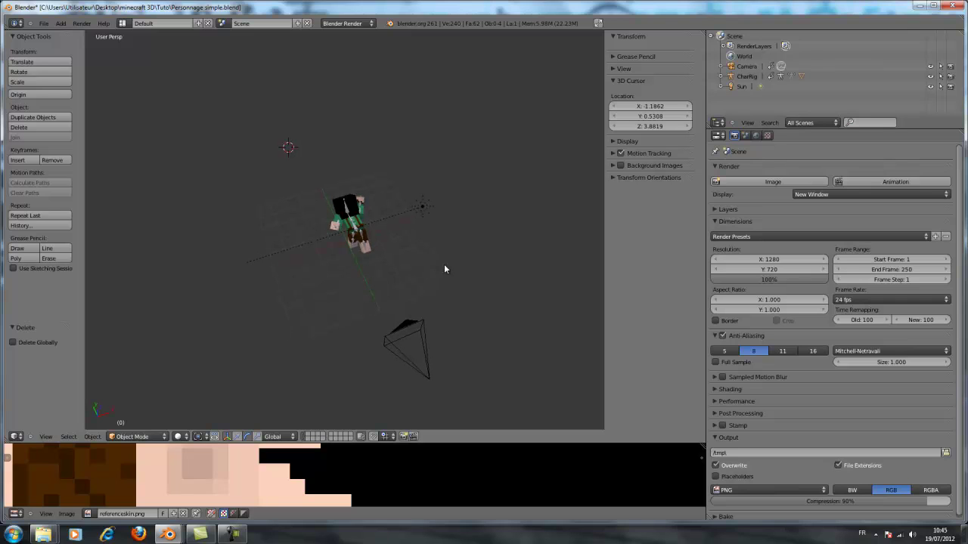
middle_drag(452, 244, 495, 200)
- Switch to the file explorer window showing the délire folder of skin images
mouse_move(168, 533)
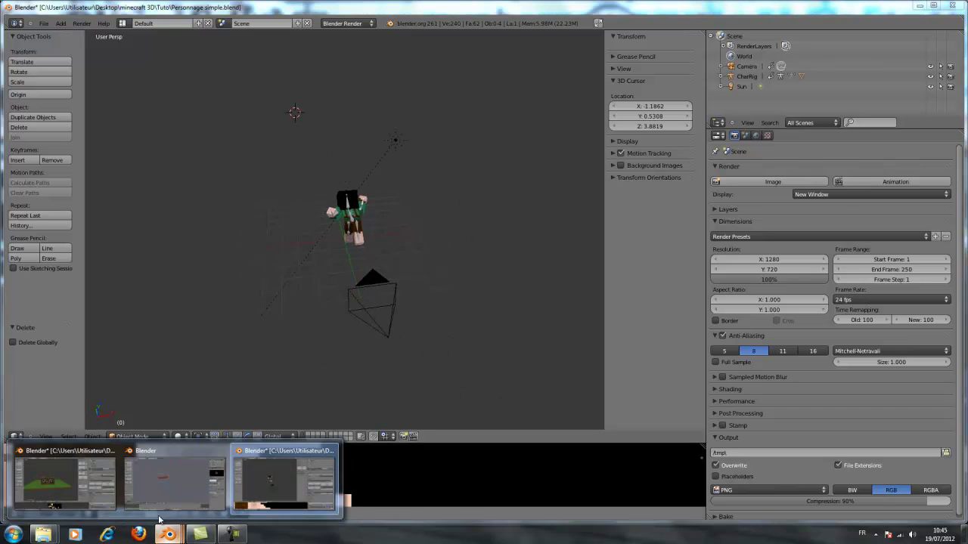
mouse_move(142, 499)
mouse_move(47, 533)
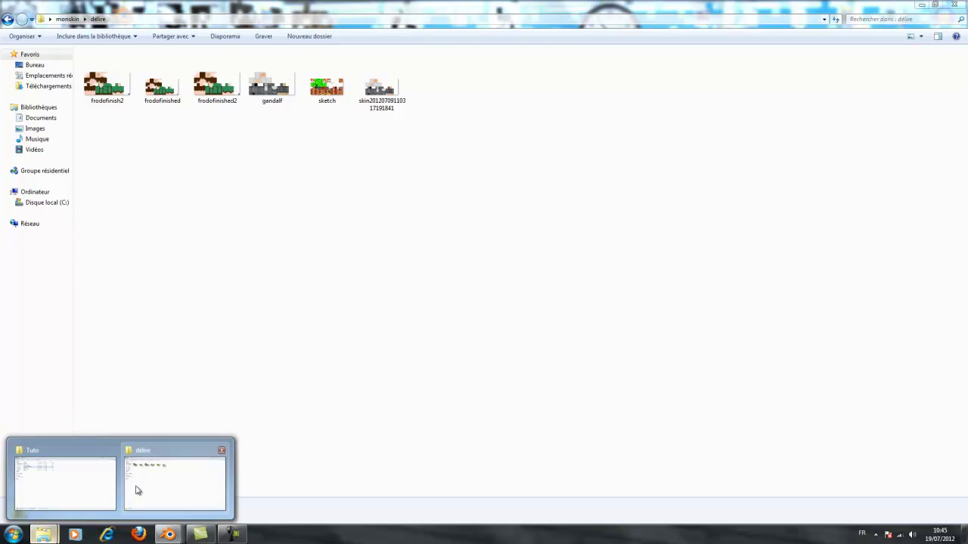
click(138, 491)
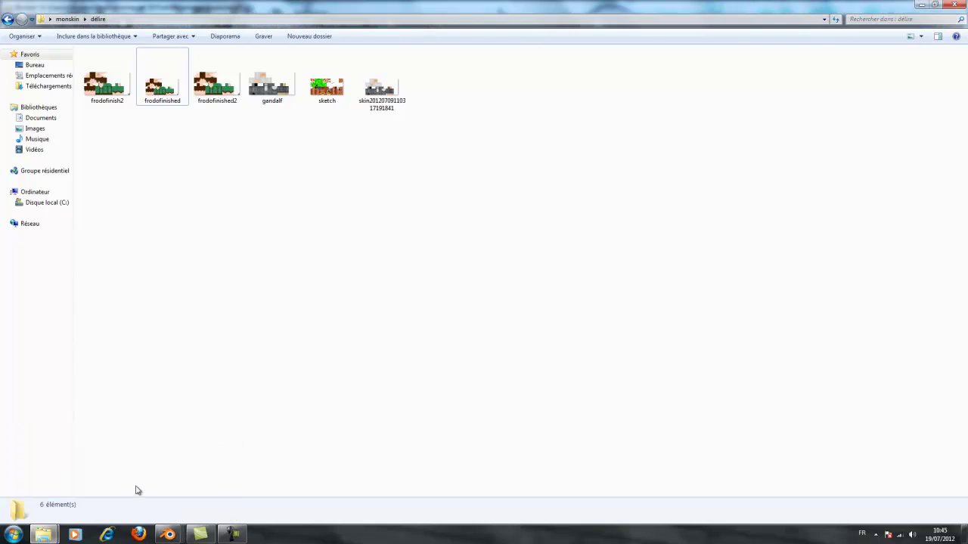
mouse_move(45, 533)
click(61, 489)
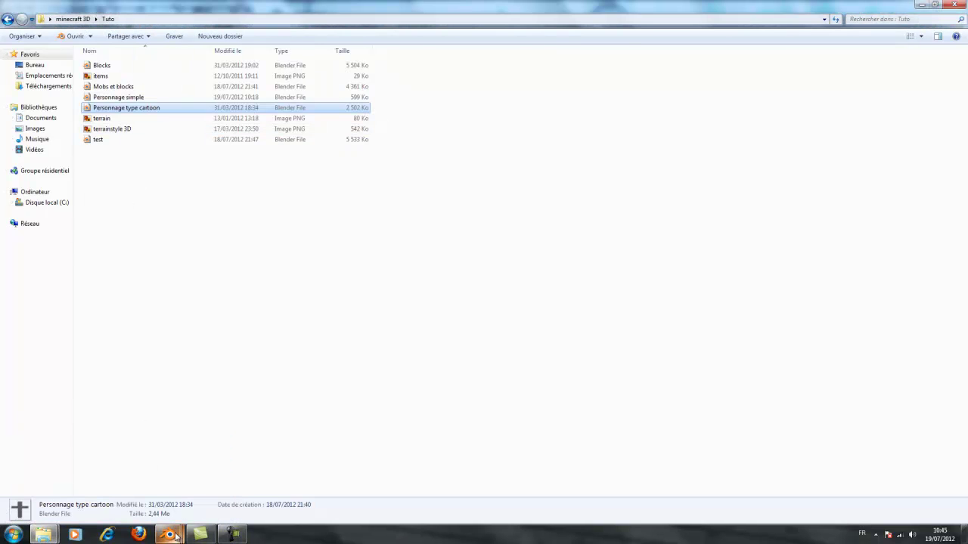
mouse_move(255, 490)
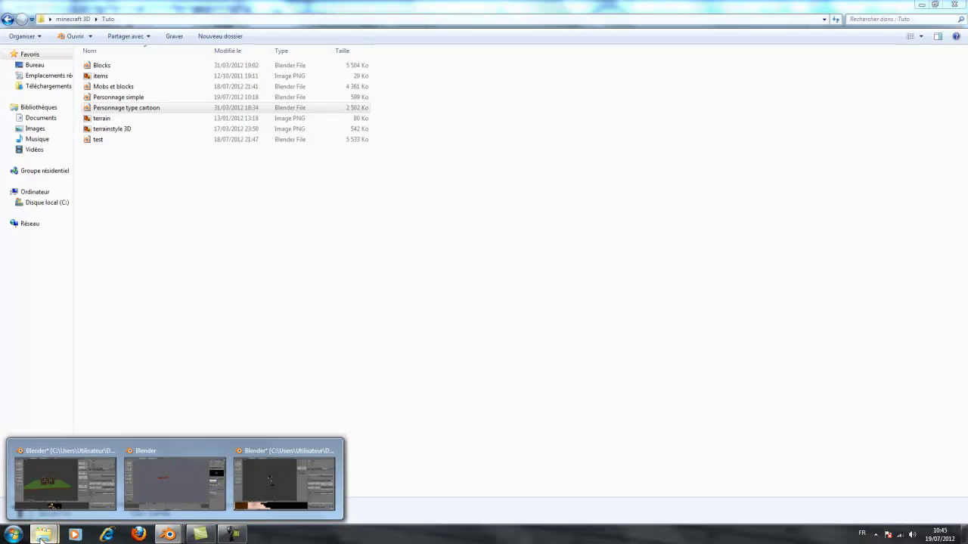
mouse_move(43, 536)
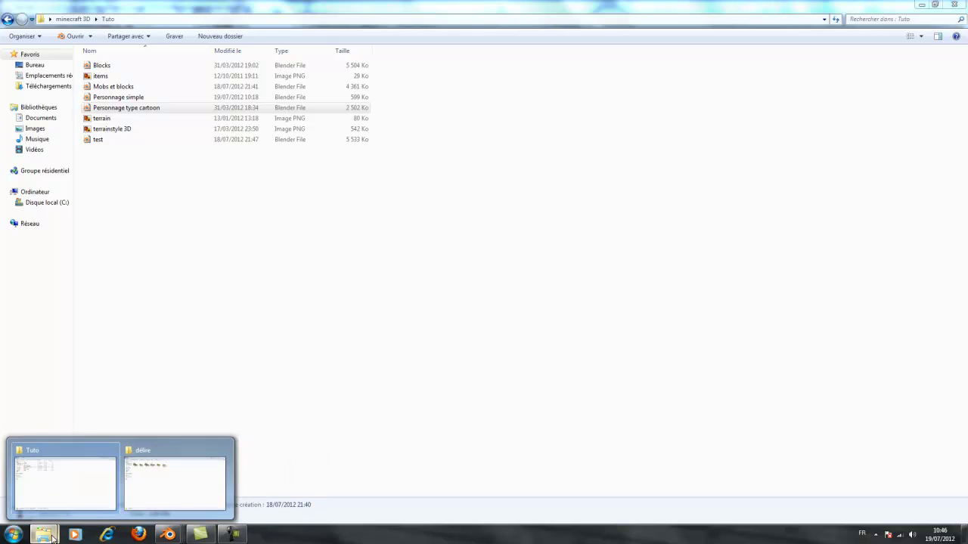
click(182, 496)
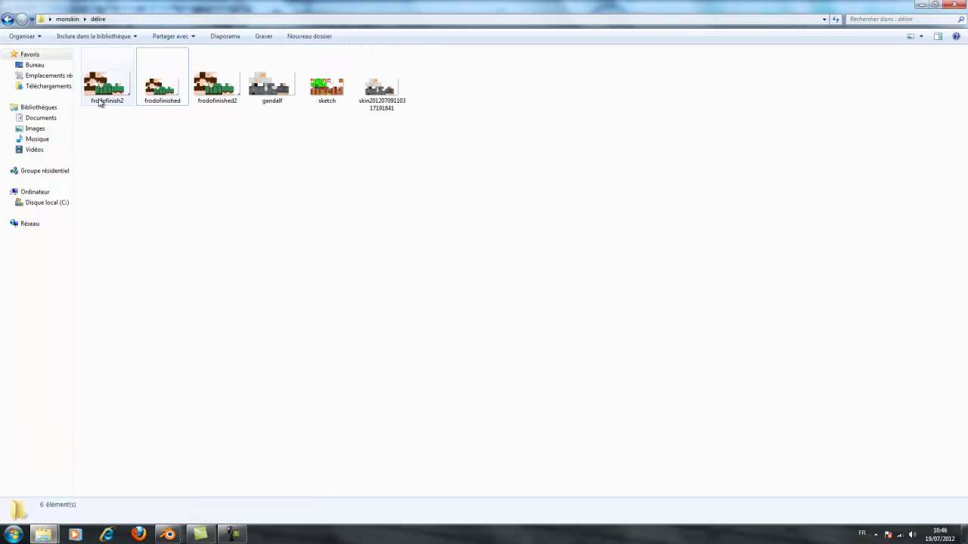
- Open skin20120709110317191841.png from the délire folder in GIMP and enlarge its image window
drag(477, 160, 227, 131)
click(399, 102)
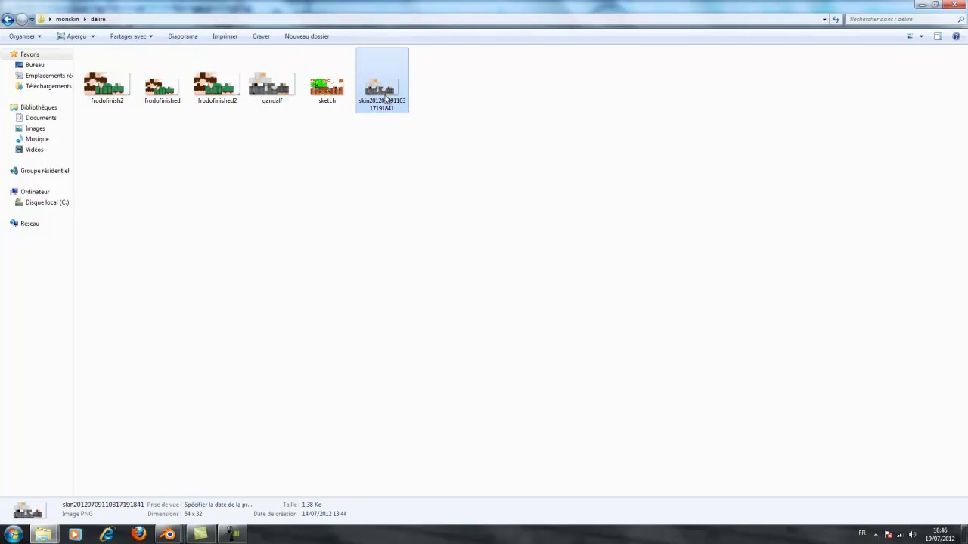
right_click(387, 98)
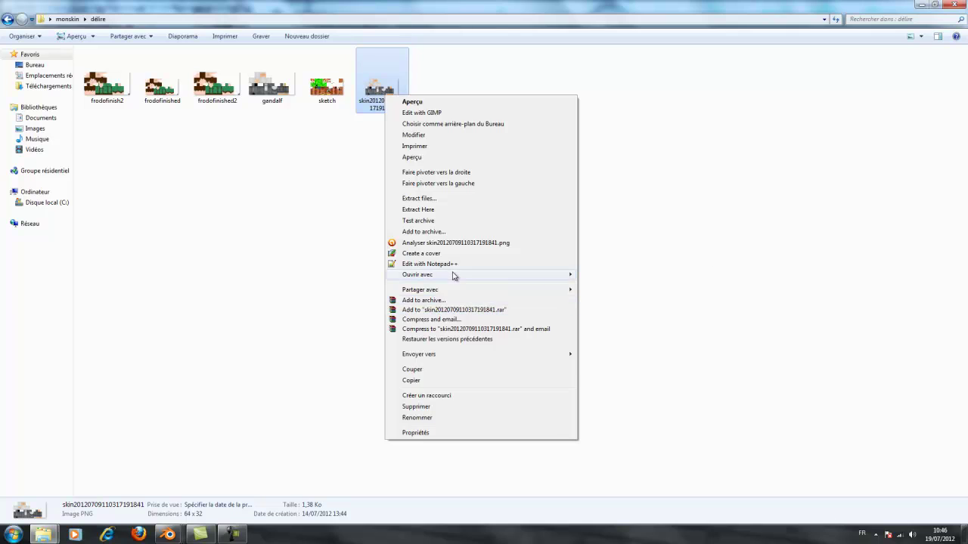
mouse_move(453, 275)
click(628, 275)
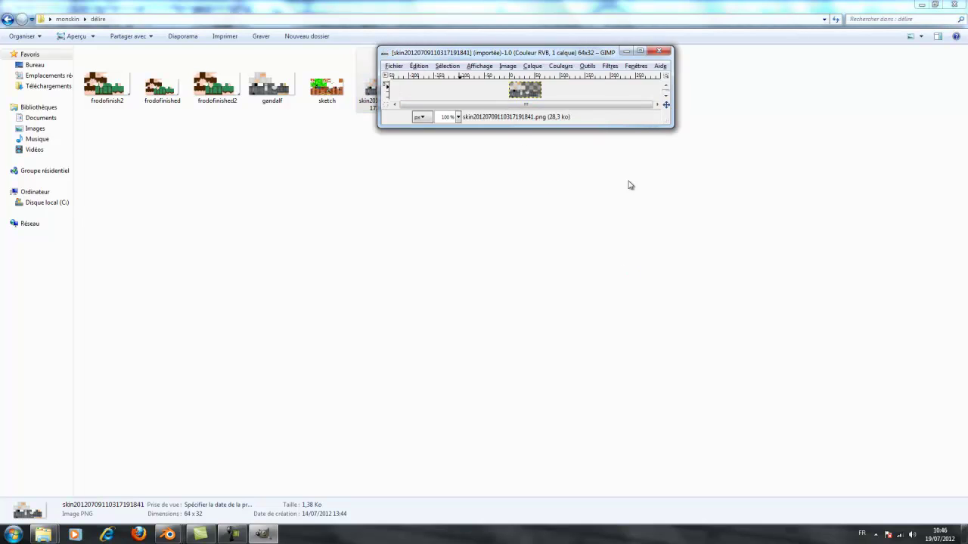
drag(675, 127, 788, 273)
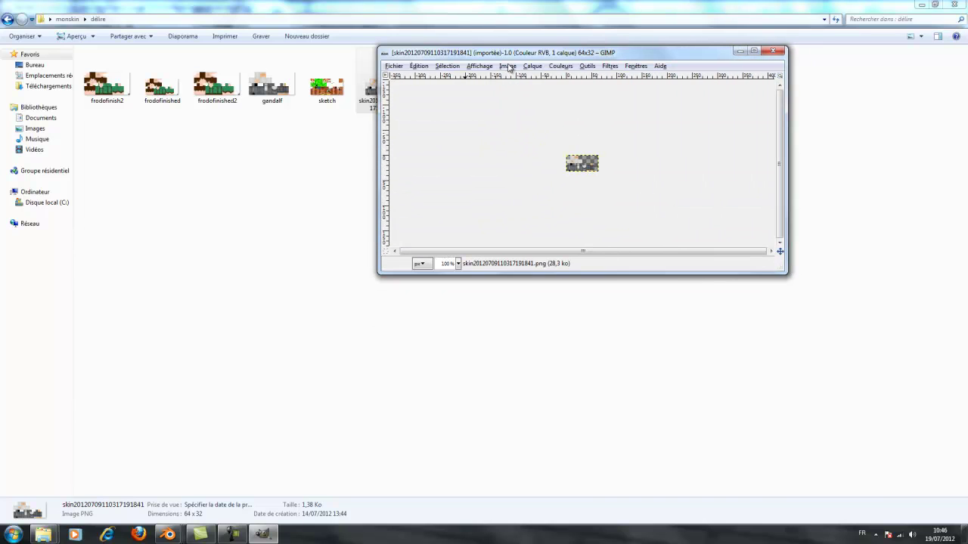
- Scale the skin image to 640 by 320 pixels after changing the interpolation method
click(507, 67)
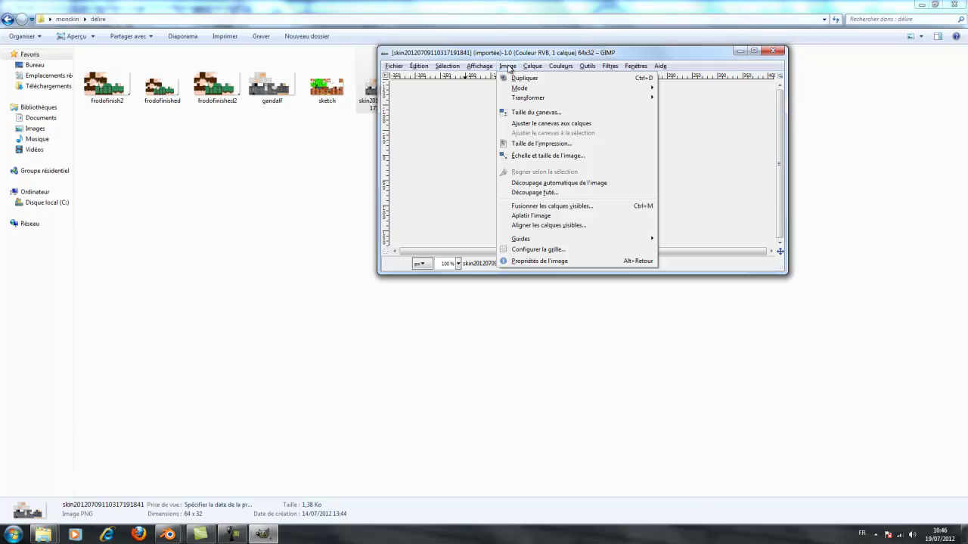
click(557, 156)
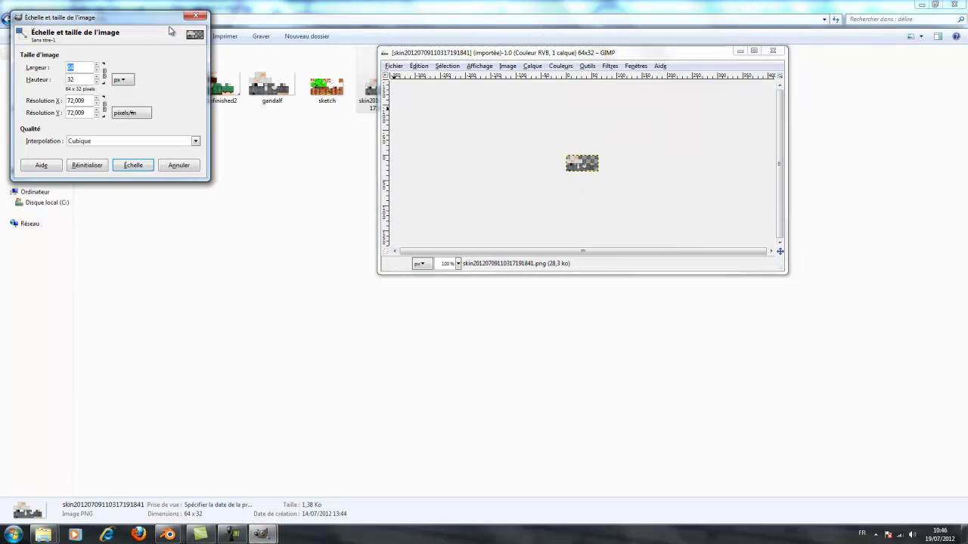
drag(156, 22, 553, 123)
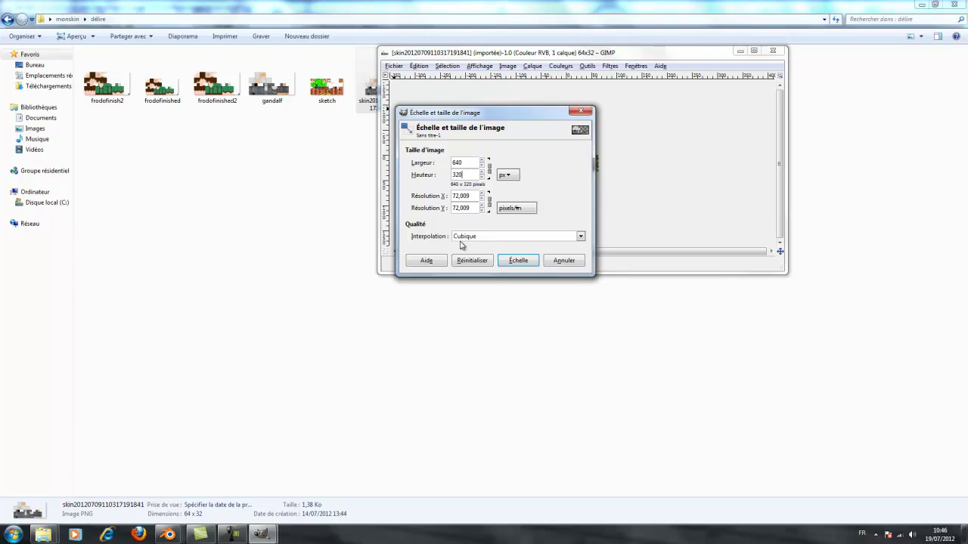
click(487, 238)
click(489, 249)
click(517, 260)
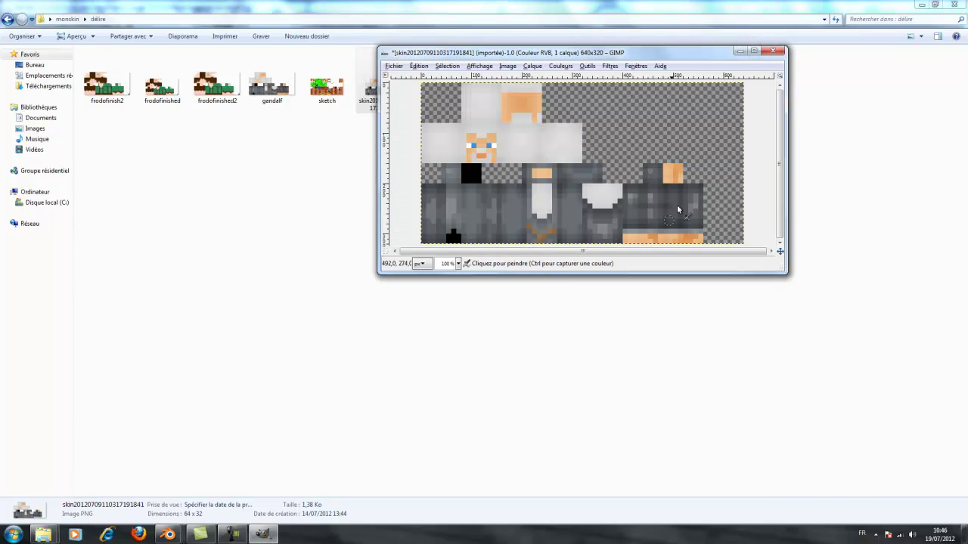
- Export the scaled skin as gandalf2.png in the délire folder, keeping the offered PNG options
click(394, 66)
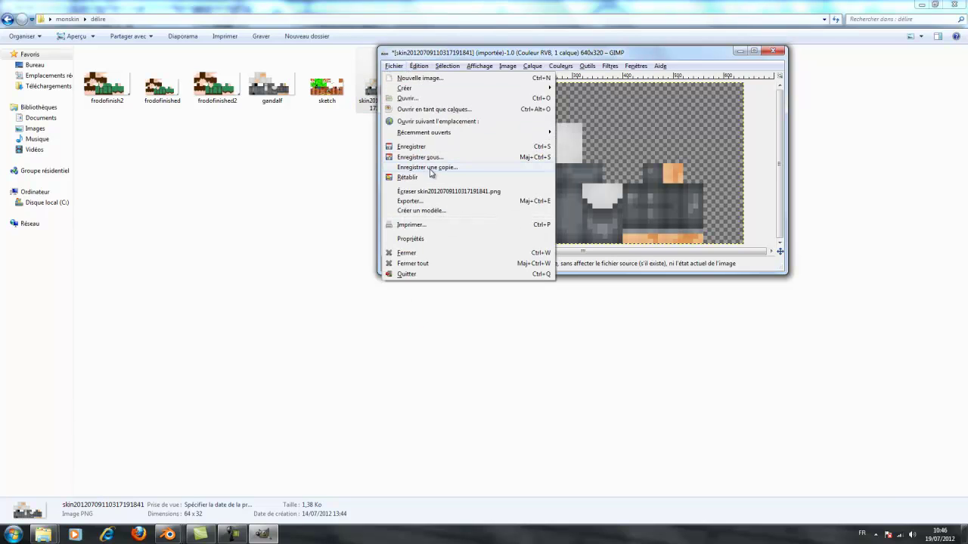
click(437, 201)
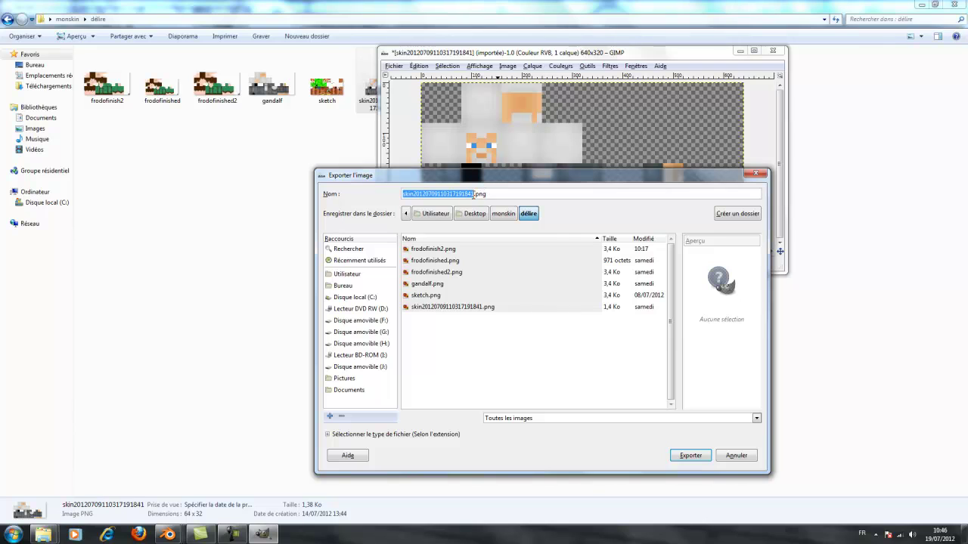
text(gan)
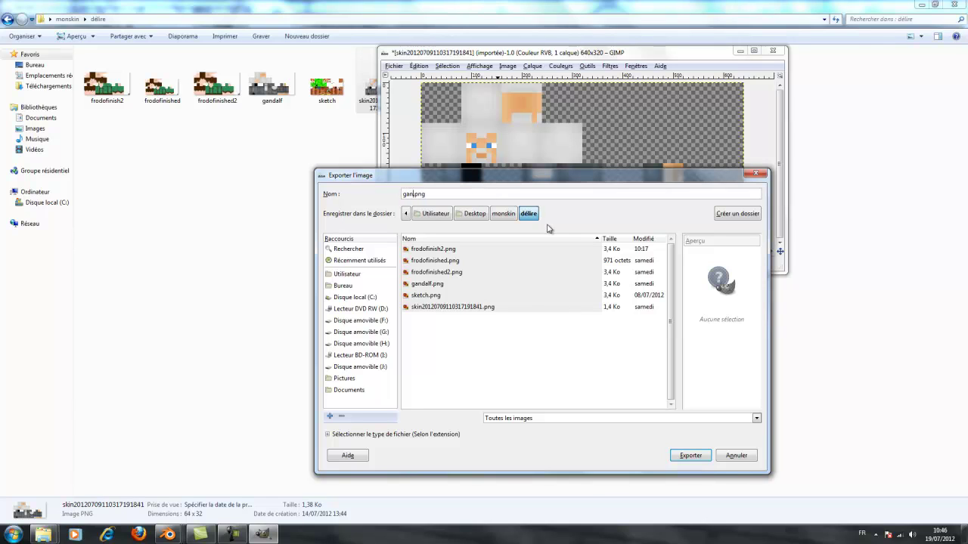
text(dalf2)
drag(592, 187, 607, 157)
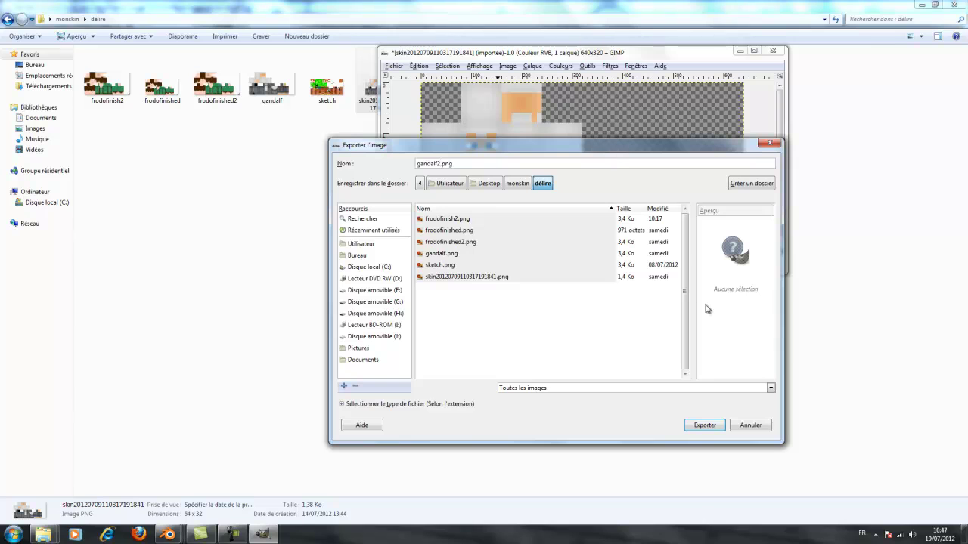
click(702, 425)
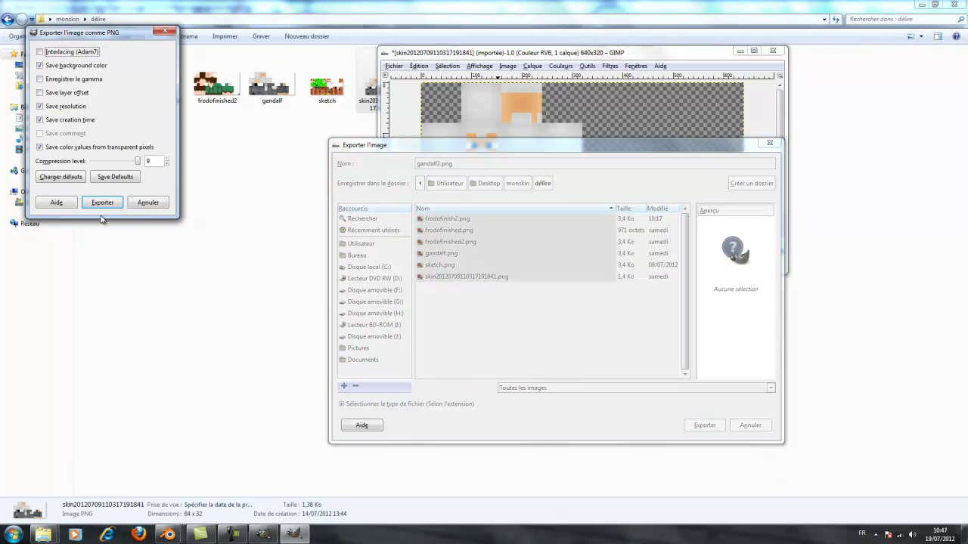
click(100, 202)
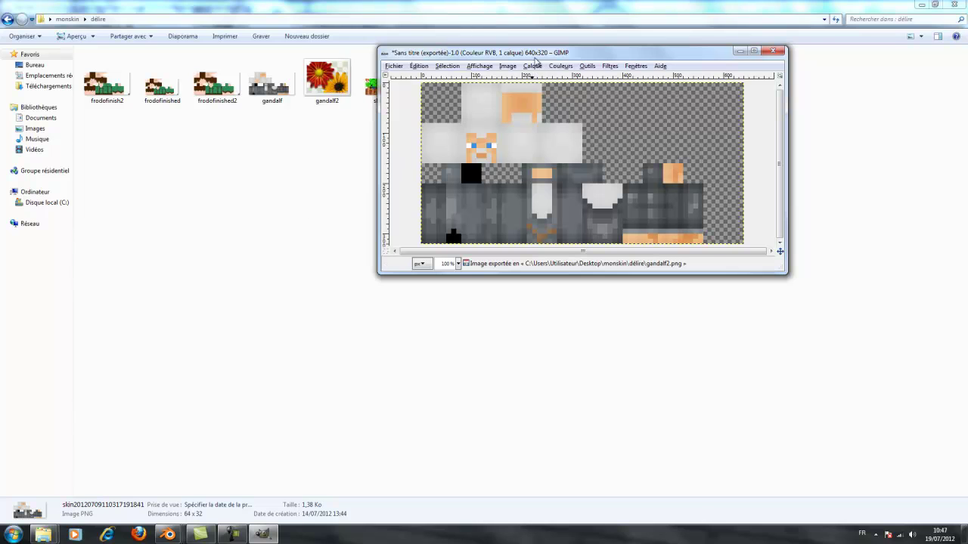
- Close the image without saving and quit GIMP
drag(535, 61, 483, 214)
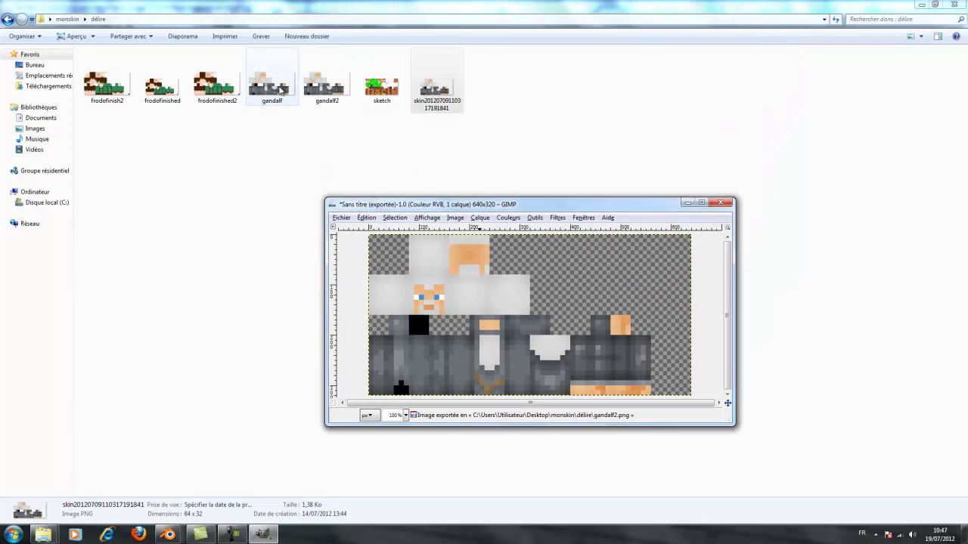
click(718, 206)
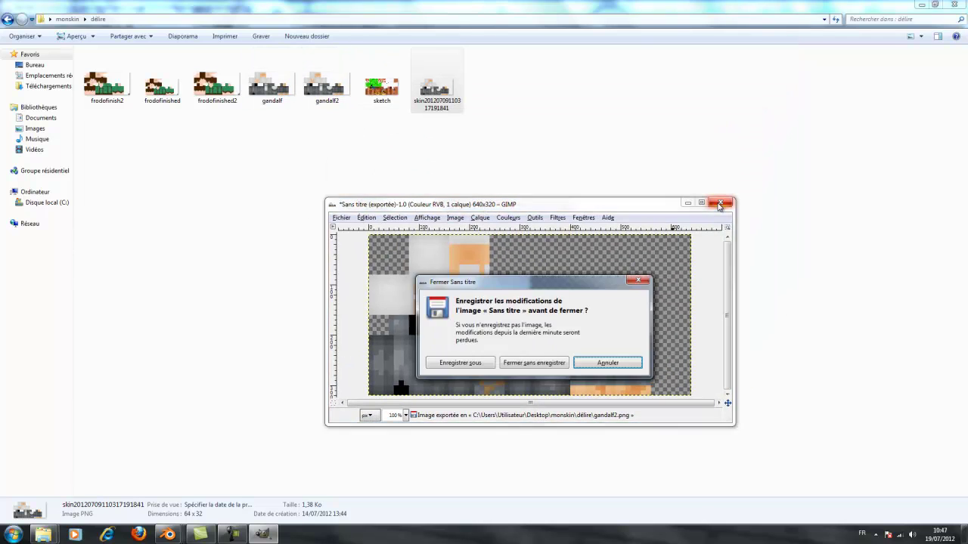
click(535, 363)
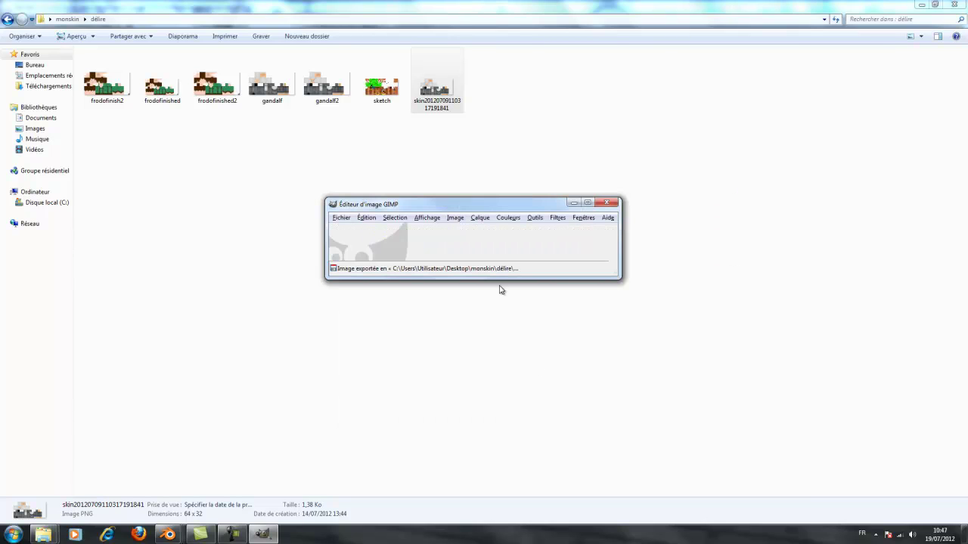
click(617, 206)
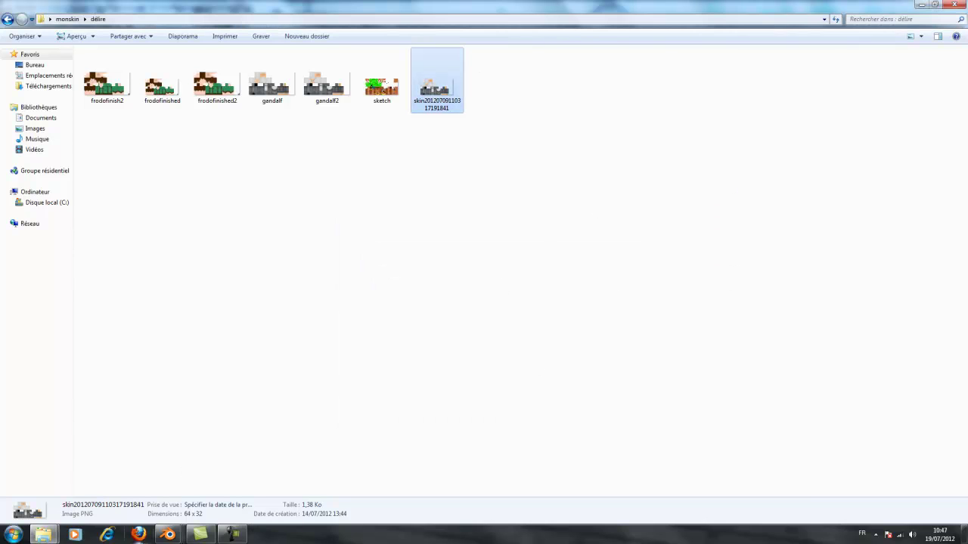
- Switch back to the Blender window with Personnage simple.blend and set the lower area to the UV/Image Editor
mouse_move(168, 535)
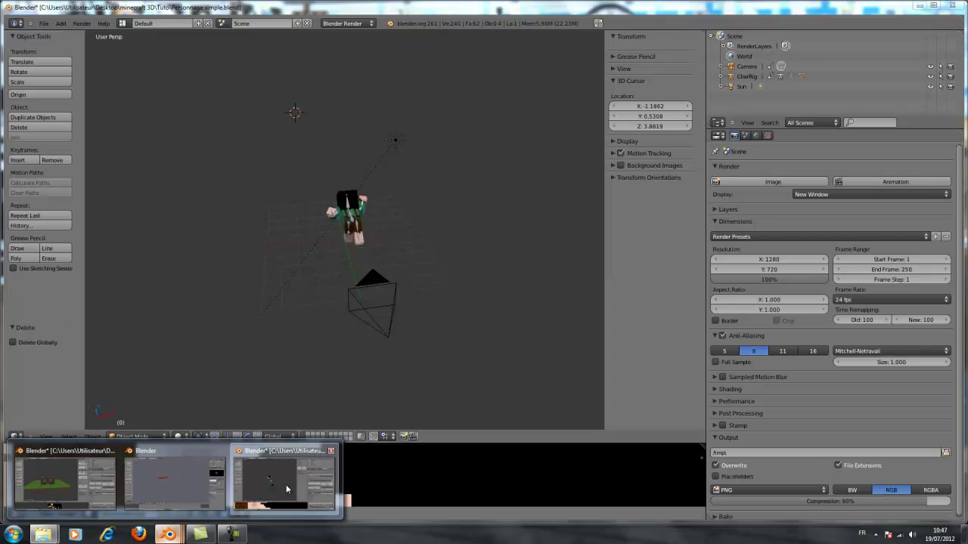
click(287, 489)
middle_drag(317, 298, 301, 369)
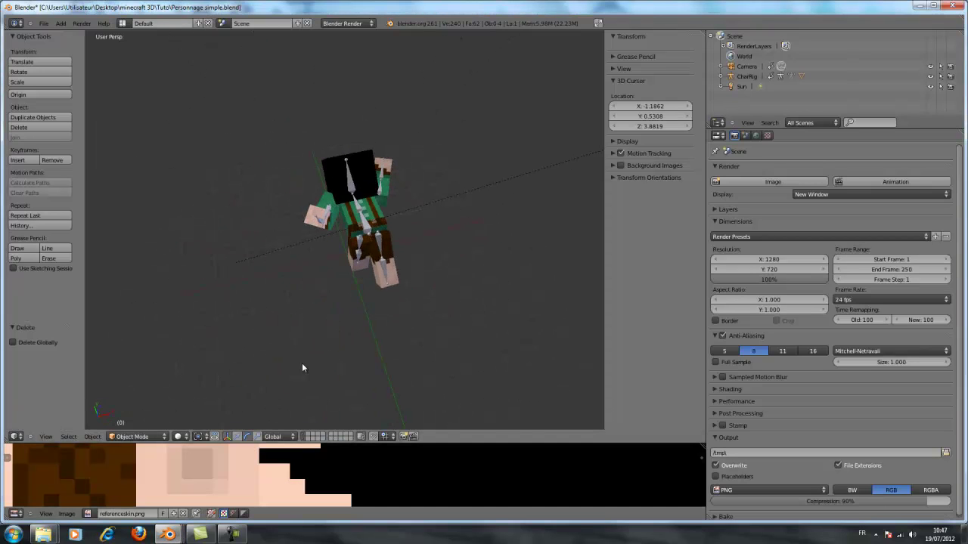
click(15, 513)
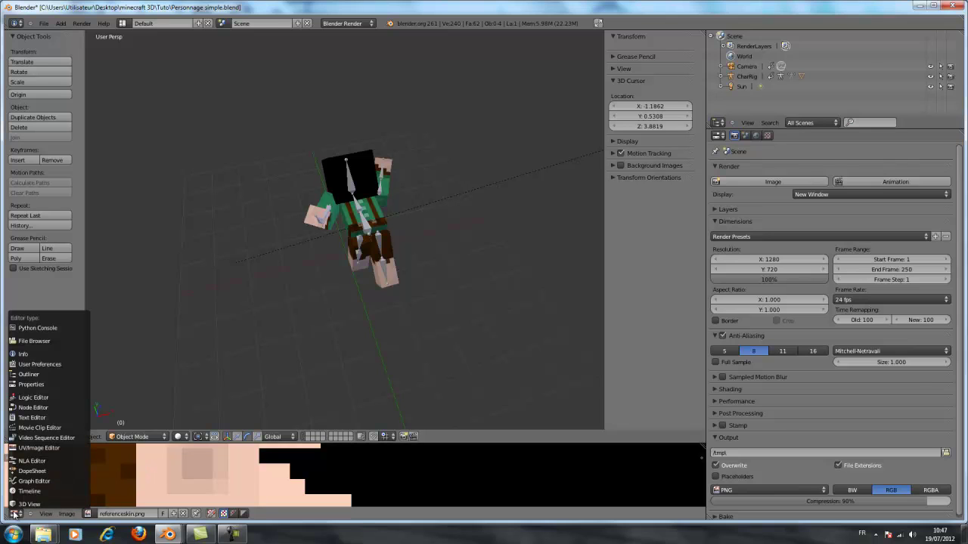
click(32, 450)
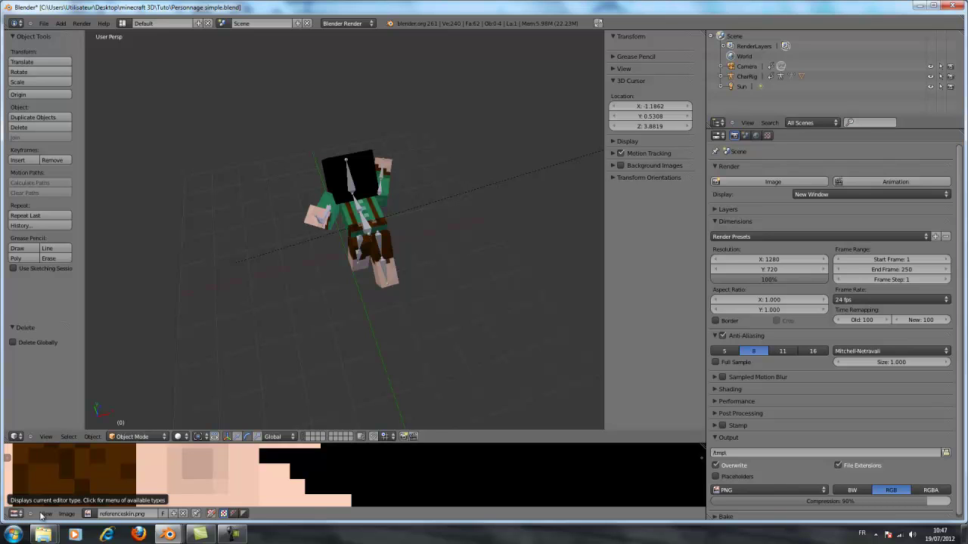
- Select referenceskin.png as the image displayed in the UV/Image Editor and bring the whole skin into view
click(87, 513)
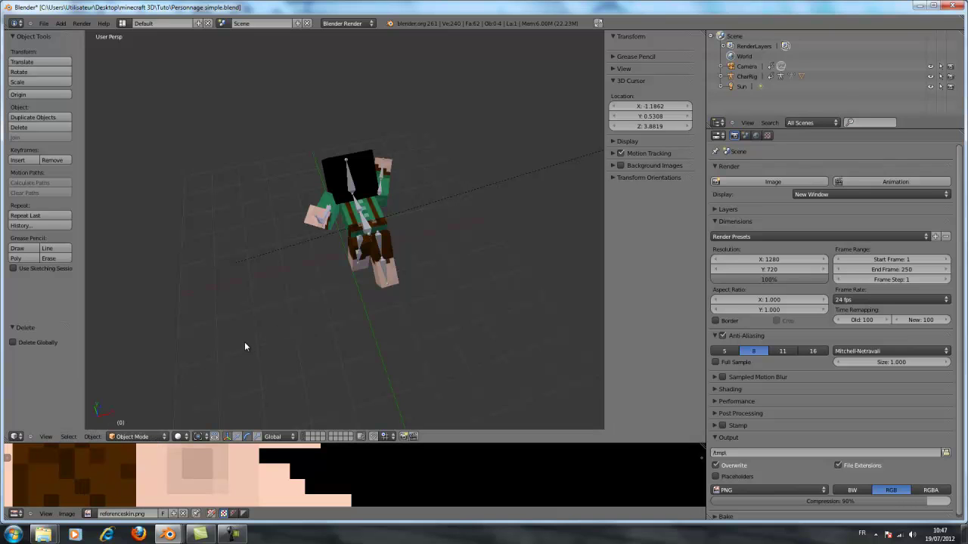
middle_drag(244, 344, 358, 325)
click(88, 514)
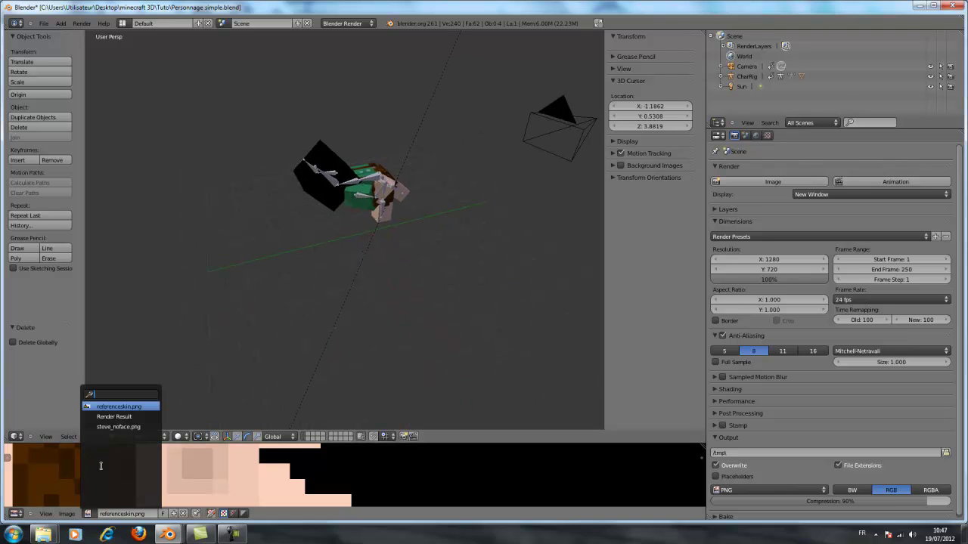
click(114, 408)
scroll(180, 482, down, 4)
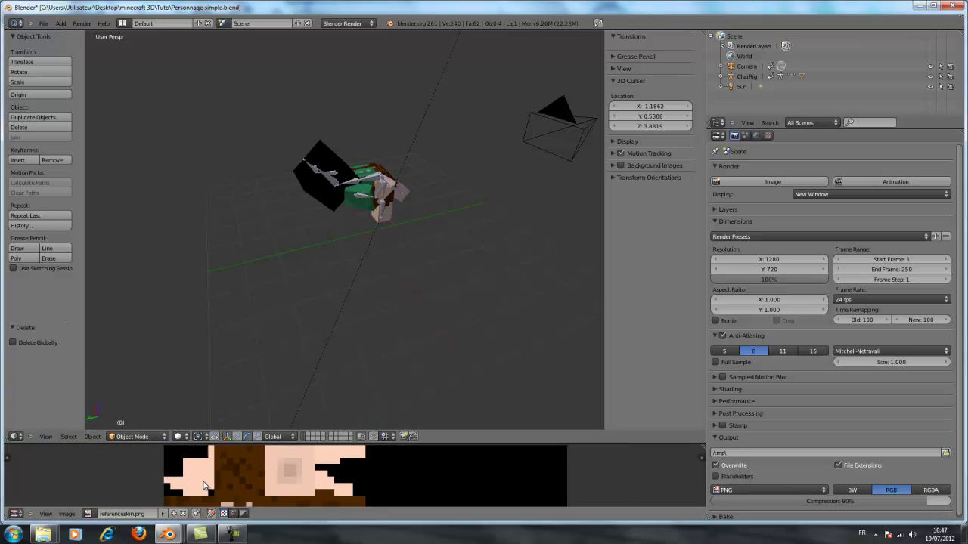
middle_drag(365, 472, 363, 451)
middle_drag(322, 205, 265, 348)
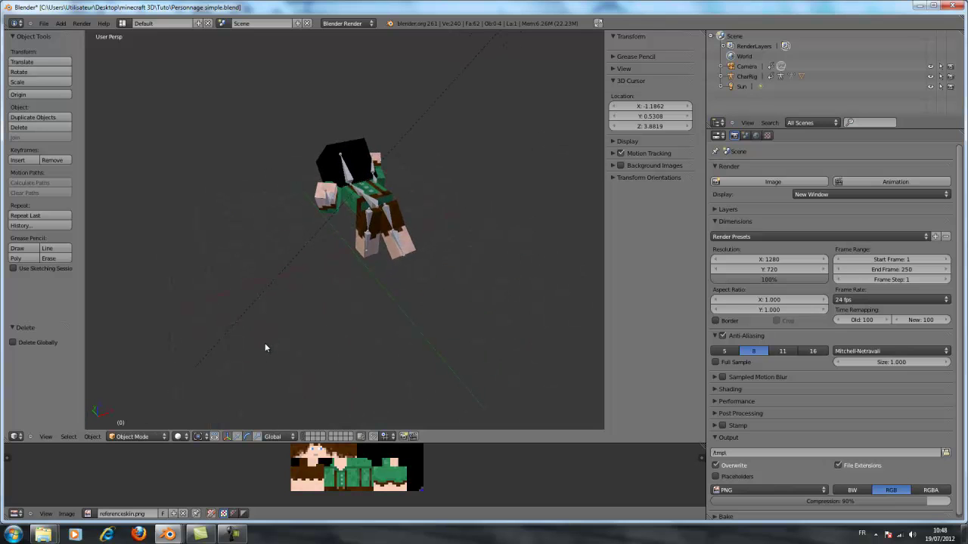
- Replace the referenceskin.png image with gandalf2.png from the délire folder
click(67, 514)
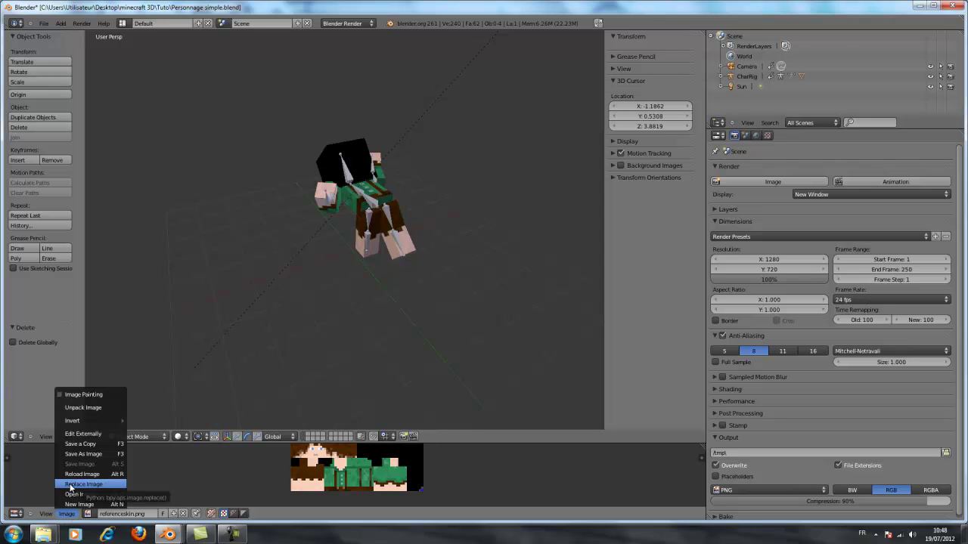
click(79, 484)
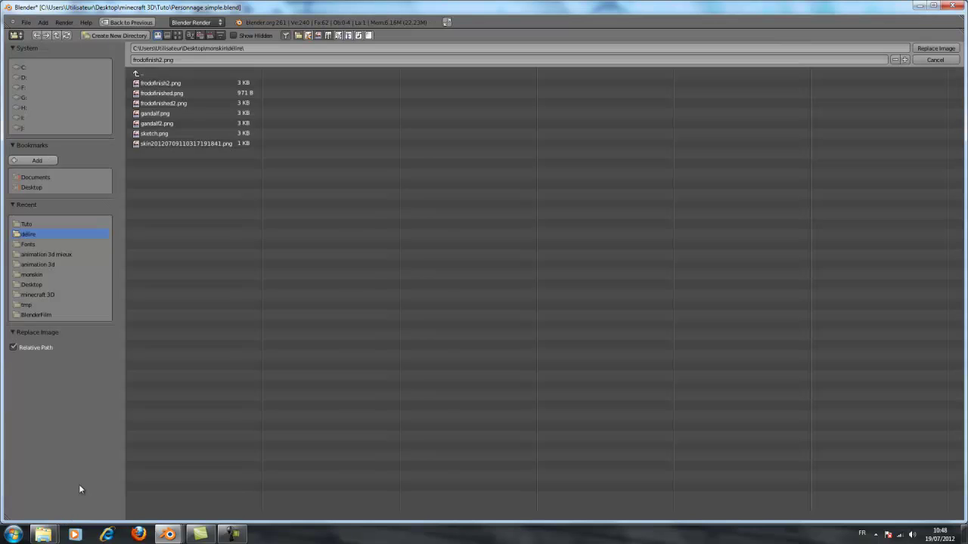
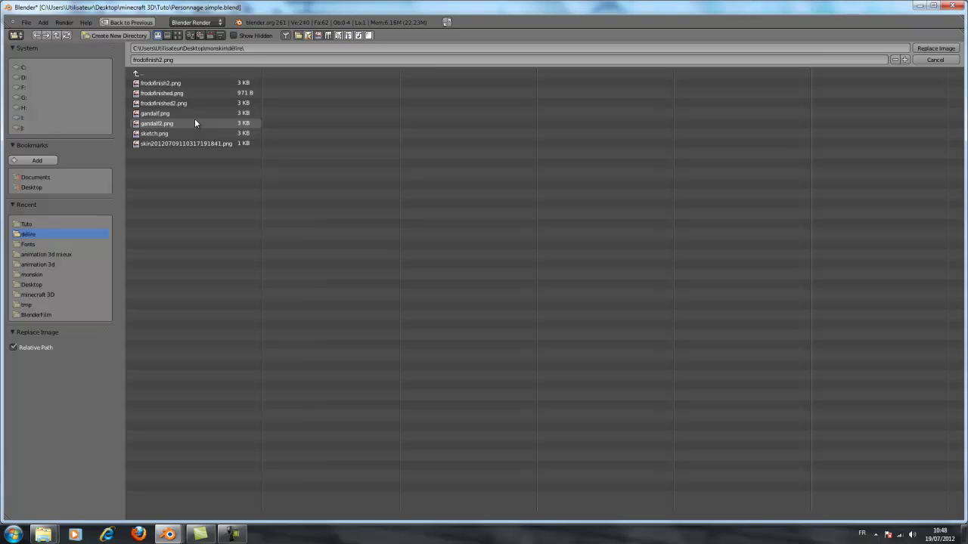
click(195, 123)
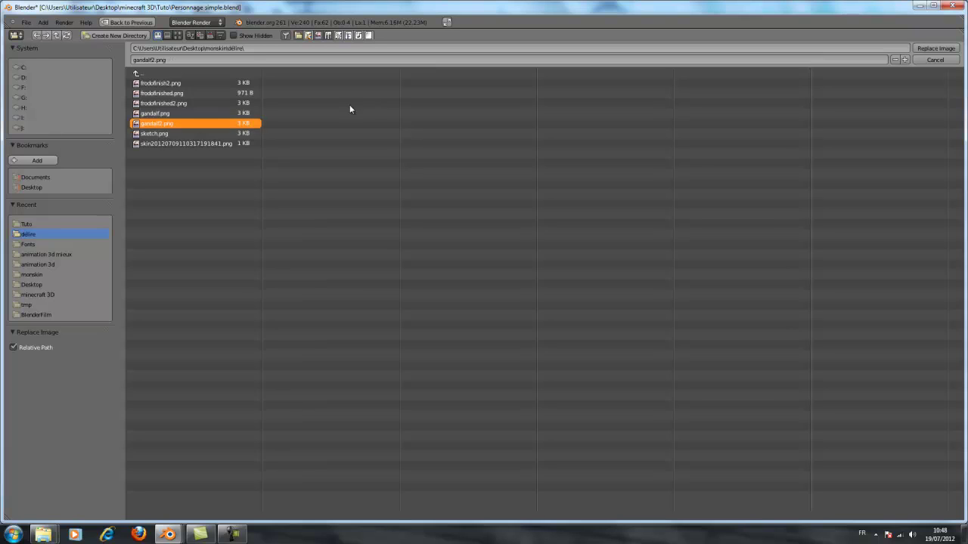
click(936, 48)
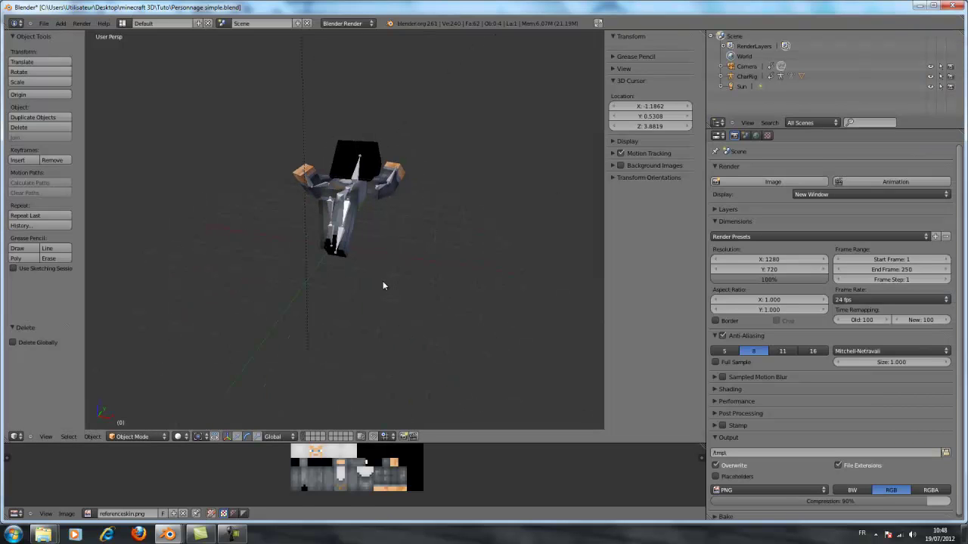
- Render the retextured character to check the new skin, and close the render window
key(F12)
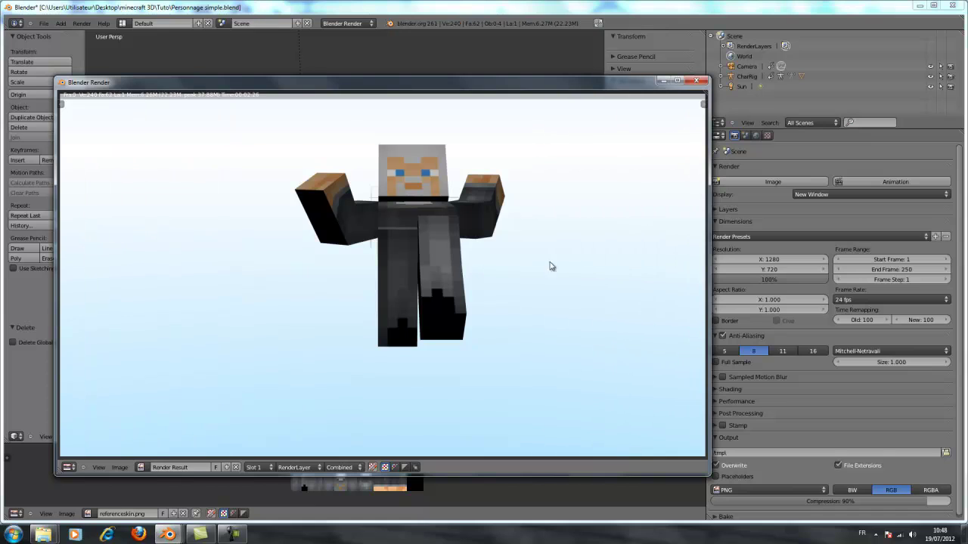
click(697, 81)
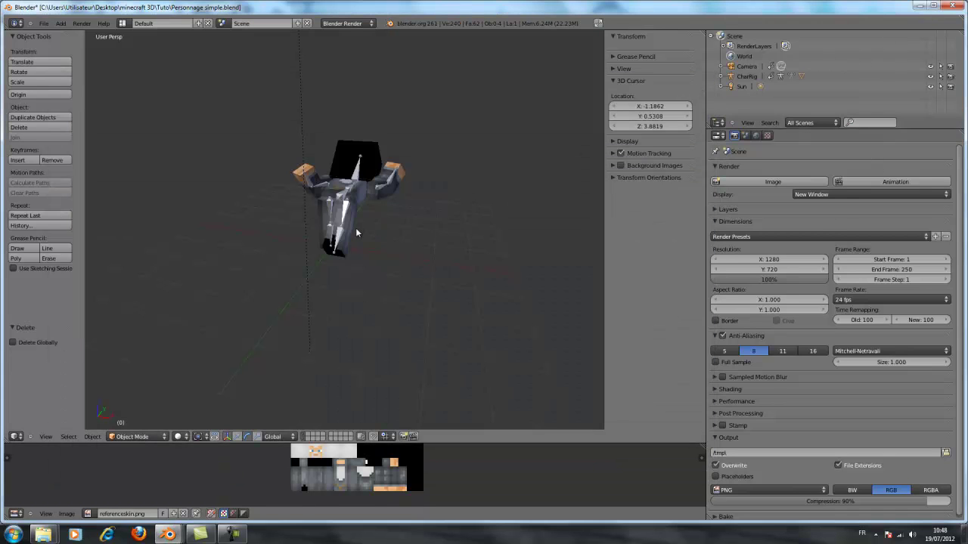
mouse_move(438, 261)
middle_down()
mouse_move(546, 267)
mouse_move(217, 252)
mouse_move(449, 264)
middle_up()
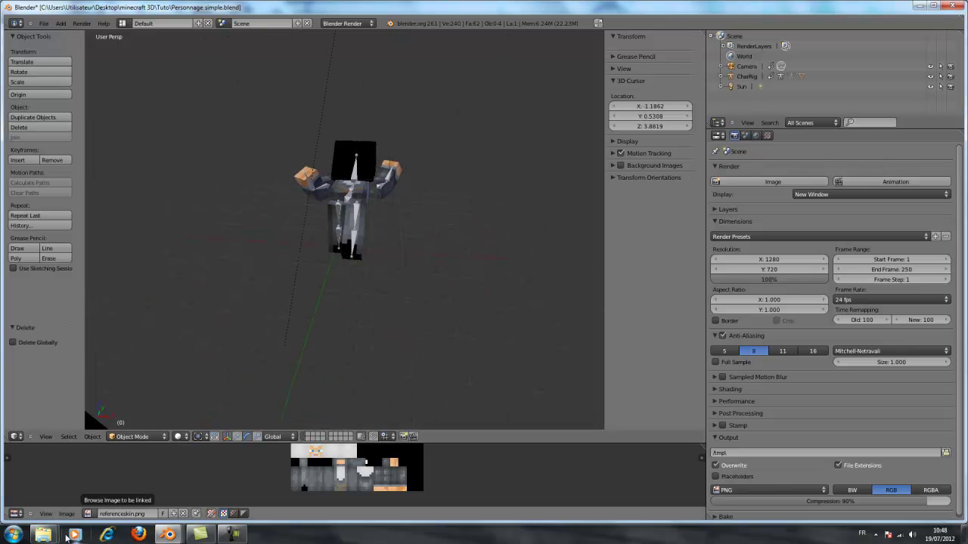
middle_drag(432, 329, 321, 239)
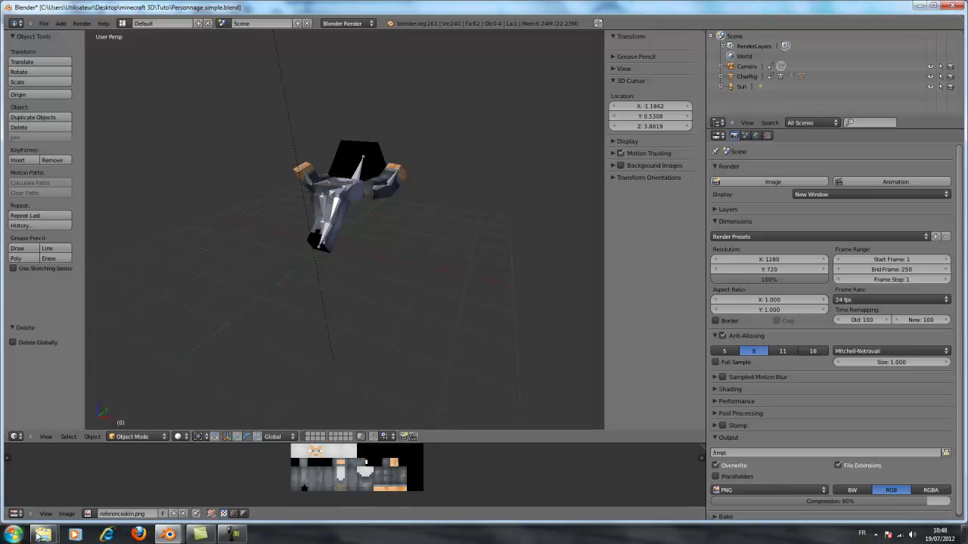
- Look at the file operations available for Personnage simple in the Tuto folder in Windows Explorer, and return to Blender
mouse_move(43, 534)
click(71, 493)
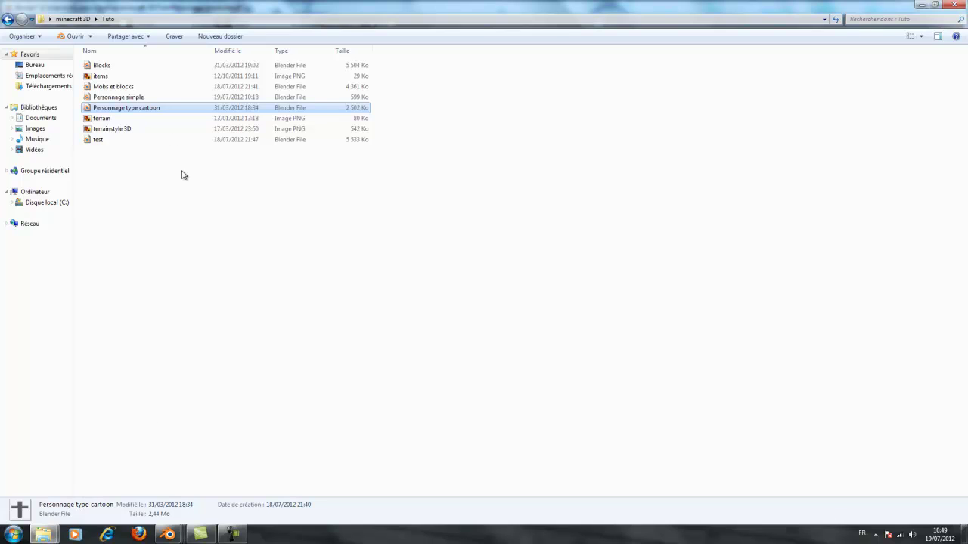
right_click(143, 109)
right_click(141, 98)
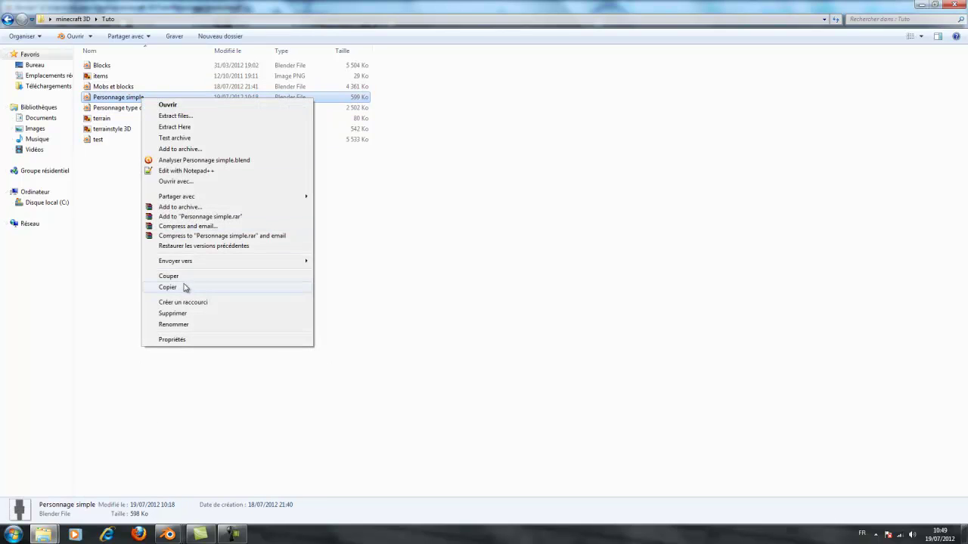
click(95, 208)
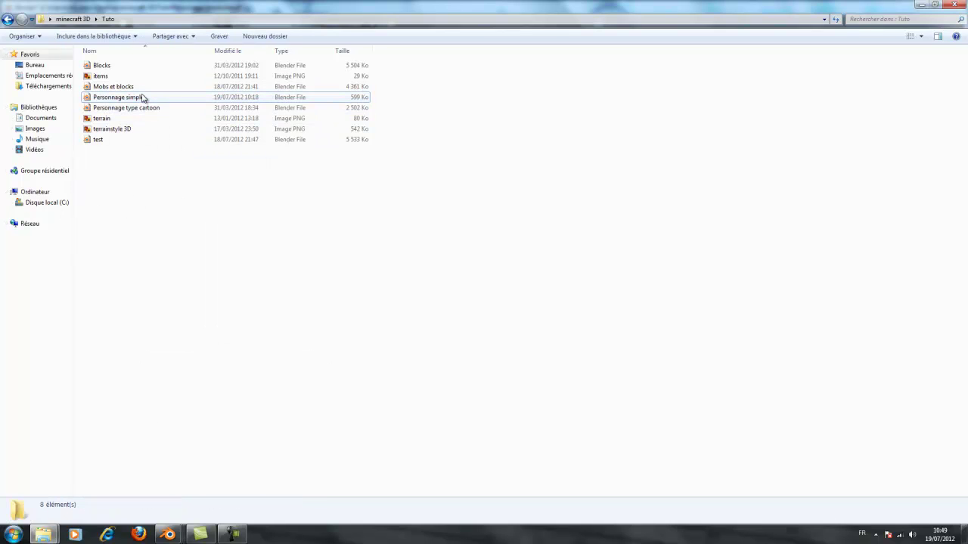
click(921, 4)
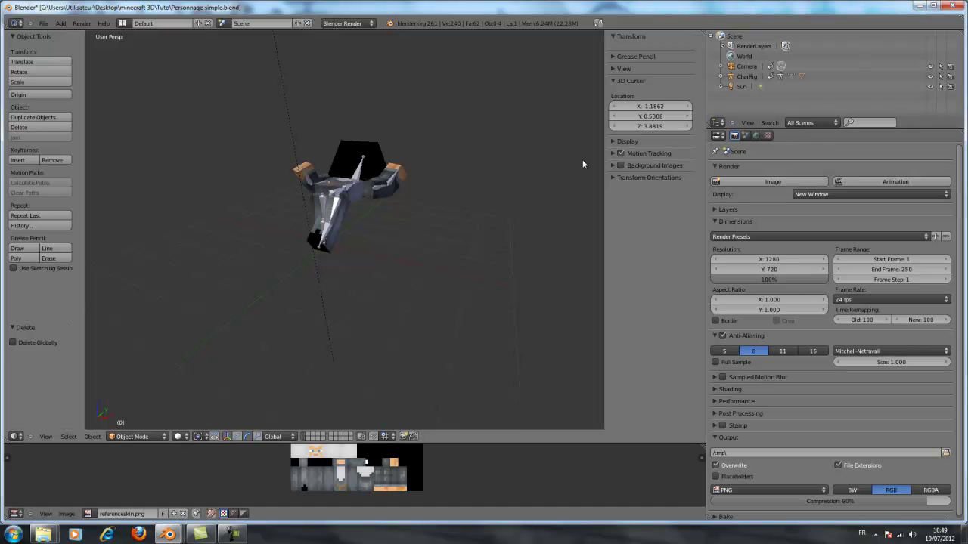
- Append the body and CharRig objects from rig basique - Copie.blend in the minecraft 3D folder
middle_drag(394, 264, 439, 299)
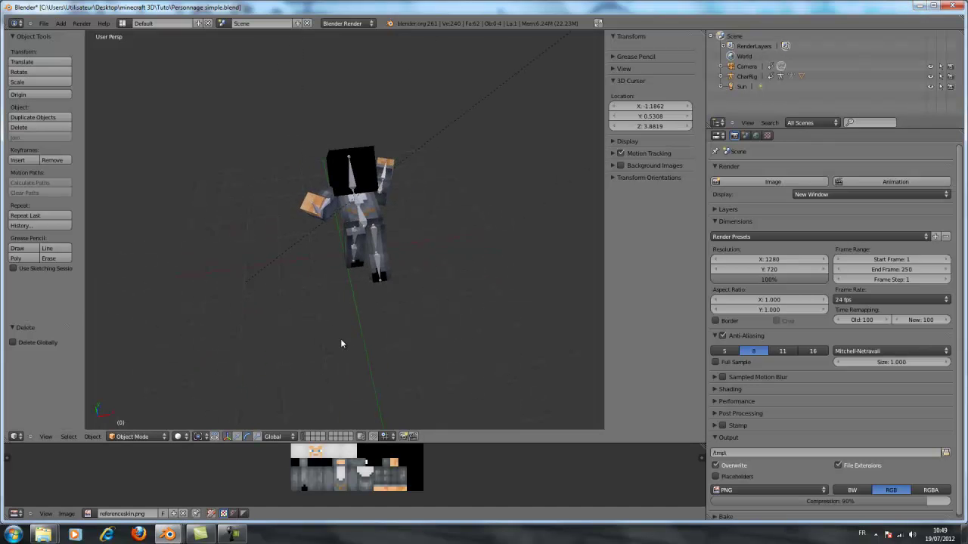
click(44, 24)
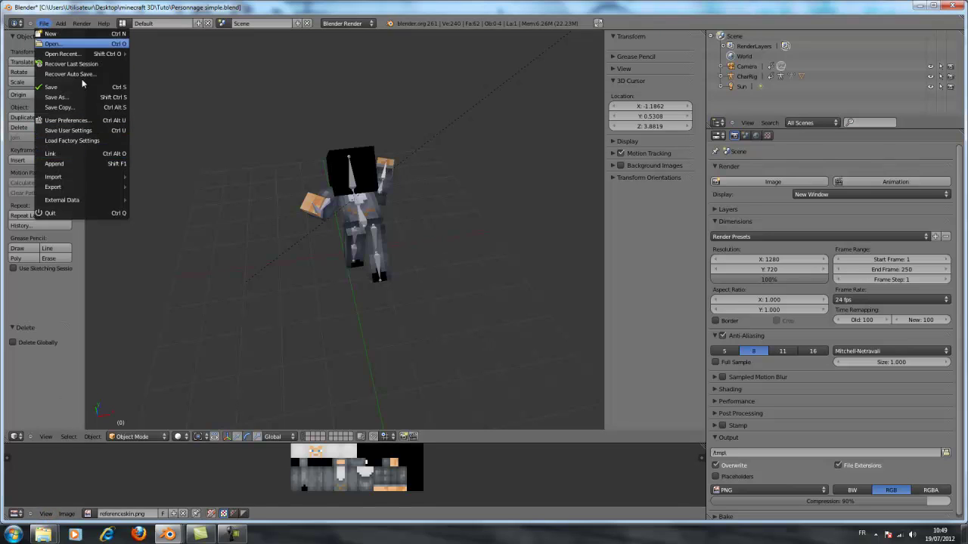
click(88, 159)
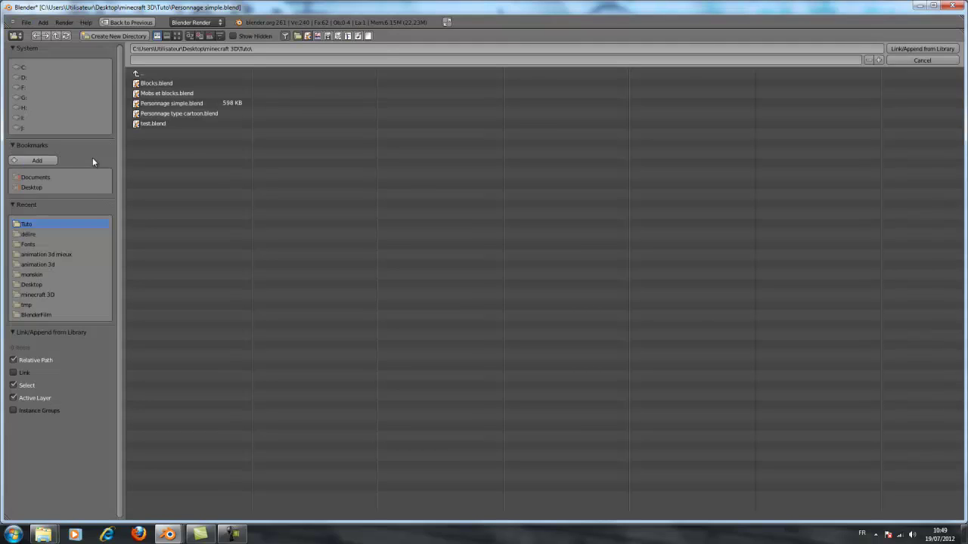
click(176, 72)
click(176, 73)
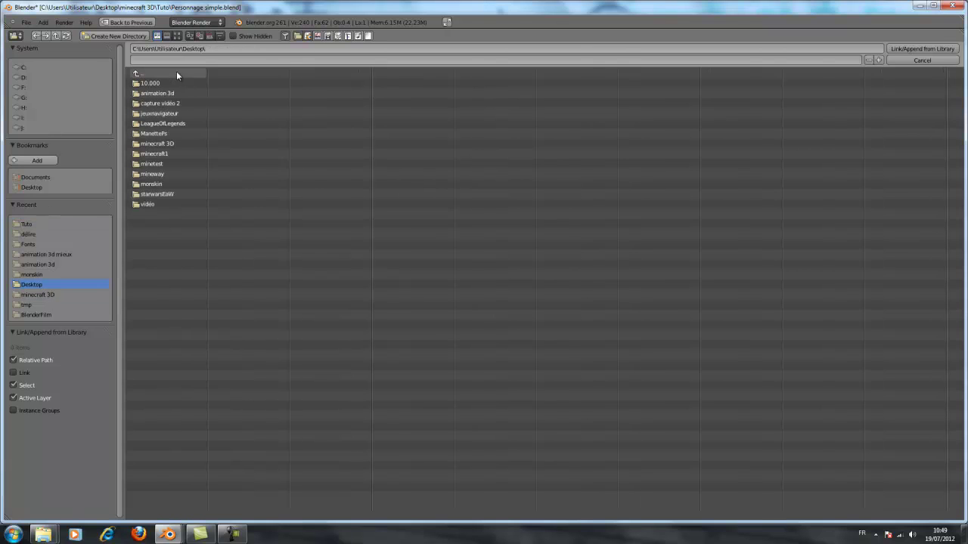
click(179, 144)
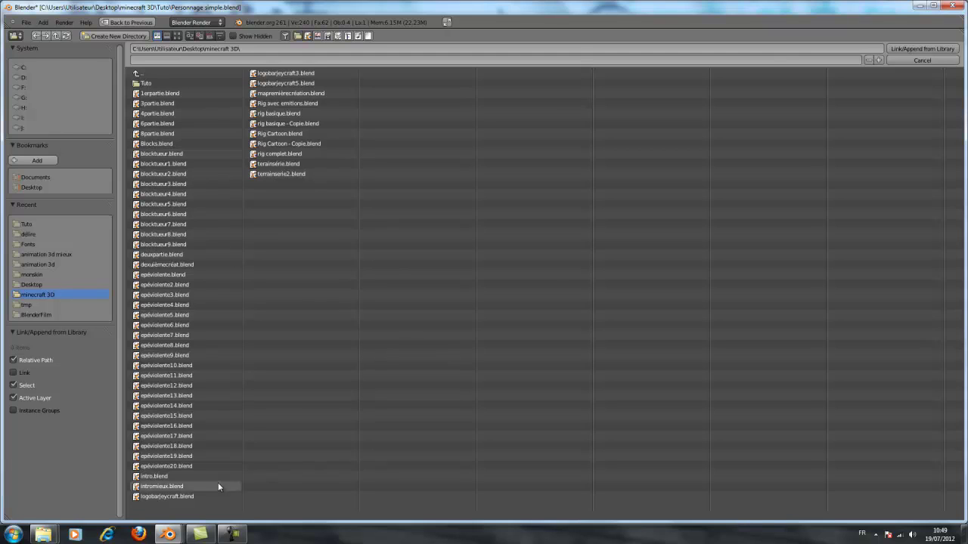
click(296, 124)
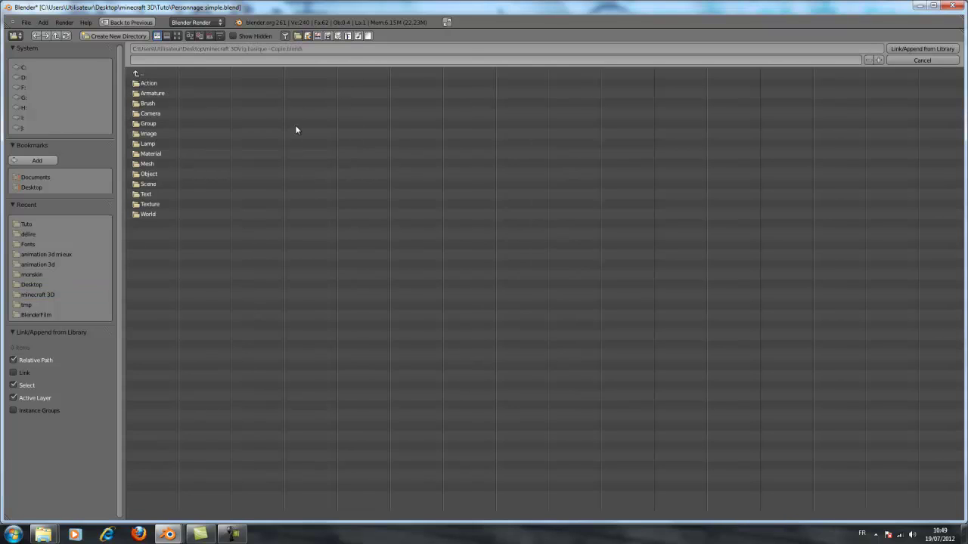
click(157, 175)
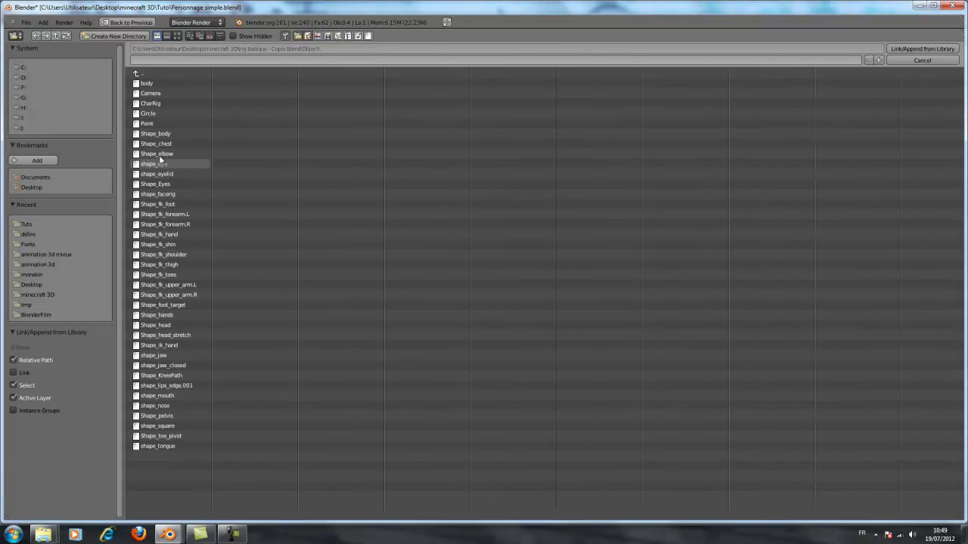
click(163, 83)
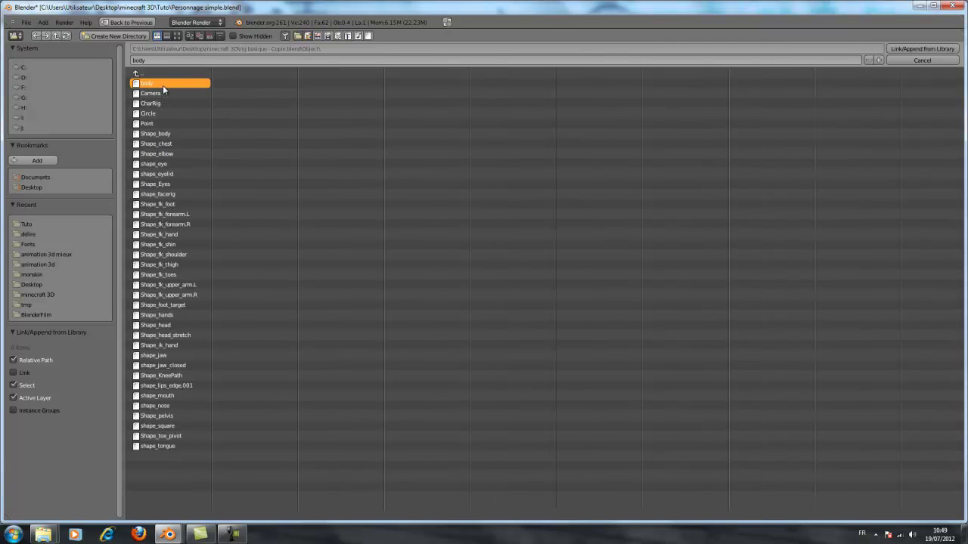
shift+click(162, 101)
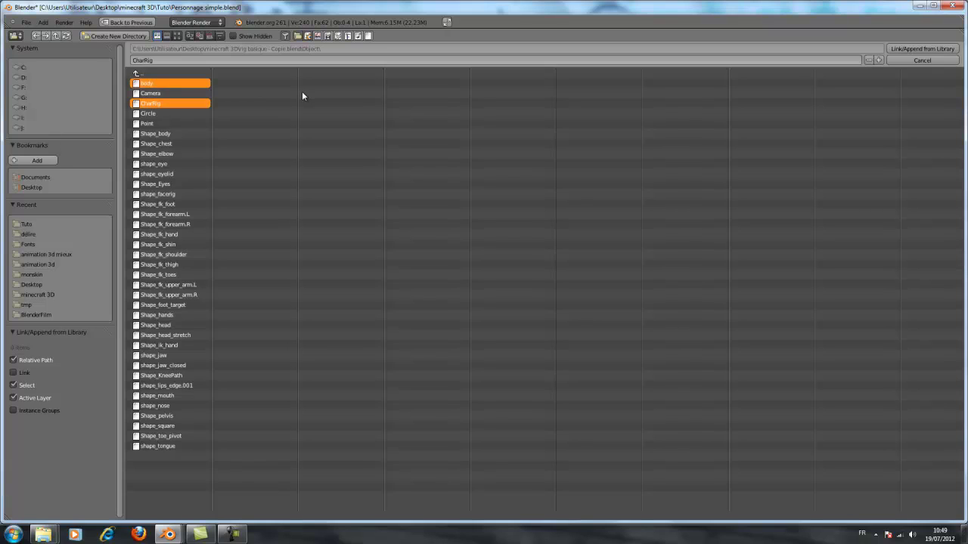
click(935, 50)
- Switch to the translate manipulator and move the appended character along the X axis, clear of the posed one
key(r)
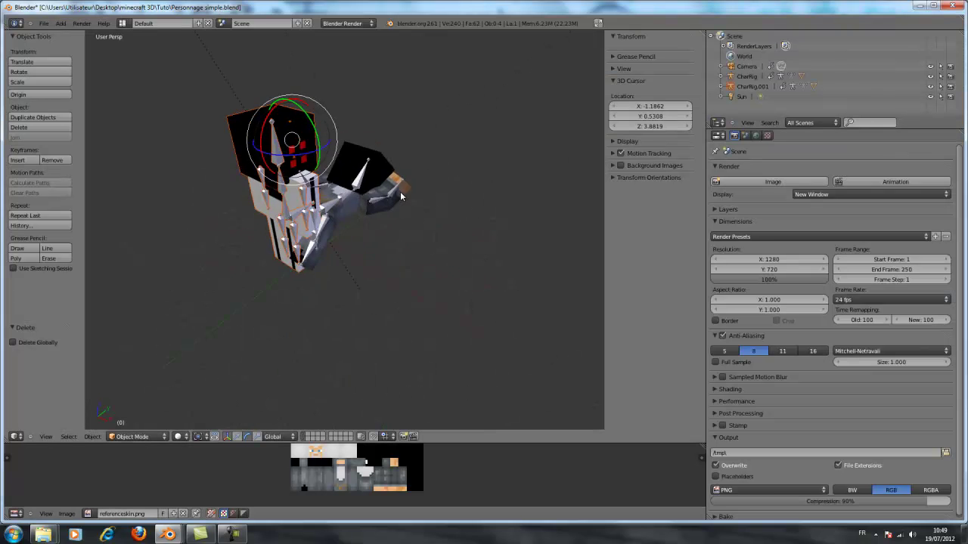
middle_drag(353, 193, 285, 489)
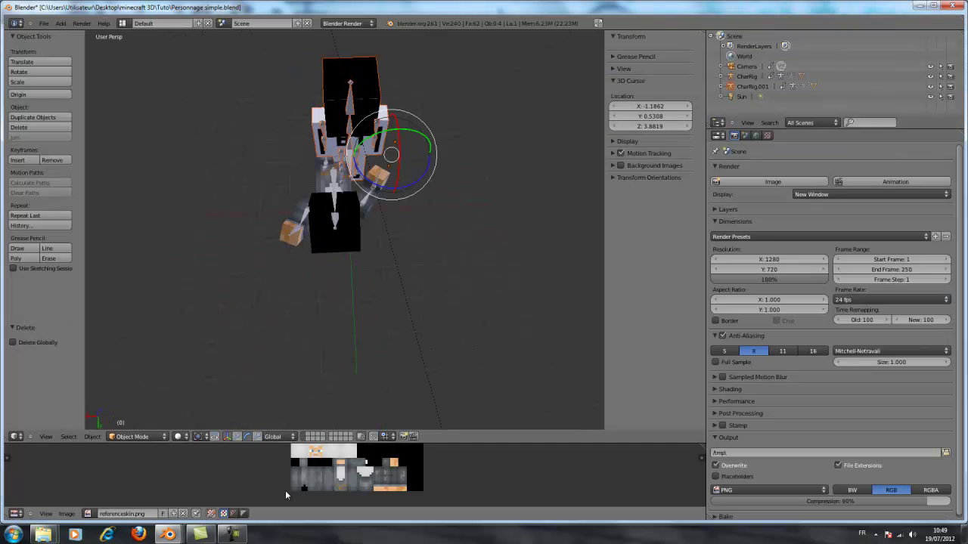
click(237, 437)
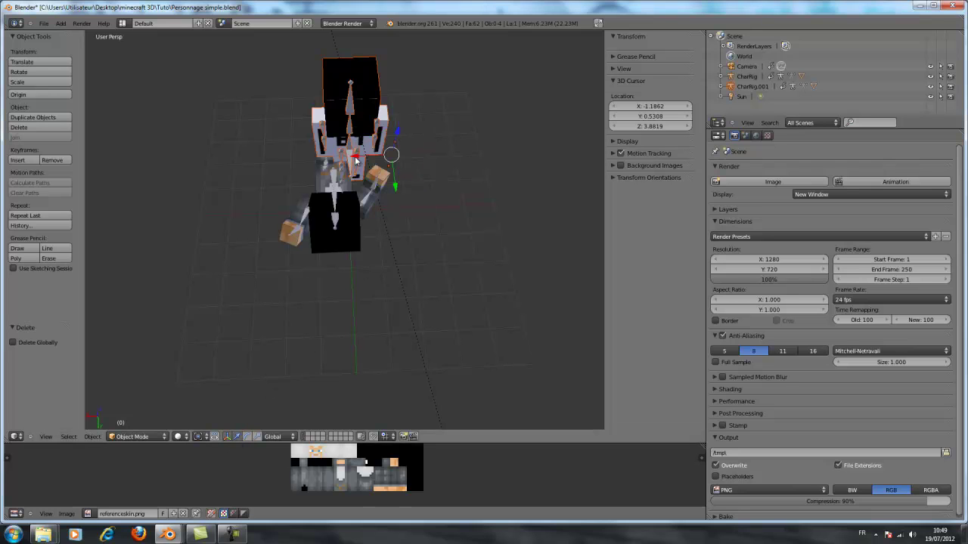
drag(356, 160, 418, 198)
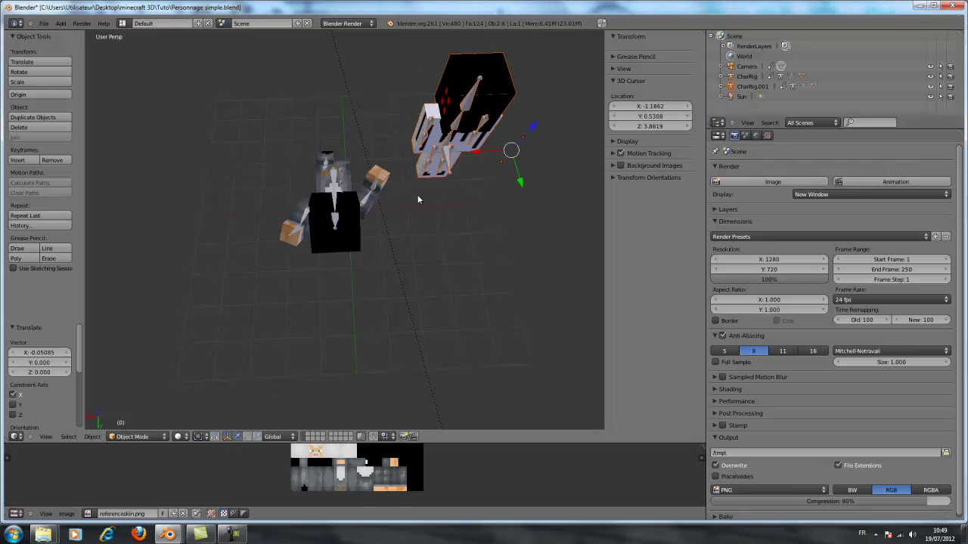
- Delete the appended character and its rig from the scene
middle_drag(418, 198, 257, 226)
key(x)
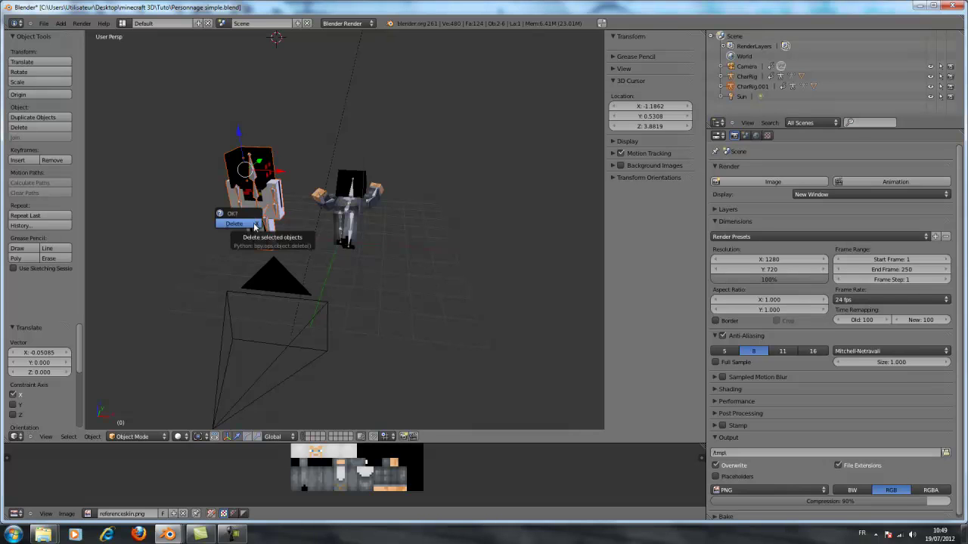
click(256, 224)
middle_drag(269, 243, 418, 239)
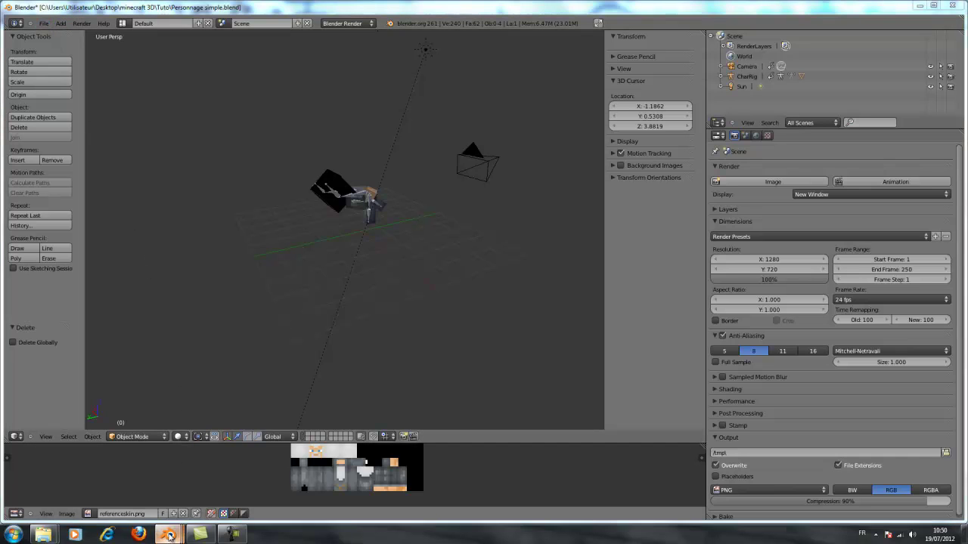
mouse_move(171, 534)
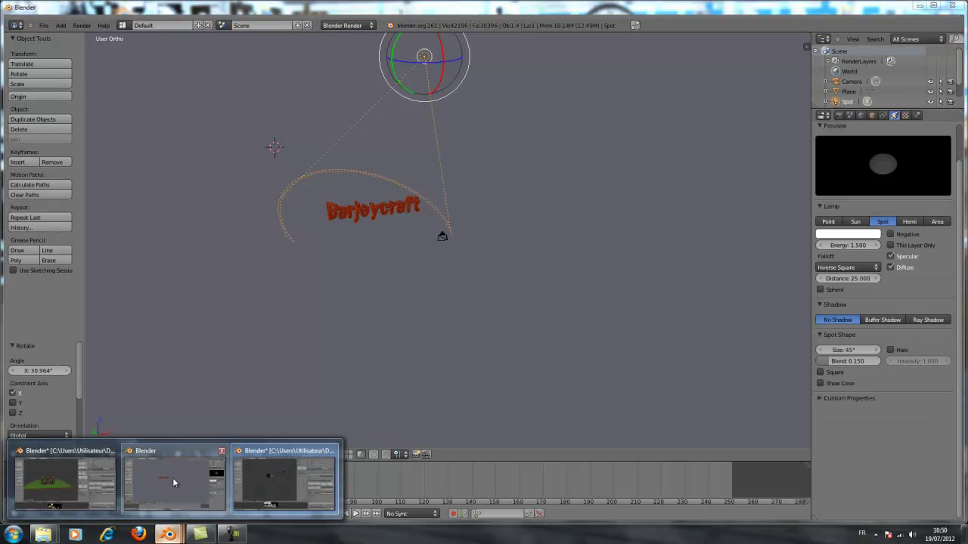
mouse_move(74, 484)
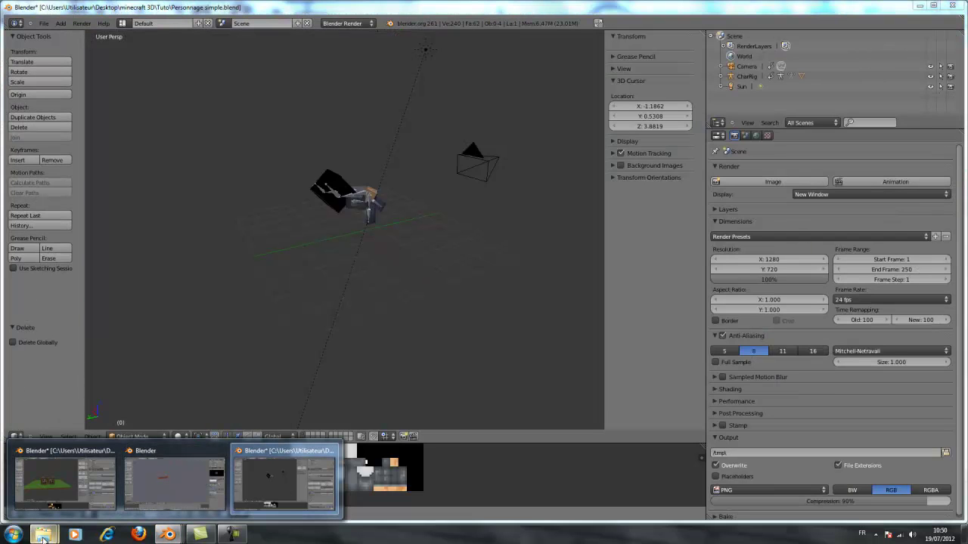
mouse_move(43, 535)
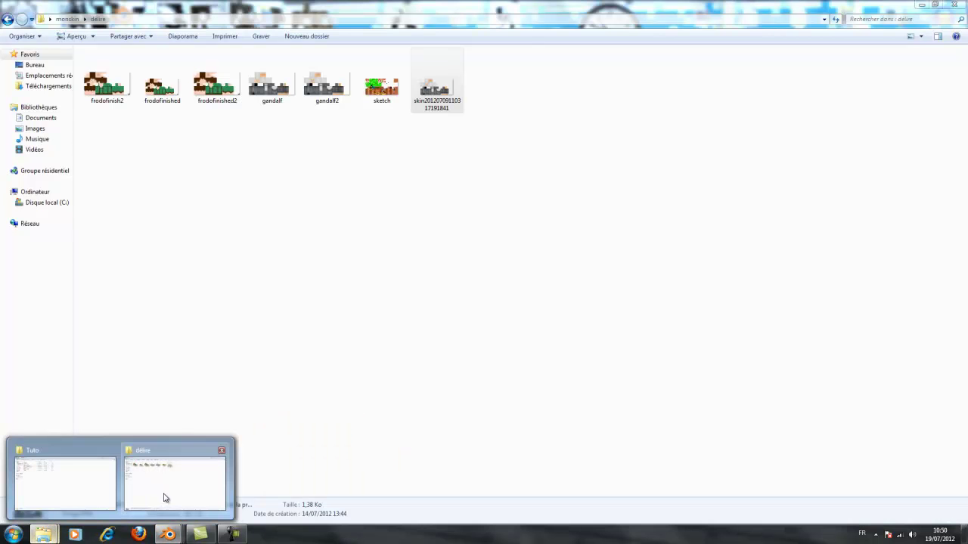
- Open the Personnage type cartoon Blender file from the Tuto folder in Windows Explorer
click(165, 497)
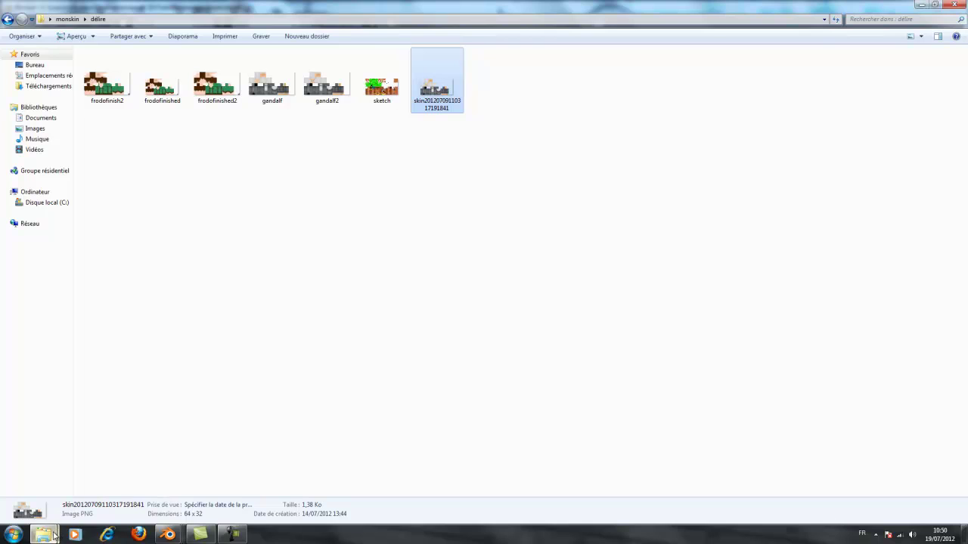
mouse_move(43, 535)
click(66, 484)
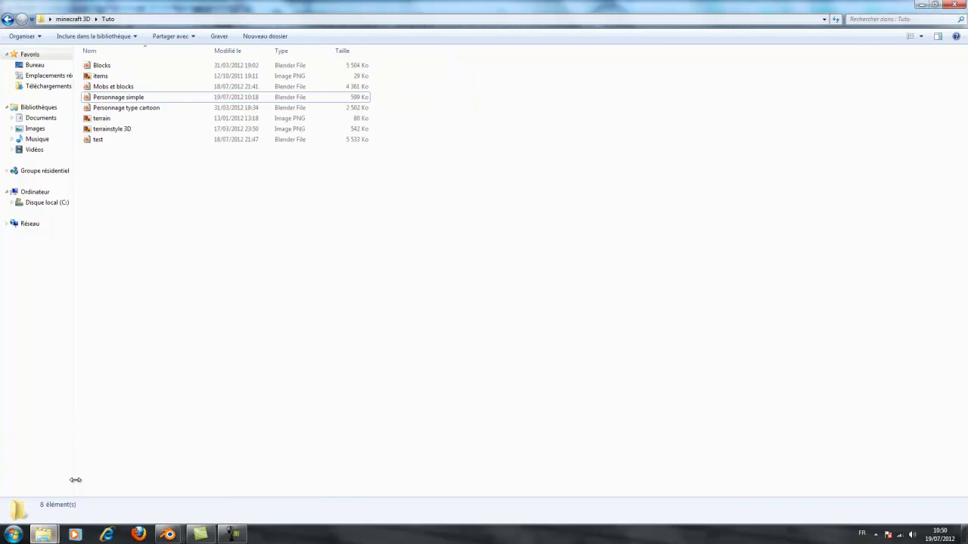
double_click(165, 110)
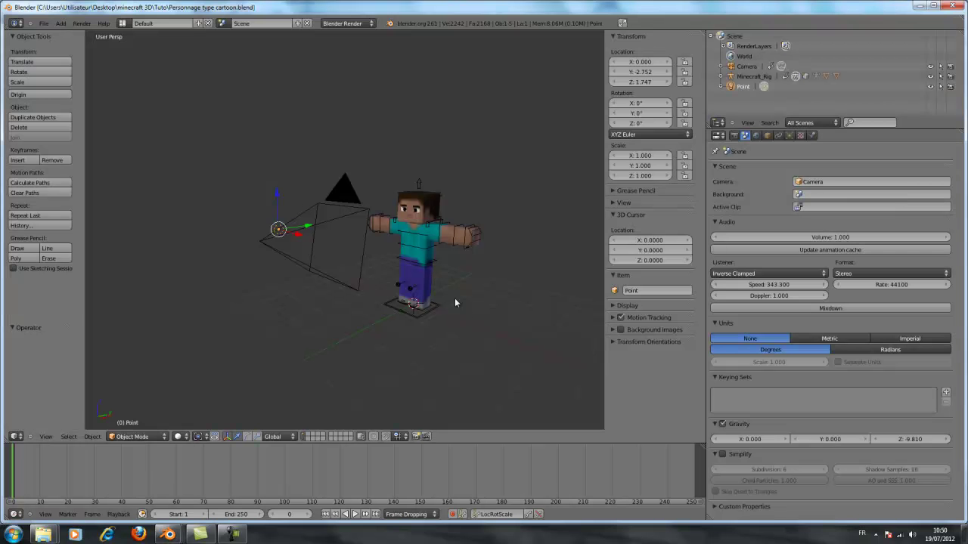
- Move the point lamp about 1.37 units along the negative Y axis, farther away from the character
middle_drag(454, 302, 383, 305)
drag(338, 229, 322, 244)
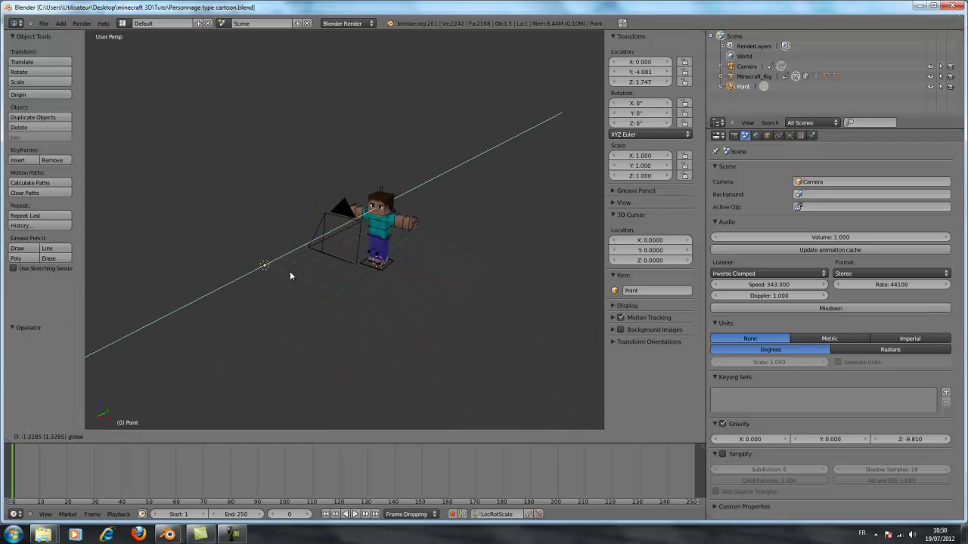
drag(289, 276, 292, 277)
- Select the camera and move it about 2.74 units along the negative Y axis, away from the character
middle_drag(375, 248, 307, 235)
right_click(307, 235)
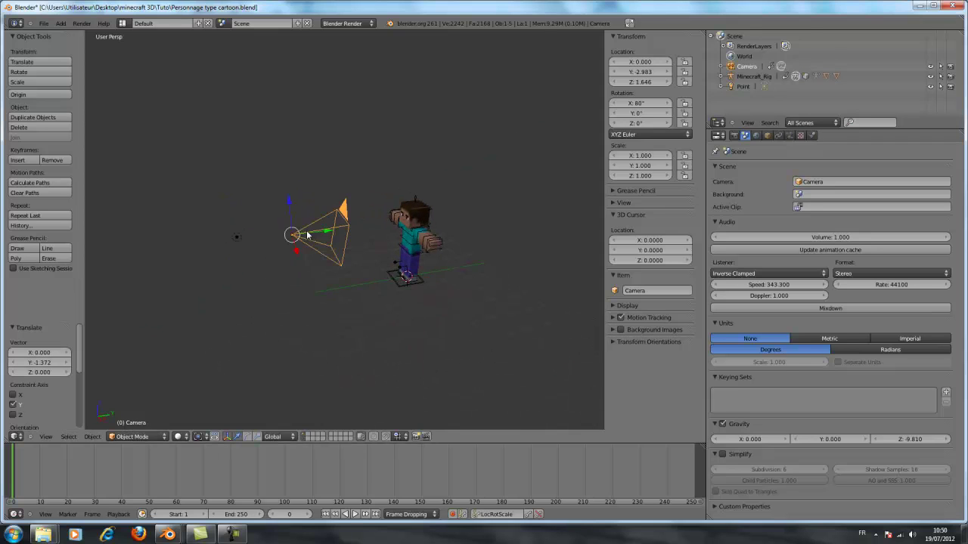
click(321, 237)
drag(338, 237, 197, 254)
- Select the Minecraft rig by its pelvis and switch it to Pose Mode
middle_drag(391, 282, 366, 304)
scroll(444, 276, up, 3)
click(172, 437)
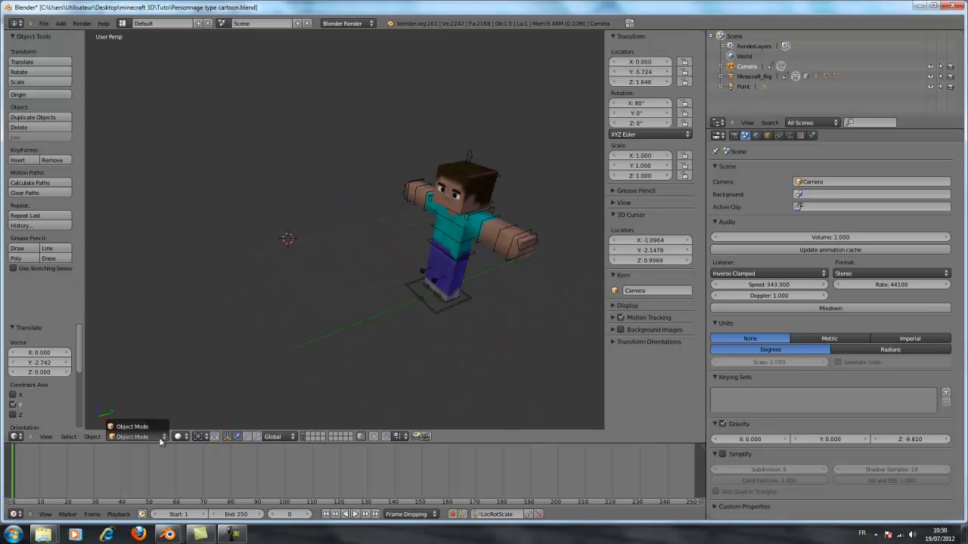
right_click(446, 250)
key(ctrl+Tab)
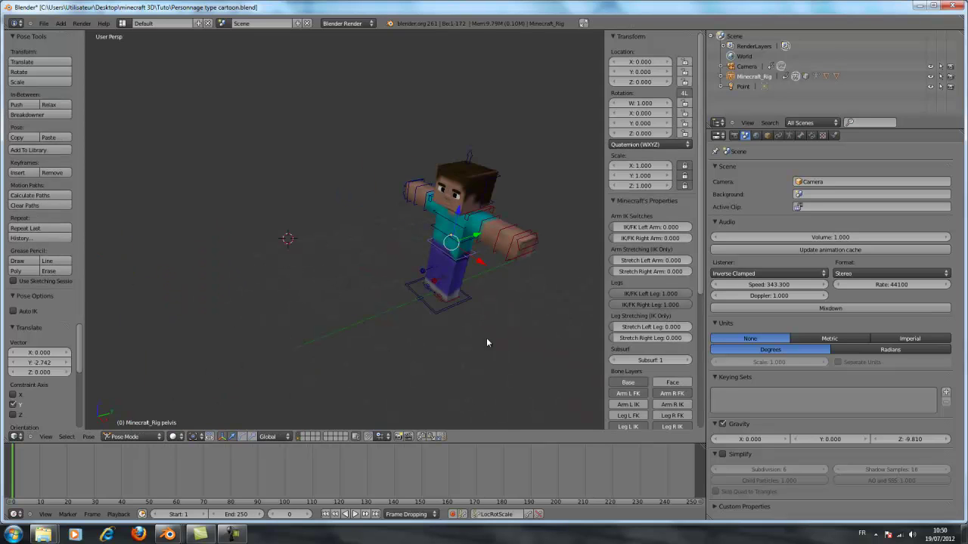
- Review the rig's Minecraft properties and show the Face bone layer beside the character's head
scroll(647, 276, down, 8)
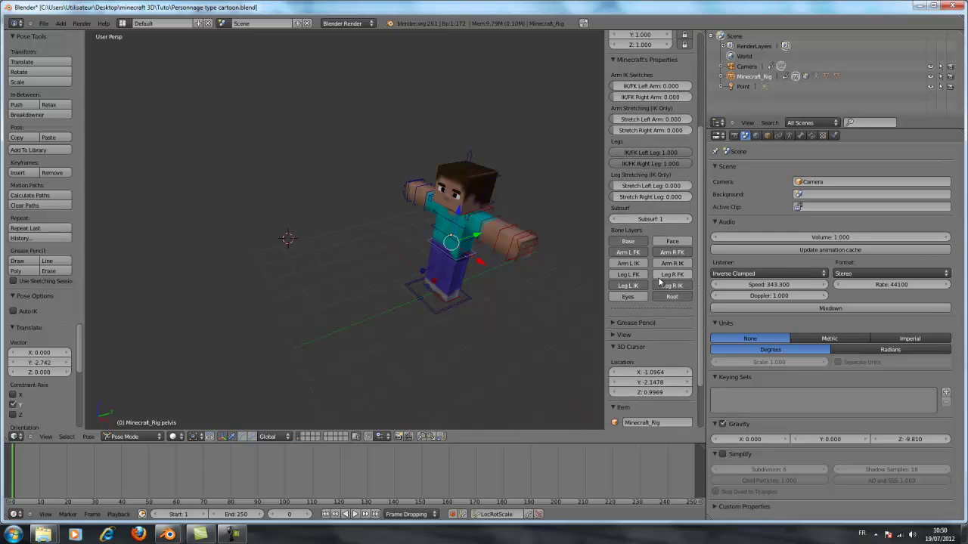
middle_drag(467, 318, 521, 317)
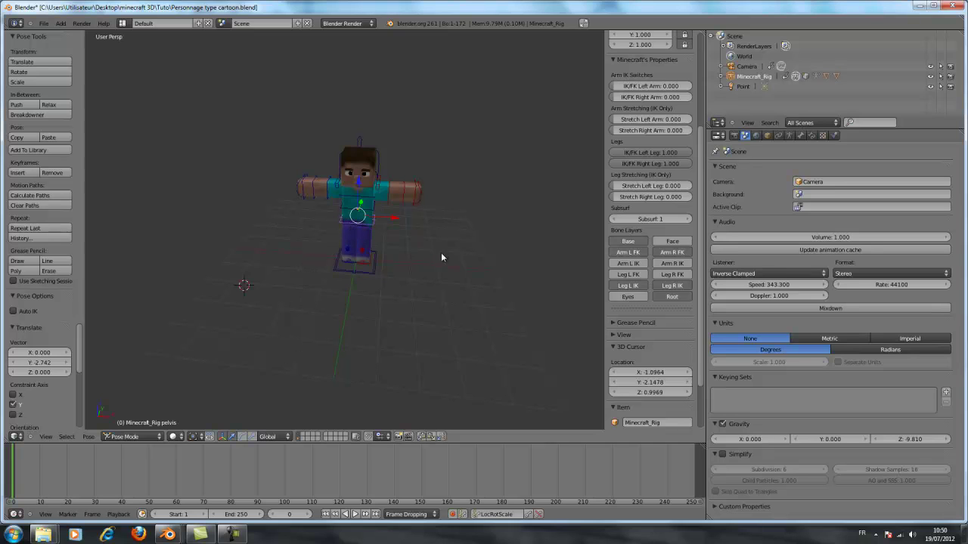
middle_drag(442, 257, 326, 252)
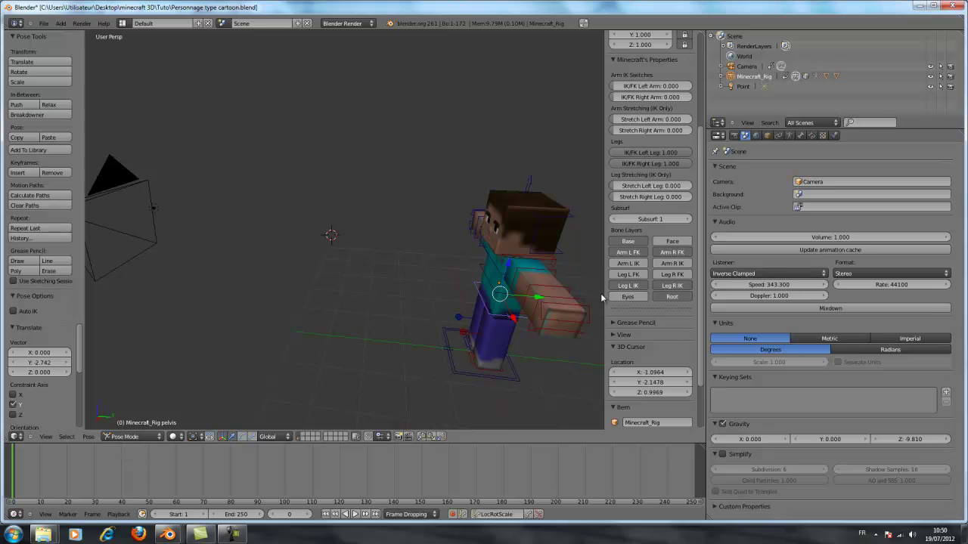
scroll(654, 140, up, 5)
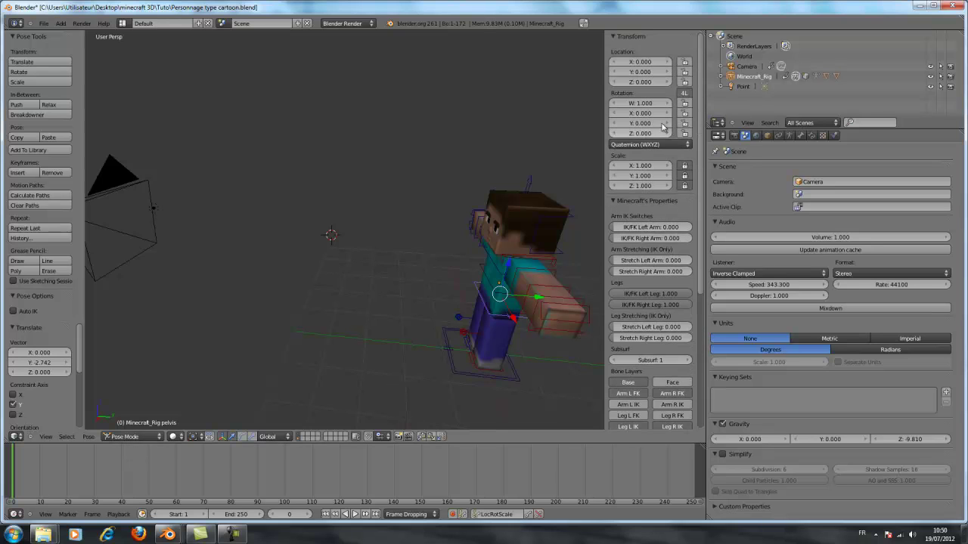
scroll(648, 155, down, 8)
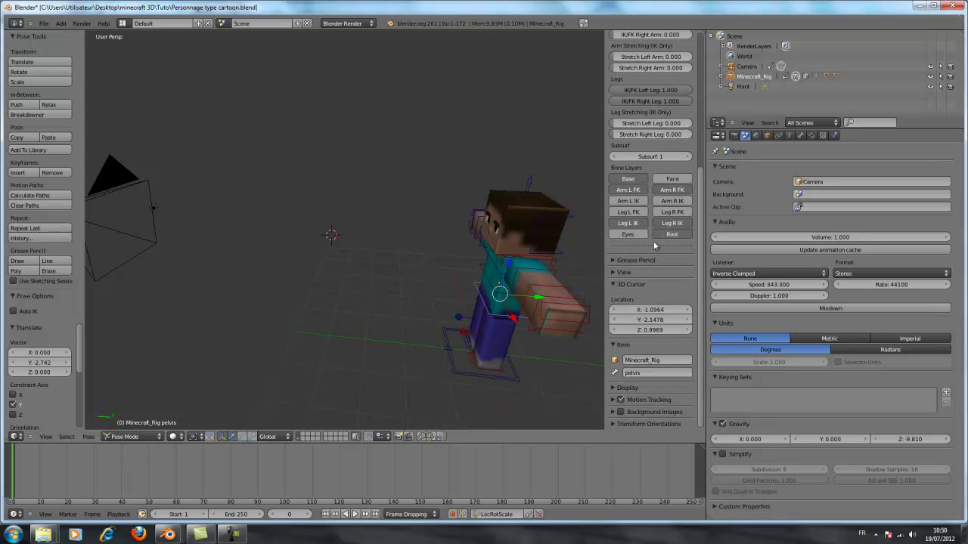
click(679, 179)
middle_drag(427, 239, 536, 252)
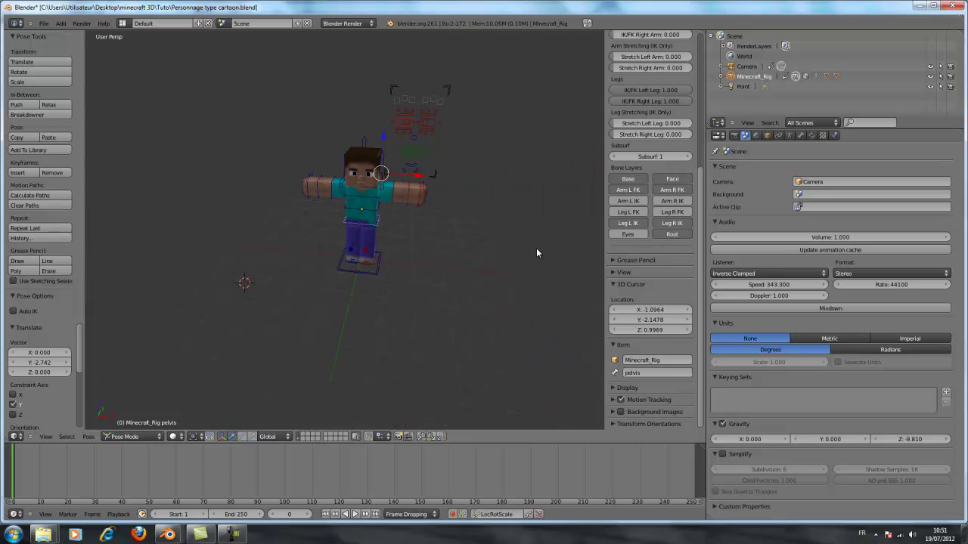
- Move the face_rig bone 0.325 along the X axis, farther from the character's head
right_click(392, 94)
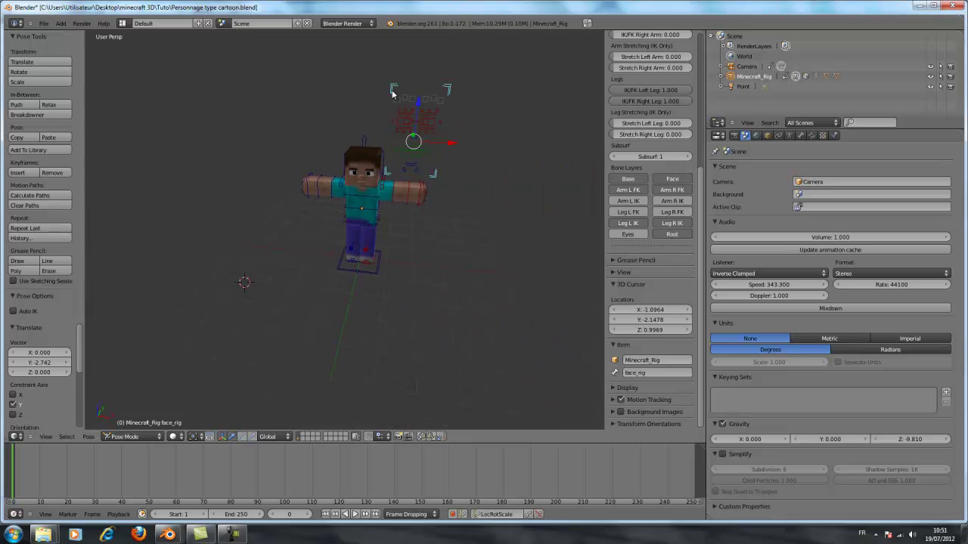
key(g)
key(x)
click(468, 155)
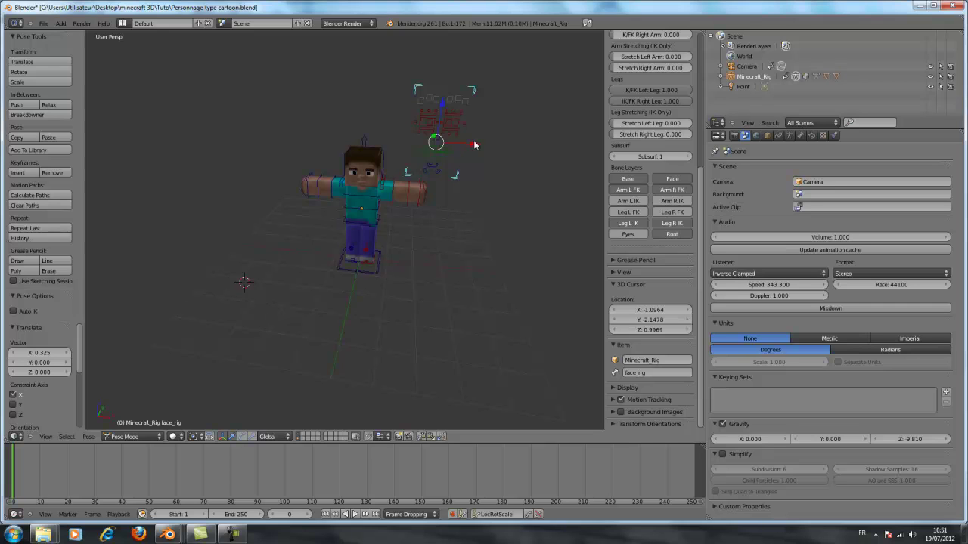
- Try moving the whole character along the Y axis toward the camera with the root bone
mouse_move(475, 190)
middle_down()
mouse_move(281, 199)
mouse_move(493, 212)
mouse_move(389, 182)
mouse_move(439, 171)
mouse_move(488, 184)
middle_up()
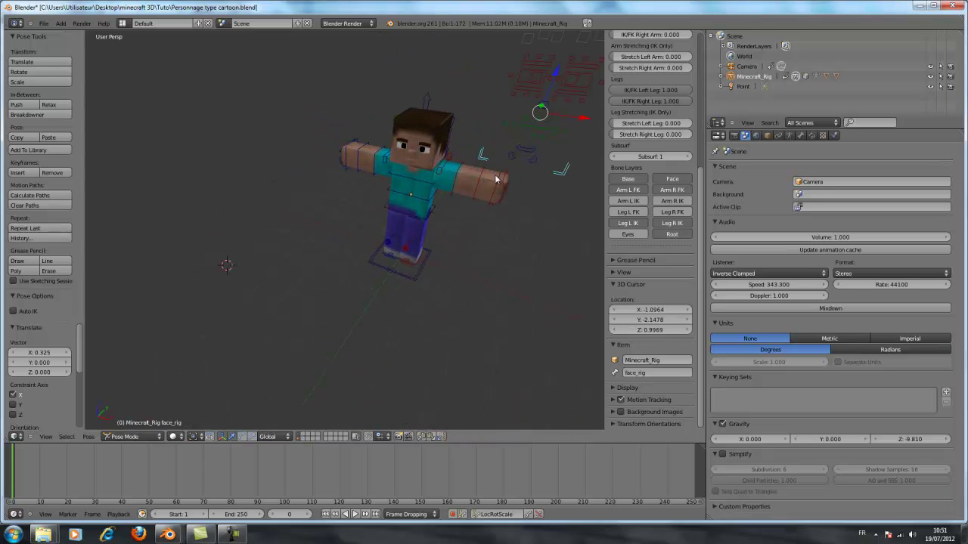
scroll(499, 178, up, 3)
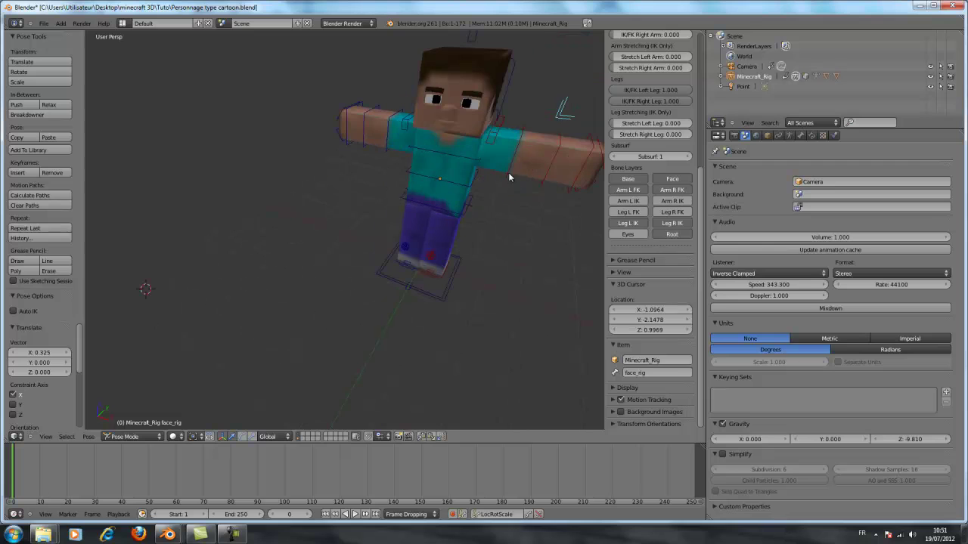
right_click(424, 291)
middle_drag(518, 285, 472, 287)
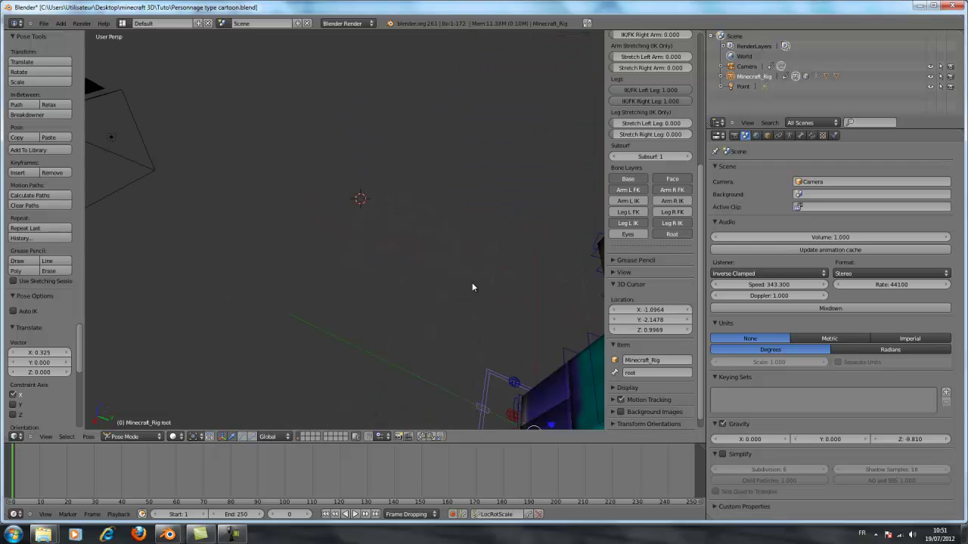
scroll(491, 349, down, 3)
middle_drag(491, 365, 406, 335)
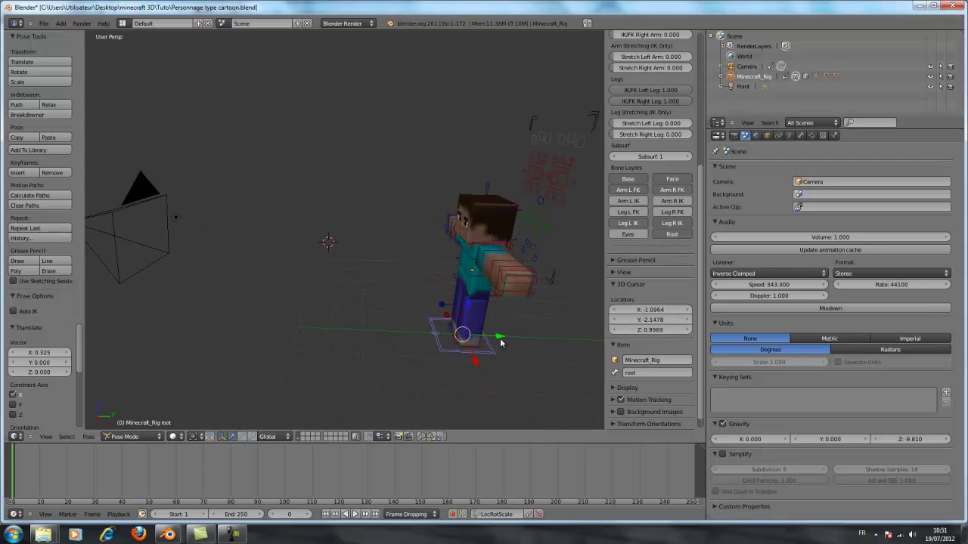
drag(502, 341, 304, 315)
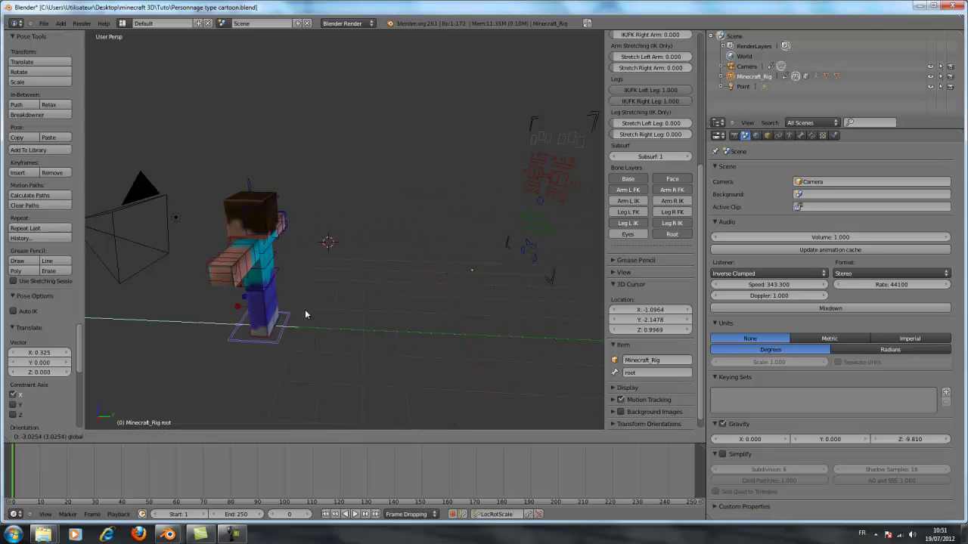
right_click(309, 316)
- Select the fk_upper_arm.L bone, switch the manipulator to rotation, and try rotating the left arm
middle_drag(410, 321, 520, 340)
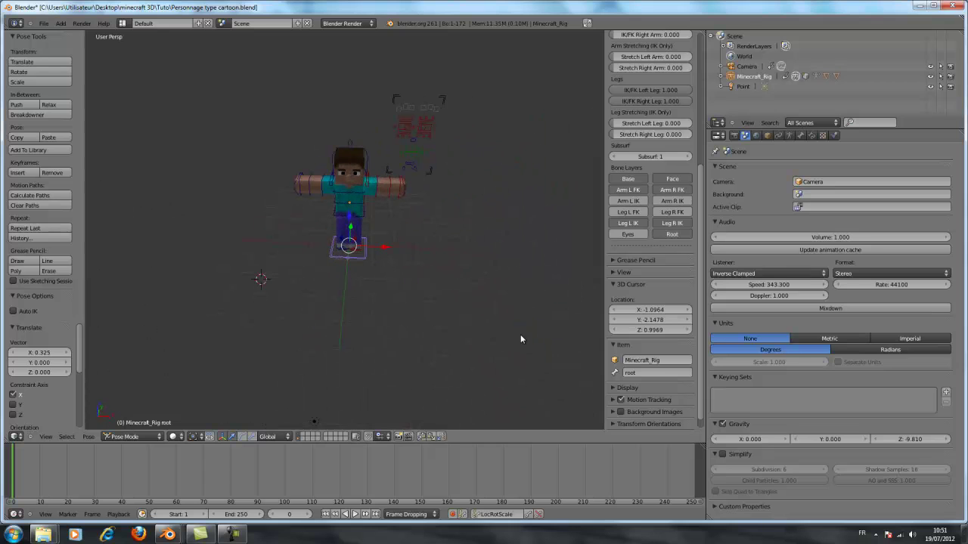
right_click(377, 188)
scroll(471, 222, up, 4)
scroll(497, 222, up, 3)
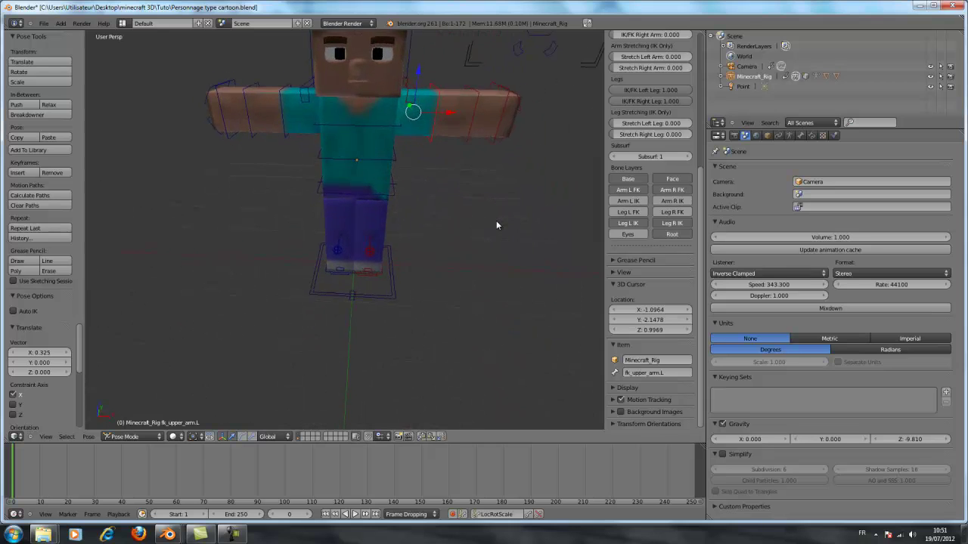
middle_drag(508, 219, 412, 272)
scroll(426, 263, up, 2)
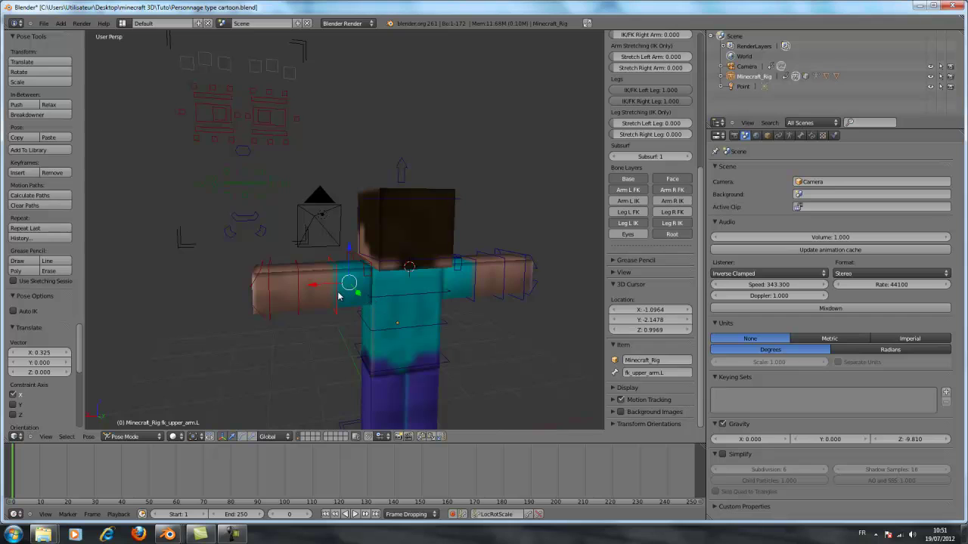
click(233, 437)
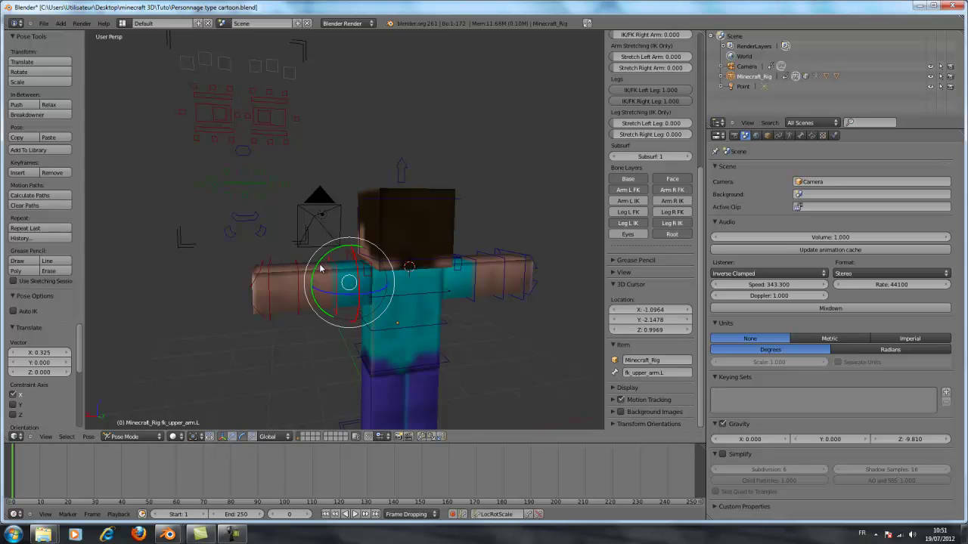
drag(320, 269, 264, 194)
- Bend the left forearm about 6.47° around the Y axis and select the hand_top.L bone
right_click(294, 281)
click(290, 274)
right_click(272, 282)
right_click(256, 277)
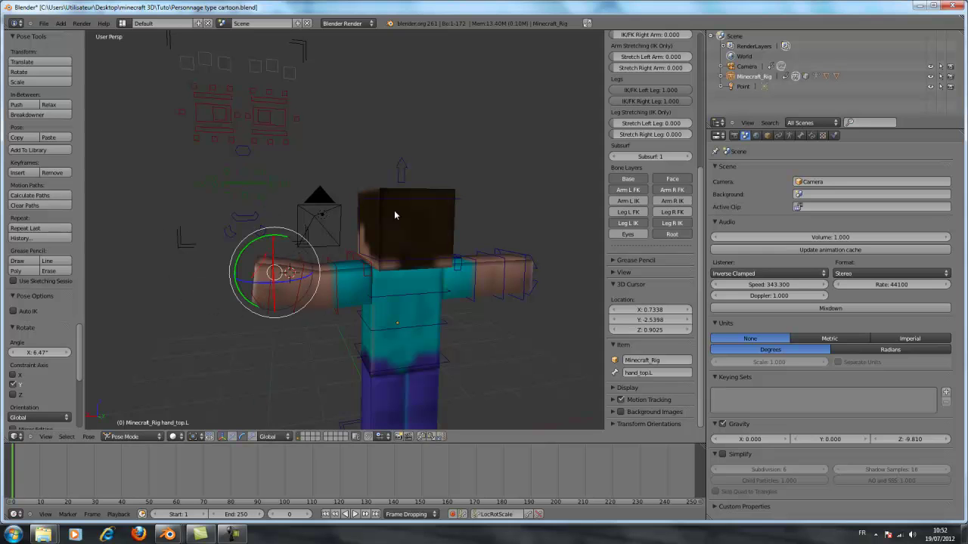
- Select the head bone of Minecraft_Rig in Pose Mode and try rotating the head
middle_drag(394, 210, 515, 242)
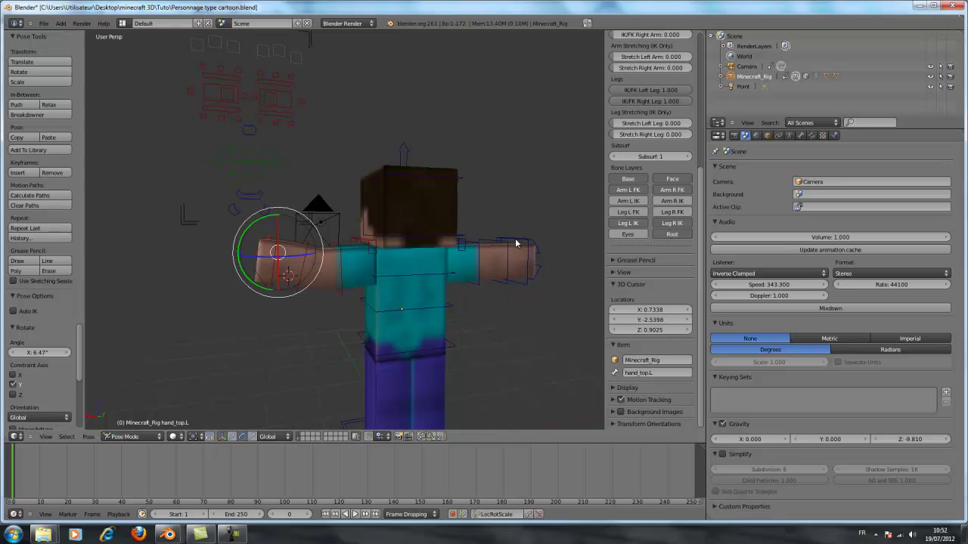
right_click(409, 230)
middle_drag(410, 230, 597, 264)
drag(402, 175, 446, 133)
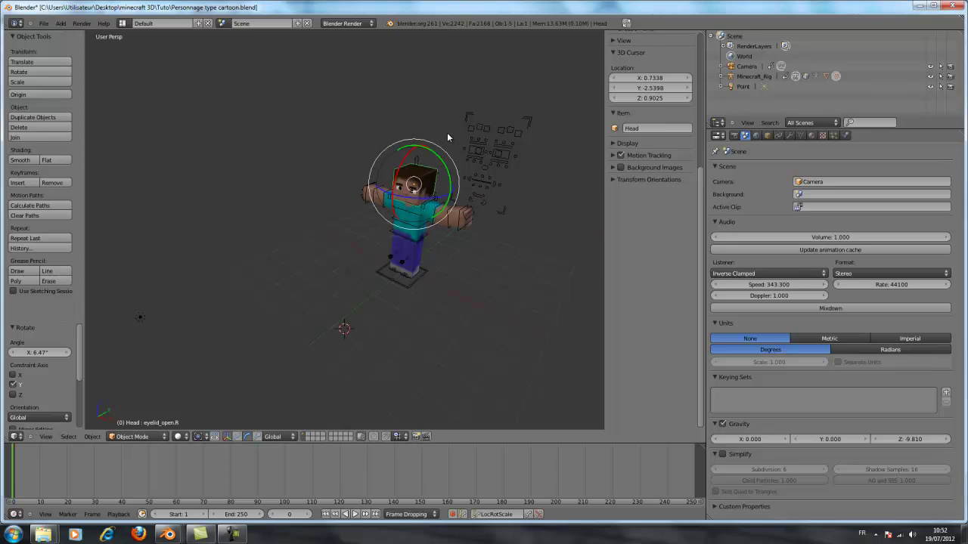
scroll(447, 132, up, 3)
middle_drag(447, 133, 493, 188)
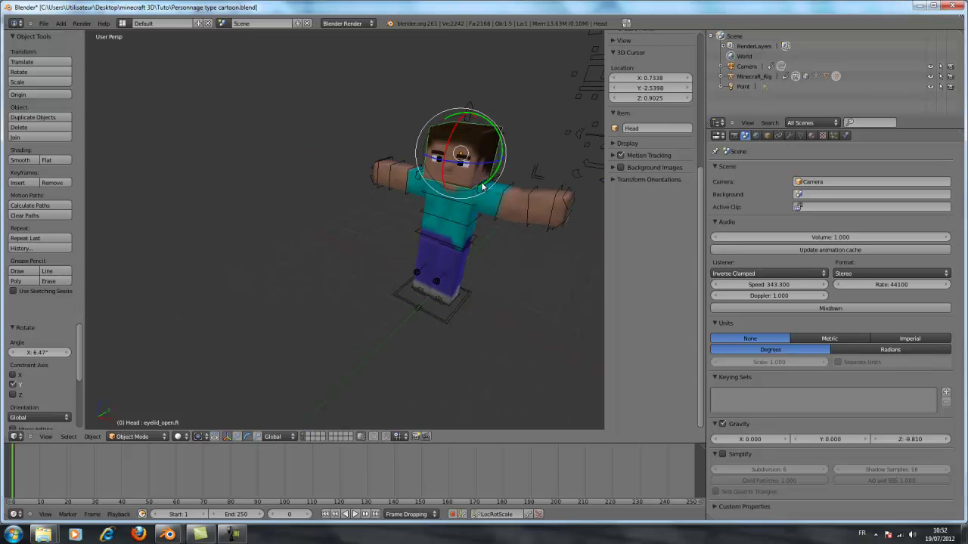
right_click(482, 187)
key(ctrl+Tab)
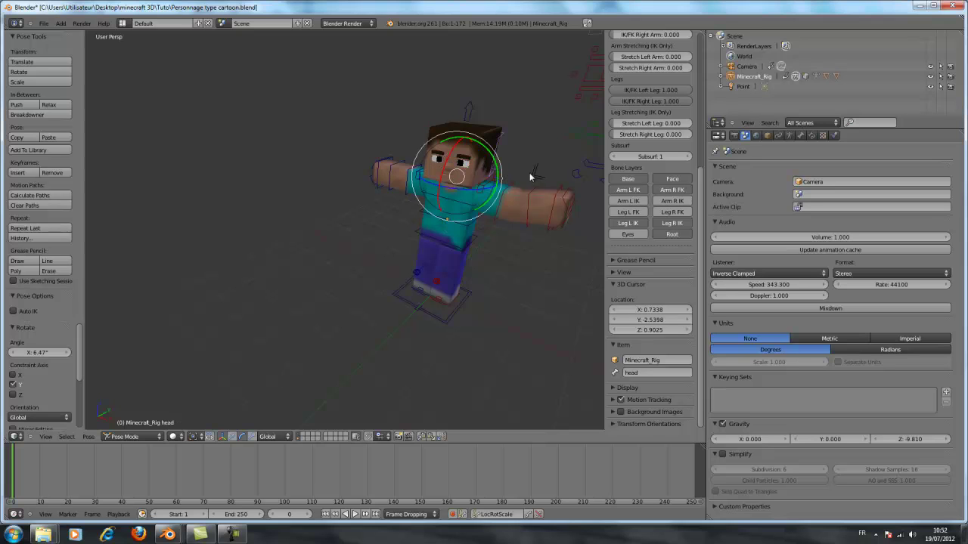
middle_drag(530, 177, 442, 194)
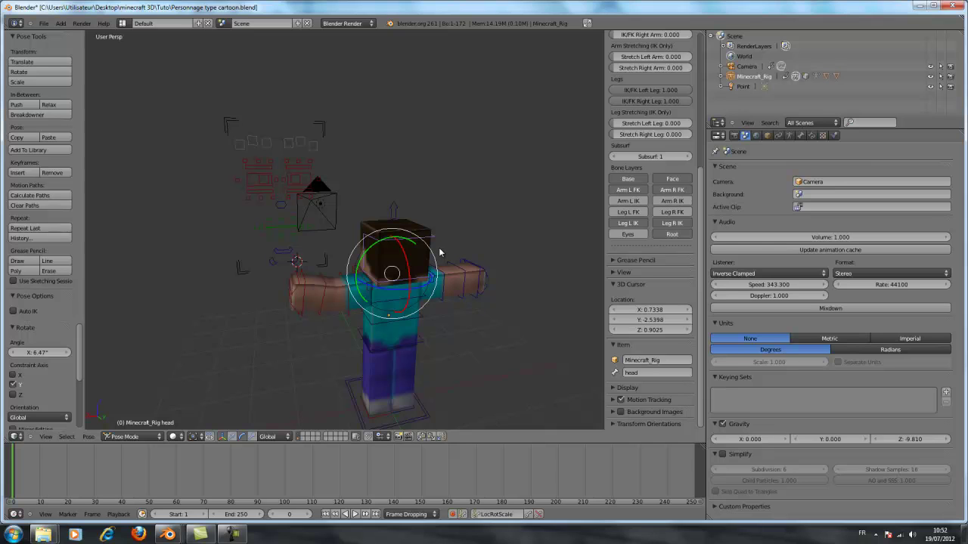
mouse_move(411, 277)
mouse_down()
mouse_move(396, 243)
mouse_move(421, 302)
mouse_move(416, 269)
mouse_up()
- Select the left shoulder bone fk_shoulder.L, and try rotating the chest bone
right_click(368, 286)
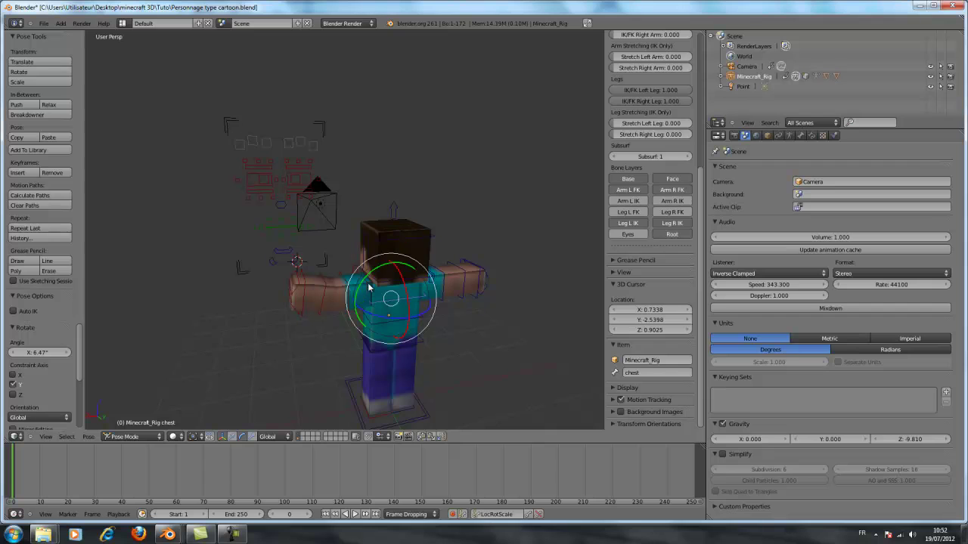
mouse_move(349, 276)
mouse_down()
mouse_move(341, 325)
mouse_move(348, 277)
mouse_up()
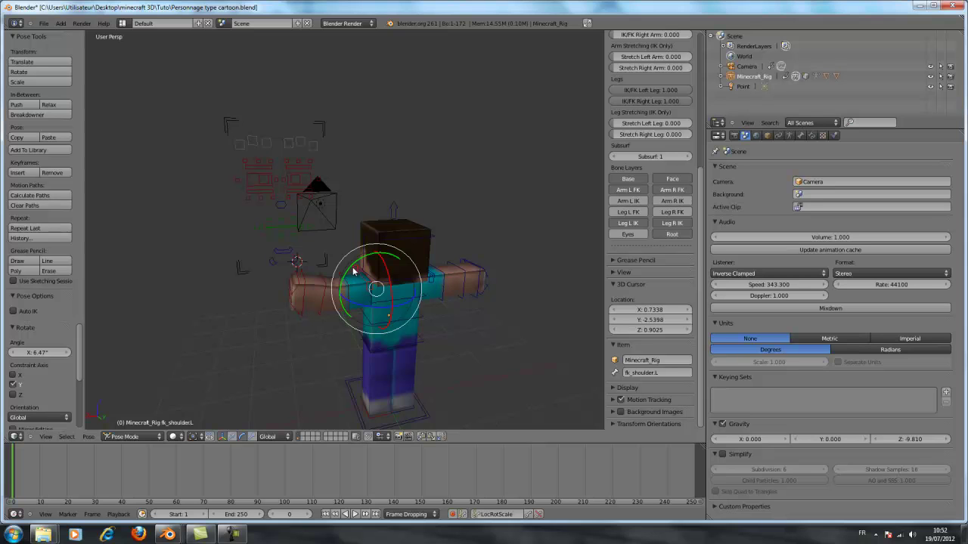
middle_drag(385, 294, 464, 282)
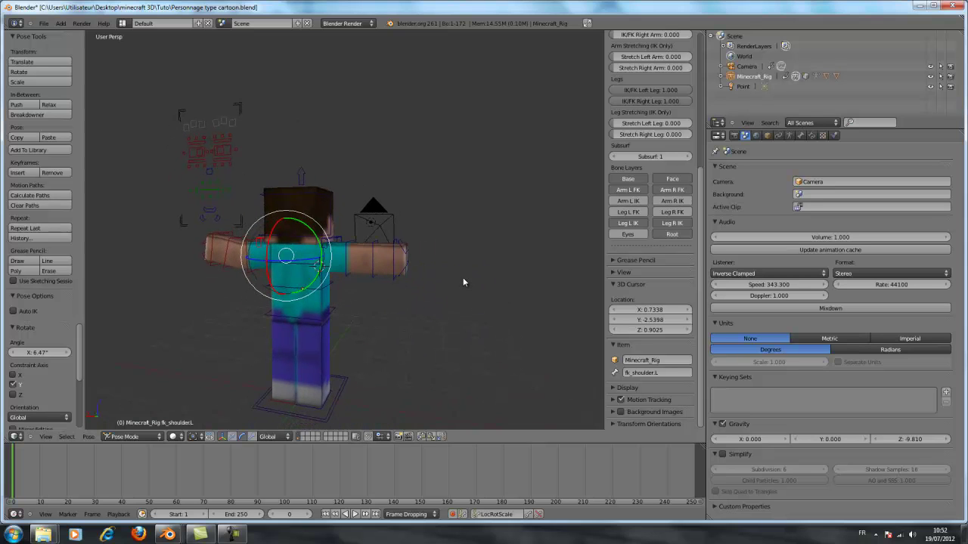
right_click(300, 267)
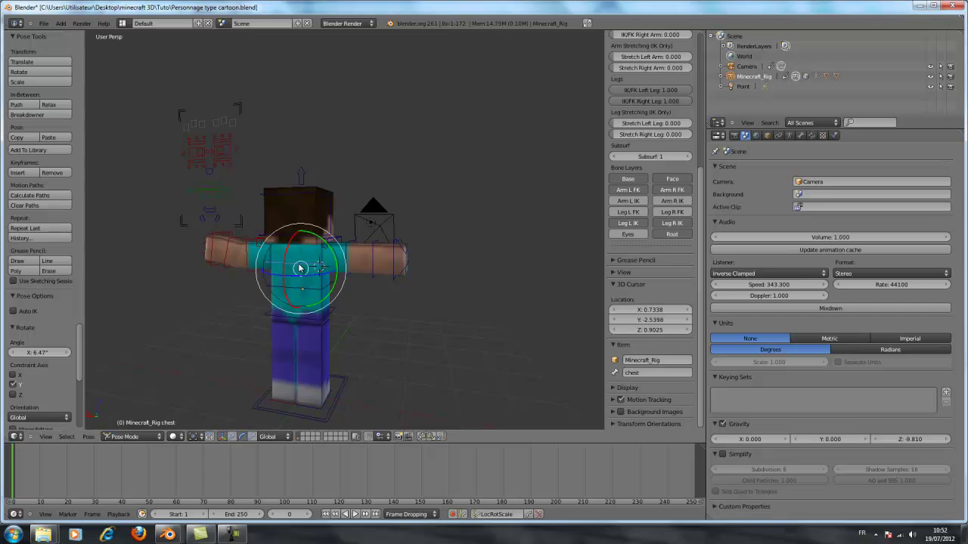
mouse_move(286, 269)
mouse_down()
mouse_move(282, 277)
mouse_move(294, 269)
mouse_up()
right_click(294, 269)
- Try rotating the body bone around the global X axis to lean the torso
right_click(292, 292)
key(r)
key(x)
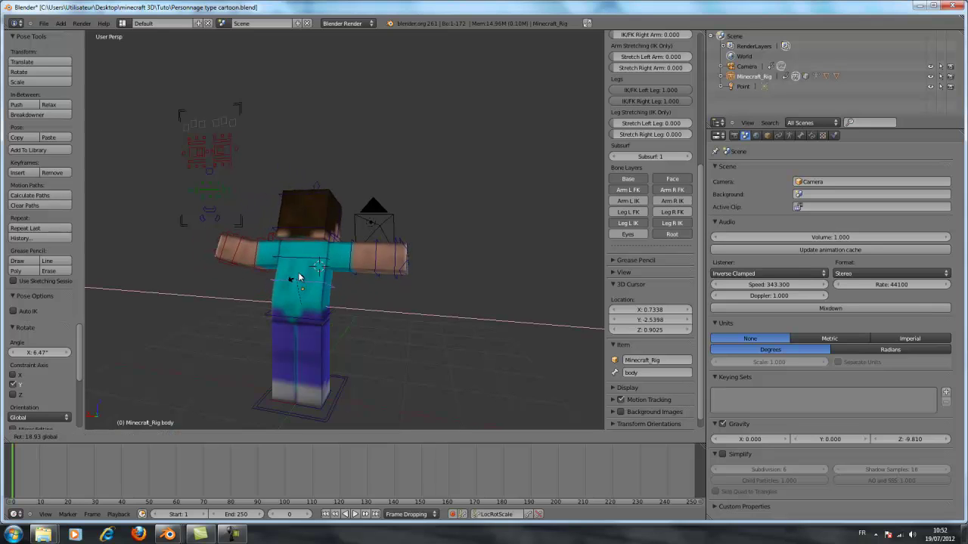
right_click(296, 281)
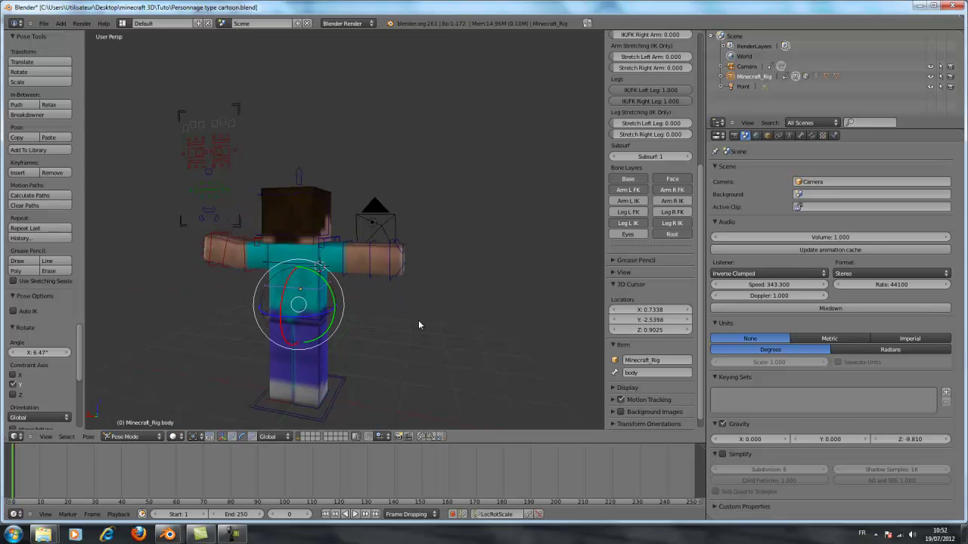
- Try rotating the pelvis bone around the global Y axis to tilt the hips
middle_drag(418, 320, 408, 244)
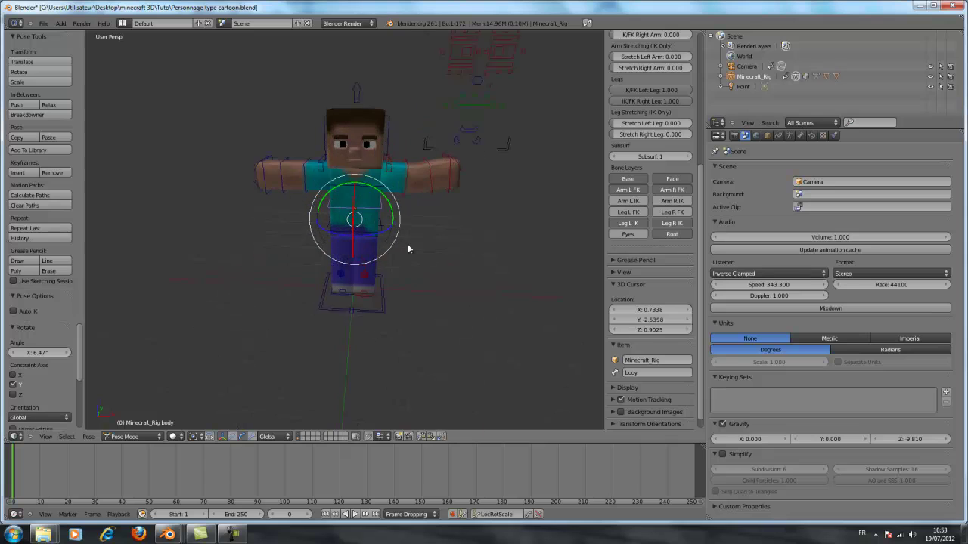
scroll(408, 249, up, 1)
right_click(371, 240)
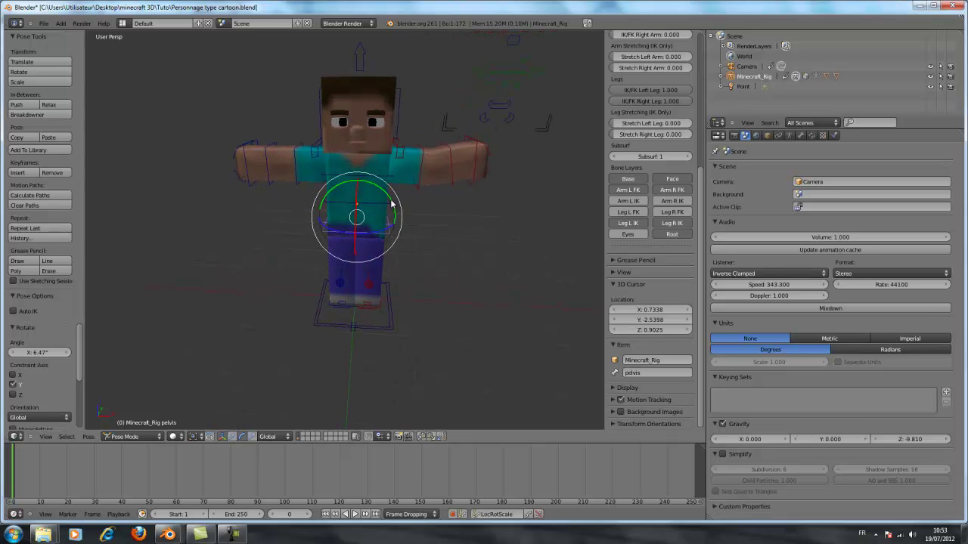
key(r)
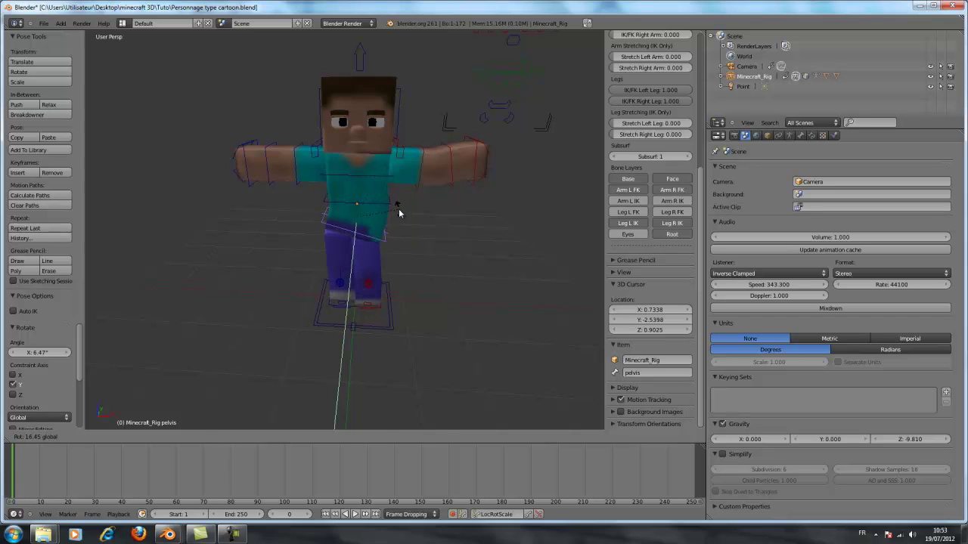
right_click(399, 209)
- Select the left foot control ik_foot_target.L and switch the manipulator to translation
right_click(374, 263)
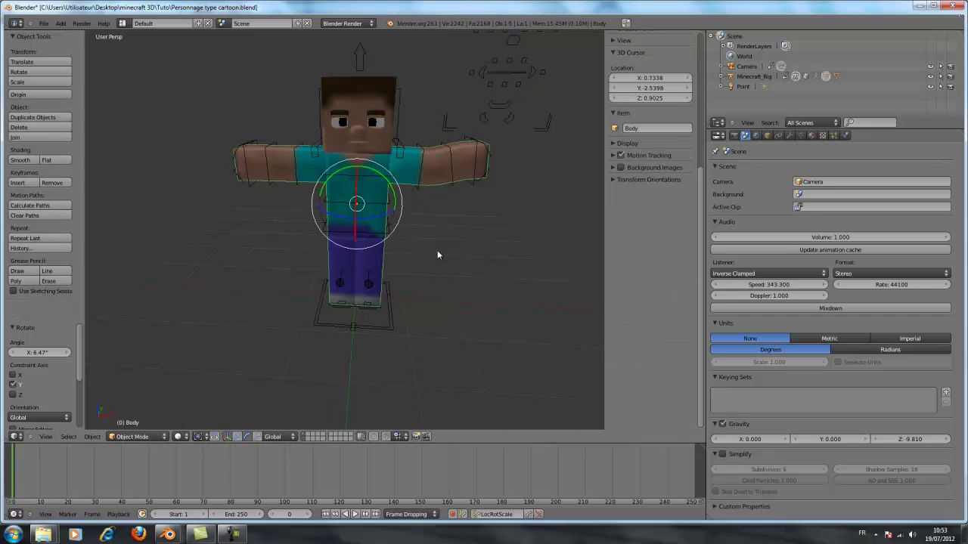
right_click(370, 290)
middle_drag(437, 291, 458, 288)
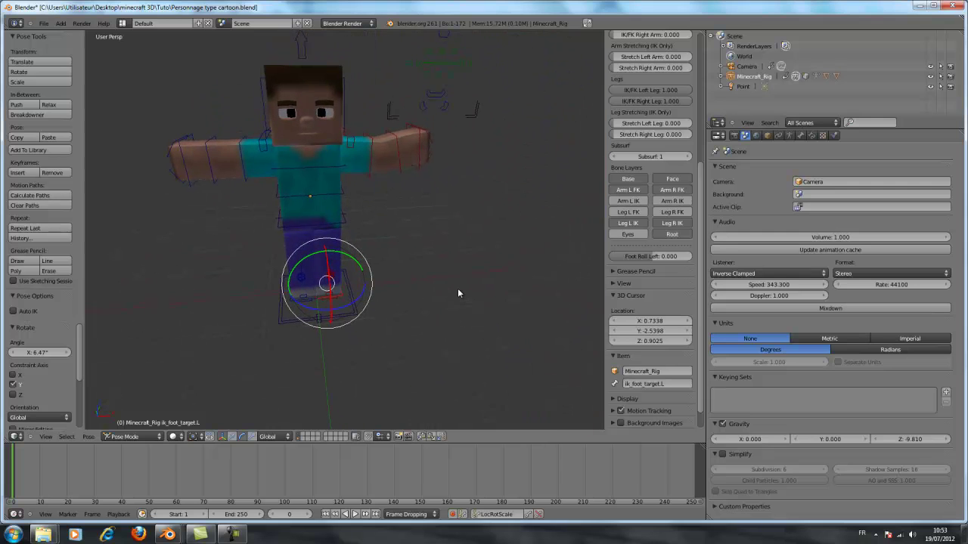
click(222, 437)
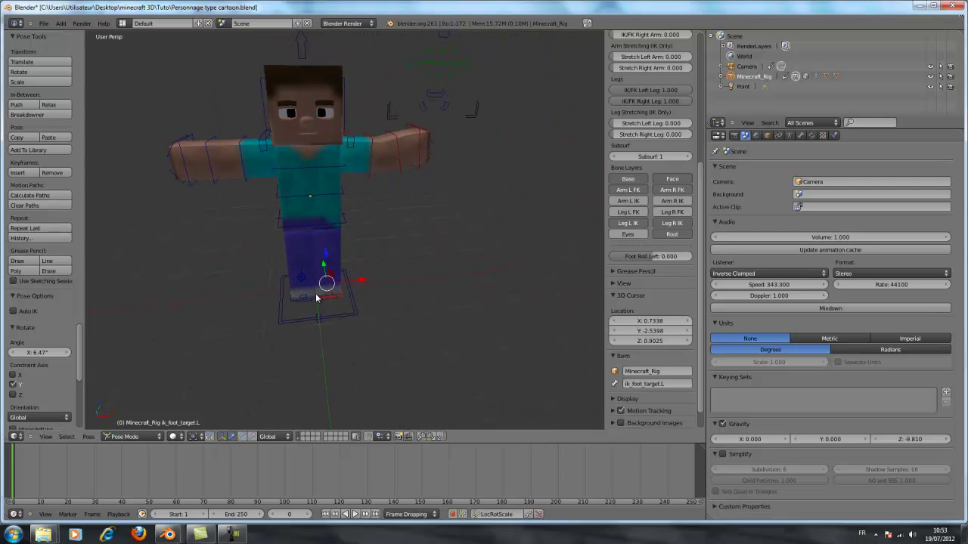
- Try moving ik_foot_target.L along the global Y axis to lift the left leg forward
middle_drag(369, 280, 292, 281)
scroll(292, 280, up, 1)
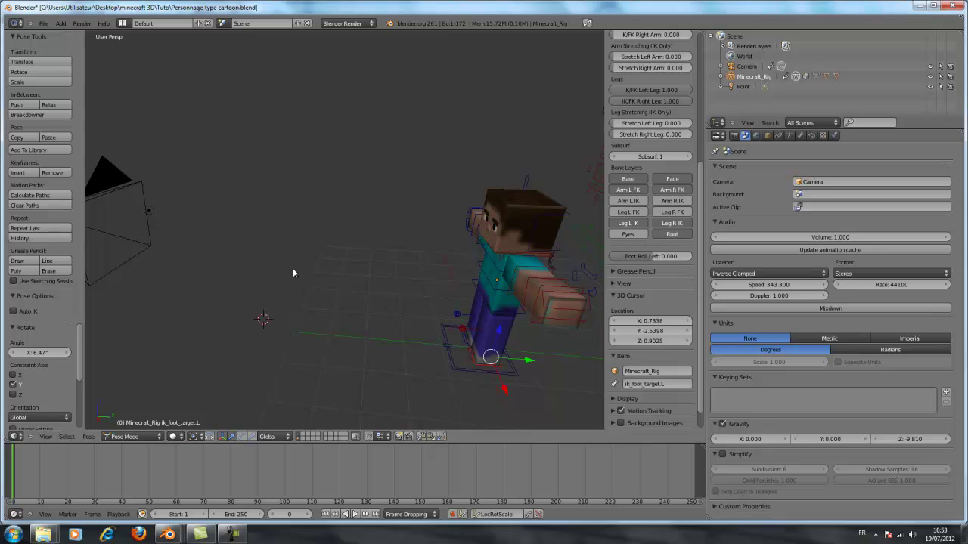
middle_drag(294, 273, 302, 280)
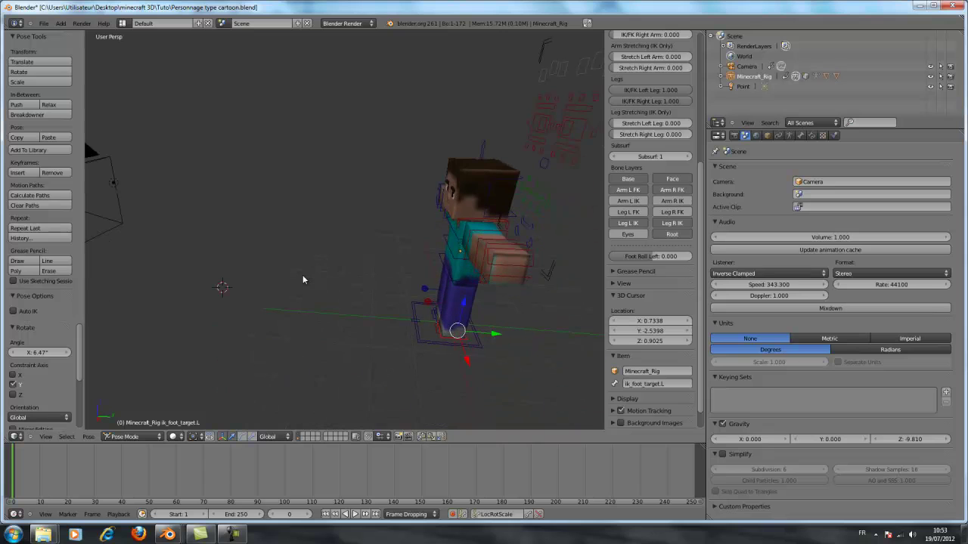
middle_drag(520, 349, 434, 335)
key(g)
key(y)
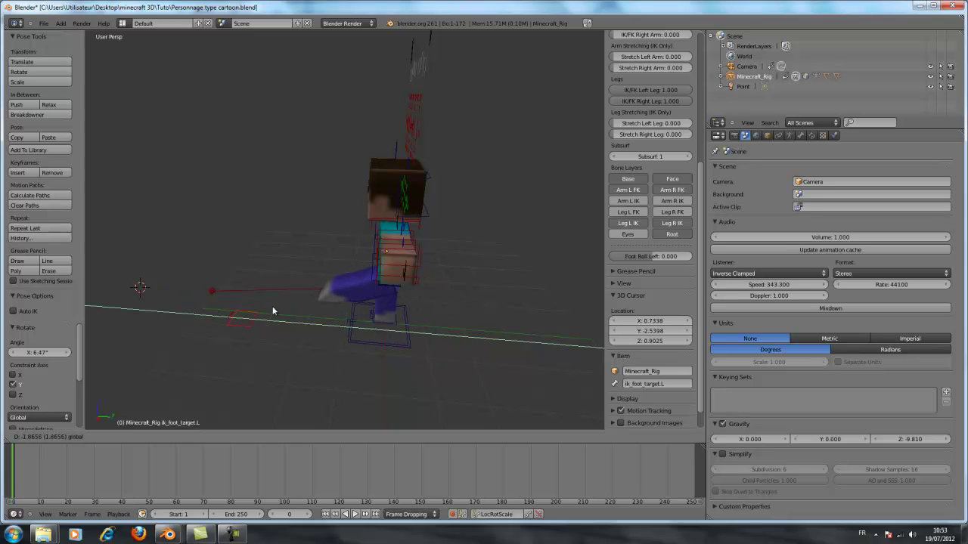
click(391, 328)
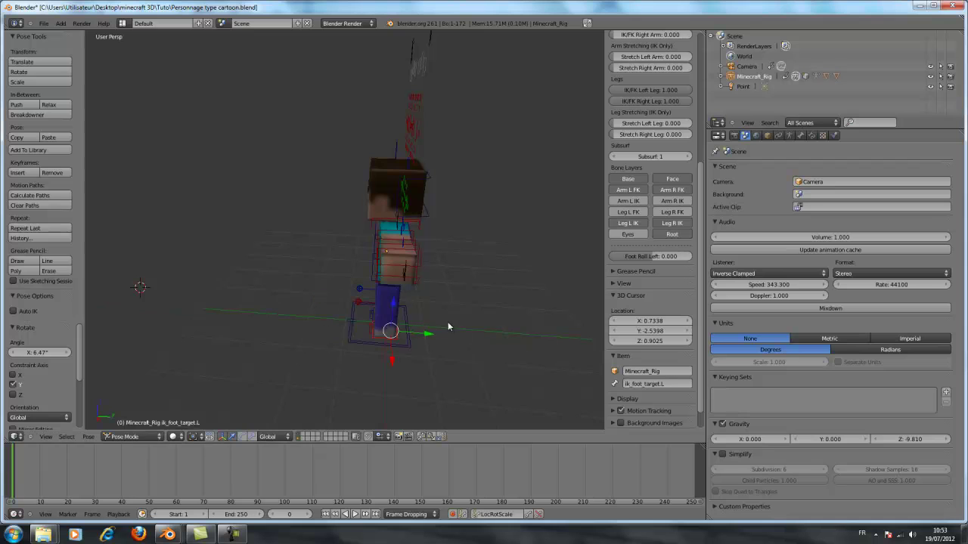
- Try moving the right foot control ik_foot_target.R along the global Y axis to swing the right leg
middle_drag(447, 321, 409, 299)
right_click(360, 303)
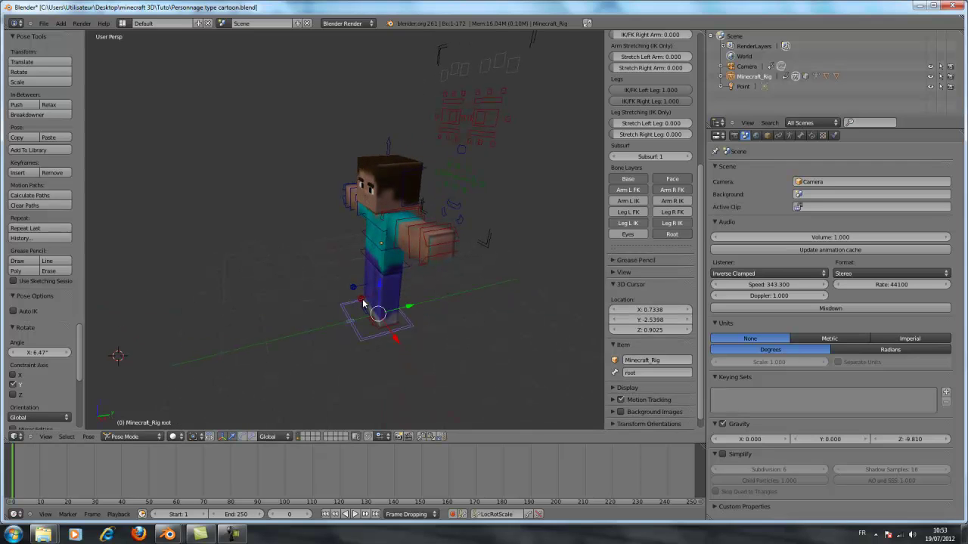
right_click(369, 315)
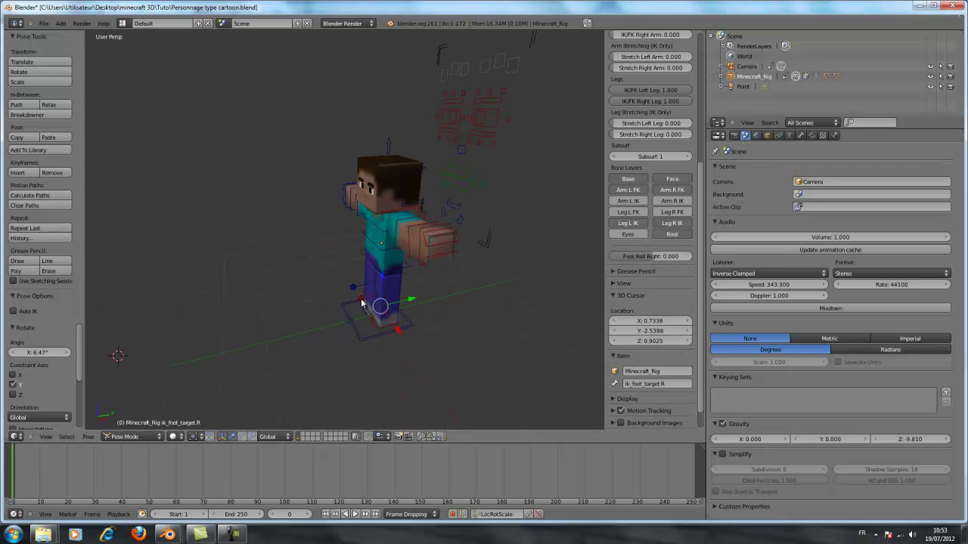
key(g)
key(y)
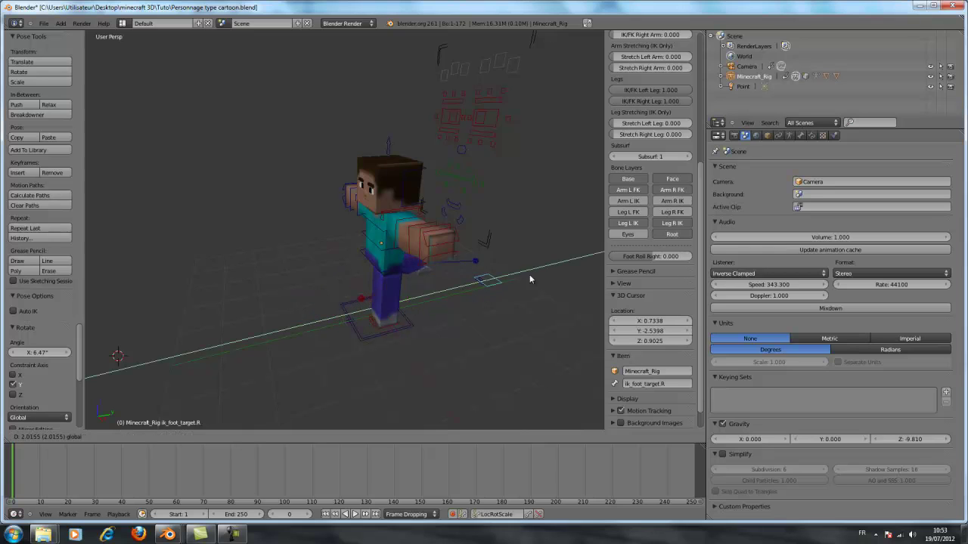
right_click(403, 307)
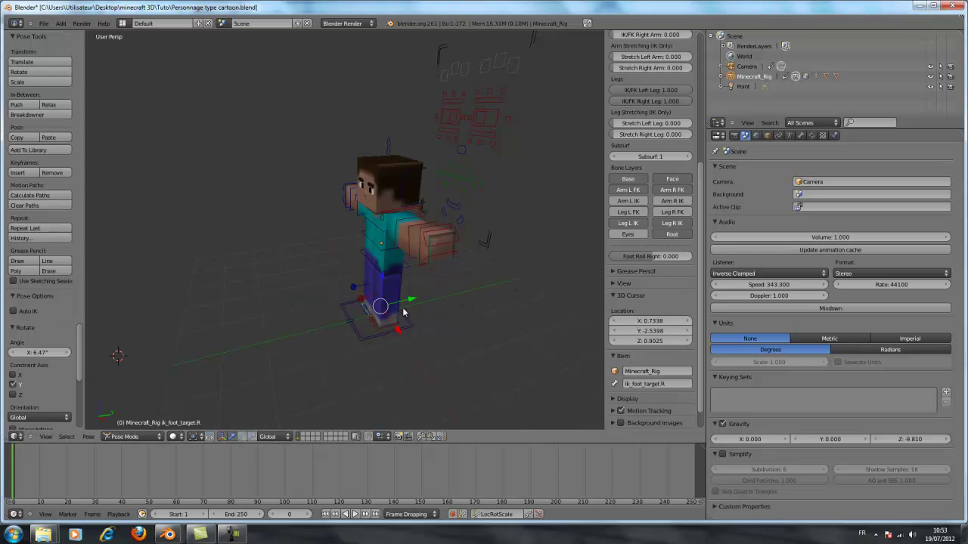
- Raise the left knee target ik_knee.L along the global Z axis to about the height of the lower torso
right_click(361, 303)
right_click(361, 302)
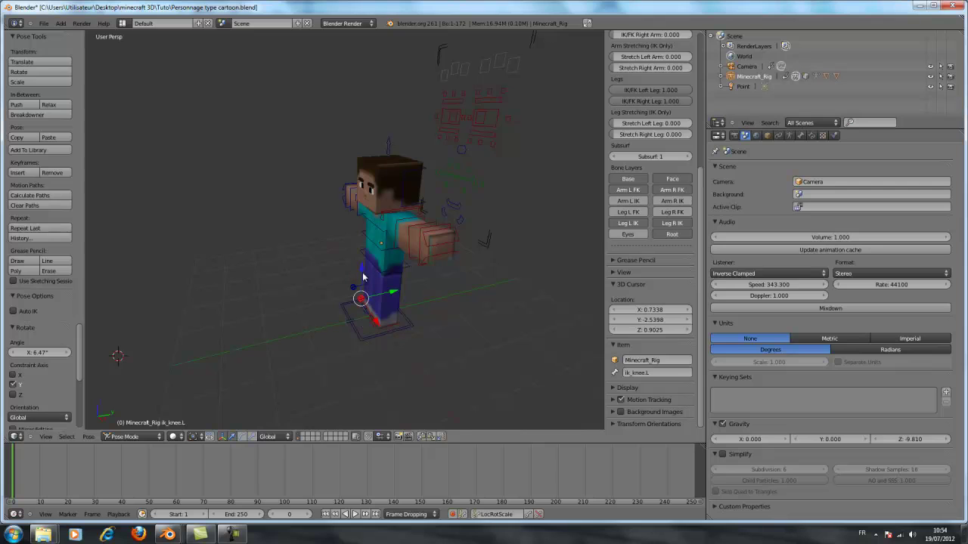
key(g)
key(z)
click(363, 231)
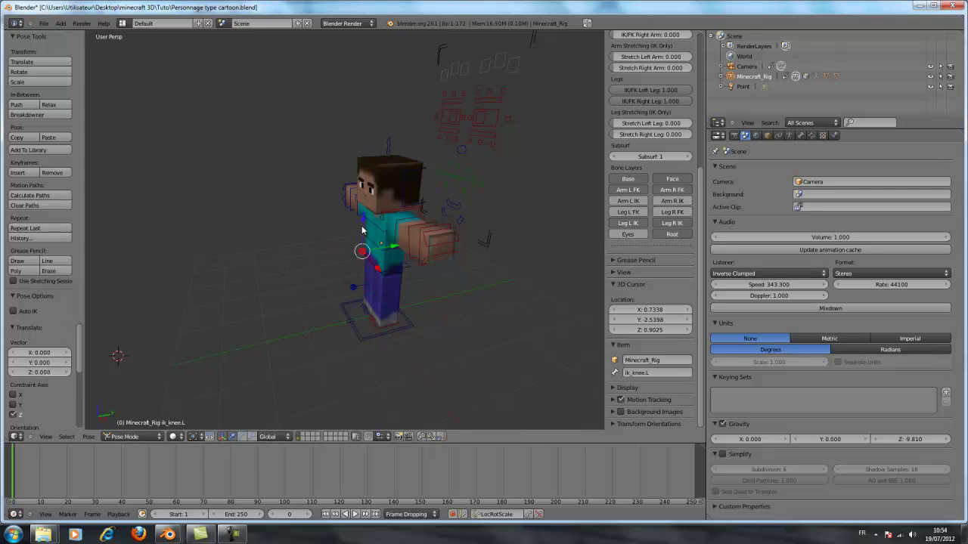
- Try moving ik_foot_target.L along the global Y axis to test the left leg's bend with the raised knee target
right_click(391, 322)
key(g)
key(y)
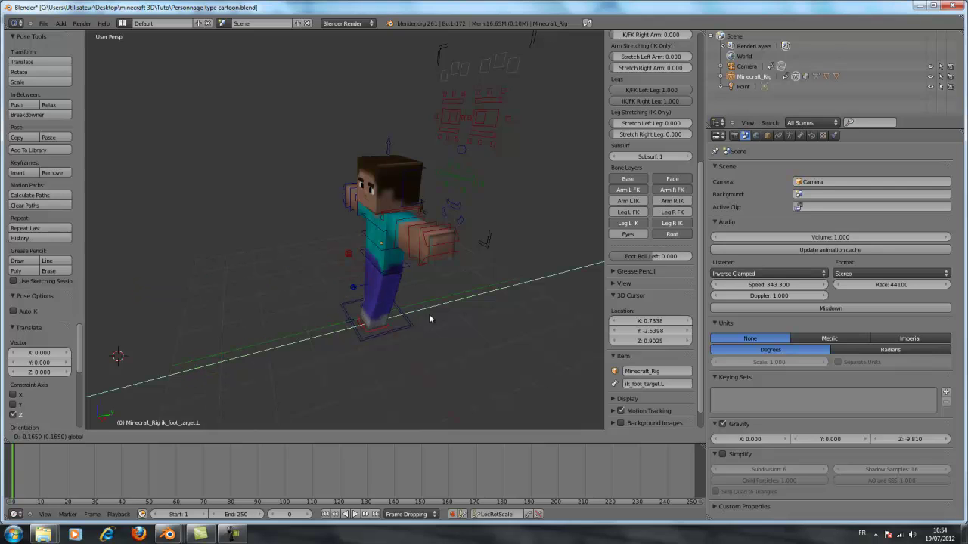
right_click(373, 328)
right_click(382, 303)
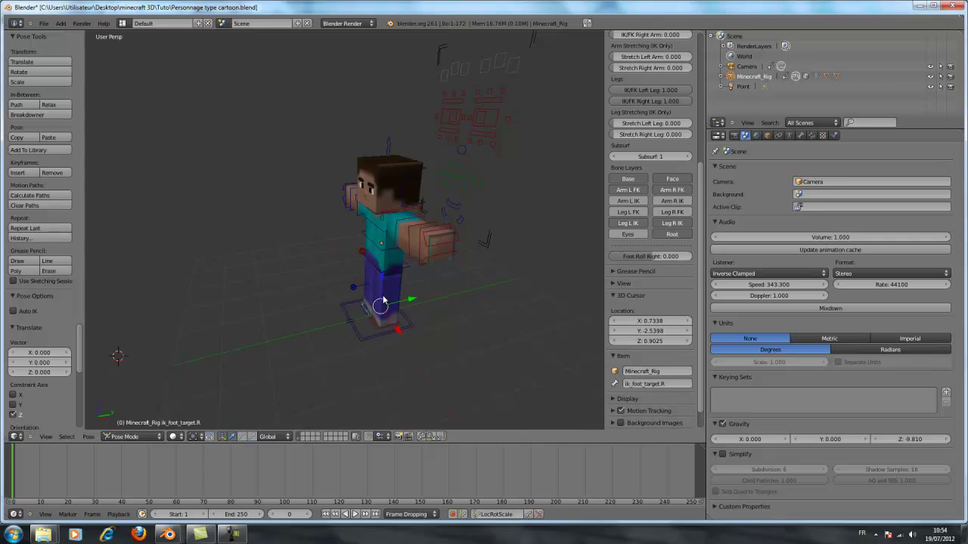
right_click(383, 302)
- Examine the character from the front and inspect the facial control board beside its head
middle_drag(402, 314, 549, 316)
scroll(545, 307, up, 4)
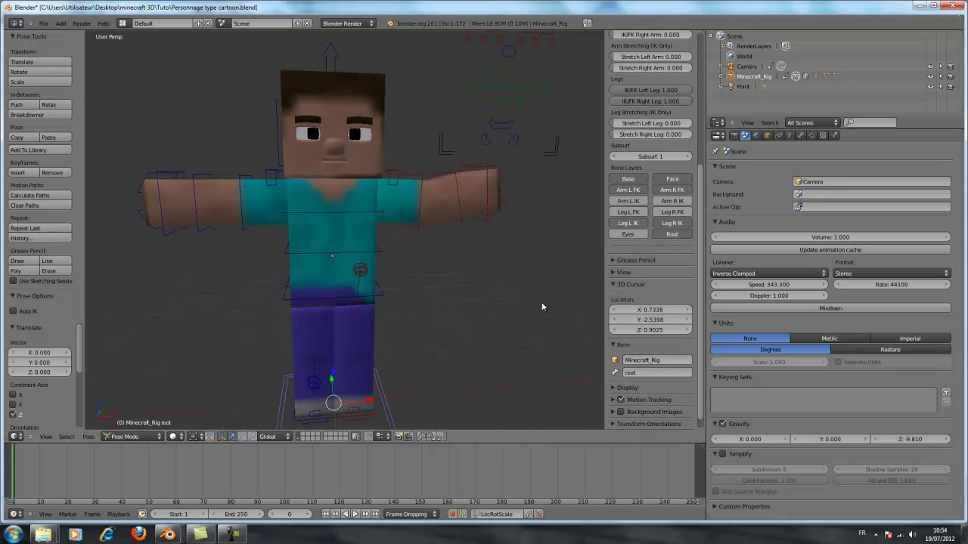
scroll(541, 301, down, 3)
scroll(540, 304, up, 3)
scroll(539, 305, up, 1)
key(super)
key(super)
middle_drag(493, 303, 469, 271)
scroll(454, 238, up, 5)
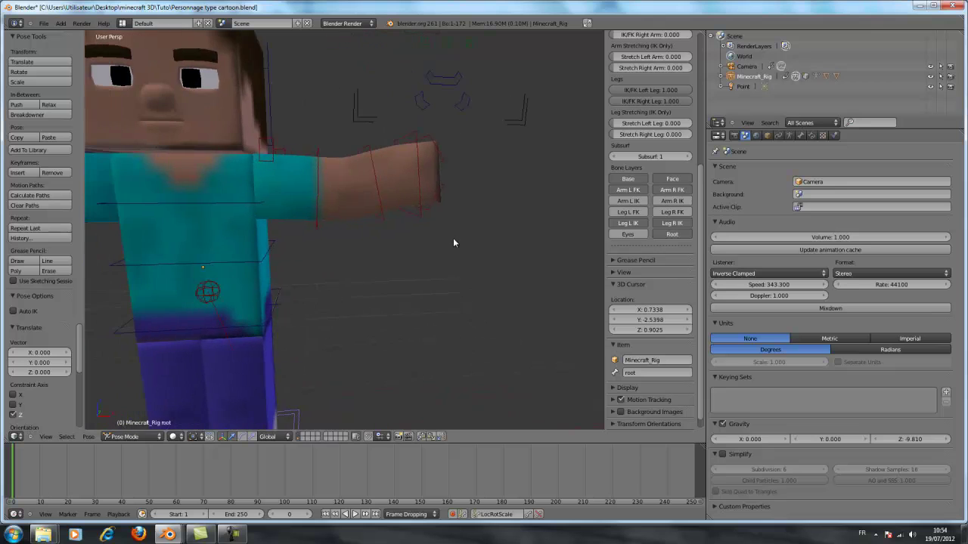
scroll(457, 239, down, 2)
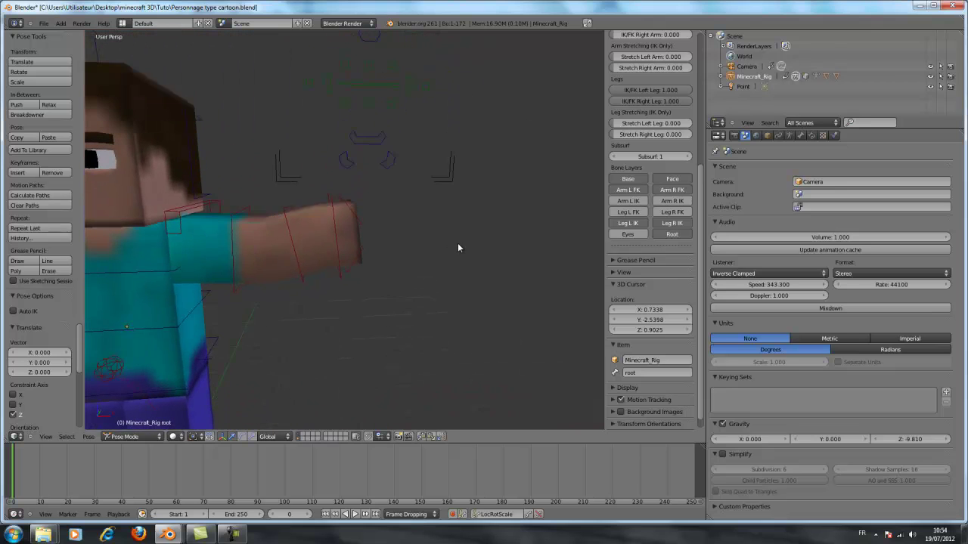
shift+scroll(458, 243, up, 4)
shift+scroll(452, 250, up, 3)
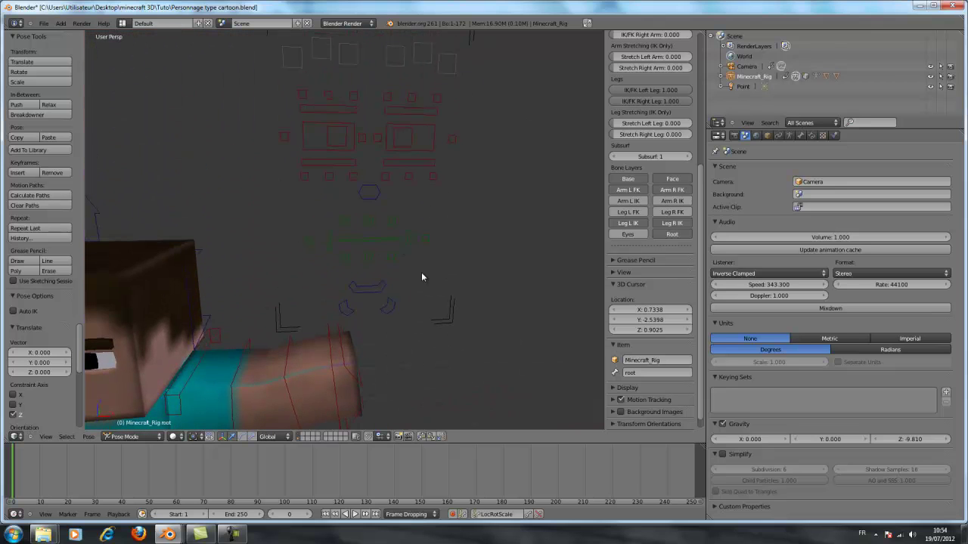
- Test the face_jaw_closed and face_jaw controls on the facial board by shifting them along the global Z axis
right_click(348, 312)
scroll(348, 316, down, 2)
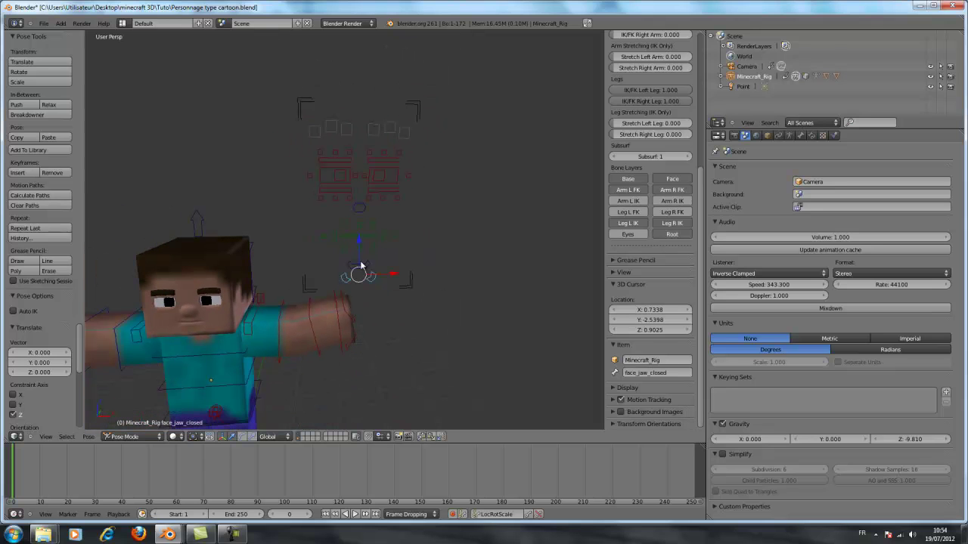
key(g)
key(z)
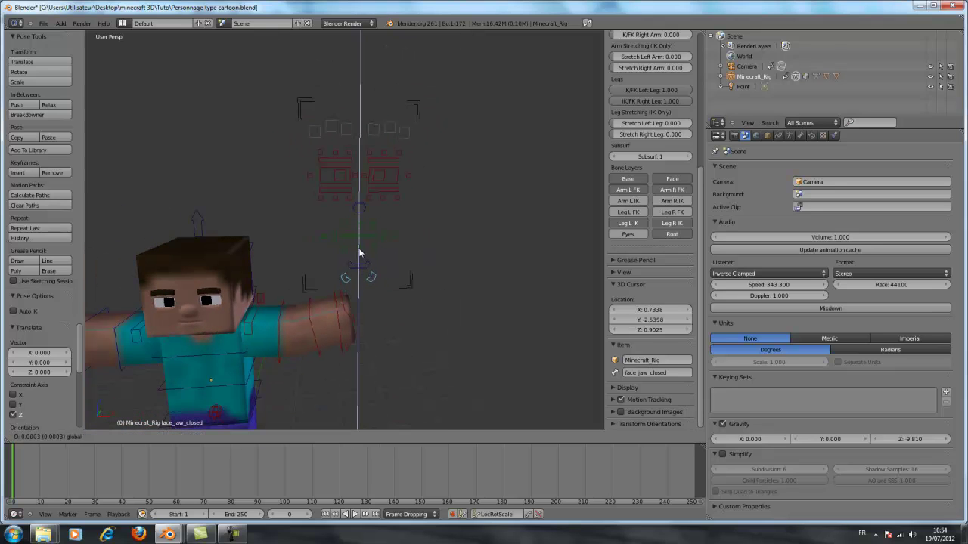
click(359, 251)
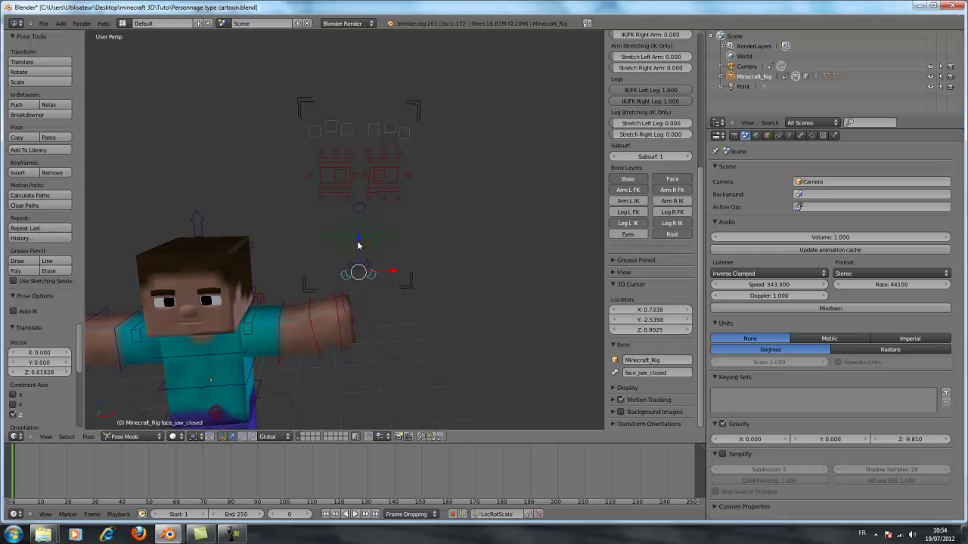
drag(359, 245, 363, 315)
right_click(355, 268)
mouse_move(359, 240)
mouse_down()
mouse_move(361, 225)
mouse_move(366, 316)
mouse_move(362, 155)
mouse_move(369, 250)
mouse_move(369, 241)
mouse_up()
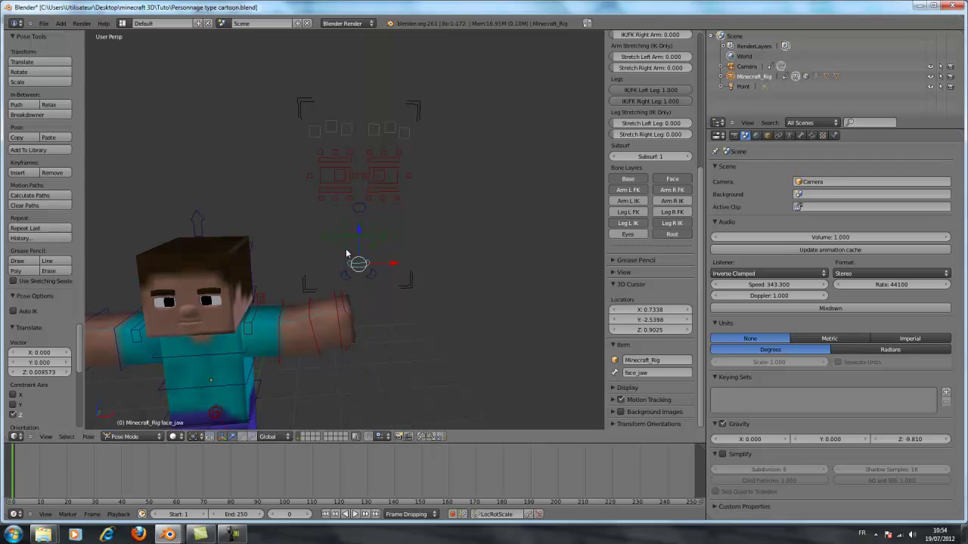
- Try lowering the single lip_bottom.R control along the global Z axis to pull down one side of the lip
right_click(345, 248)
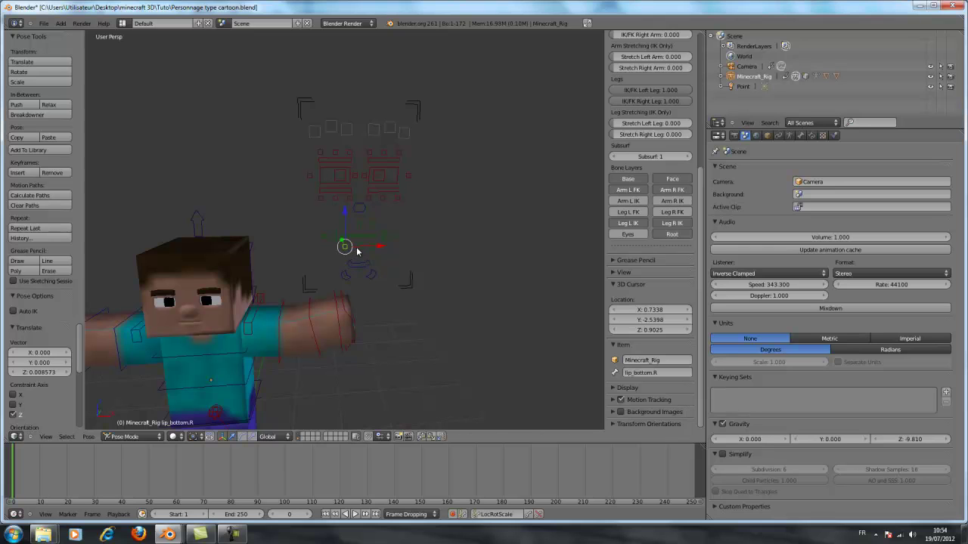
key(g)
key(z)
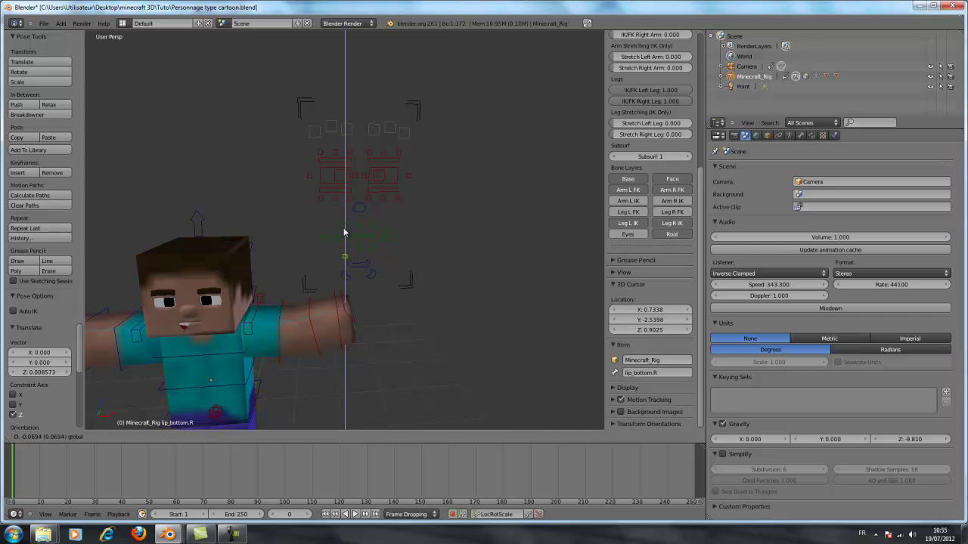
key(Escape)
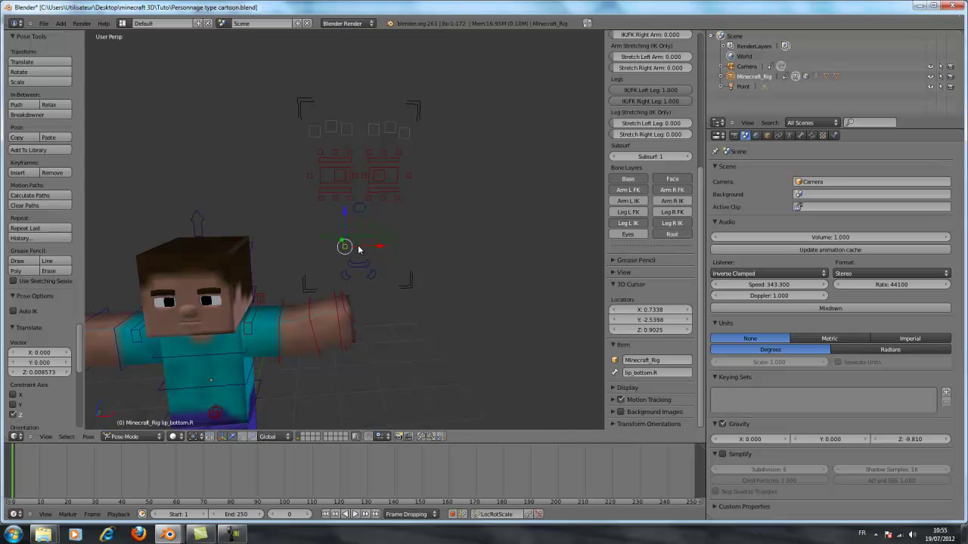
- Move the three bottom lip controls together by -0.03269 along the global Z axis
right_click(359, 250)
key(g)
key(z)
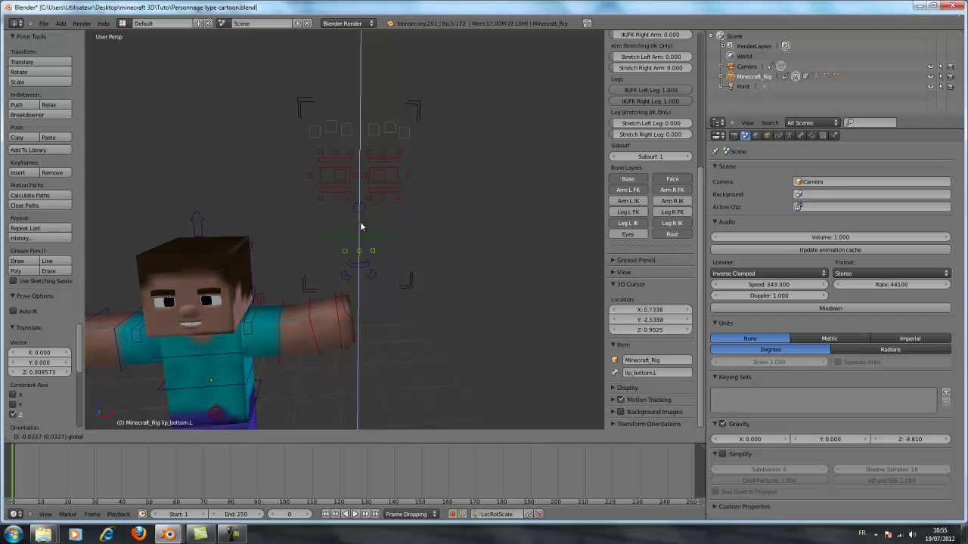
click(361, 226)
- Move the three top lip controls together by 0.02099 along the global Z axis to part the lips
right_click(344, 229)
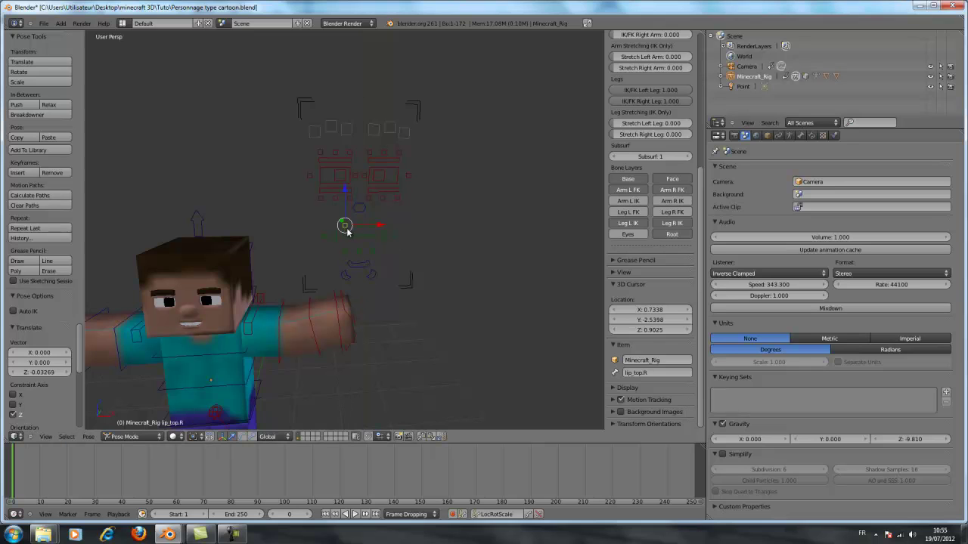
right_click(372, 225)
key(g)
key(z)
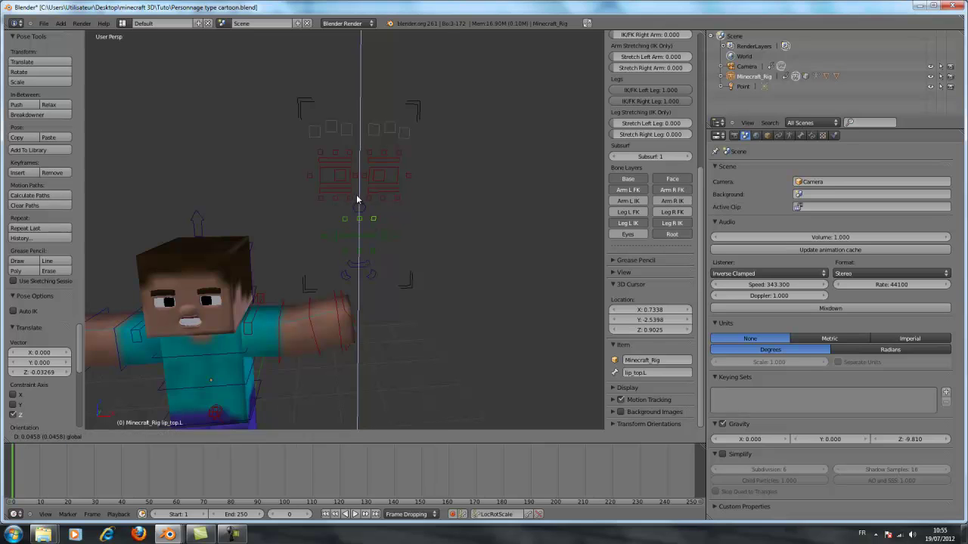
click(356, 203)
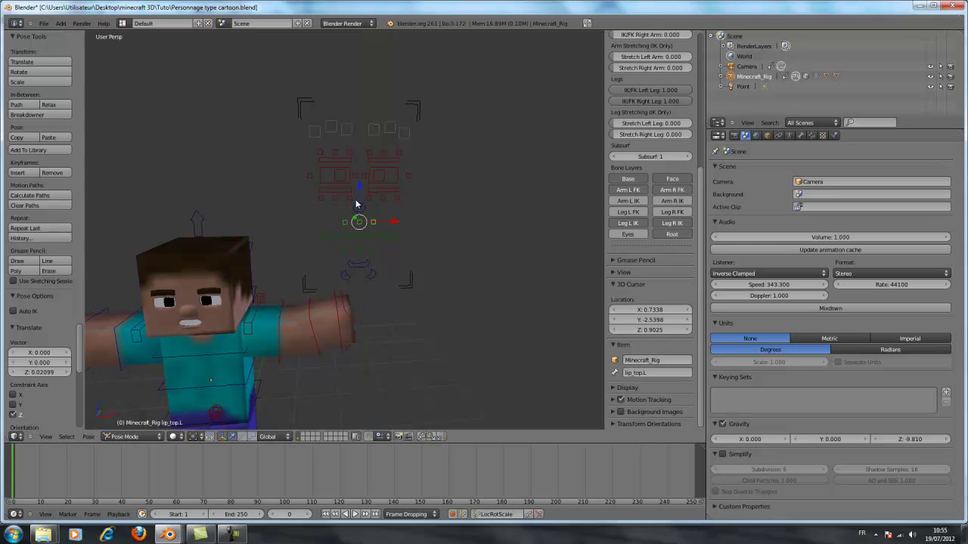
- Move the controls at both outer corners of the mouth together along the global Z axis
right_click(325, 236)
right_click(394, 239)
key(g)
key(z)
click(360, 206)
- Move the mouth.R control 0.04563 along the global X axis toward the centre of the mouth
right_click(334, 237)
key(g)
key(x)
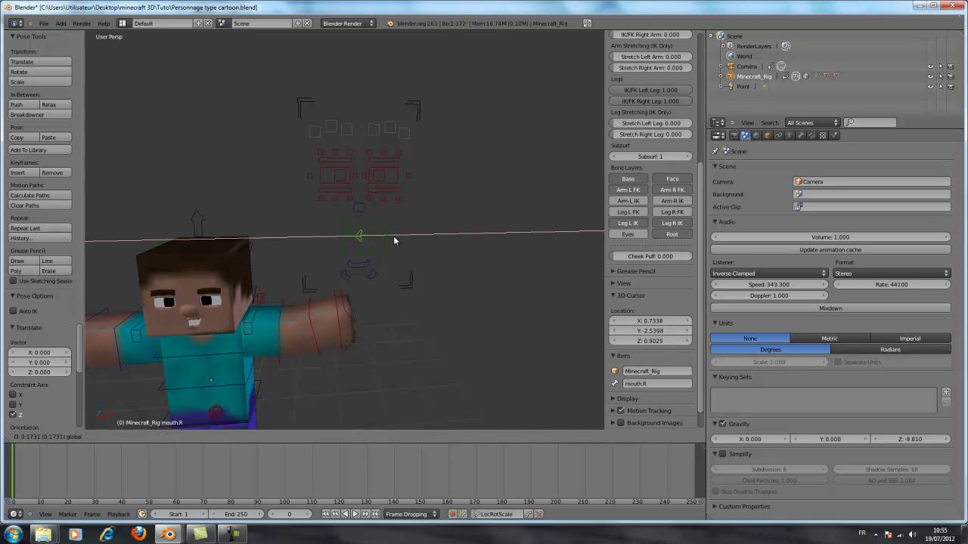
right_click(356, 240)
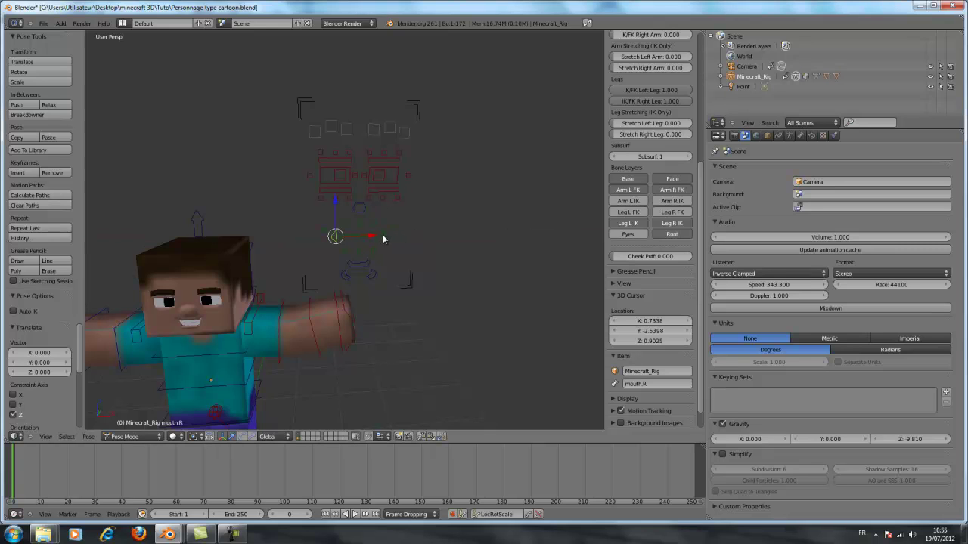
key(g)
key(x)
click(378, 240)
- Try shifting the central mouth control sideways along the global X axis
right_click(379, 238)
key(g)
key(x)
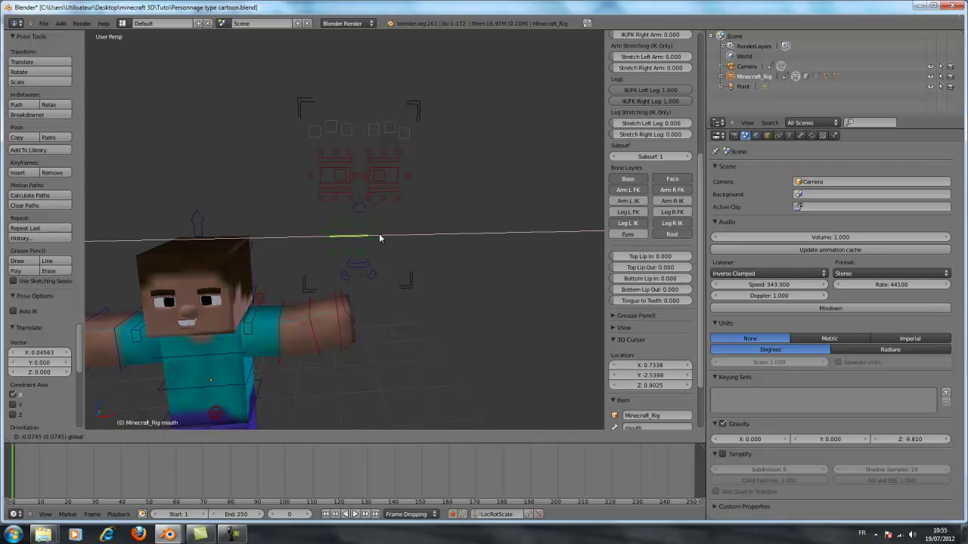
right_click(379, 237)
- Move the mouth.L control by -0.07945 along the global X axis to narrow the mouth
right_click(382, 239)
key(g)
key(x)
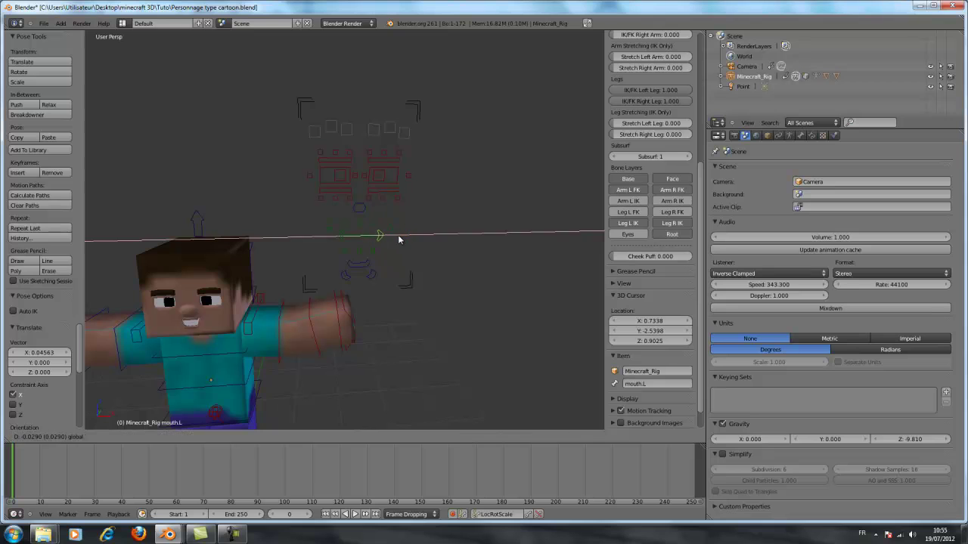
click(393, 239)
- Try moving the right eye control eye_ctrl.R sideways along the global X axis
middle_drag(395, 239, 286, 324)
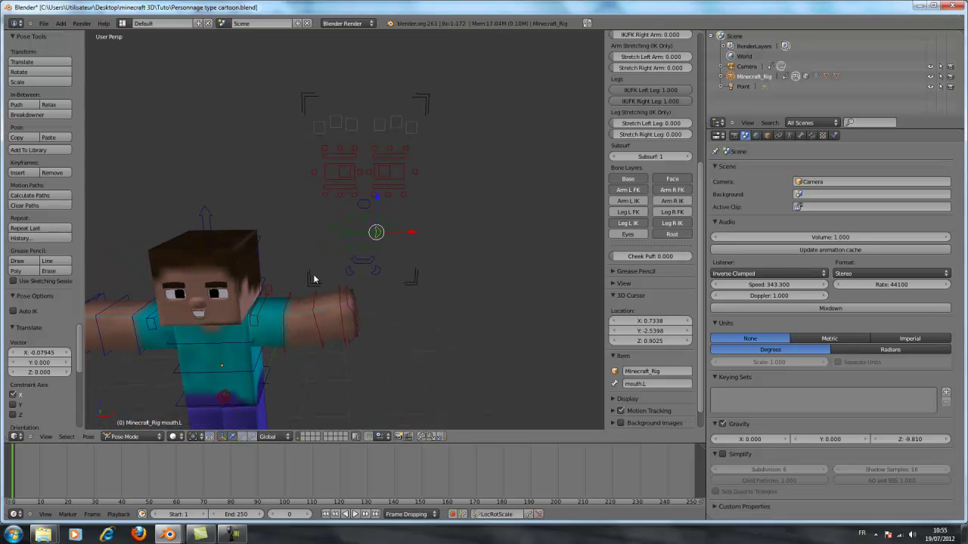
right_click(345, 178)
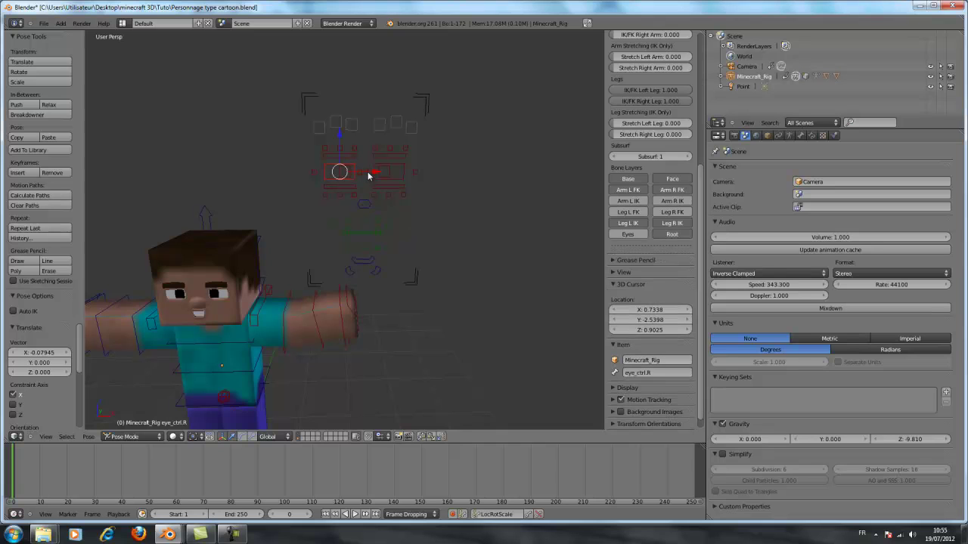
key(g)
key(x)
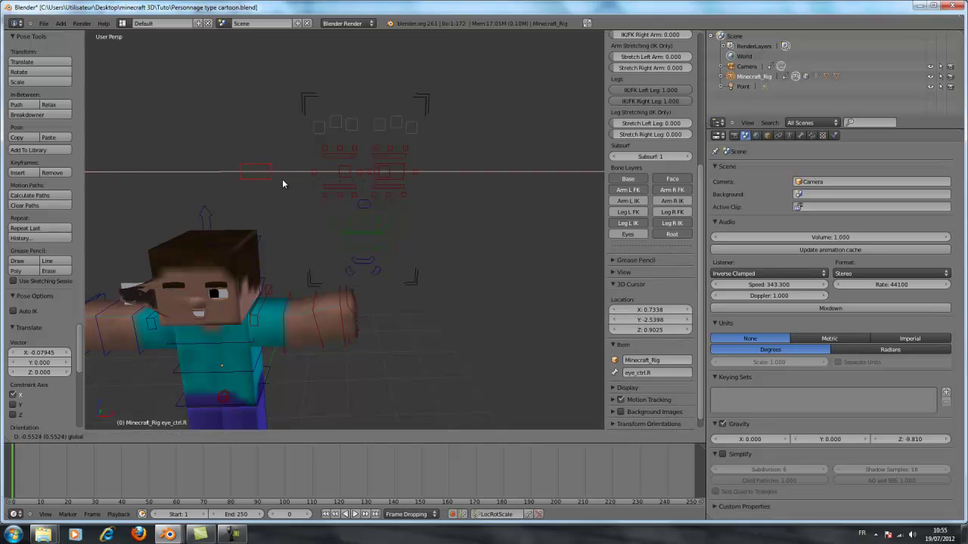
key(Escape)
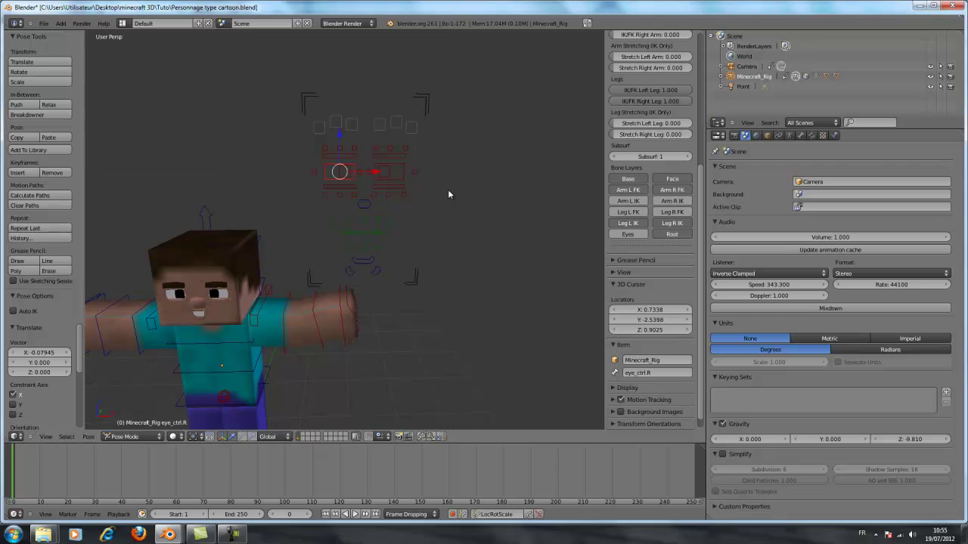
- Try moving the left eye control sideways along the global X axis
right_click(390, 171)
click(435, 172)
key(g)
key(x)
key(Escape)
- Move the lower left eyelid control eyelid_bottom.L up by 0.103 along the global Z axis
right_click(389, 173)
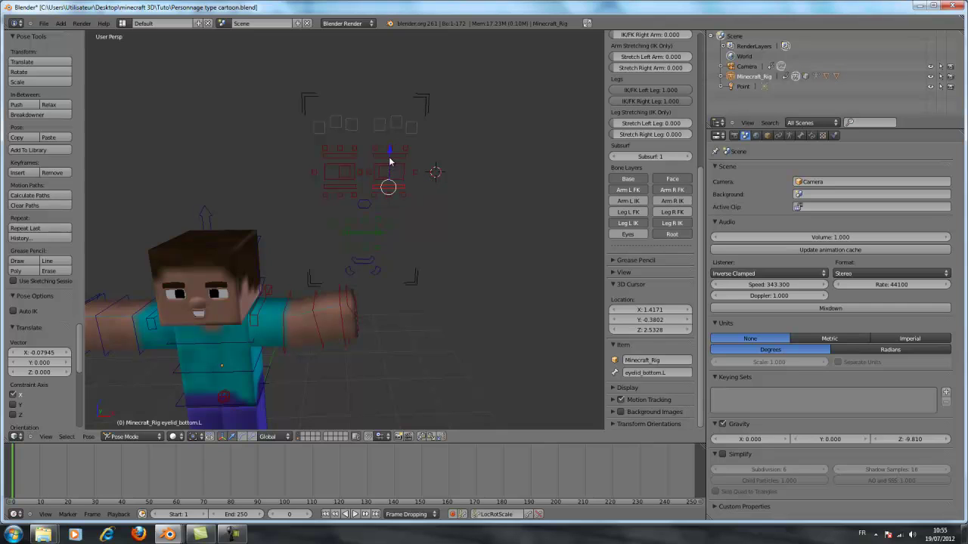
key(g)
key(z)
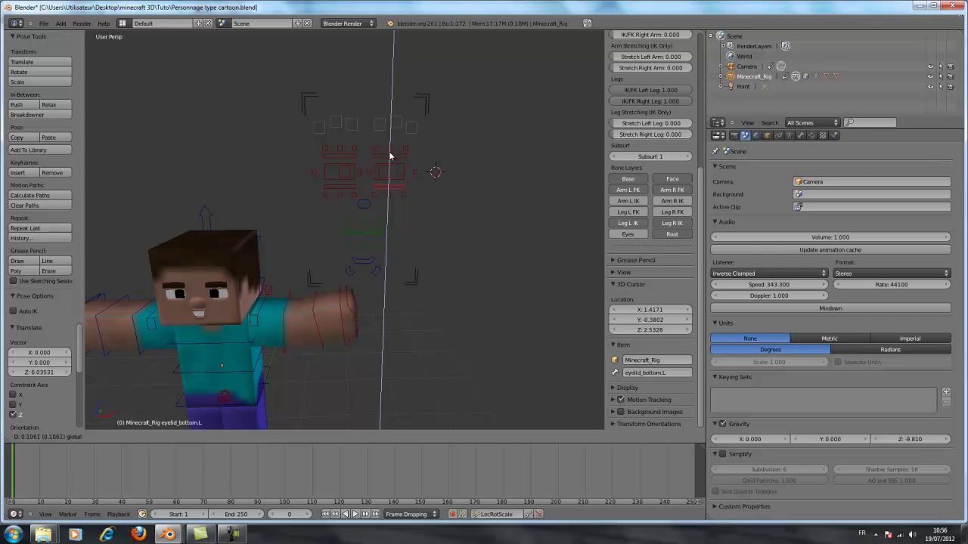
click(390, 152)
- Move the upper left eyelid control eyelid_top.L by -0.006402 along the global Z axis
right_click(390, 157)
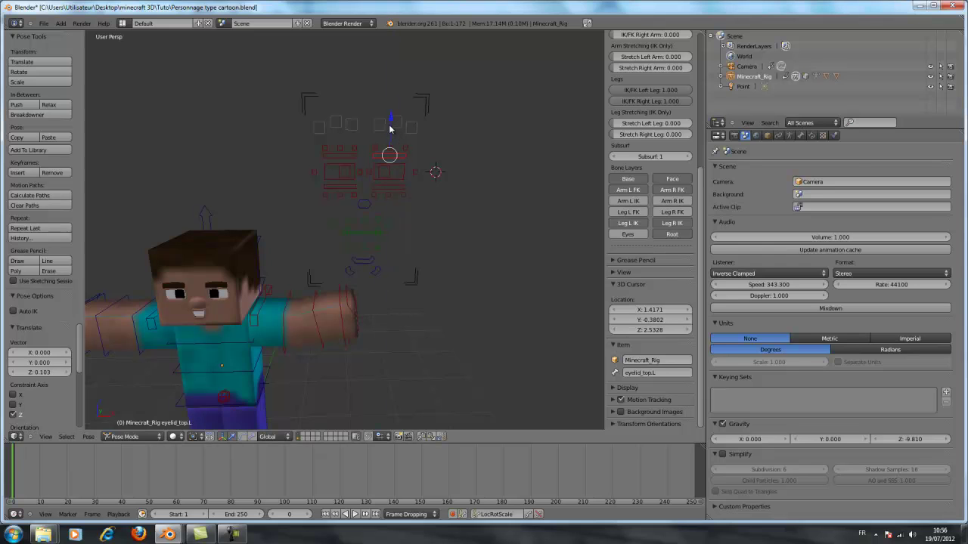
key(g)
key(z)
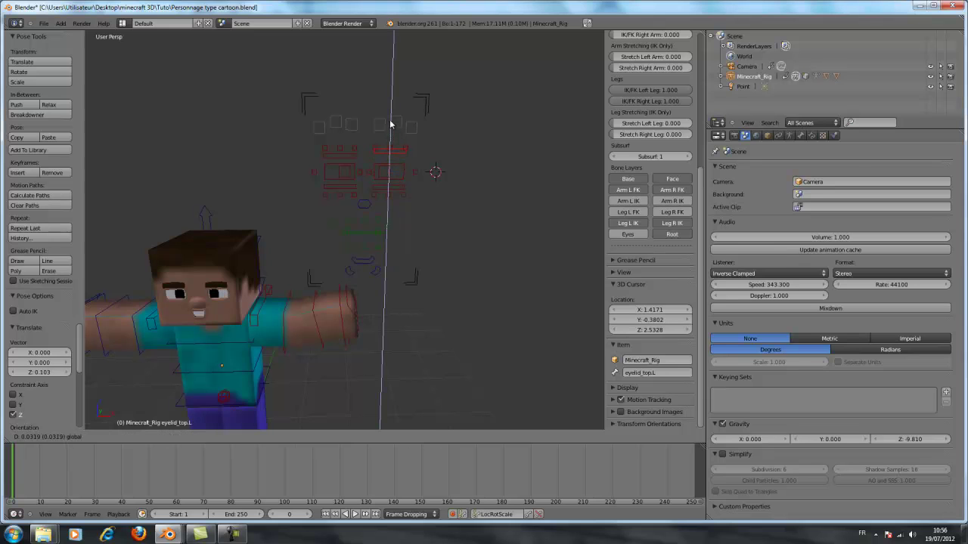
click(391, 132)
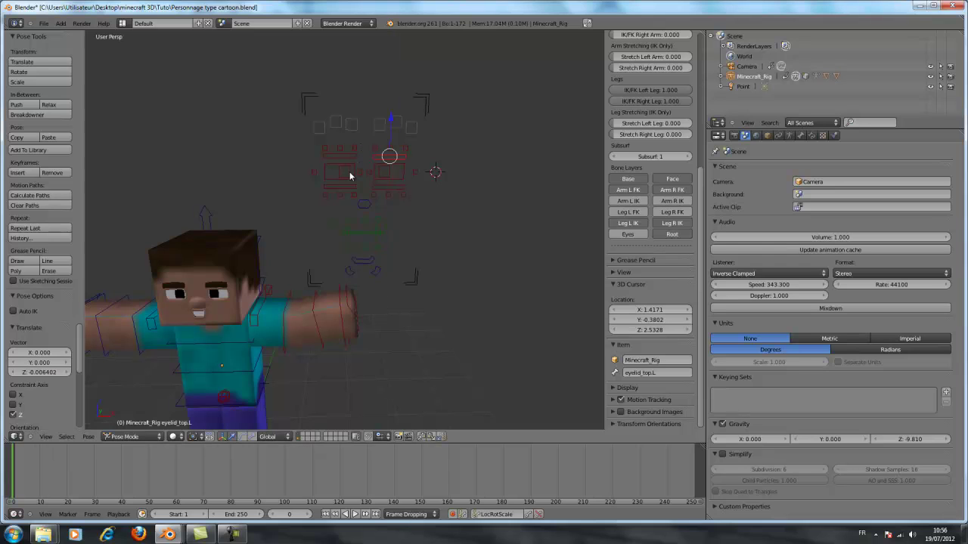
- Shift both pupil controls, pupil_ctrl.R and pupil_ctrl.L, together along the global X axis by 0.07344 and again by 0.0134
click(347, 171)
right_click(347, 174)
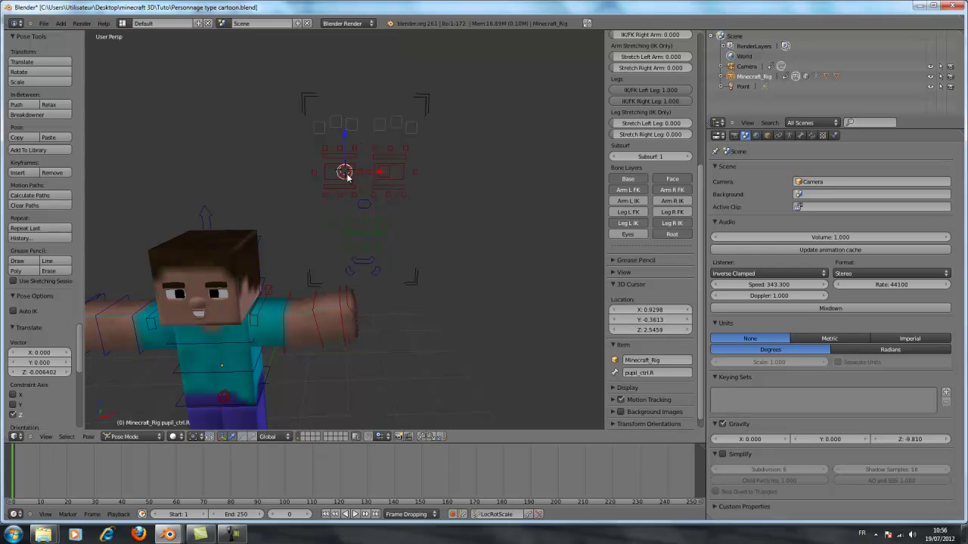
shift+right_click(383, 176)
key(g)
key(x)
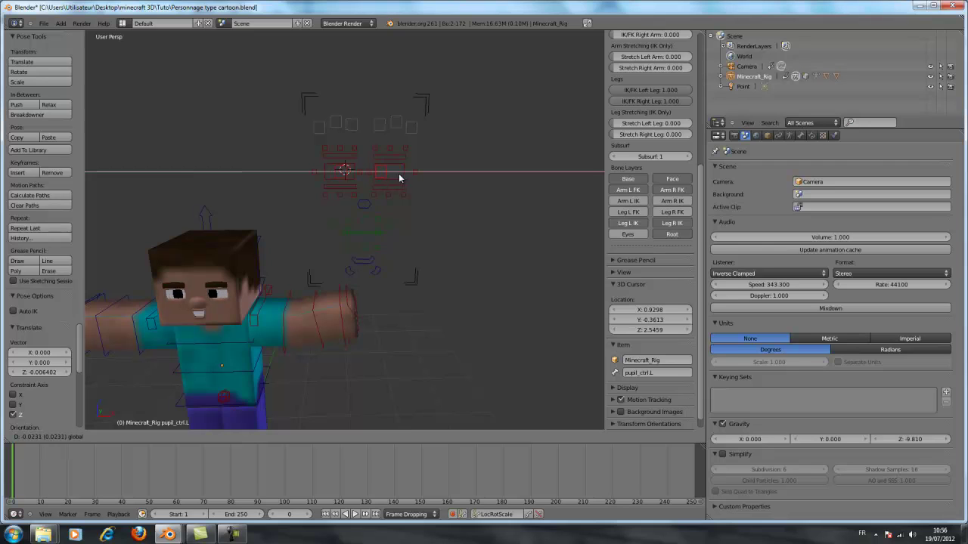
click(391, 174)
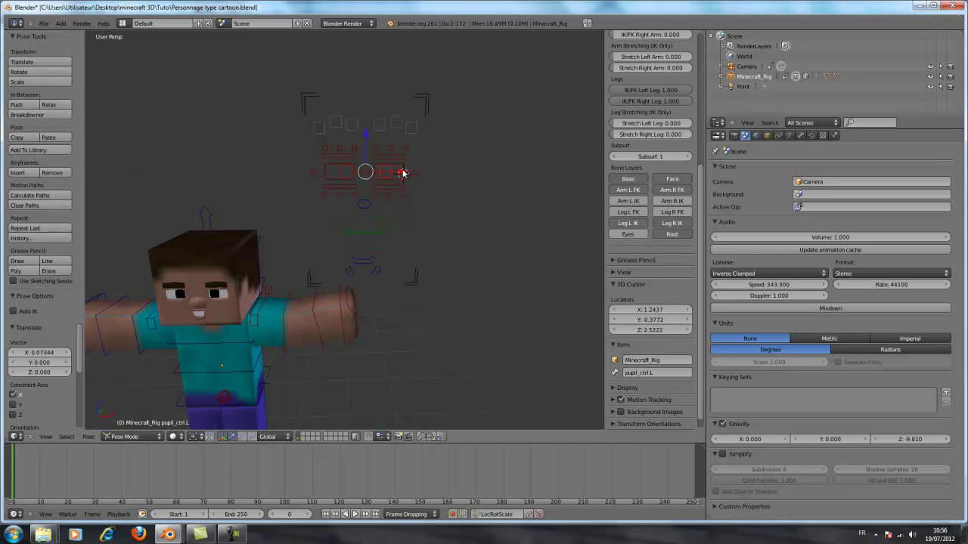
key(g)
key(x)
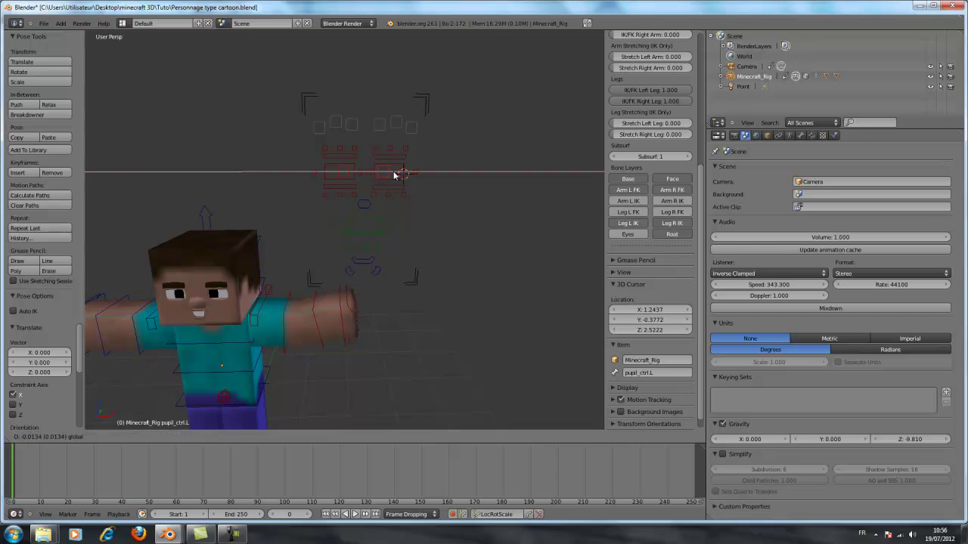
click(396, 175)
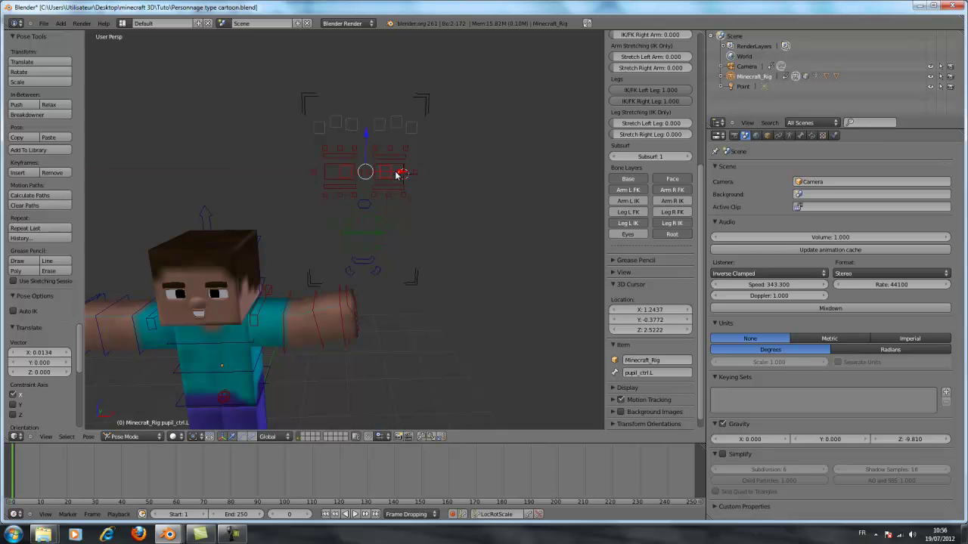
- Try moving the three small upper eyelid controls of the right eye together along the global X axis
right_click(354, 149)
middle_drag(307, 218, 330, 186)
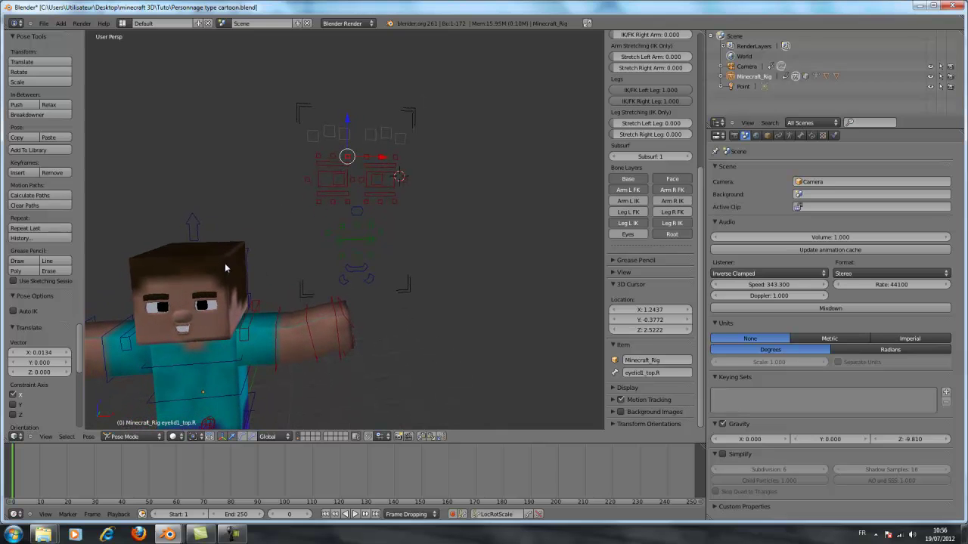
right_click(337, 159)
right_click(318, 157)
drag(370, 157, 378, 160)
- Move the three right eyebrow controls slightly inward along the global X axis, and the three left ones by -0.0239
right_click(342, 134)
right_click(310, 140)
drag(363, 136, 367, 136)
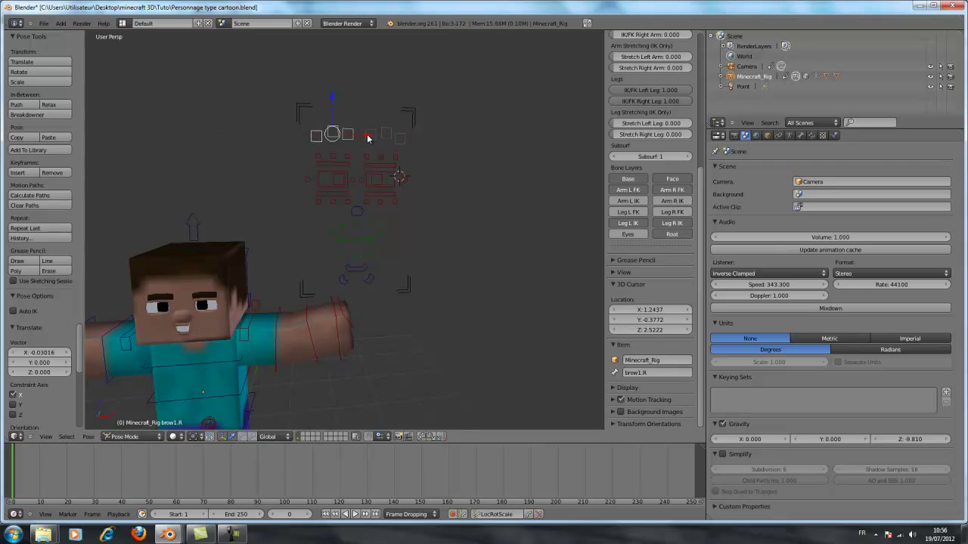
right_click(381, 136)
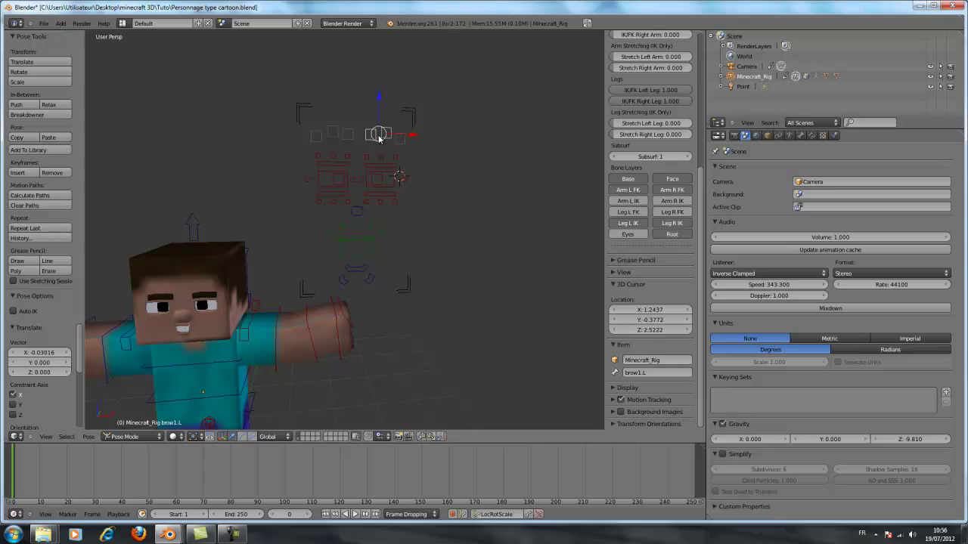
right_click(402, 141)
mouse_move(420, 140)
mouse_down()
mouse_move(408, 143)
mouse_move(415, 136)
mouse_up()
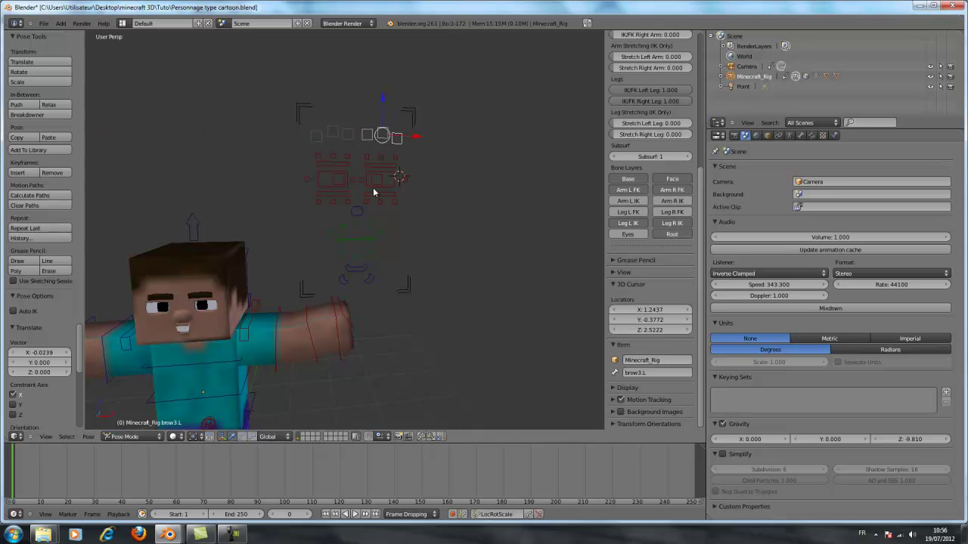
- Rotate the left eyebrow controls by -18.636° and the right eyebrow controls by 17.577° about the global Y axis for an angry frown
click(232, 436)
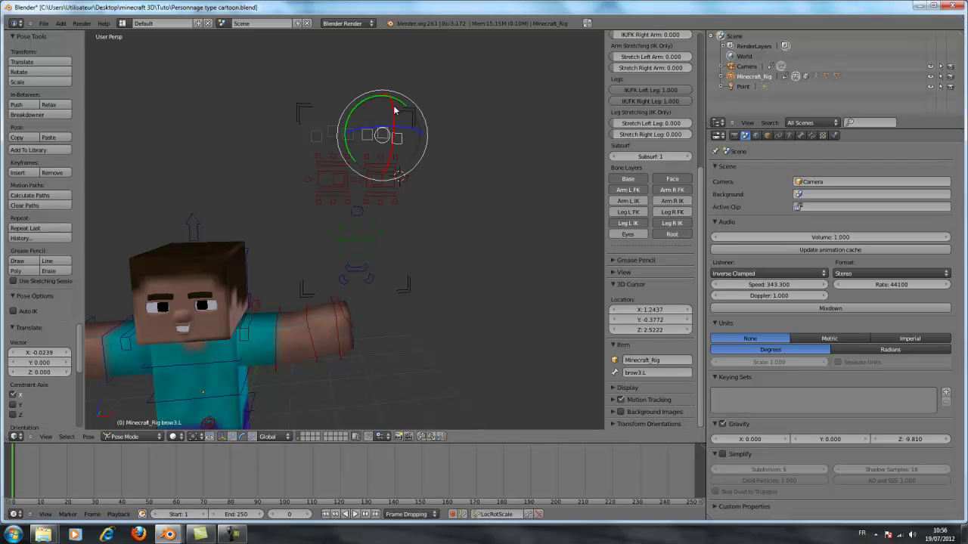
drag(356, 102, 354, 121)
right_click(350, 145)
right_click(319, 136)
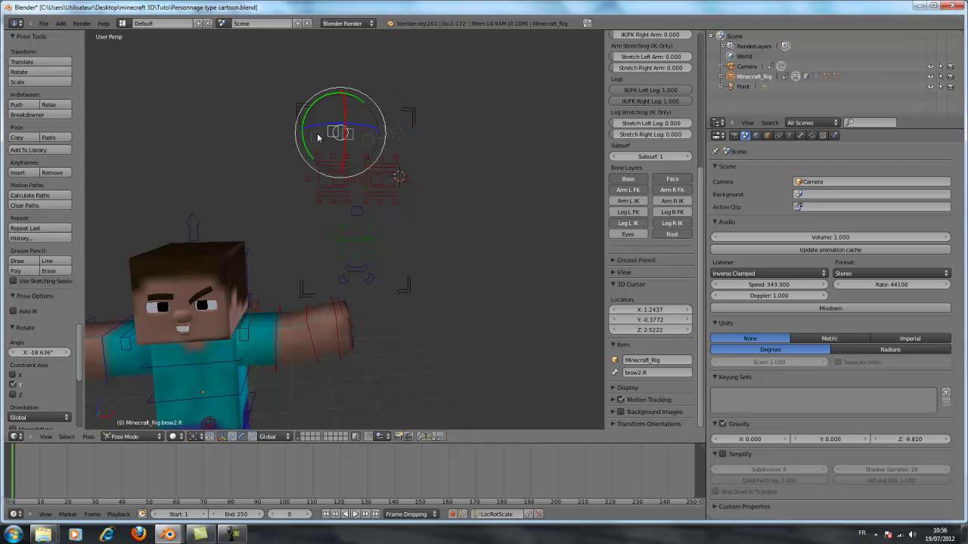
right_click(318, 138)
drag(308, 108, 324, 103)
middle_drag(324, 103, 280, 246)
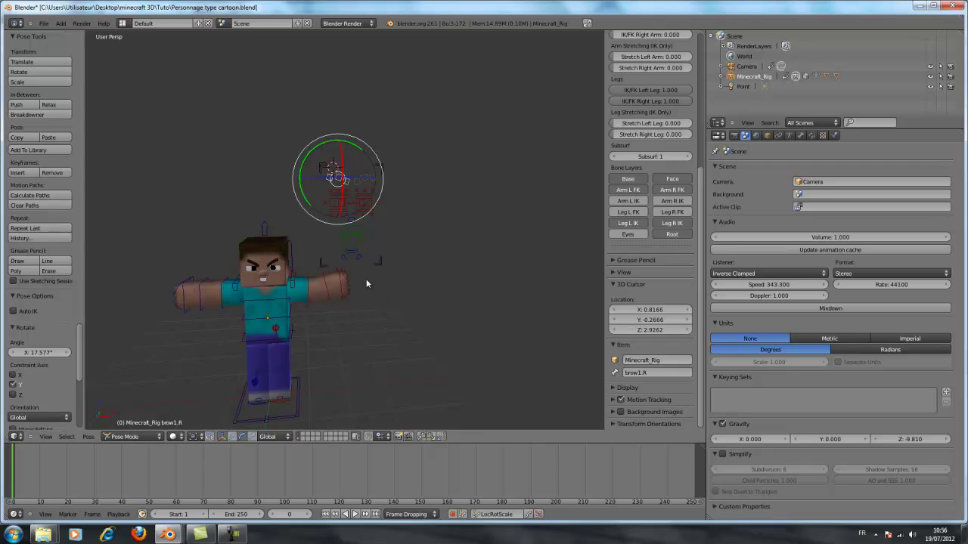
- Try moving the three small lower eyelid controls of the right eye together along the global Z axis
scroll(374, 215, up, 6)
right_click(360, 204)
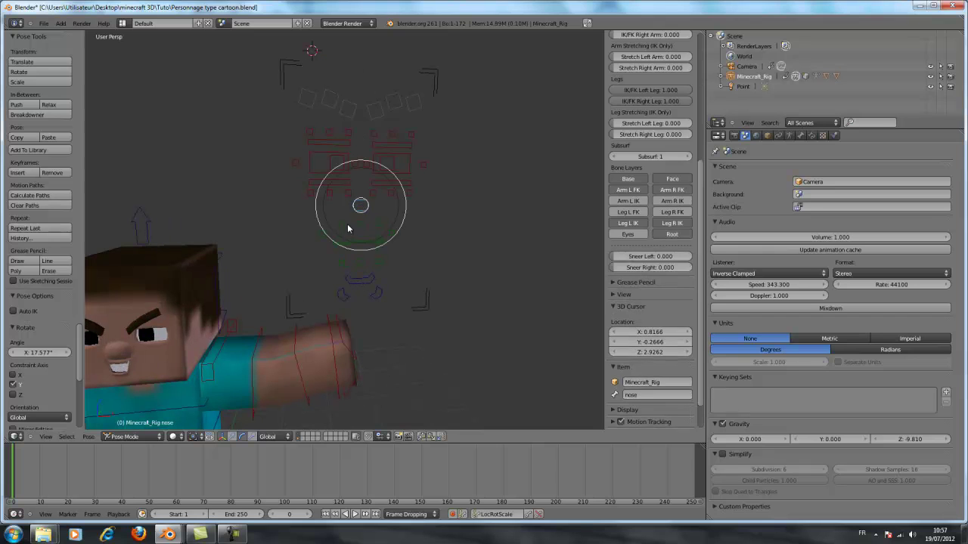
right_click(310, 196)
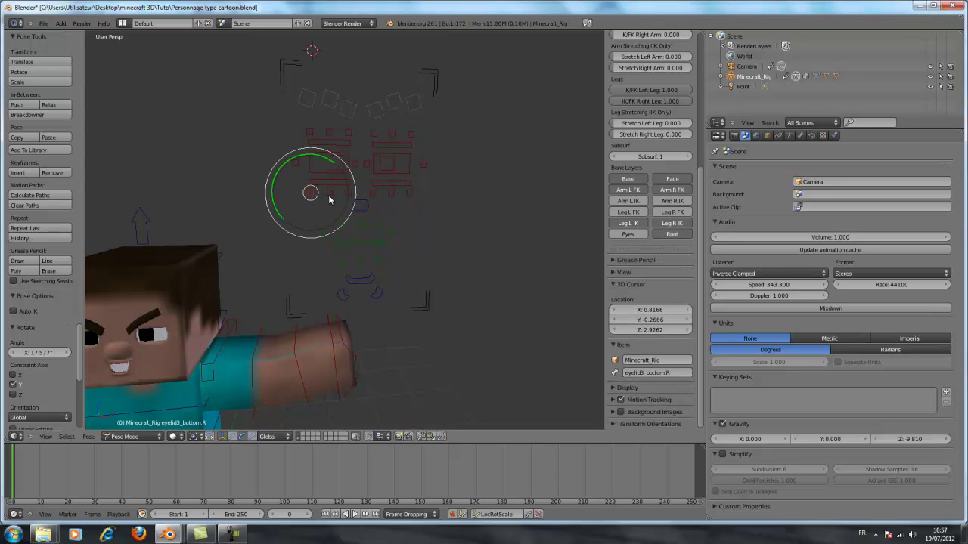
right_click(332, 199)
right_click(346, 200)
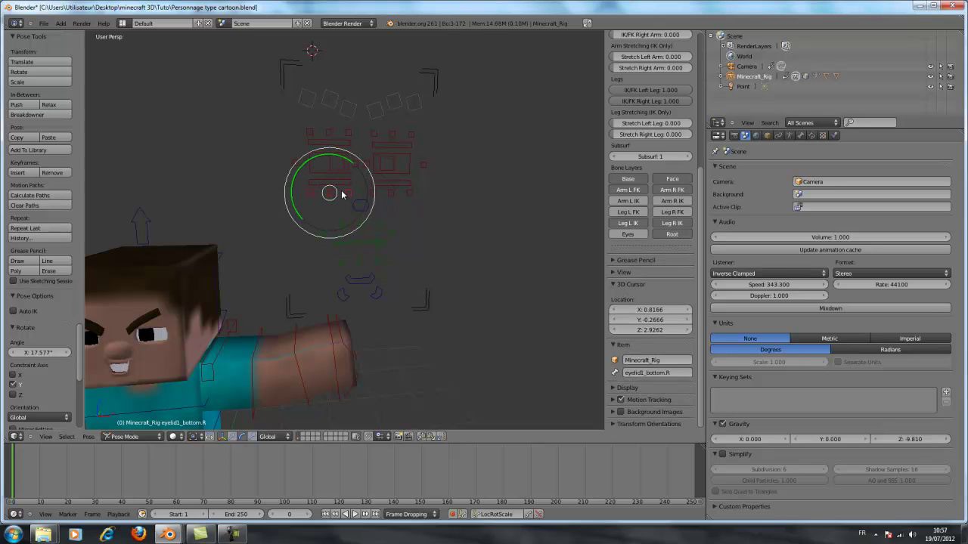
click(231, 437)
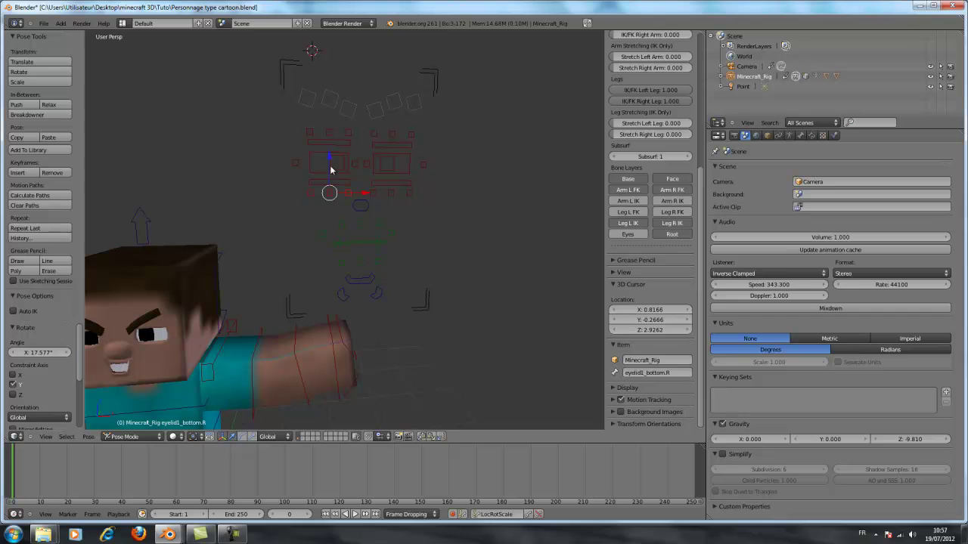
drag(330, 171, 330, 174)
middle_drag(217, 289, 203, 304)
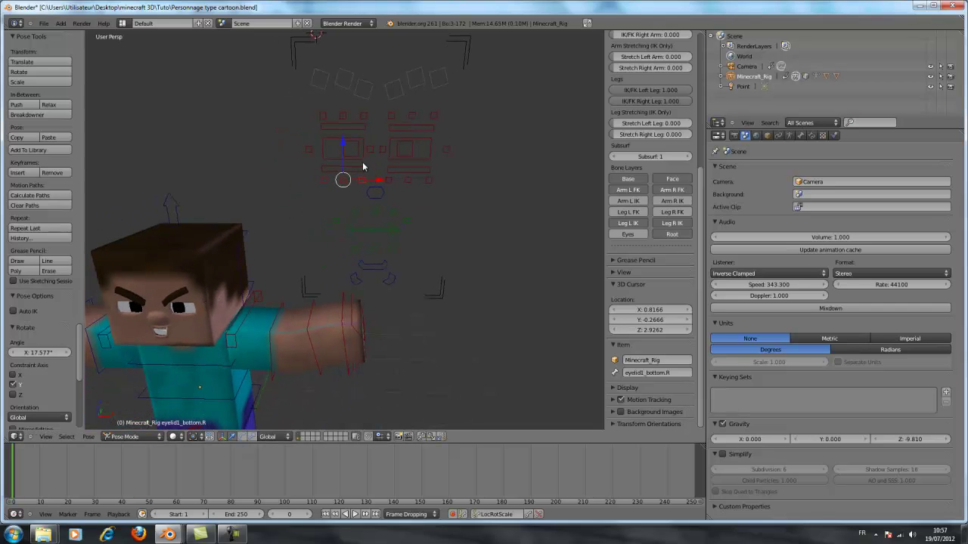
key(g)
key(z)
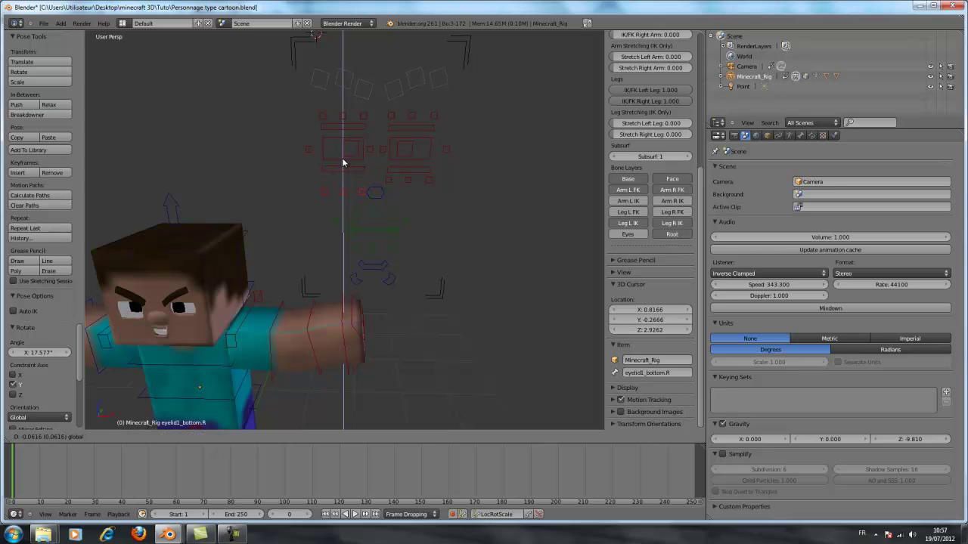
click(342, 157)
- Switch the rig from Pose Mode to Object Mode and add a Sun lamp at the 3D cursor
scroll(331, 227, down, 5)
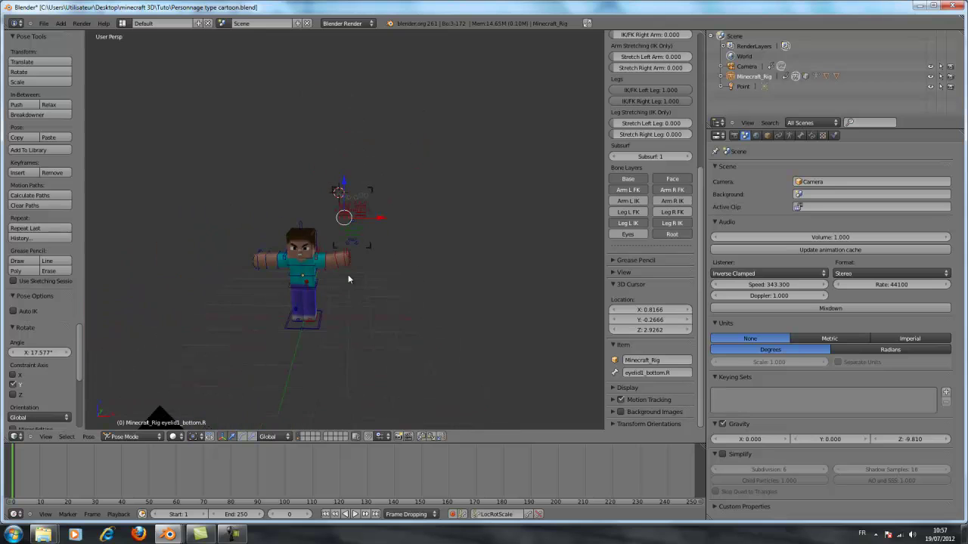
mouse_move(348, 278)
middle_down()
mouse_move(378, 255)
mouse_move(363, 298)
mouse_move(254, 320)
mouse_move(332, 279)
middle_up()
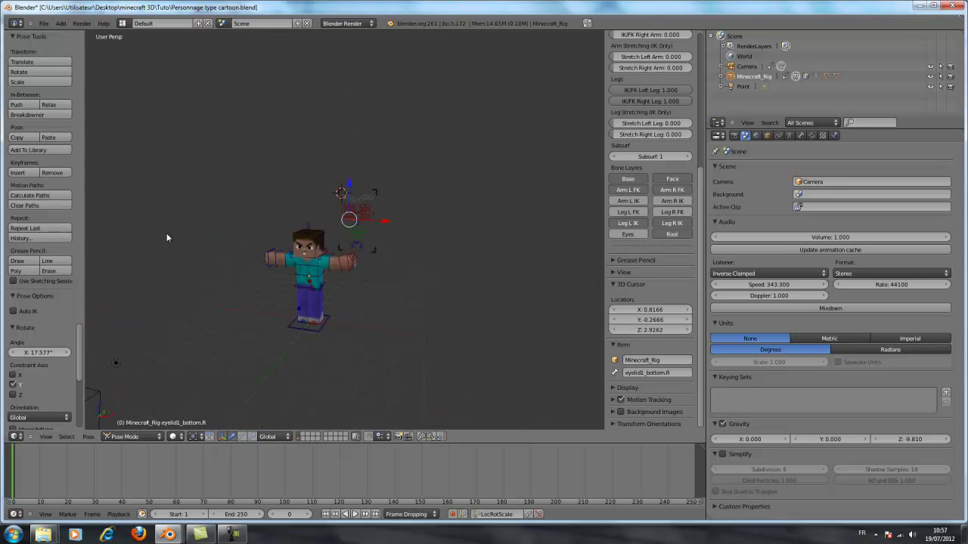
click(60, 24)
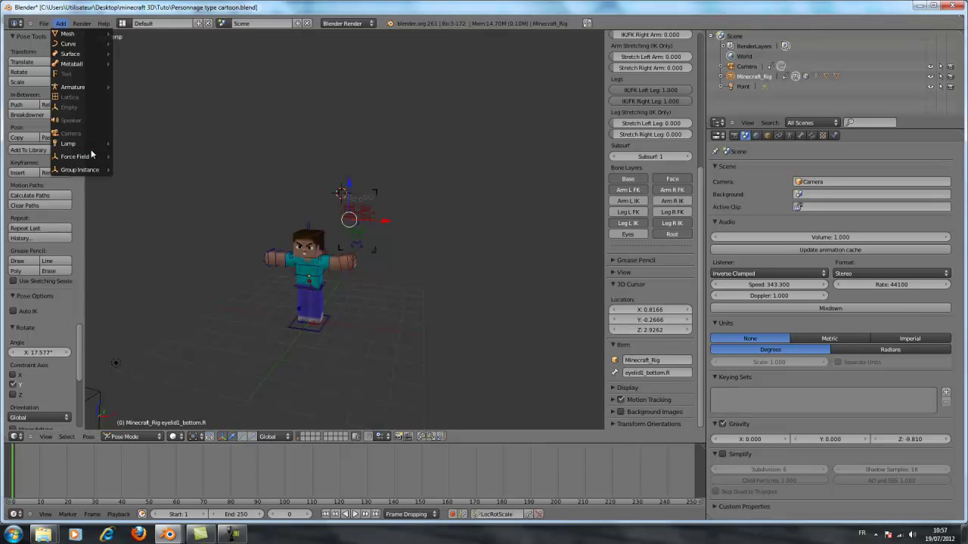
mouse_move(91, 145)
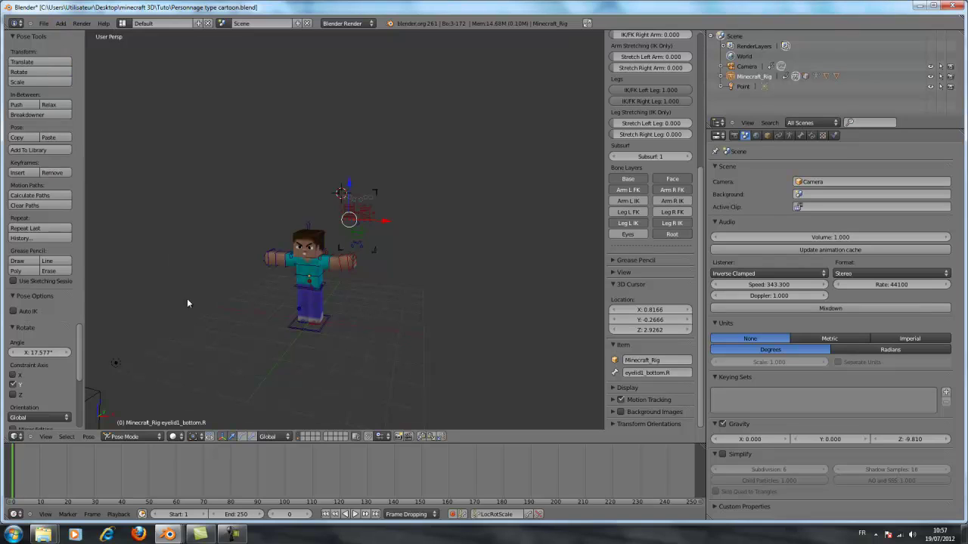
click(135, 437)
click(135, 428)
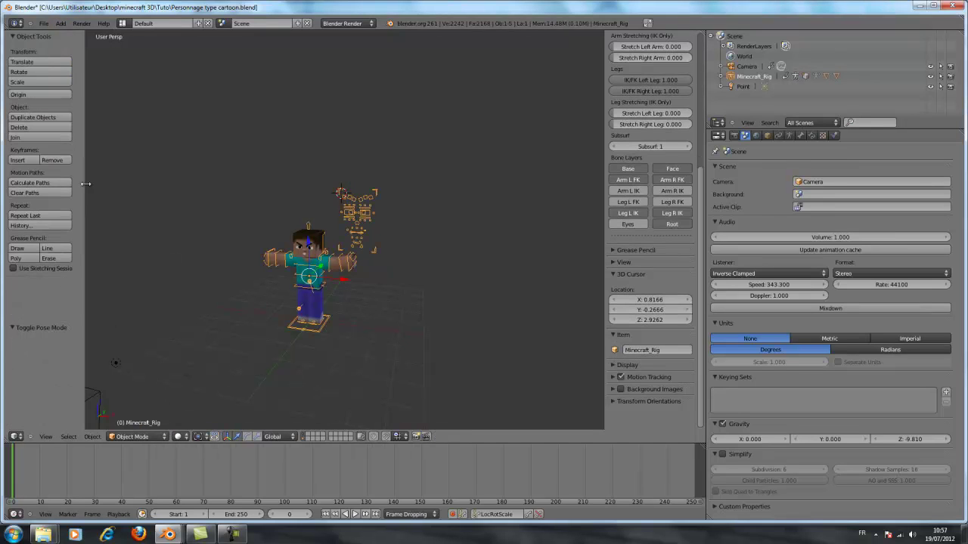
click(60, 24)
mouse_move(90, 144)
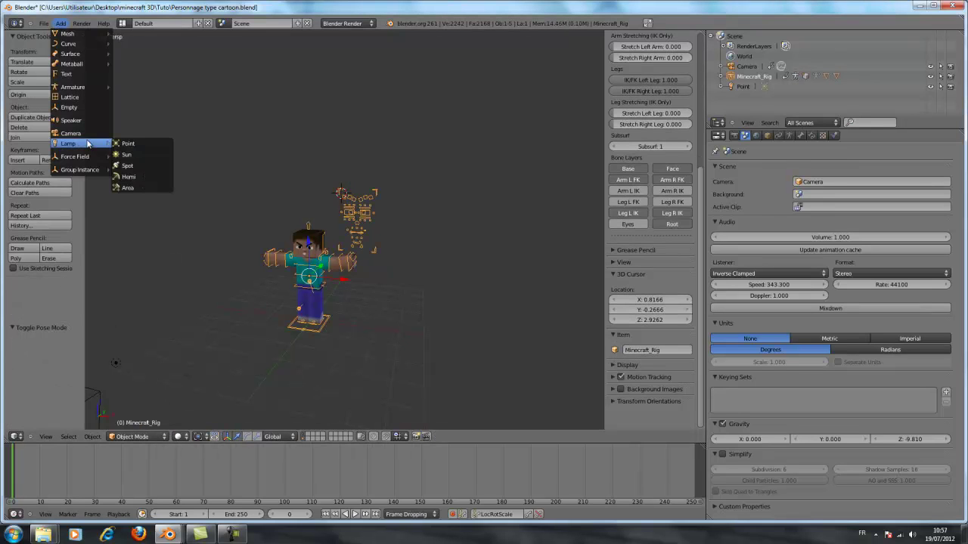
click(133, 154)
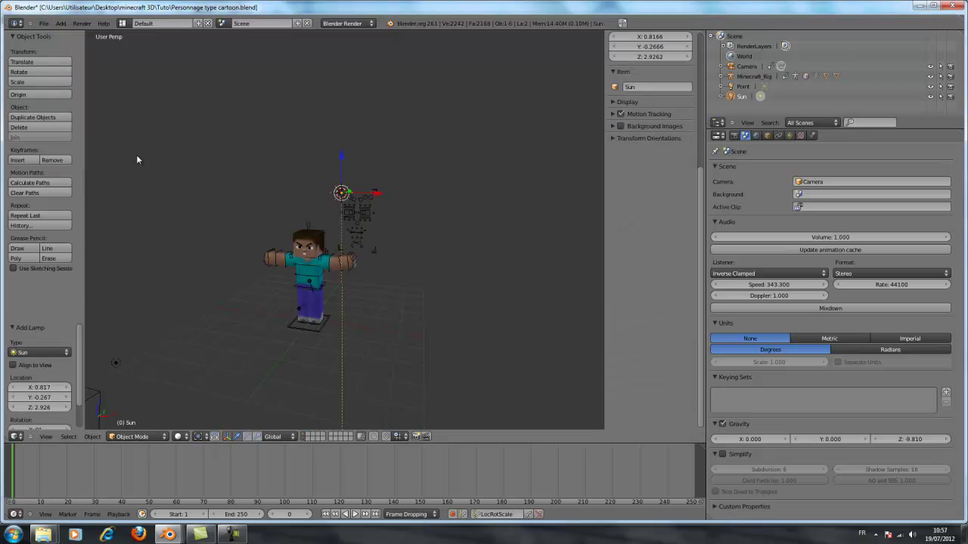
- Move the Sun lamp in front of the character by -3.061 along Y, raise it along Z, and shift it another -0.260 along Y
mouse_move(380, 198)
middle_down()
mouse_move(367, 216)
mouse_move(371, 199)
middle_up()
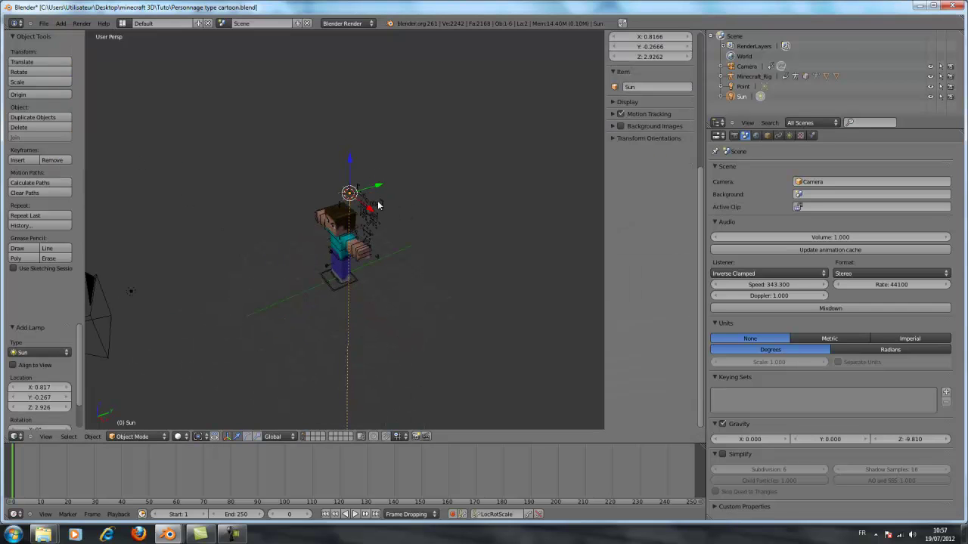
key(g)
key(y)
click(251, 249)
middle_drag(251, 249, 295, 240)
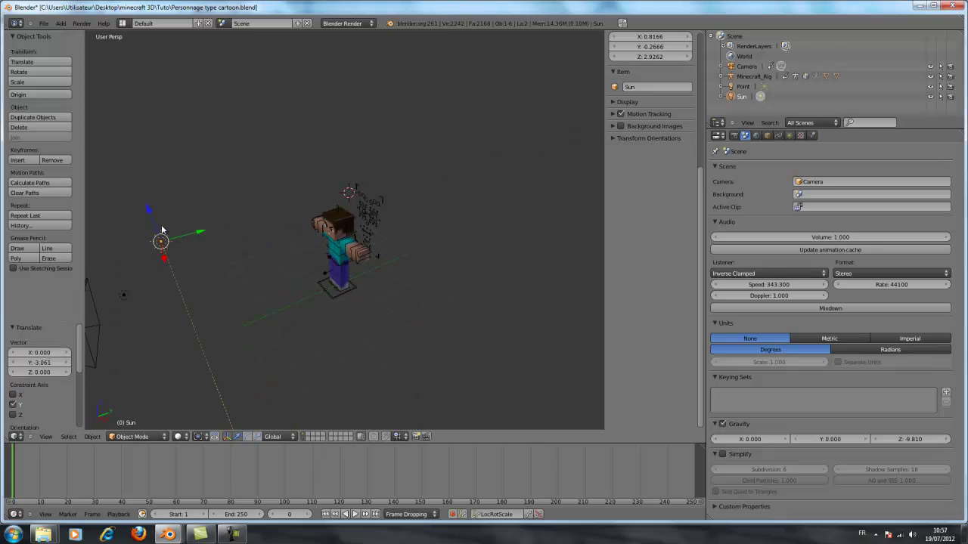
key(g)
key(z)
click(148, 156)
key(g)
key(y)
click(129, 169)
- Rotate the Sun lamp to aim its light at the character, including a 9.541° turn about the global Z axis
click(247, 437)
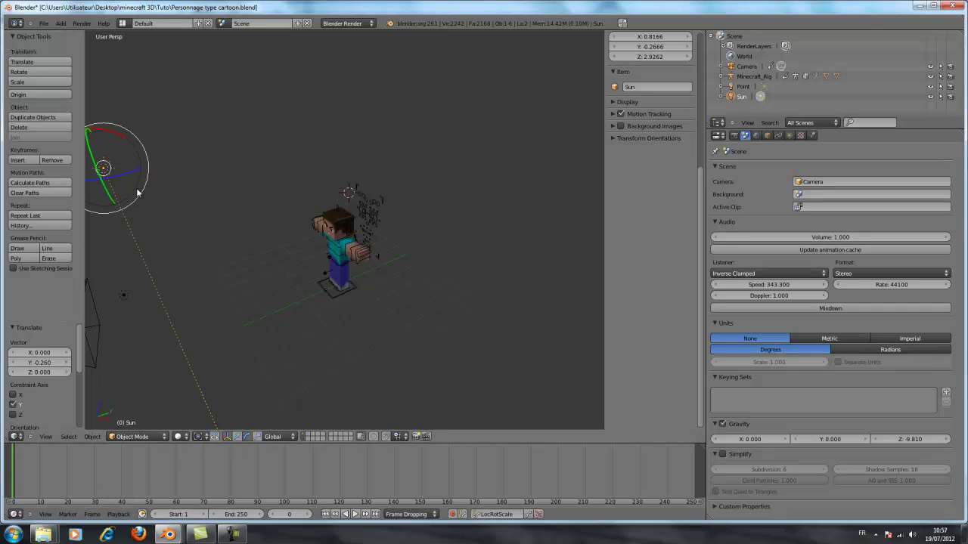
scroll(179, 203, down, 3)
click(217, 178)
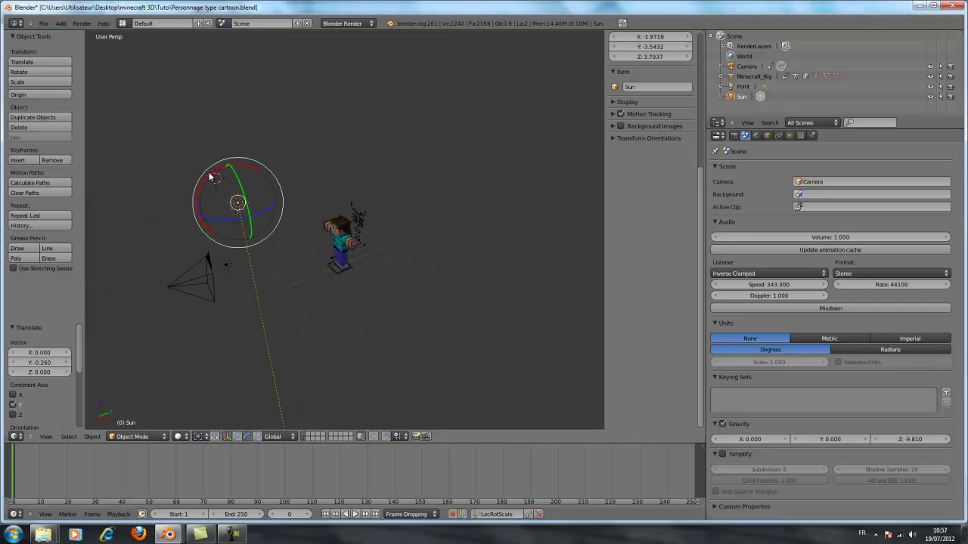
drag(212, 176, 226, 225)
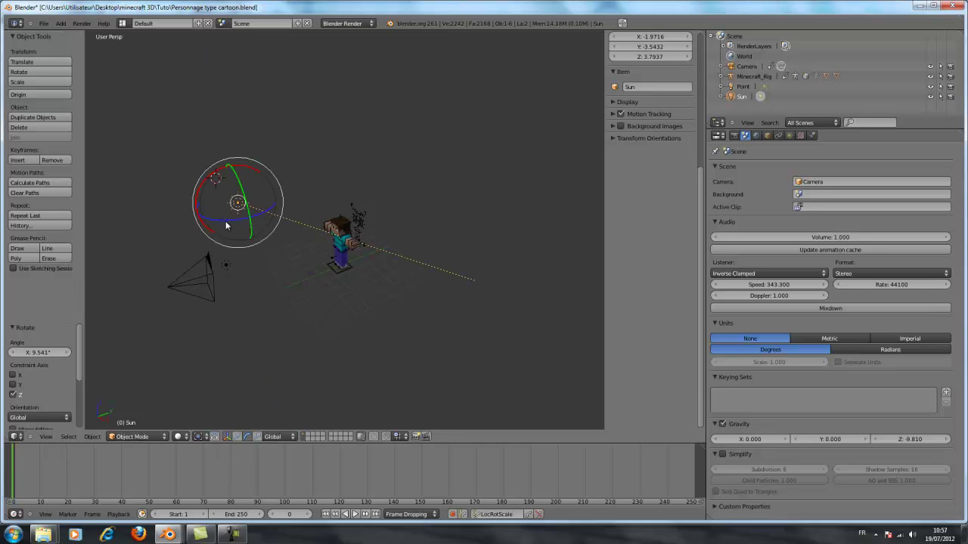
- Render the camera view to check the character's expression and lighting, and close the render window
key(F12)
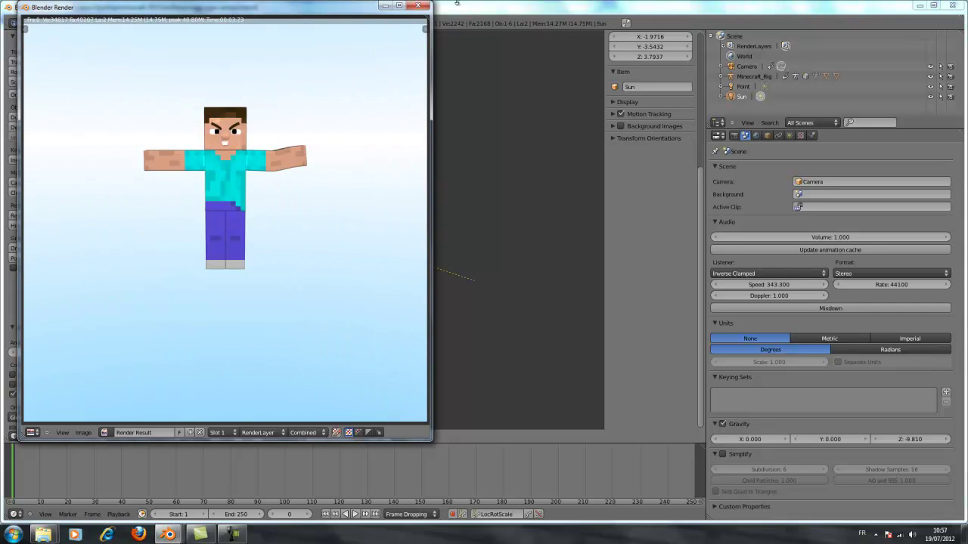
click(418, 6)
middle_drag(413, 195, 387, 217)
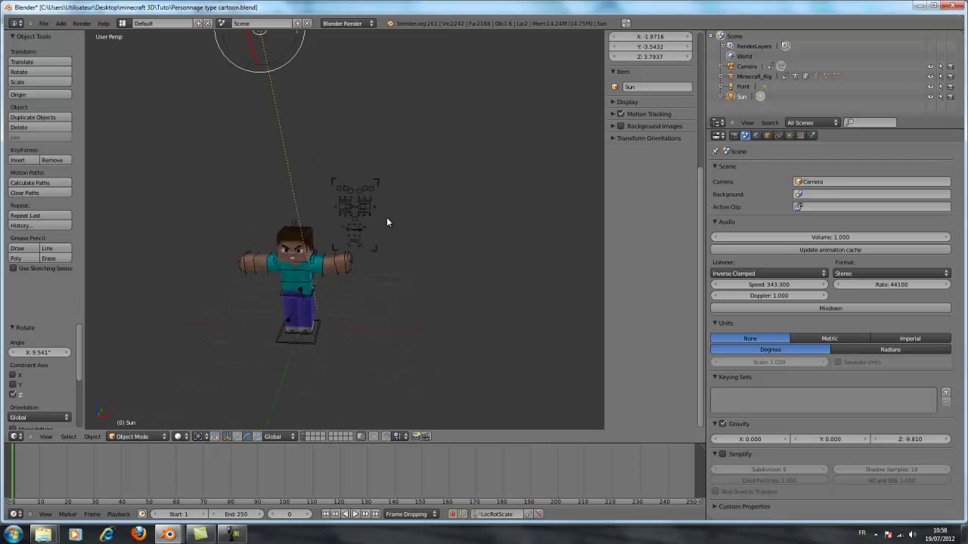
scroll(386, 217, up, 5)
middle_drag(459, 193, 394, 193)
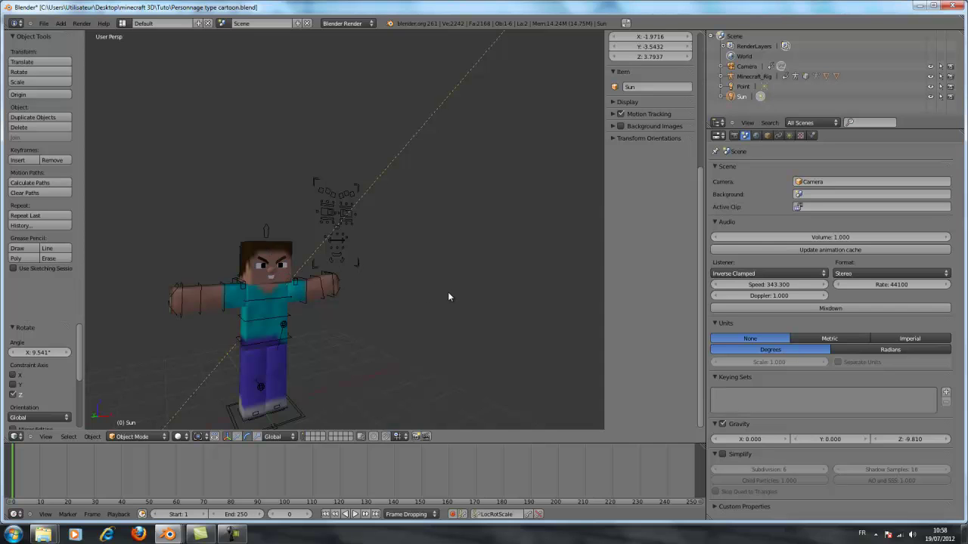
scroll(448, 296, down, 3)
middle_drag(449, 296, 351, 317)
- Switch to the délire skins folder in Windows Explorer and preview the gandalf and frodofinished2 skin images
mouse_move(43, 534)
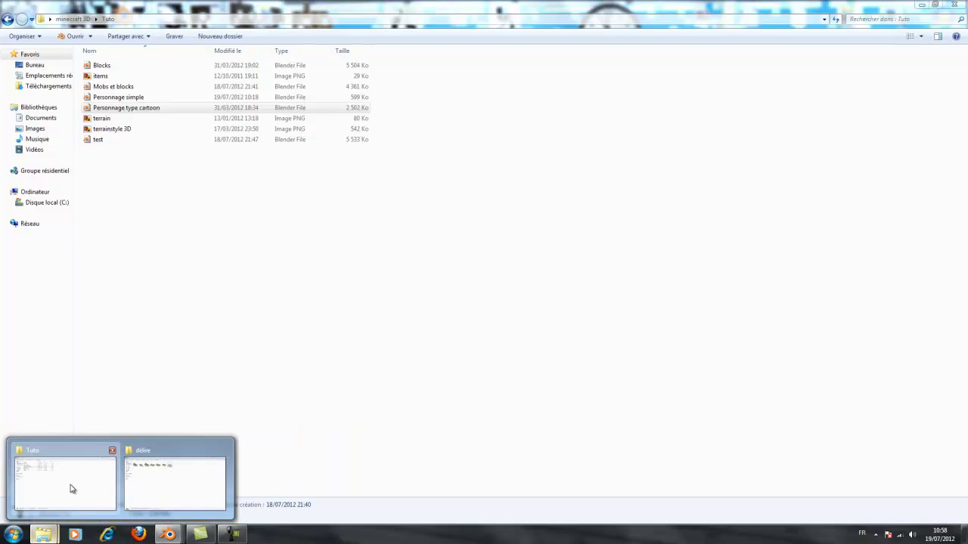
click(71, 486)
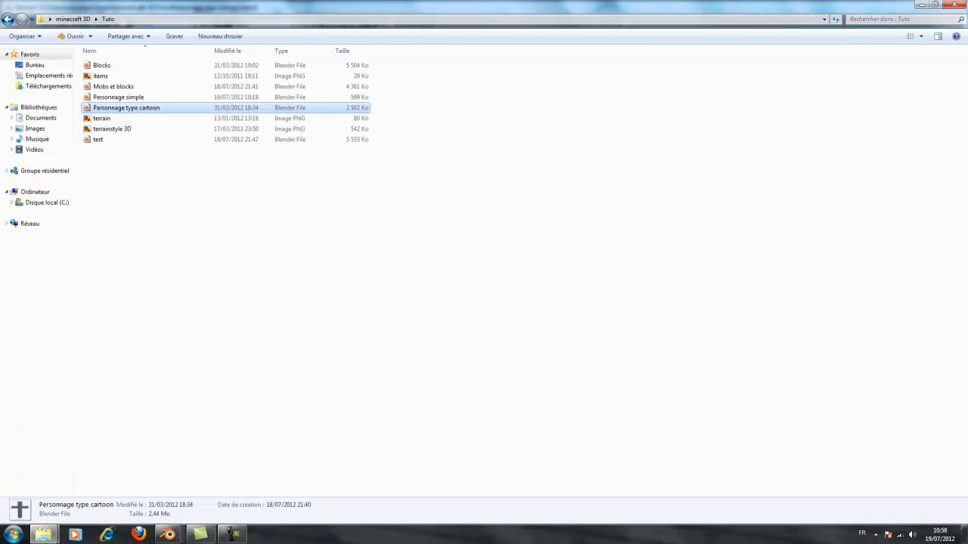
click(153, 490)
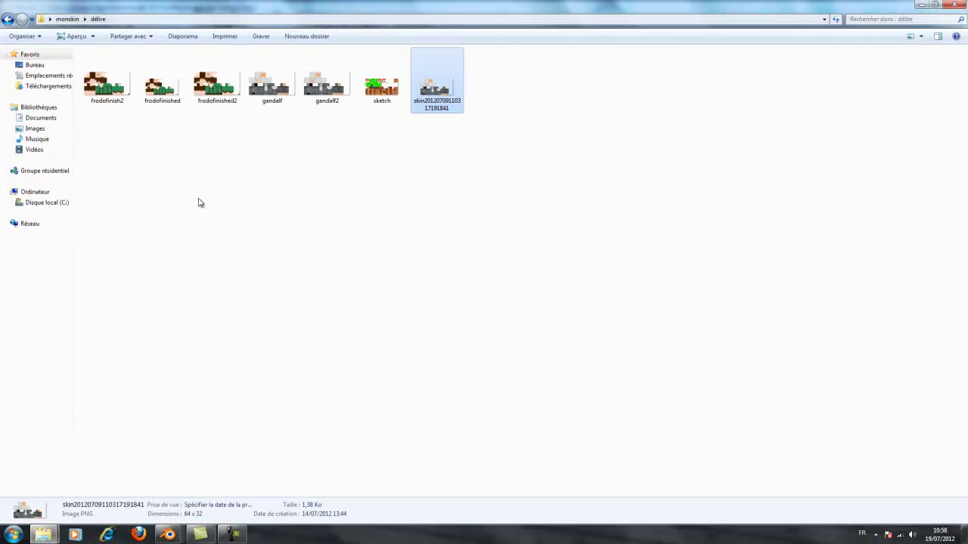
click(278, 94)
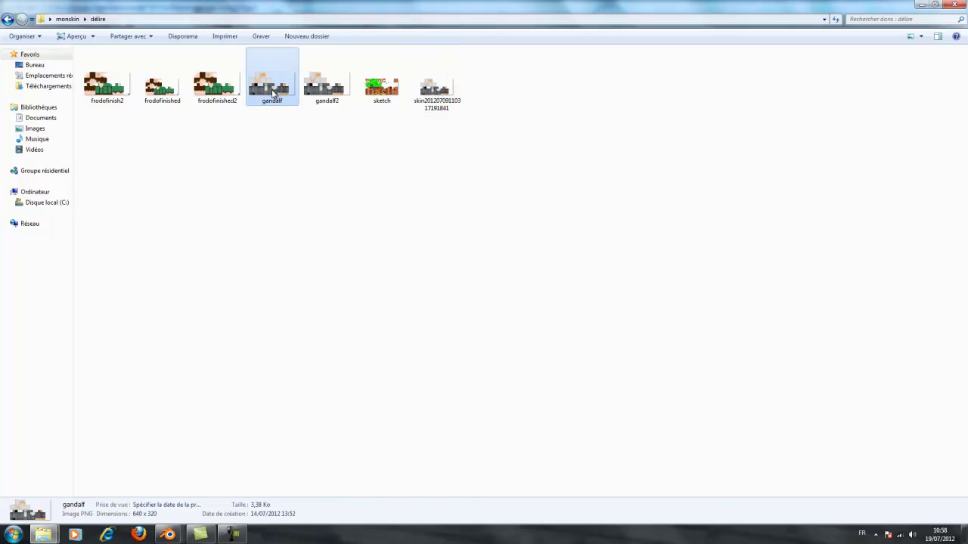
double_click(274, 92)
scroll(451, 325, up, 2)
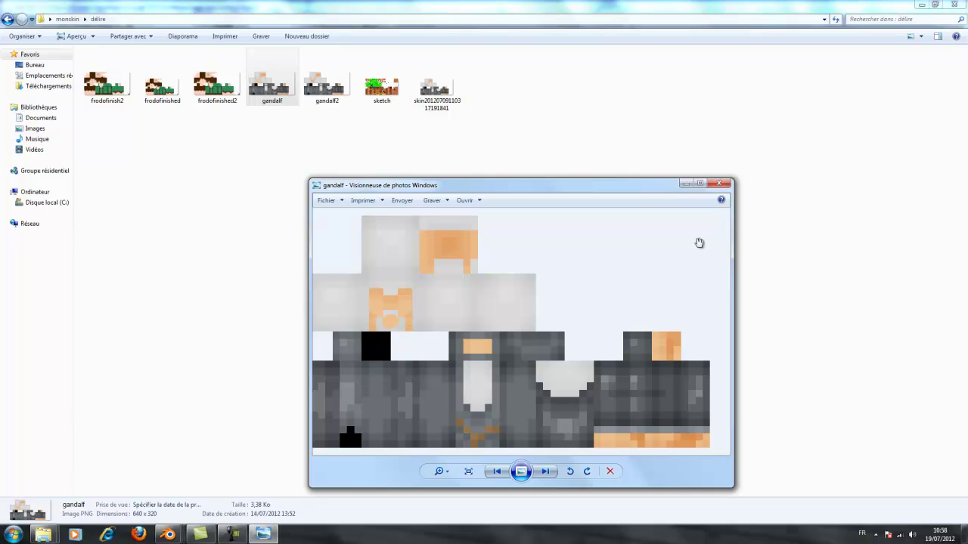
click(724, 184)
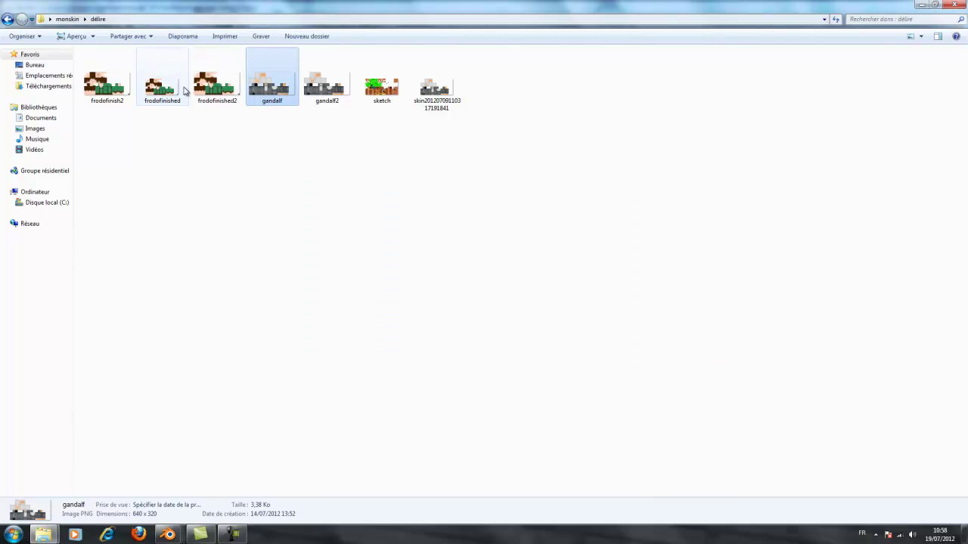
double_click(217, 85)
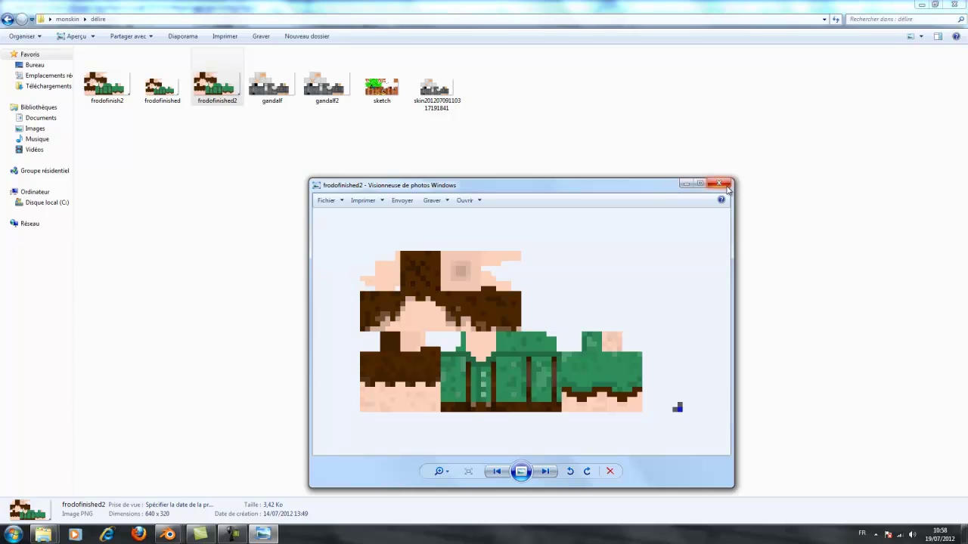
click(724, 184)
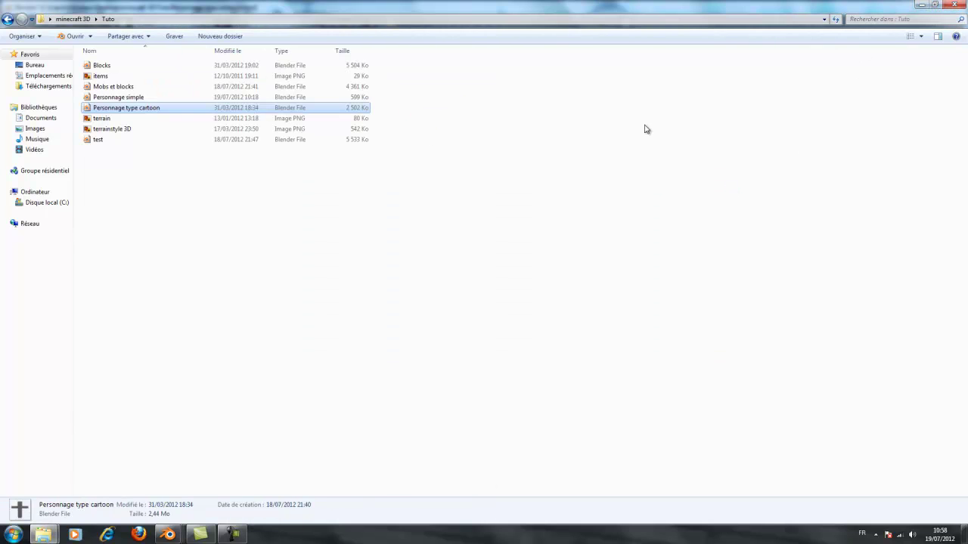
- Switch back to the Personnage type cartoon.blend window in Blender and change the timeline area into a UV/Image Editor
mouse_move(168, 534)
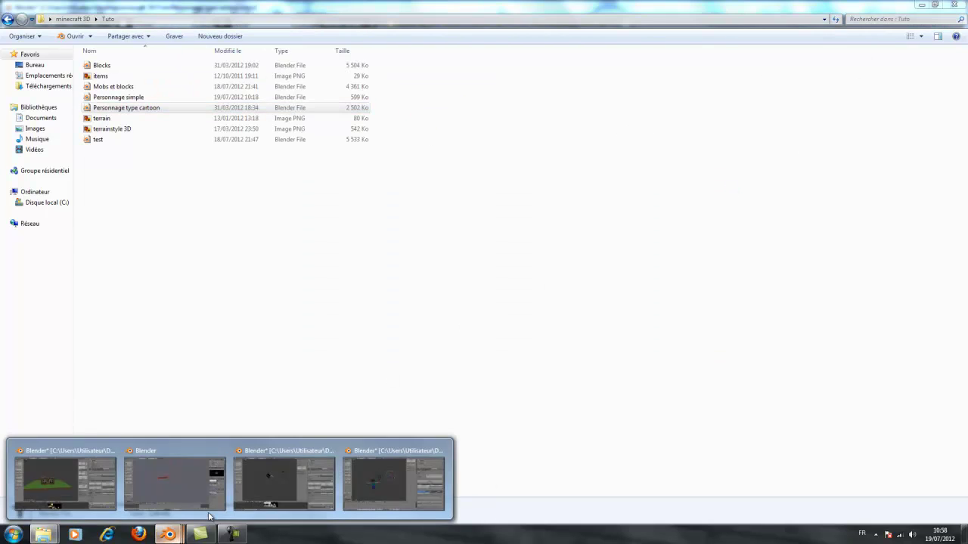
mouse_move(268, 491)
click(427, 490)
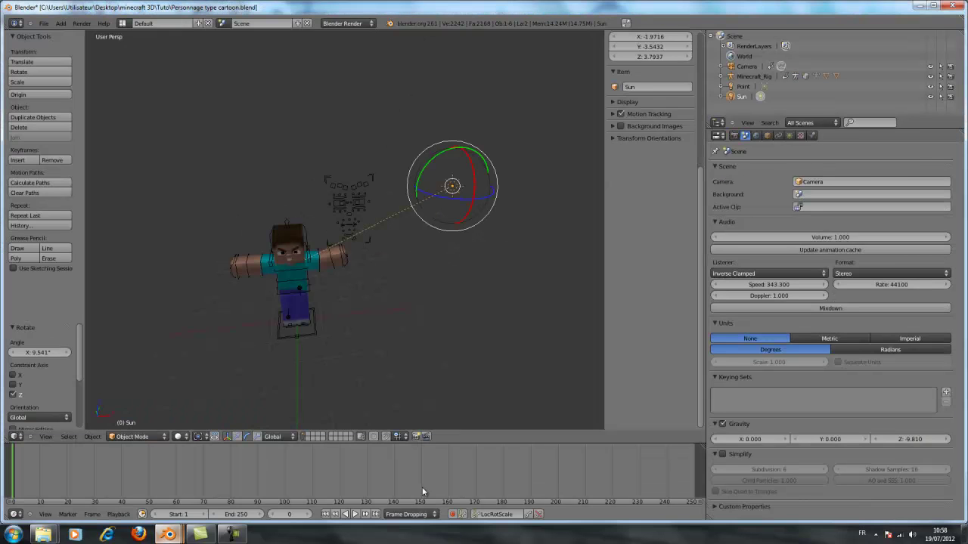
middle_drag(270, 315, 260, 307)
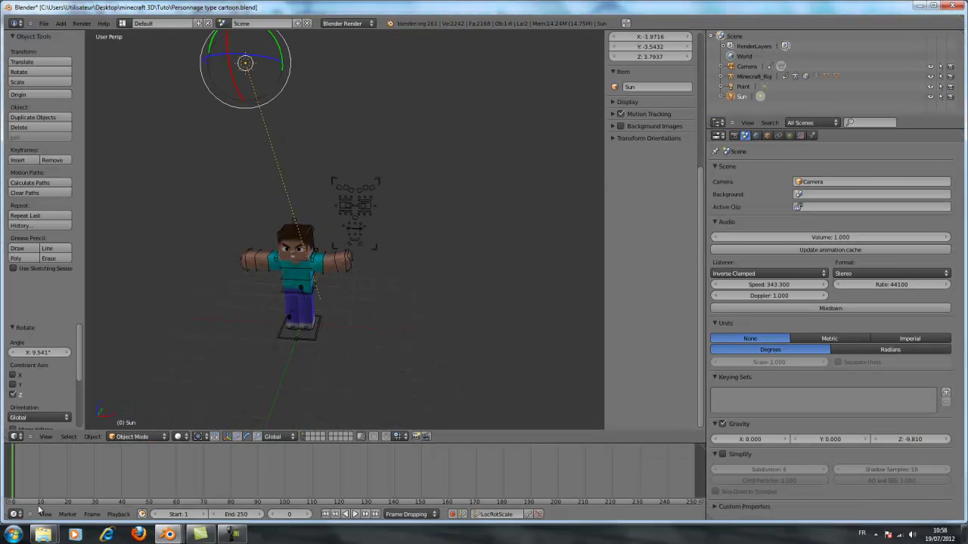
click(13, 514)
click(36, 448)
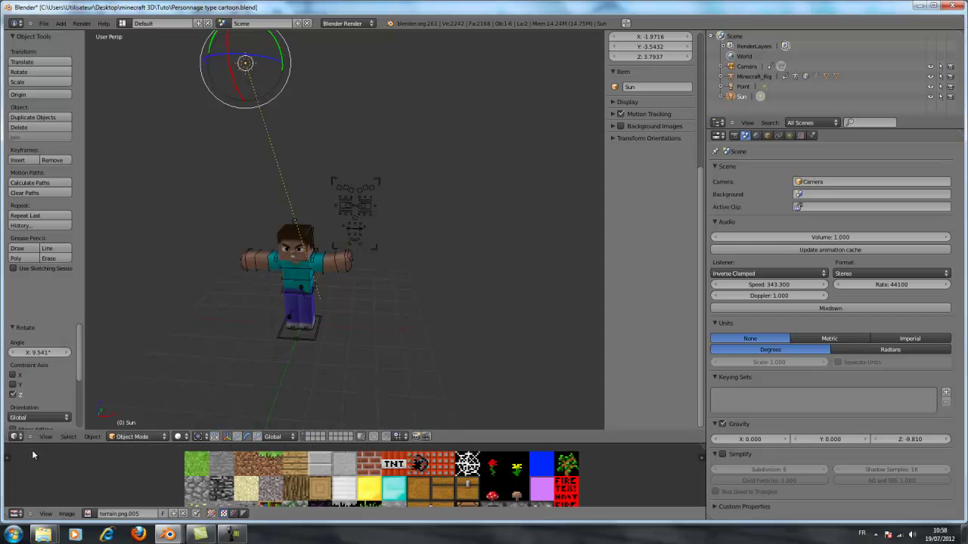
- Display the character's steve_noface(extras).png skin texture in the image editor
click(67, 514)
click(88, 514)
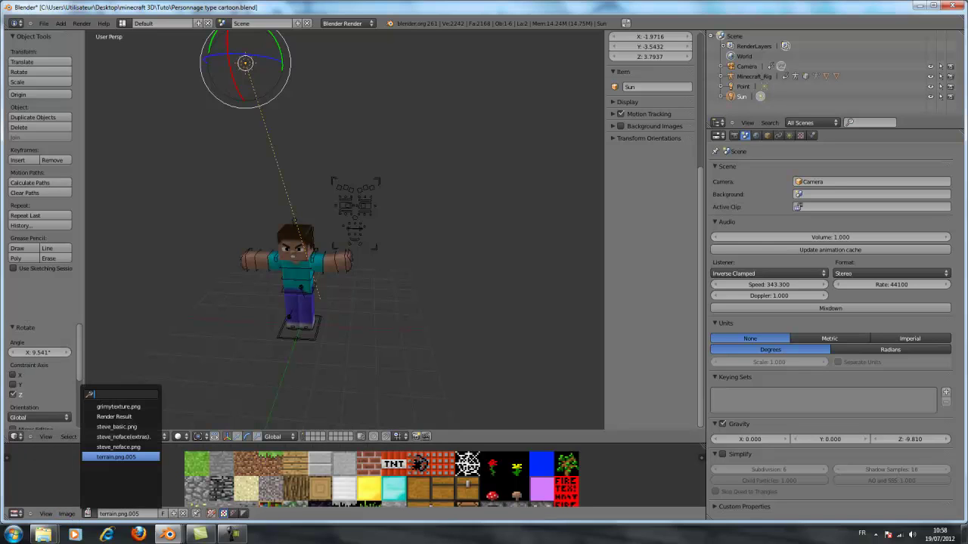
click(141, 437)
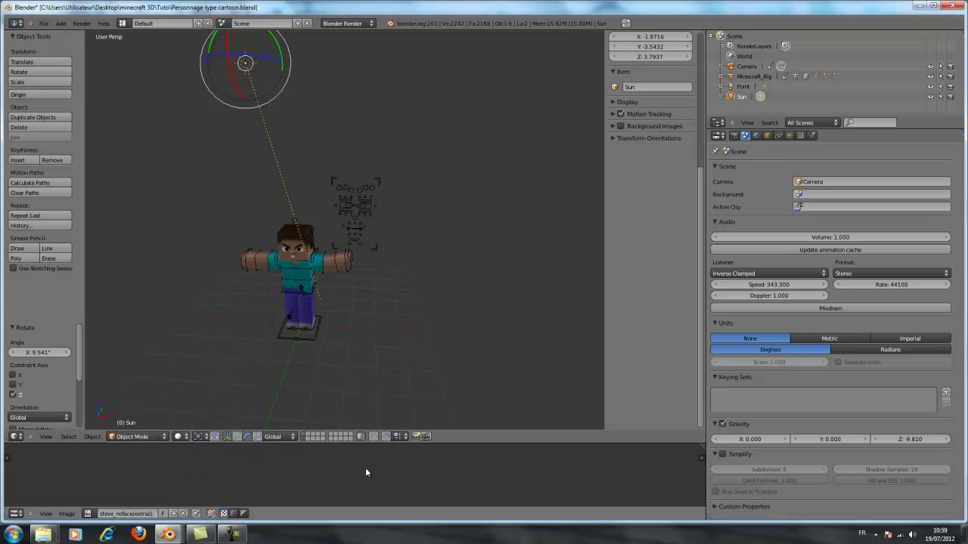
middle_drag(366, 467, 371, 495)
scroll(370, 496, up, 2)
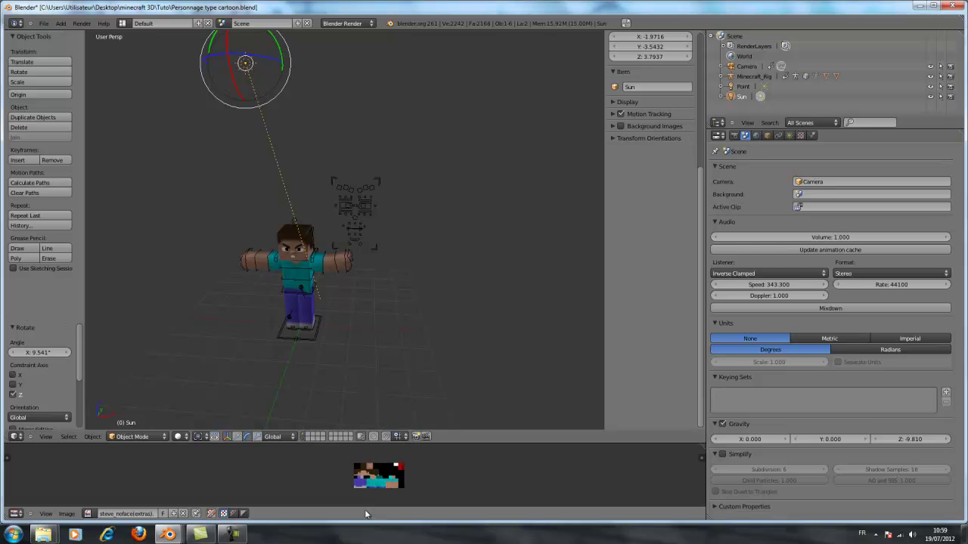
- Replace the steve_noface(extras).png texture with gandalf.png from the monskin/délire folder
click(67, 513)
click(76, 484)
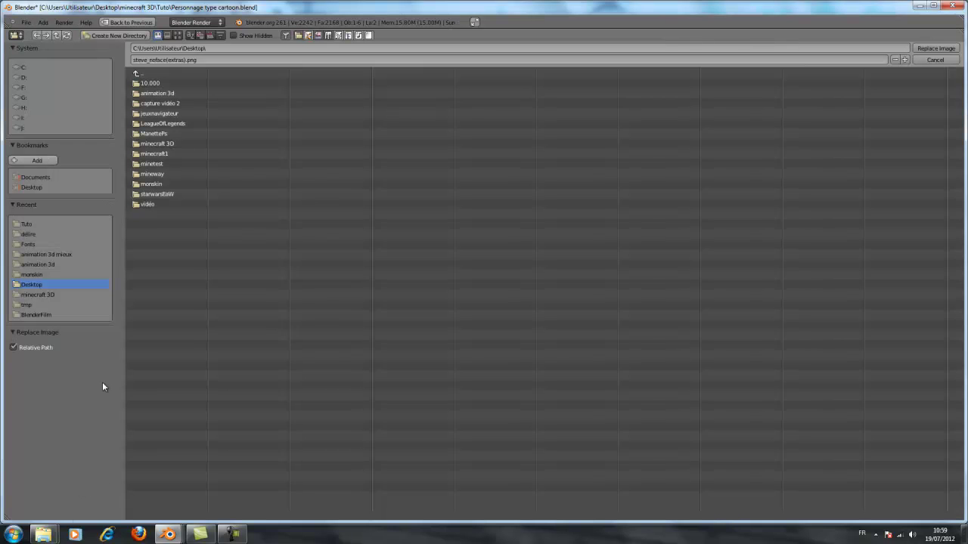
click(150, 182)
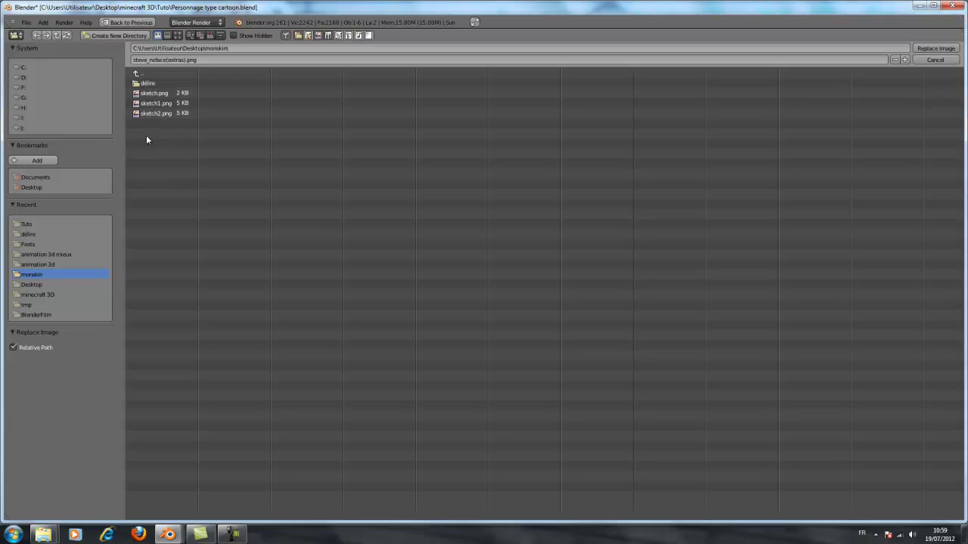
click(188, 80)
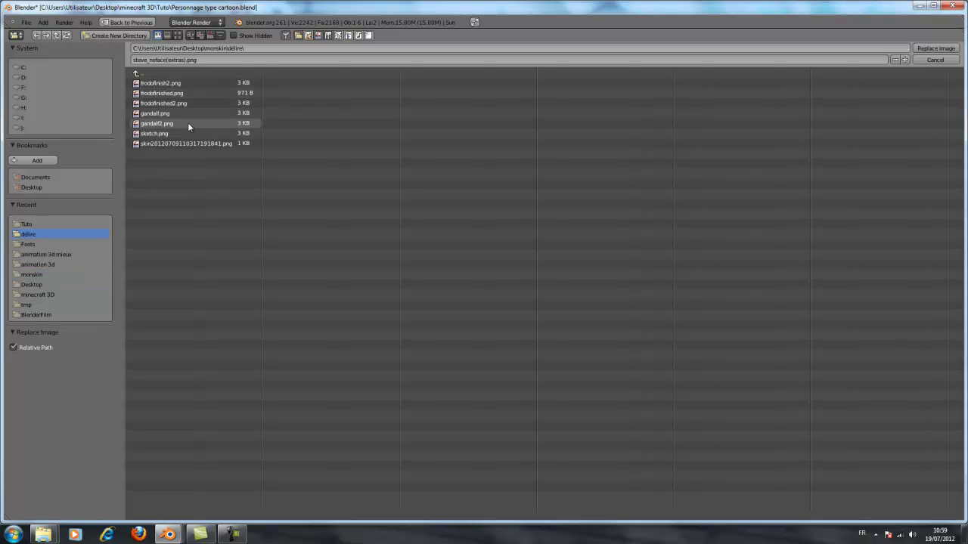
click(191, 113)
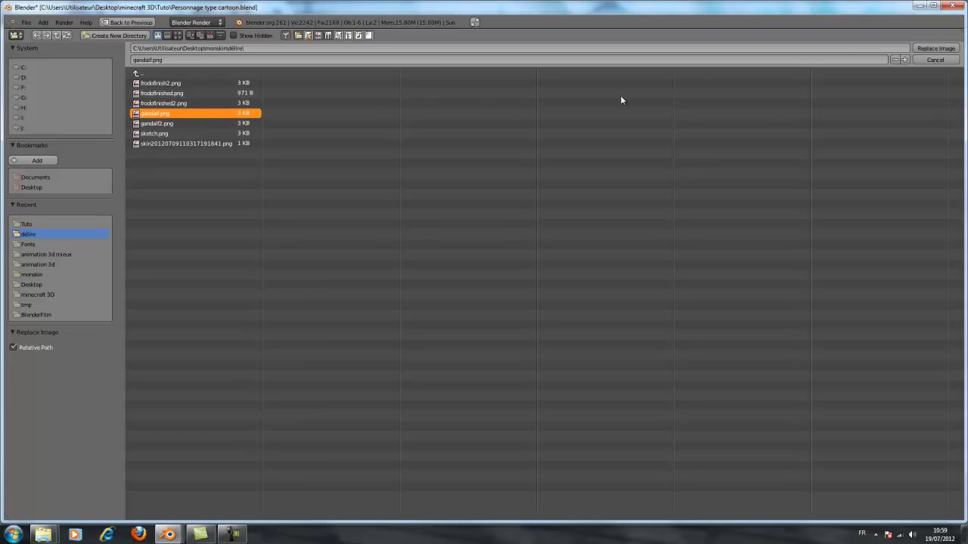
click(934, 48)
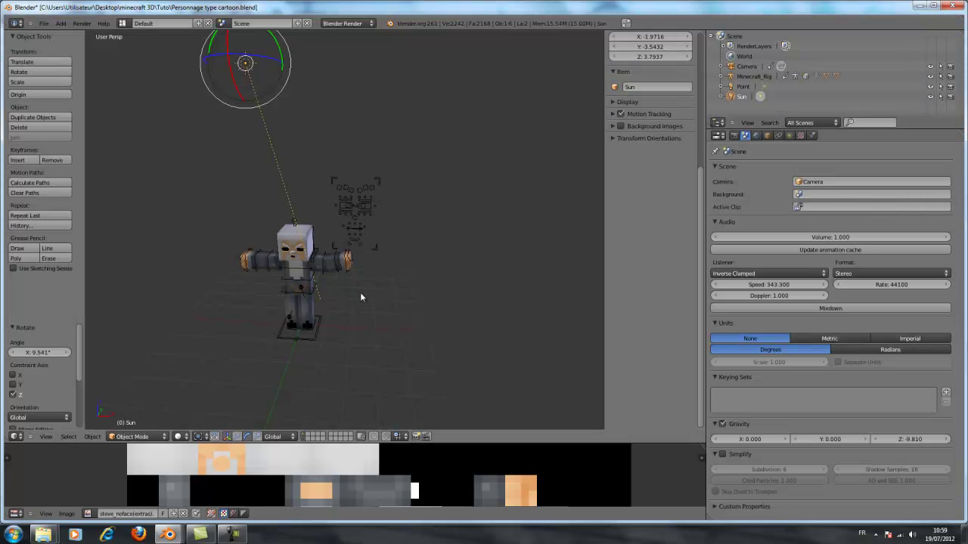
- Render the camera view to check the character with the gandalf skin, and close the render window
middle_drag(361, 297, 383, 285)
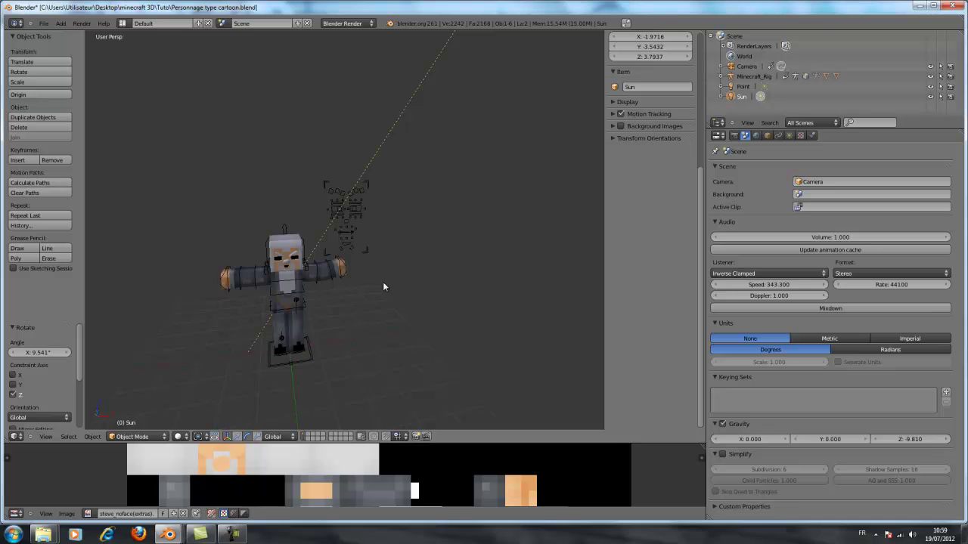
key(F12)
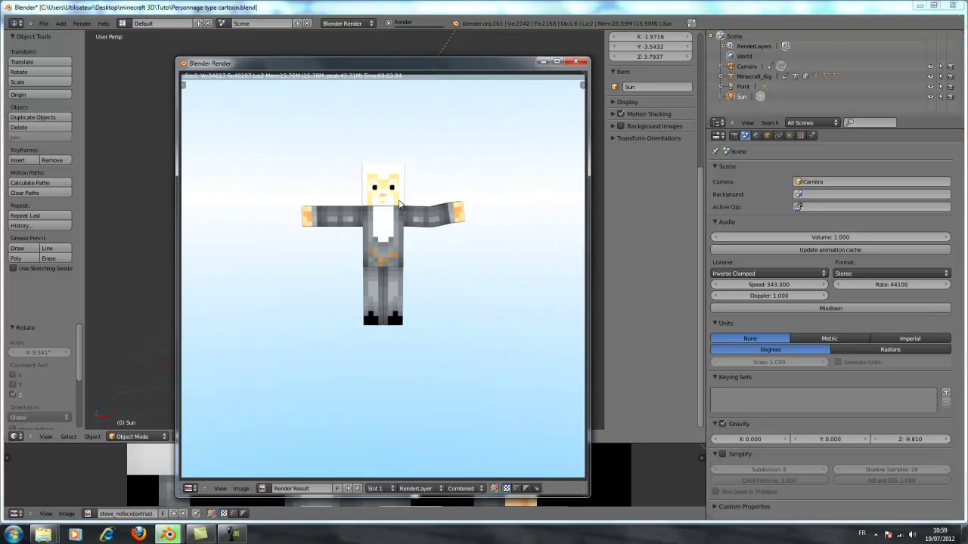
click(580, 62)
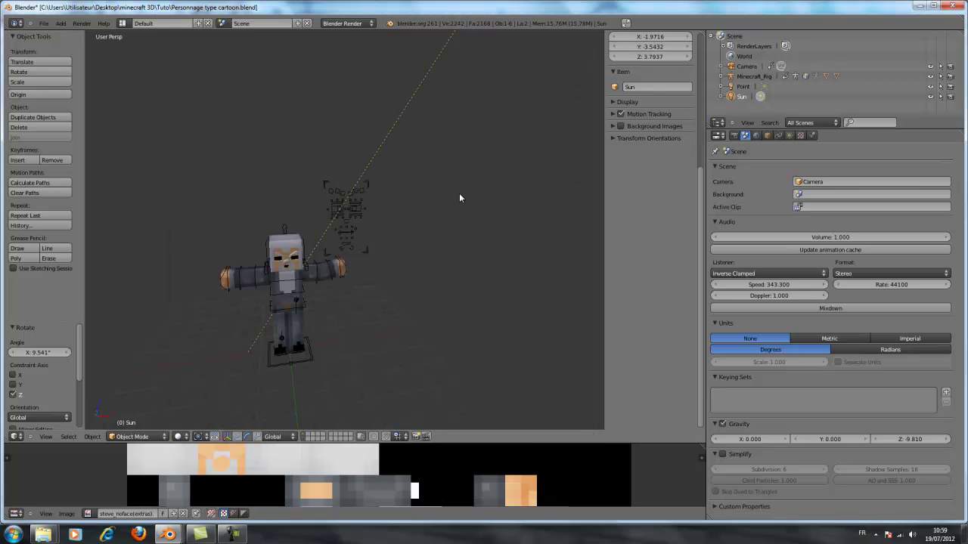
- Append all items in the Object category of Rig Cartoon.blend from the minecraft 3D folder into the scene
middle_drag(459, 198, 428, 257)
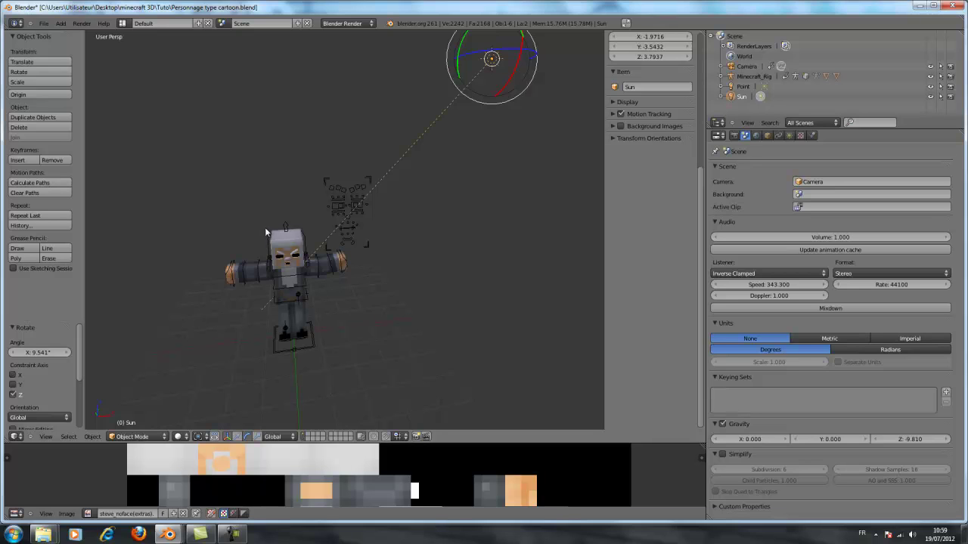
click(44, 23)
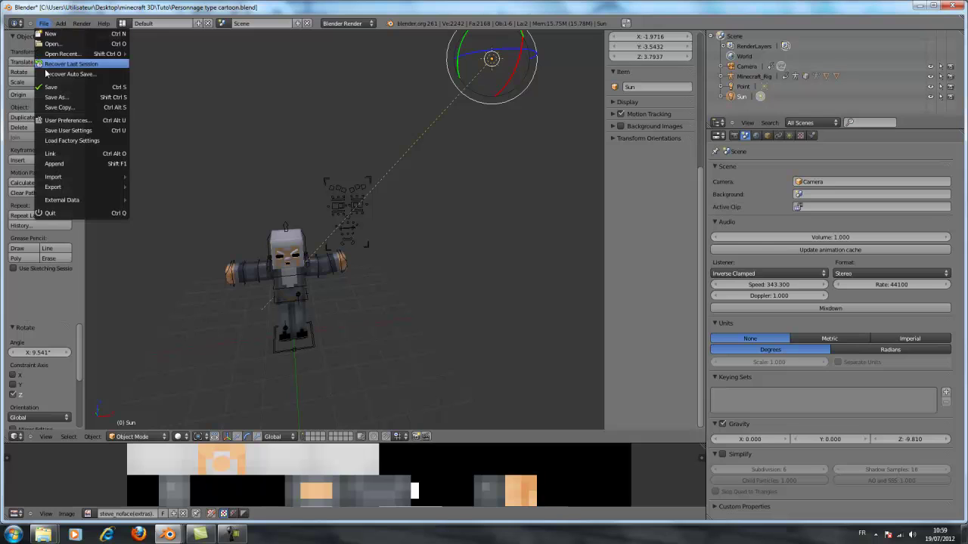
click(53, 153)
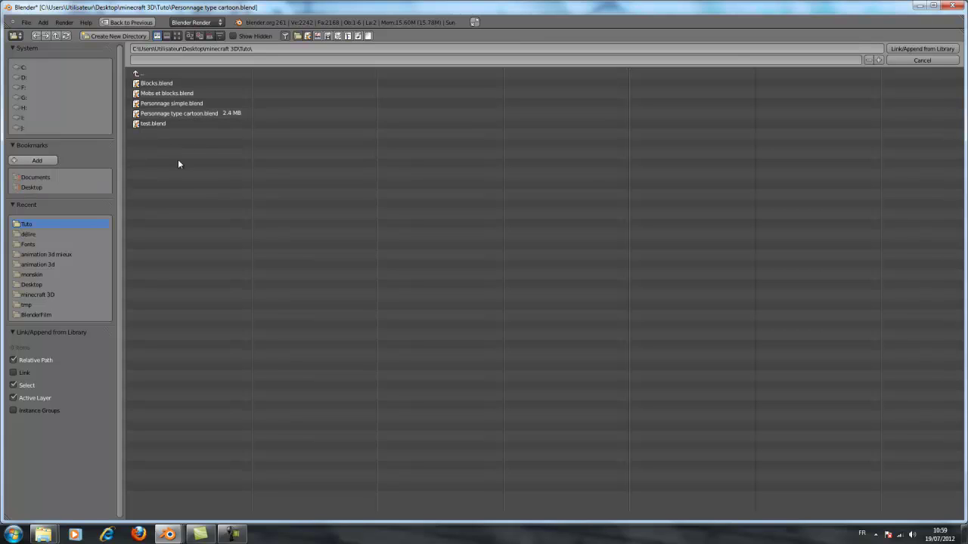
click(171, 73)
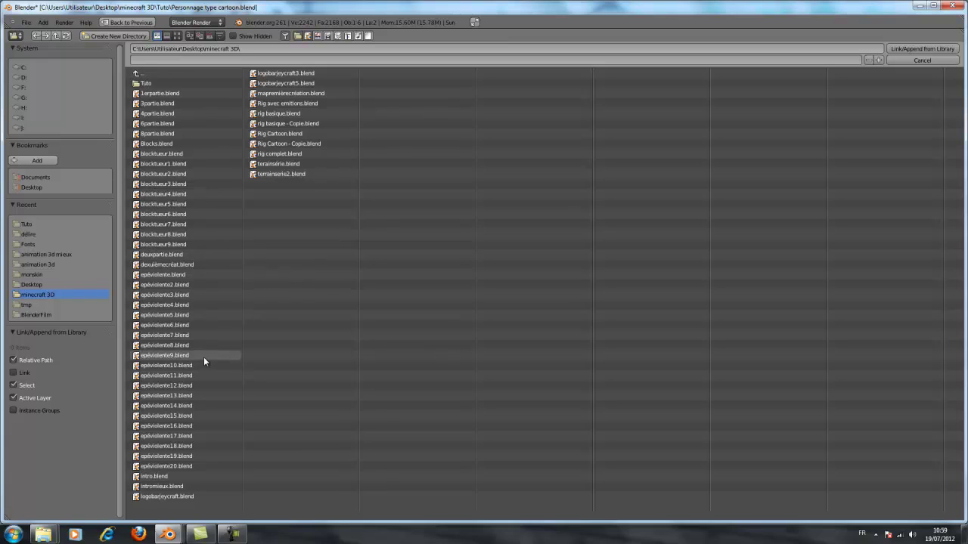
double_click(301, 133)
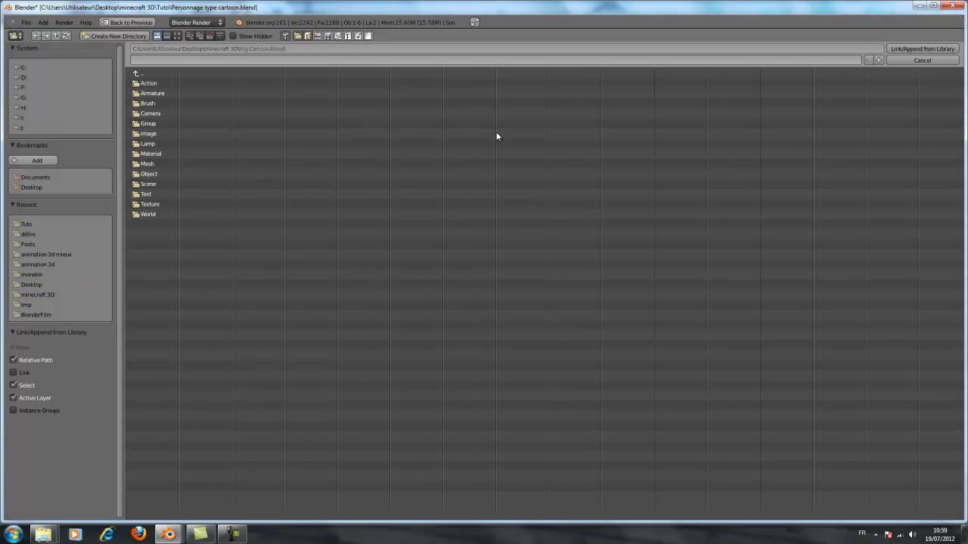
click(160, 172)
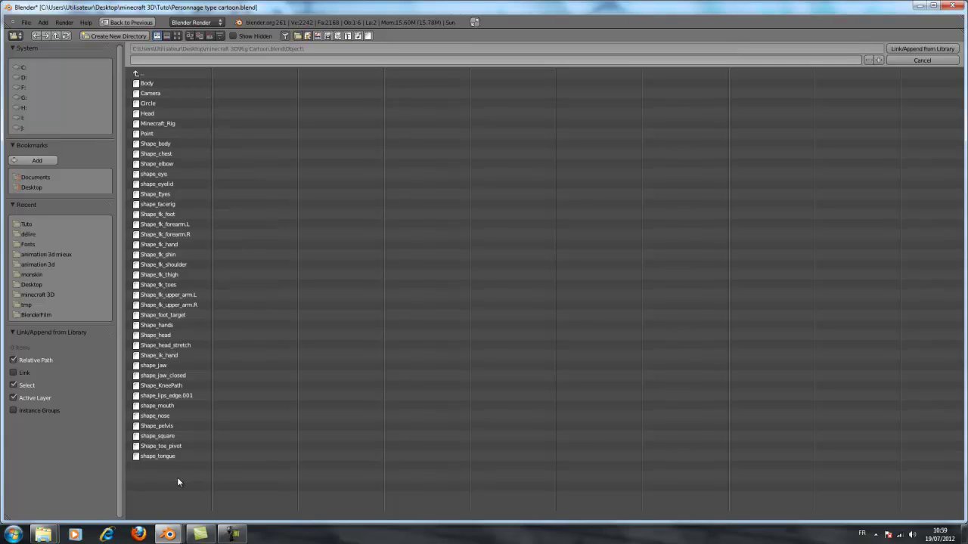
drag(173, 478, 169, 83)
click(929, 49)
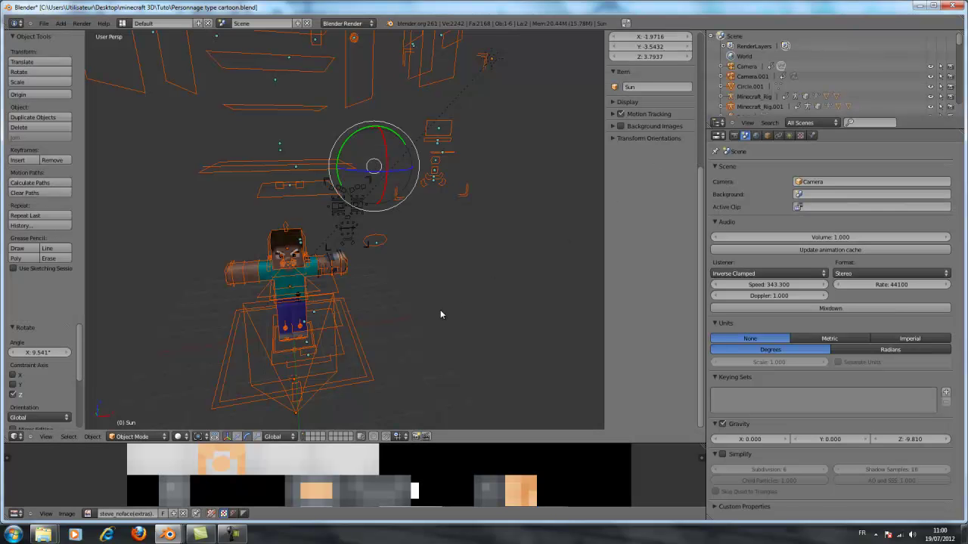
- Enable the translate manipulator and move the appended rig along X by 2.489 and another 2.274, away from the gandalf character
middle_drag(440, 310, 387, 314)
click(236, 436)
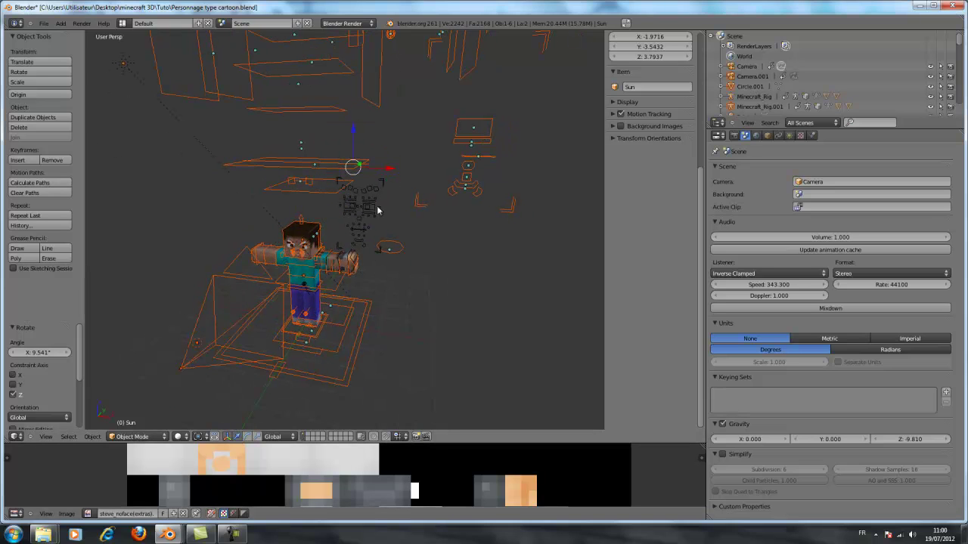
drag(385, 169, 611, 201)
scroll(510, 201, down, 3)
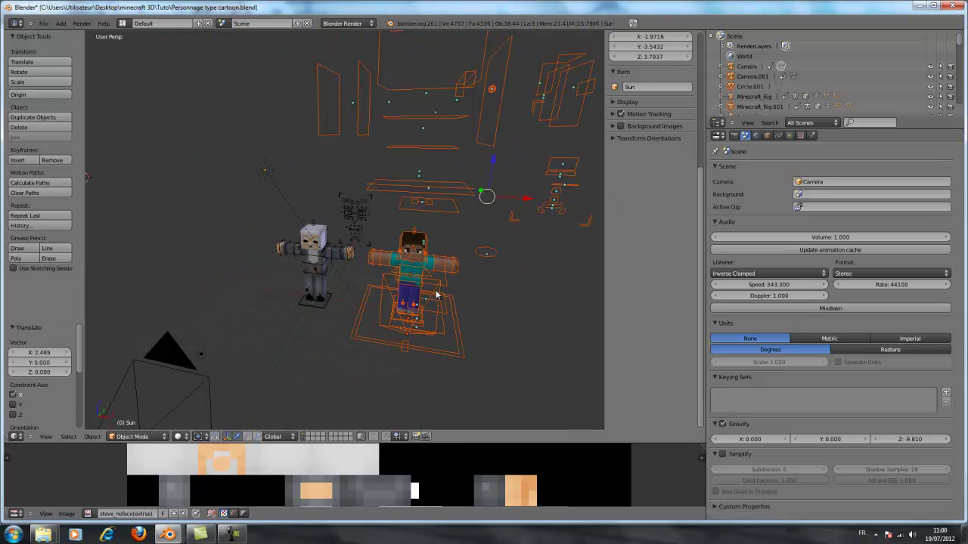
drag(459, 217, 514, 244)
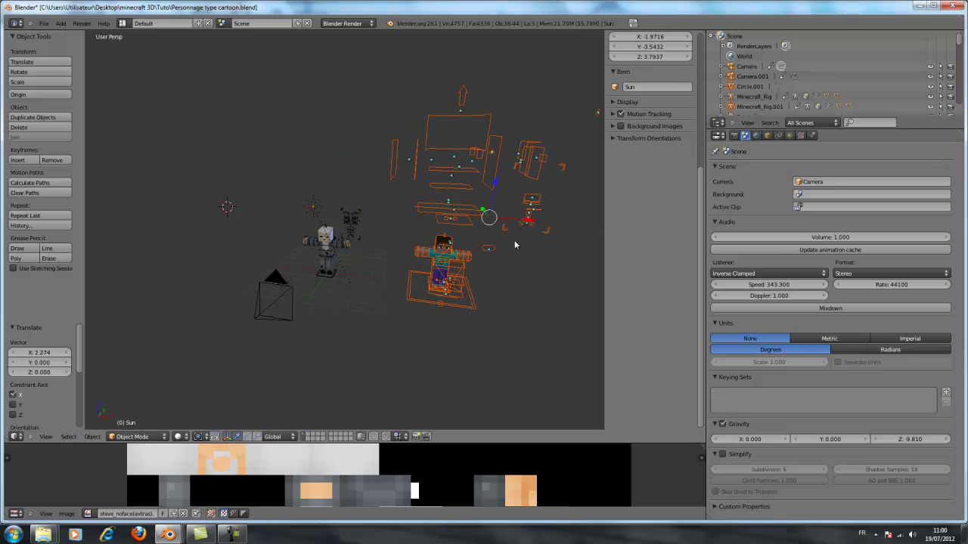
- Delete the appended Camera.001 and the appended lamp beside it from the scene
middle_drag(514, 244, 438, 285)
right_click(289, 316)
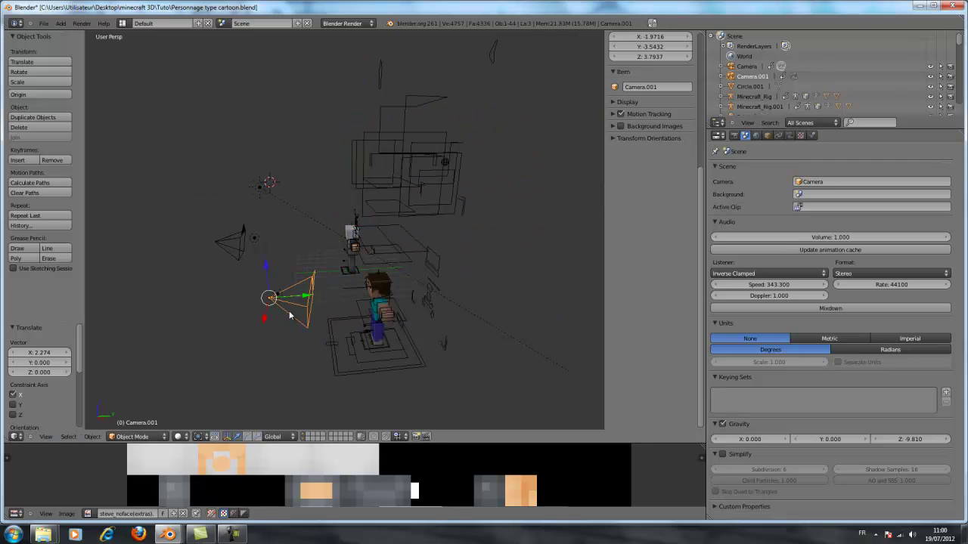
key(x)
click(284, 311)
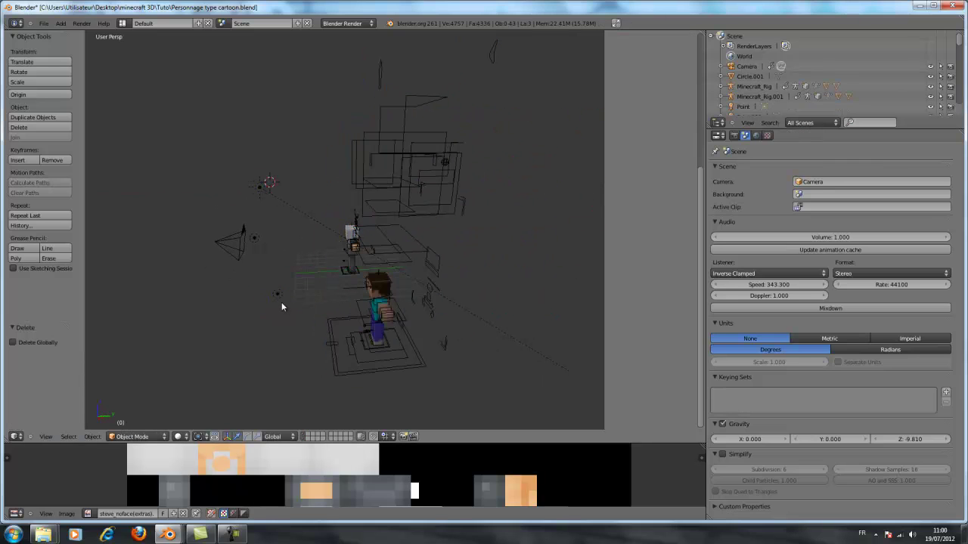
right_click(281, 302)
key(x)
click(280, 296)
- Delete the three lowest control shapes floating just above the appended Steve character
middle_drag(280, 296, 457, 268)
right_click(453, 246)
key(x)
click(453, 241)
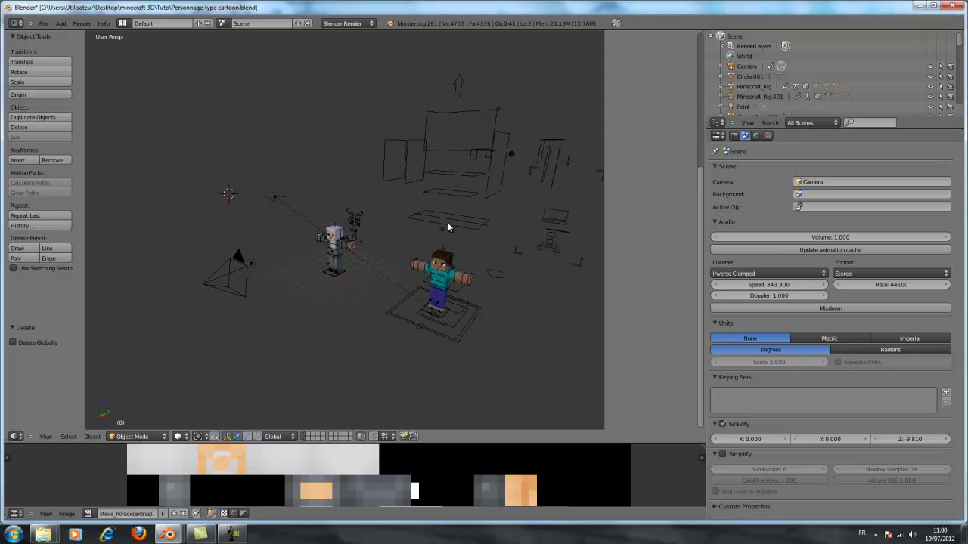
right_click(446, 229)
key(x)
click(446, 230)
right_click(449, 220)
key(x)
click(447, 219)
- Delete the Shape_body.001 control shape above the Steve character
right_click(460, 195)
key(x)
key(Escape)
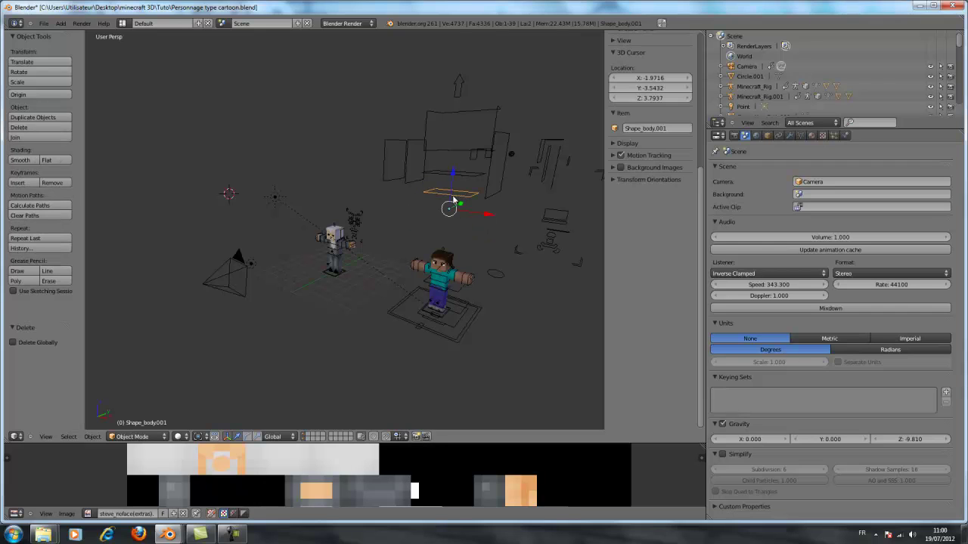
key(x)
click(454, 196)
key(x)
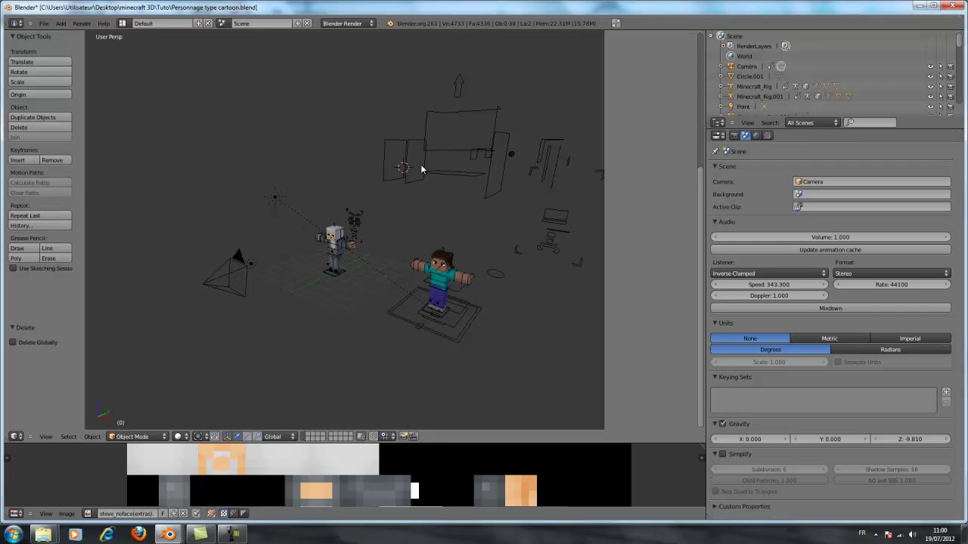
- Delete the two upright panel shapes beside the head shape and the flat Shape_chest.001
right_click(406, 164)
key(x)
click(393, 163)
right_click(391, 165)
key(x)
click(378, 162)
right_click(443, 169)
key(x)
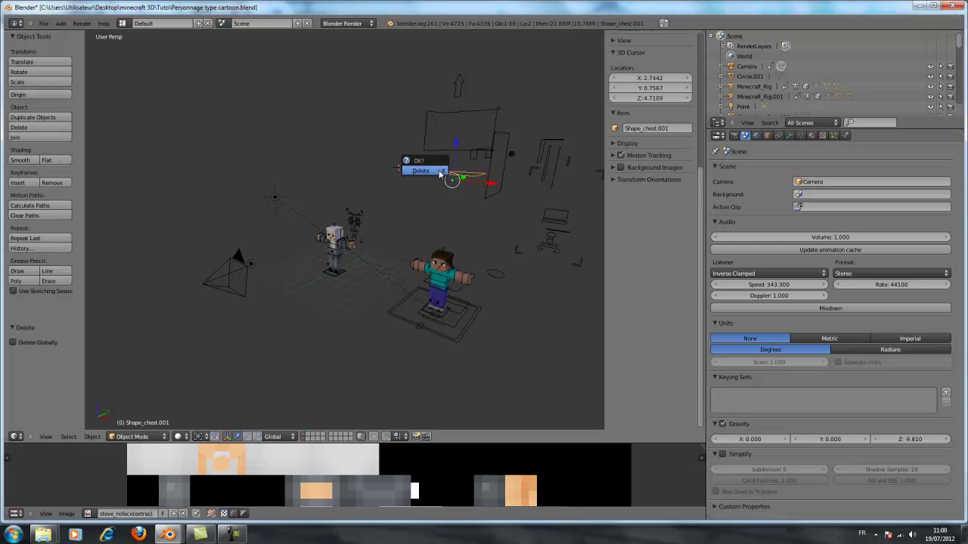
click(443, 168)
- Delete Shape_head.001, the small shape near its lower edge, the arrow above it and the tall panel beside it
right_click(478, 160)
key(x)
click(463, 150)
right_click(453, 156)
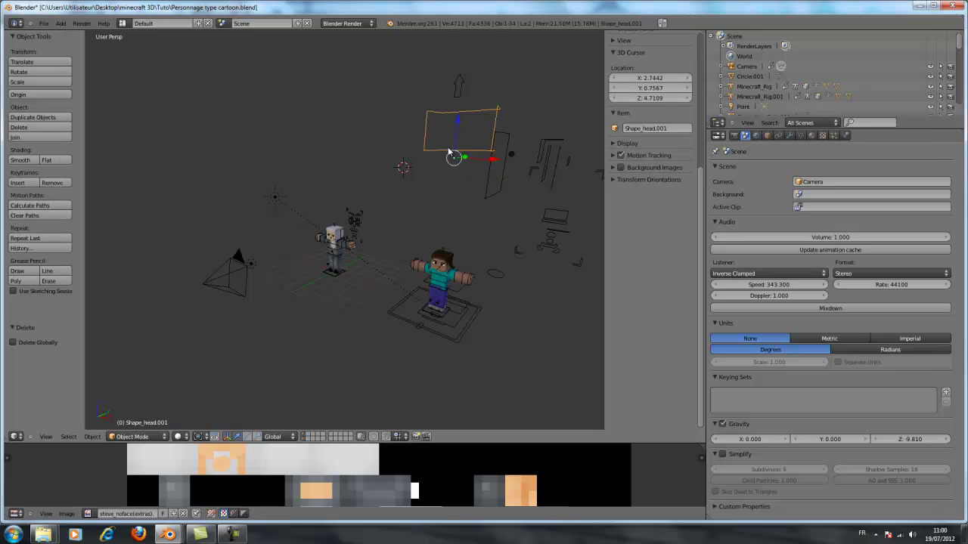
key(x)
click(448, 149)
click(457, 95)
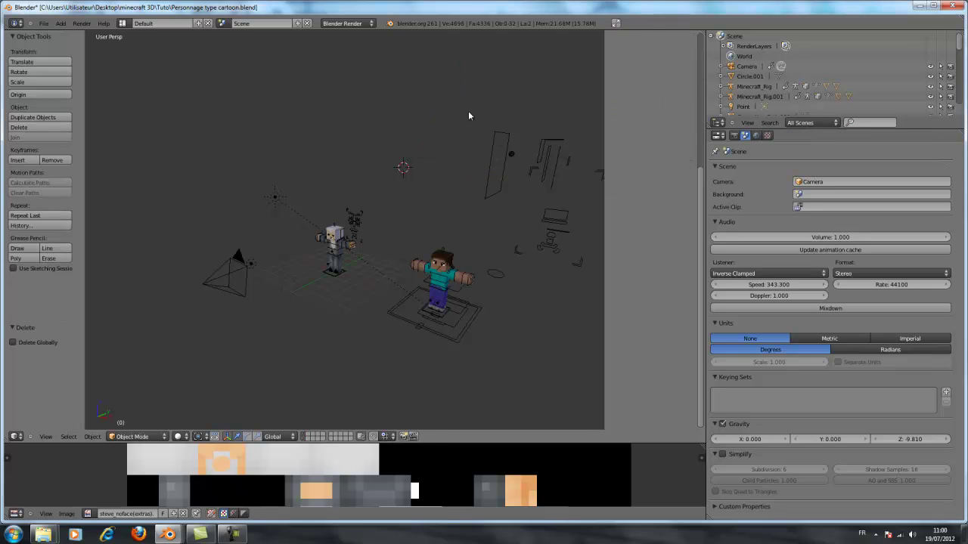
right_click(505, 168)
key(x)
click(503, 164)
- Delete the large Circle.001 outline on the ground around the Steve rig
scroll(561, 270, down, 6)
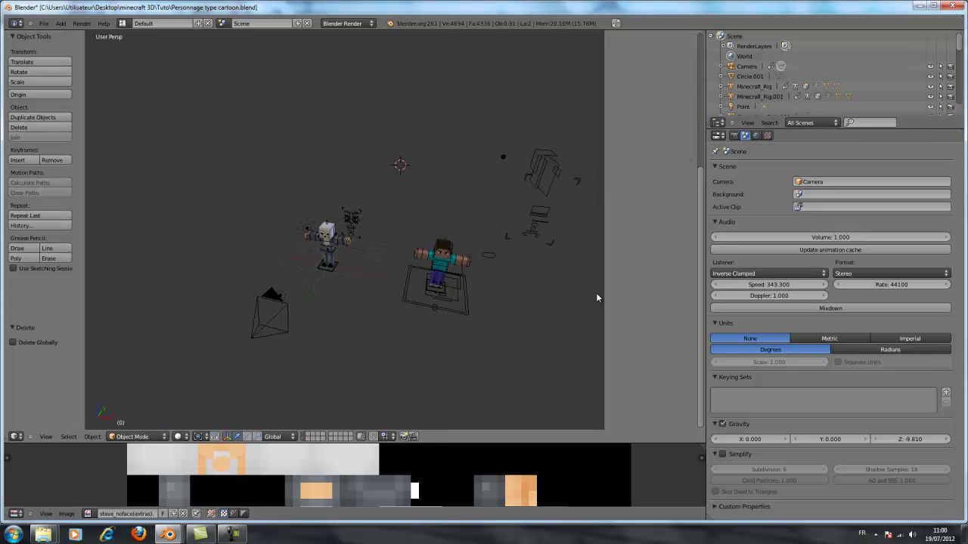
middle_drag(390, 267, 363, 292)
scroll(363, 292, up, 5)
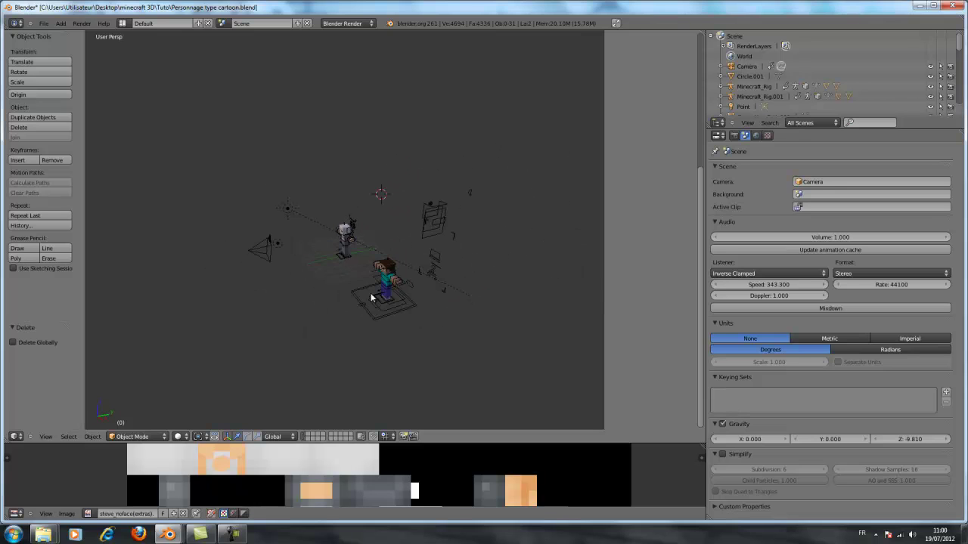
right_click(381, 360)
key(x)
click(384, 344)
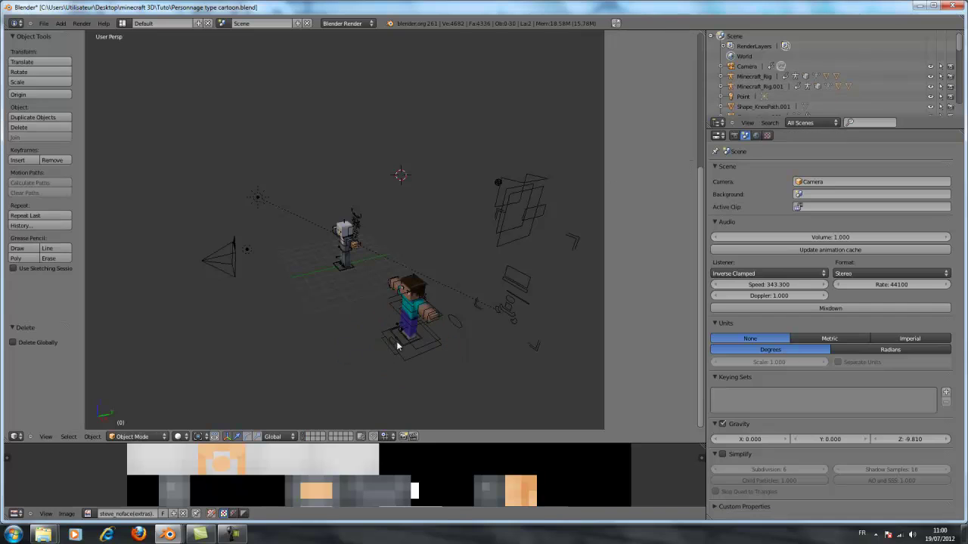
- Delete four control shapes around the Steve character's feet, including Shape_fk_foot.001
right_click(396, 346)
key(x)
click(387, 348)
right_click(386, 348)
key(x)
click(385, 345)
right_click(397, 351)
key(x)
click(393, 348)
right_click(425, 351)
key(x)
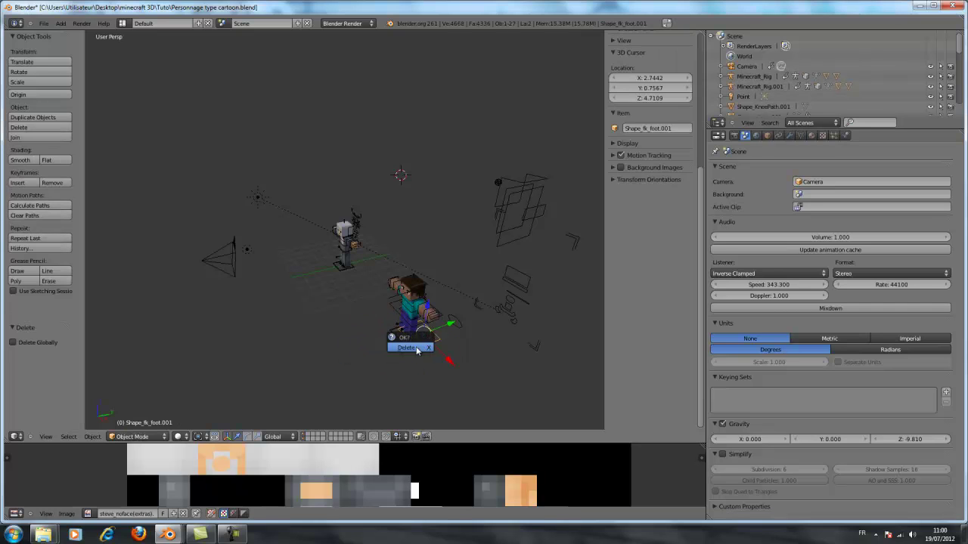
click(416, 346)
- Delete the Shape_fk_shin.001 control shape beside the Steve character, keeping its armature
middle_drag(419, 351, 451, 327)
right_click(435, 306)
key(n)
key(x)
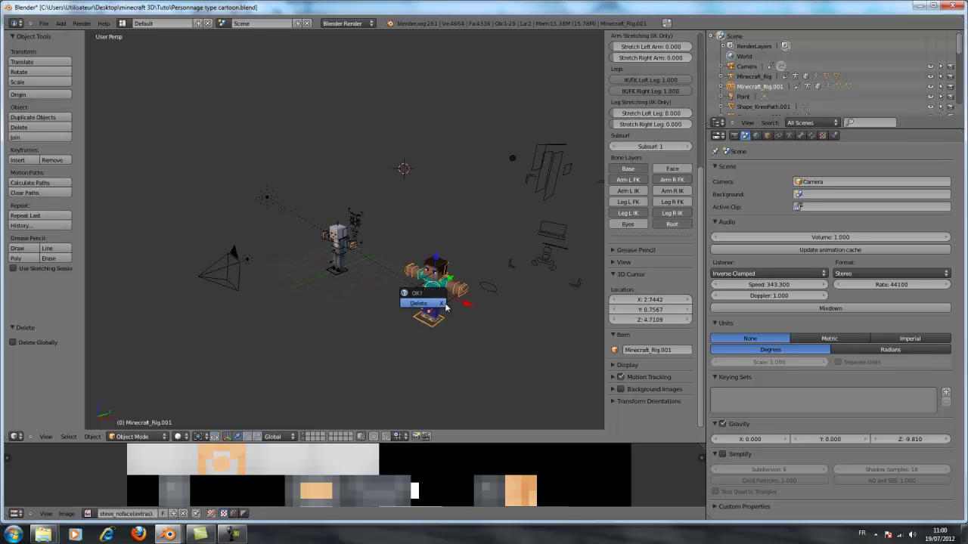
key(Escape)
key(x)
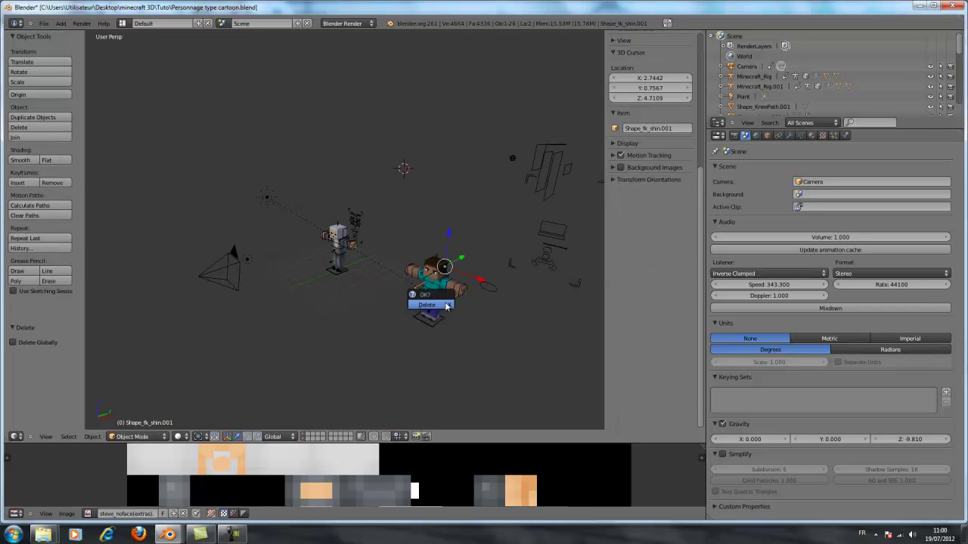
click(446, 306)
- Delete the shape_tongue.001 control shape next to the Steve character
right_click(467, 310)
key(x)
right_click(481, 293)
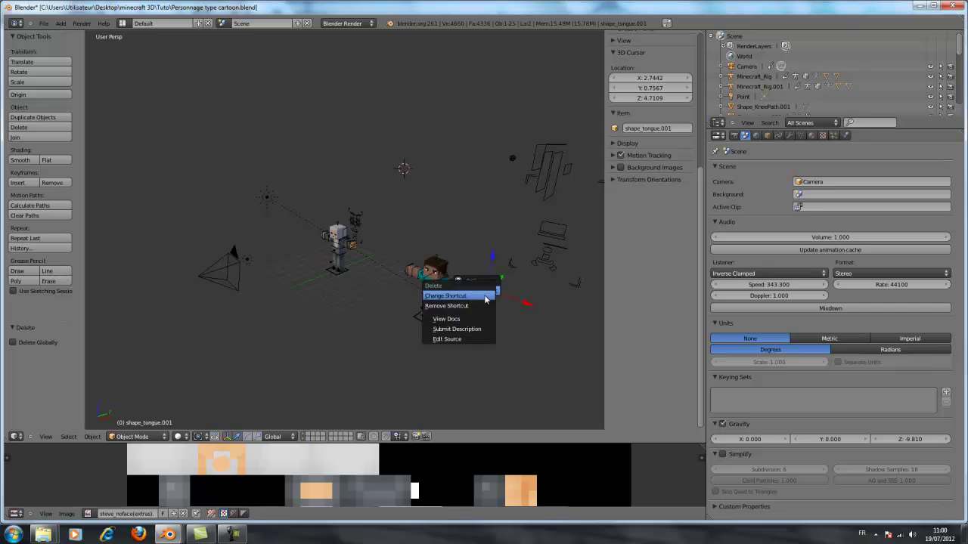
key(Escape)
key(x)
click(484, 289)
- Display the second rig's steve_noface(extr.000 skin in the image editor and compare it with both characters
mouse_move(484, 290)
middle_down()
mouse_move(474, 309)
mouse_move(503, 295)
middle_up()
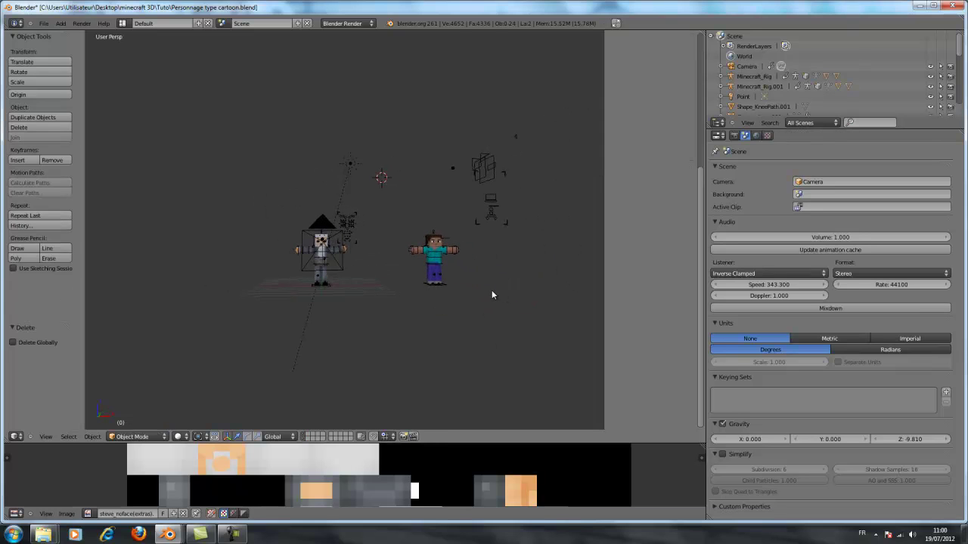
click(88, 513)
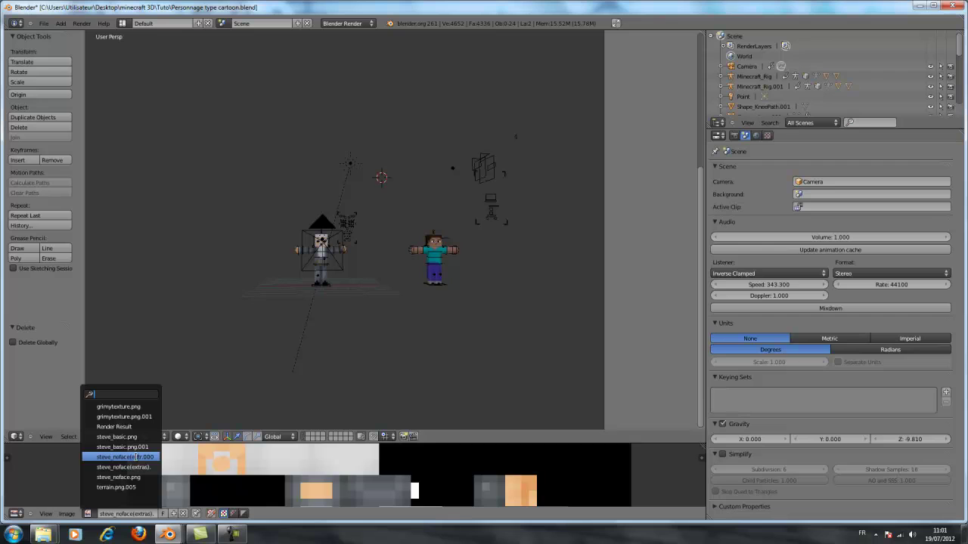
click(139, 457)
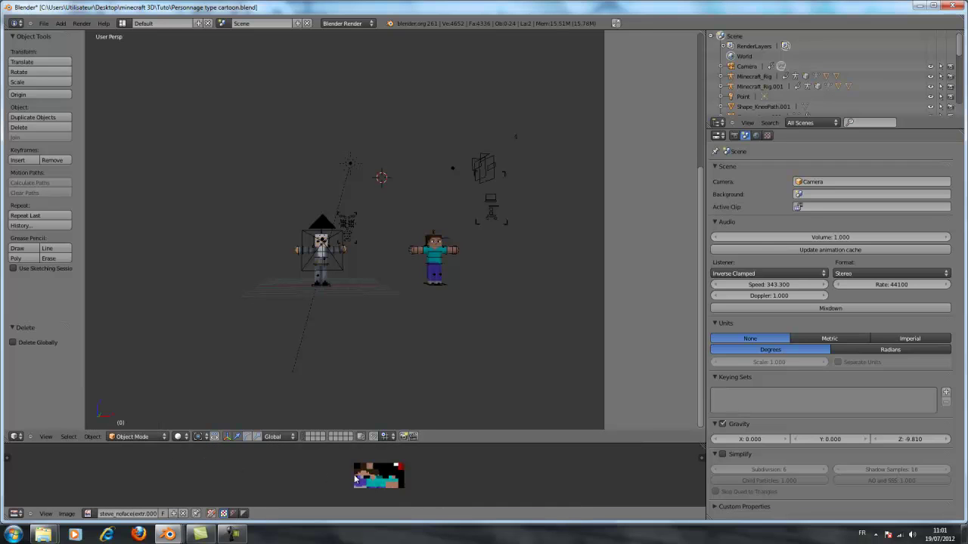
scroll(356, 479, up, 5)
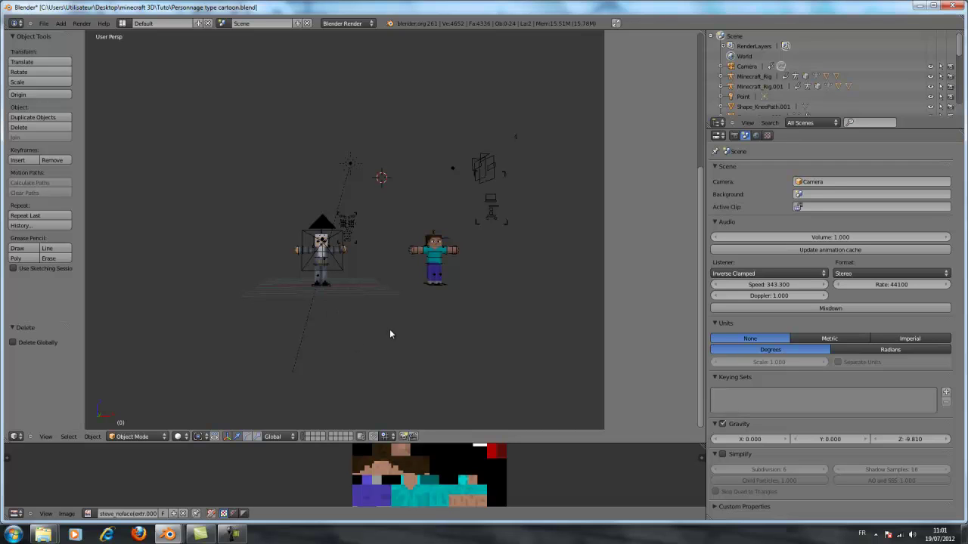
middle_drag(390, 334, 317, 369)
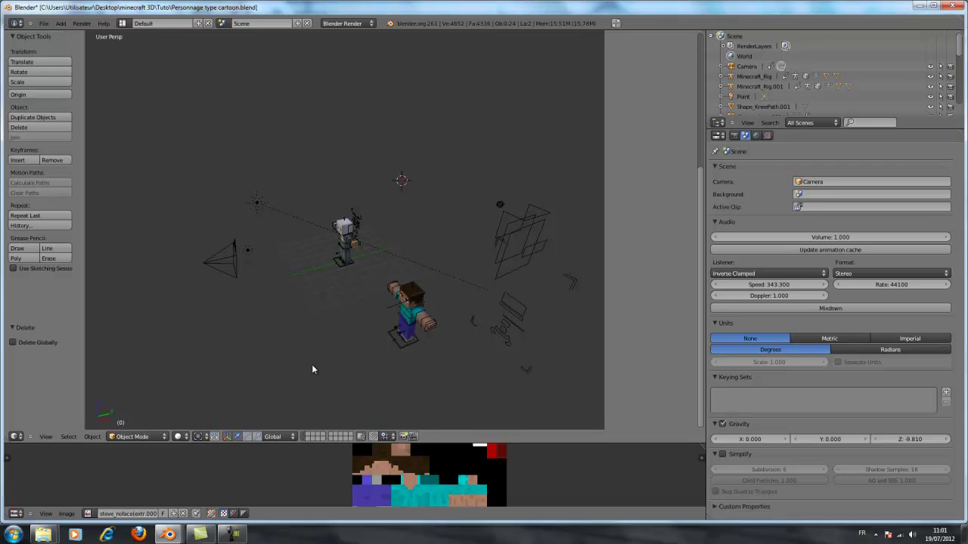
- Switch to the Blender window containing the test.blend house scene and view the house from another side
click(920, 6)
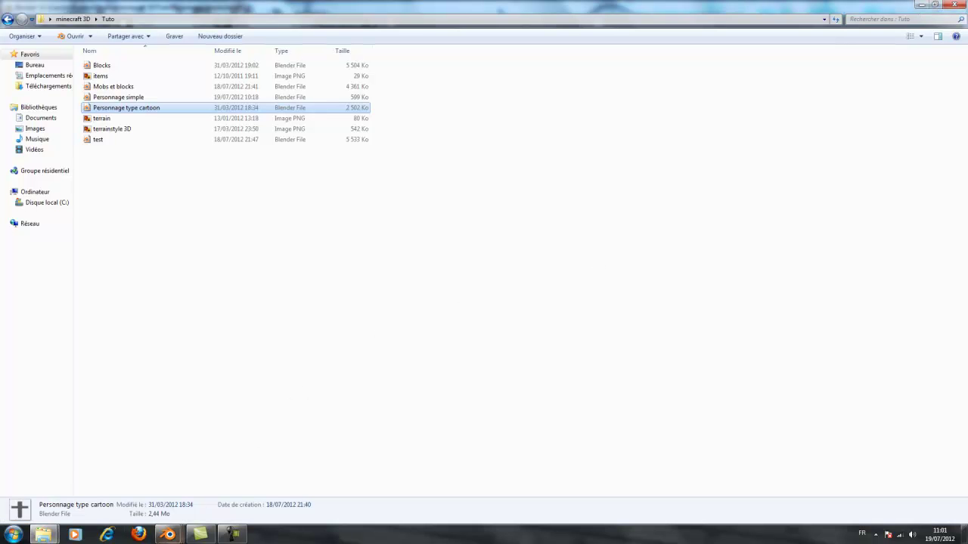
click(169, 530)
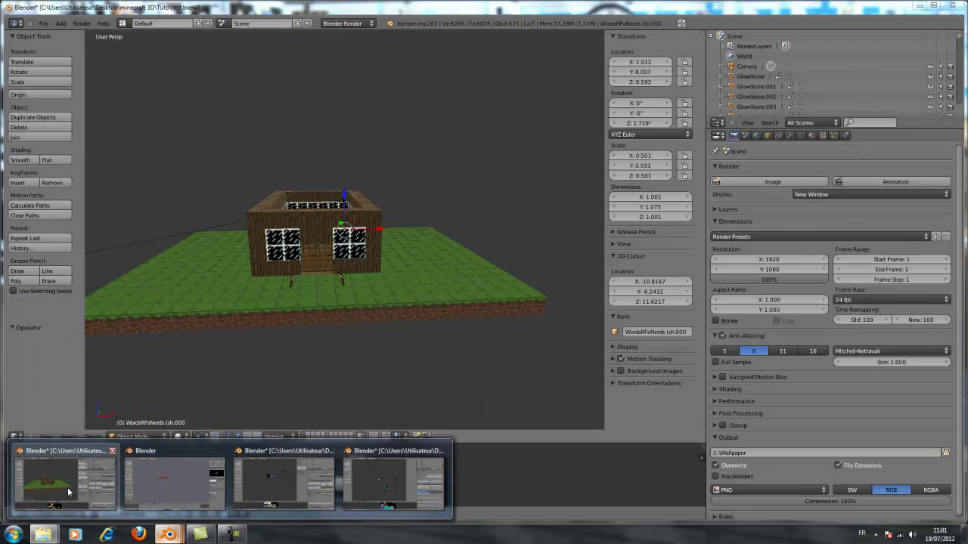
click(68, 487)
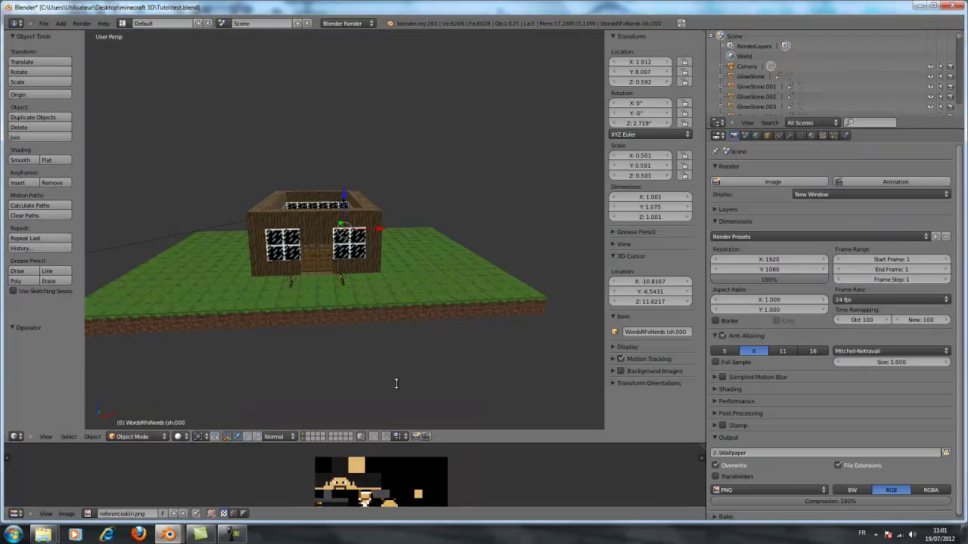
middle_drag(395, 384, 452, 350)
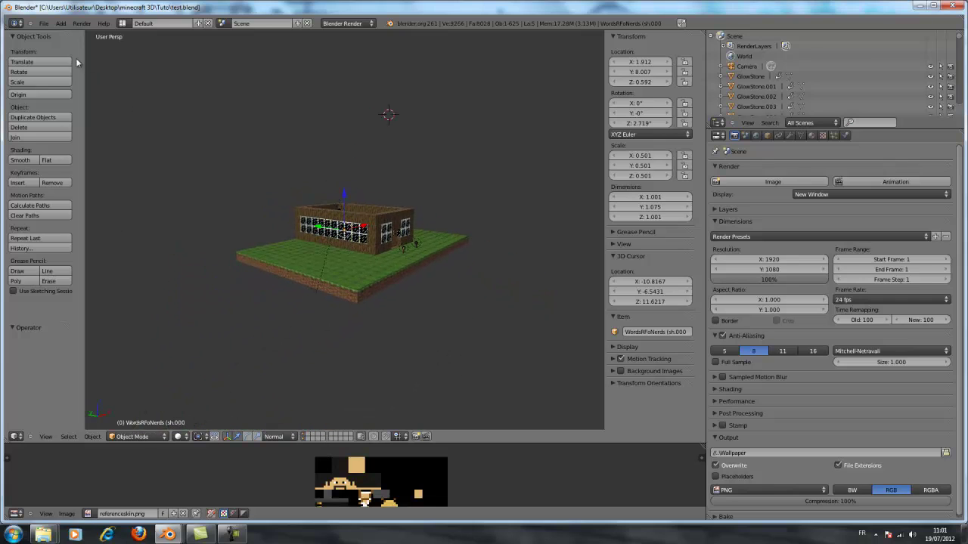
- Append the Grass object from Blocks.blend and move it along X by -13.276, off the lawn
click(43, 23)
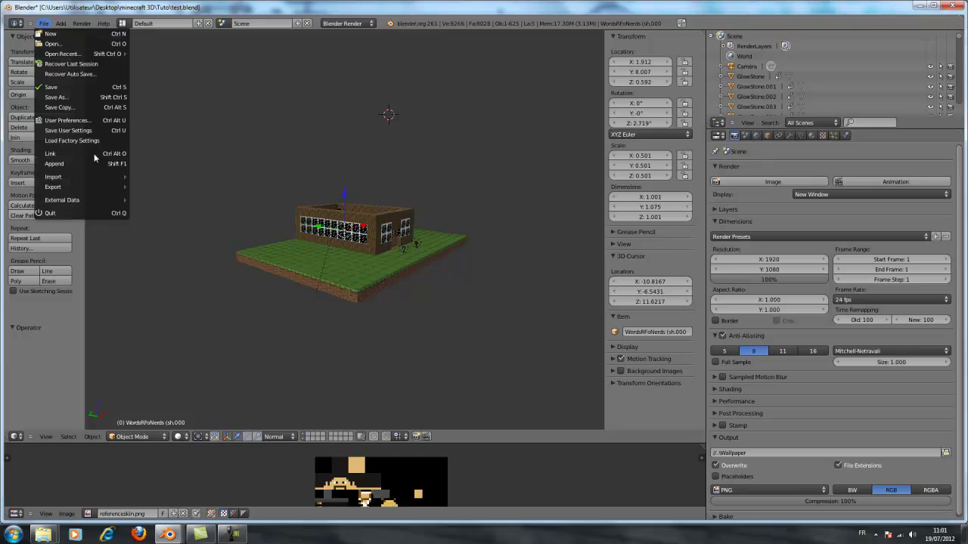
click(97, 162)
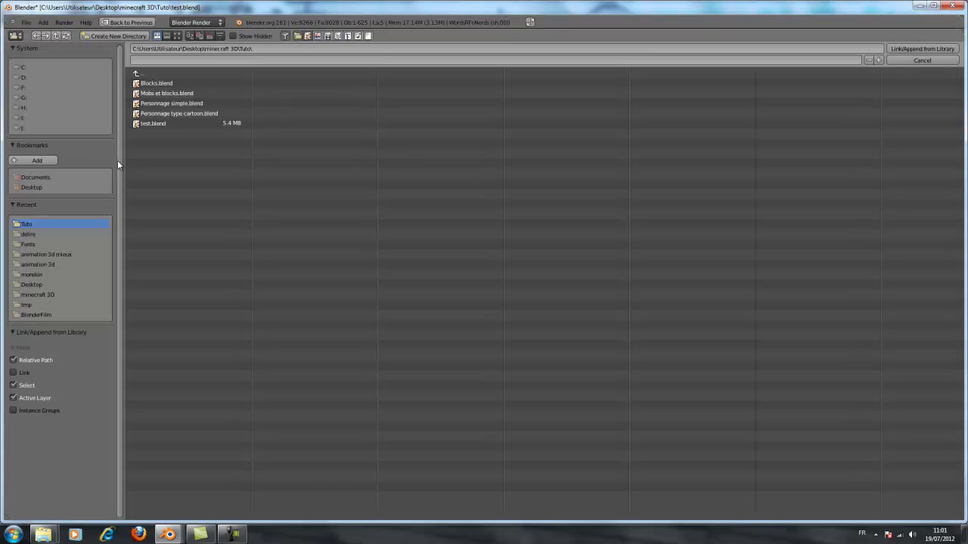
click(172, 83)
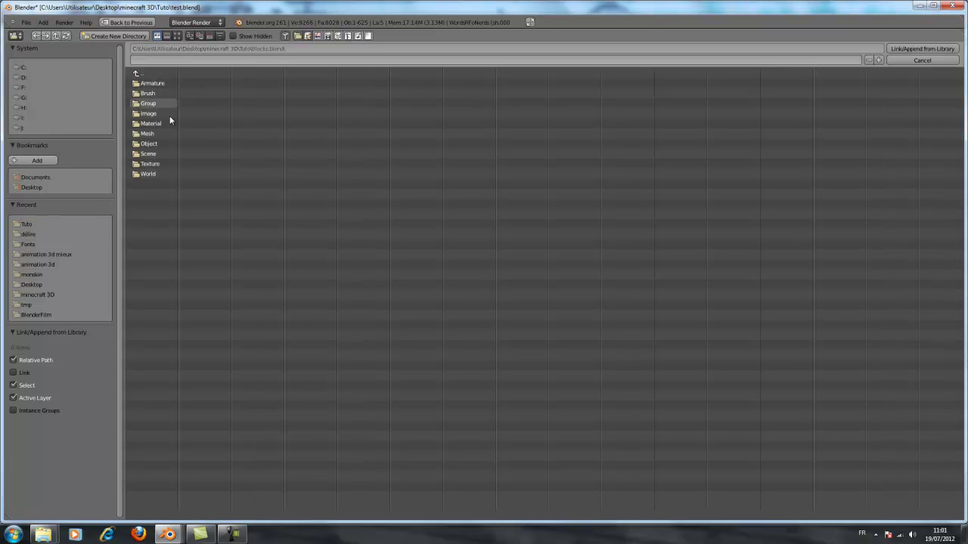
click(163, 143)
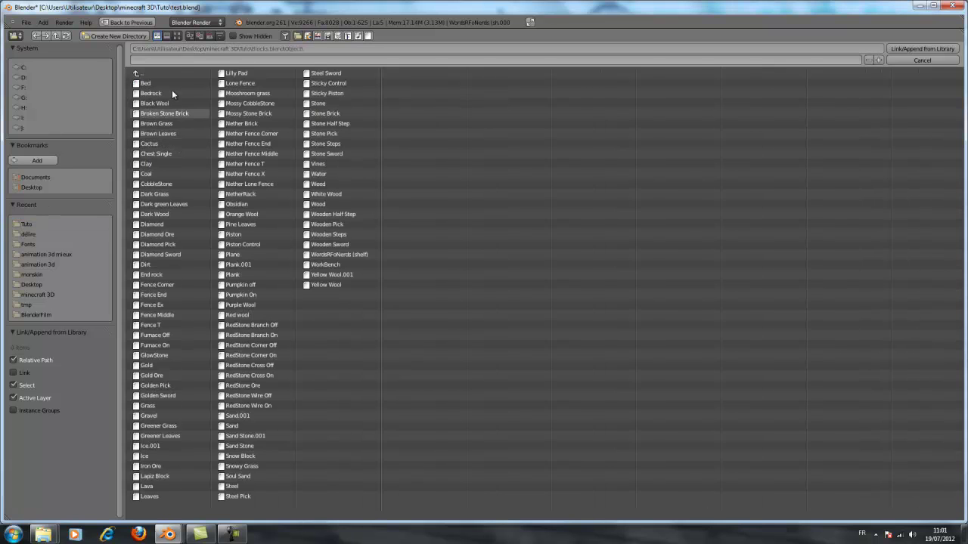
click(183, 406)
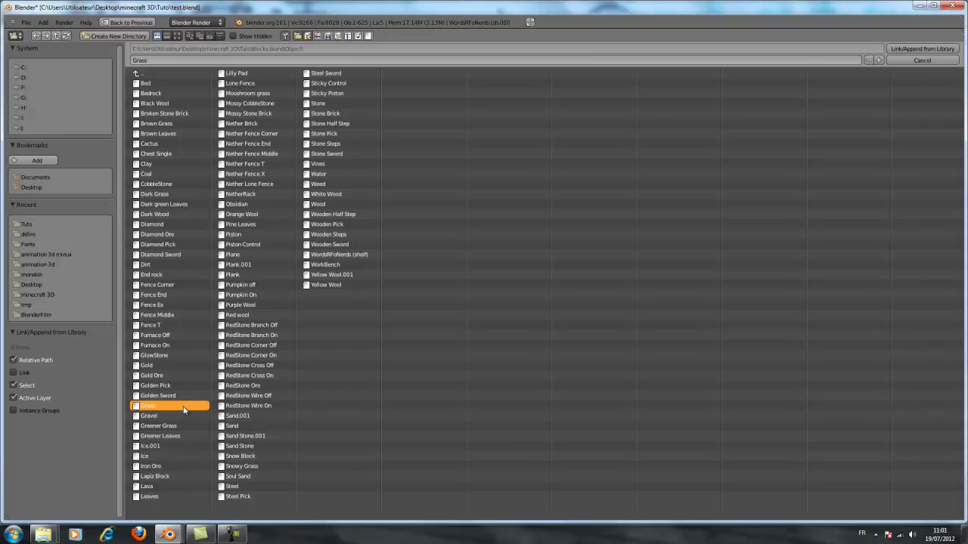
click(913, 50)
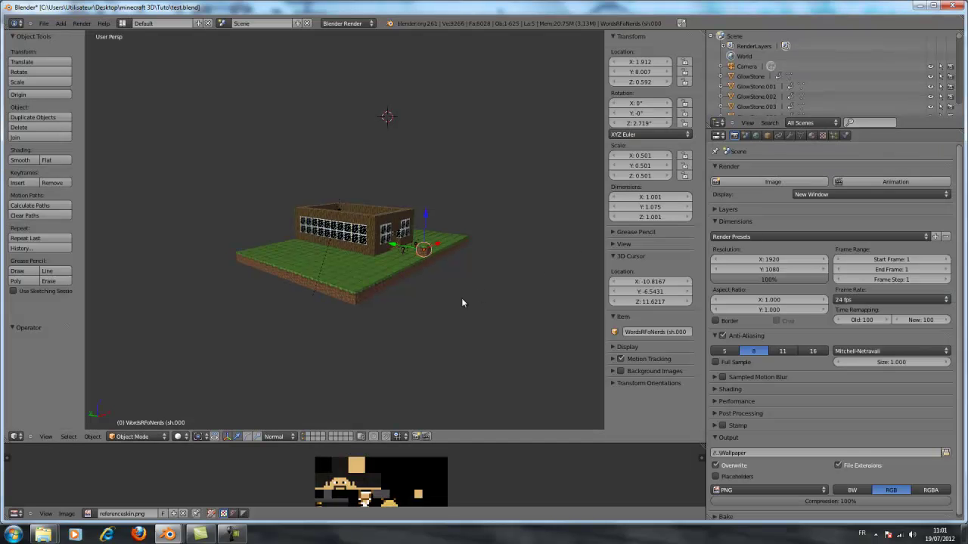
middle_drag(462, 300, 380, 300)
drag(380, 300, 225, 334)
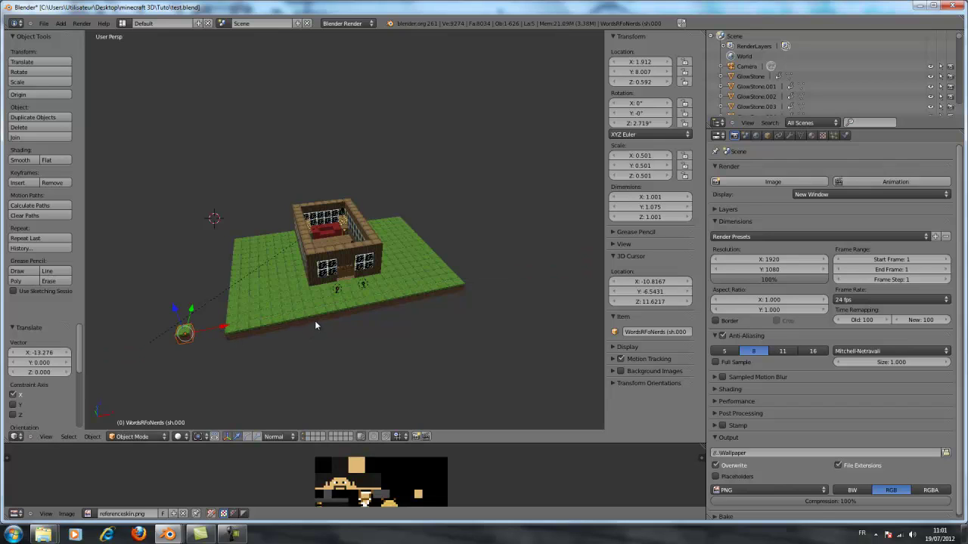
- Start another append and go back from Blocks.blend to the Tuto folder
click(44, 24)
click(89, 162)
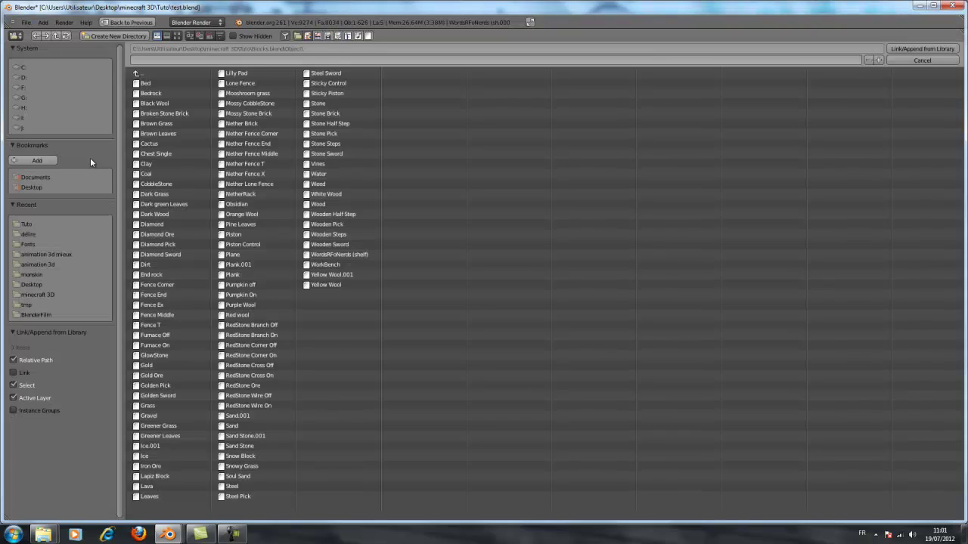
double_click(165, 72)
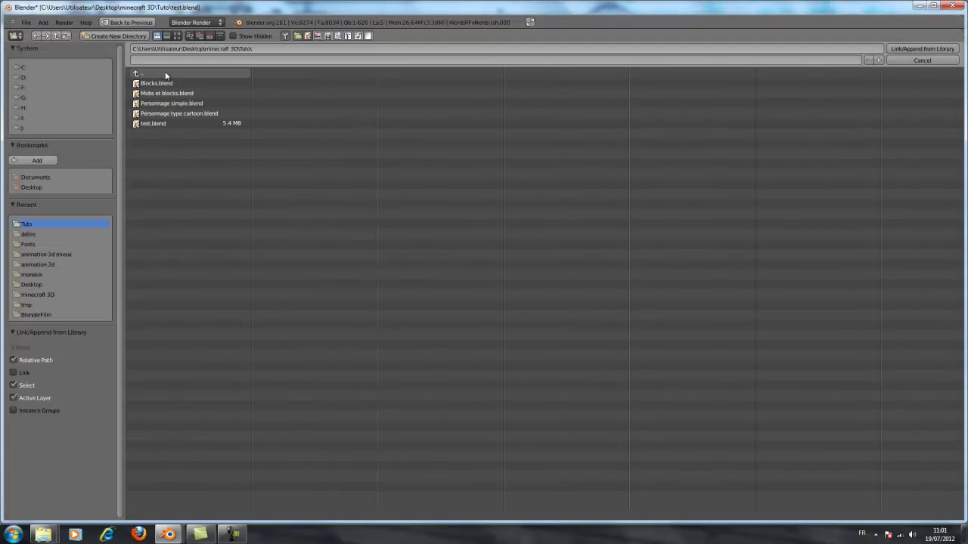
double_click(165, 72)
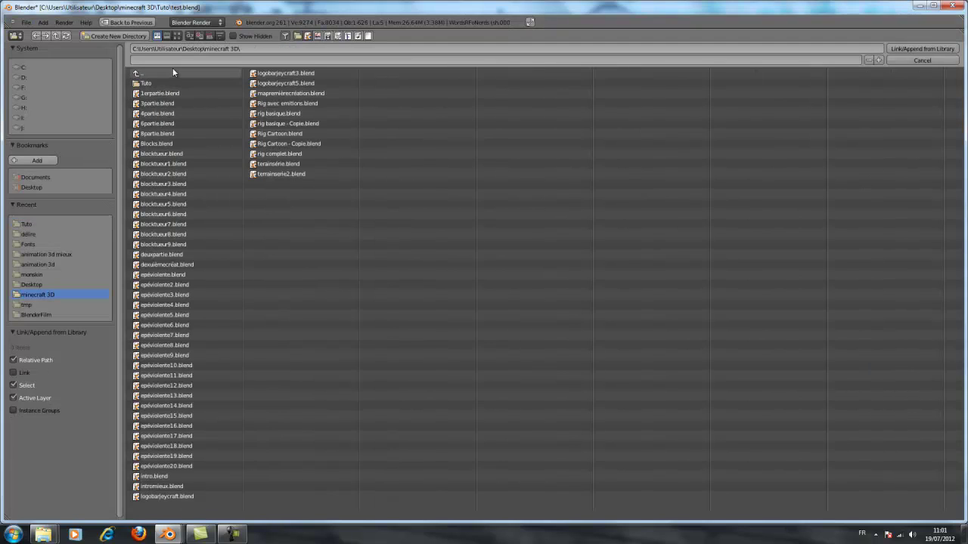
double_click(304, 131)
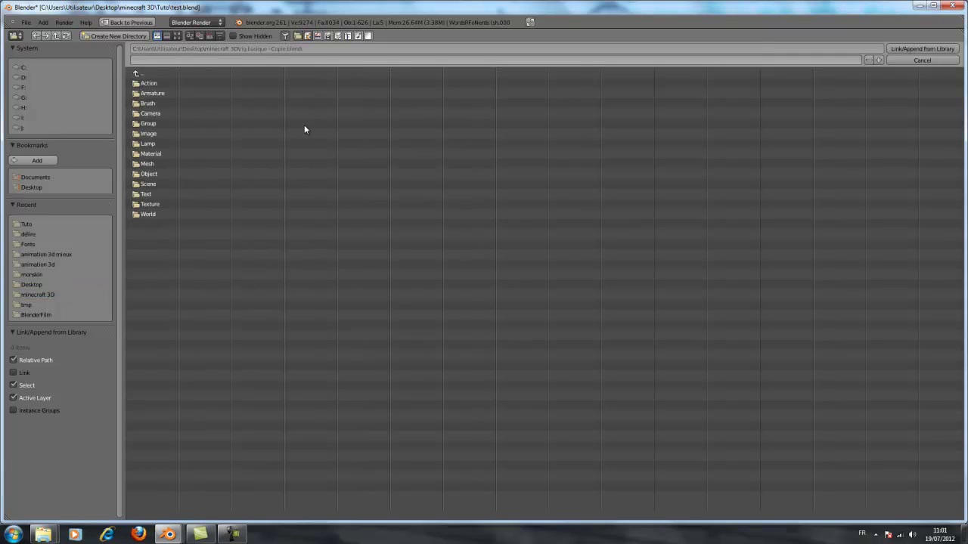
double_click(147, 74)
double_click(162, 81)
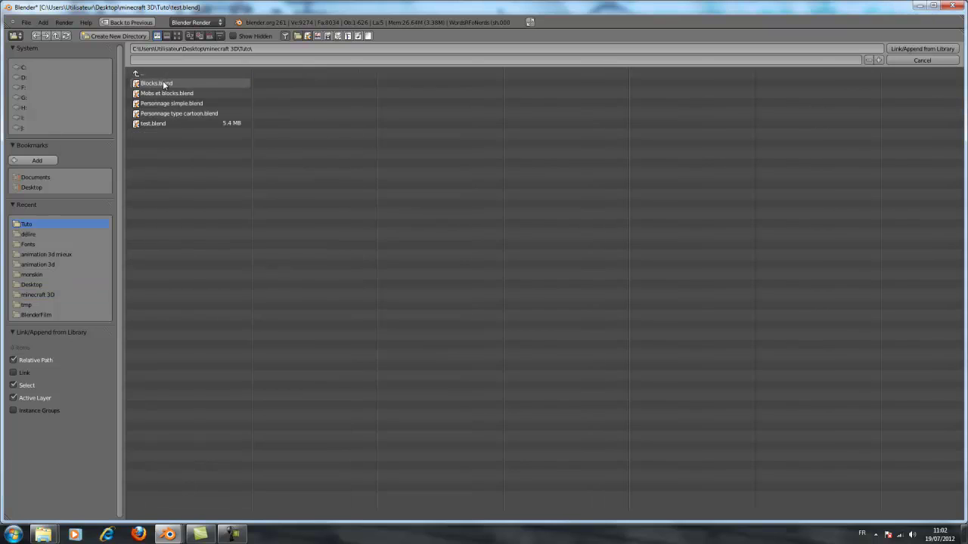
- Append the body and CharRig objects from Personnage simple.blend into the house scene
double_click(200, 103)
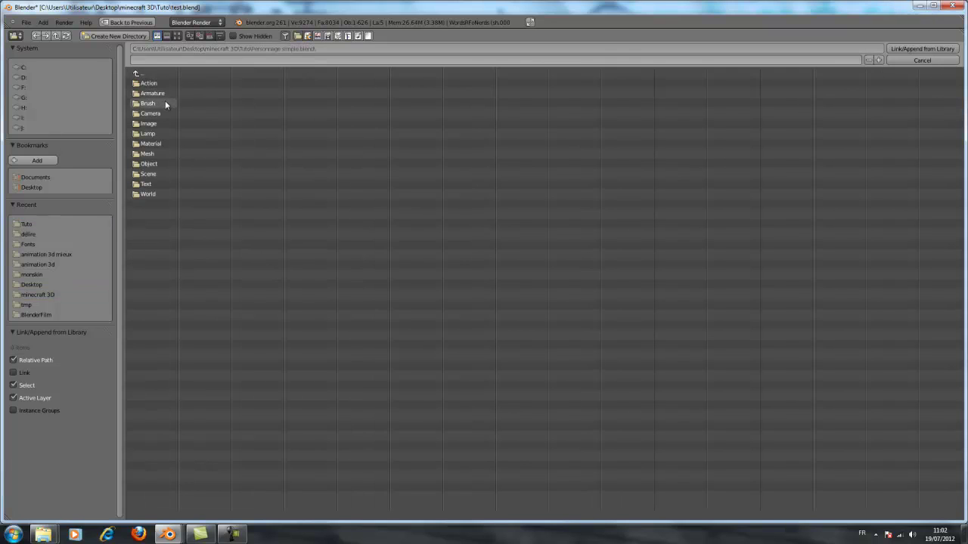
double_click(158, 164)
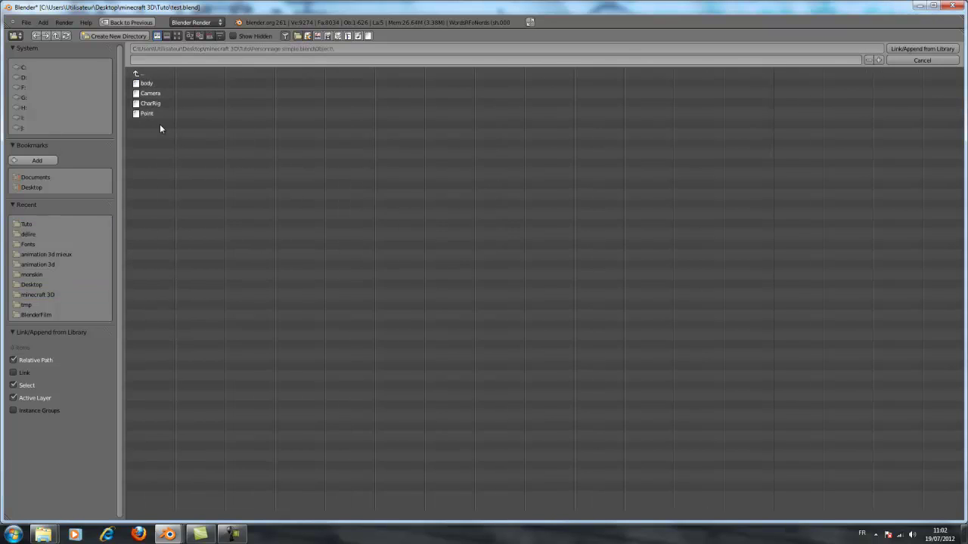
click(154, 103)
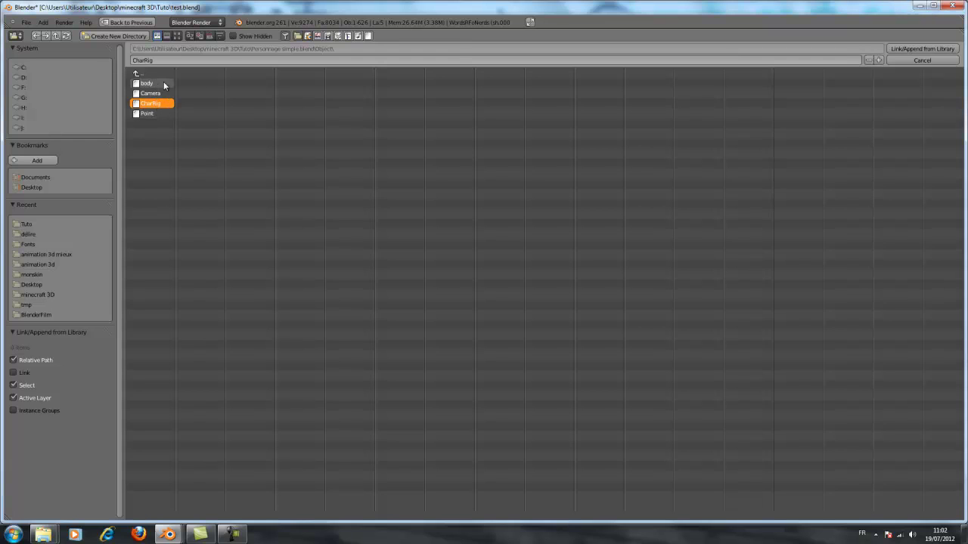
drag(145, 84, 151, 104)
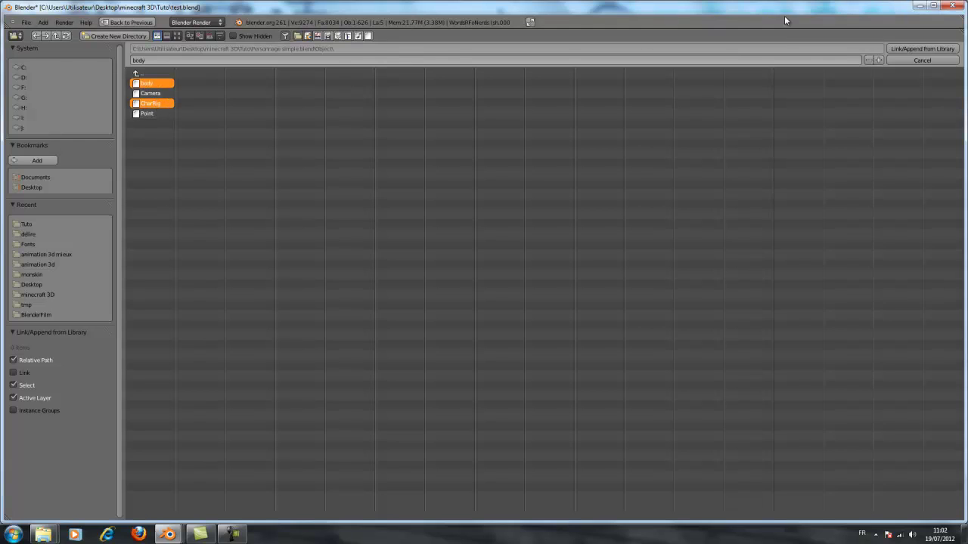
click(922, 48)
- Move the appended character along Y by -8.570, out of the house and past the lawn's front edge
middle_drag(316, 308, 268, 274)
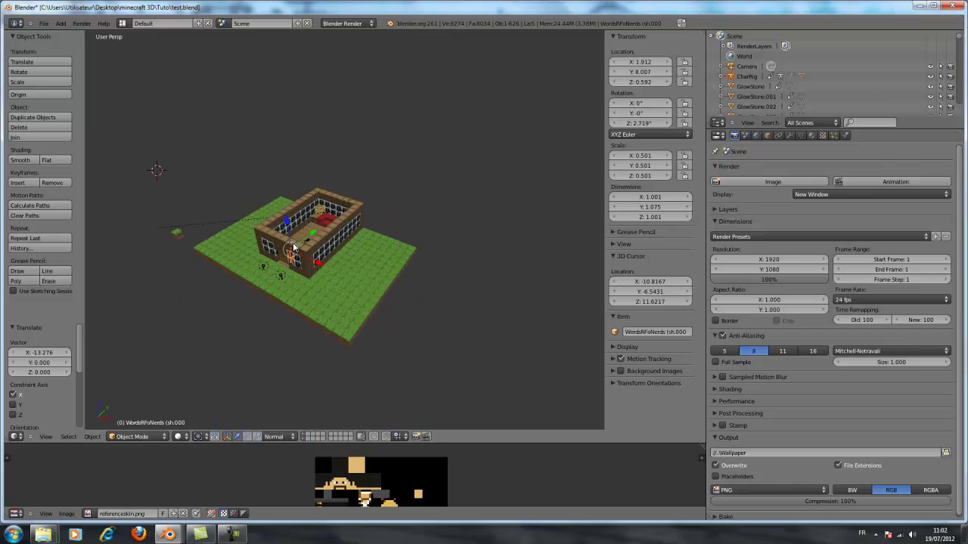
key(g)
key(z)
key(z)
key(y)
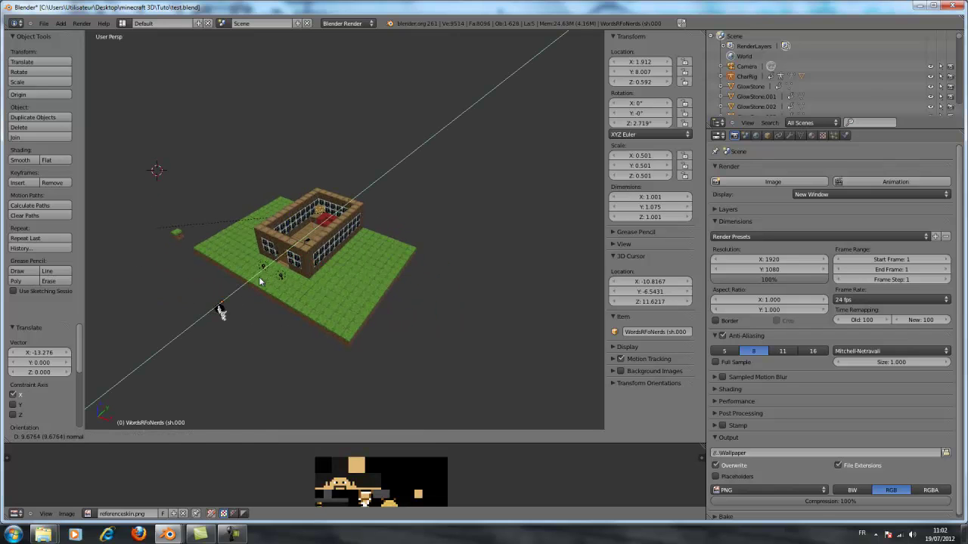
click(258, 277)
- Move the separate grass block along X by 15.108 so it sits between the lawn and the character
scroll(258, 277, up, 3)
middle_drag(313, 276, 261, 312)
scroll(297, 265, down, 4)
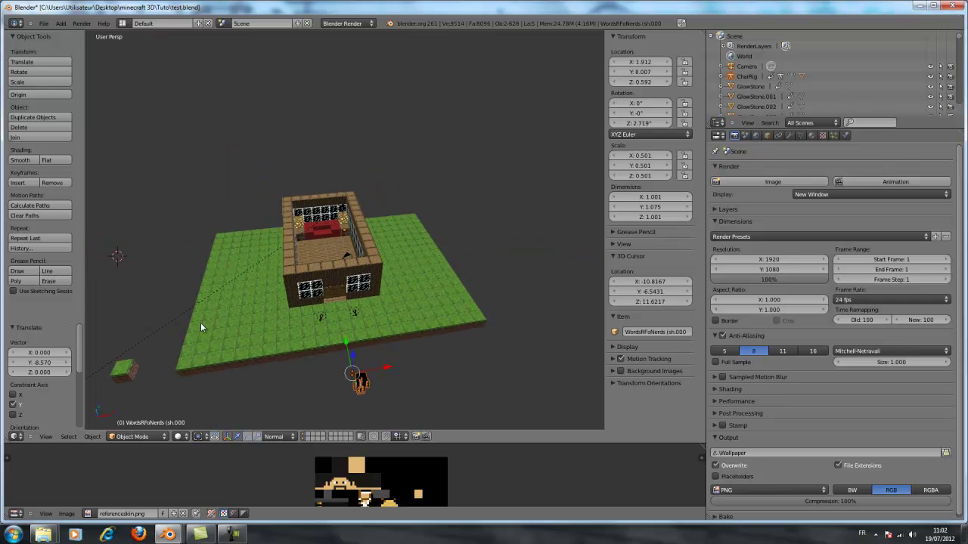
right_click(128, 372)
drag(155, 368, 382, 379)
- From the top view, line the grass block up with the character by moving it -3.675 along Y and 0.357 along X
key(KP_7)
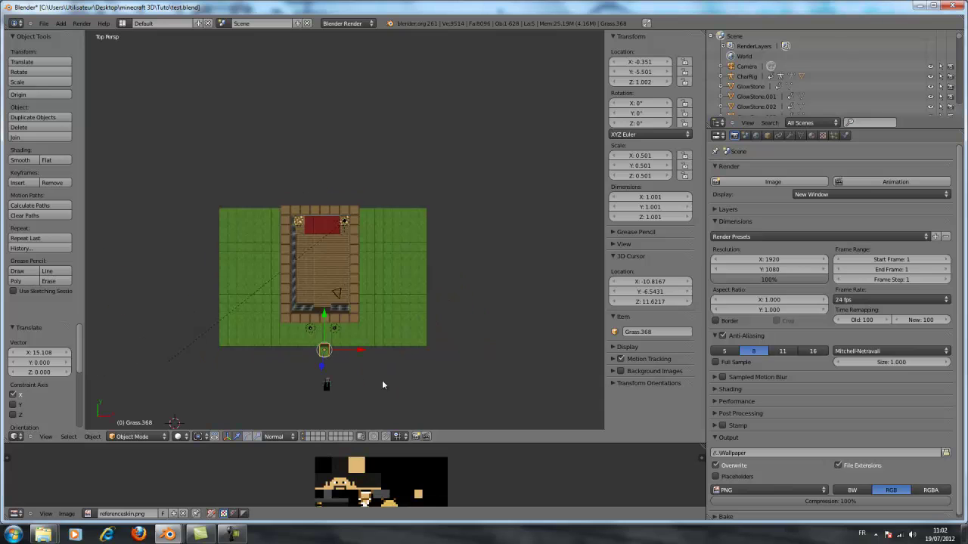
scroll(354, 325, down, 3)
scroll(354, 318, up, 3)
scroll(356, 318, up, 2)
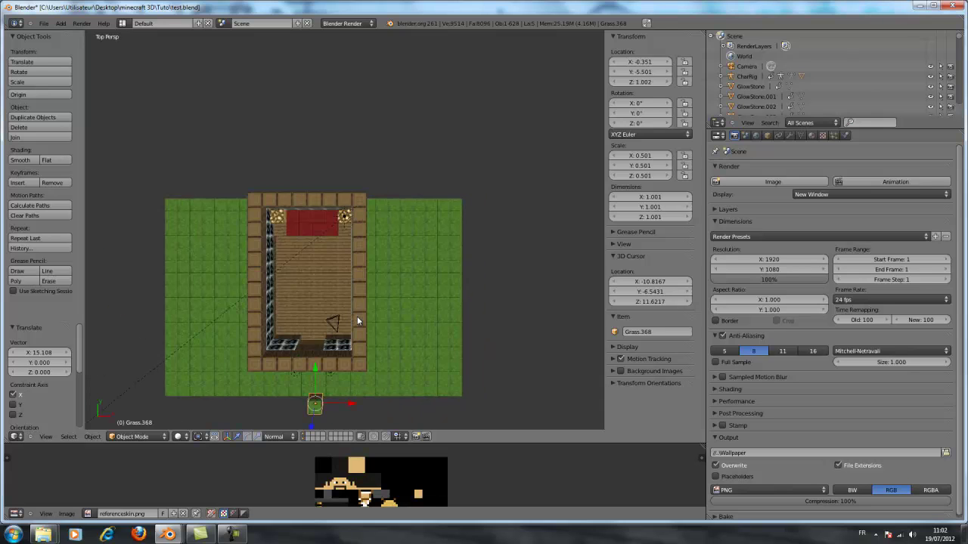
shift+scroll(353, 320, down, 3)
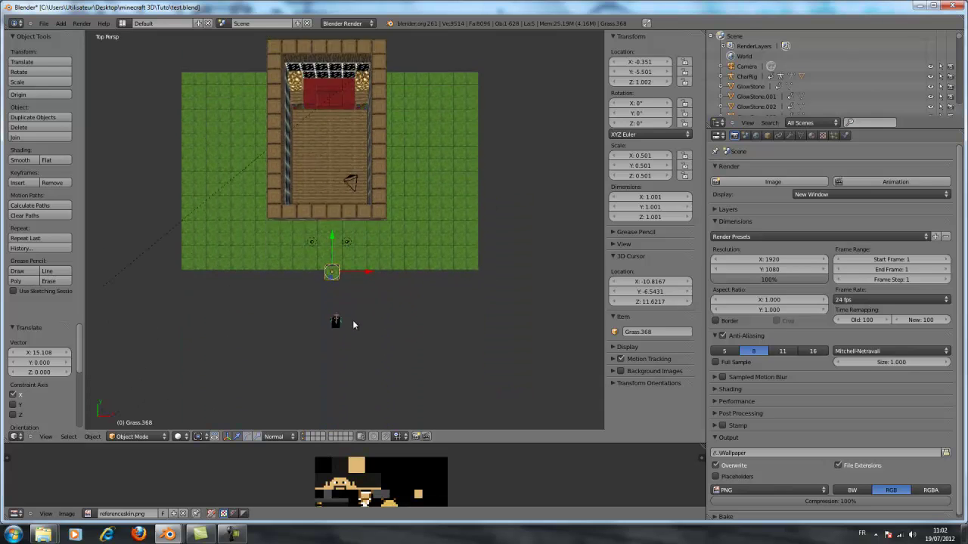
scroll(353, 320, up, 4)
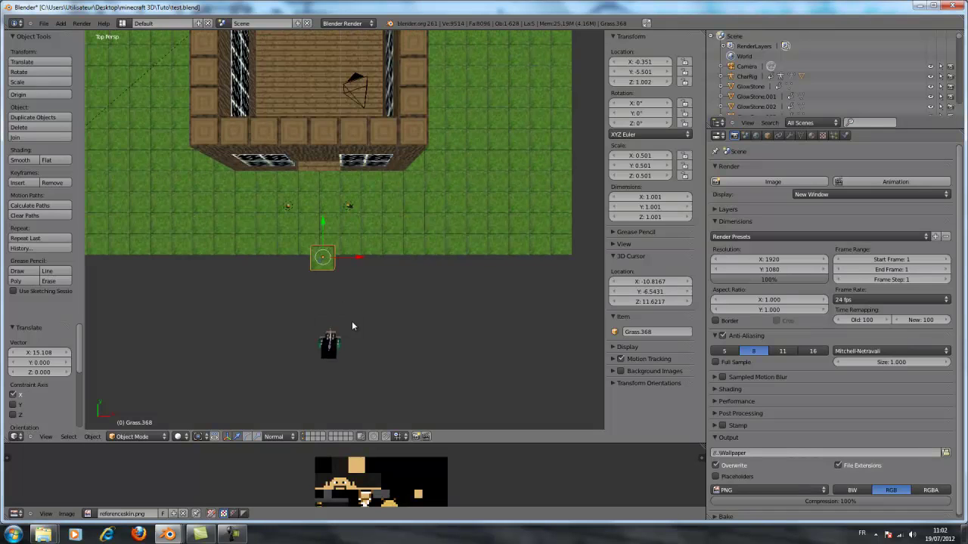
shift+scroll(351, 321, down, 3)
key(g)
key(y)
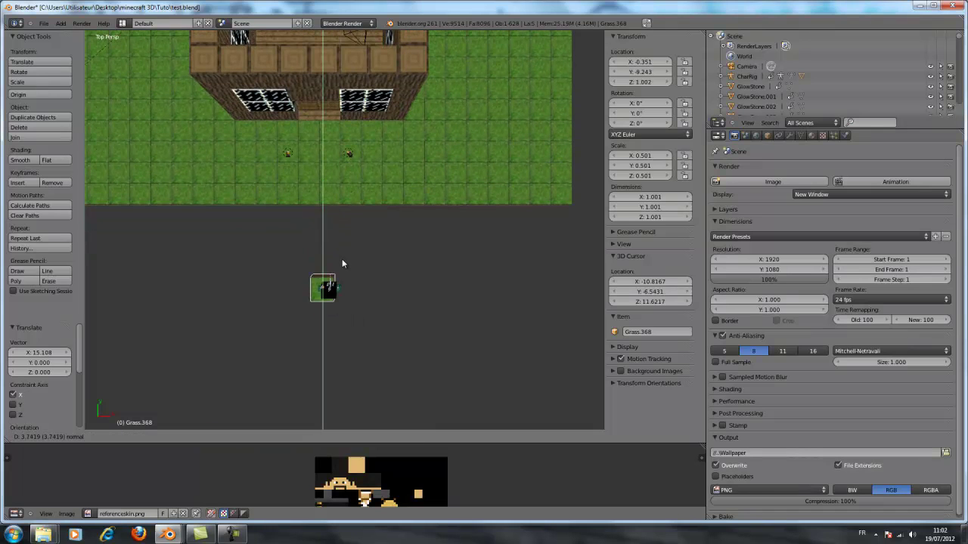
key(Escape)
key(g)
key(x)
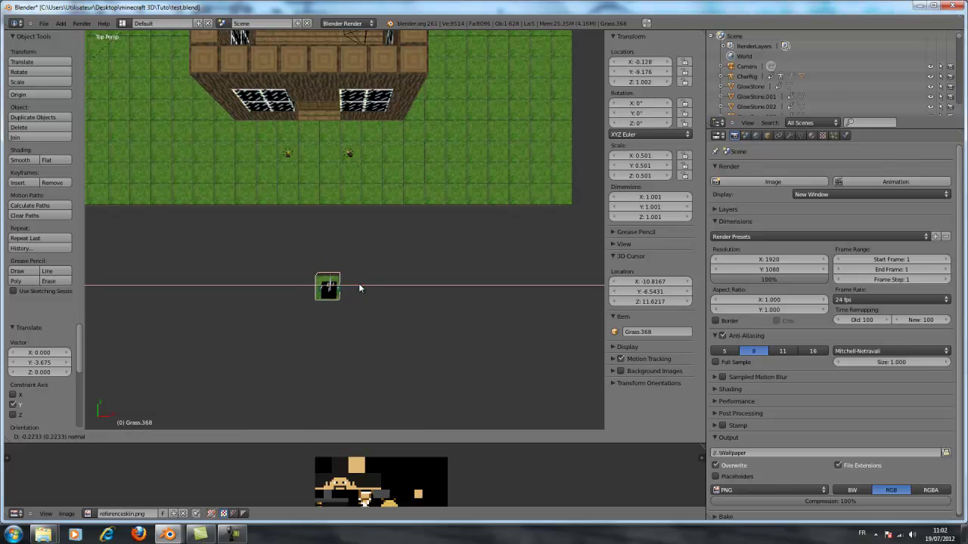
click(361, 285)
- Lower the grass block along Z by -1.366 so it lies beneath the character's feet
middle_drag(387, 329, 488, 226)
scroll(484, 227, up, 5)
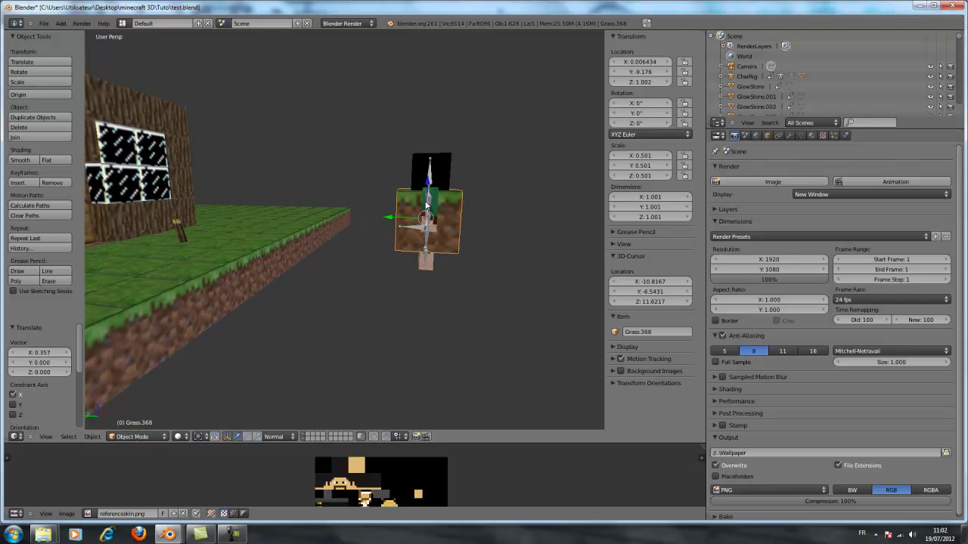
key(g)
key(z)
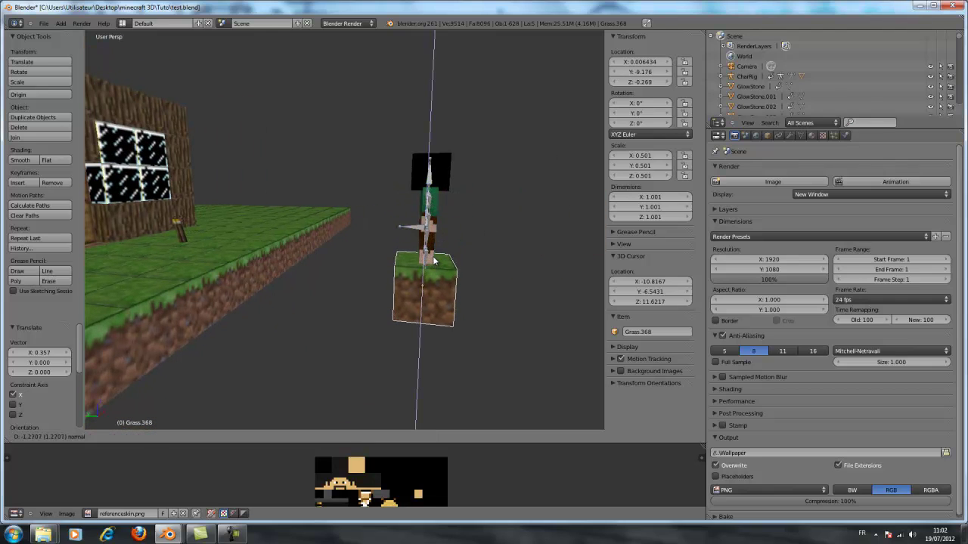
click(437, 262)
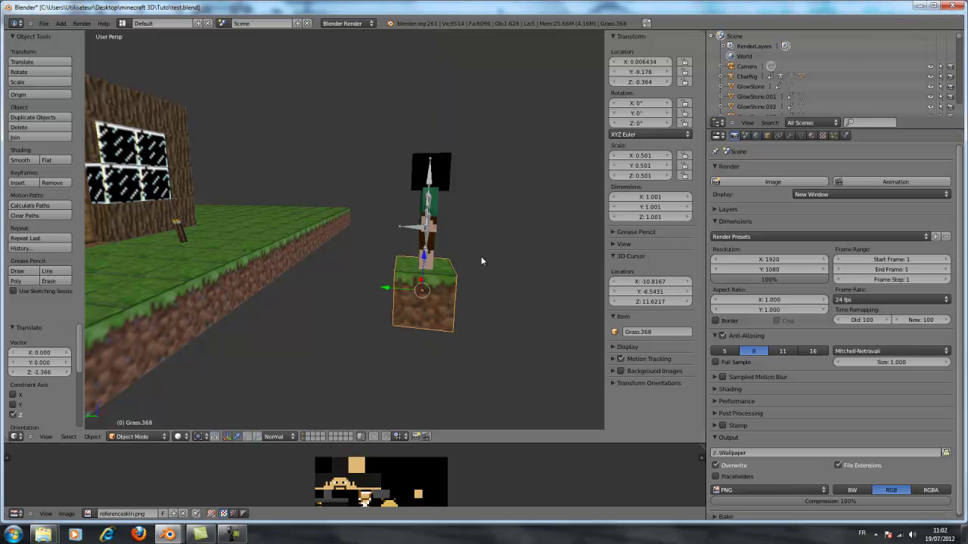
middle_drag(481, 256, 421, 257)
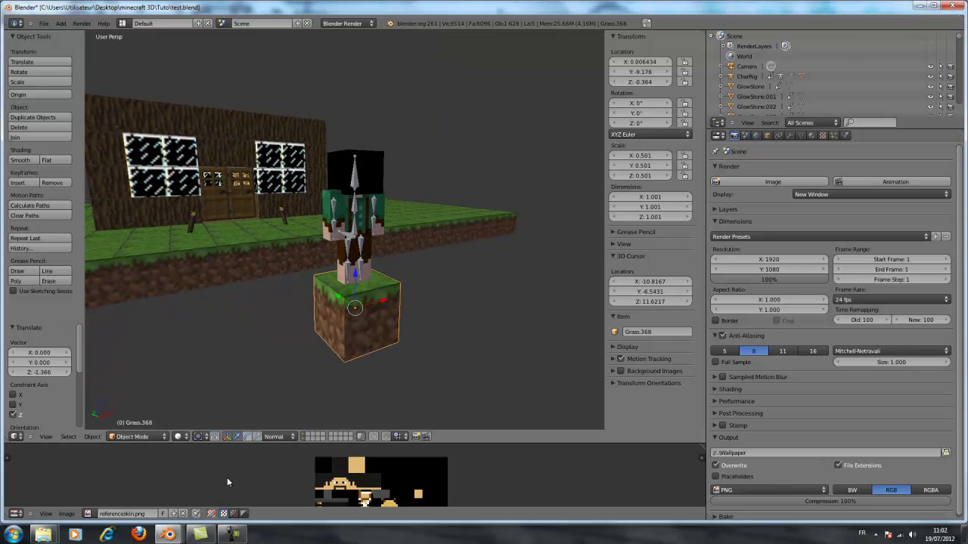
mouse_move(230, 534)
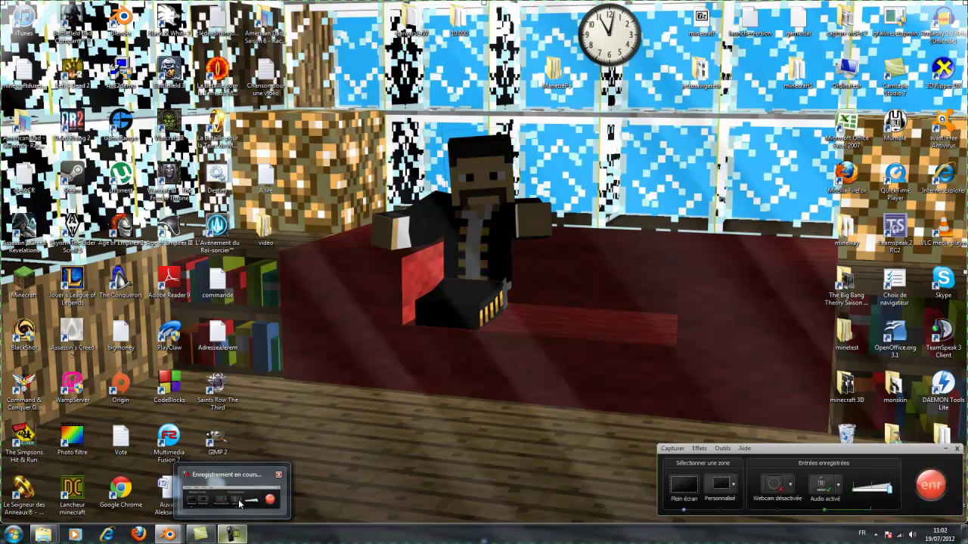
click(239, 500)
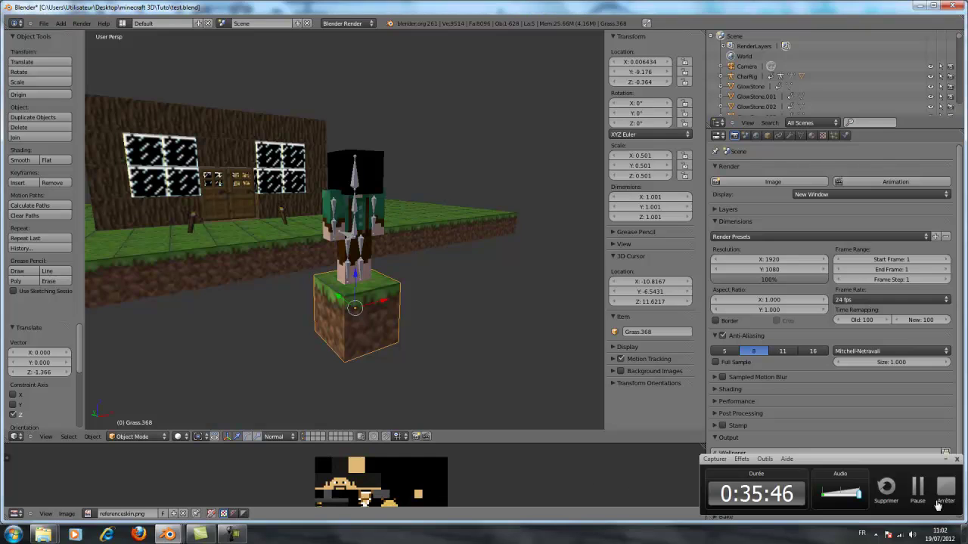
click(945, 459)
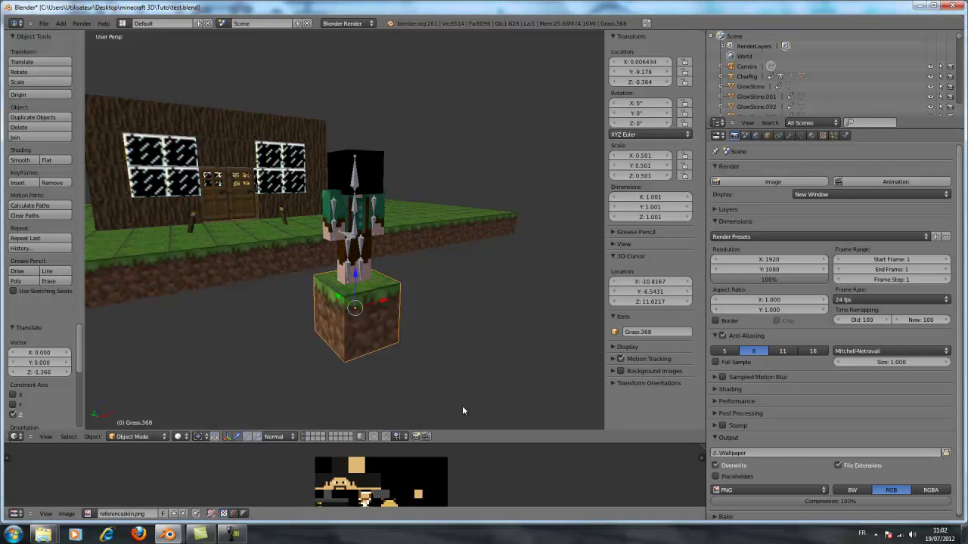
- Fine-tune the grass block's height under the character by moving it -0.0166 along Z
middle_drag(446, 344, 385, 288)
key(g)
key(z)
key(z)
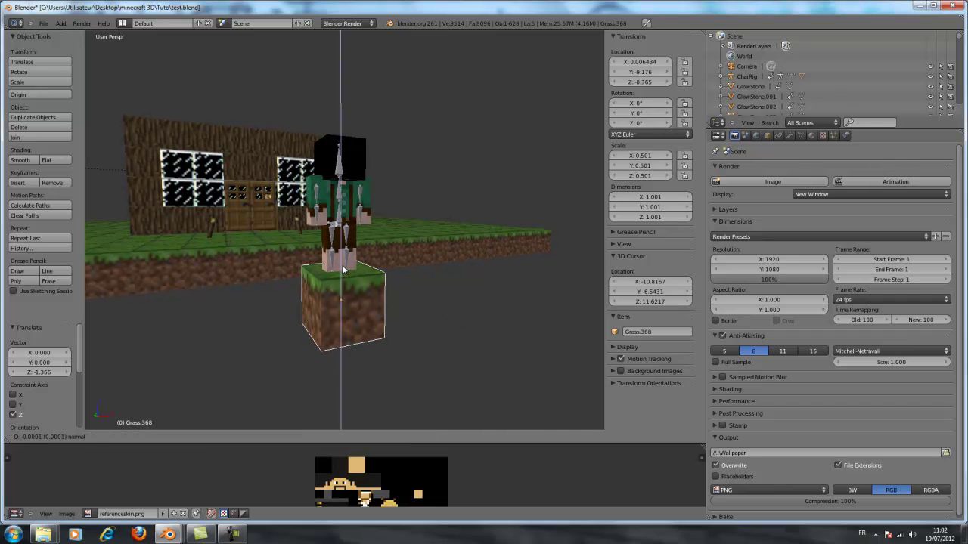
click(434, 266)
- Duplicate the grass block under the character and place the copy exactly 1 unit along Y, toward the house
middle_drag(434, 266, 419, 307)
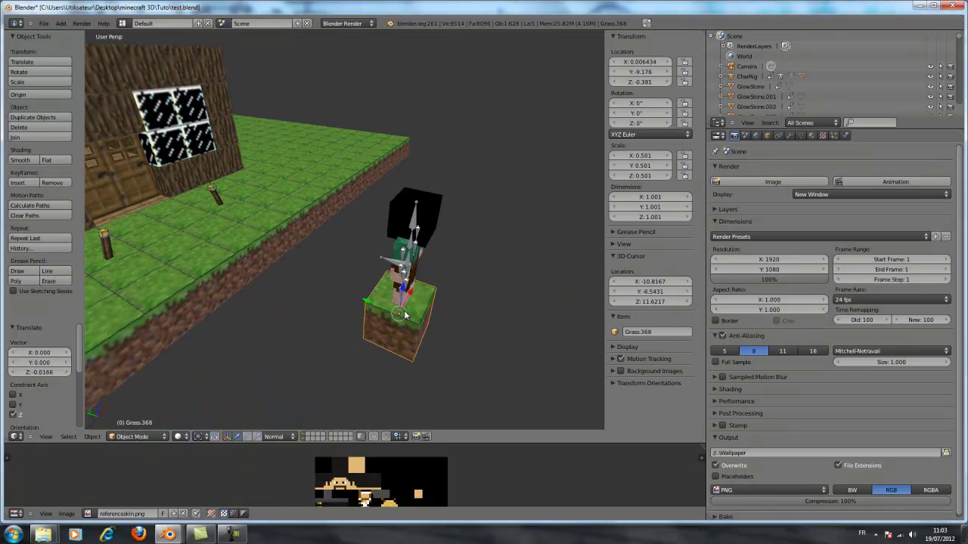
key(shift+d)
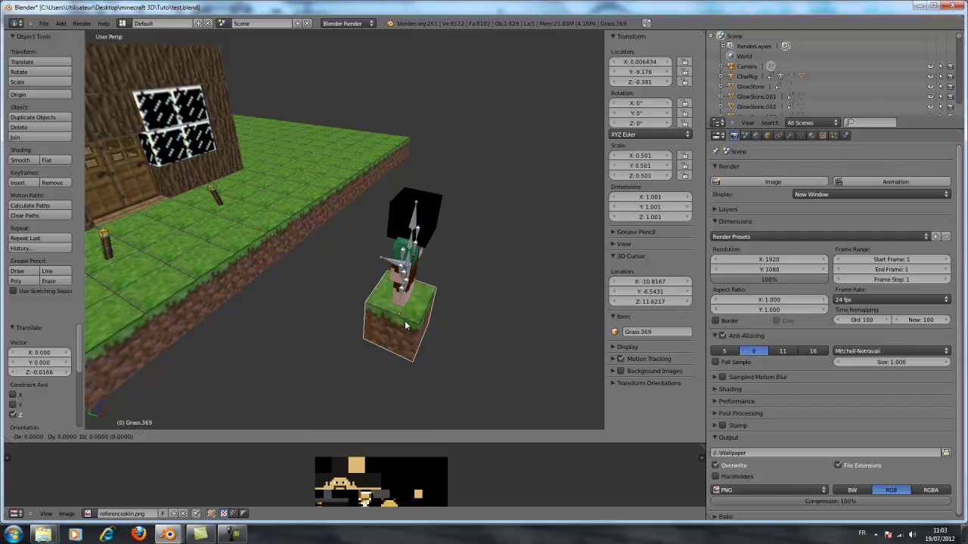
key(x)
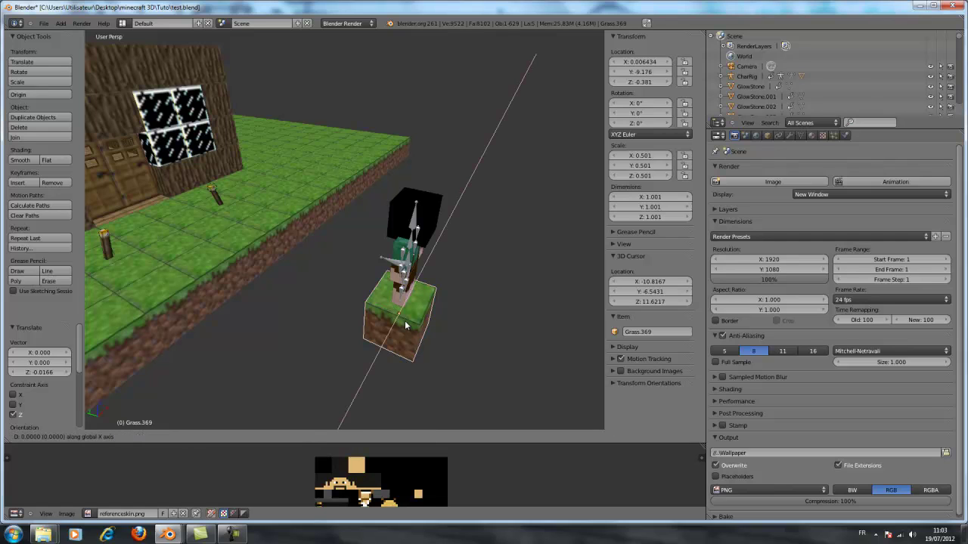
key(y)
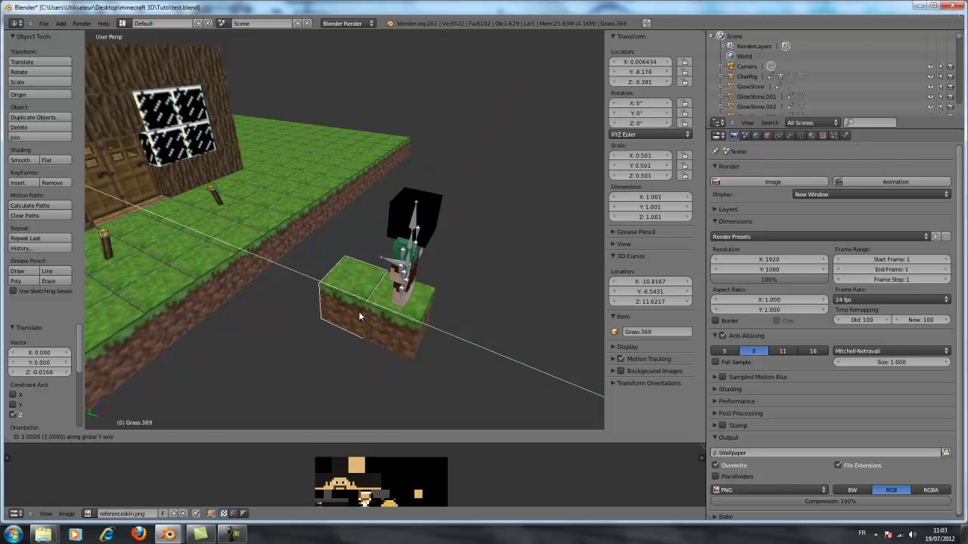
click(360, 316)
- Select both grass blocks and duplicate them -1 unit along X to form a two-by-two platform
middle_drag(378, 323, 426, 327)
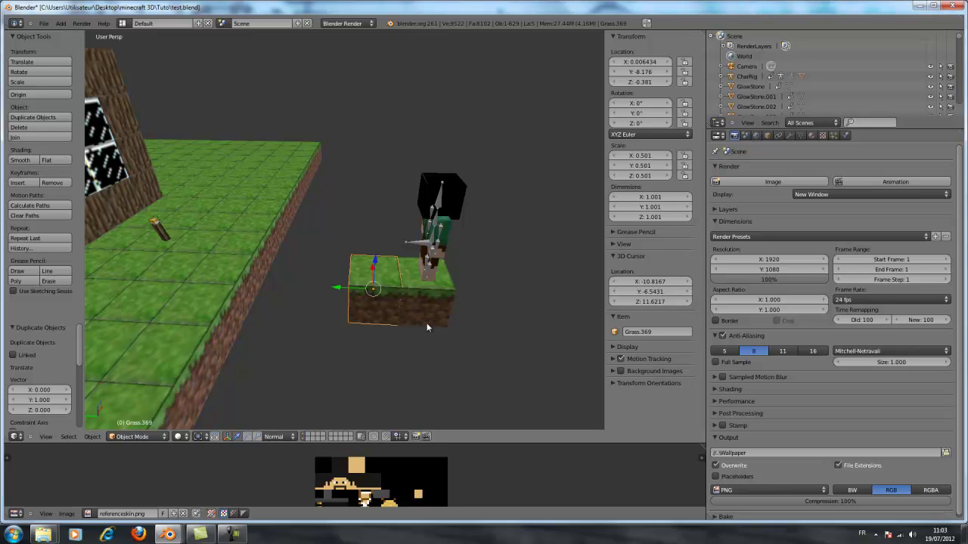
shift+right_click(420, 310)
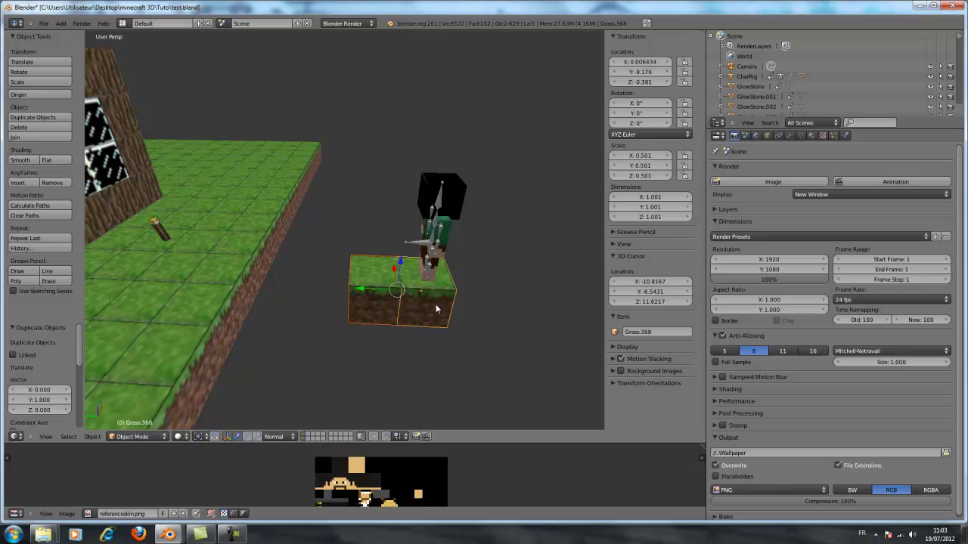
middle_drag(440, 307, 385, 330)
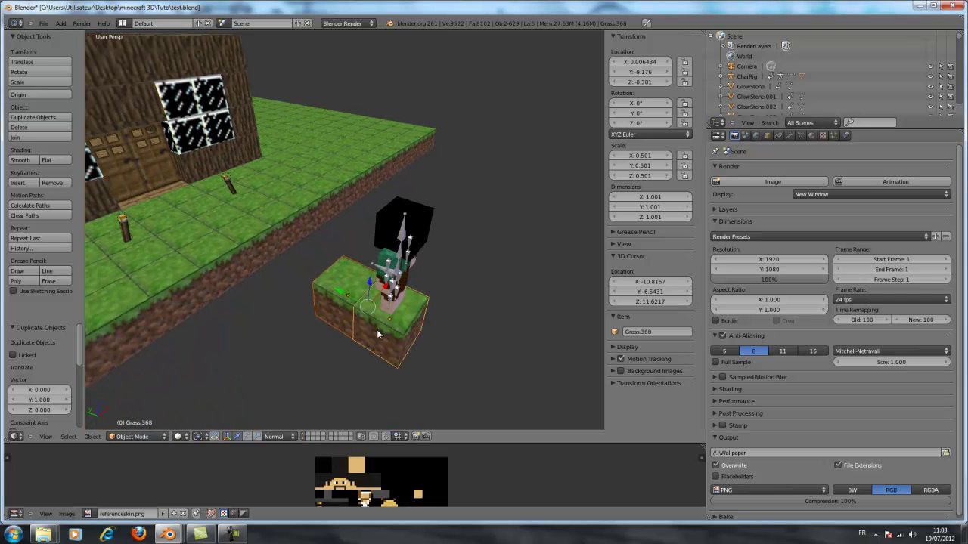
key(shift+d)
key(x)
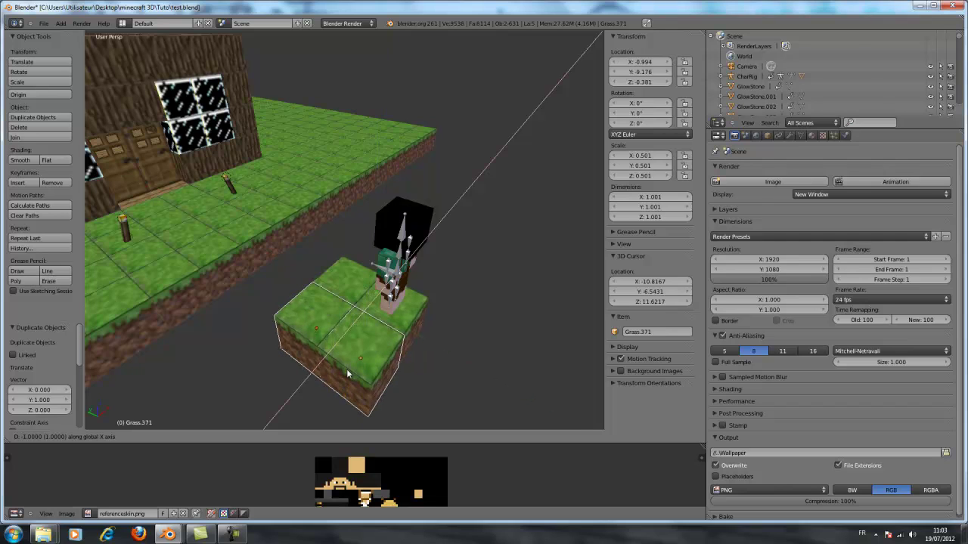
click(347, 373)
middle_drag(354, 365, 439, 359)
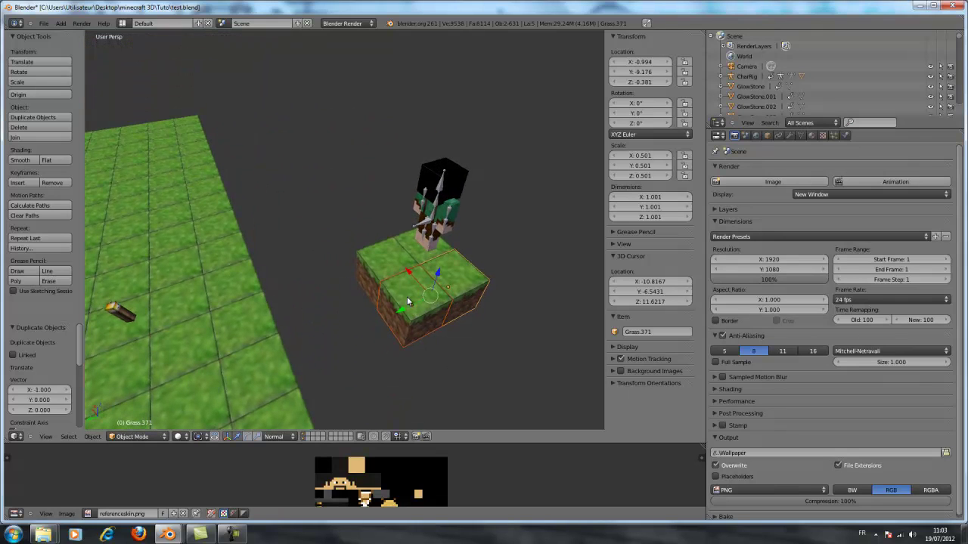
- Select all four grass blocks under the character and duplicate them 2 units along Y, toward the house
right_click(385, 258)
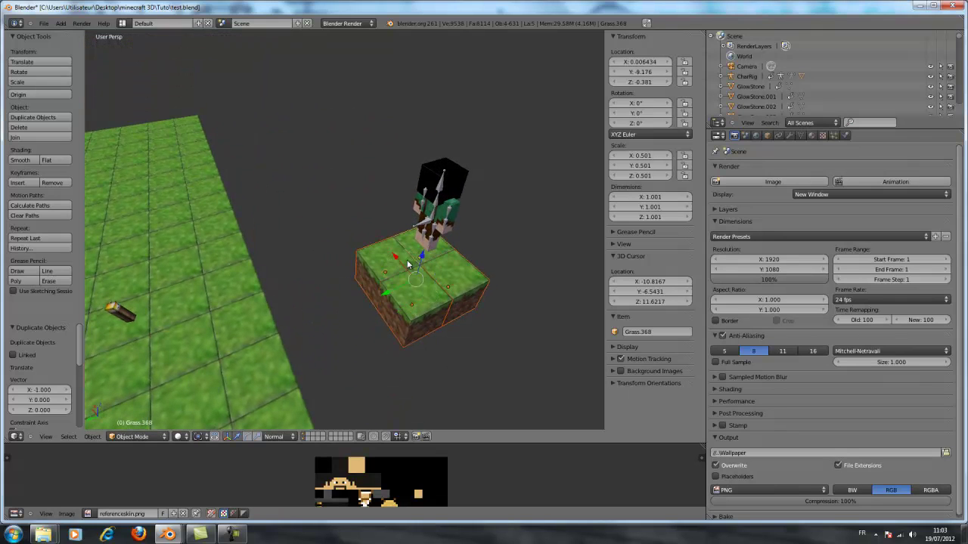
key(shift+d)
key(x)
key(y)
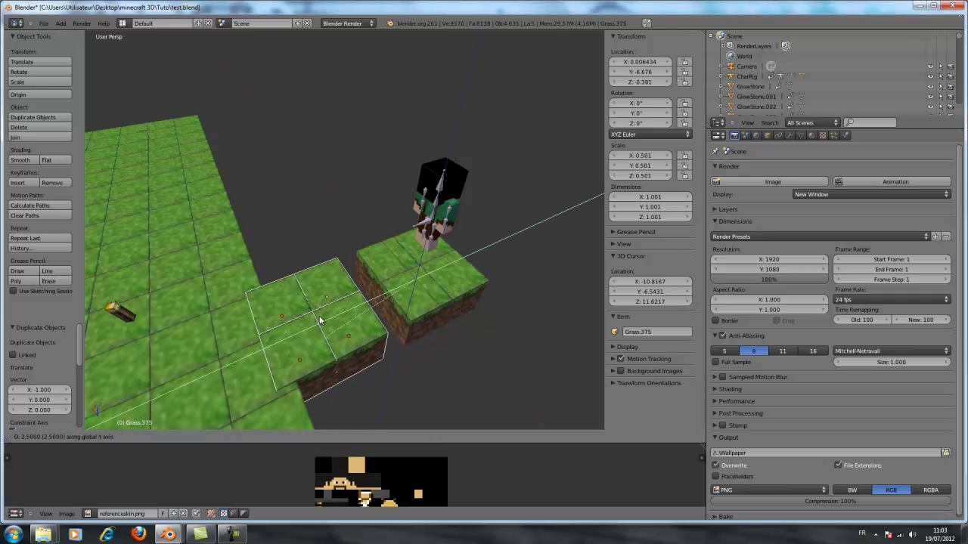
click(337, 318)
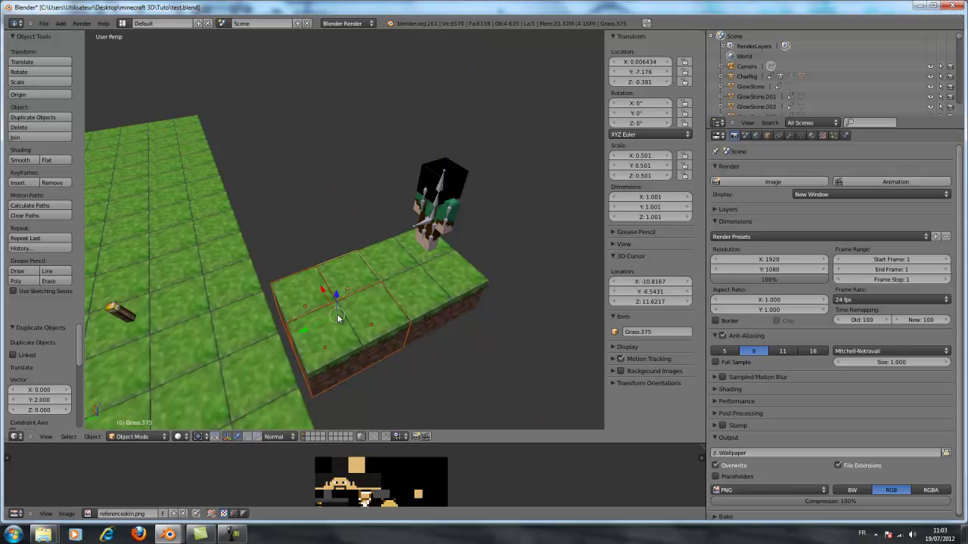
- Select the eight grass blocks of the walkway and duplicate them -2 units along X to widen the platform
middle_drag(336, 319, 183, 276)
middle_drag(96, 270, 486, 135)
middle_drag(392, 267, 324, 289)
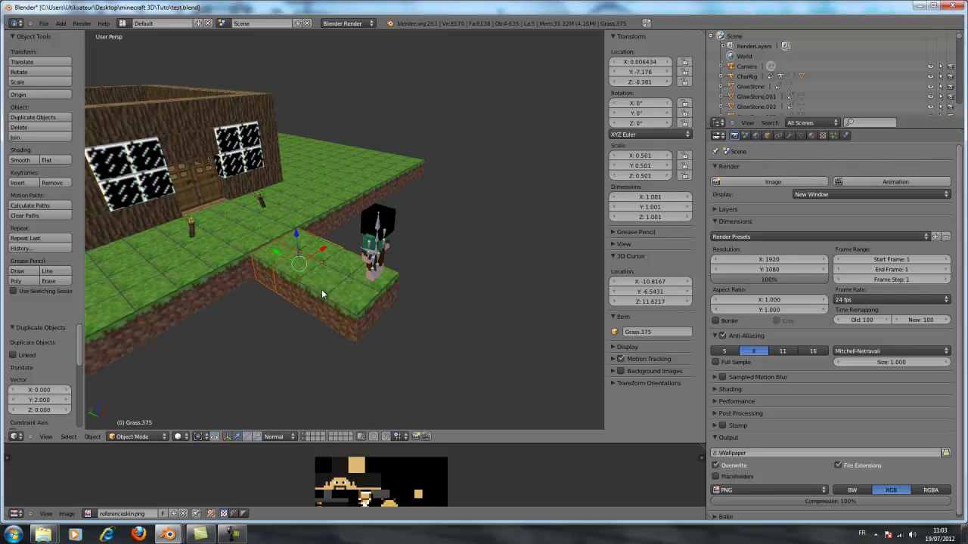
right_click(349, 284)
key(shift+d)
key(x)
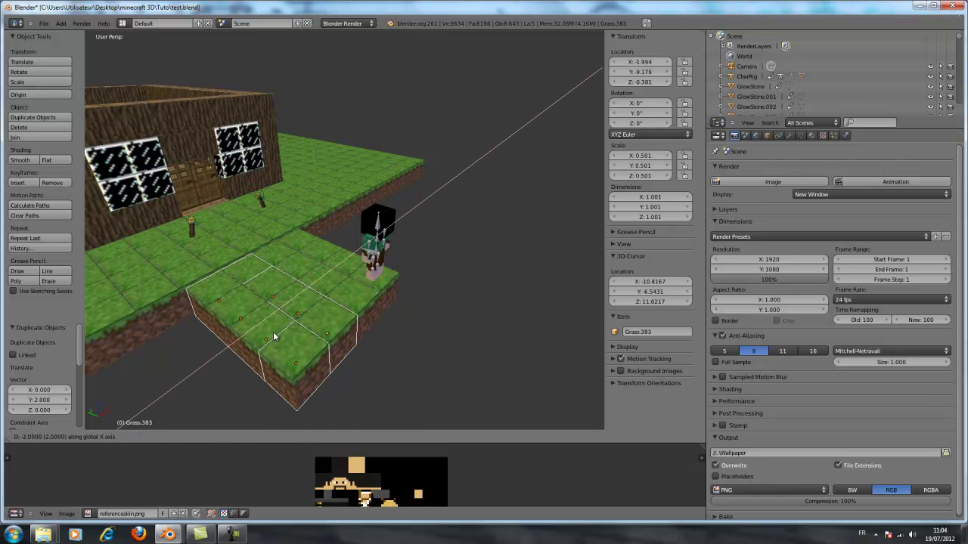
click(274, 336)
middle_drag(296, 311, 352, 308)
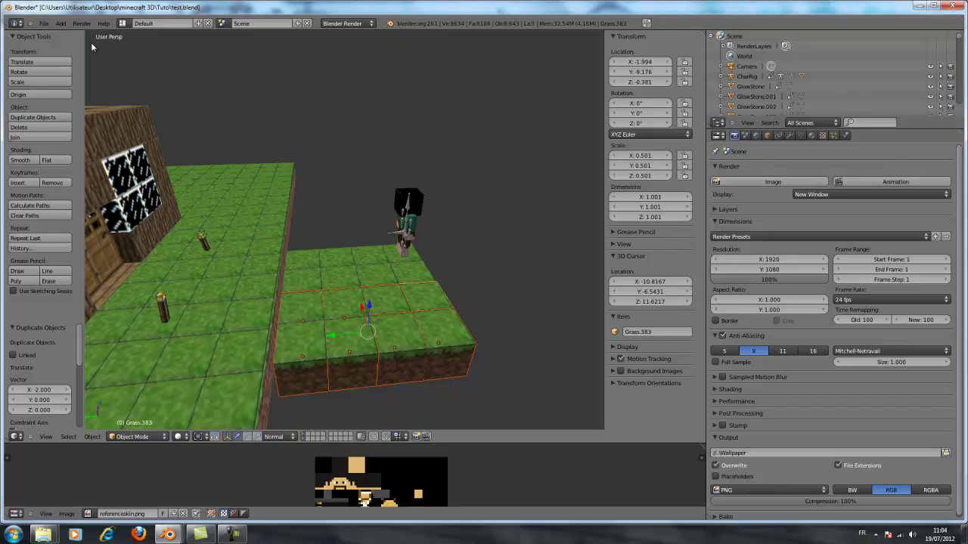
- Append the GlowStone object from the Object folder of the blocks .blend library in the Tuto folder
click(44, 23)
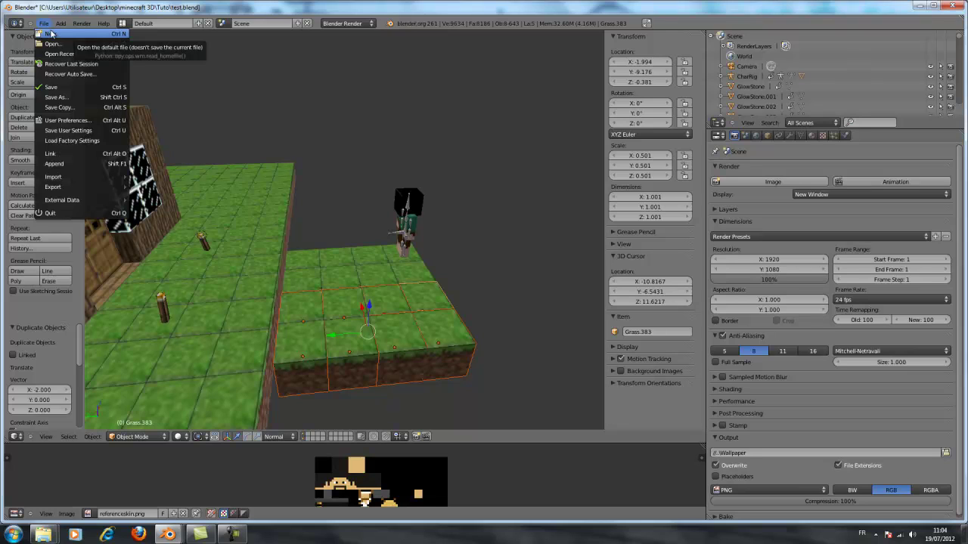
click(47, 23)
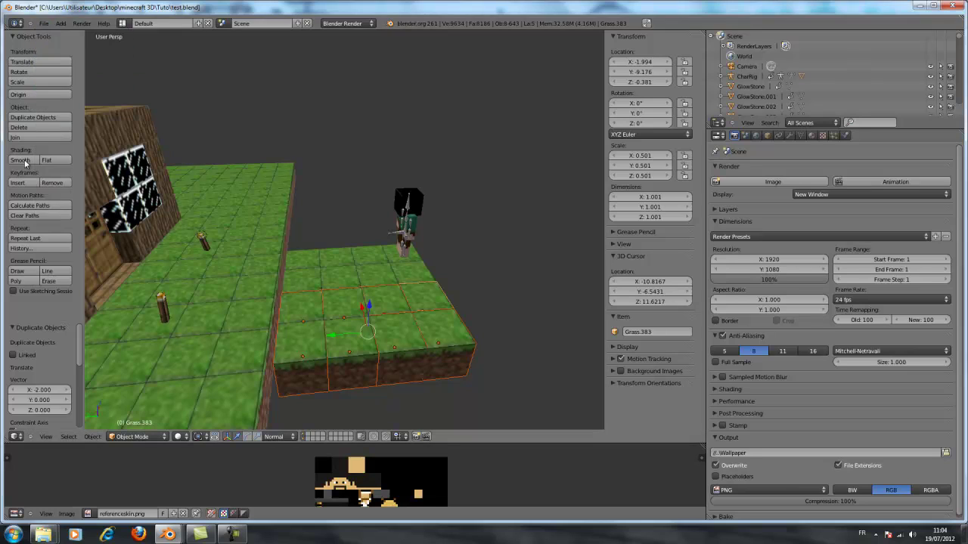
click(45, 23)
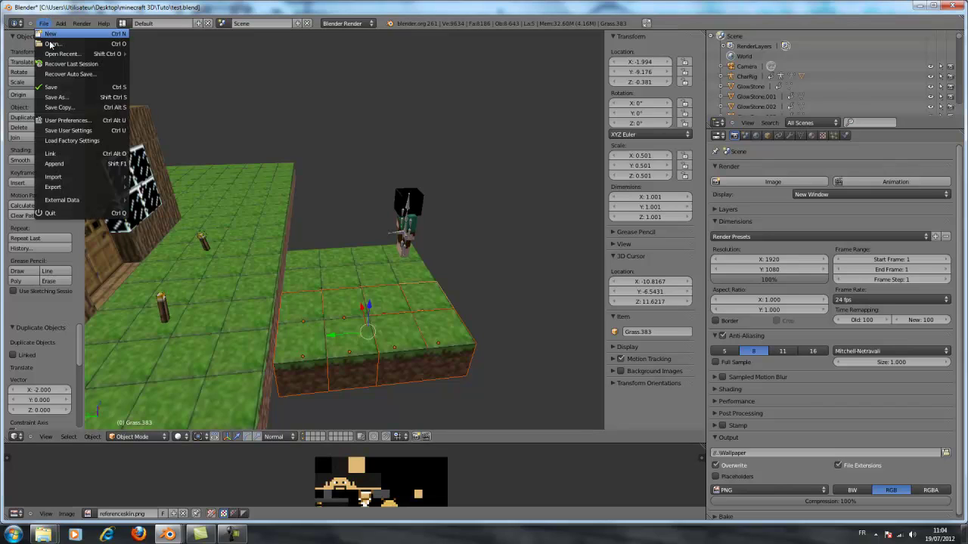
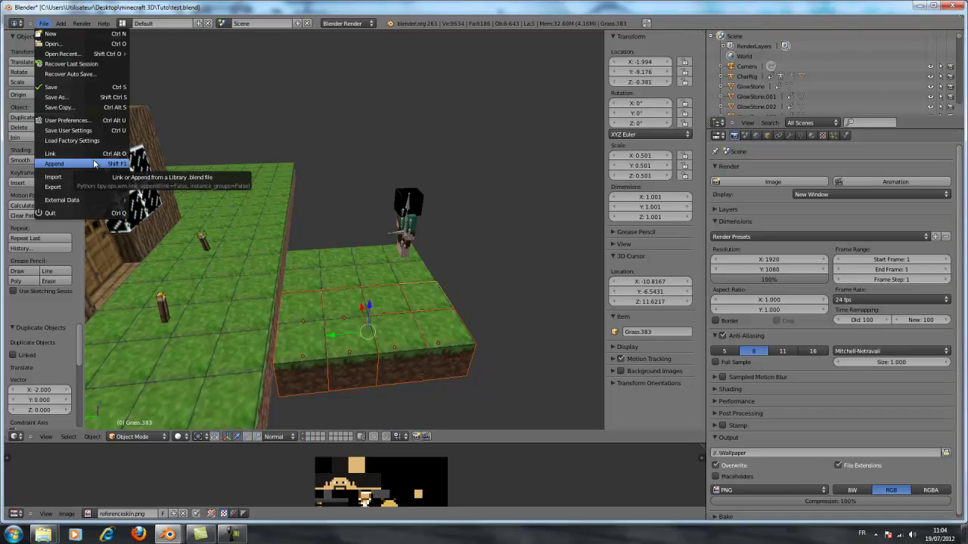
click(93, 163)
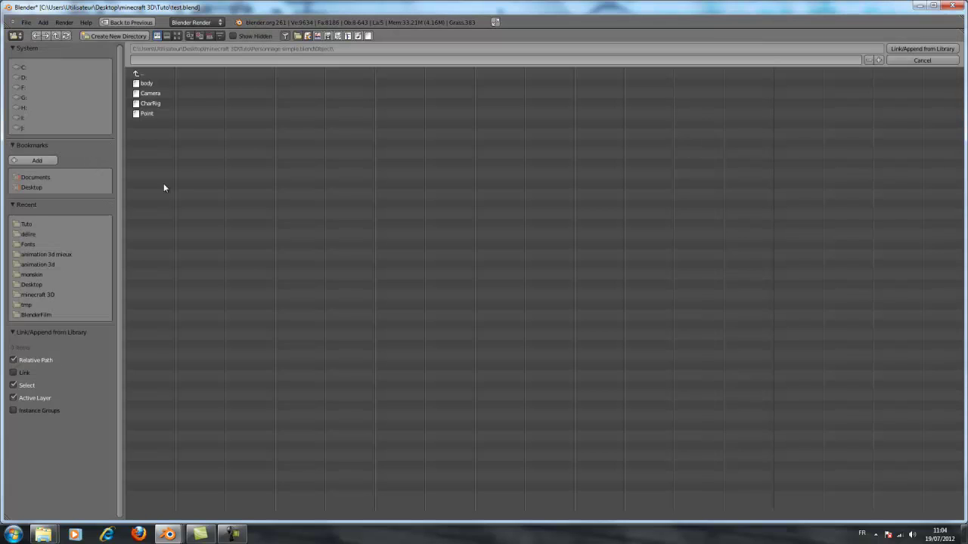
click(142, 75)
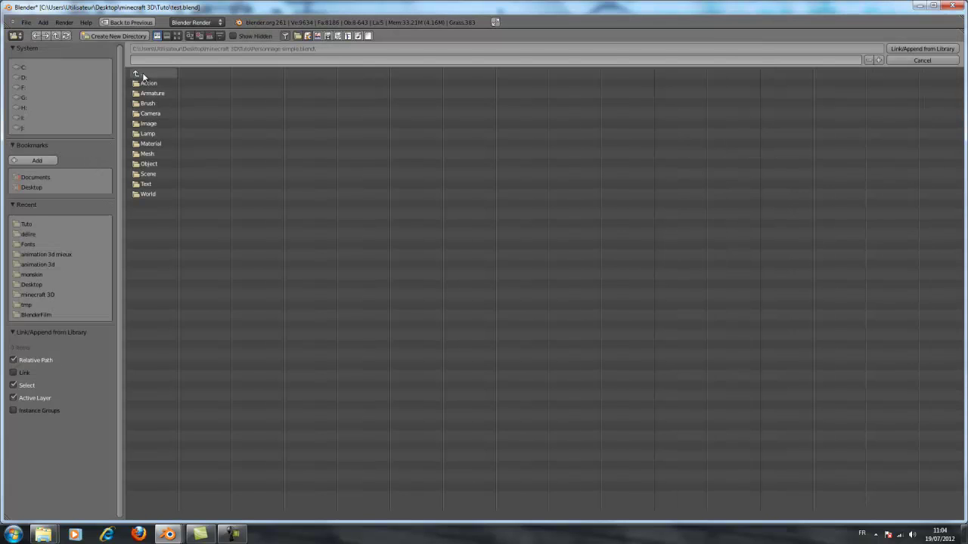
click(142, 75)
click(167, 83)
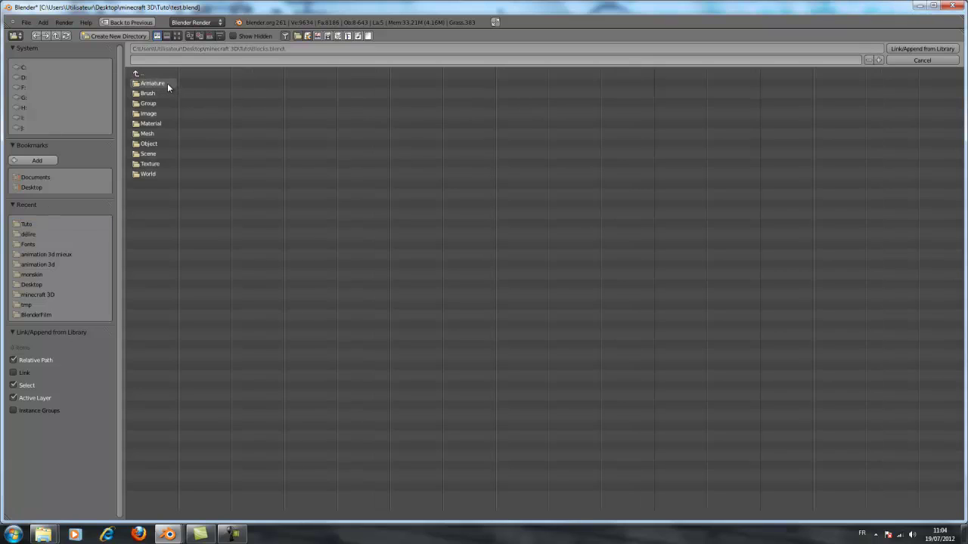
click(159, 143)
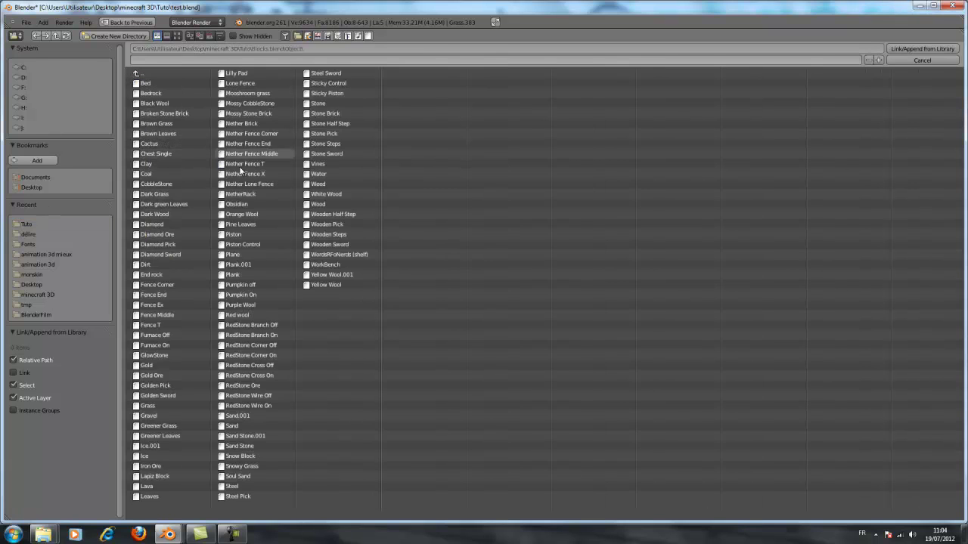
click(169, 354)
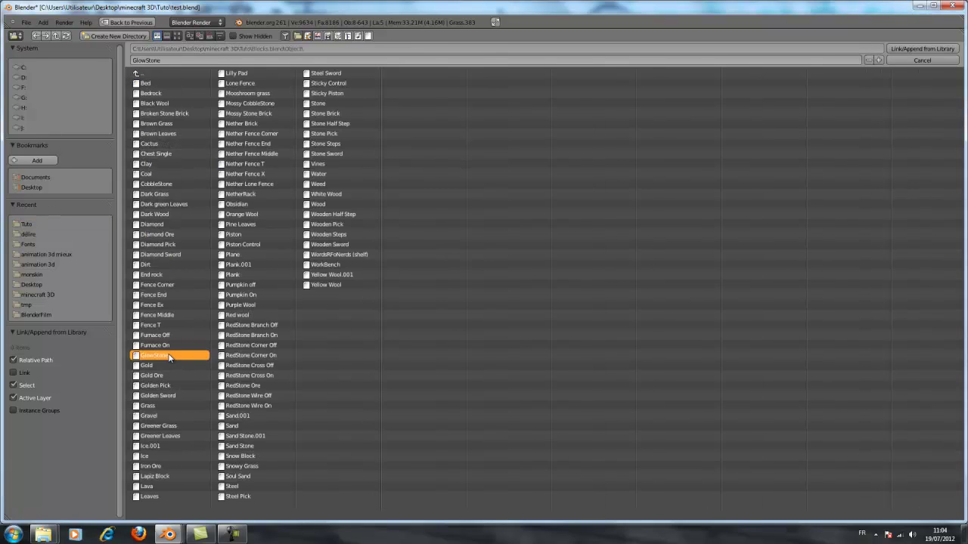
click(922, 48)
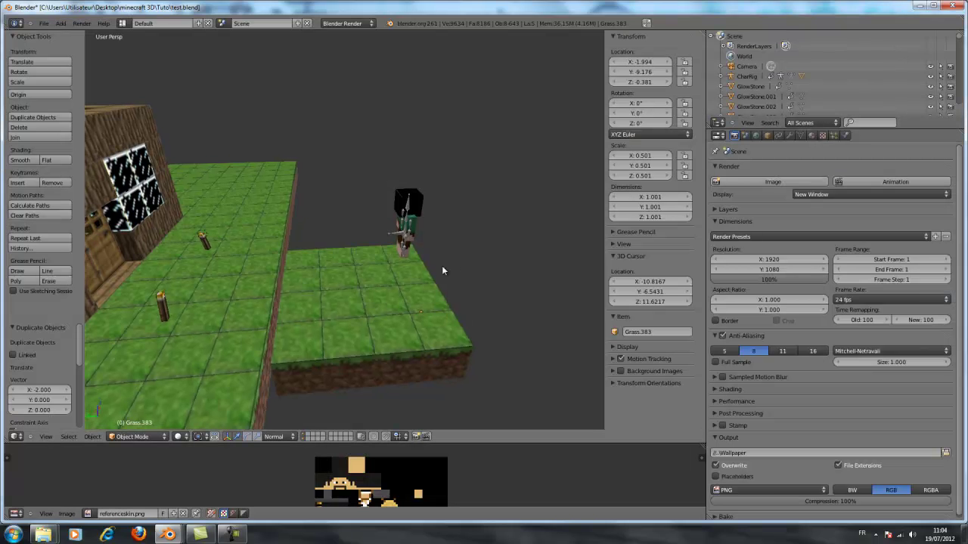
- Roughly position the GlowStone block over the grass platform, moving it about -4.92 along Y, 4.38 along X and -0.06 along Z
middle_drag(441, 265, 276, 142)
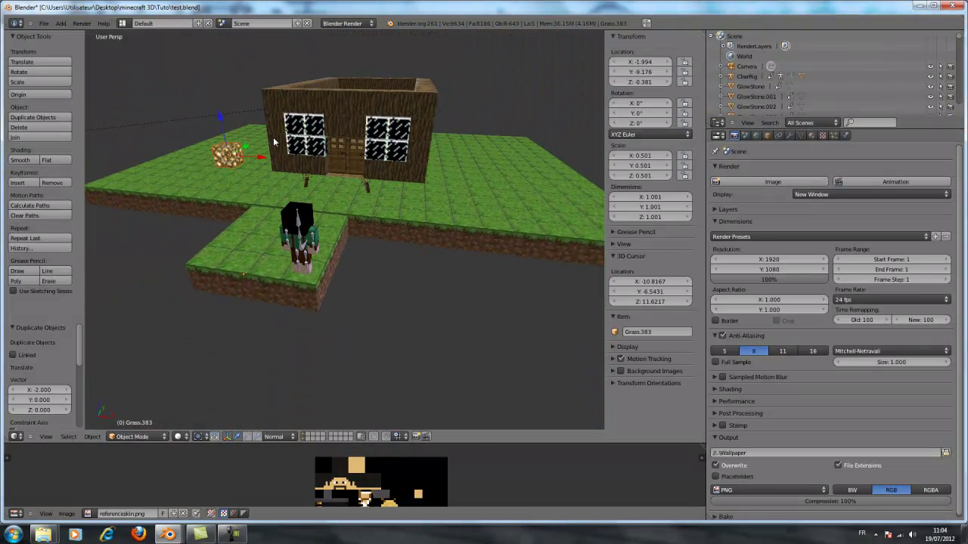
key(g)
key(y)
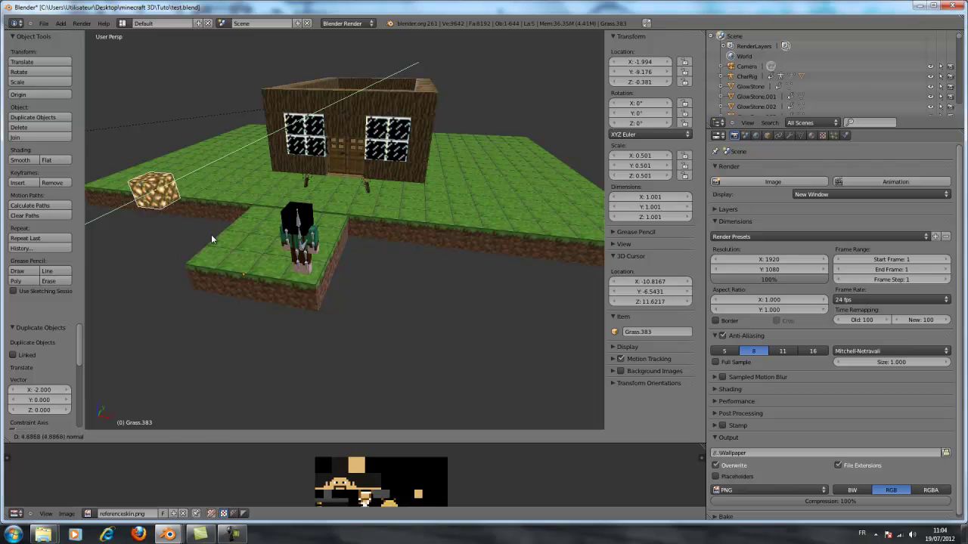
click(211, 234)
key(g)
key(y)
key(x)
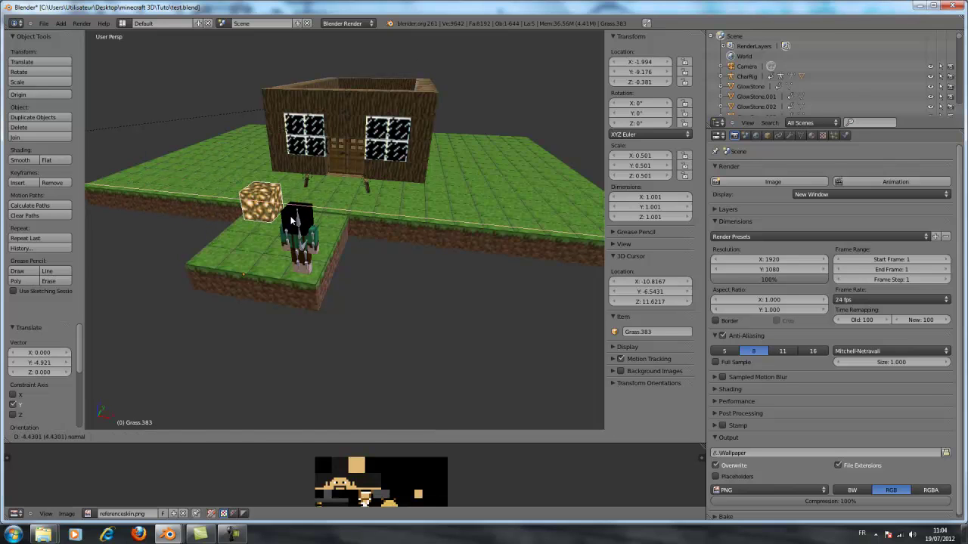
click(371, 219)
middle_drag(371, 220, 349, 214)
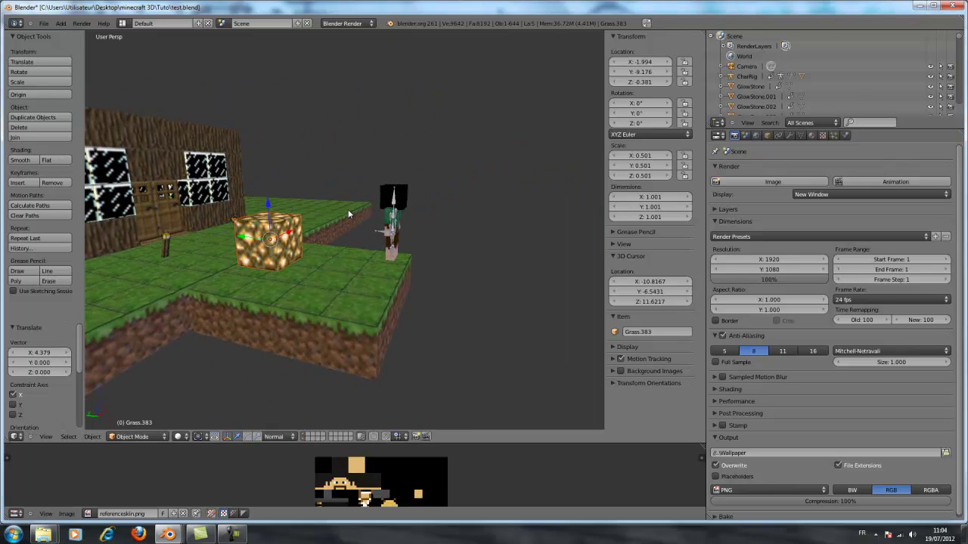
key(g)
key(z)
click(287, 212)
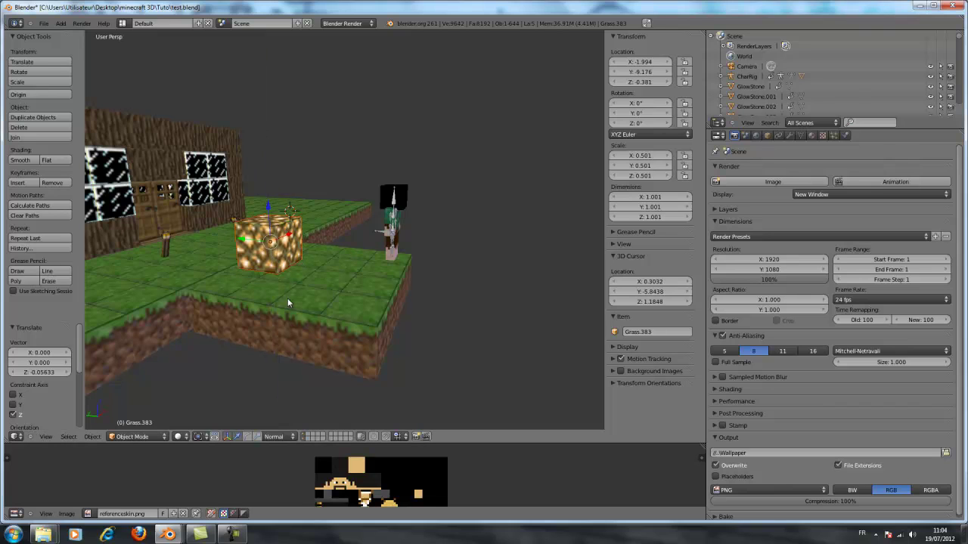
- Copy the X location of the grass block below and apply it to the GlowStone block, setting X to -2.994
right_click(252, 305)
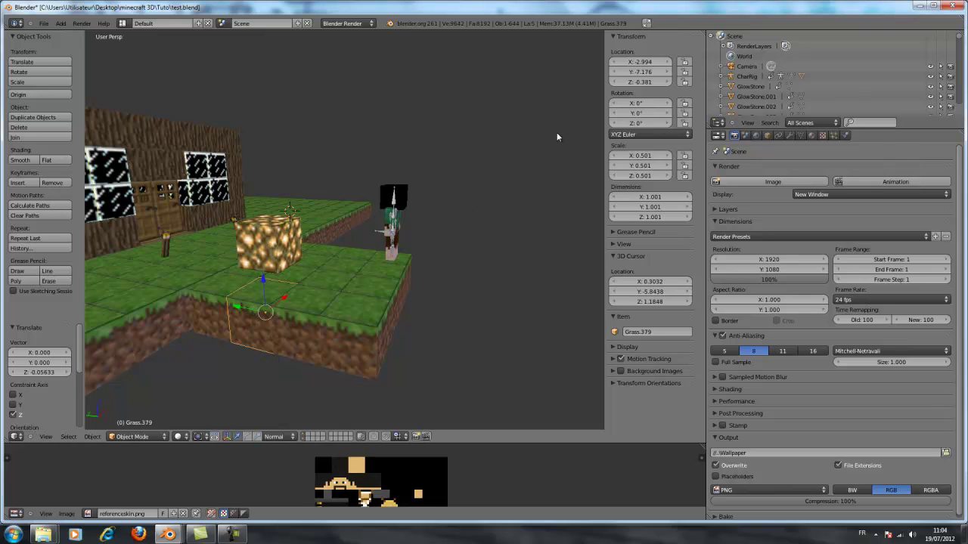
click(639, 62)
key(ctrl+c)
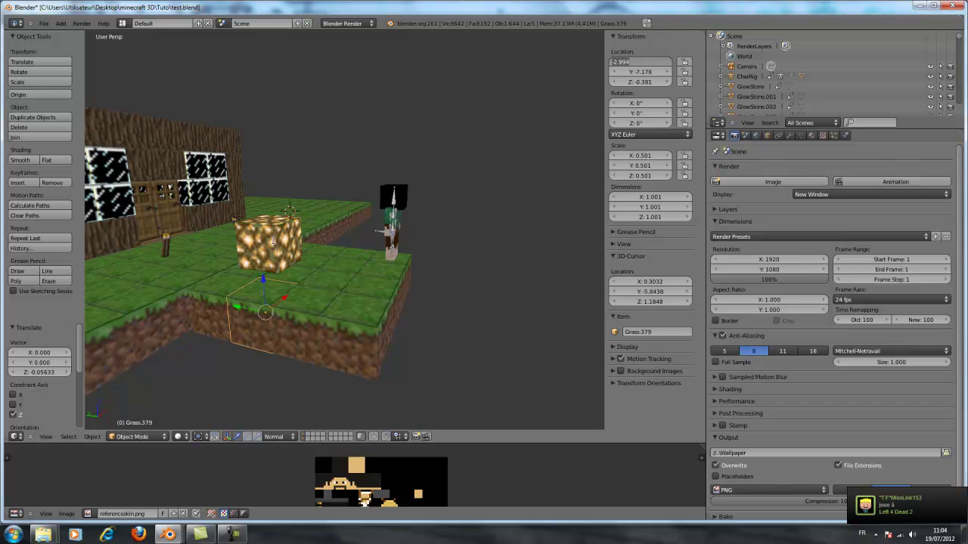
right_click(275, 242)
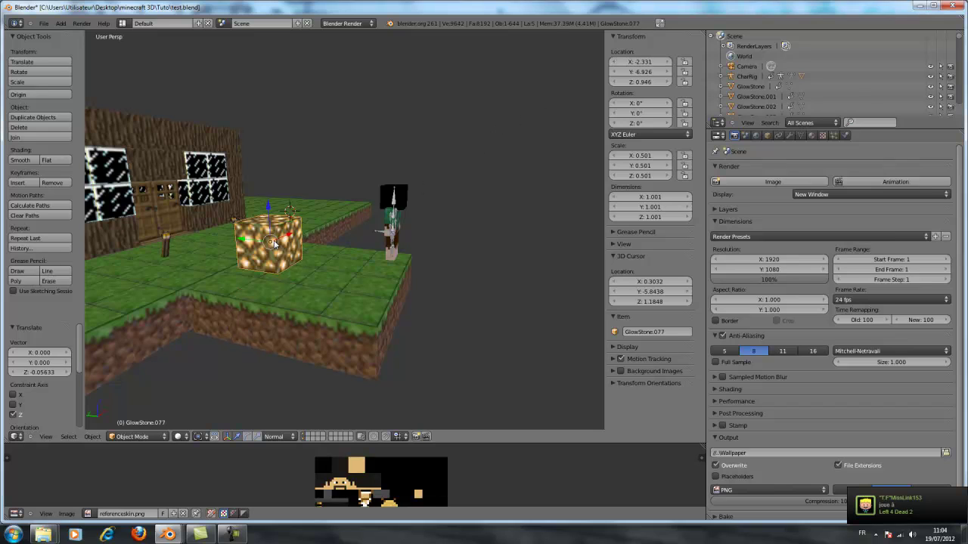
click(643, 62)
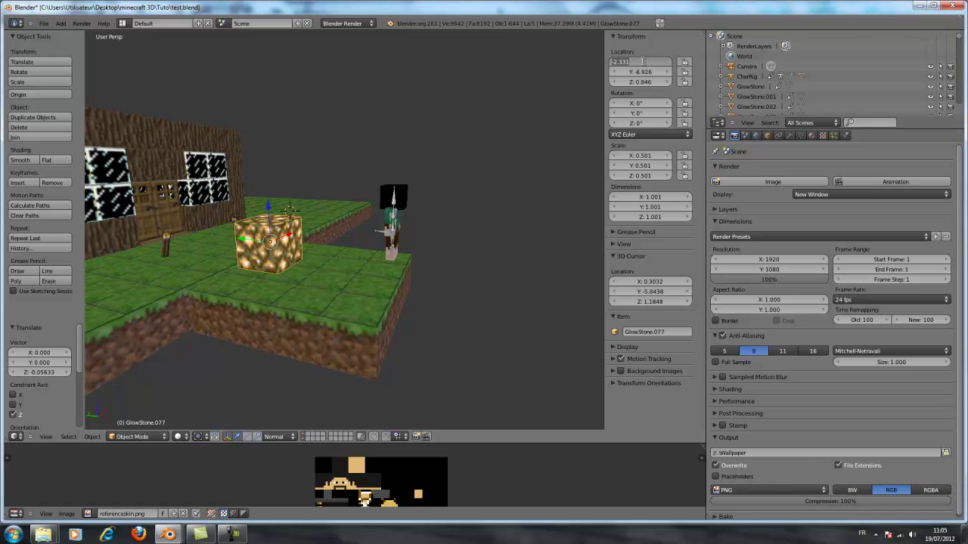
key(ctrl+v)
key(Return)
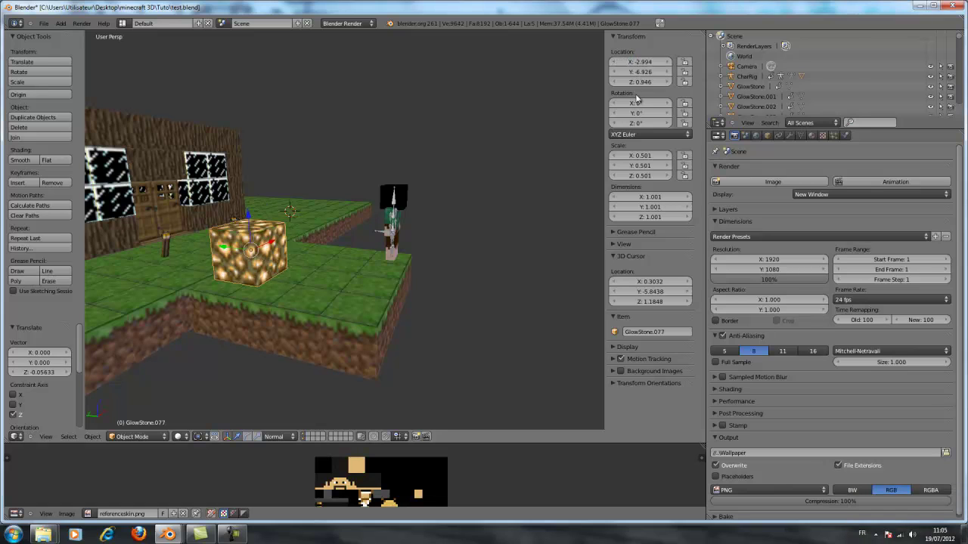
- Match the GlowStone block's Y location to the grass block below it by setting Y to -7.176
right_click(253, 318)
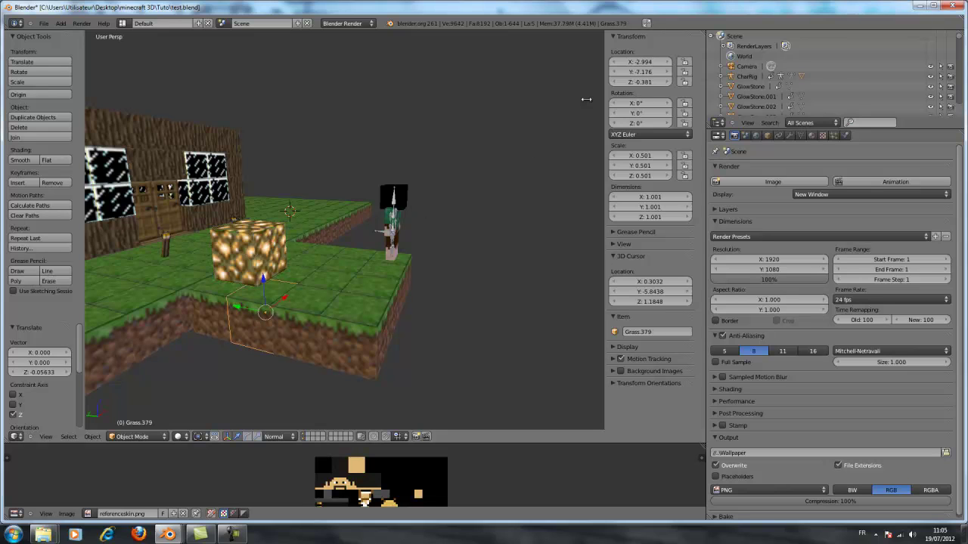
click(644, 72)
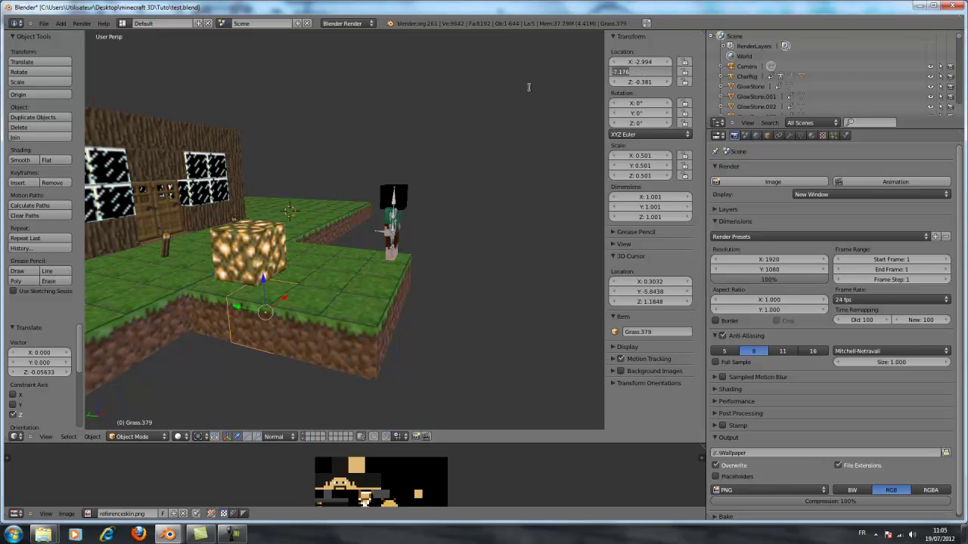
right_click(268, 250)
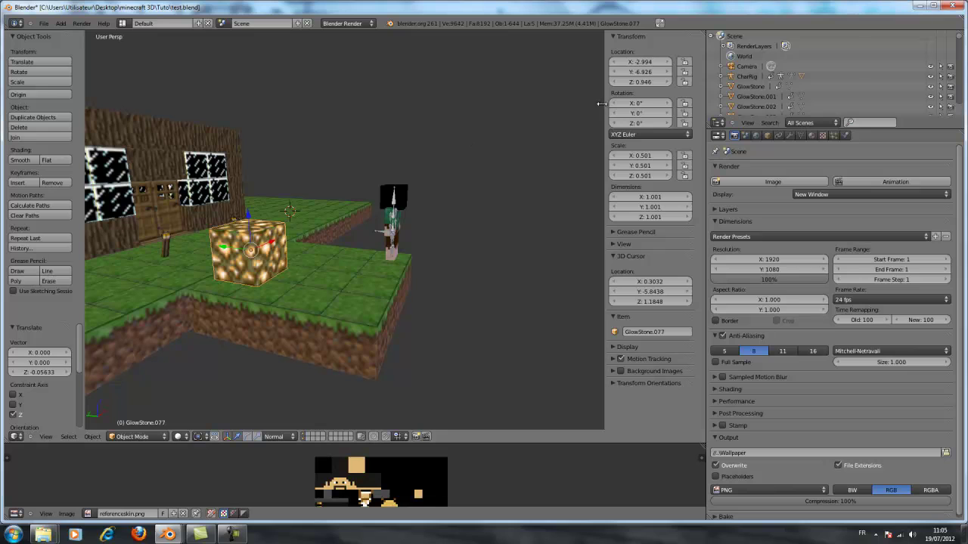
click(636, 71)
text(-7.176)
key(Return)
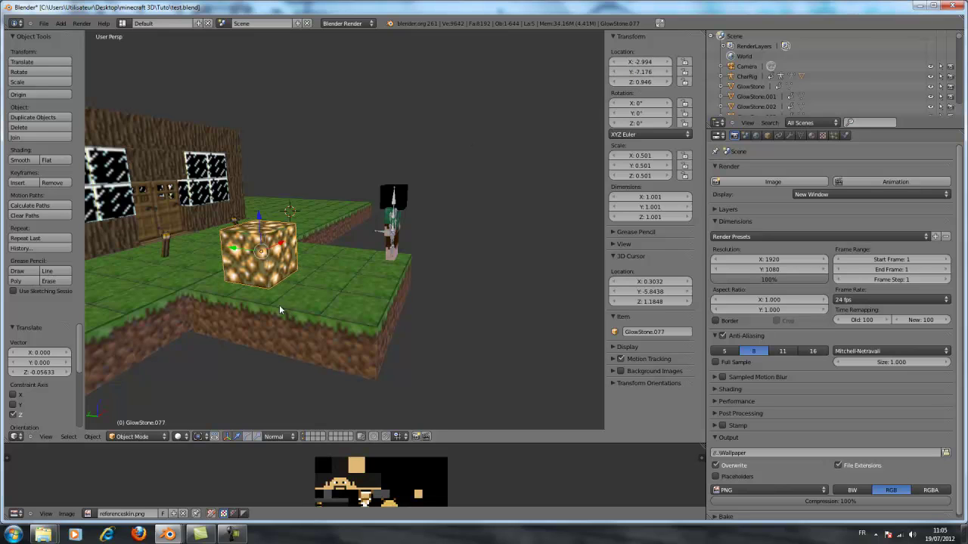
- Match the GlowStone block's Z location to the same grass block by setting Z to -0.381
right_click(256, 308)
click(630, 82)
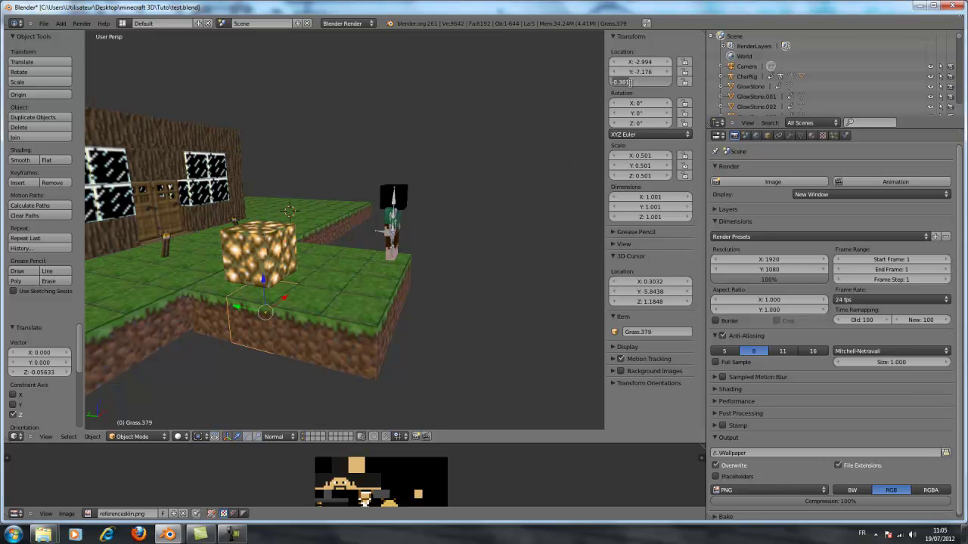
key(Escape)
key(ctrl+z)
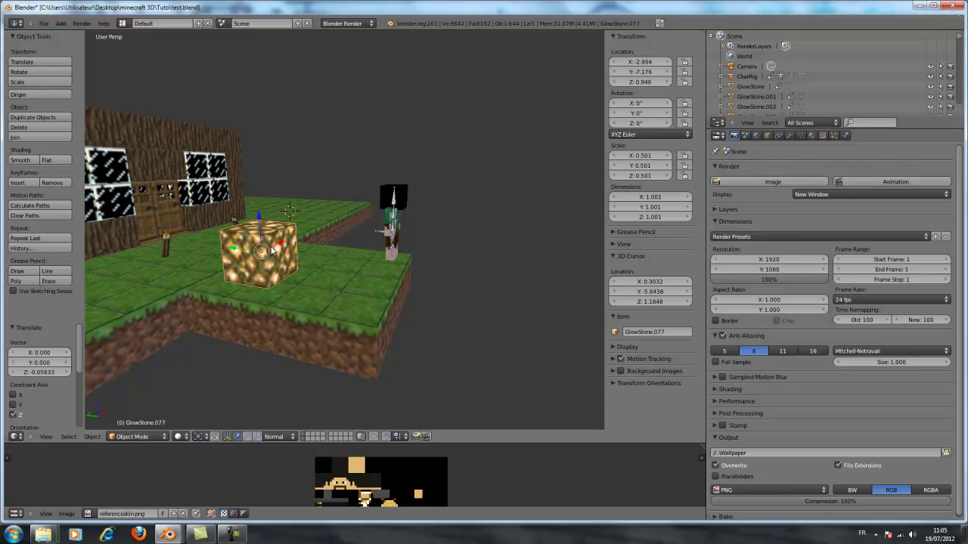
click(639, 82)
text(-0.381)
key(Return)
mouse_move(355, 244)
middle_down()
mouse_move(385, 257)
mouse_move(353, 261)
middle_up()
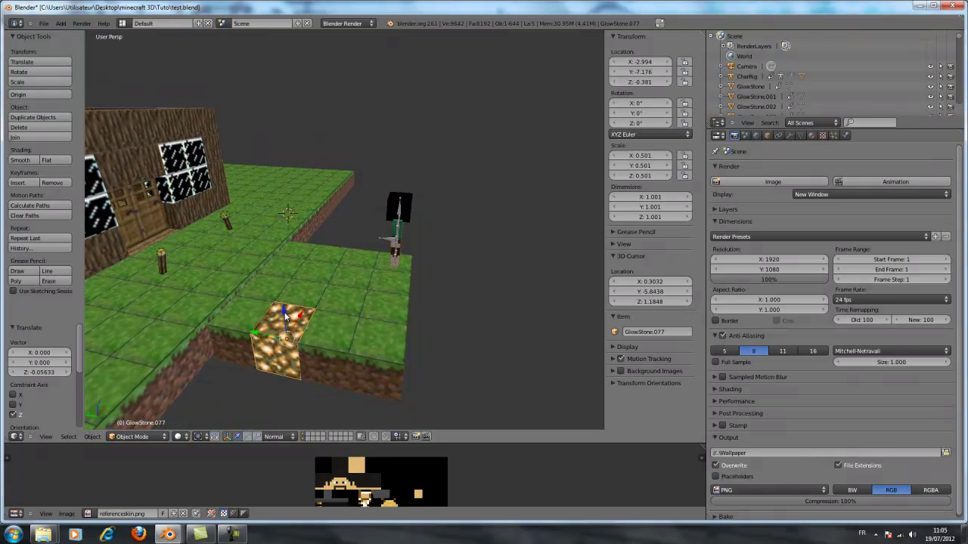
- Raise the GlowStone block 1.5 along Z and lower it by 0.5 so it sits on the grass block
key(g)
key(z)
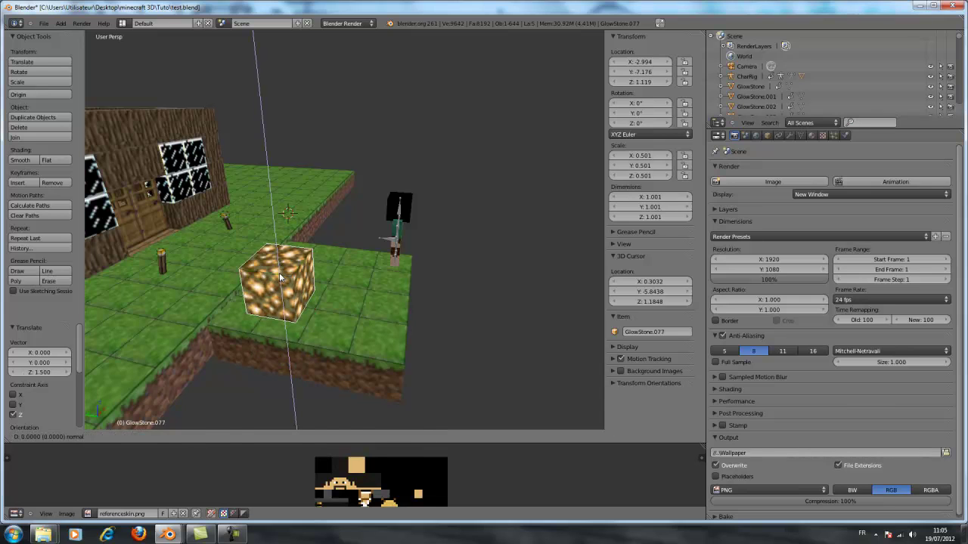
text(-0.5)
key(Return)
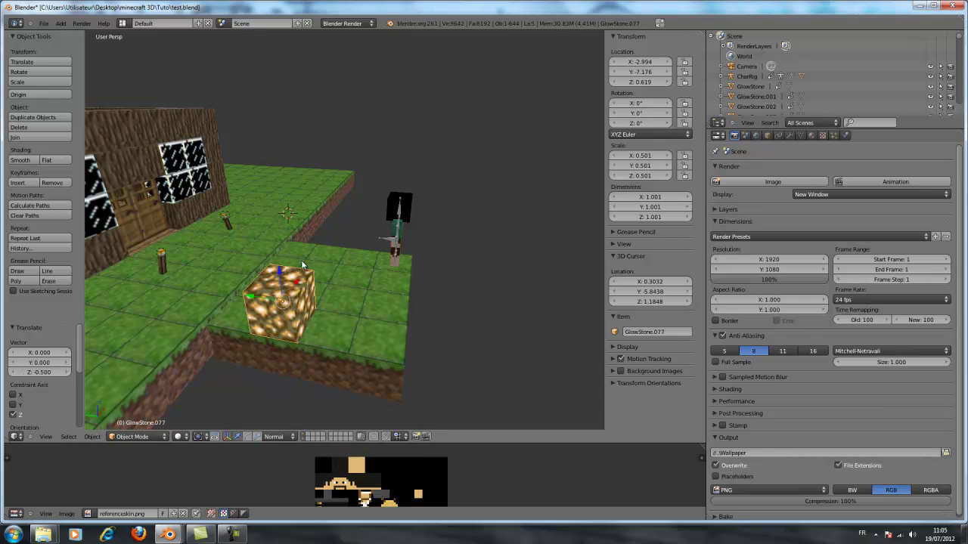
- Duplicate four grass blocks at the outer edge of the lawn beside the house and raise the copies 1 along Z
middle_drag(302, 264, 335, 254)
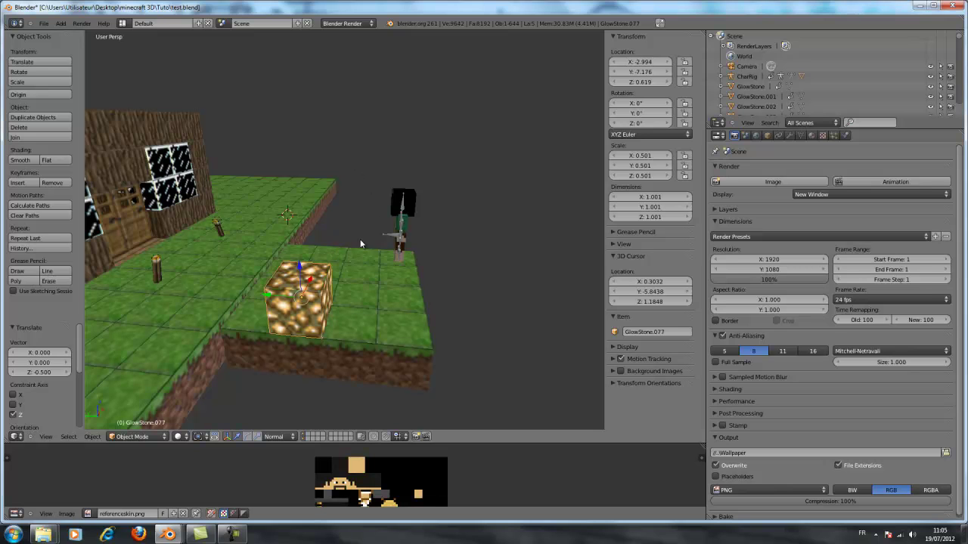
middle_drag(360, 239, 147, 276)
middle_drag(233, 238, 418, 372)
right_click(375, 380)
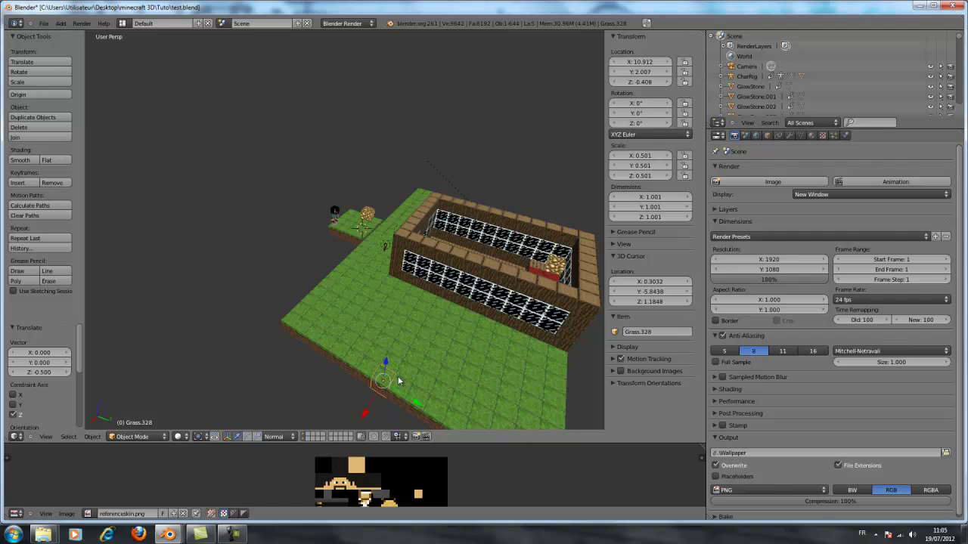
right_click(403, 374)
right_click(447, 407)
middle_drag(472, 405, 356, 356)
key(shift+d)
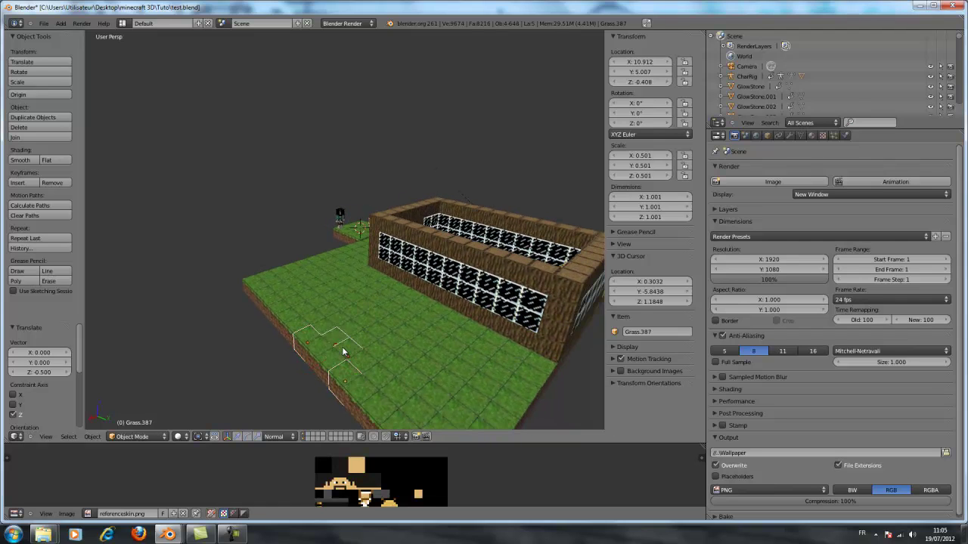
key(x)
key(z)
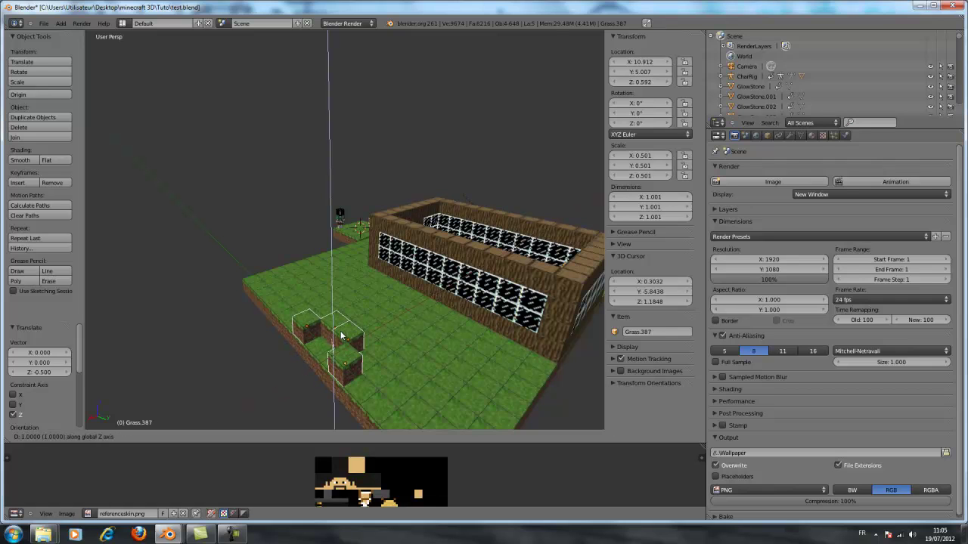
click(341, 336)
middle_drag(341, 336, 384, 349)
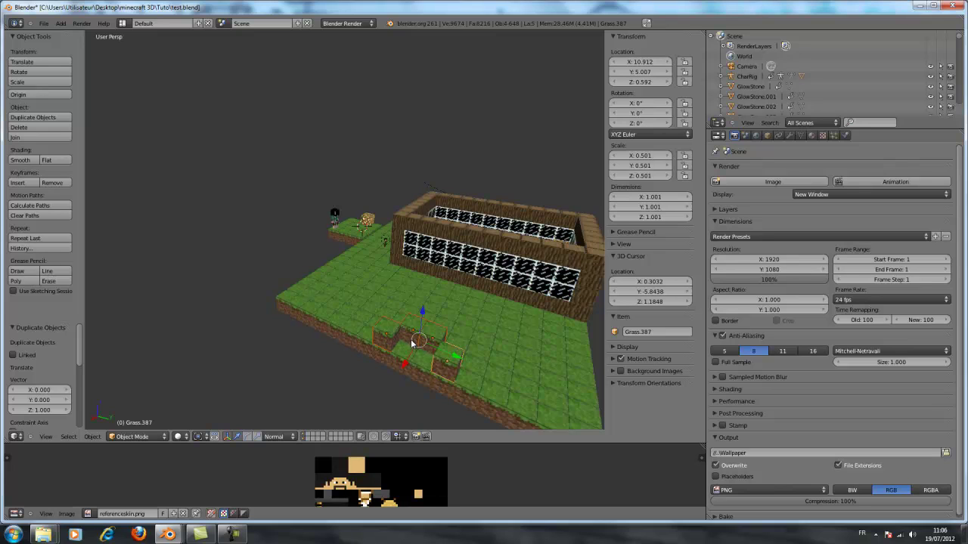
- Duplicate two grass blocks among the raised ones and lift the copies 2 along Z to form a second level
right_click(405, 362)
right_click(424, 361)
key(shift+d)
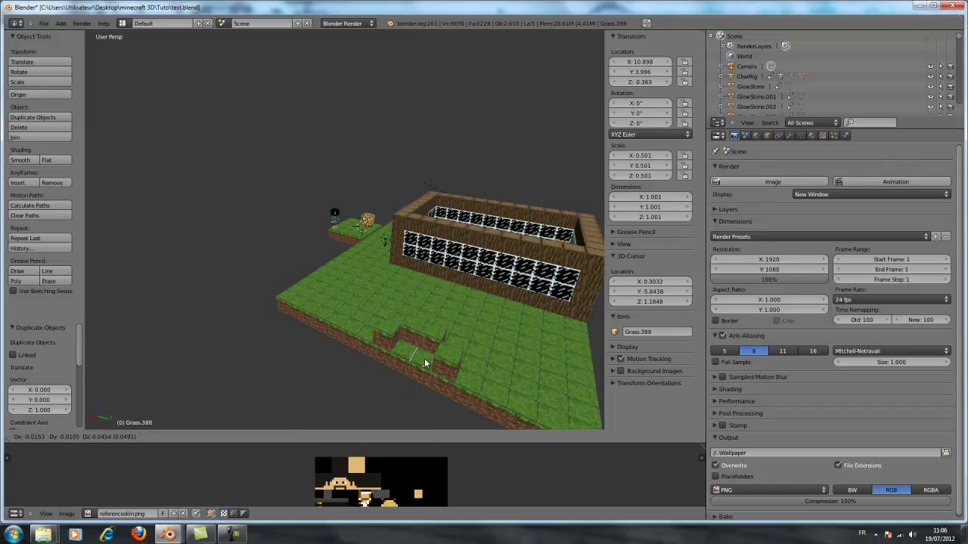
key(y)
click(425, 364)
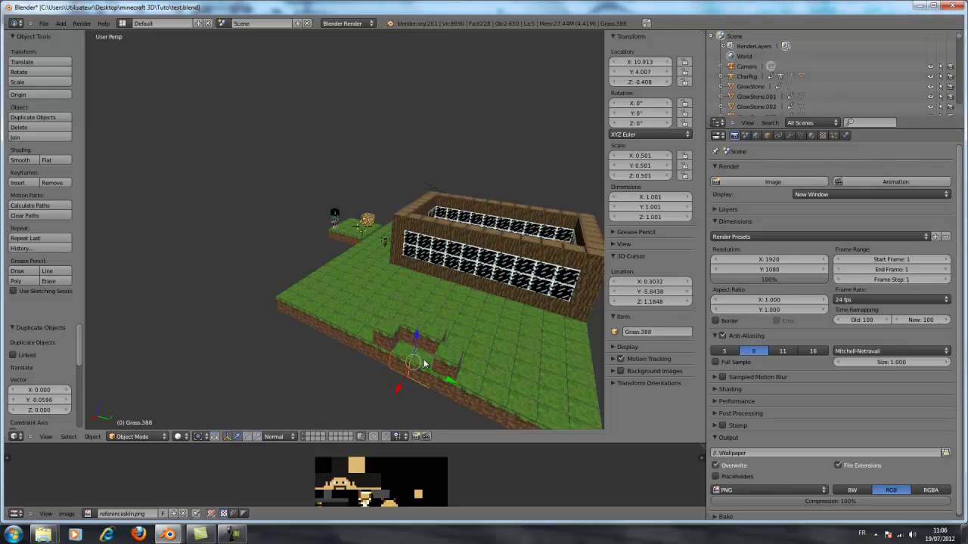
key(g)
key(z)
key(2)
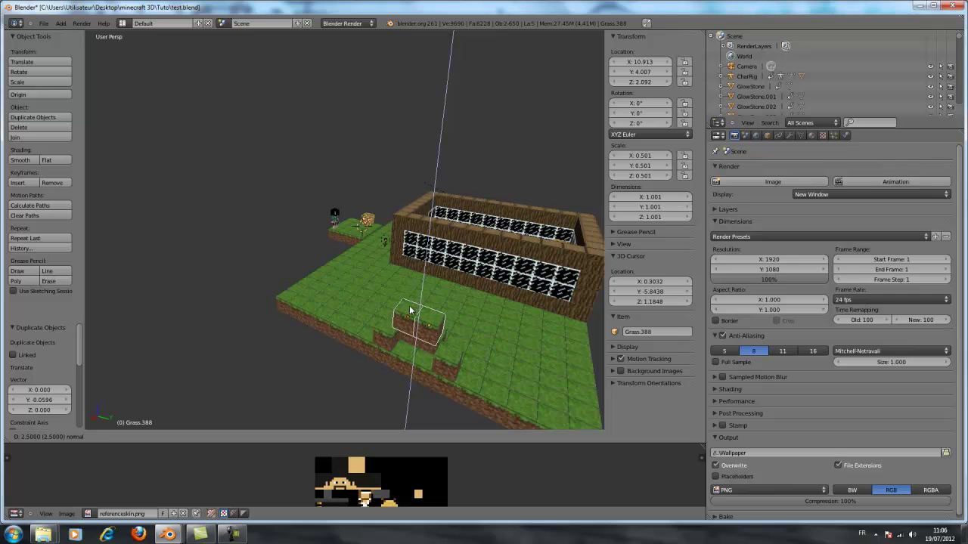
key(Return)
- Stretch the GlowStone block beside the character along X by a factor of about 2.44
middle_drag(466, 311, 167, 295)
scroll(308, 257, up, 5)
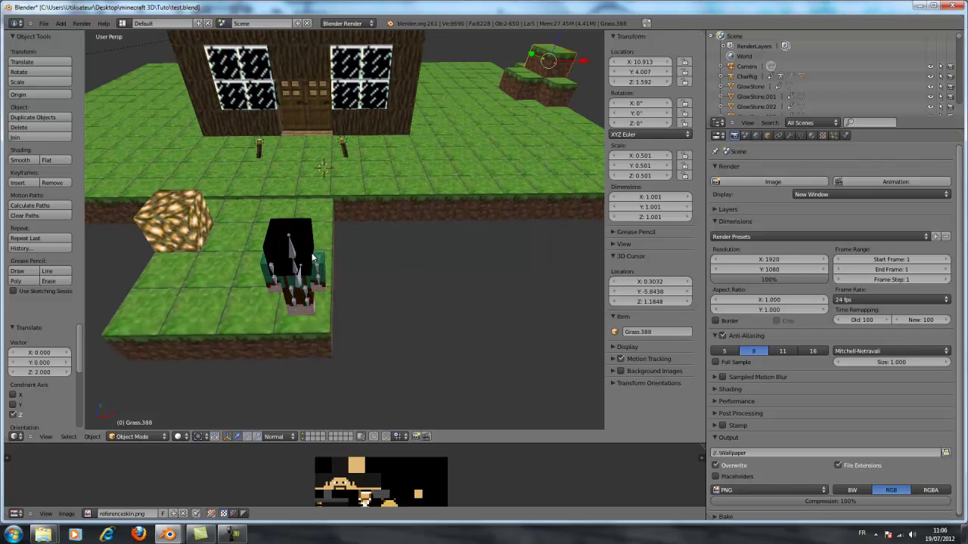
scroll(313, 257, down, 5)
key(KP_4)
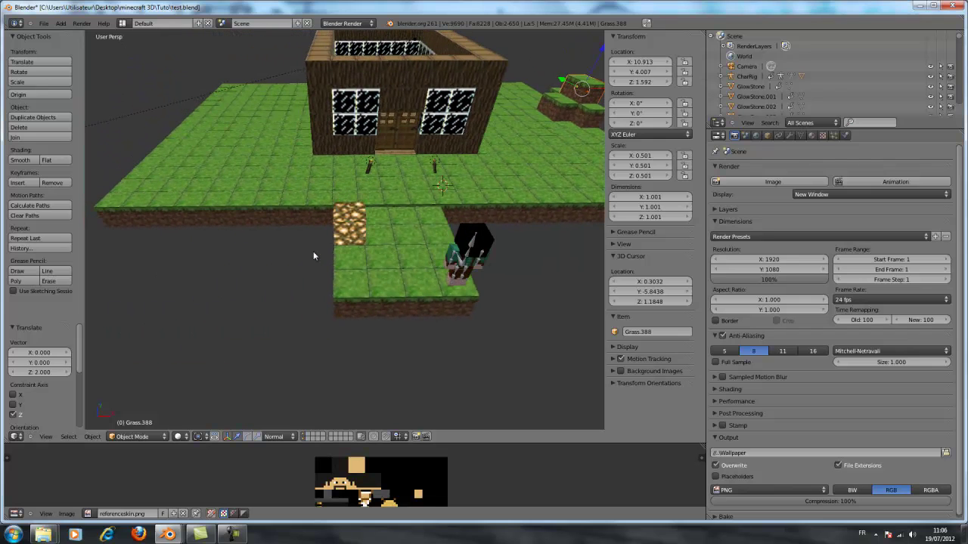
right_click(349, 233)
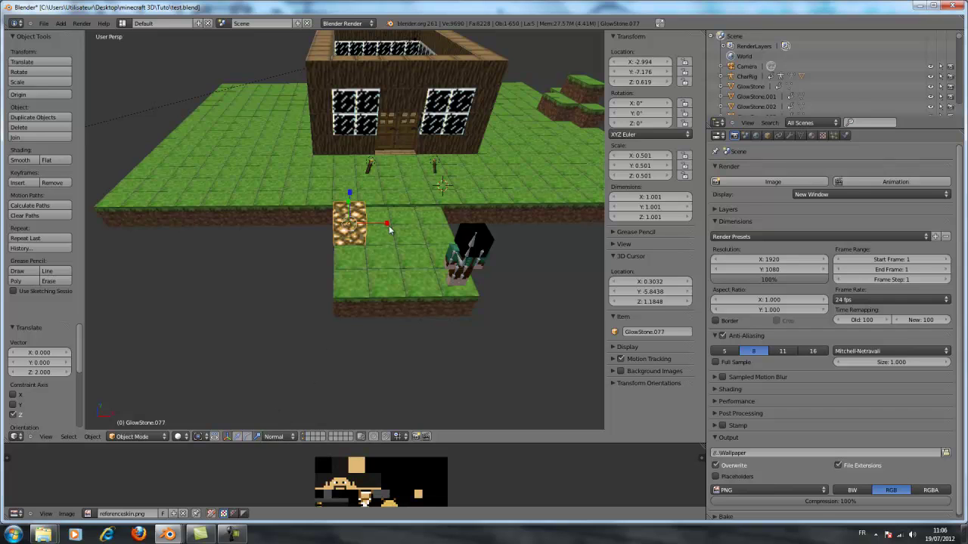
key(s)
key(x)
click(443, 216)
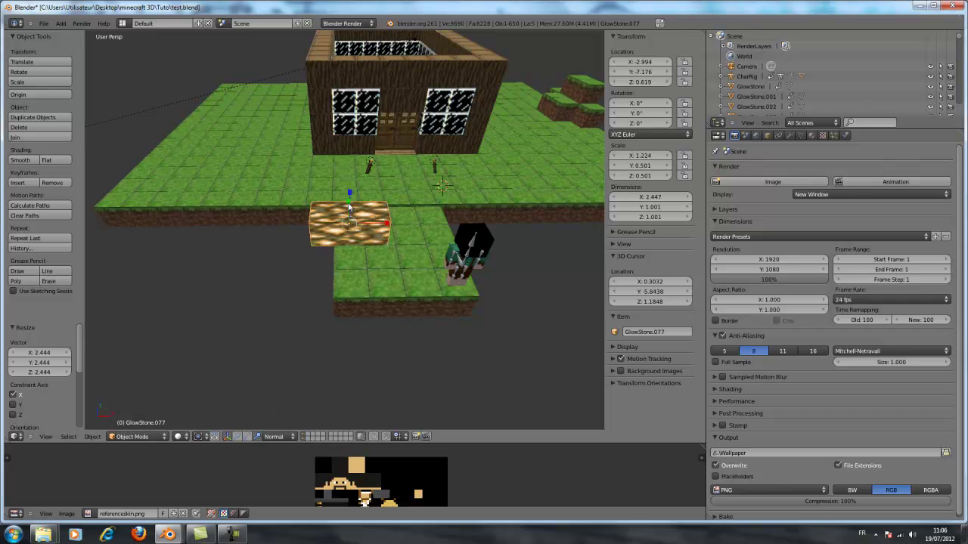
- Stretch the GlowStone block along Z by about 3.85 and raise it 1.5 so it stands on the grass
mouse_move(371, 204)
middle_down()
mouse_move(428, 193)
mouse_move(357, 204)
middle_up()
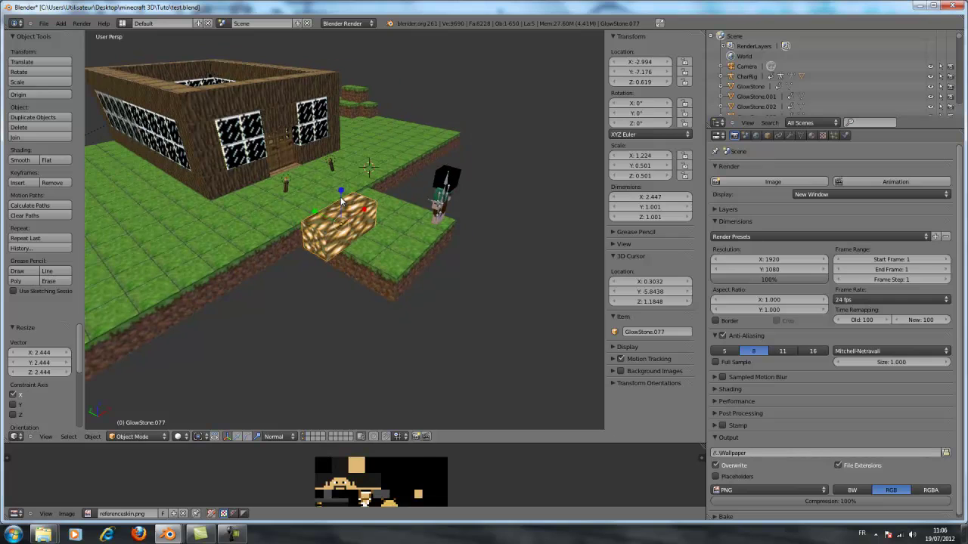
key(s)
key(z)
click(338, 310)
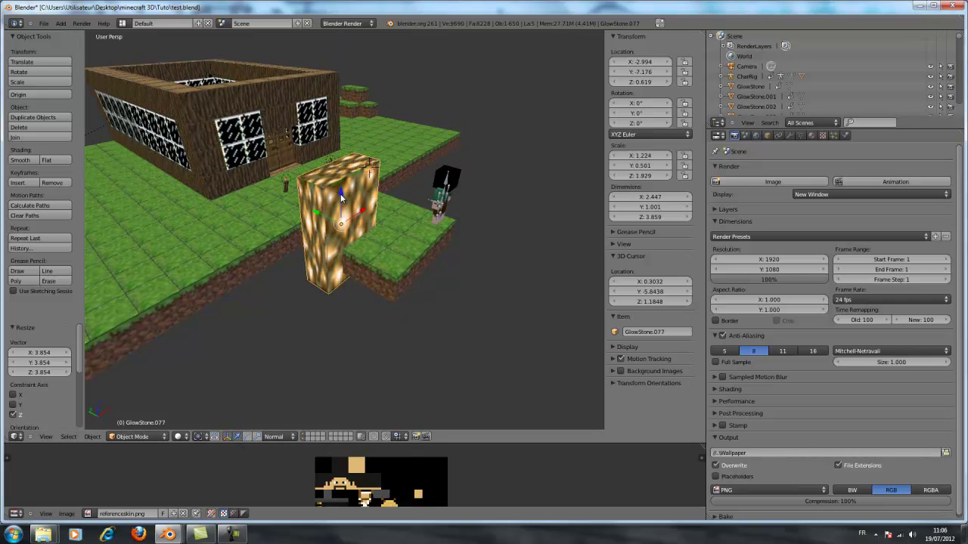
drag(341, 198, 341, 159)
- Move the character rig about 14.57 along Y, from the grass platform into the house
middle_drag(403, 189, 304, 251)
scroll(350, 177, up, 2)
scroll(478, 224, down, 3)
scroll(303, 250, up, 4)
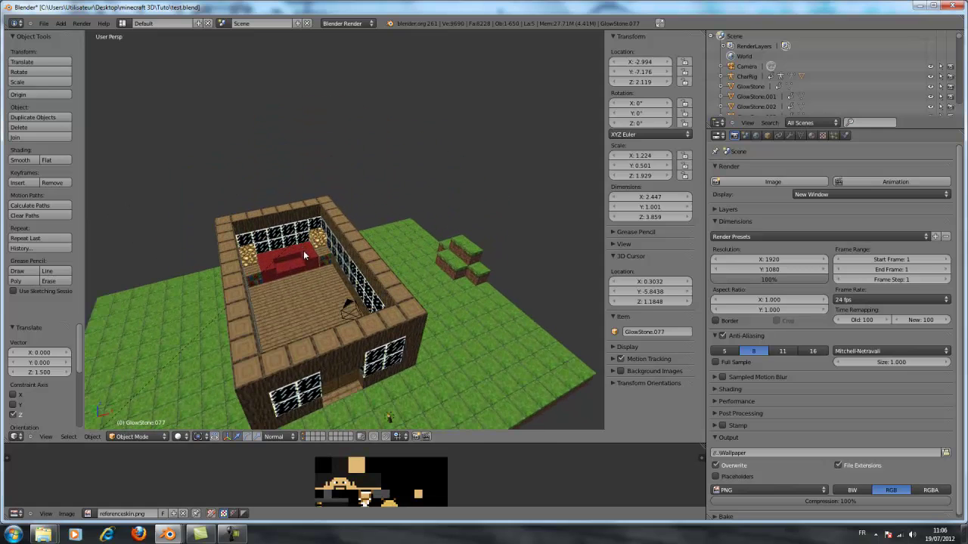
scroll(423, 366, down, 4)
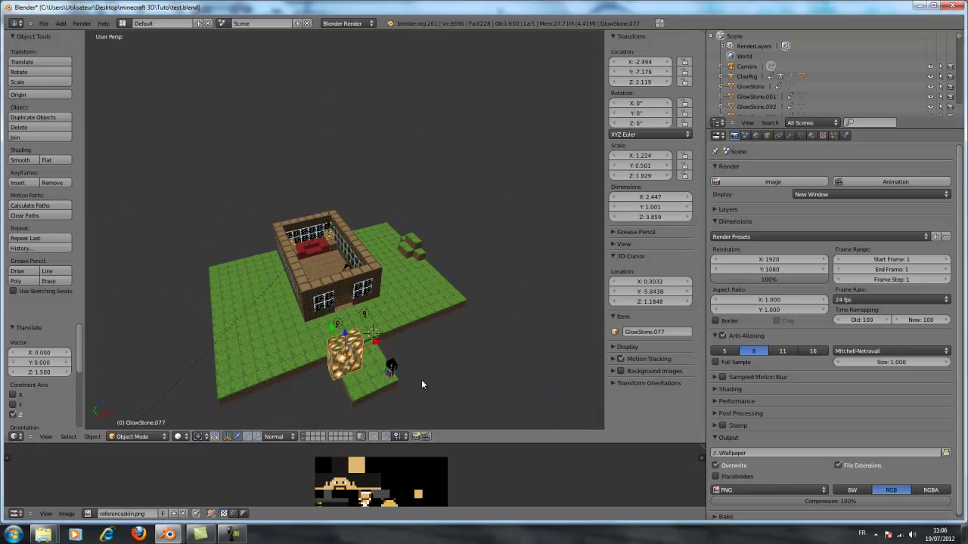
right_click(392, 370)
scroll(466, 358, up, 2)
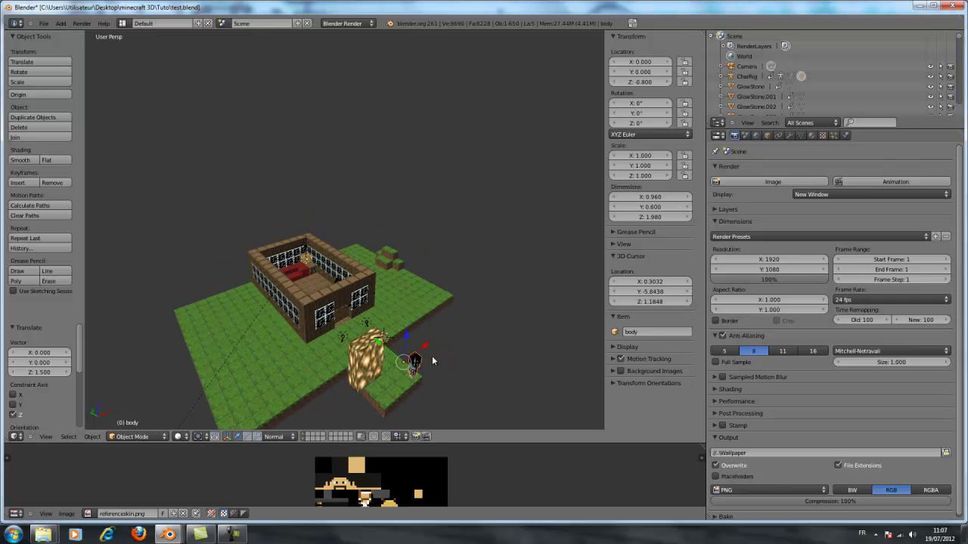
right_click(412, 373)
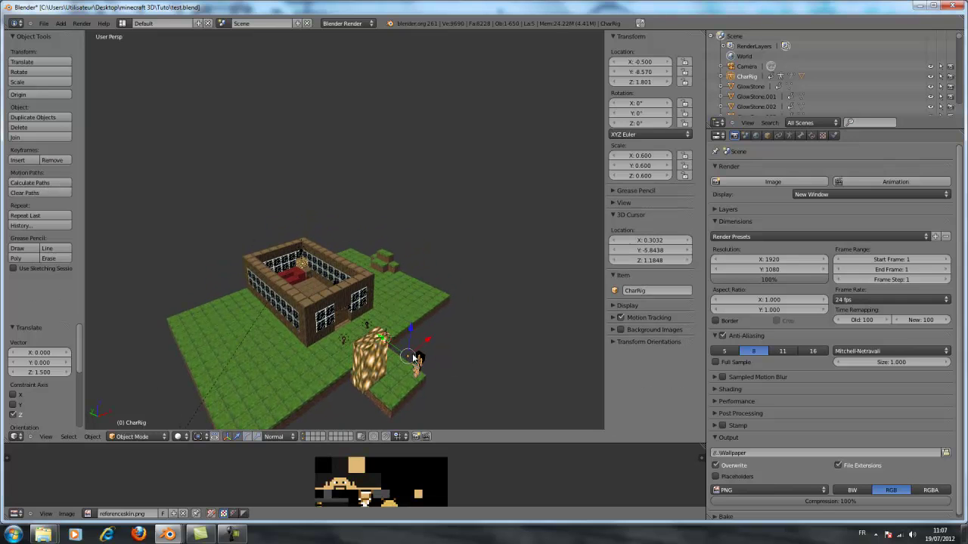
key(g)
key(y)
key(y)
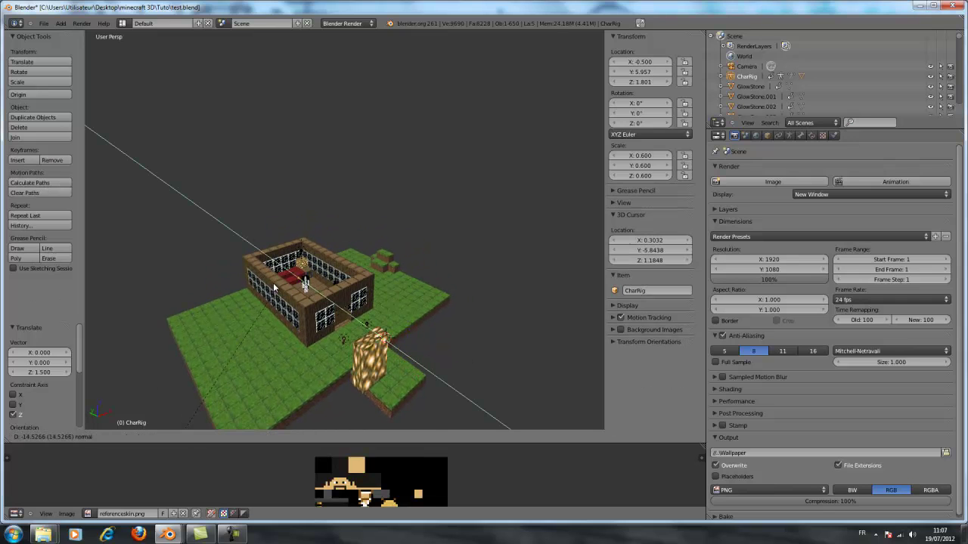
click(304, 282)
- Lower the character rig slightly to a Z location of 1.770 so its feet meet the house floor
scroll(271, 285, up, 3)
middle_drag(271, 284, 239, 345)
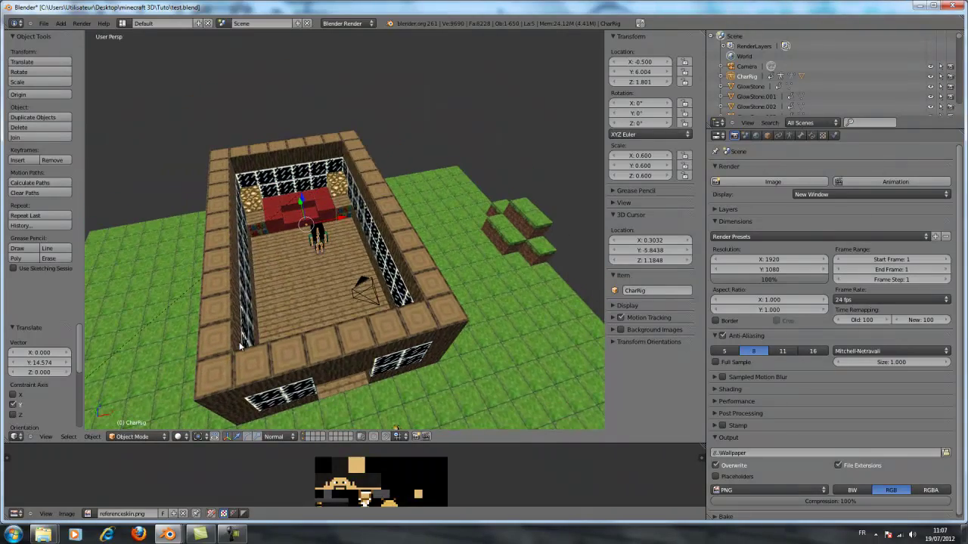
scroll(239, 344, up, 6)
middle_drag(310, 342, 391, 270)
middle_drag(406, 251, 409, 254)
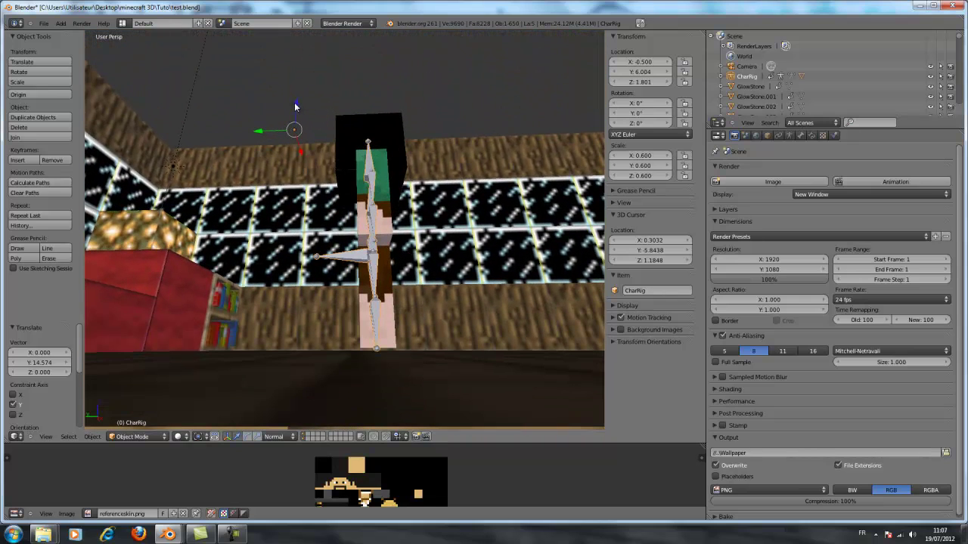
drag(295, 106, 297, 101)
- Examine the scene from several sides, including the house interior, the character and the GlowStone pillar
middle_drag(297, 100, 392, 269)
scroll(308, 241, down, 8)
scroll(302, 288, down, 3)
scroll(257, 227, down, 1)
scroll(257, 226, up, 2)
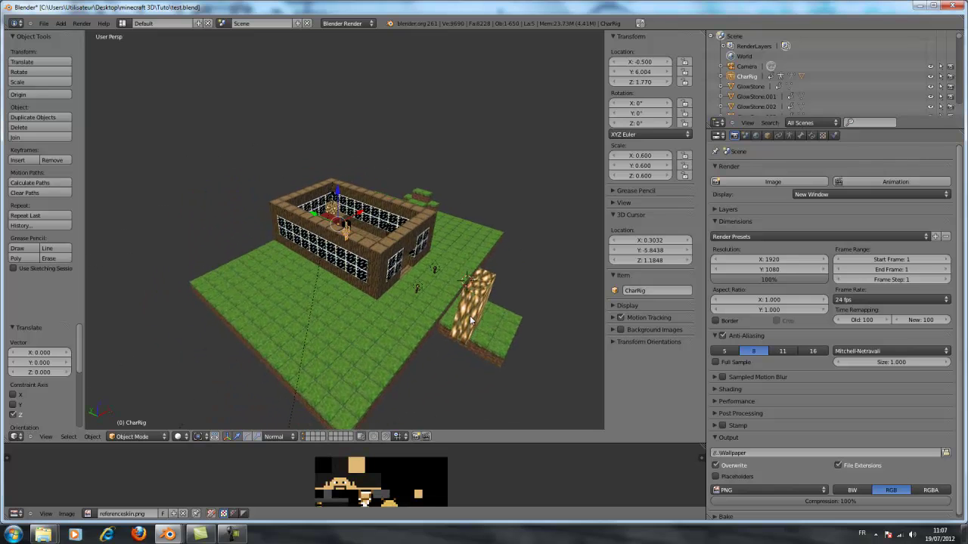
middle_drag(471, 320, 453, 355)
scroll(333, 290, up, 5)
scroll(333, 290, up, 3)
scroll(334, 293, down, 4)
scroll(436, 267, up, 2)
scroll(434, 272, down, 5)
scroll(432, 280, down, 5)
scroll(427, 259, up, 5)
scroll(416, 304, down, 5)
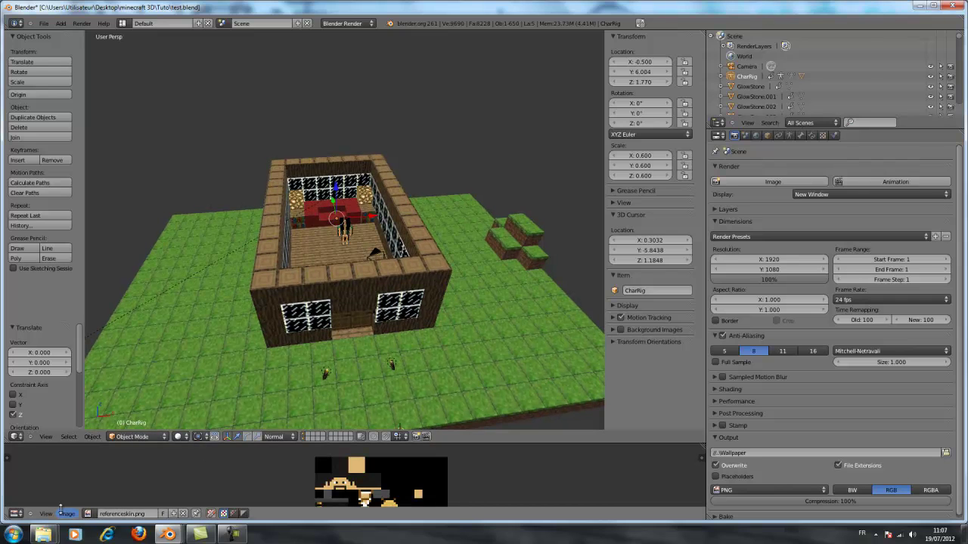
- Show the terrain.png texture in the image editor in place of the character skin
click(15, 514)
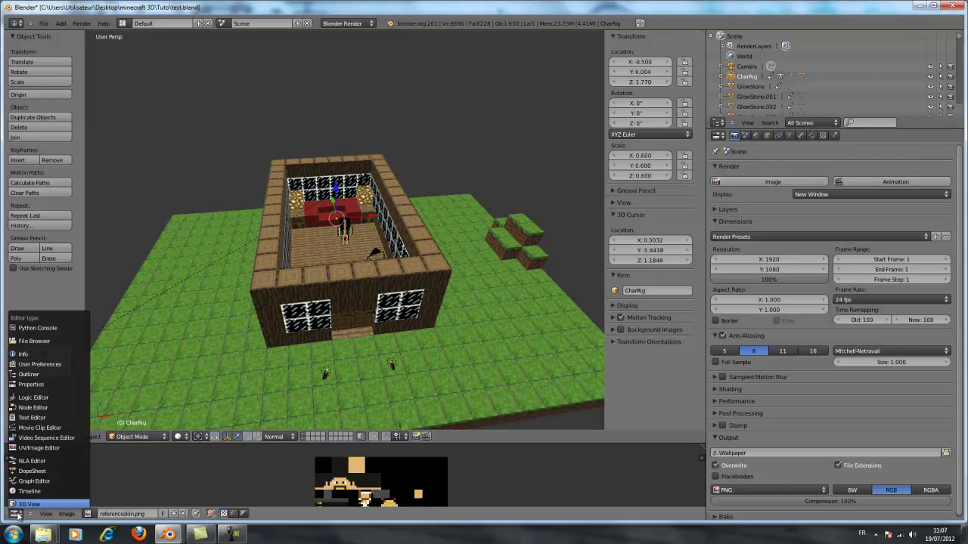
key(Escape)
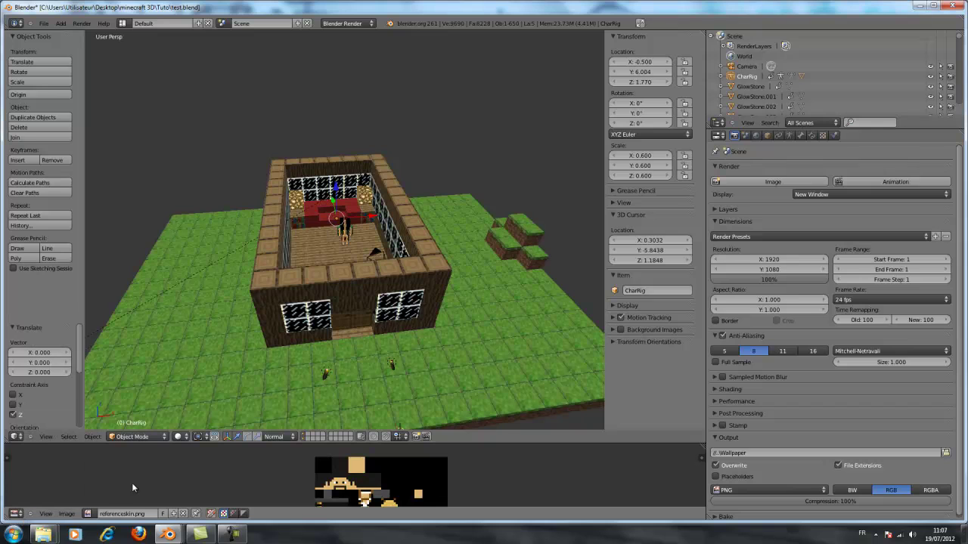
click(89, 513)
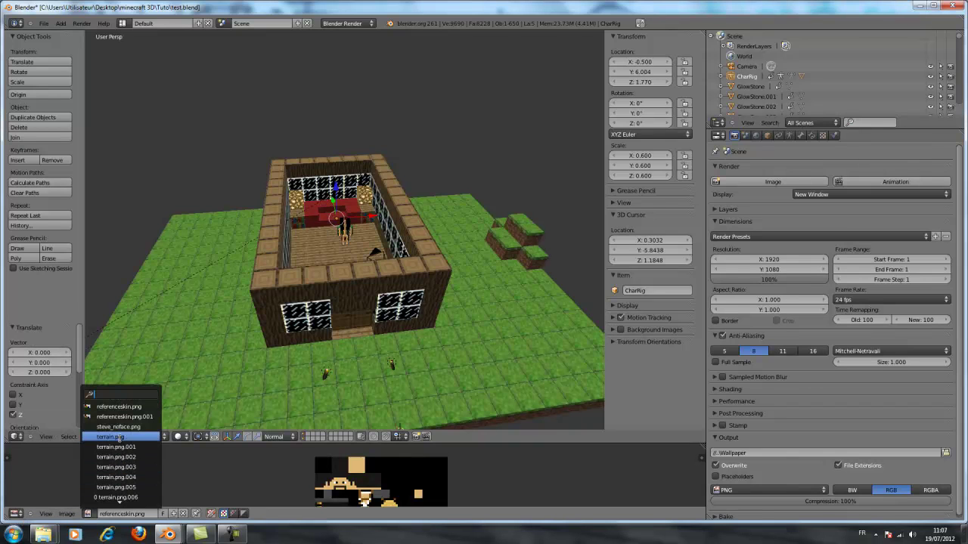
scroll(118, 437, down, 3)
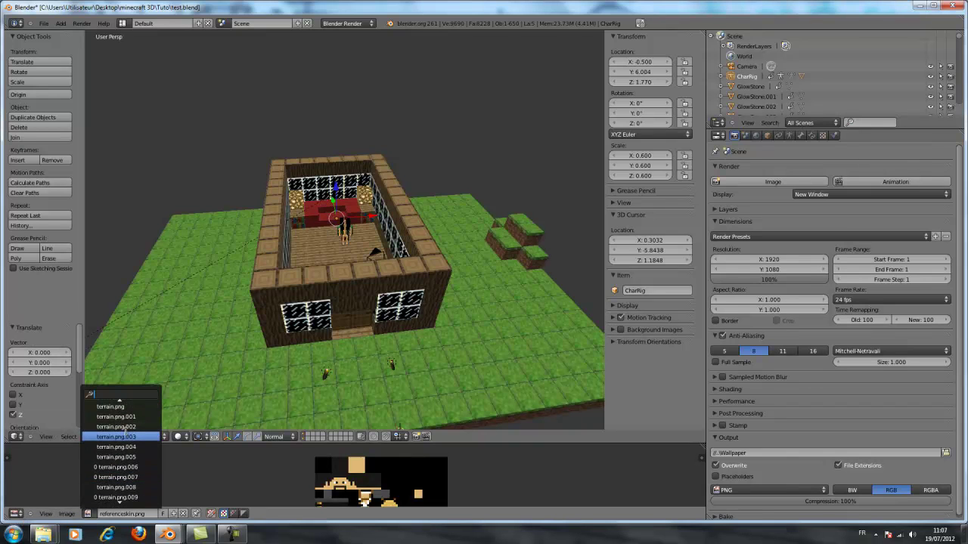
click(120, 406)
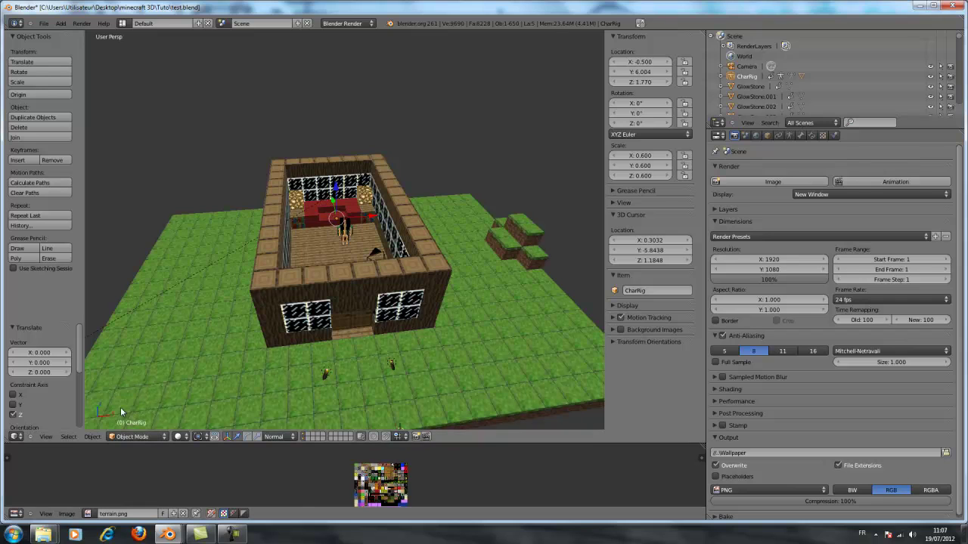
- Replace the terrain.png image with terrainstyle 3D.png from the minecraft 3D folder
click(67, 514)
click(74, 484)
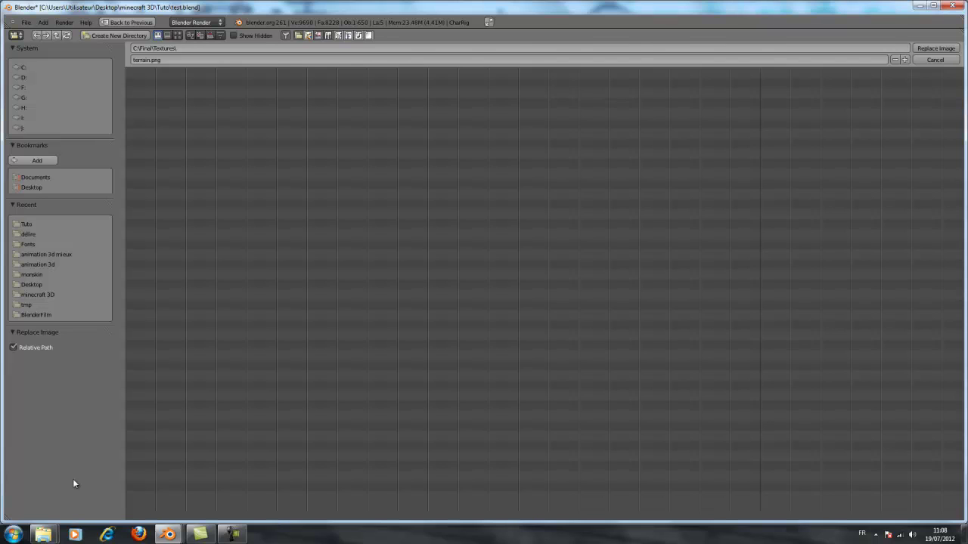
click(52, 292)
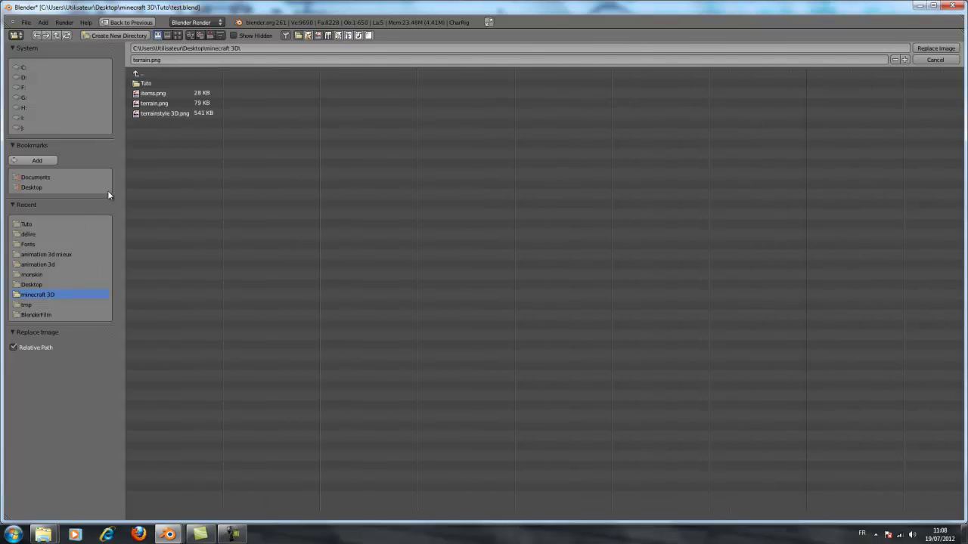
click(172, 114)
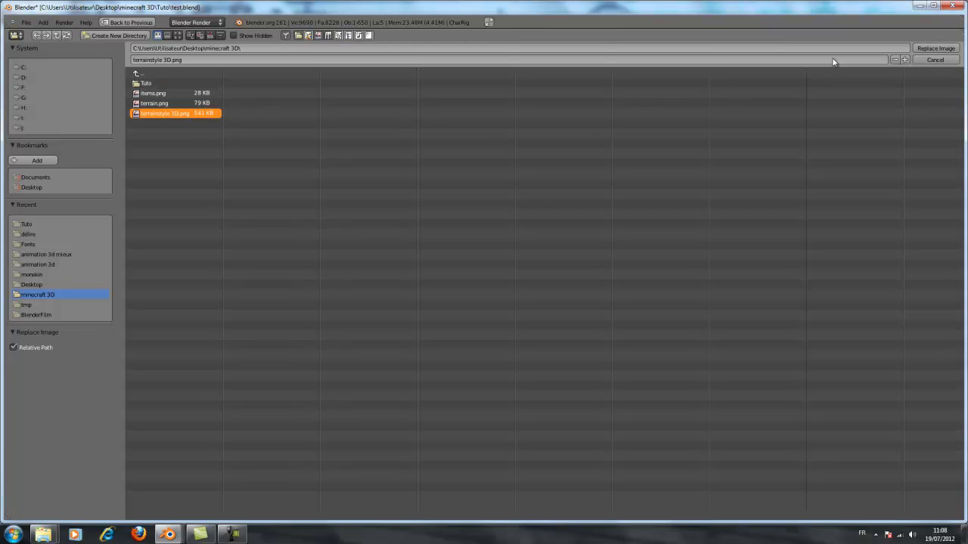
click(934, 48)
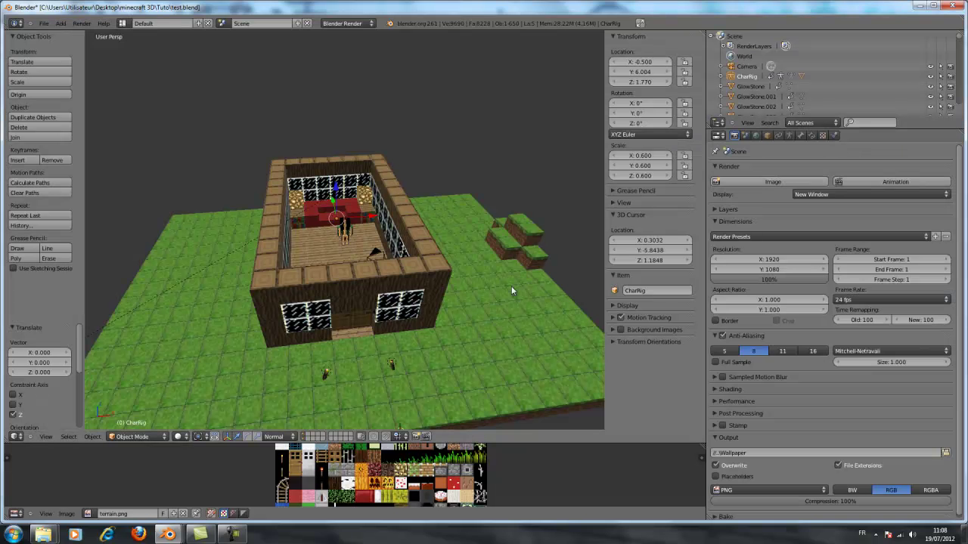
- Check the retextured blocks around the house and show the terrain.png.001 texture in the image editor
middle_drag(478, 307, 474, 289)
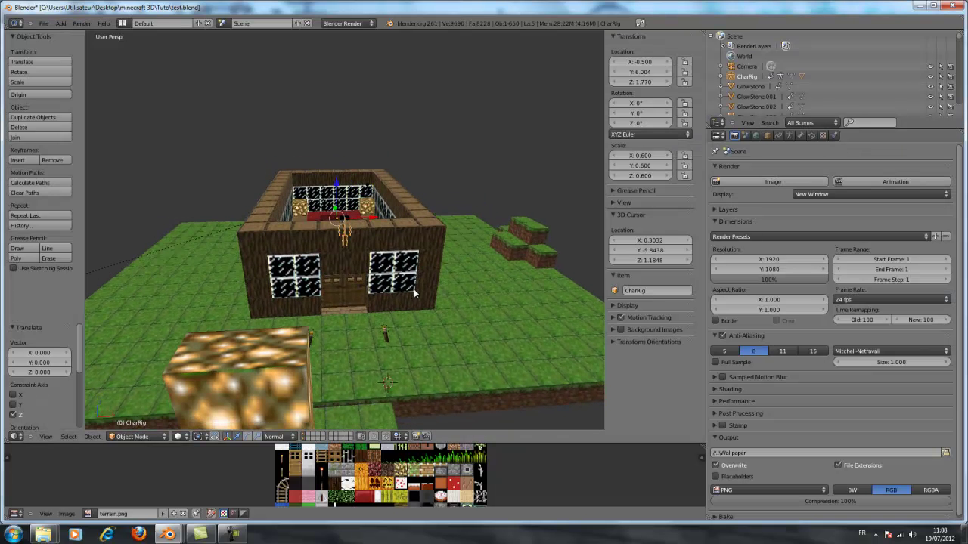
middle_drag(416, 283, 450, 333)
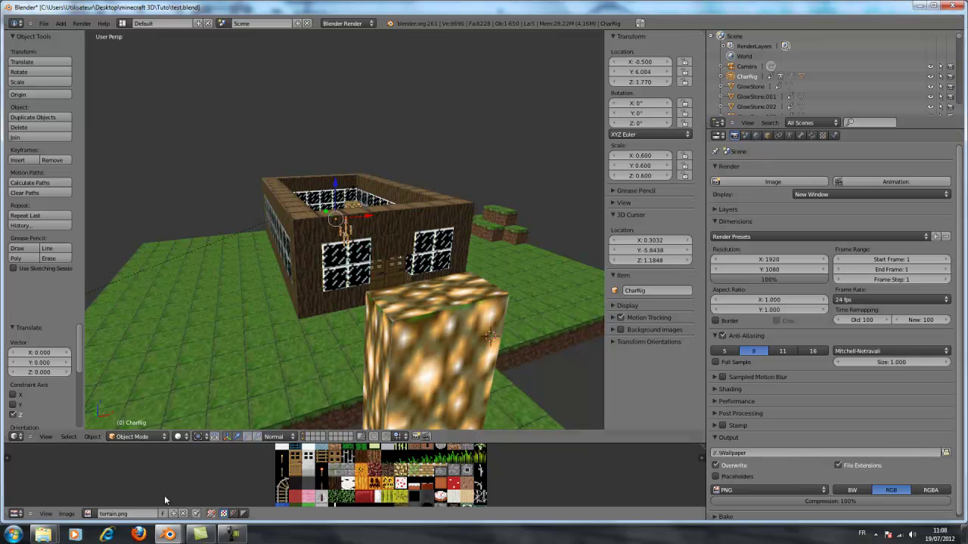
click(88, 513)
click(137, 447)
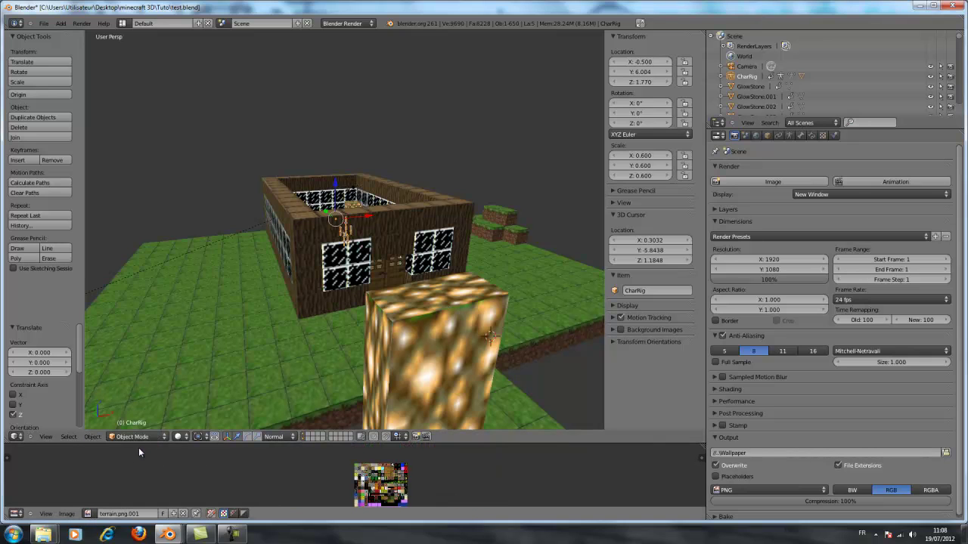
- Replace the terrain.png.001 image with terrainstyle 3D.png from the minecraft 3D folder
click(67, 513)
click(79, 484)
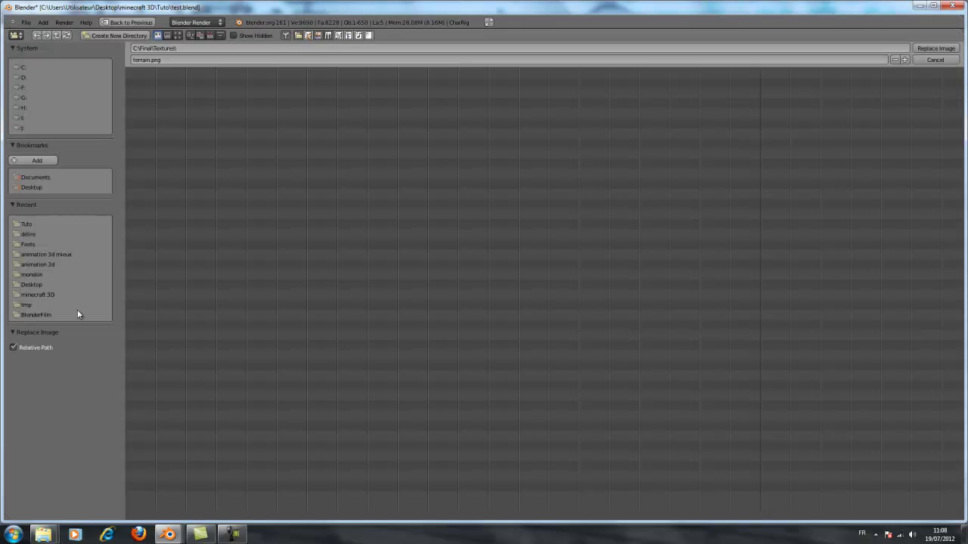
click(54, 293)
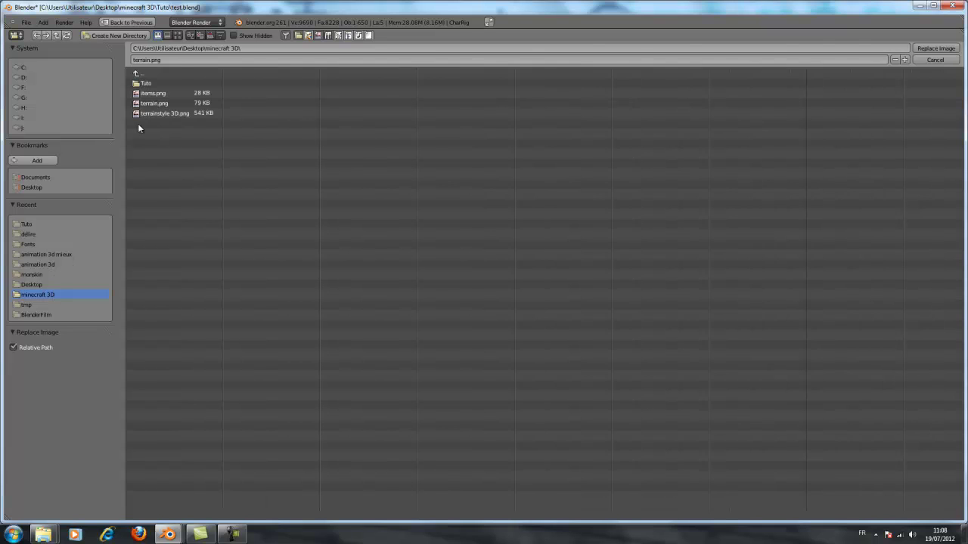
click(159, 114)
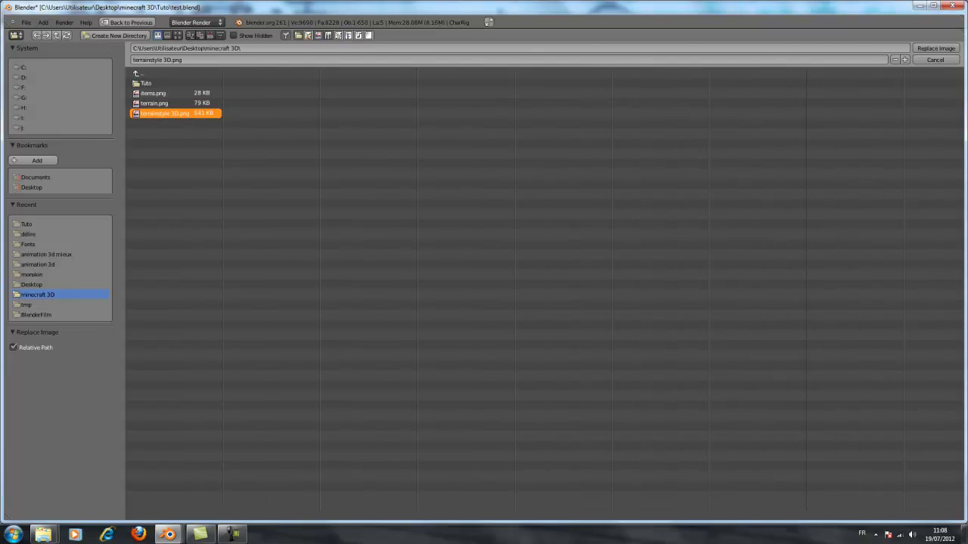
click(936, 48)
- Examine the retextured house from the front and above, including the red sofa, bookshelves, glowstone and character inside
middle_drag(327, 331, 328, 347)
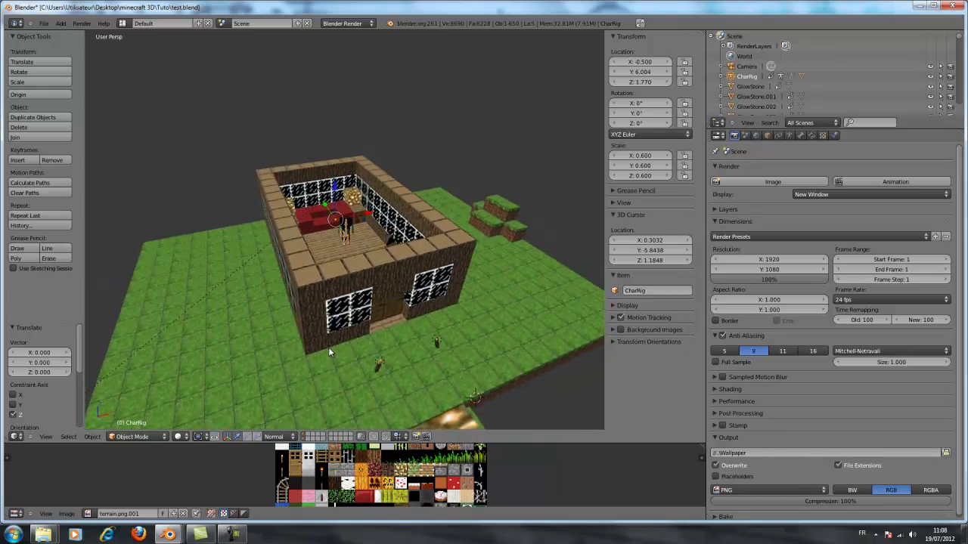
scroll(335, 320, up, 5)
middle_drag(346, 305, 290, 335)
scroll(332, 354, up, 5)
scroll(341, 354, down, 5)
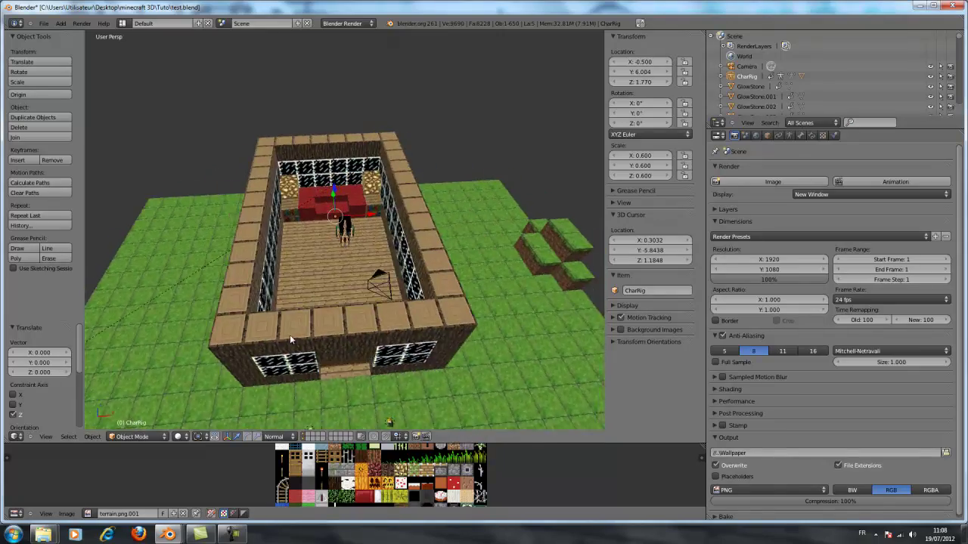
scroll(309, 302, up, 6)
scroll(313, 307, down, 10)
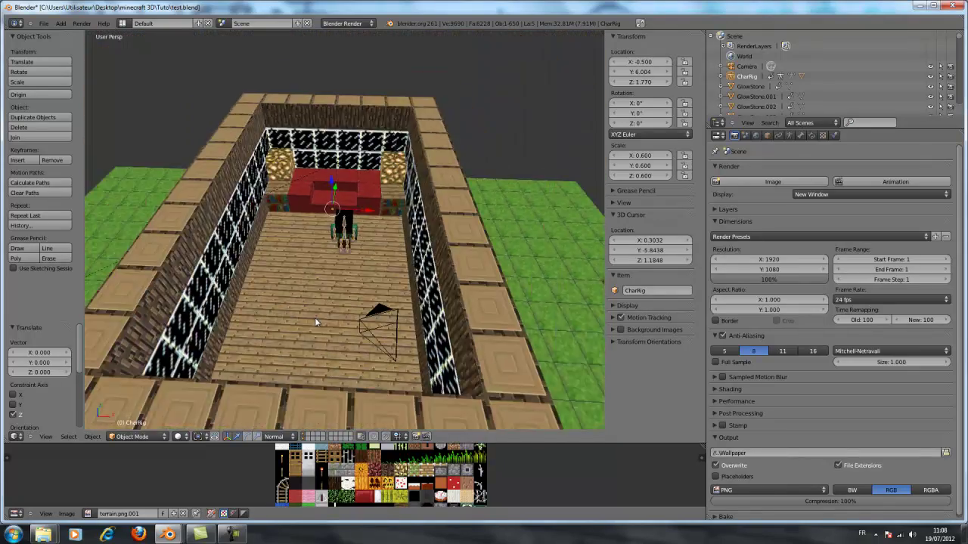
scroll(321, 293, up, 5)
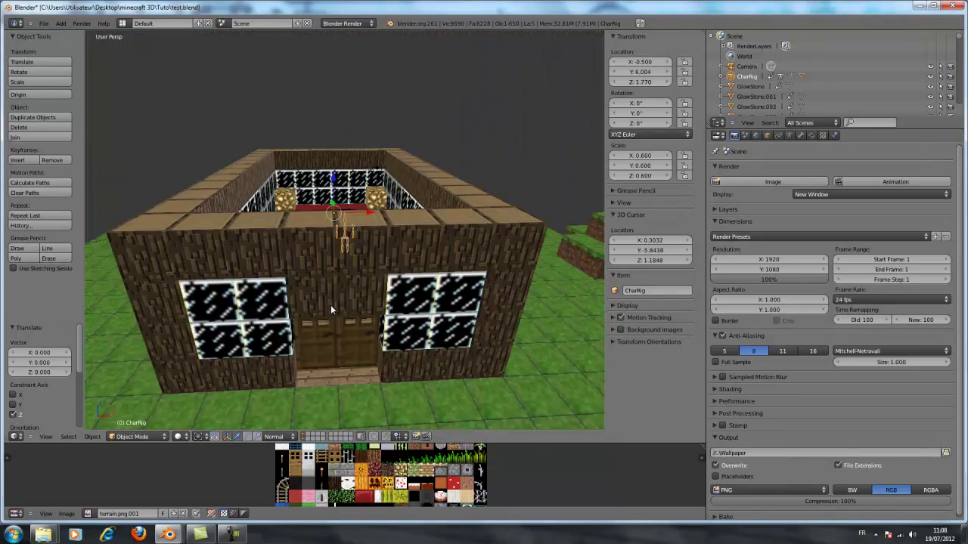
middle_drag(330, 304, 330, 340)
scroll(335, 335, up, 6)
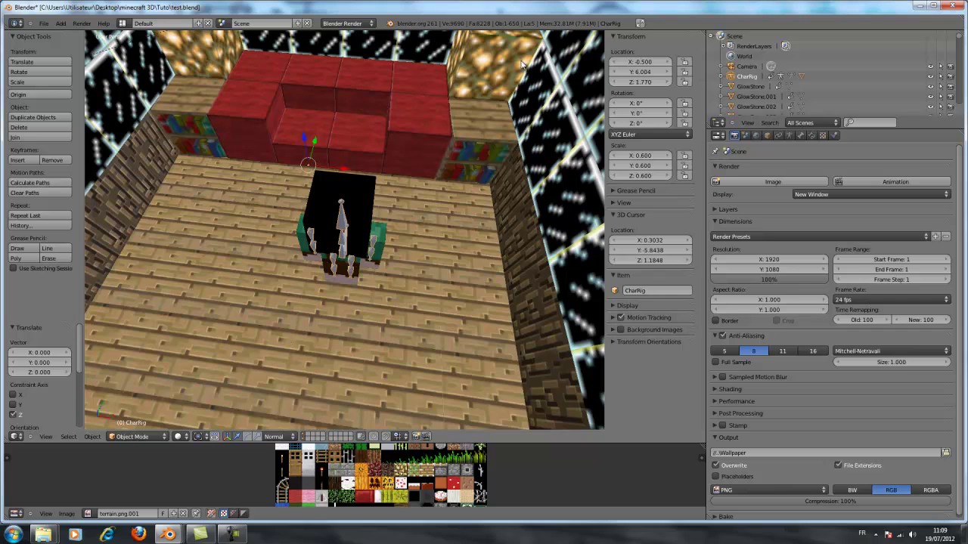
scroll(192, 192, down, 3)
scroll(192, 192, down, 5)
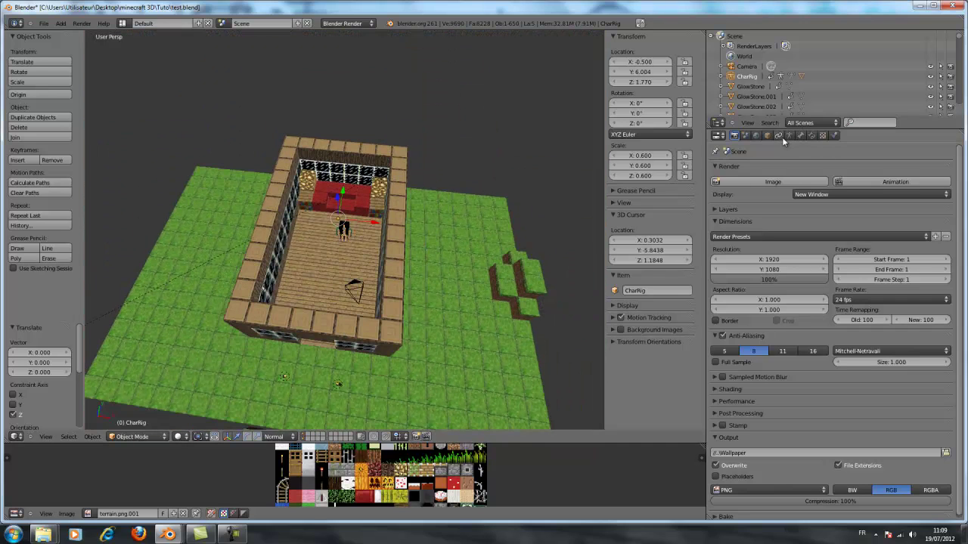
middle_drag(430, 254, 341, 261)
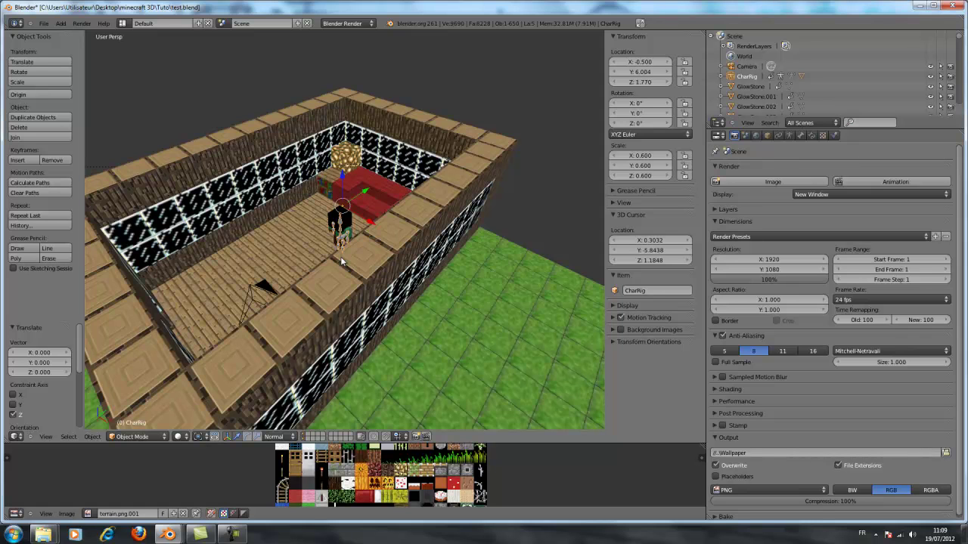
scroll(340, 257, down, 3)
middle_drag(340, 256, 358, 288)
scroll(416, 251, down, 3)
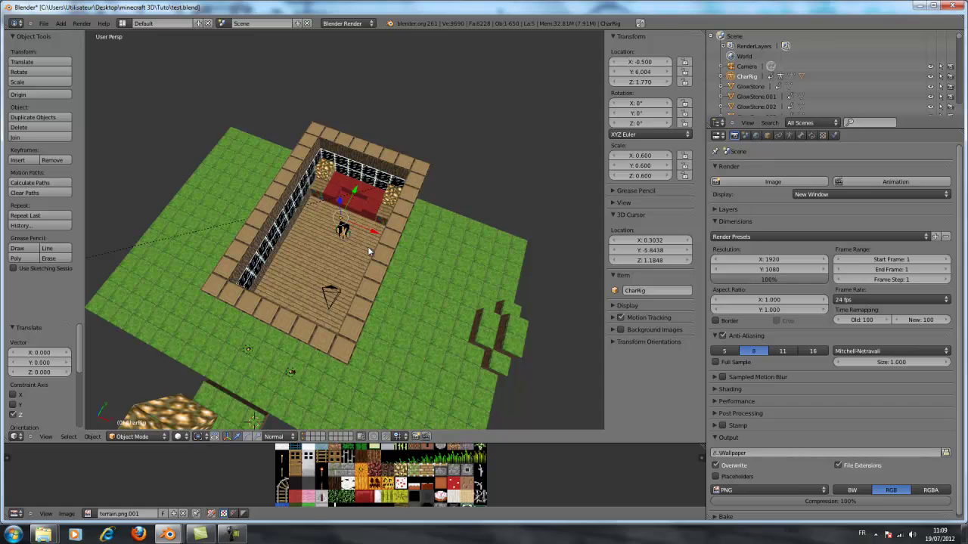
- Move a raised grass block away from its cluster beside the house, toward the house wall
middle_drag(540, 309, 448, 285)
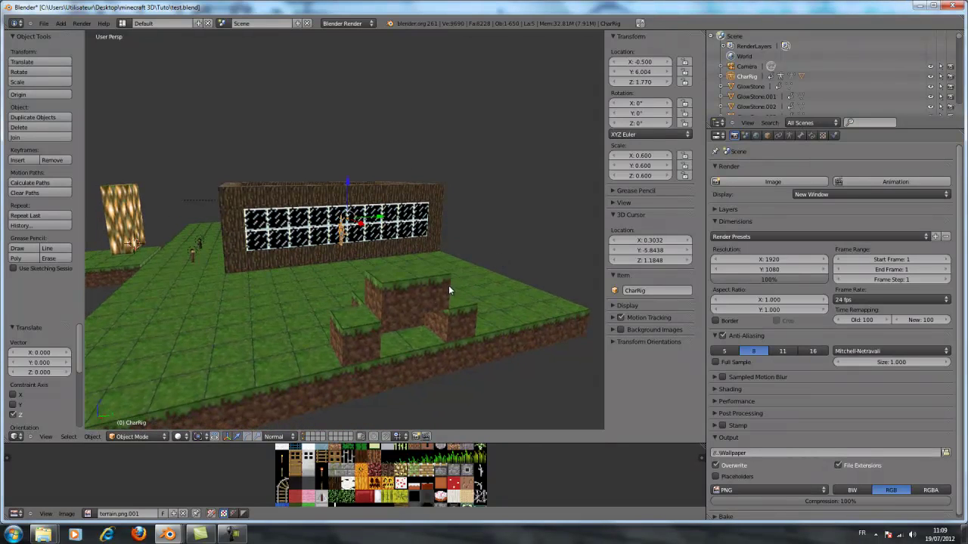
right_click(397, 293)
key(g)
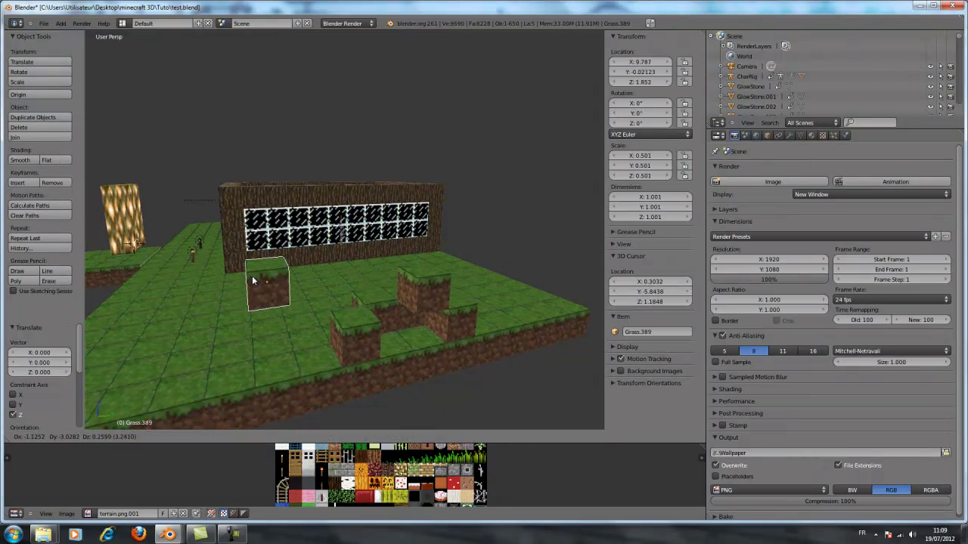
- Place the grass block on the lawn in front of the house's windowed wall, near X 9.303, Y -1.395, Z 1.839
click(220, 284)
middle_drag(221, 286, 318, 290)
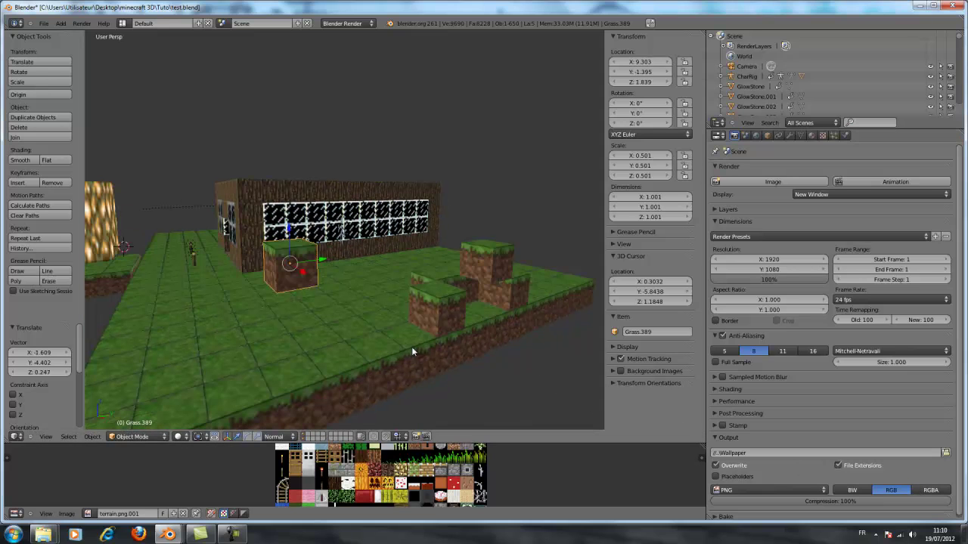
mouse_move(352, 350)
middle_down()
mouse_move(339, 358)
mouse_move(368, 339)
mouse_move(351, 347)
middle_up()
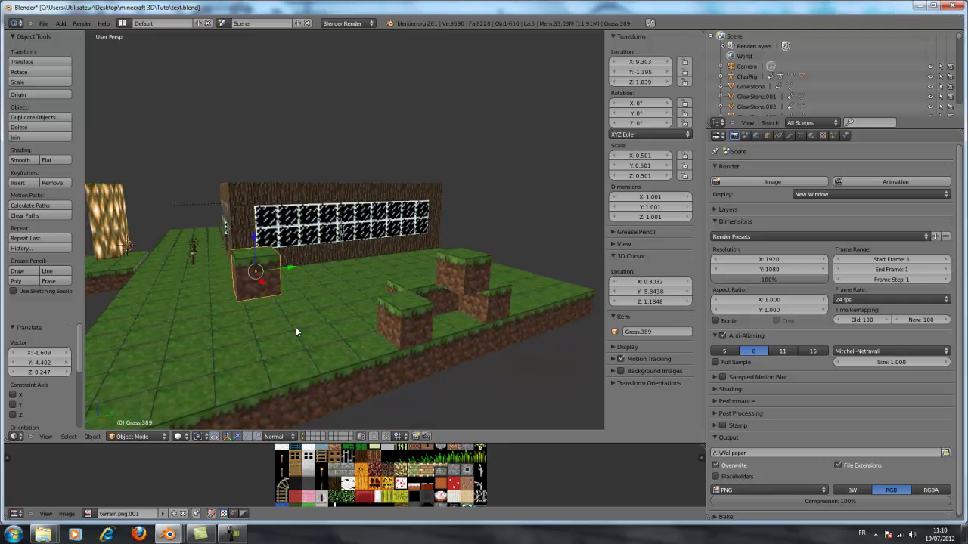
middle_drag(296, 326, 346, 326)
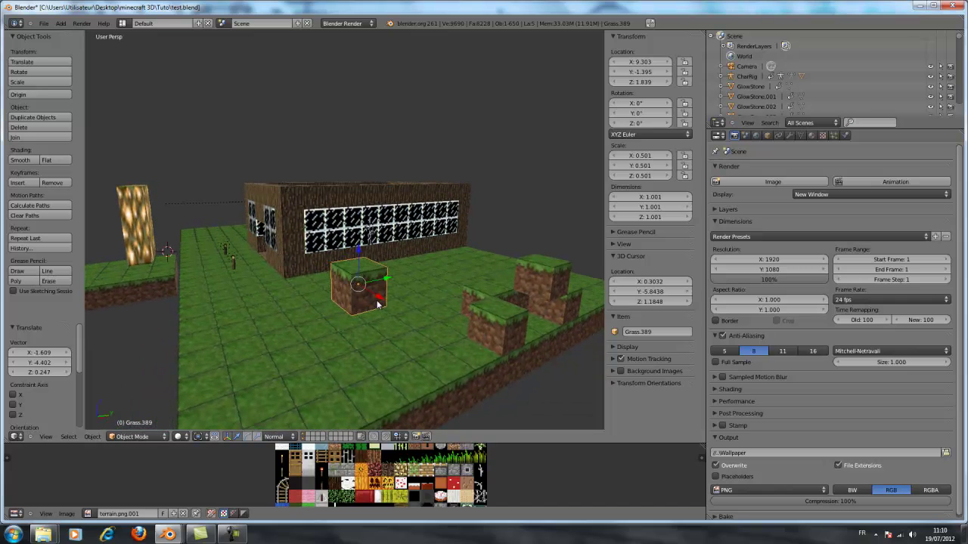
- Enter Edit Mode on the placed grass block and select one of its side faces using face selection
scroll(344, 460, up, 1)
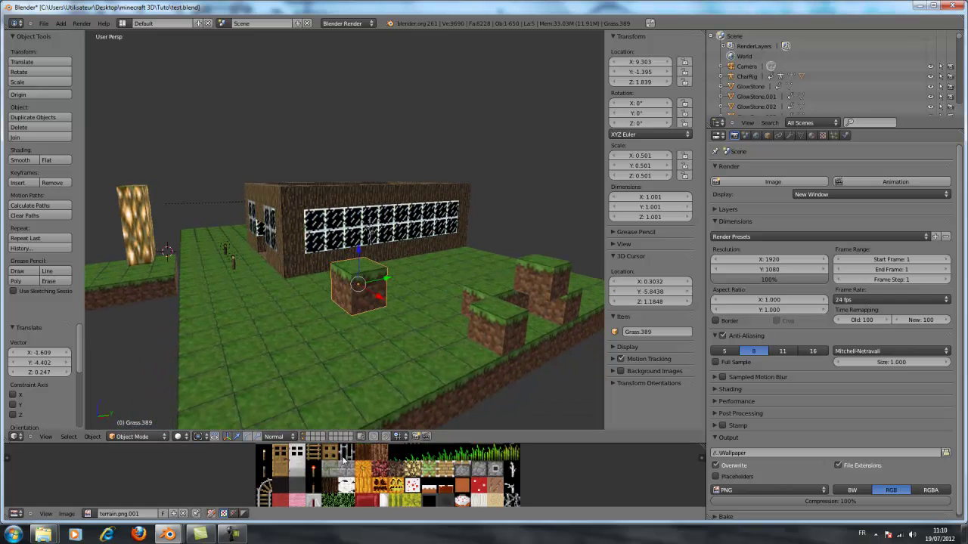
scroll(344, 461, up, 3)
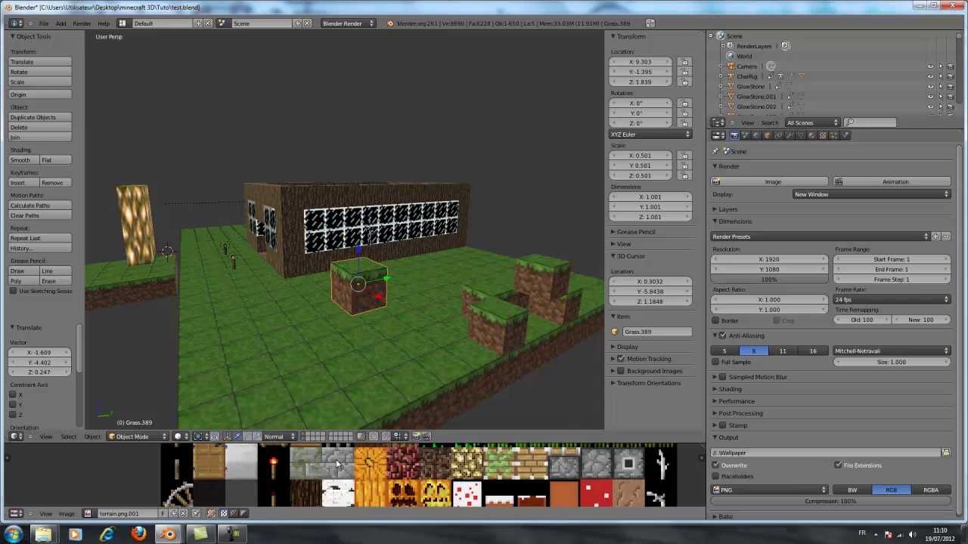
scroll(338, 465, down, 2)
scroll(338, 464, up, 1)
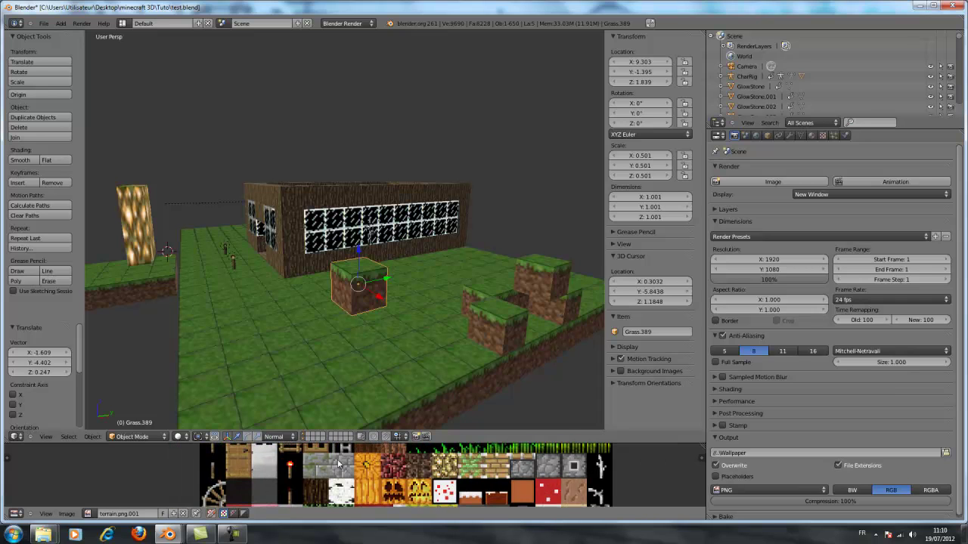
click(158, 437)
click(130, 416)
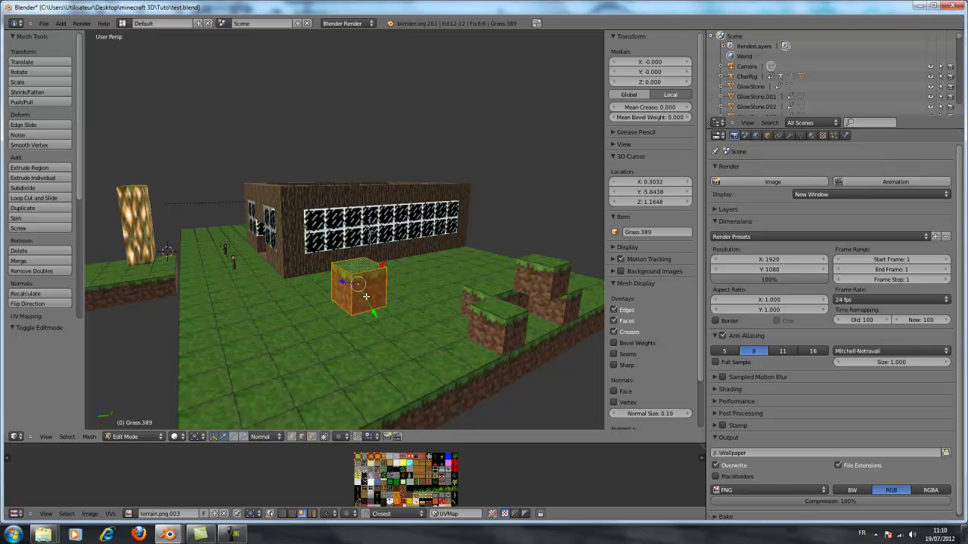
right_click(366, 297)
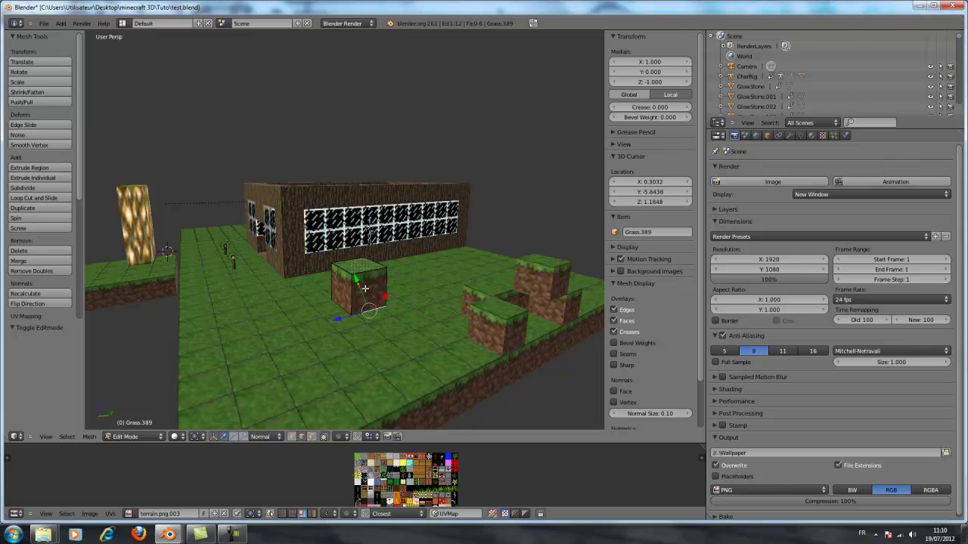
right_click(365, 290)
click(310, 439)
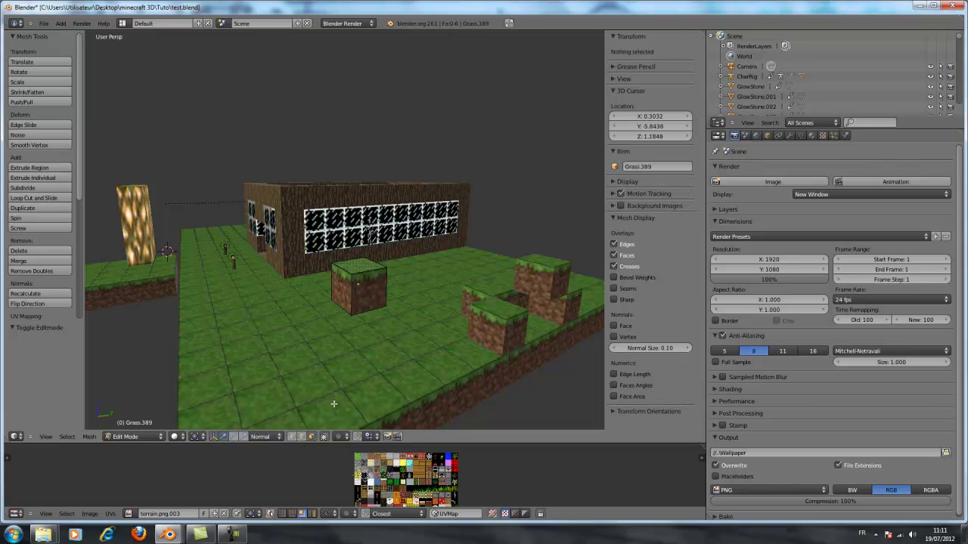
right_click(363, 299)
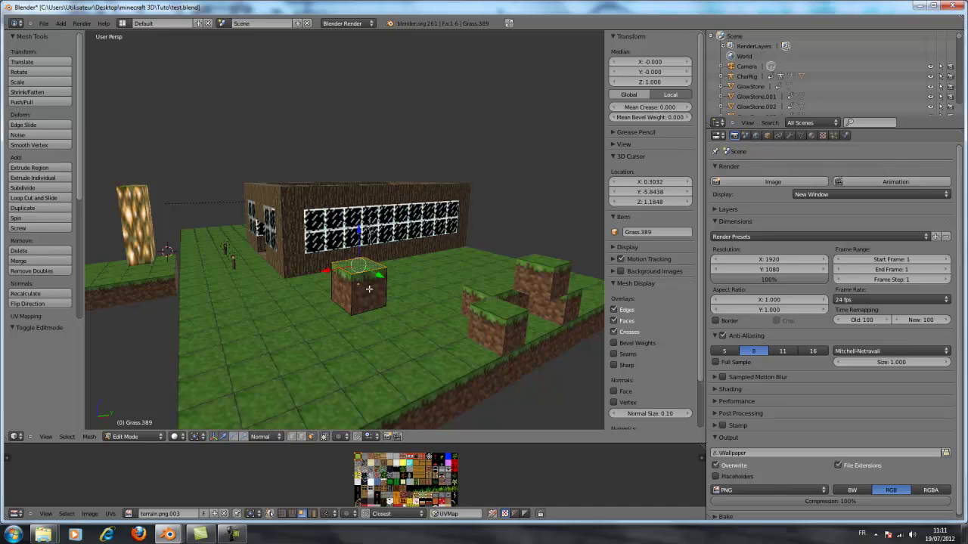
scroll(394, 479, up, 4)
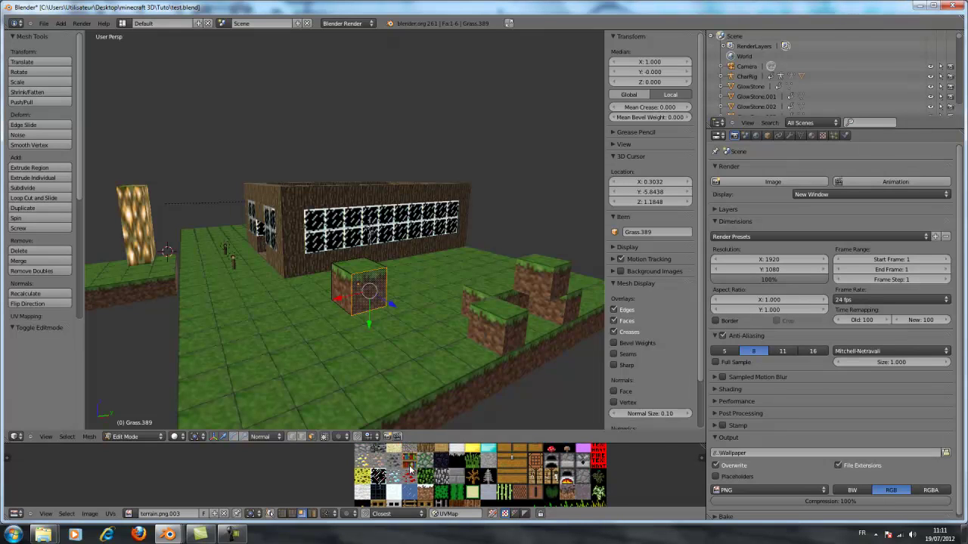
scroll(446, 465, down, 3)
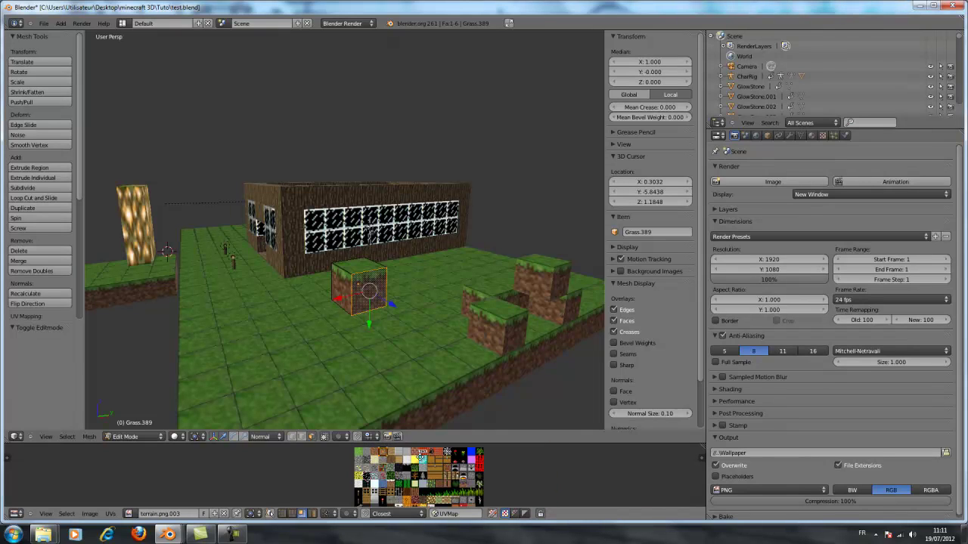
scroll(420, 456, up, 4)
right_click(484, 492)
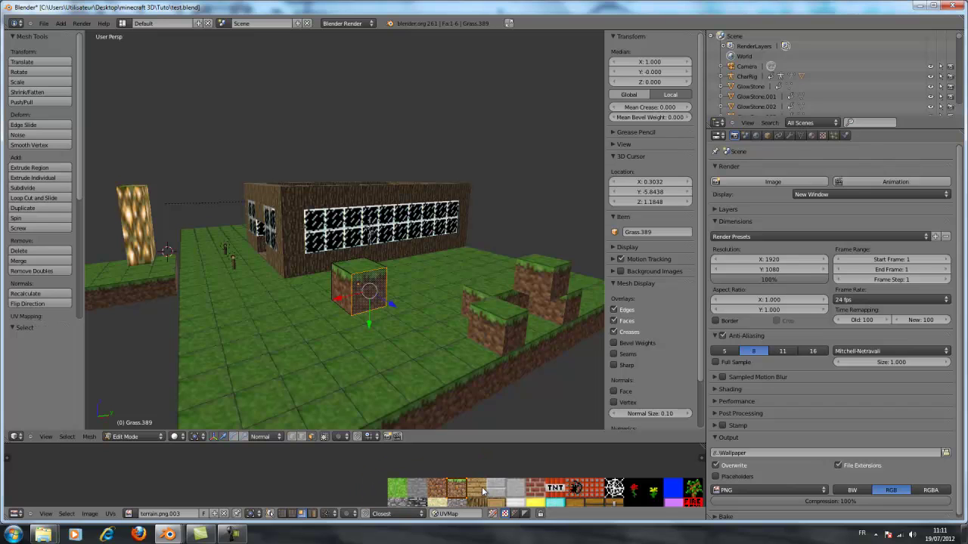
key(g)
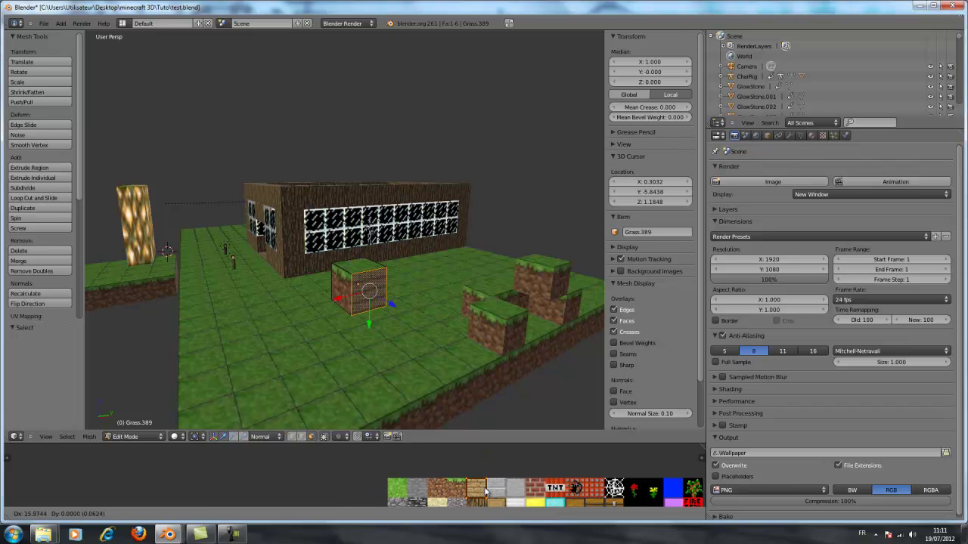
click(477, 490)
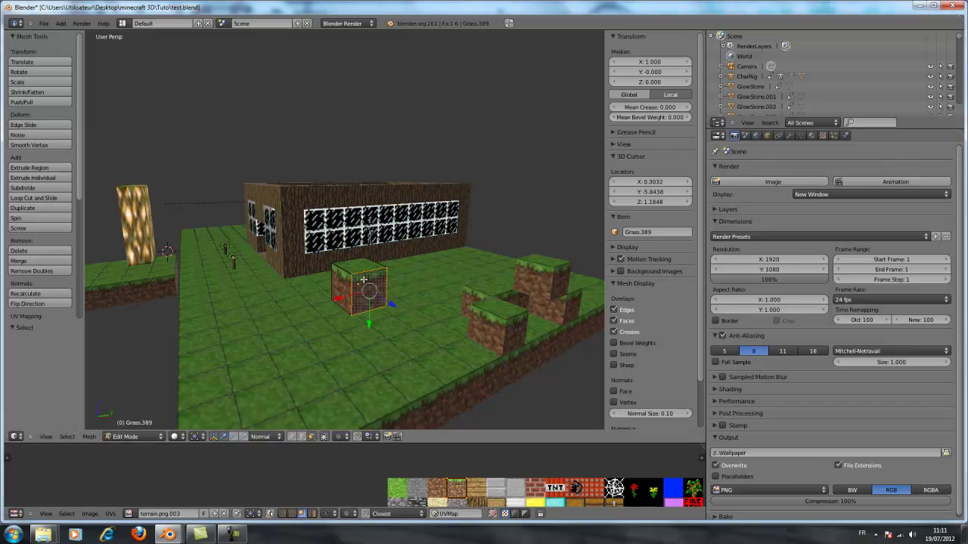
- Move the selected side face's UVs from the grass-side tile to the gravel tile of the terrain texture
middle_drag(419, 449, 345, 437)
scroll(385, 469, up, 3)
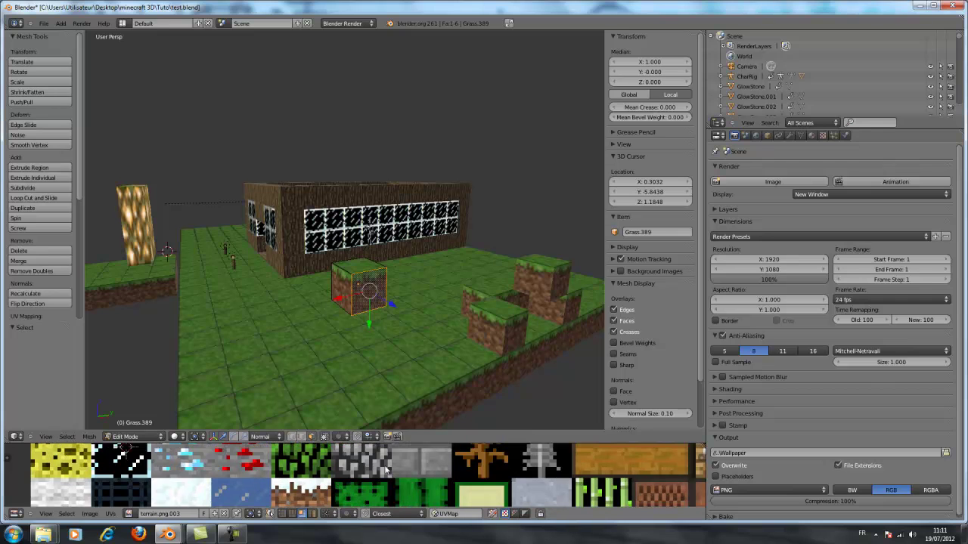
middle_drag(385, 469, 371, 398)
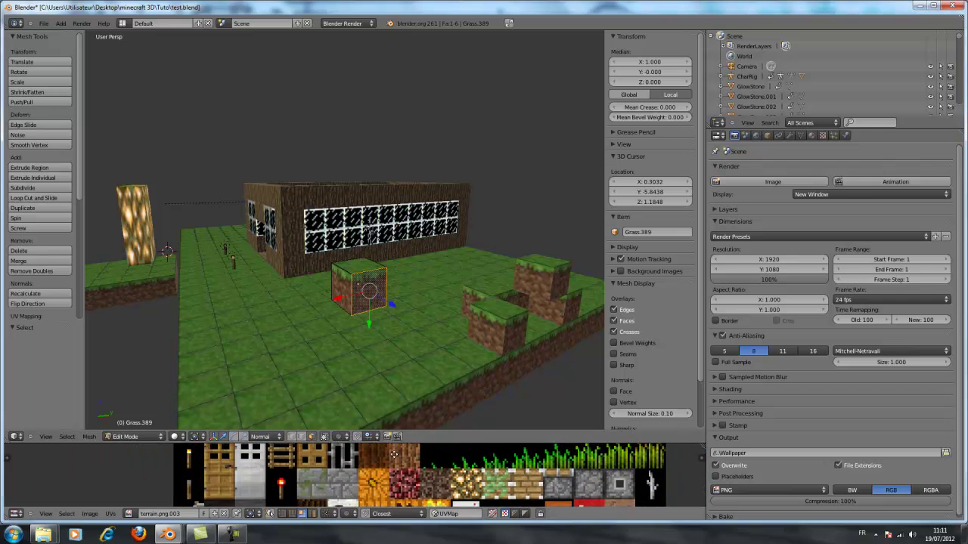
mouse_move(395, 468)
middle_down()
mouse_move(386, 396)
mouse_move(395, 454)
mouse_move(393, 423)
mouse_move(388, 515)
mouse_move(379, 474)
middle_up()
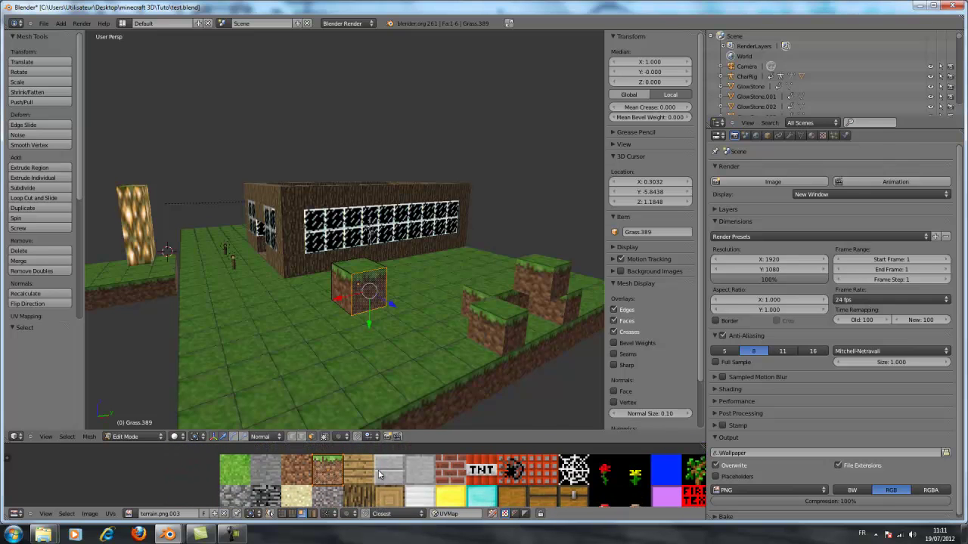
click(331, 474)
right_click(327, 473)
key(g)
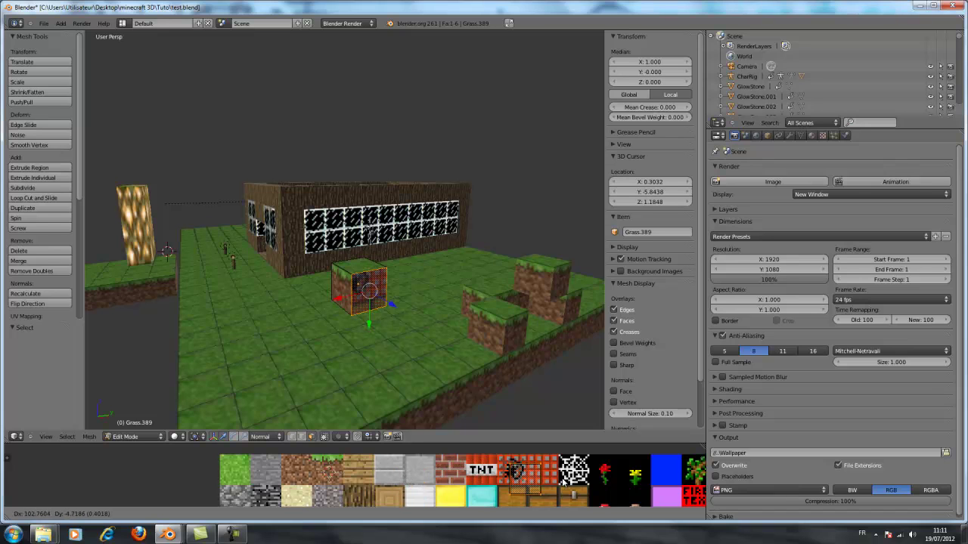
click(338, 493)
middle_drag(367, 485, 421, 488)
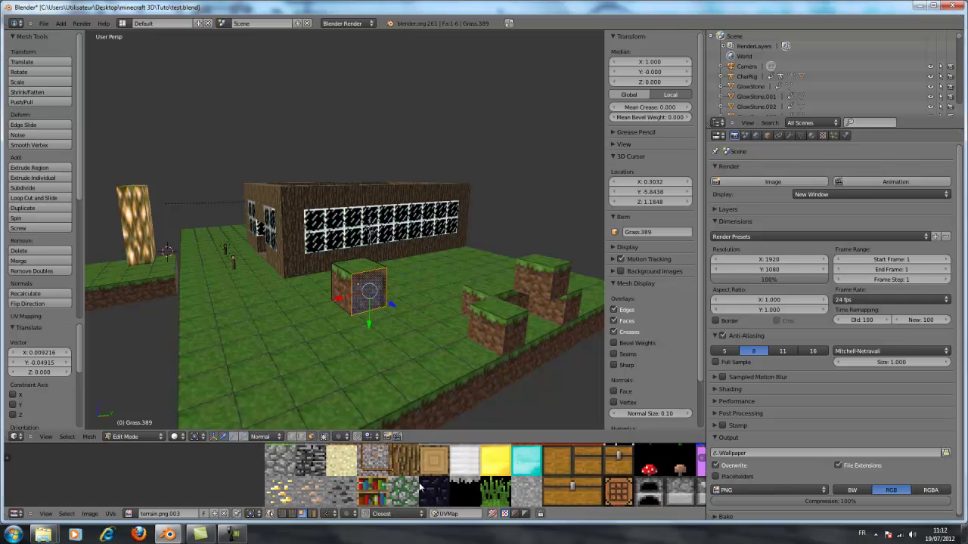
- Move the selected side face's UVs onto the mossy cobblestone tile and fine-tune their alignment
right_click(382, 466)
key(g)
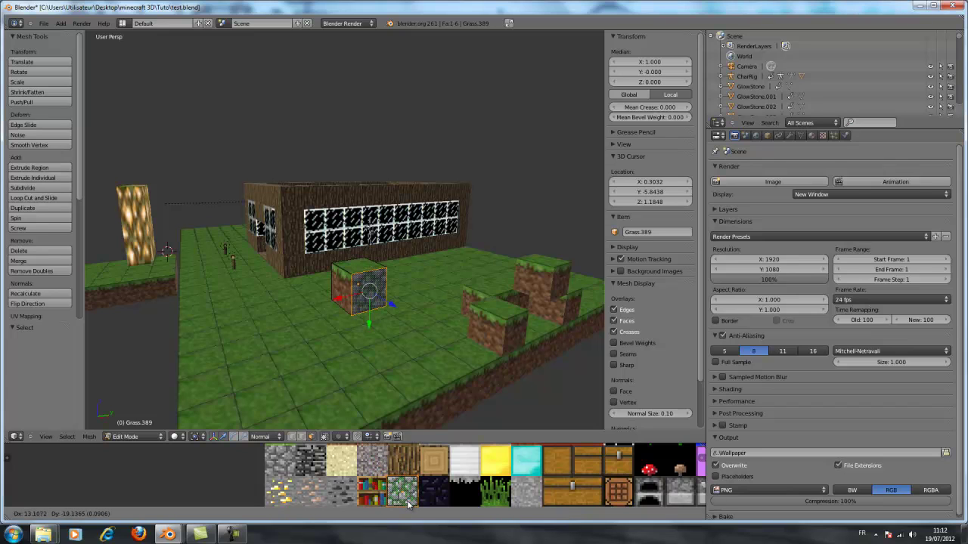
click(408, 505)
middle_drag(409, 503, 409, 490)
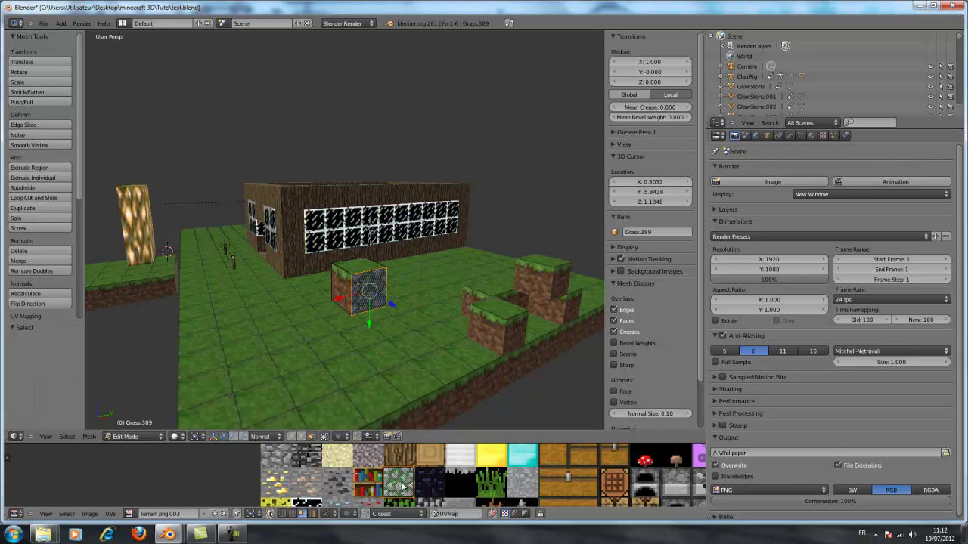
key(g)
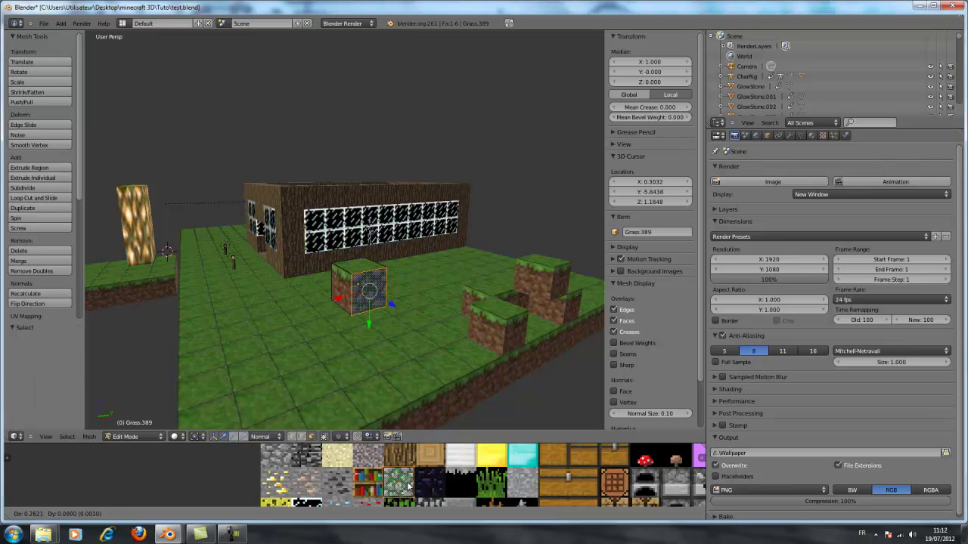
click(409, 487)
- Select the block's adjacent side face and move its UVs onto the mossy cobblestone tile
middle_drag(423, 340, 376, 333)
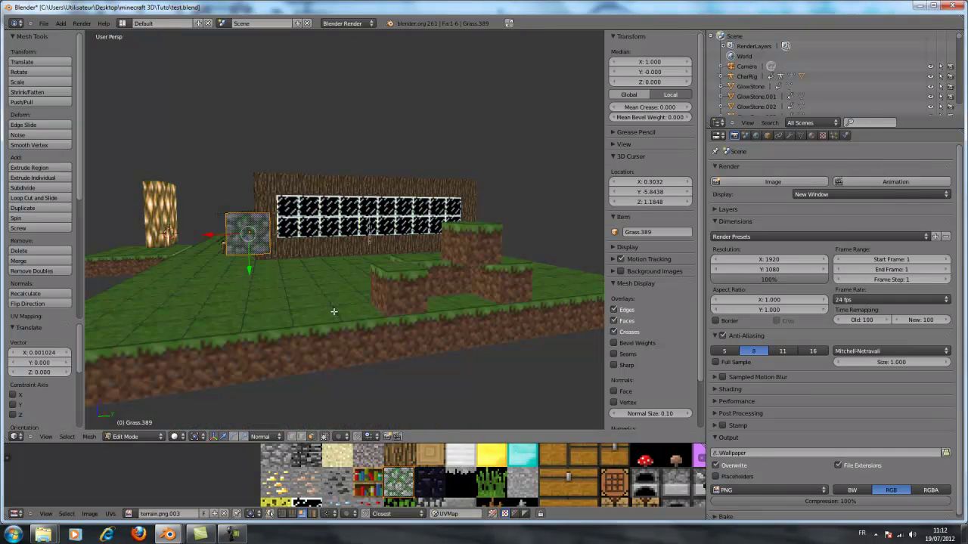
middle_drag(246, 250, 370, 331)
right_click(391, 335)
middle_drag(446, 341, 433, 331)
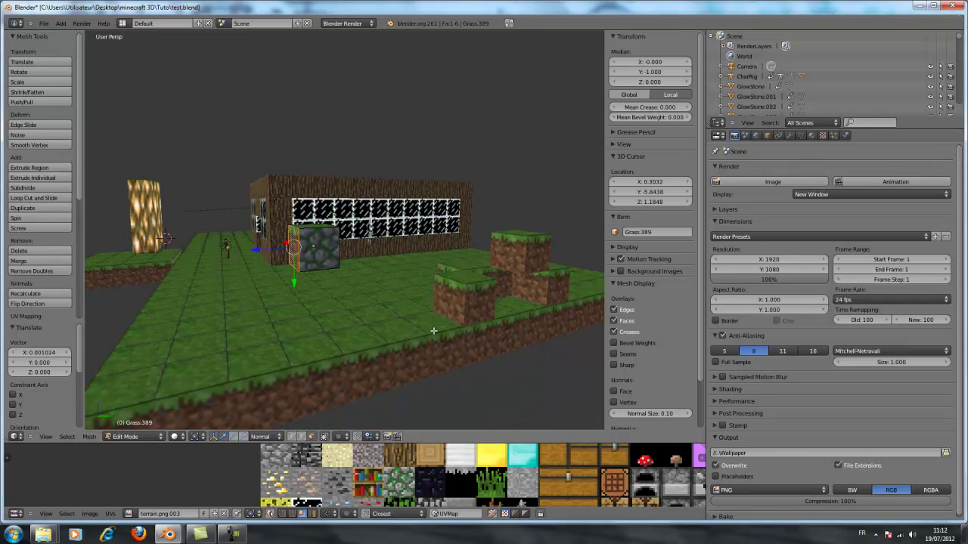
right_click(391, 484)
scroll(391, 484, down, 2)
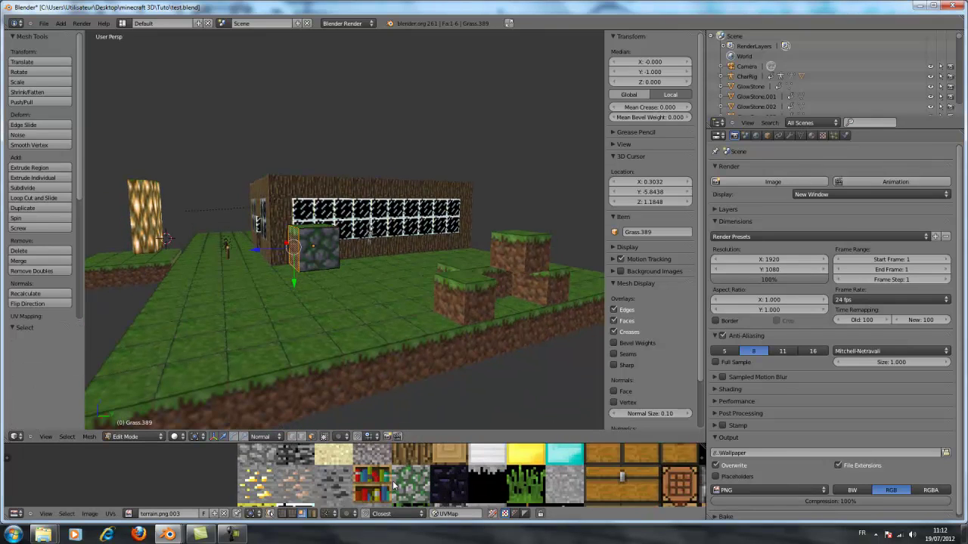
key(g)
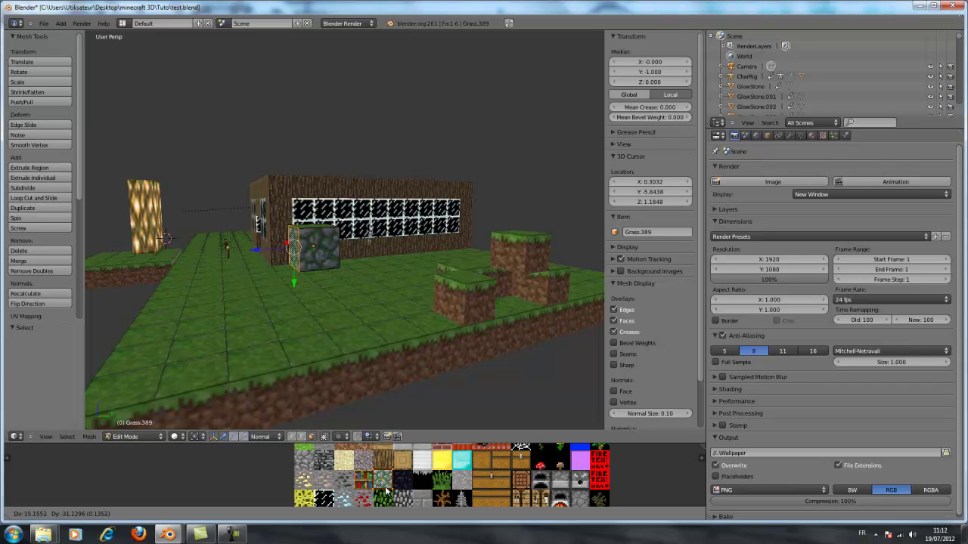
click(386, 490)
- Select the block's top face and move its UVs from the grass tile onto the mossy cobblestone tile, aligning them precisely
right_click(305, 230)
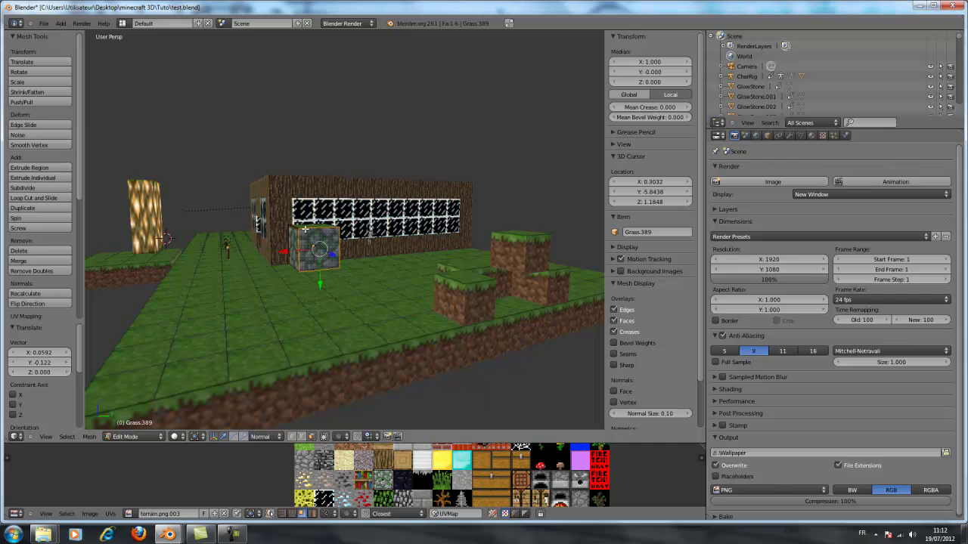
middle_drag(313, 229, 338, 302)
right_click(338, 302)
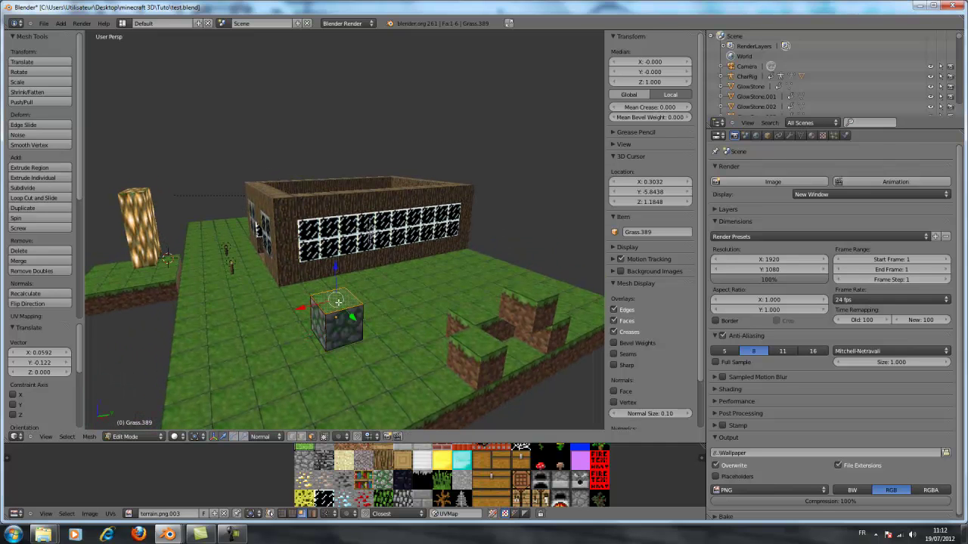
scroll(369, 452, up, 1)
scroll(366, 456, down, 3)
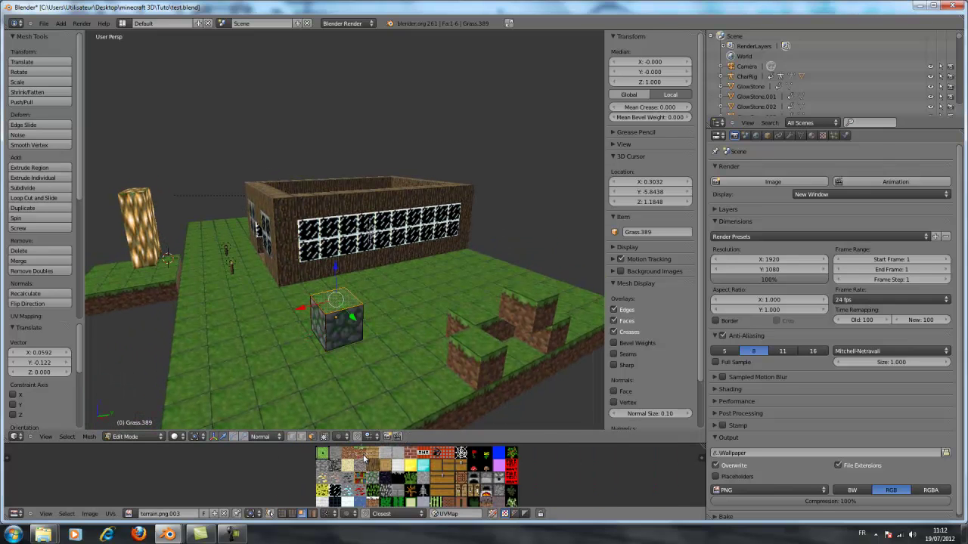
right_click(324, 455)
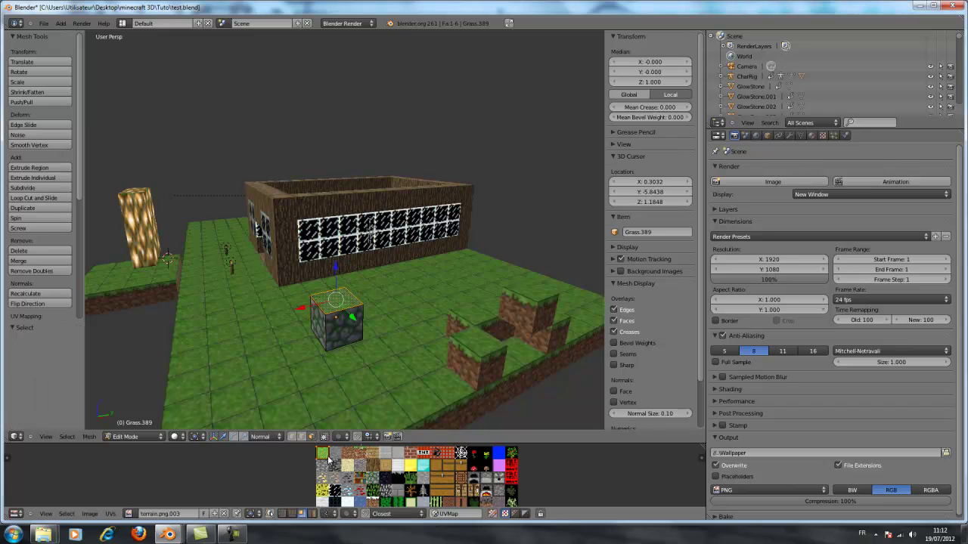
key(g)
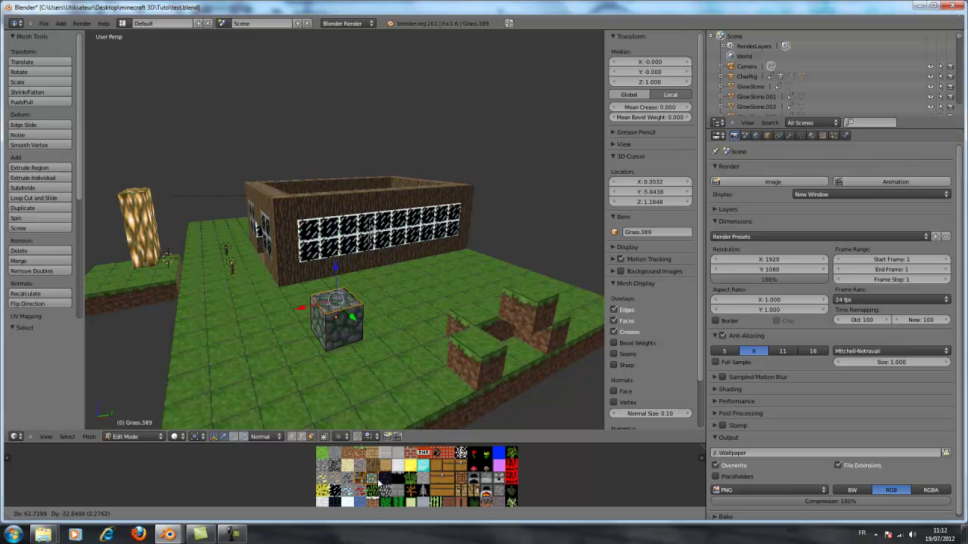
click(380, 482)
scroll(382, 482, up, 5)
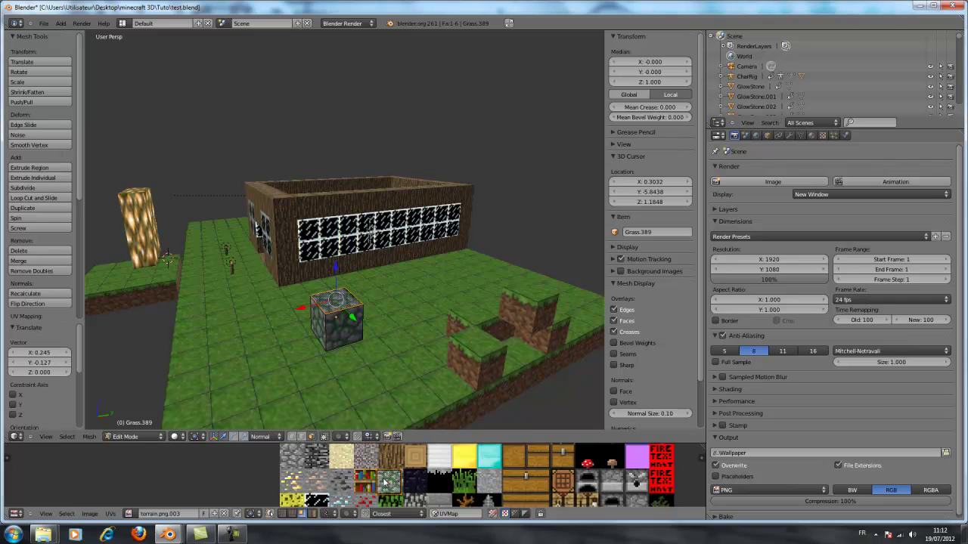
right_click(415, 486)
key(g)
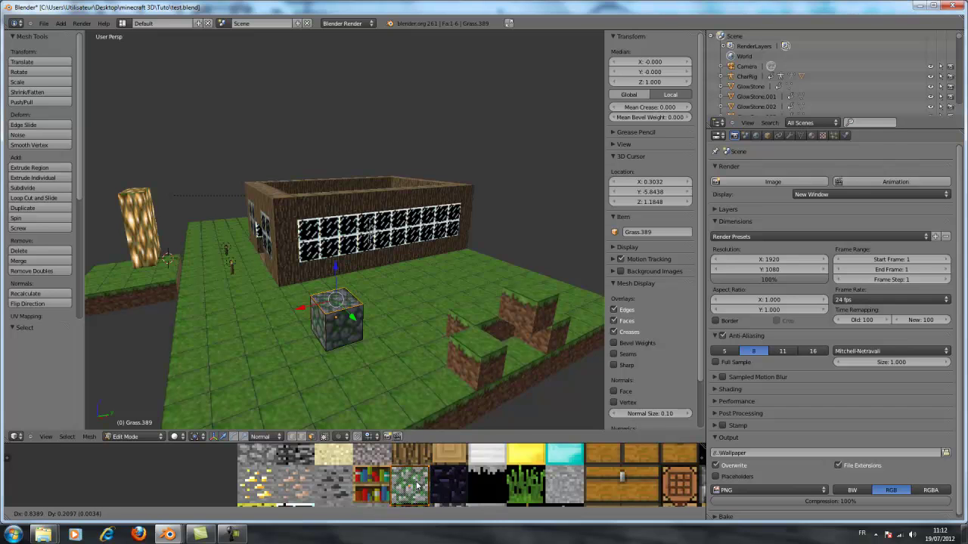
click(416, 486)
- Select the block's bottom face and move its UVs onto the mossy cobblestone tile, fine-tuning their alignment
middle_drag(342, 354, 351, 323)
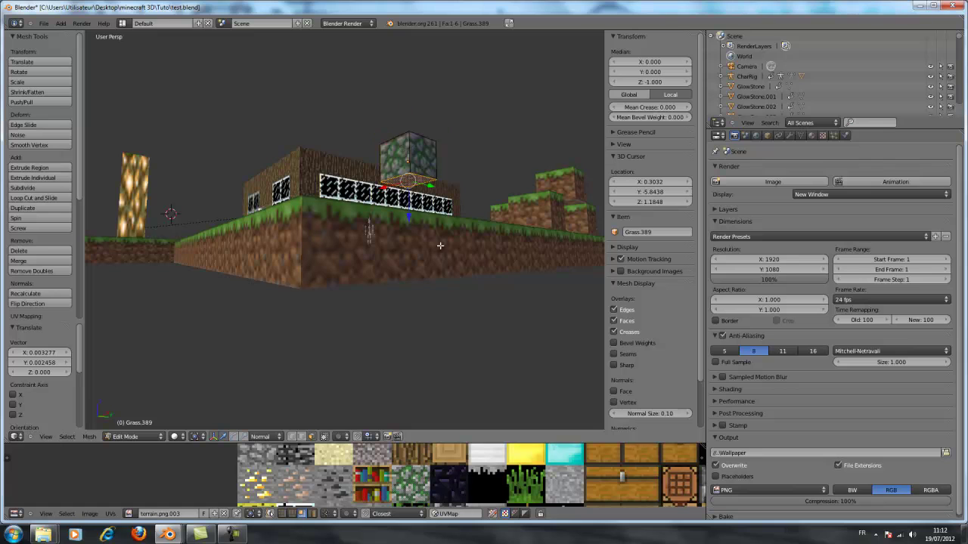
middle_drag(409, 179, 430, 260)
scroll(356, 473, down, 5)
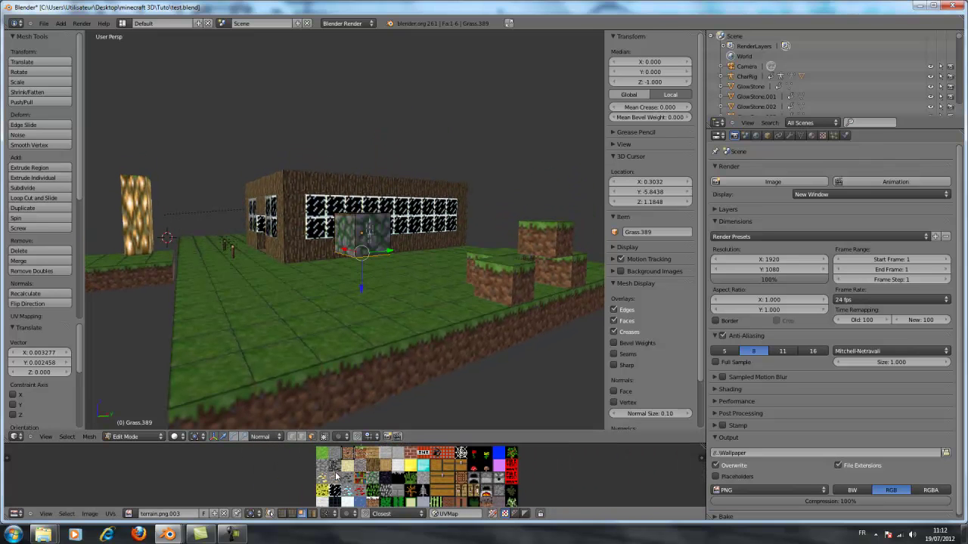
right_click(353, 476)
key(g)
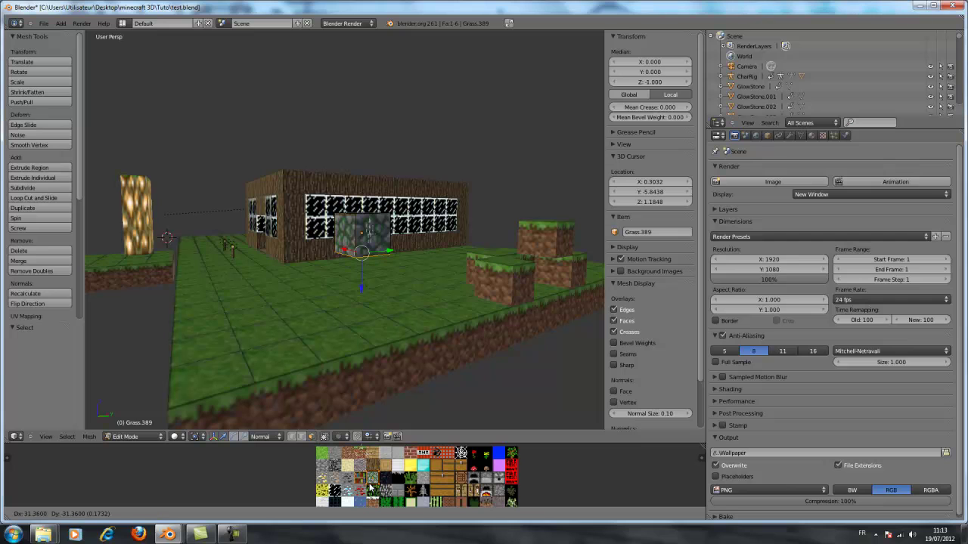
click(370, 487)
scroll(375, 487, up, 5)
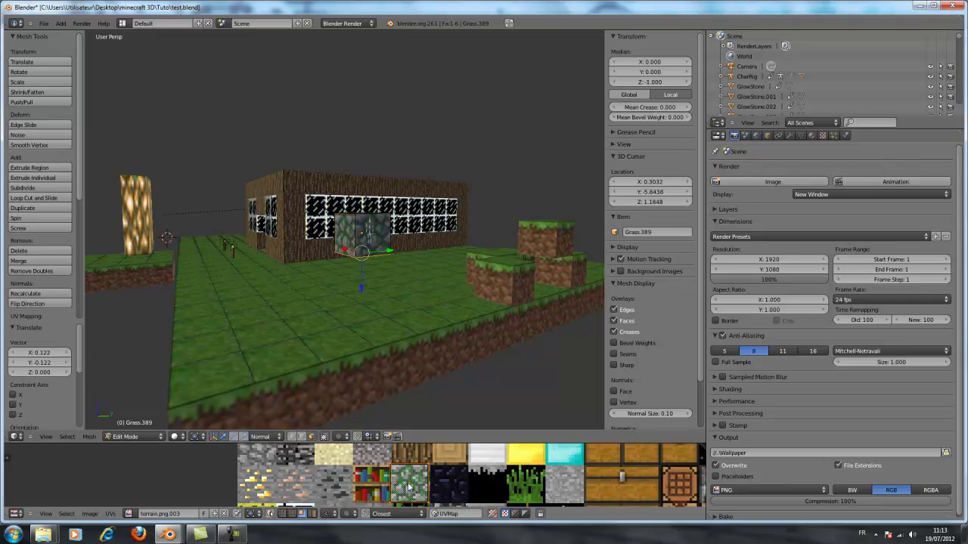
right_click(412, 489)
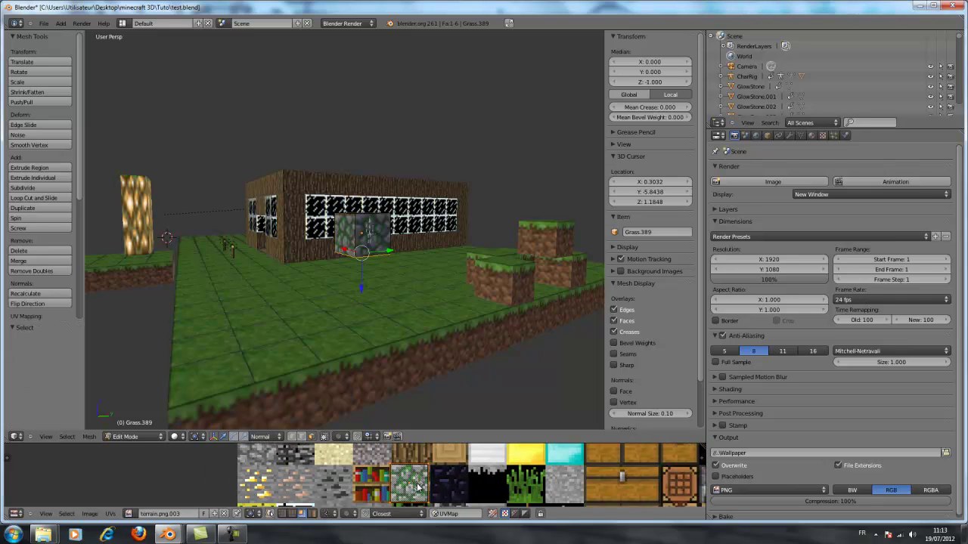
key(g)
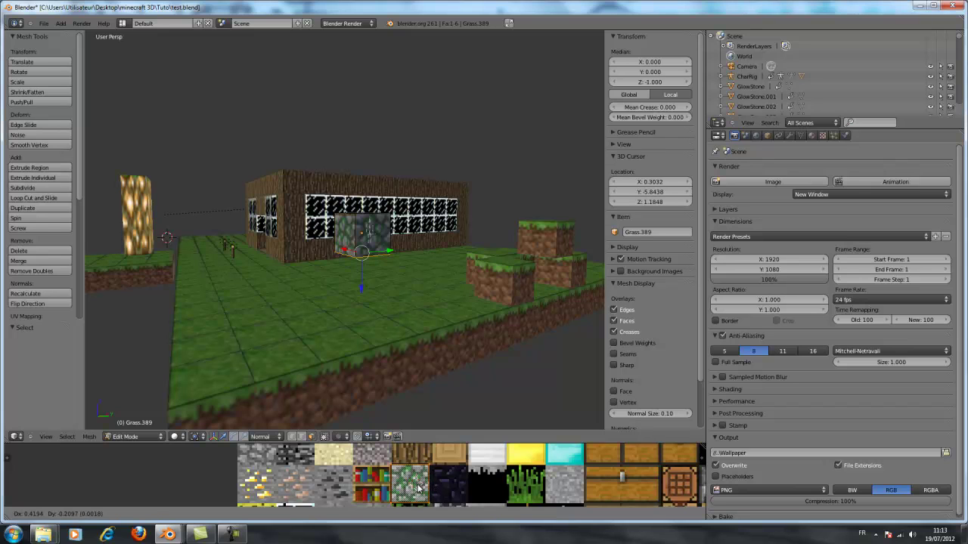
click(414, 489)
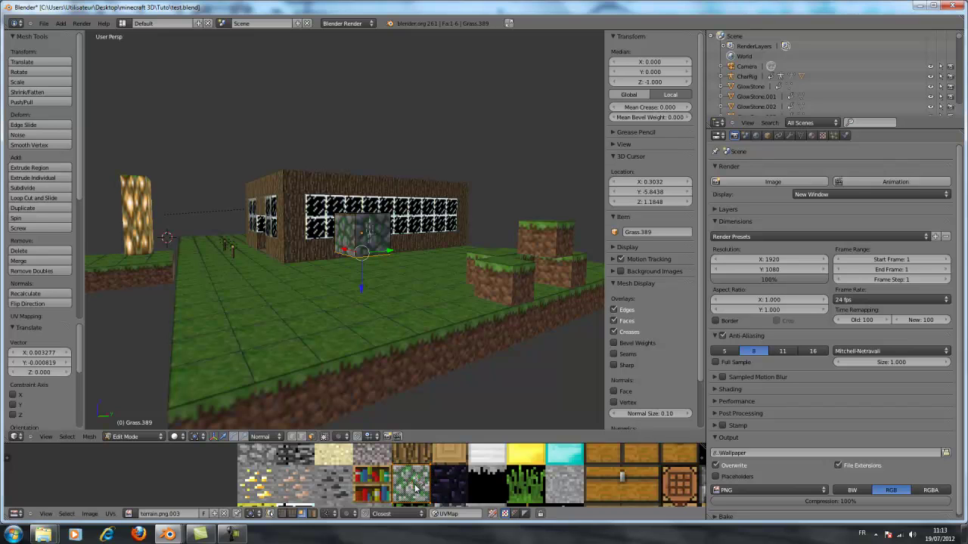
- Select the block's side face that still shows the grass-side texture and align its UVs with the mossy cobblestone tile
middle_drag(373, 261, 310, 274)
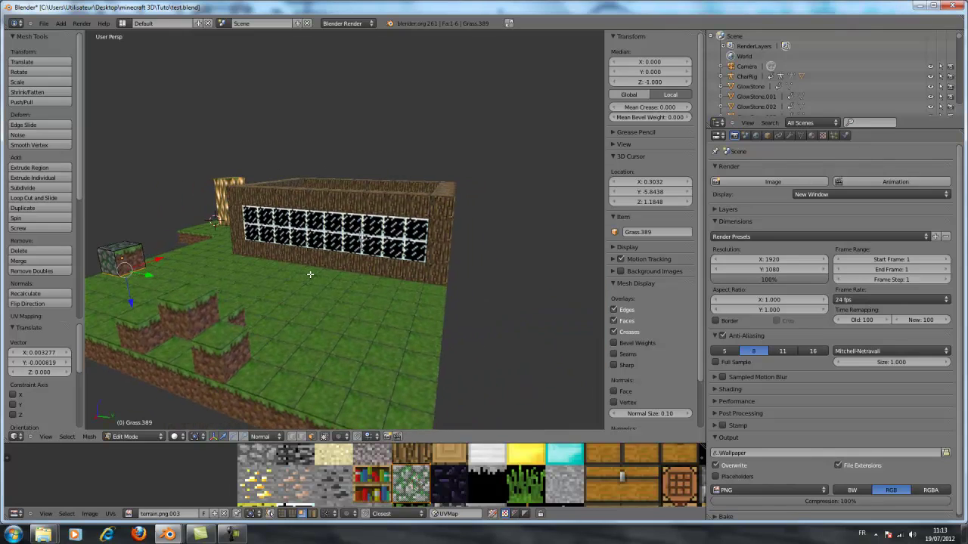
right_click(142, 260)
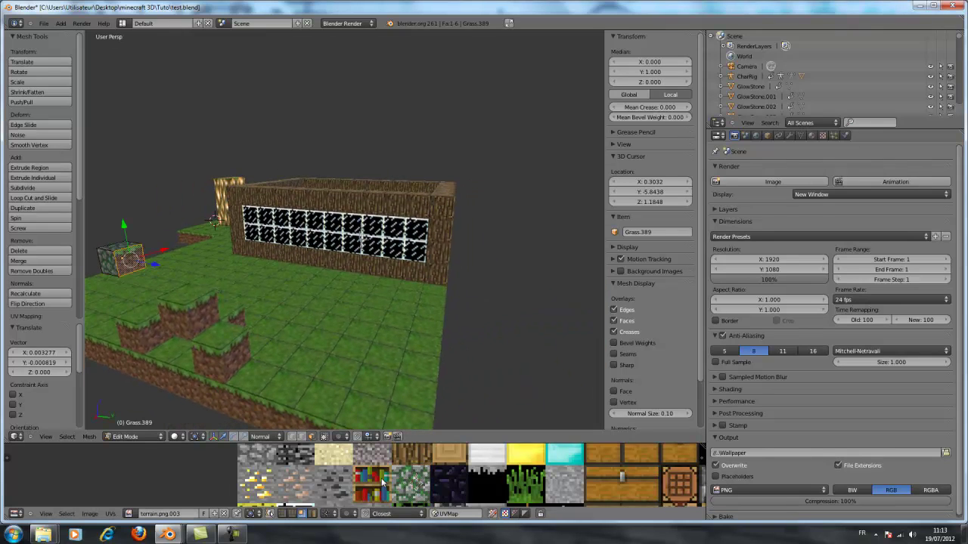
scroll(382, 482, down, 5)
key(g)
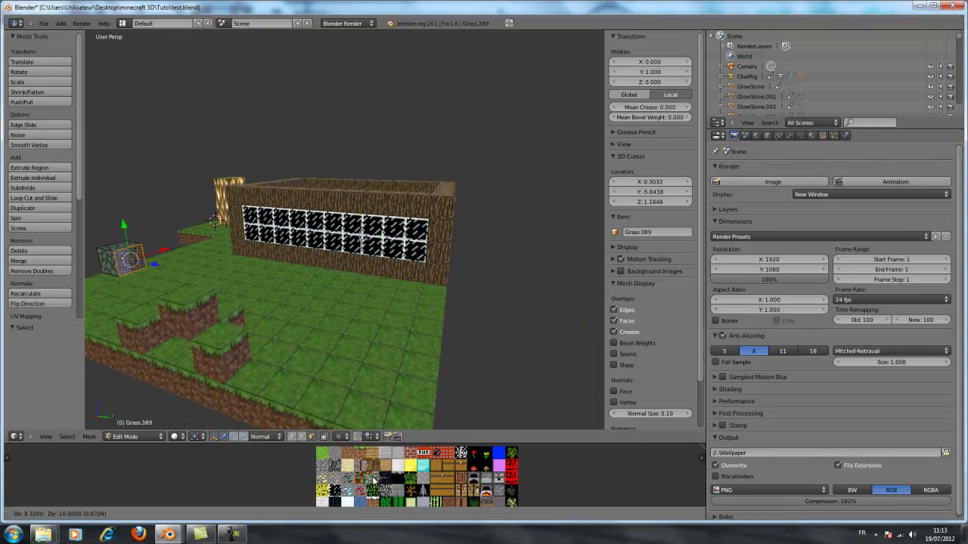
click(373, 487)
scroll(378, 485, up, 2)
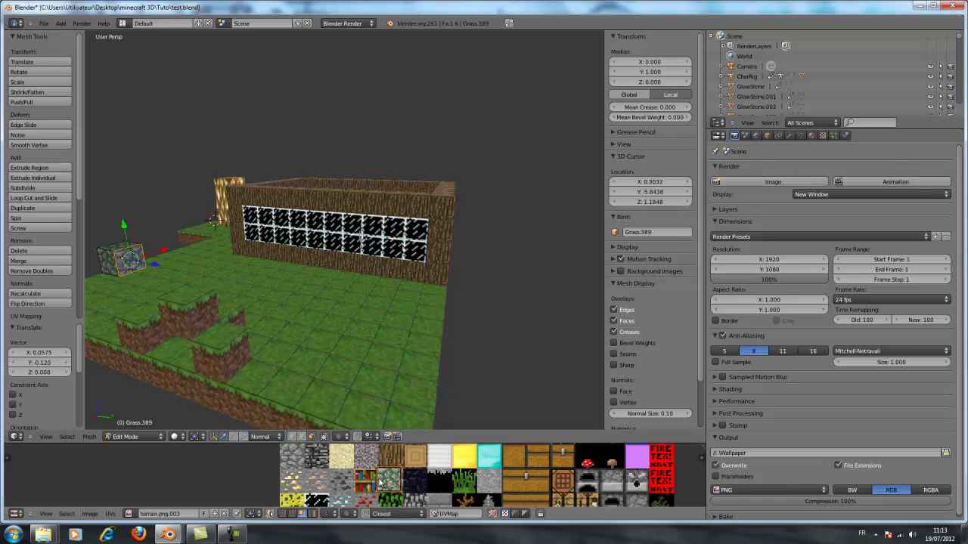
click(414, 490)
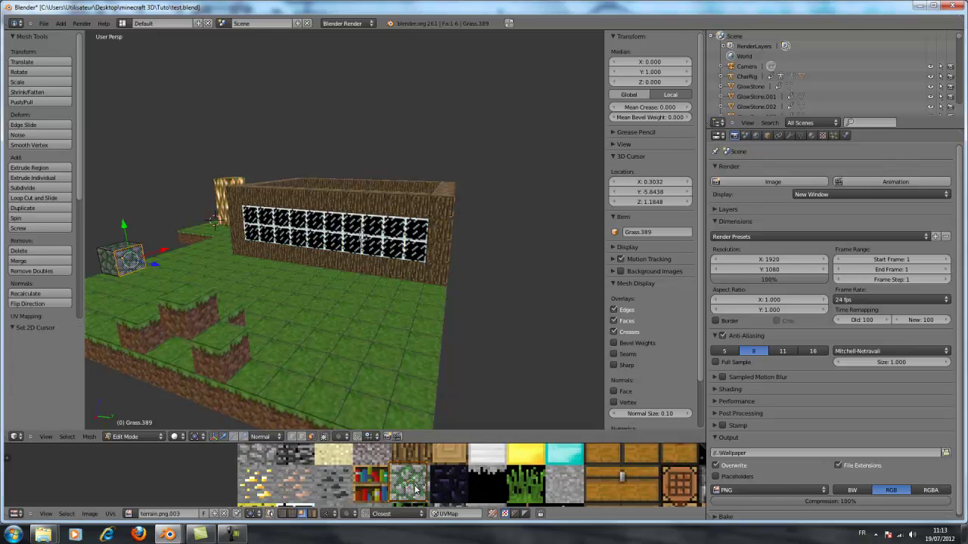
right_click(415, 490)
key(g)
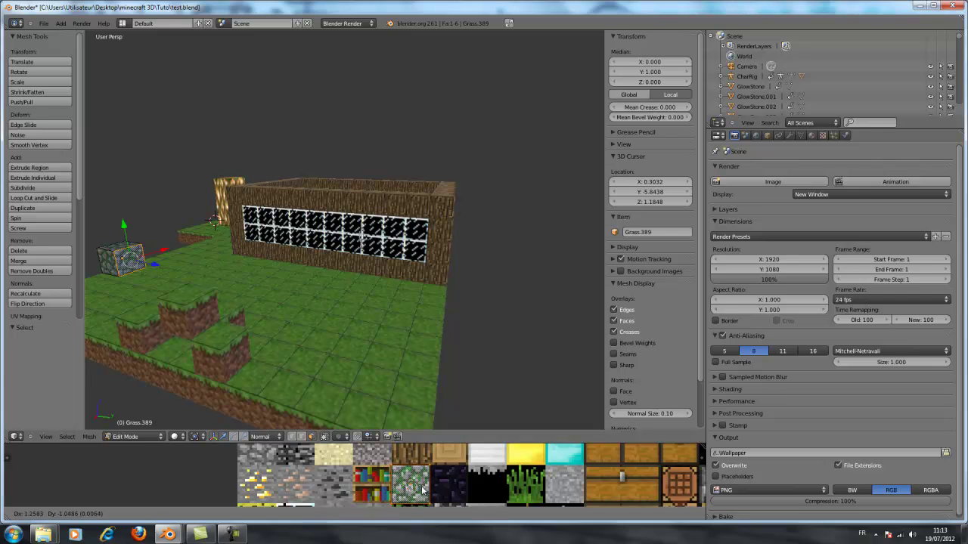
click(422, 489)
- Move the last remaining side face's UVs onto the mossy cobblestone tile and return the block to Object Mode
middle_drag(151, 340, 288, 339)
middle_drag(425, 367, 432, 366)
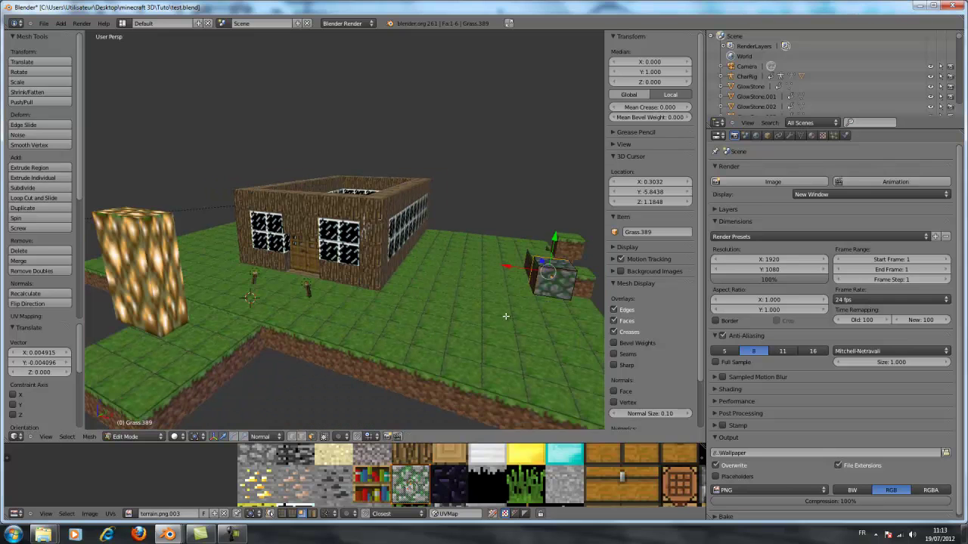
right_click(533, 279)
scroll(397, 452, down, 4)
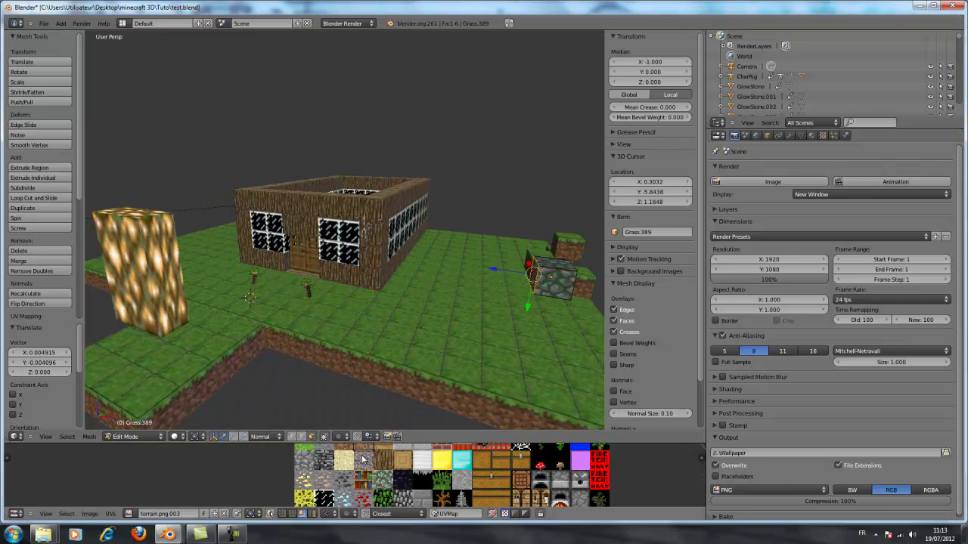
right_click(366, 462)
key(g)
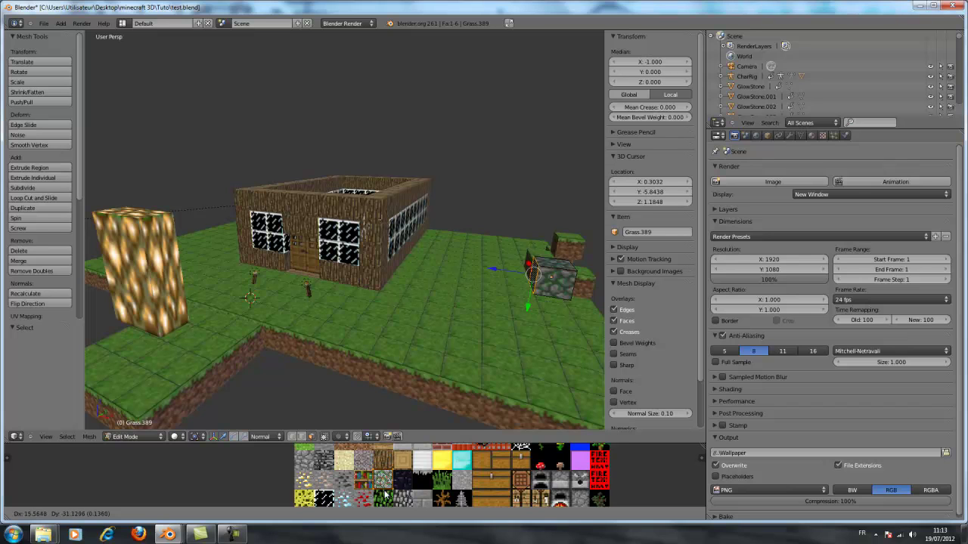
click(386, 495)
middle_drag(529, 344, 477, 331)
click(136, 436)
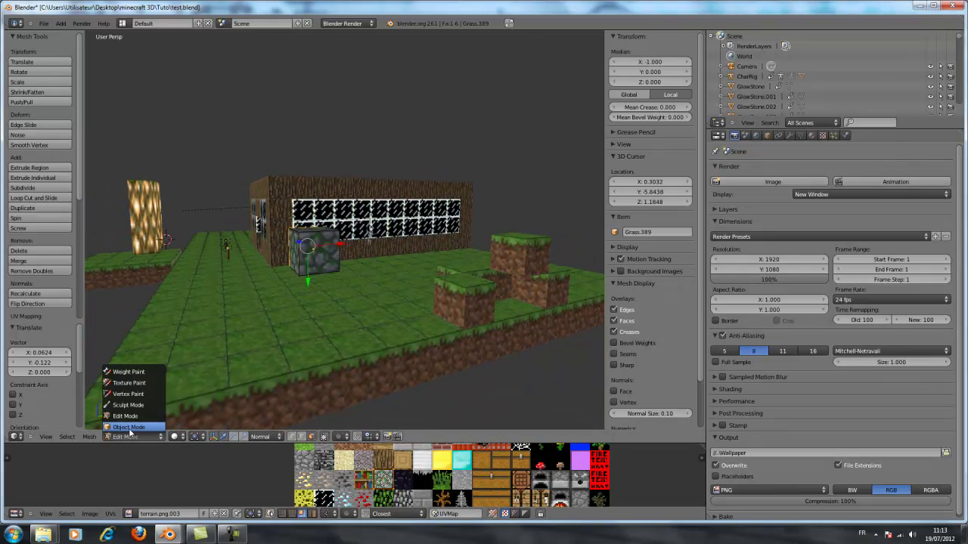
click(135, 431)
middle_drag(314, 264, 370, 331)
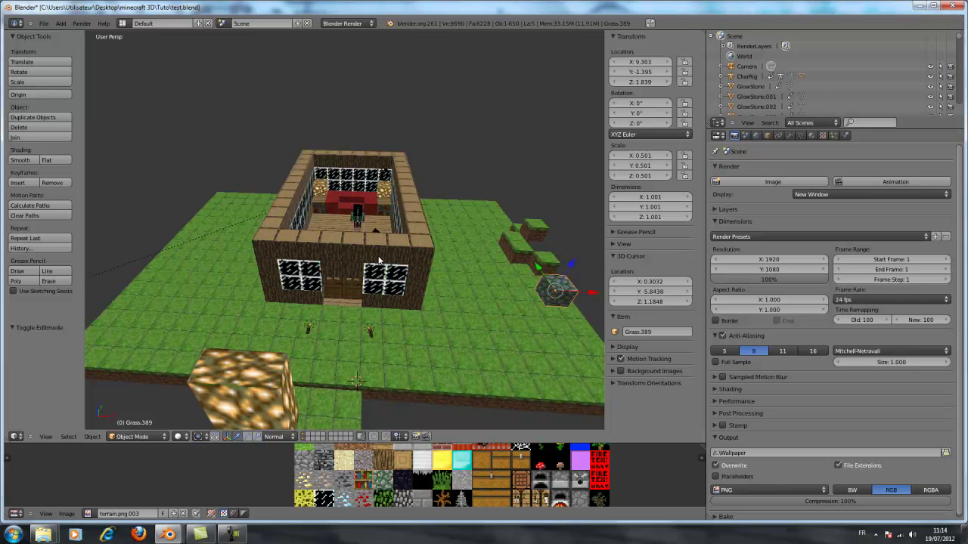
key(KP_7)
scroll(393, 252, up, 6)
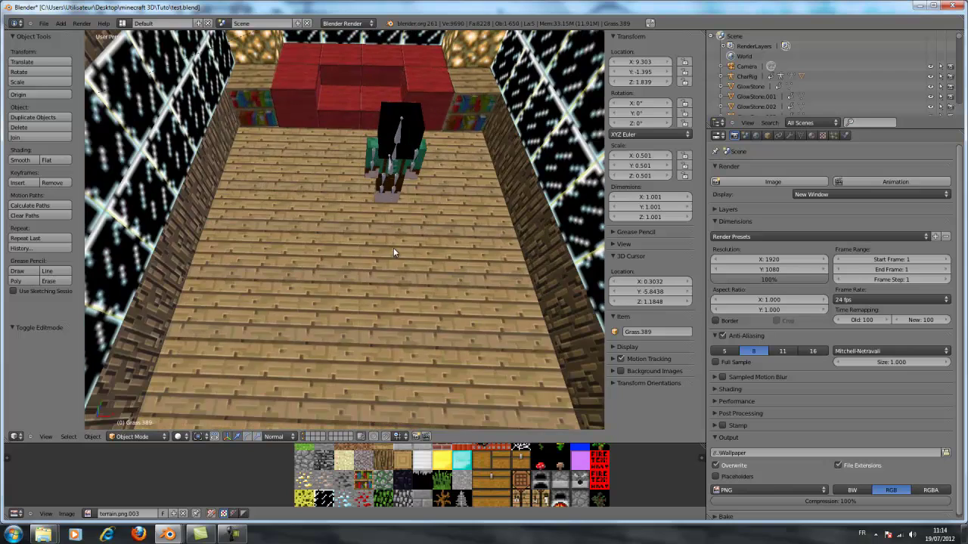
scroll(412, 283, down, 2)
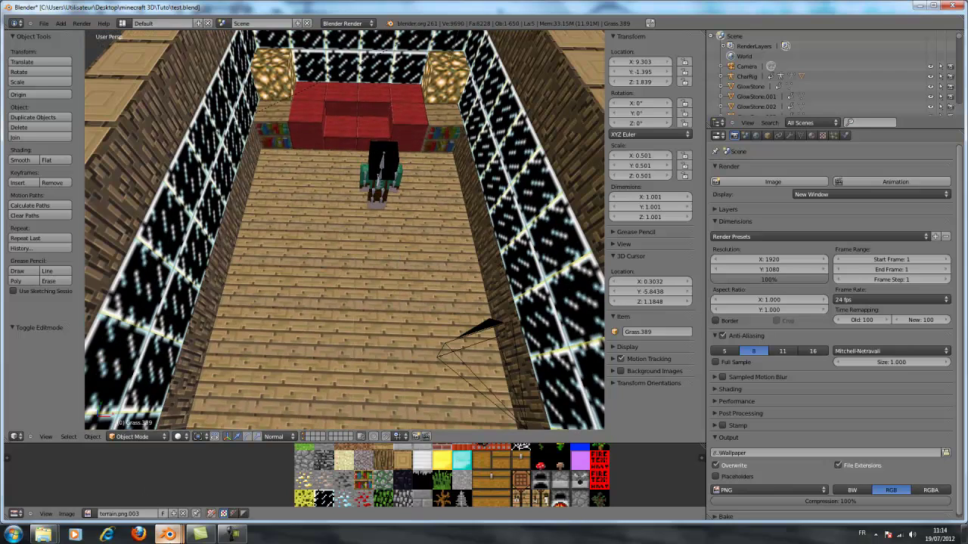
- Switch to the other Blender window with the Barjeycraft text scene and make a test render of it
mouse_move(168, 534)
click(191, 492)
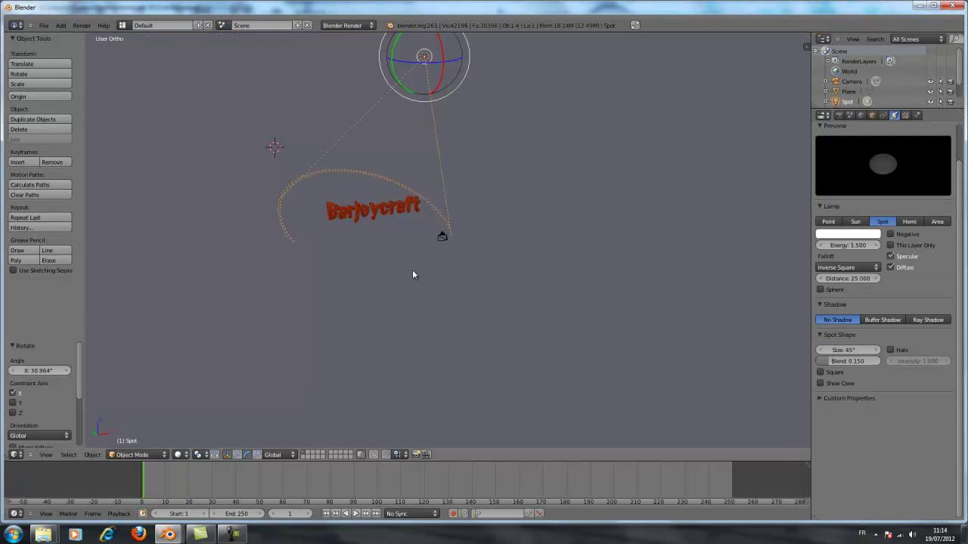
middle_drag(412, 269, 392, 290)
key(KP_5)
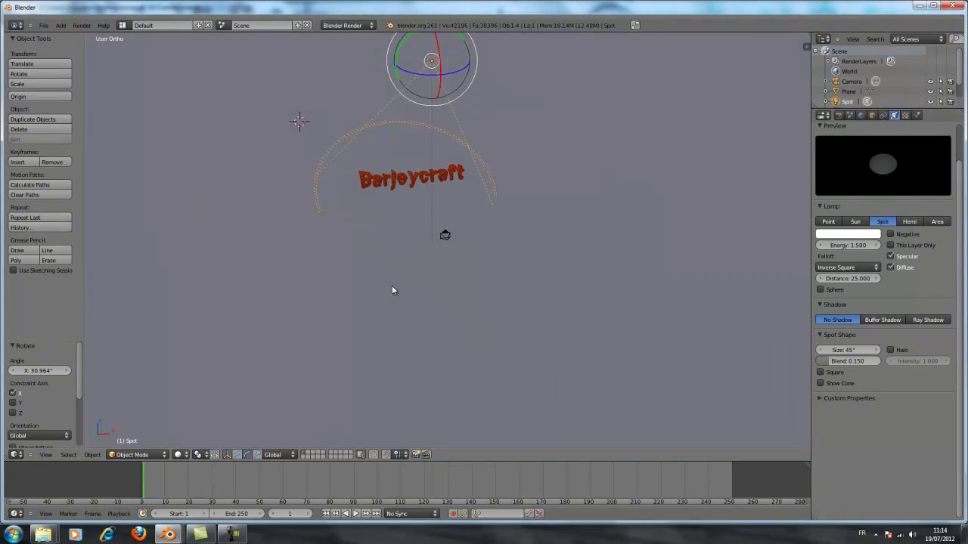
key(F12)
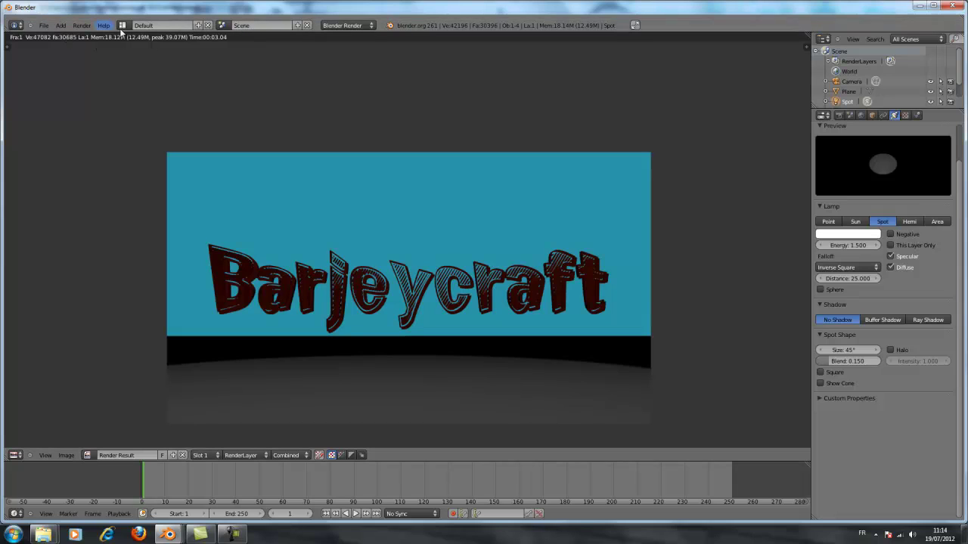
key(Escape)
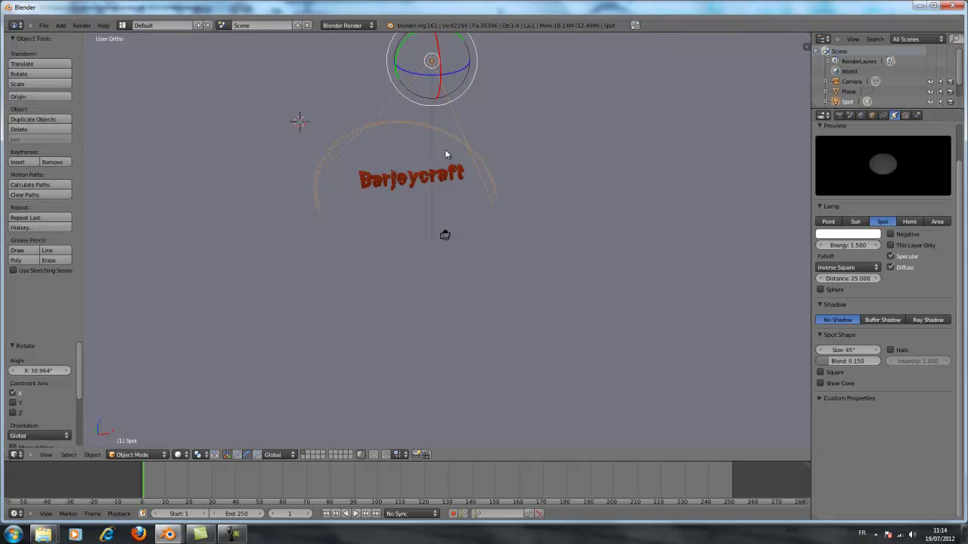
- Lower the spot lamp along the Z axis to the height of the Barjeycraft text and rotate it to change its aim
middle_drag(445, 155, 252, 399)
click(228, 456)
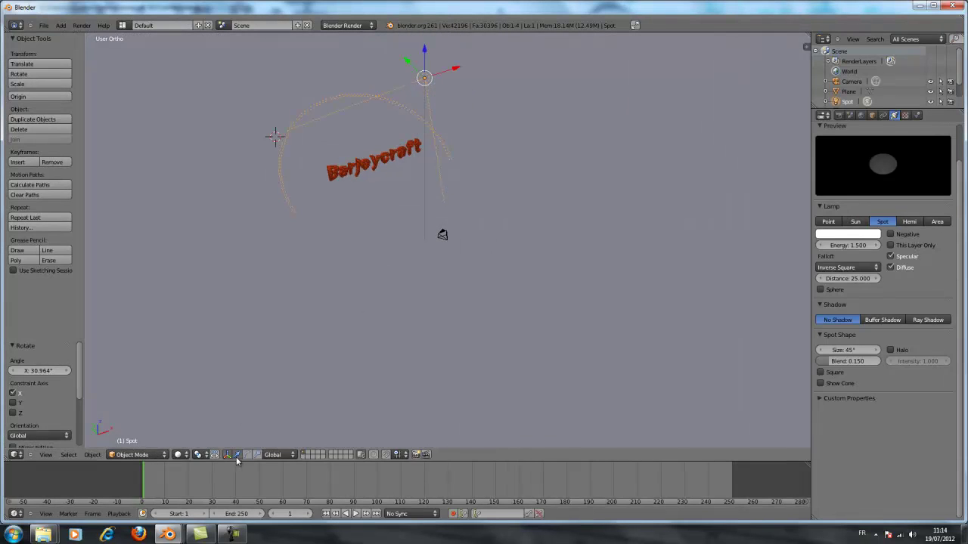
drag(425, 60, 416, 183)
click(239, 455)
click(428, 182)
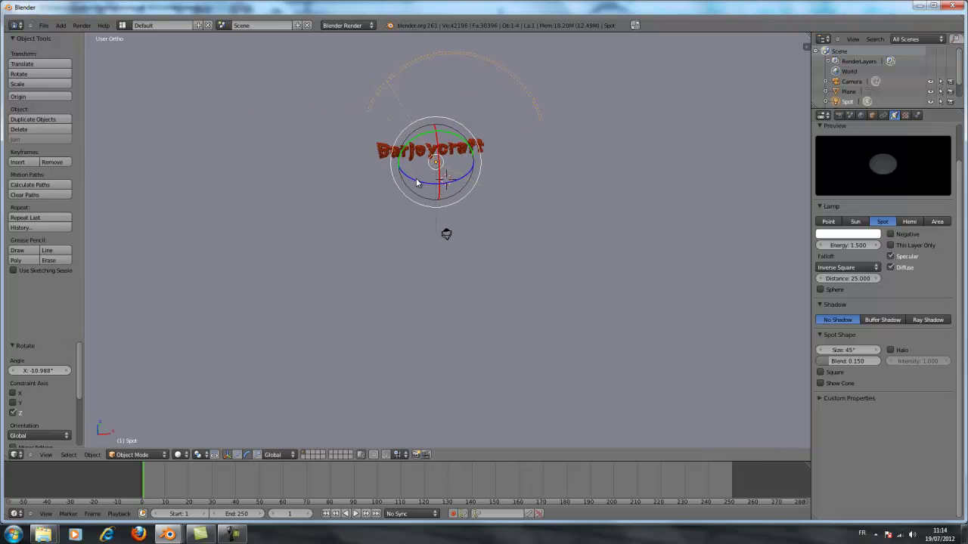
- Fine-tune the spot lamp's direction by rotating it about 4.5° around the Z axis
middle_drag(417, 183, 424, 178)
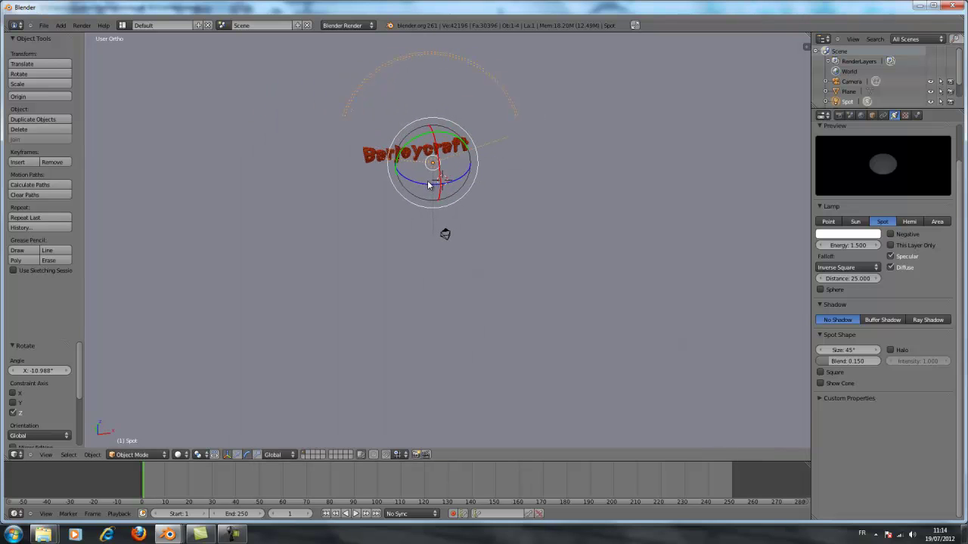
drag(427, 185, 429, 186)
right_click(428, 172)
right_click(430, 172)
middle_drag(429, 172, 425, 170)
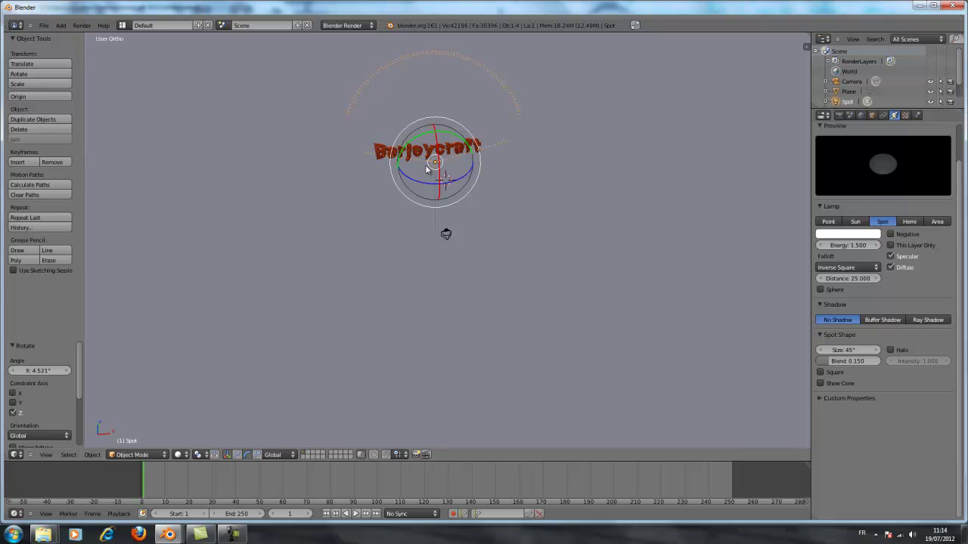
- Set the spot lamp's energy to 1.6 and render the image to check the lighting
click(855, 246)
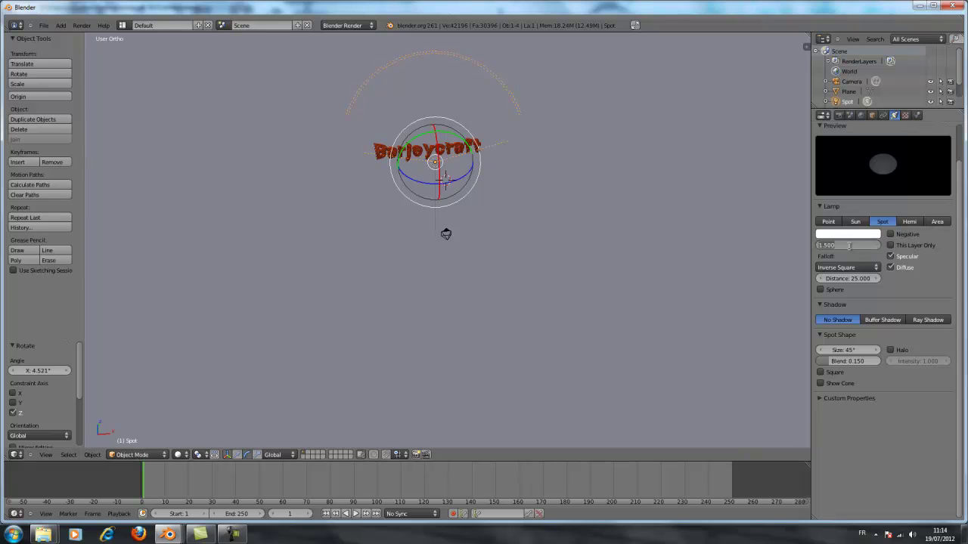
text(1.6)
key(Return)
key(F12)
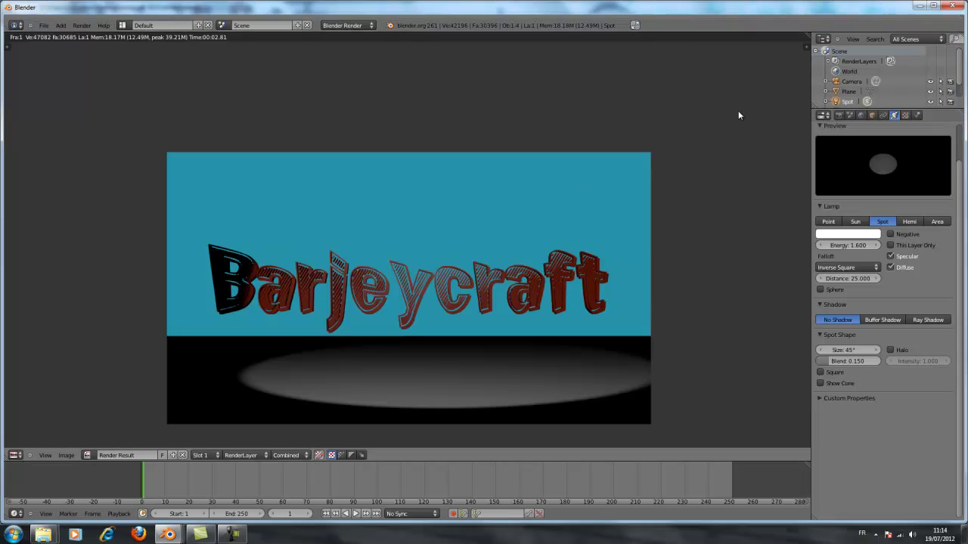
key(Escape)
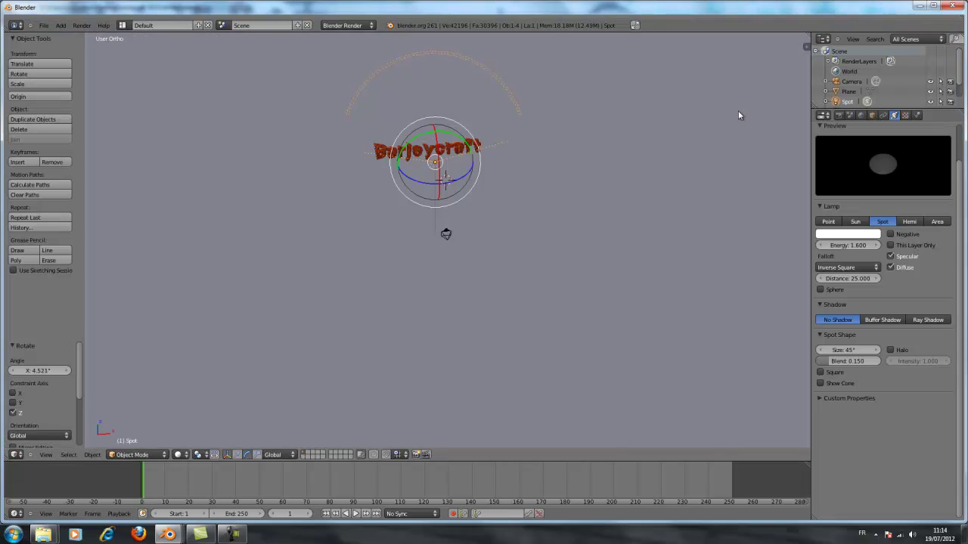
- Set the render resolution scale to 100% and the animation's end frame to 1
click(840, 116)
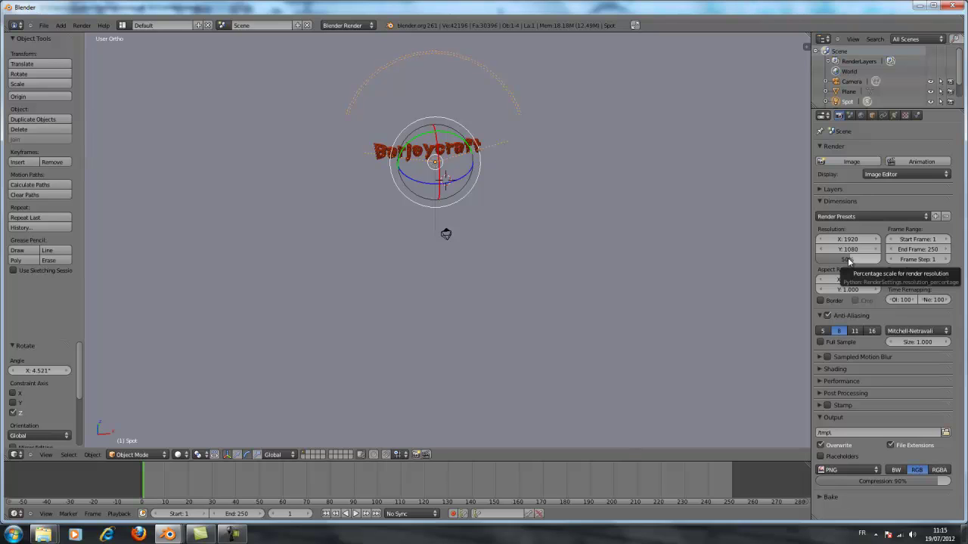
drag(848, 261, 887, 263)
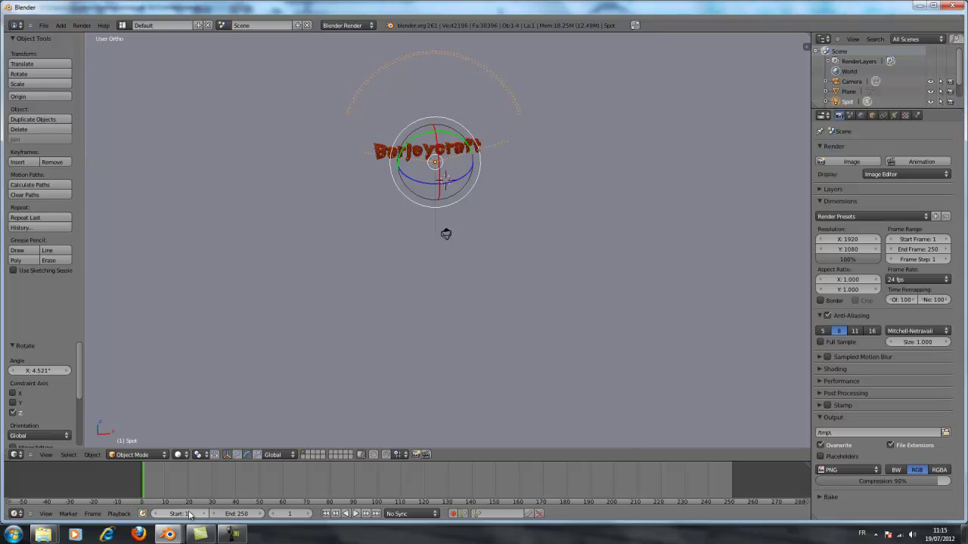
click(240, 515)
text(1)
key(Return)
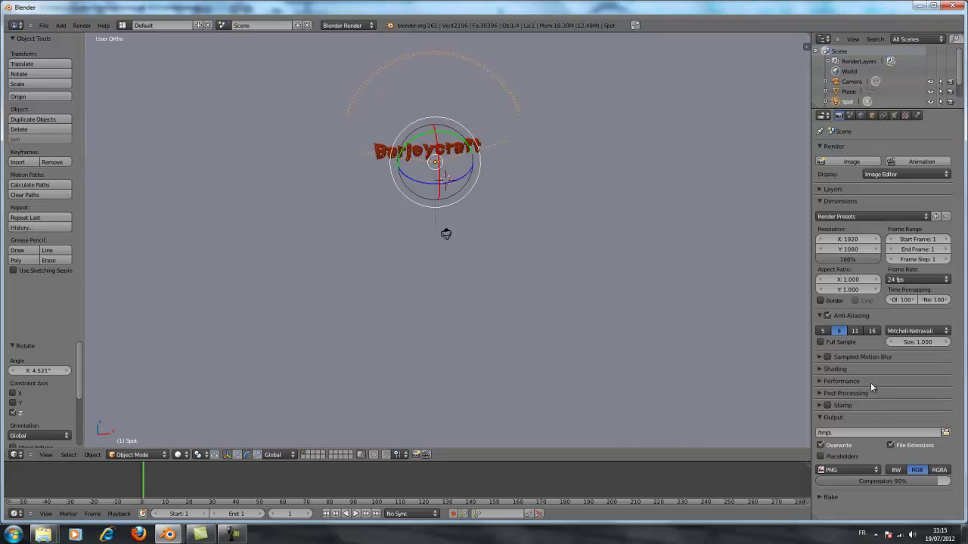
- Set the render output to the file name tuto in the Desktop's animation 3d folder and render the animation
click(945, 433)
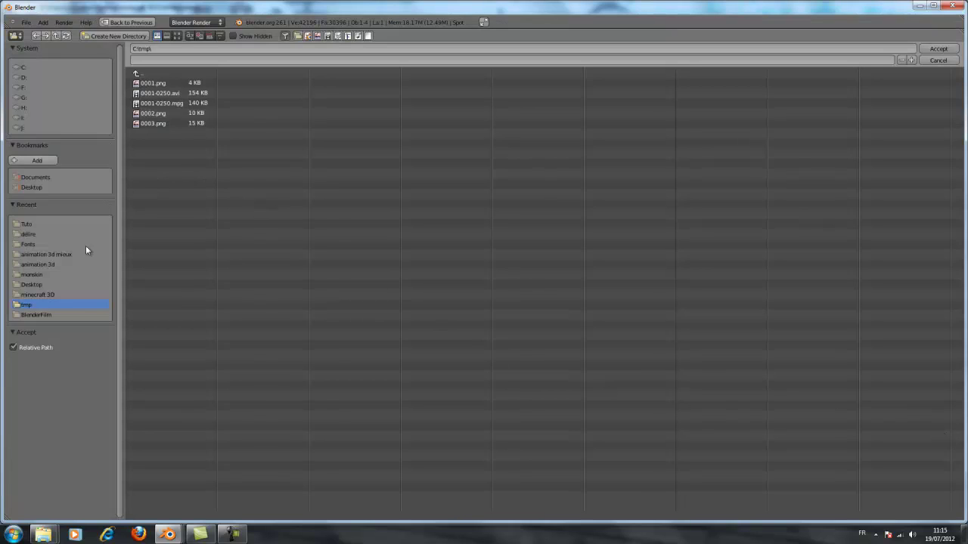
click(52, 293)
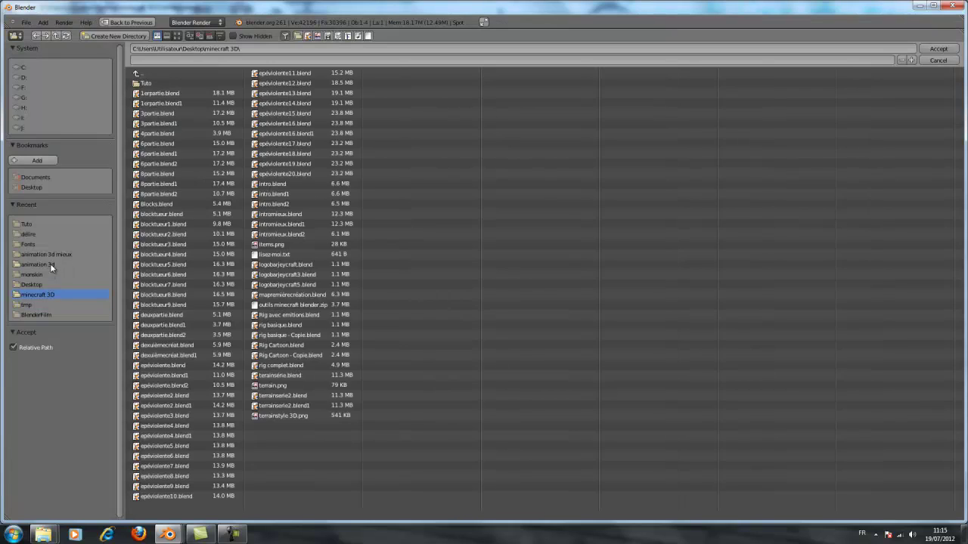
click(49, 264)
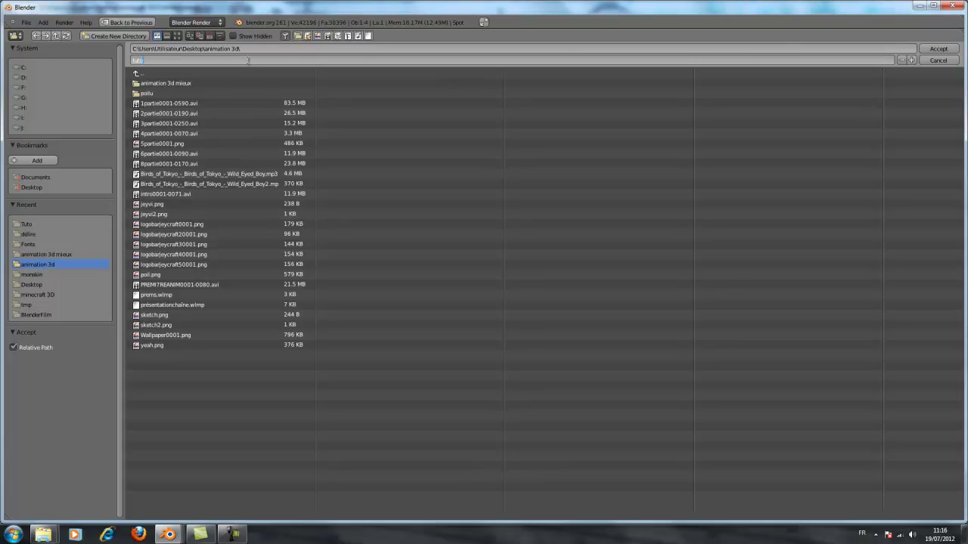
click(938, 49)
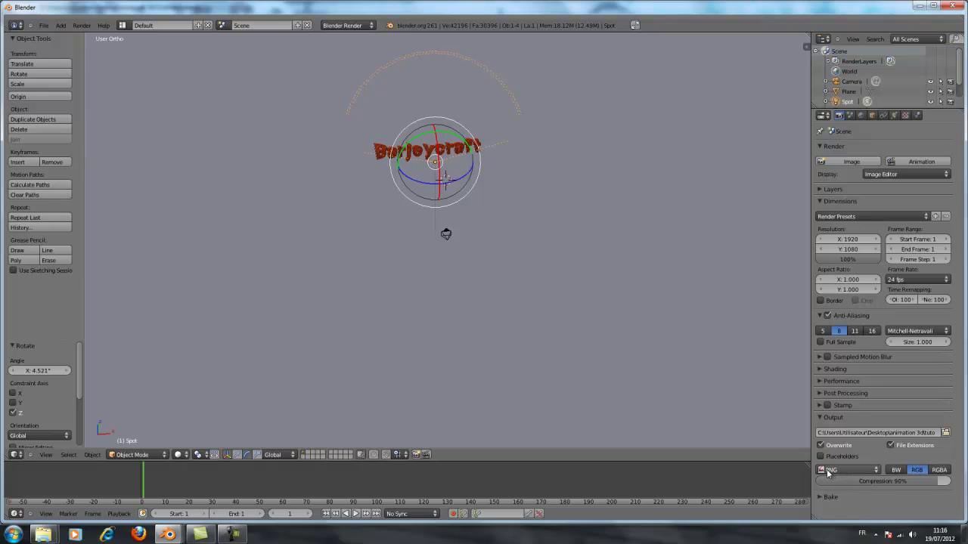
click(906, 162)
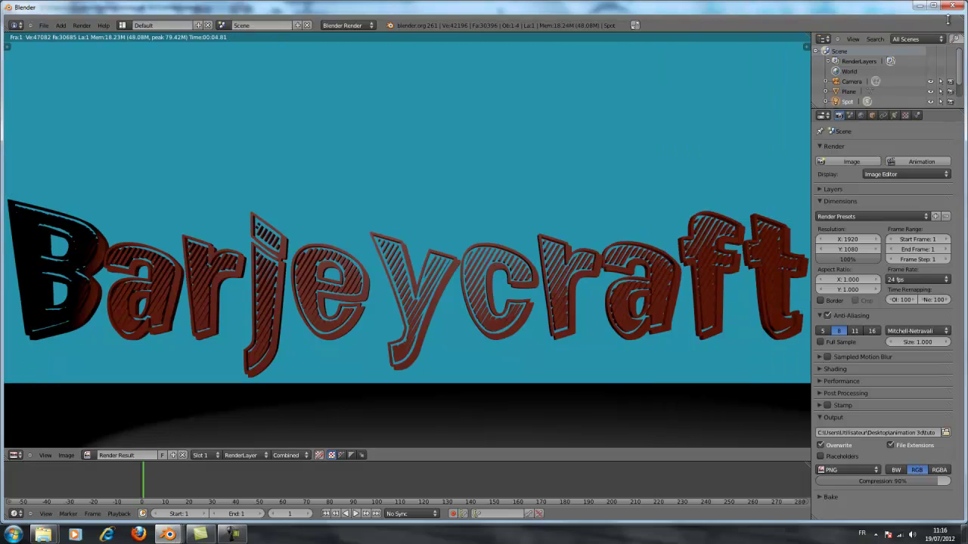
- Switch to the file explorer and browse to the Desktop's animation 3d folder
mouse_move(43, 534)
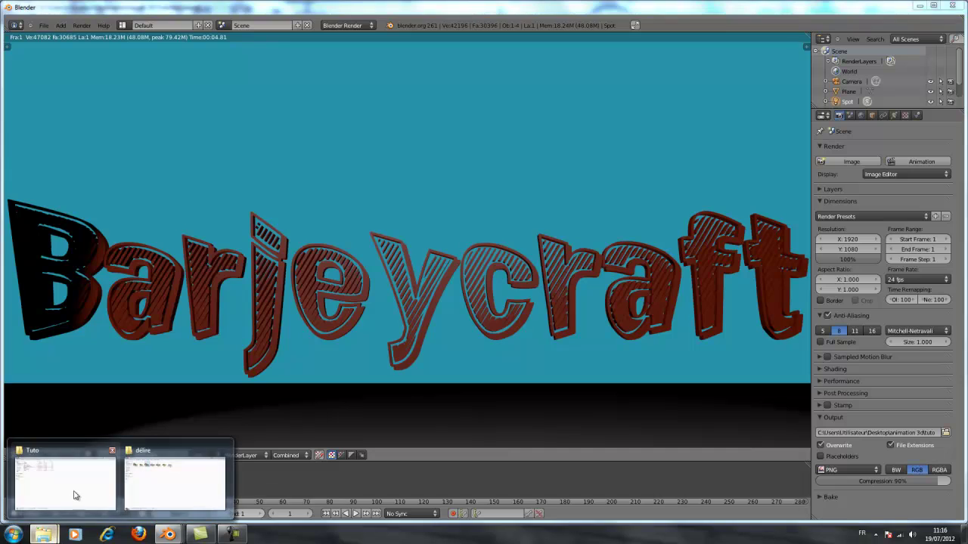
mouse_move(74, 493)
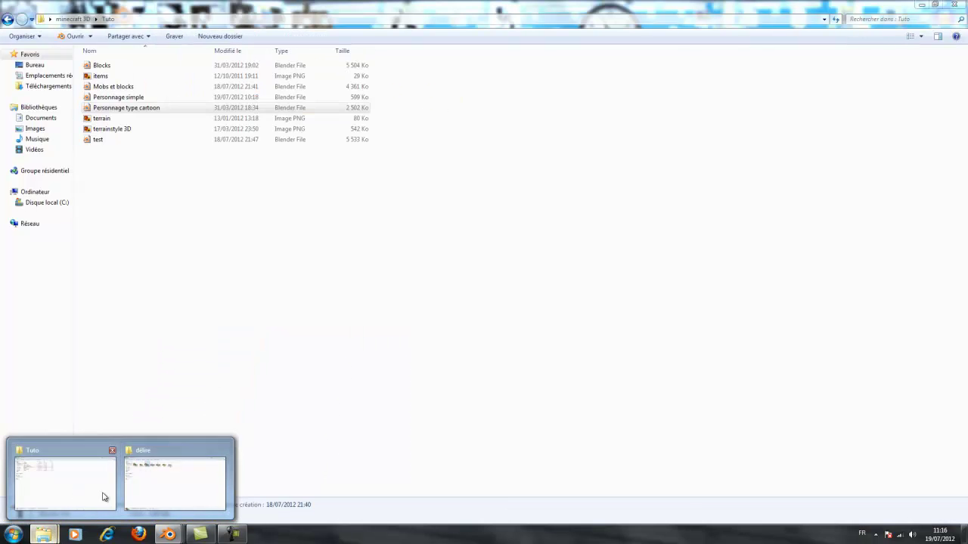
click(101, 497)
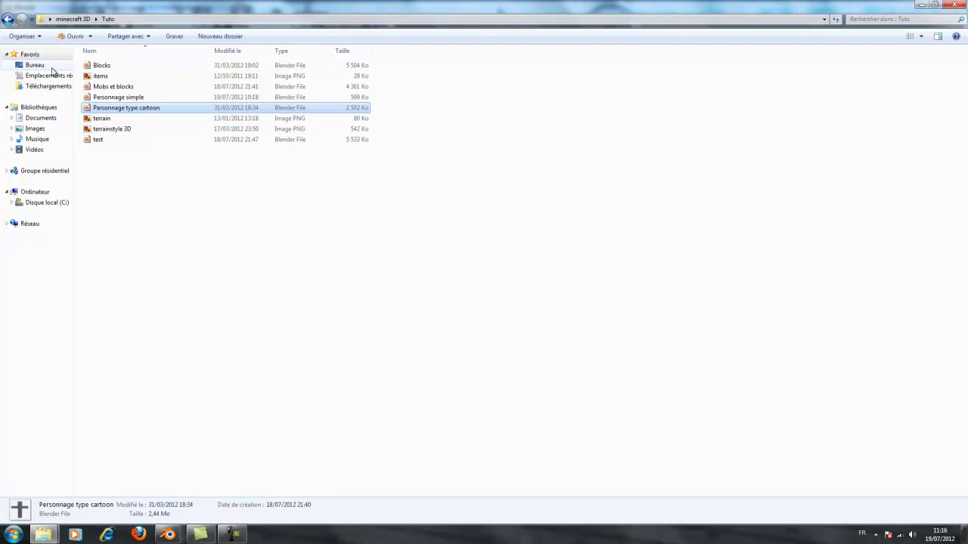
click(34, 65)
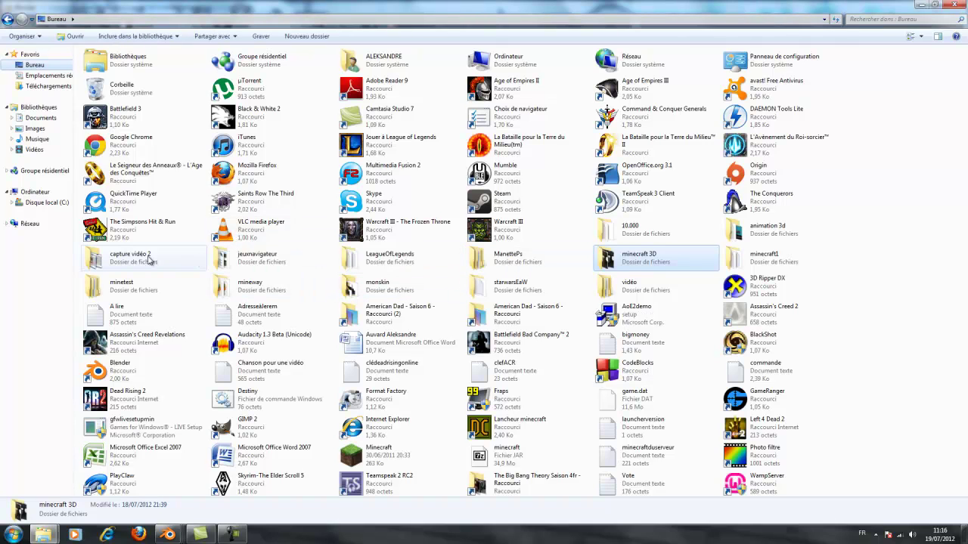
double_click(762, 239)
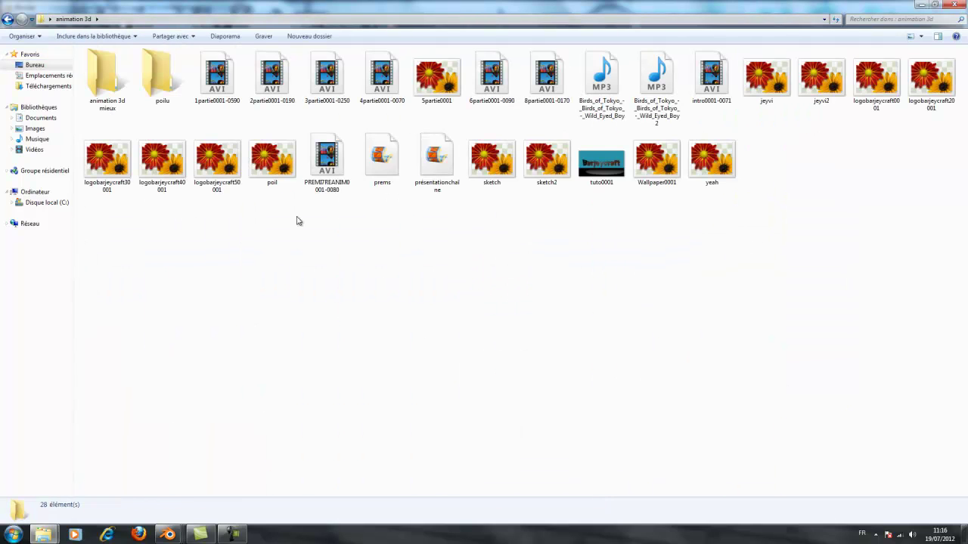
click(123, 94)
double_click(123, 94)
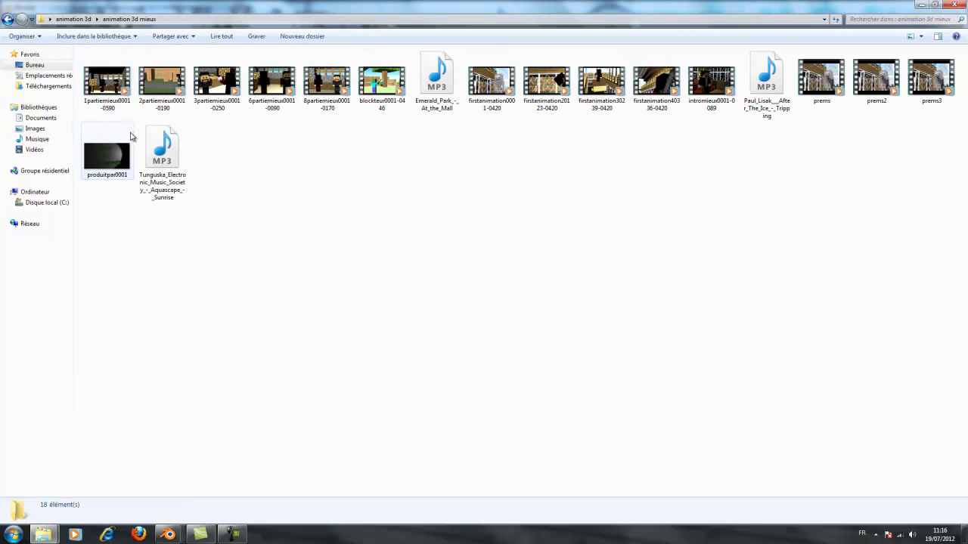
click(76, 19)
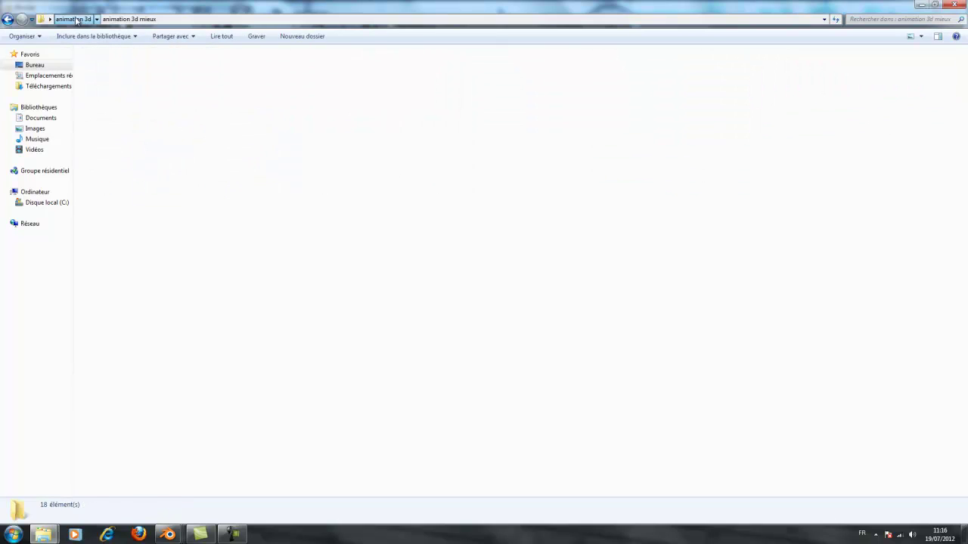
- View the rendered image tuto0001, then close it and minimize the file explorer
click(614, 168)
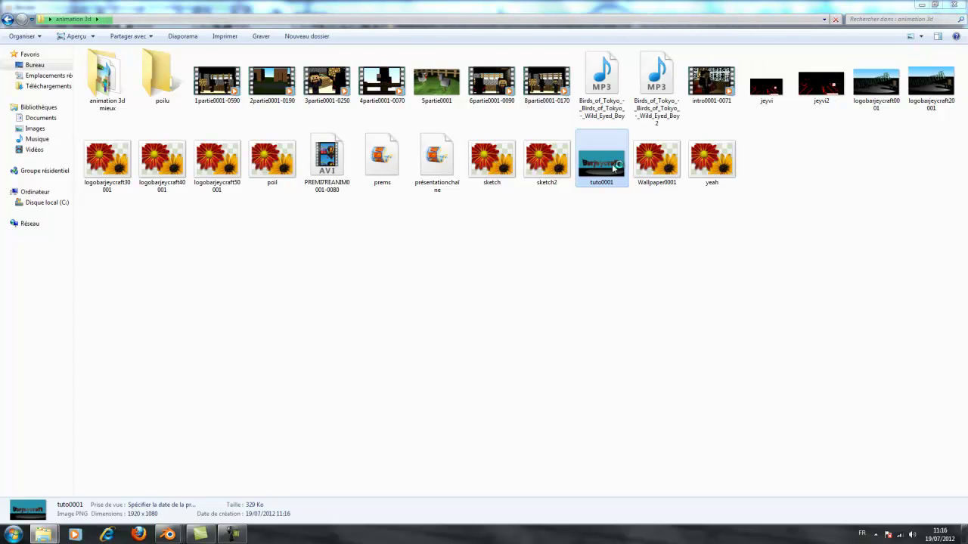
double_click(614, 168)
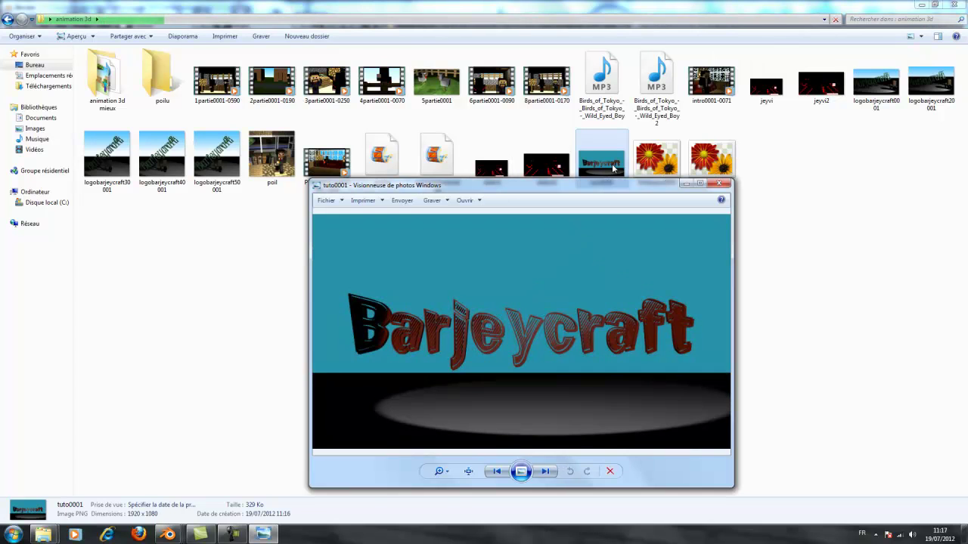
drag(622, 190, 545, 197)
click(641, 190)
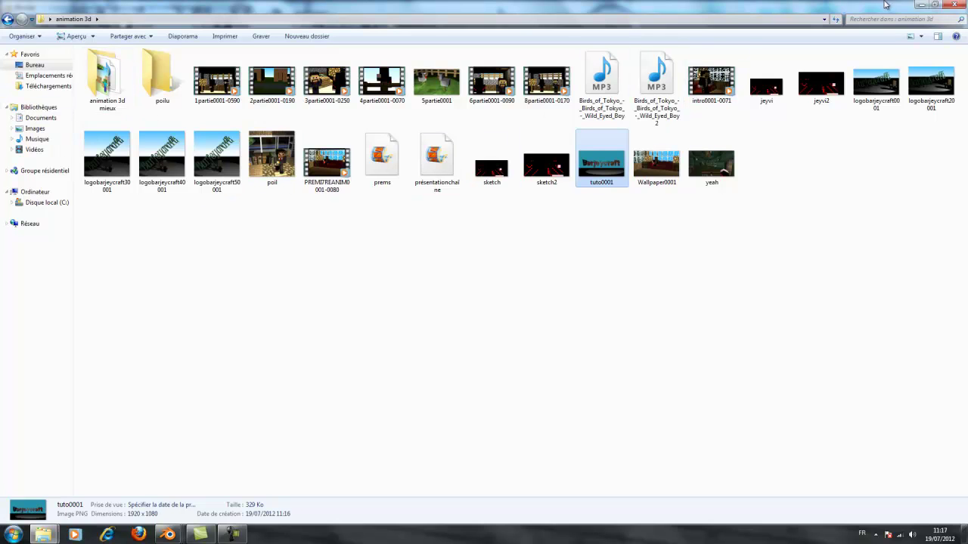
click(921, 4)
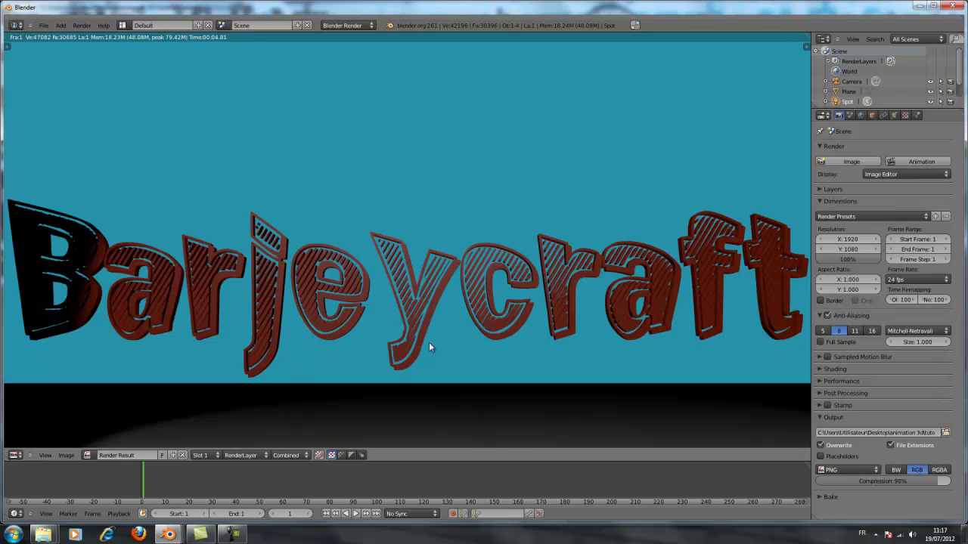
- Switch to the test.blend project window and select the camera inside the house
mouse_move(162, 535)
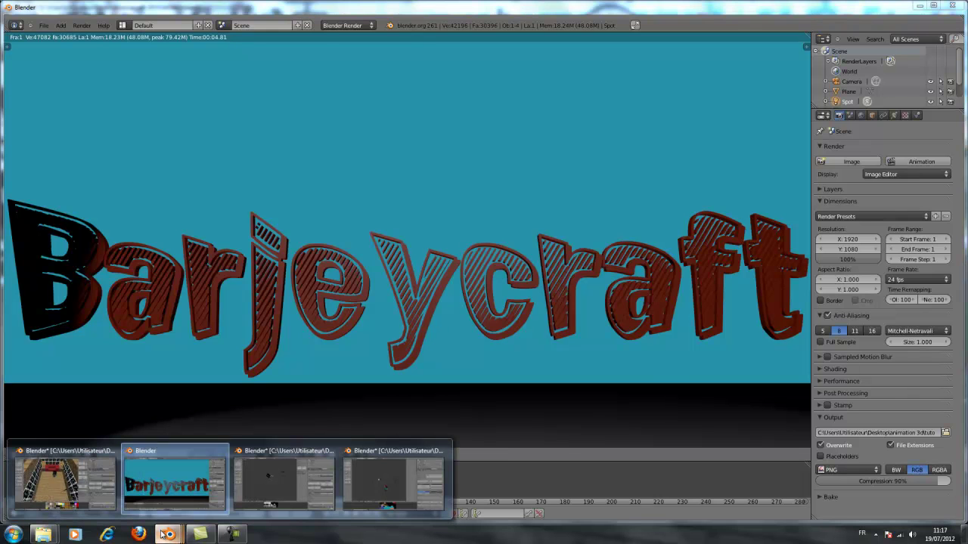
click(78, 486)
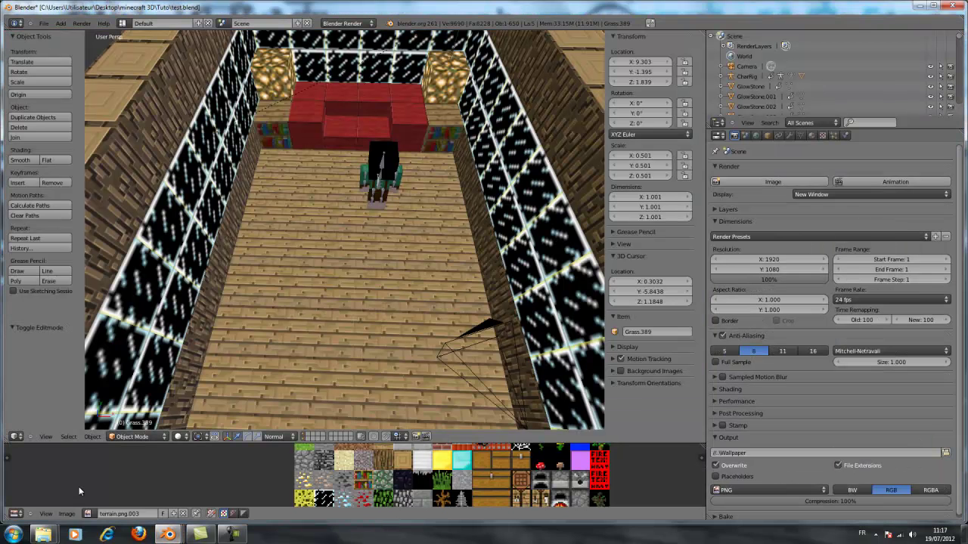
middle_drag(249, 393, 338, 320)
scroll(282, 333, down, 5)
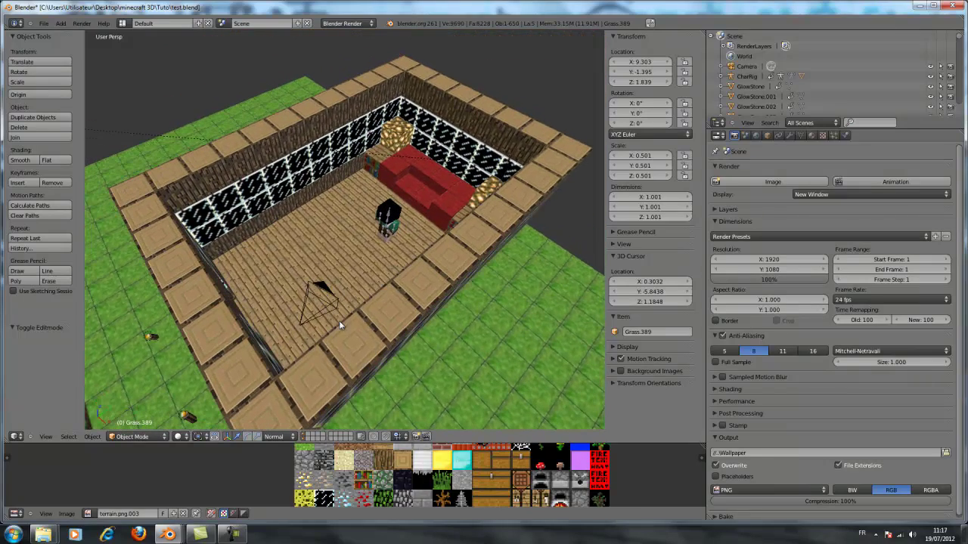
right_click(321, 313)
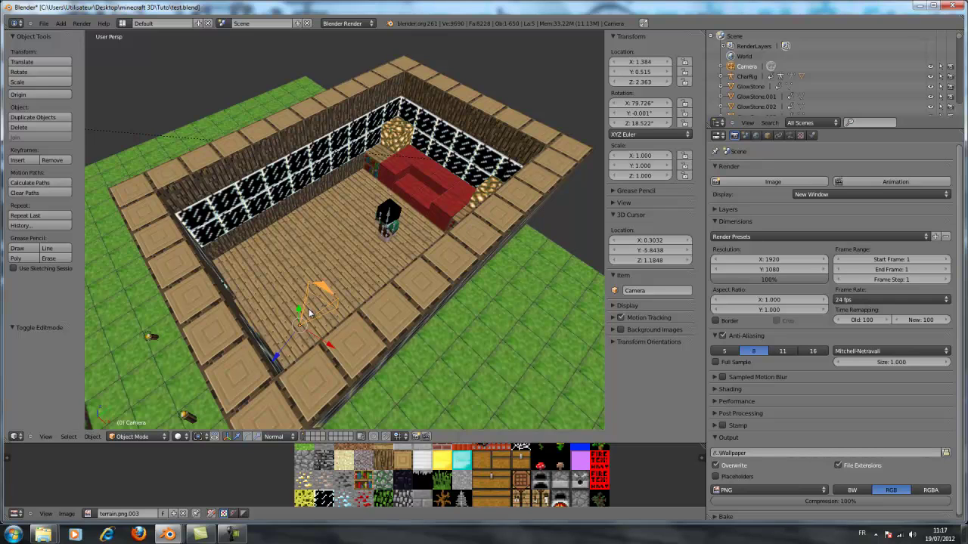
- Change the image editor area below the 3D view to the Timeline and set the end frame to 250
middle_drag(273, 285, 238, 198)
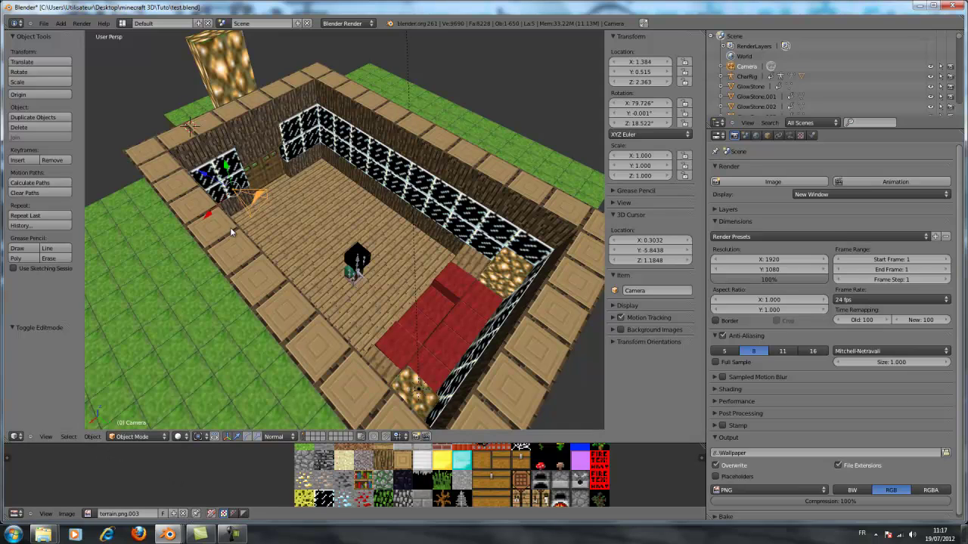
click(14, 513)
click(23, 492)
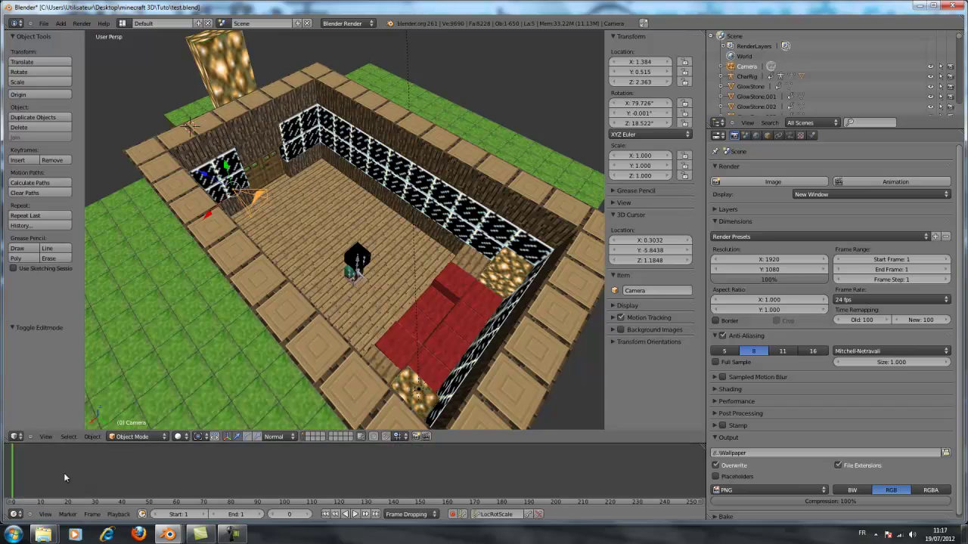
click(243, 515)
key(Return)
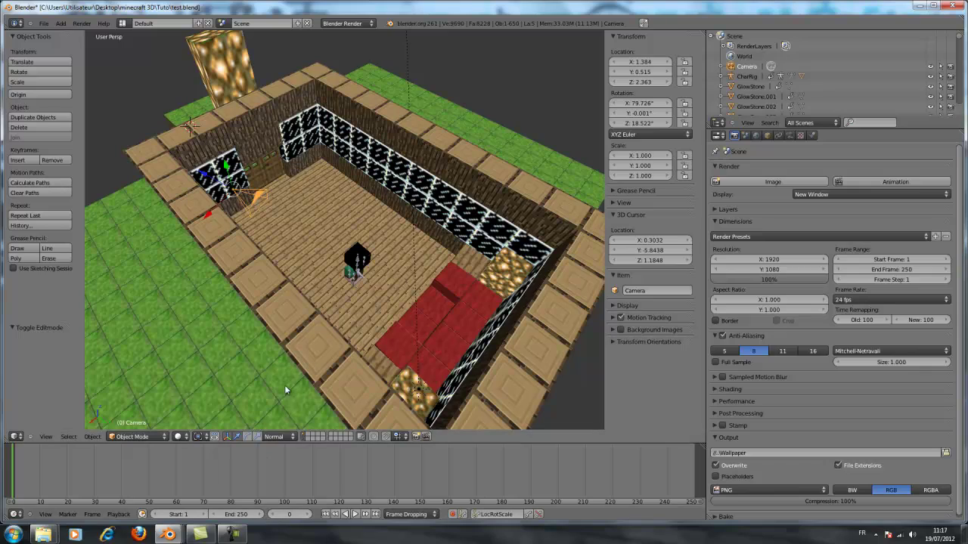
- Insert a LocRotScale keyframe for the camera at frame 0
middle_drag(301, 270, 117, 286)
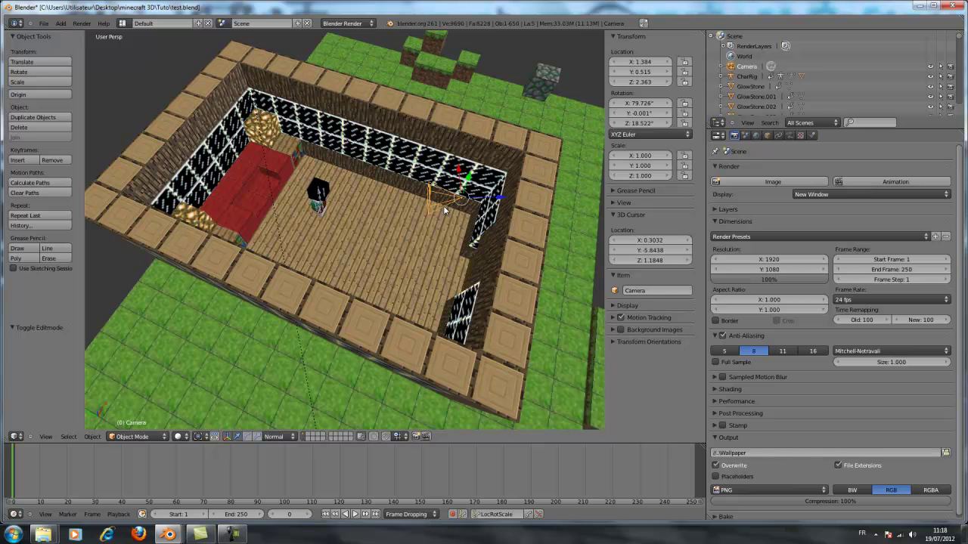
key(i)
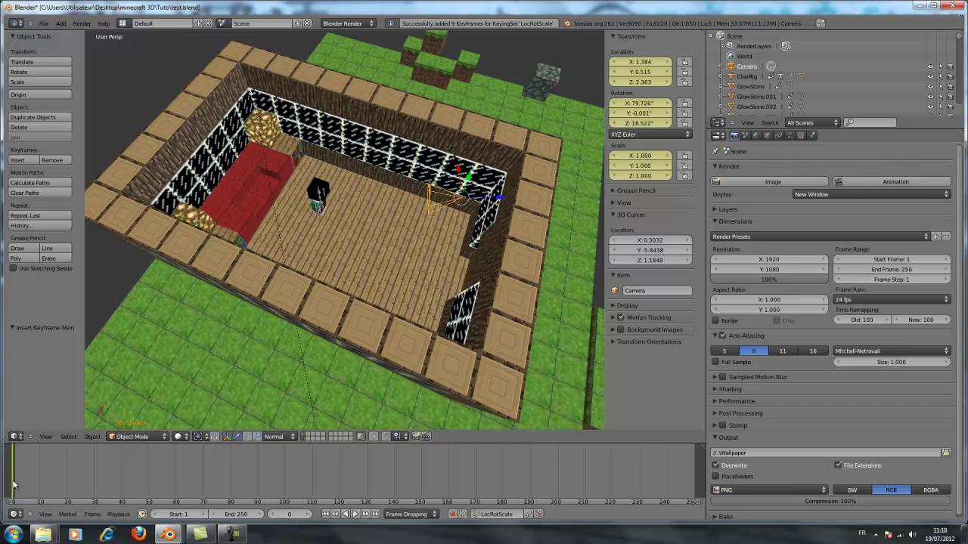
- Try moving the camera along its local Z axis without keying it, and scrub the timeline back to frame 0
key(g)
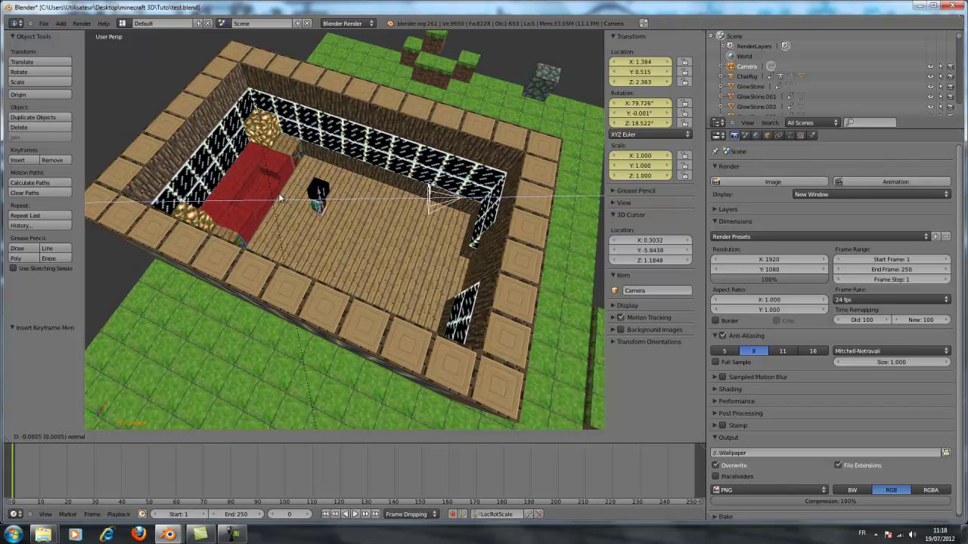
key(z)
key(z)
click(66, 469)
mouse_move(10, 488)
mouse_down()
mouse_move(35, 487)
mouse_move(13, 488)
mouse_up()
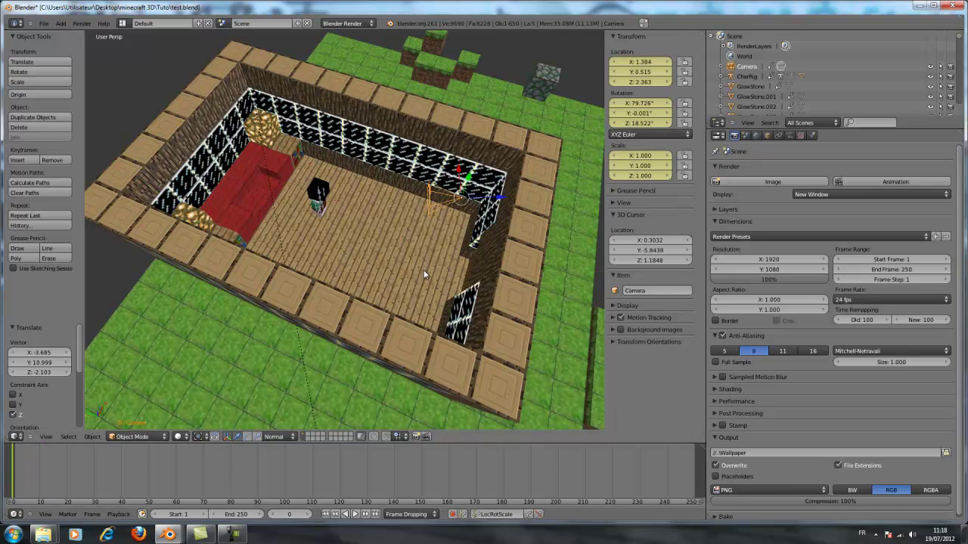
- Go to frame 20 and insert a LocRotScale keyframe holding the camera's starting position
middle_drag(420, 267, 136, 270)
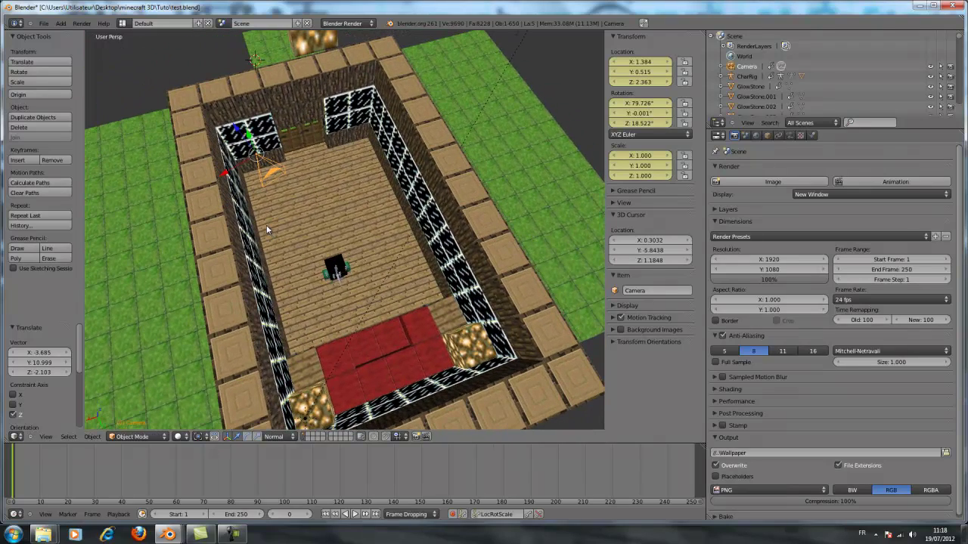
click(17, 477)
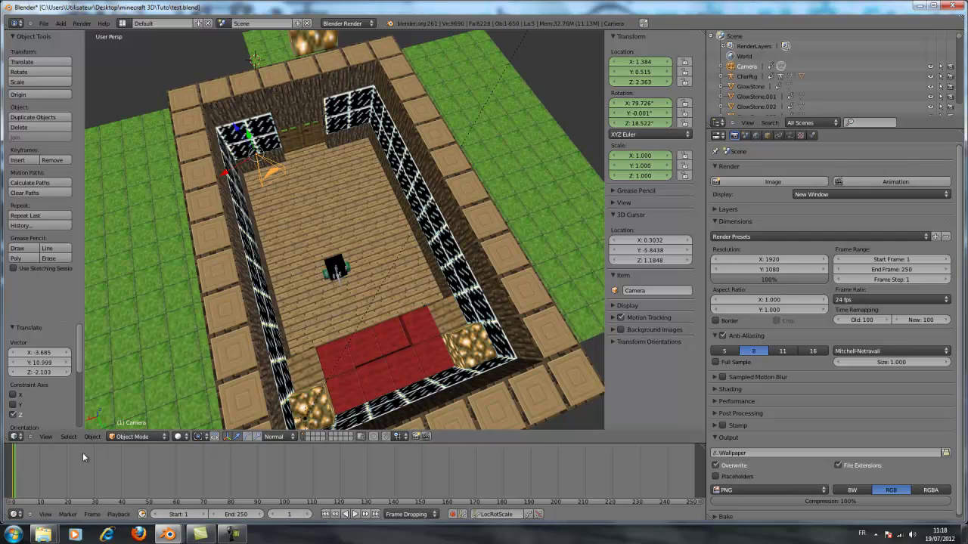
click(44, 479)
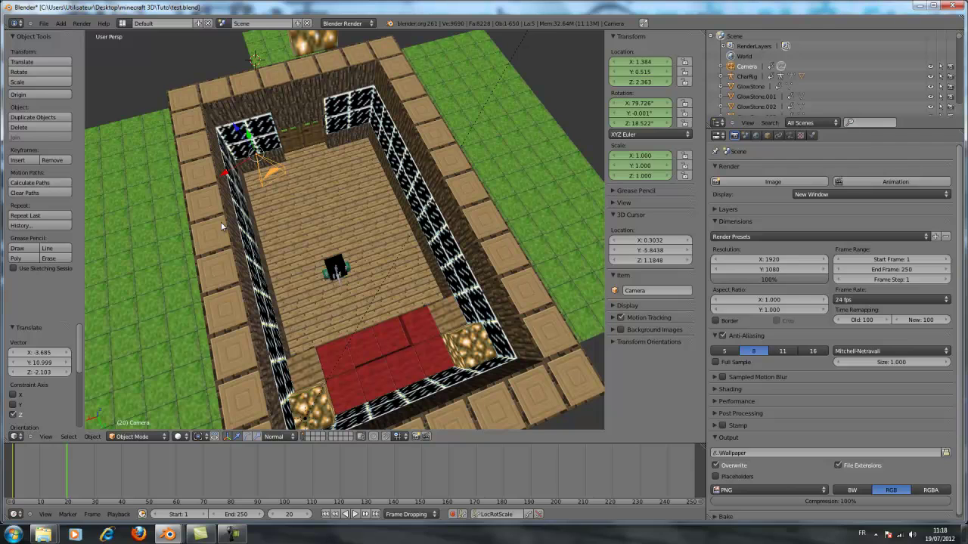
key(i)
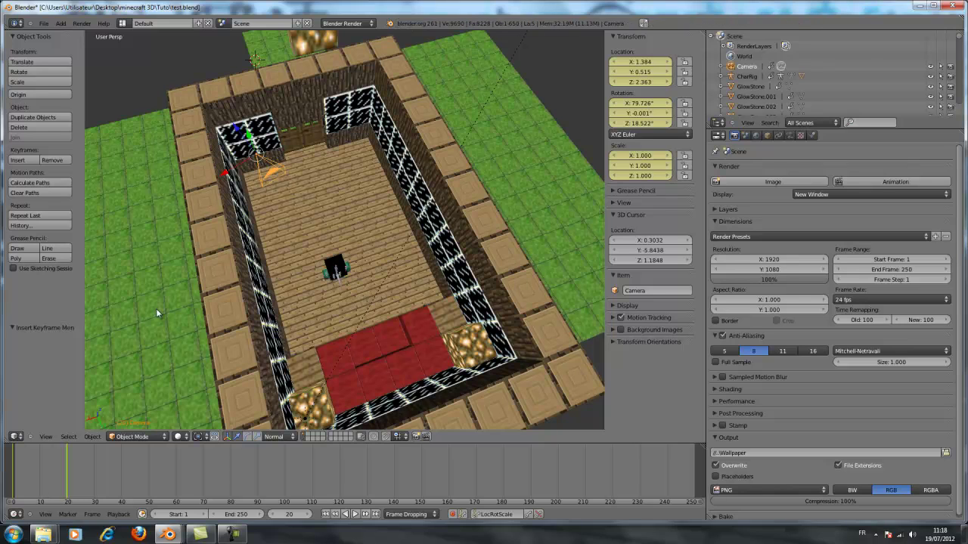
- At frame 21, move the camera along its local X axis to outside the house, about X 6.45, Y 2.21, and insert a LocRotScale keyframe
click(70, 487)
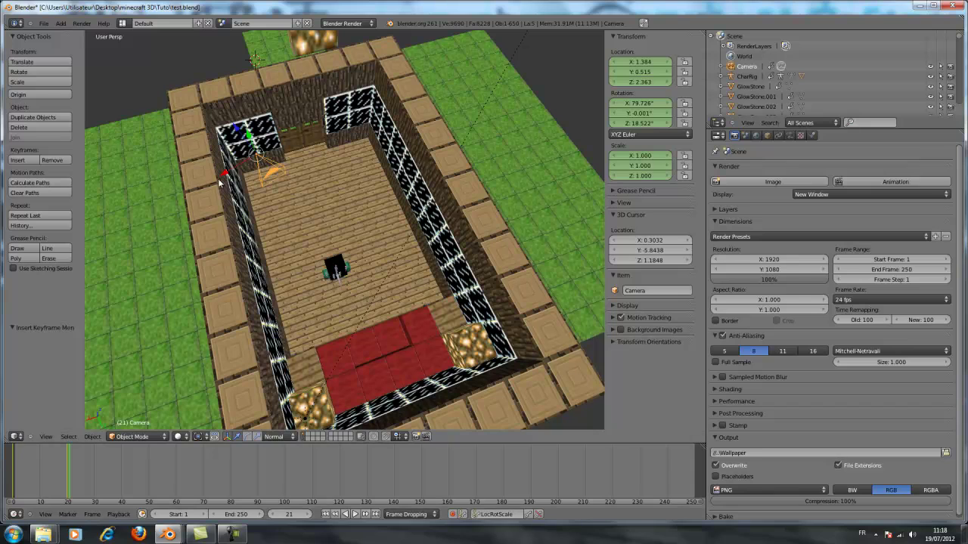
drag(219, 180, 113, 279)
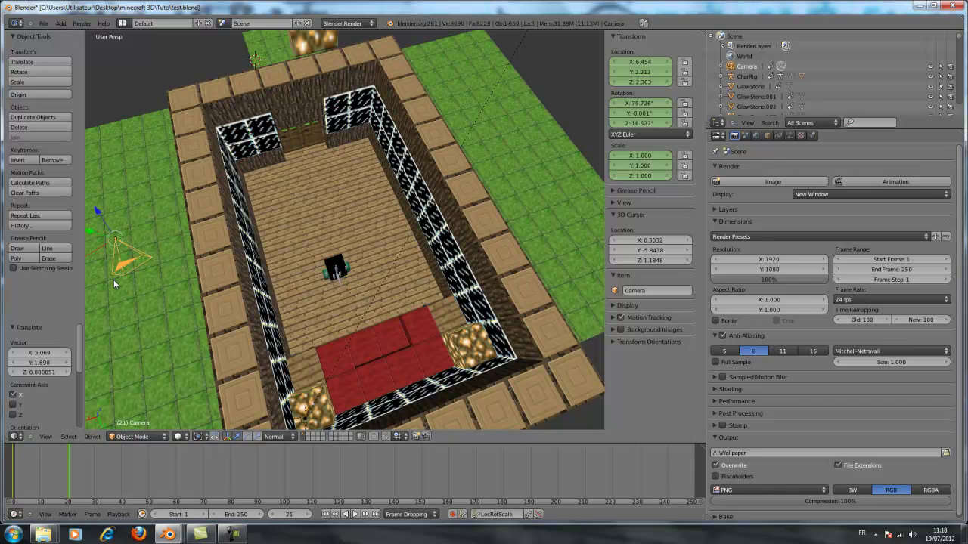
key(i)
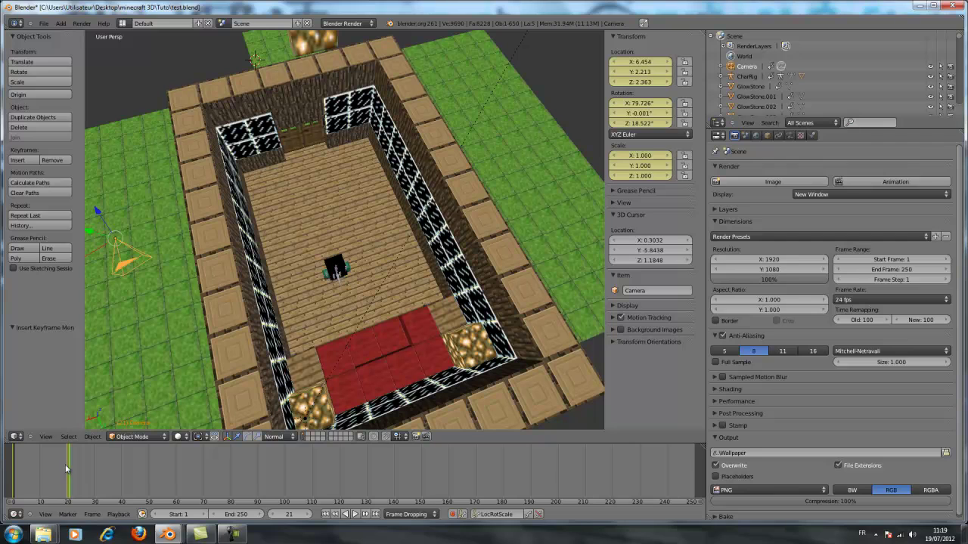
- Return to frame 0 and play the camera animation to preview its jump outside the house, stopping past frame 30
click(124, 470)
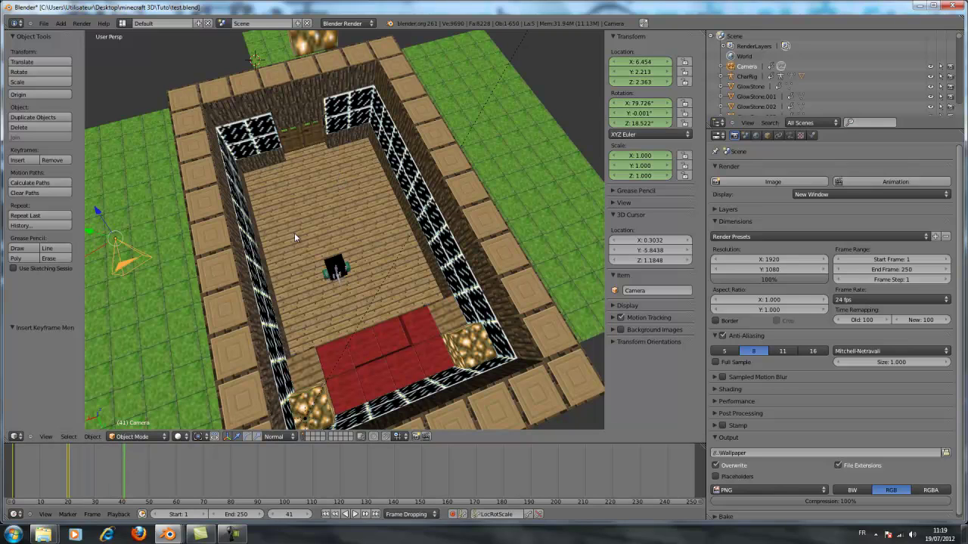
drag(83, 477, 36, 501)
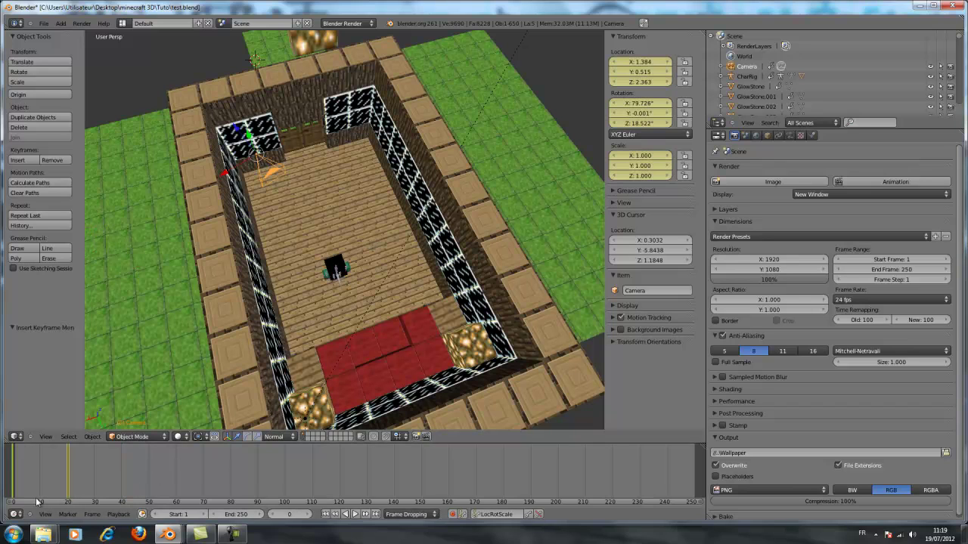
click(355, 514)
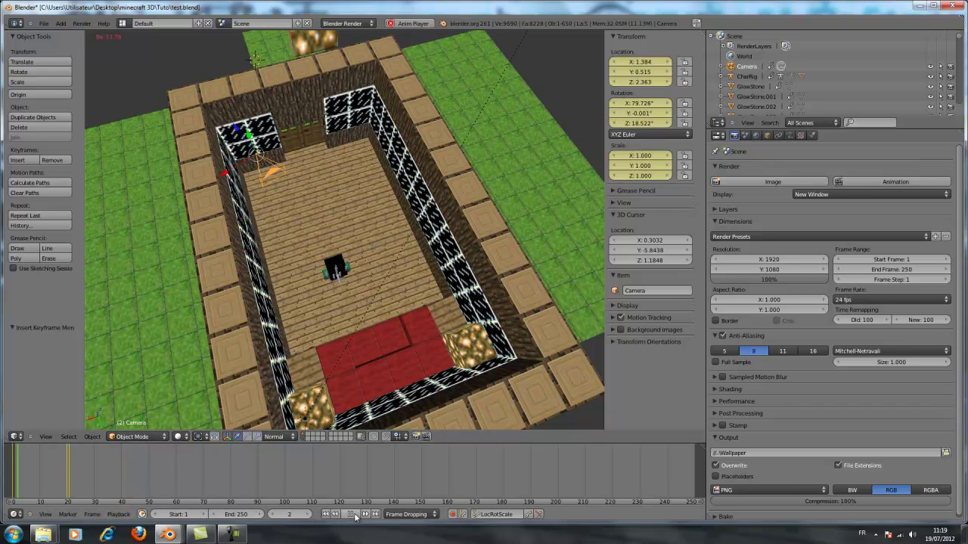
click(355, 514)
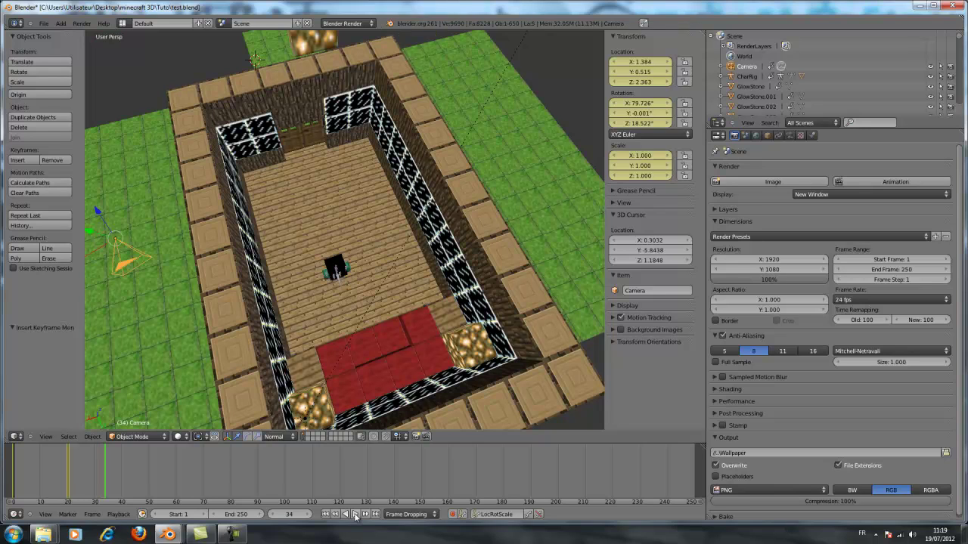
- Delete the camera's LocRotScale keyframes at frames 21 and 20
drag(105, 480, 71, 479)
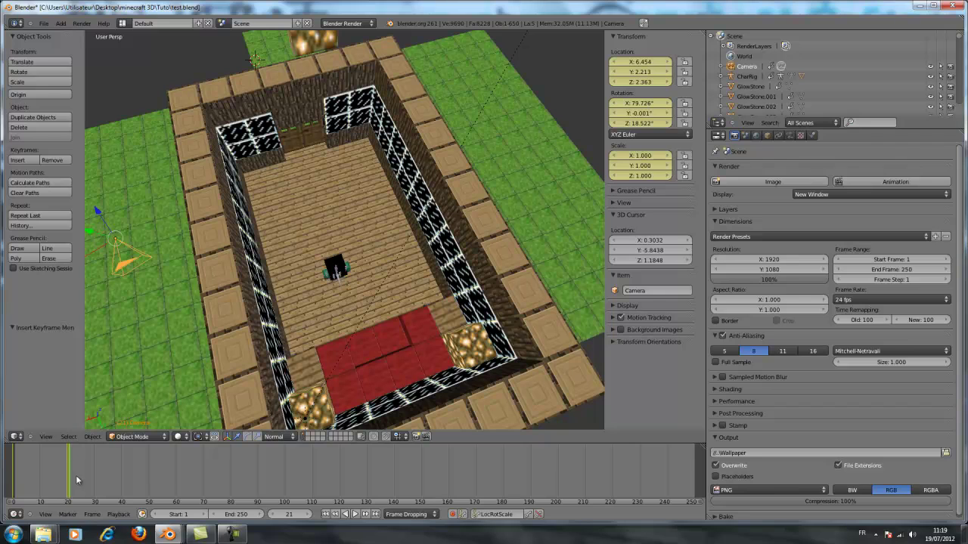
click(539, 514)
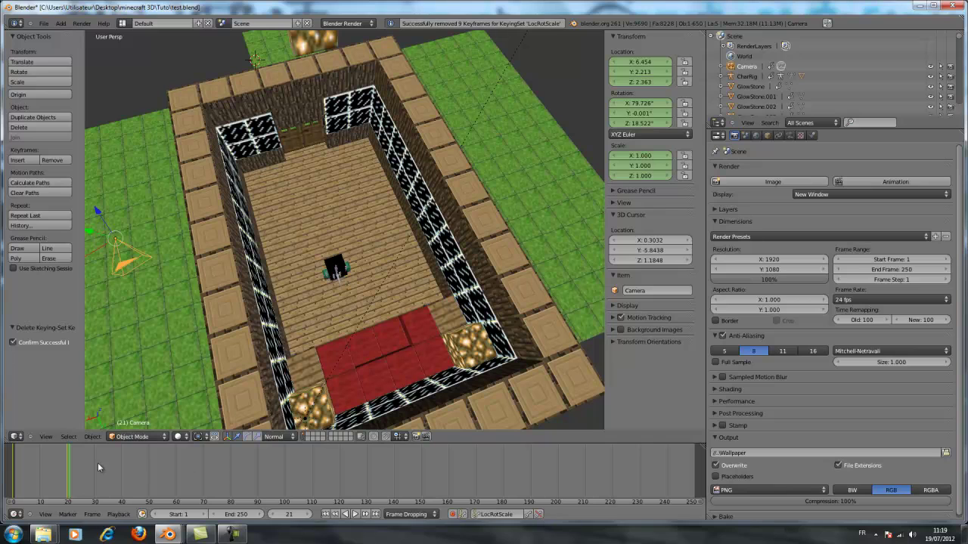
click(65, 477)
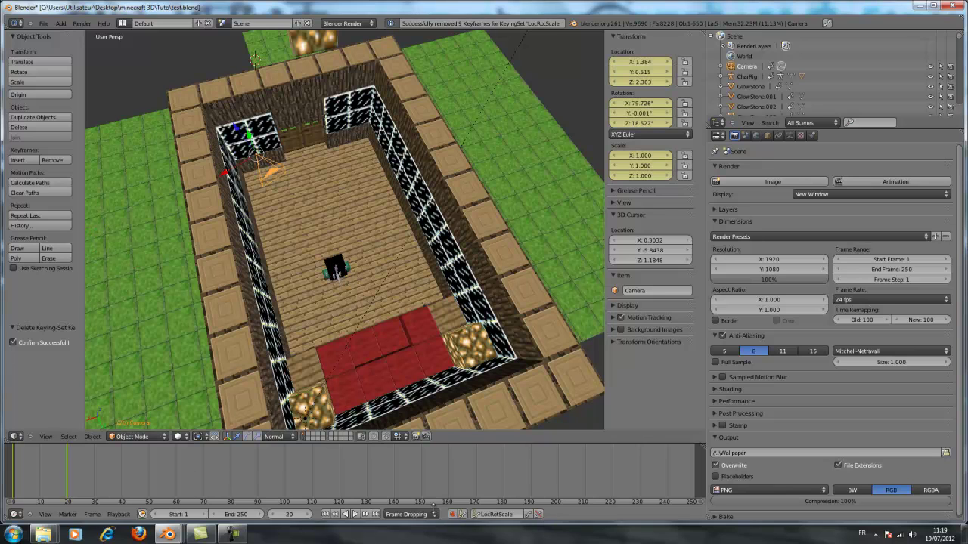
click(539, 514)
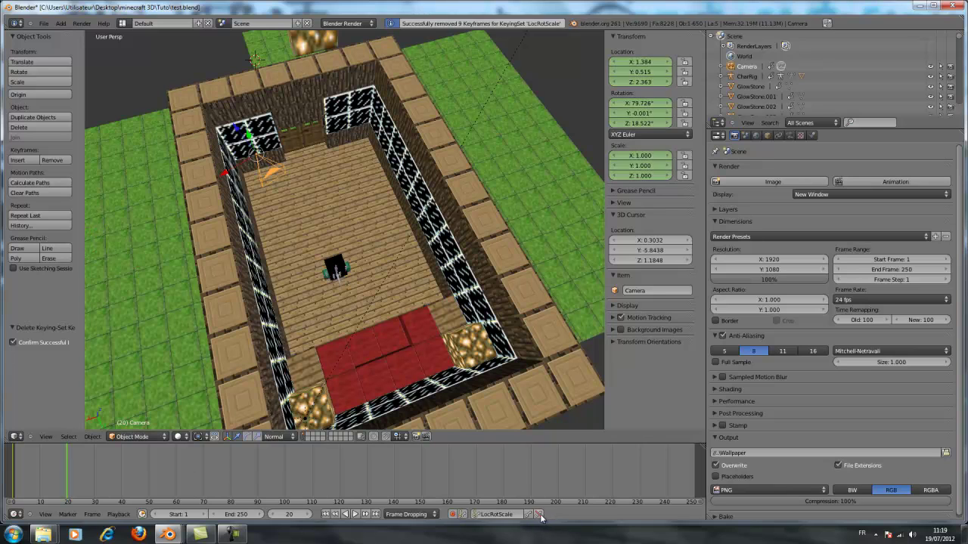
- At frame 0, look through the camera, select the character's CharRig armature and switch it to Pose Mode
drag(56, 468, 12, 469)
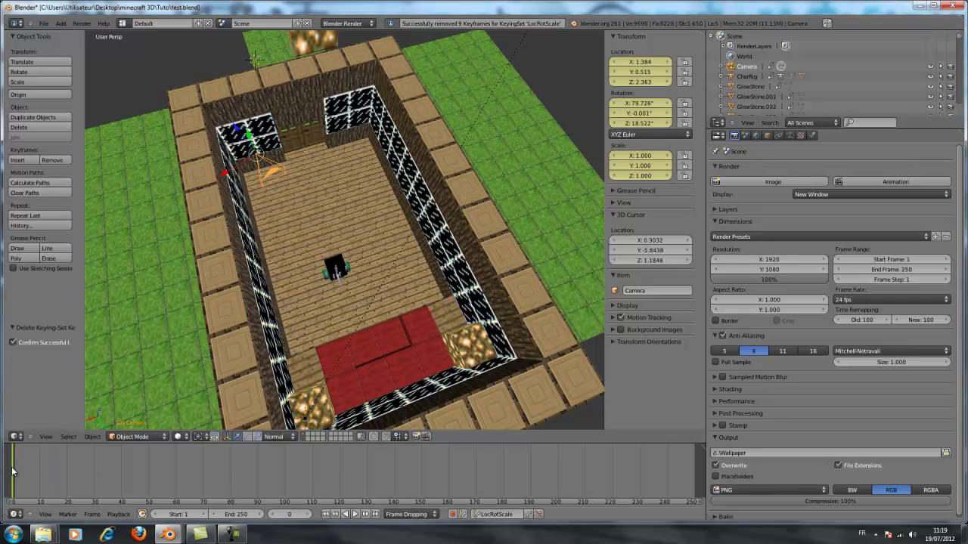
key(KP_0)
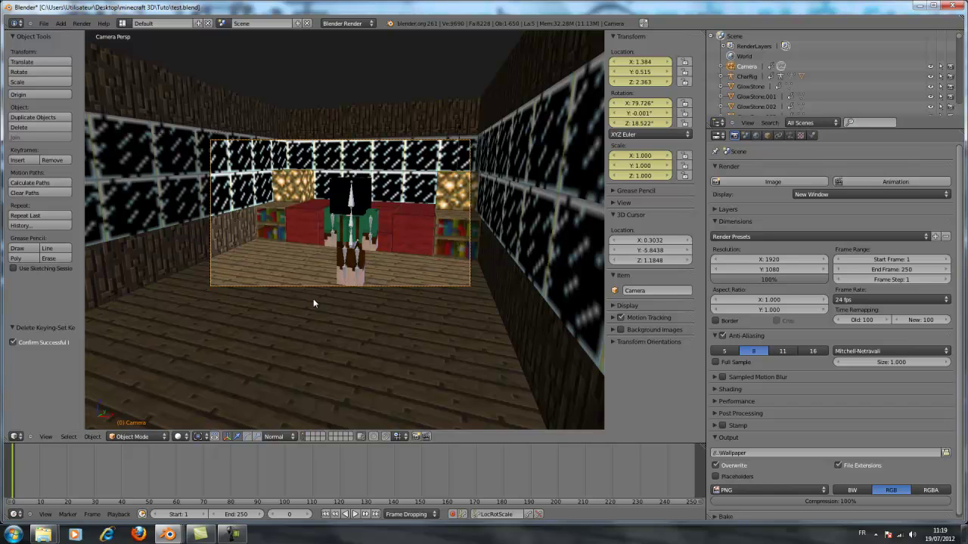
right_click(352, 234)
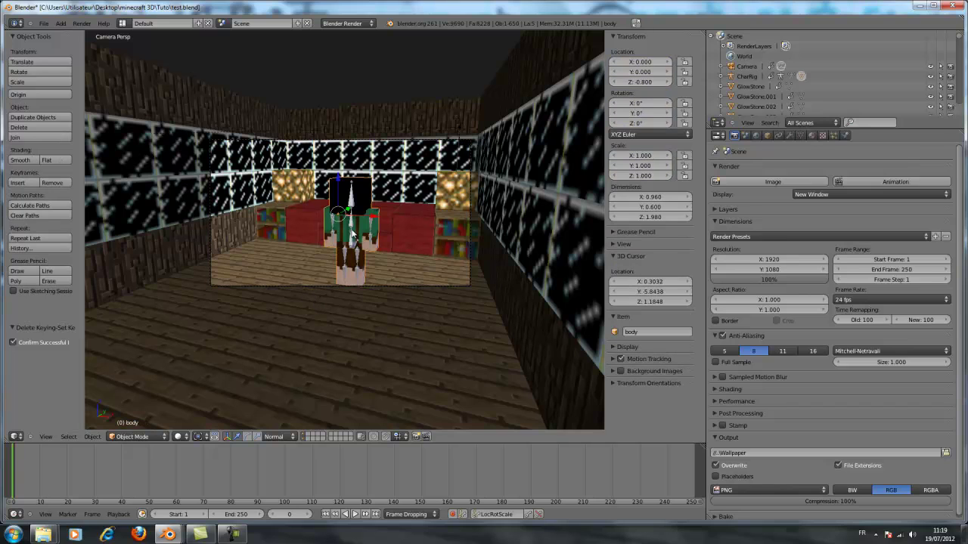
right_click(351, 234)
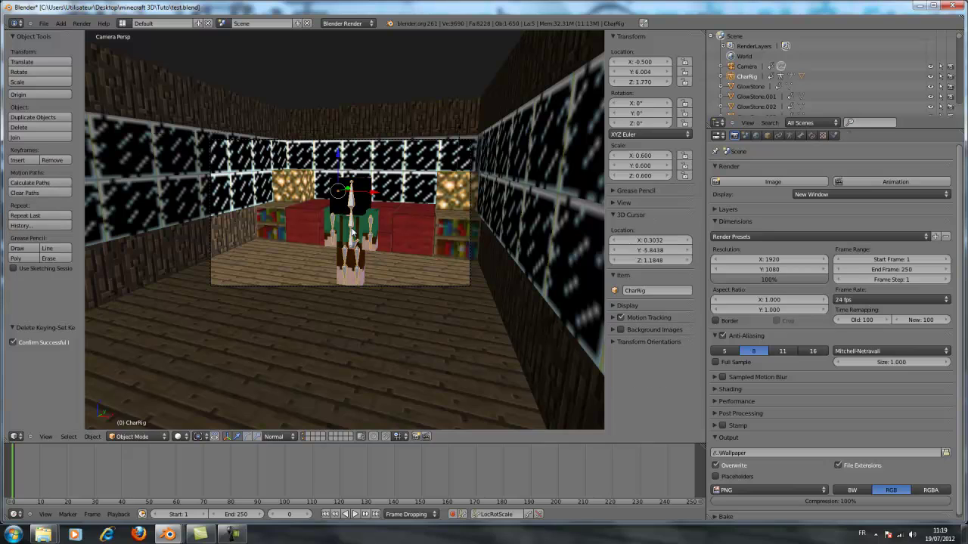
click(126, 439)
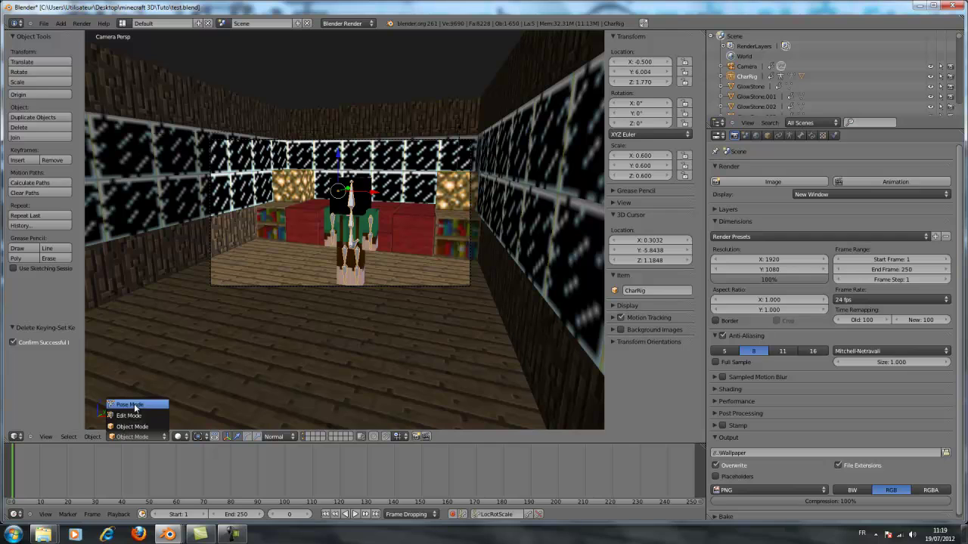
click(132, 405)
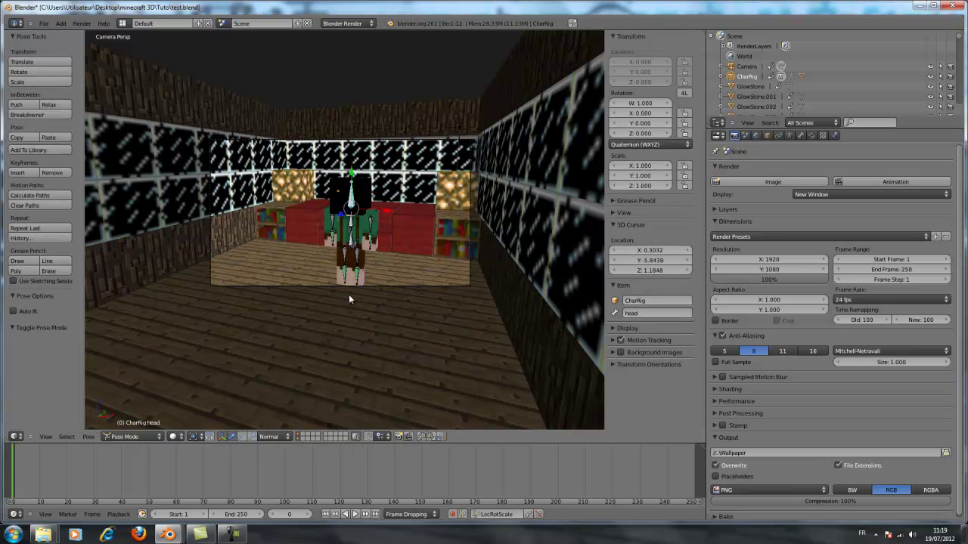
- Select all bones of CharRig and insert LocRotScale keyframes for the rest pose at frames 0 and 20
key(a)
key(a)
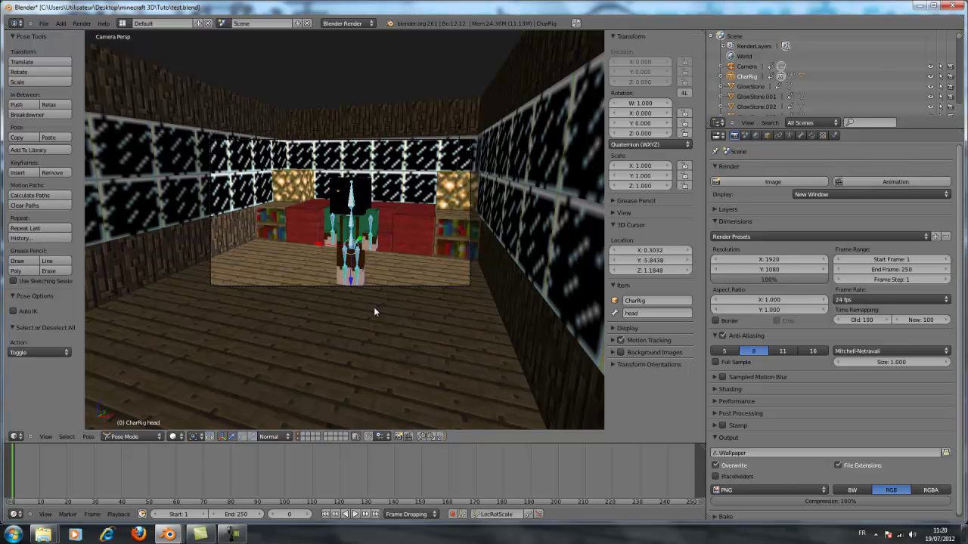
key(i)
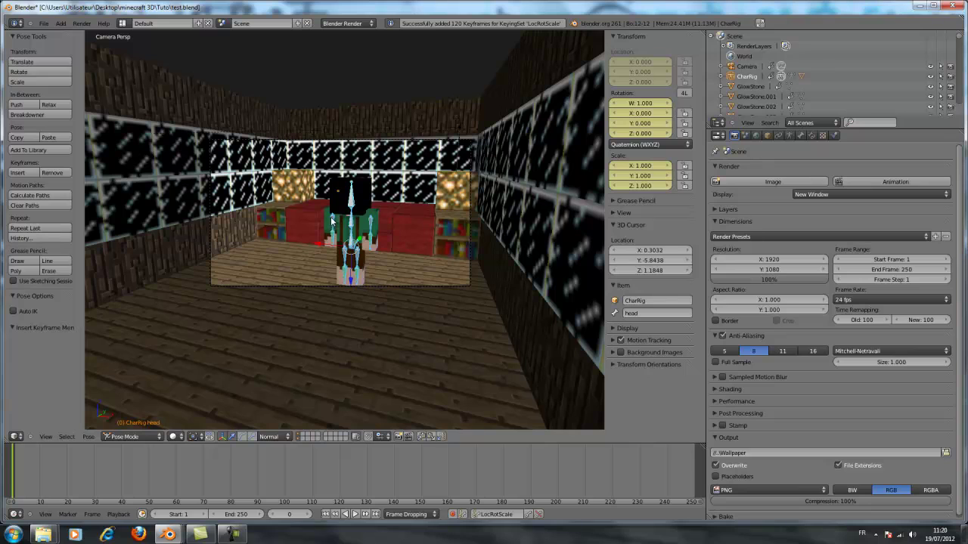
drag(23, 484, 40, 487)
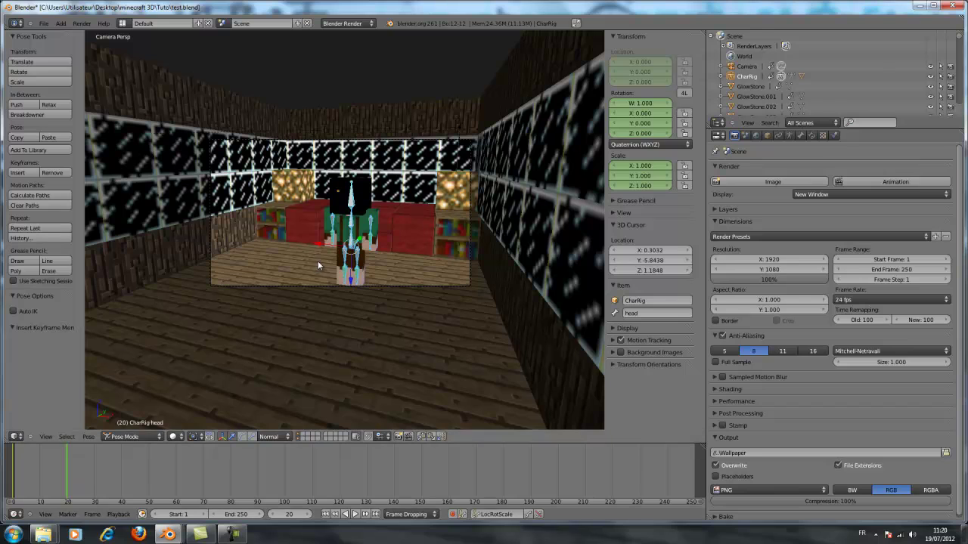
key(i)
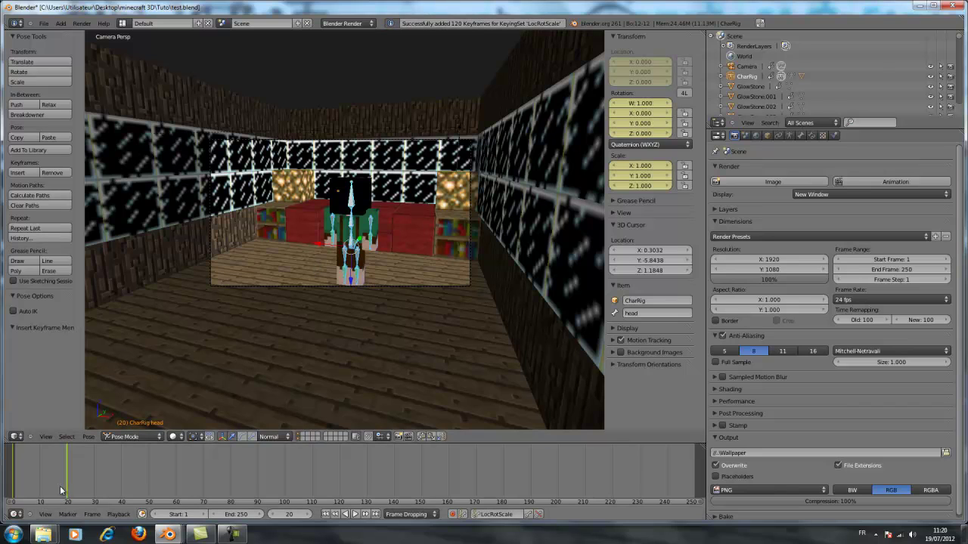
- At frame 10, raise the r_arm bone by rotating it about its local X axis, and tilt it about 39° around local Z
drag(60, 488, 41, 492)
right_click(333, 226)
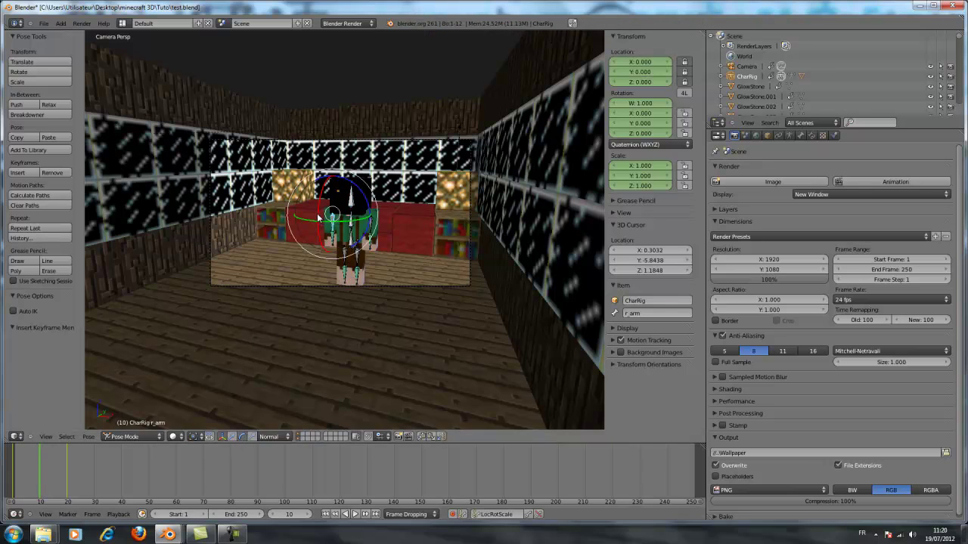
key(r)
key(x)
key(x)
click(327, 171)
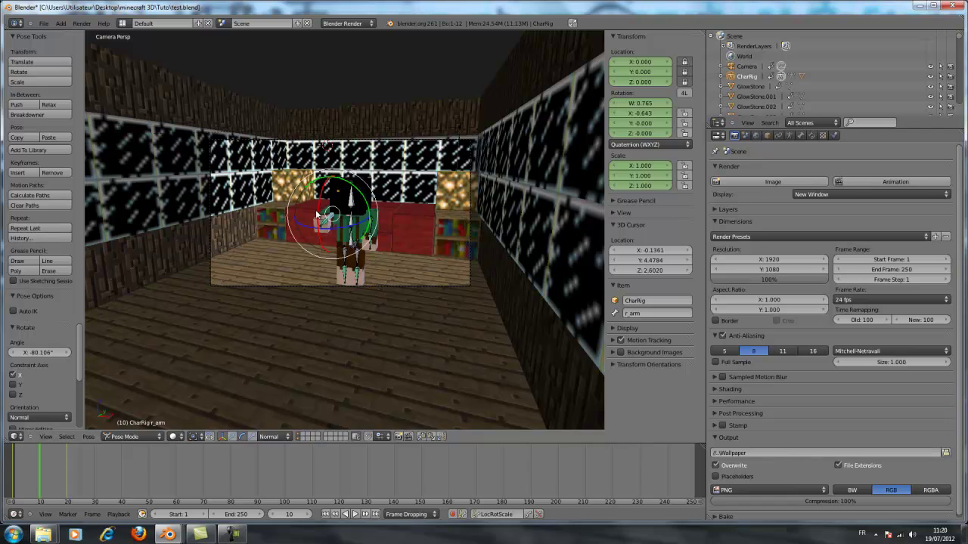
key(r)
key(z)
key(z)
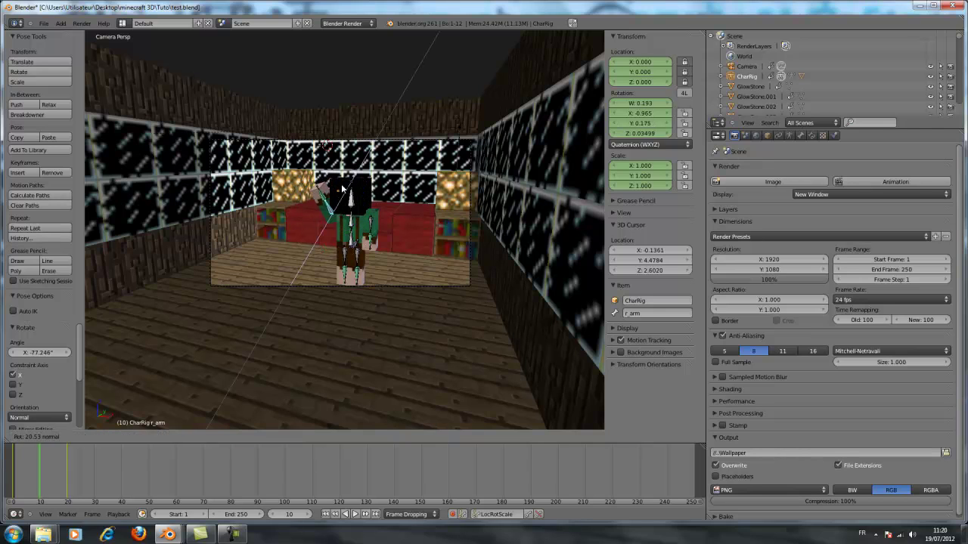
click(329, 198)
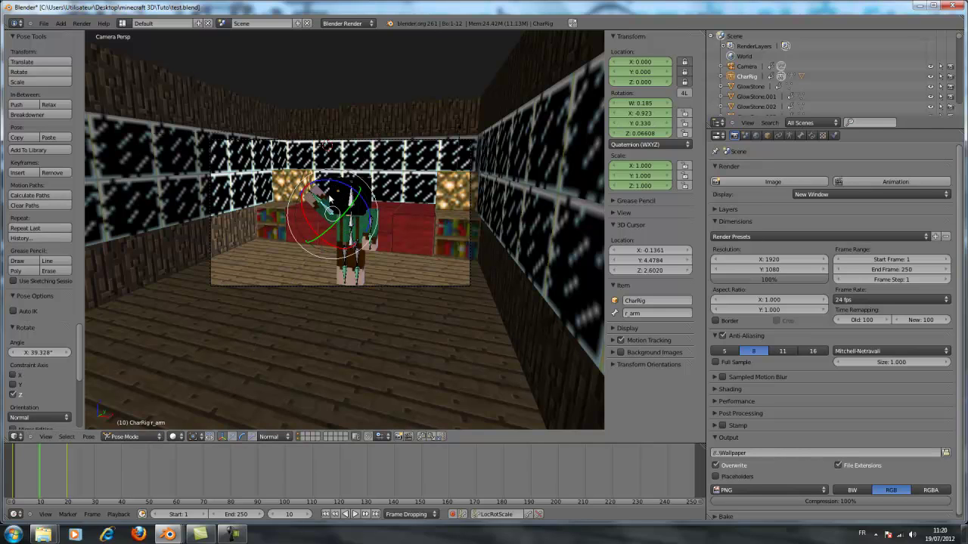
- Raise the l_arm bone by rotating it about -152.5° around its local X axis and about -28° around local Z
right_click(373, 231)
key(r)
key(x)
key(x)
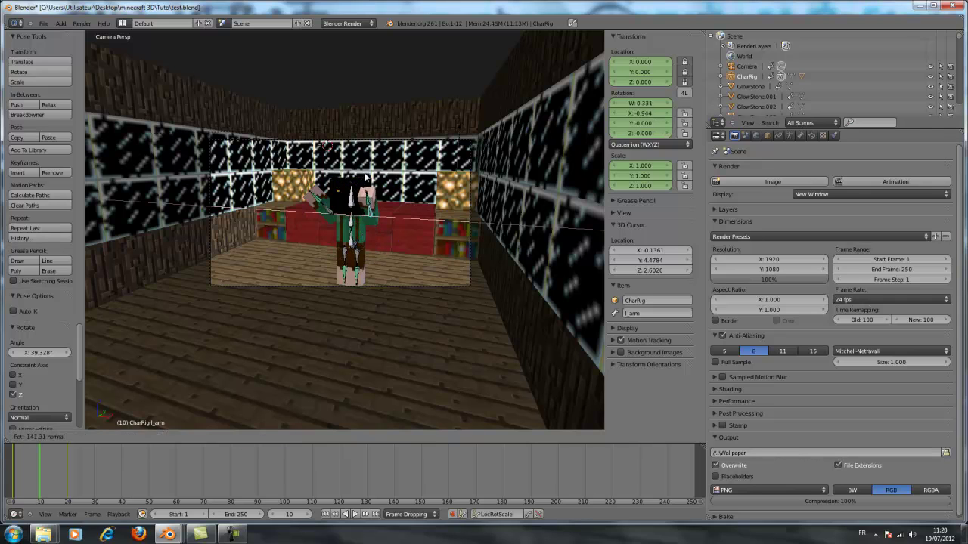
click(375, 188)
key(r)
key(z)
key(z)
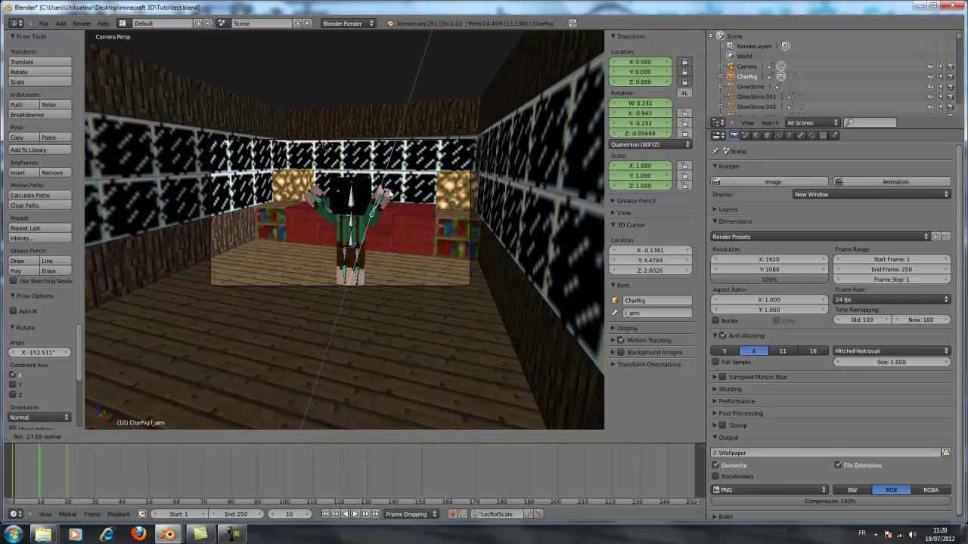
click(355, 215)
- Key all bones with LocRotScale at frame 10 and play the arm animation from frame 0
key(a)
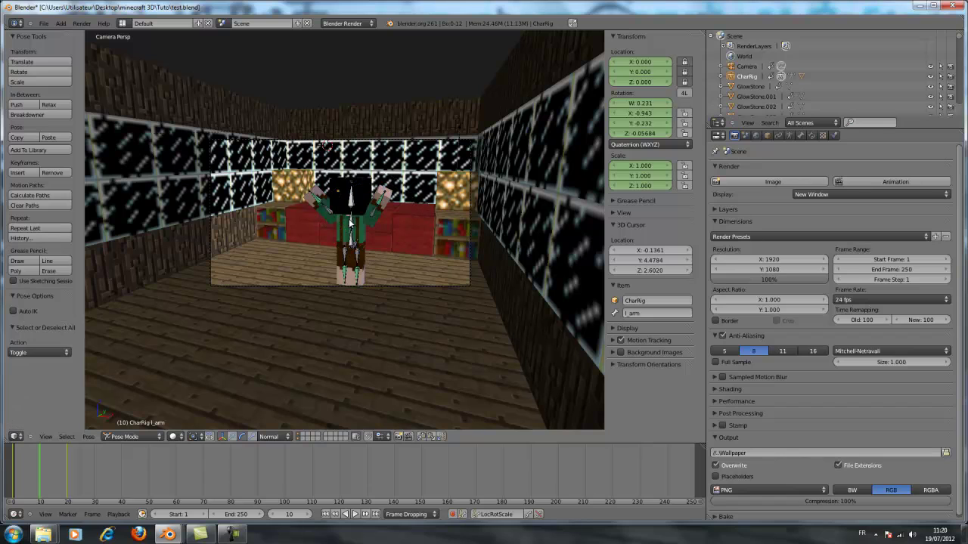
key(i)
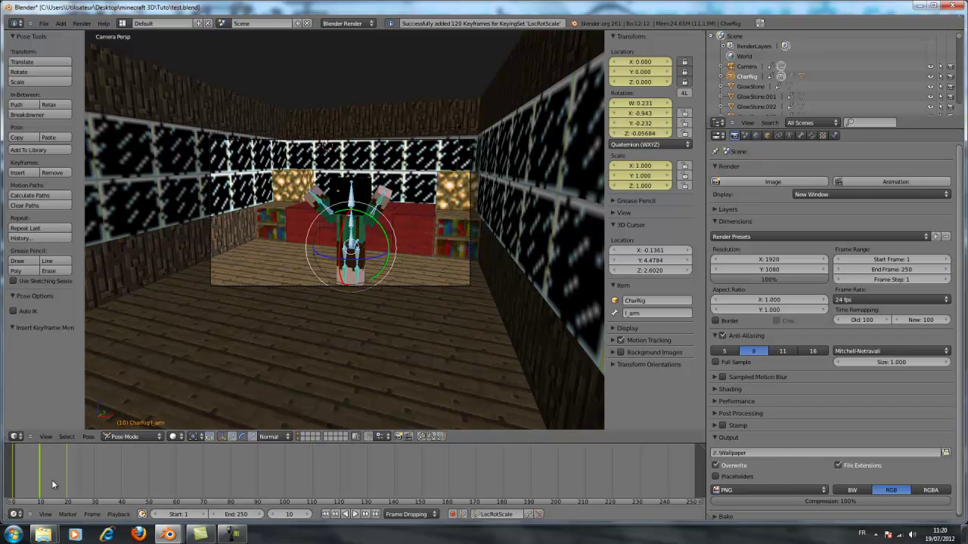
drag(55, 484, 4, 480)
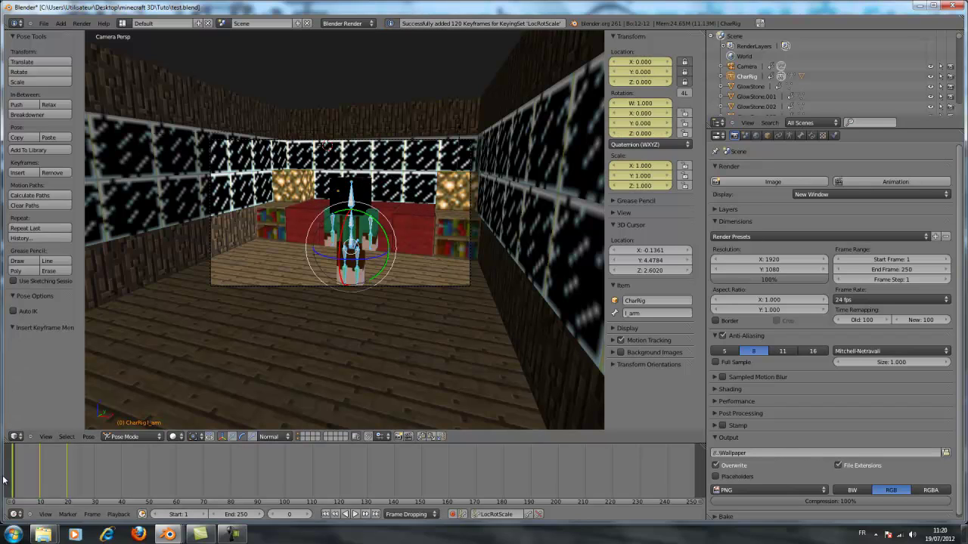
click(354, 515)
click(352, 515)
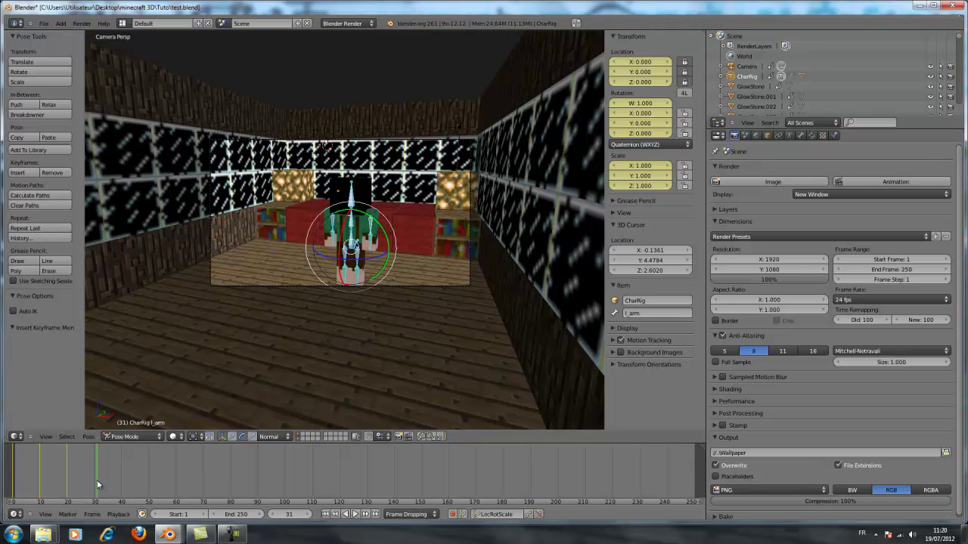
- Delete the bones' LocRotScale keyframes at frame 20 and replay the animation from the start
drag(96, 480, 65, 481)
key(alt+i)
drag(38, 488, 2, 483)
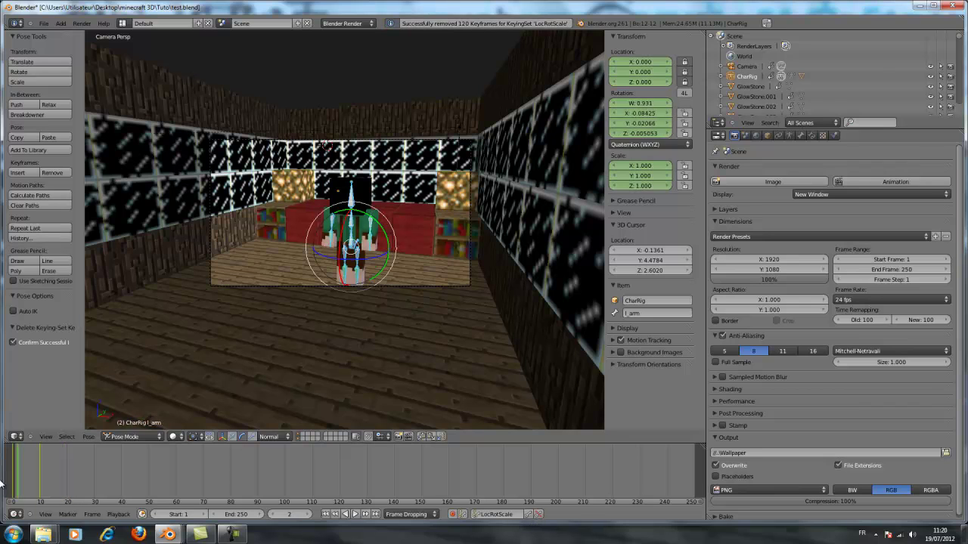
click(355, 514)
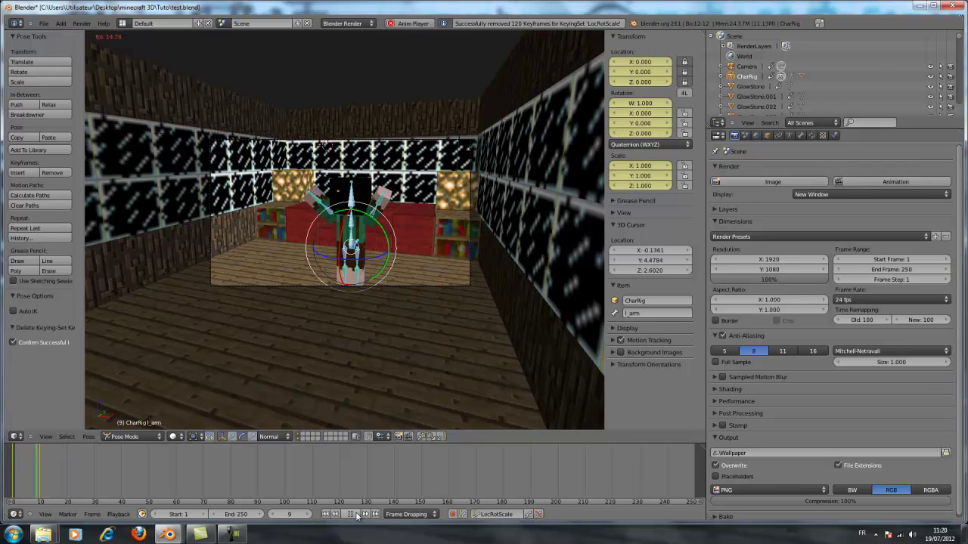
click(352, 515)
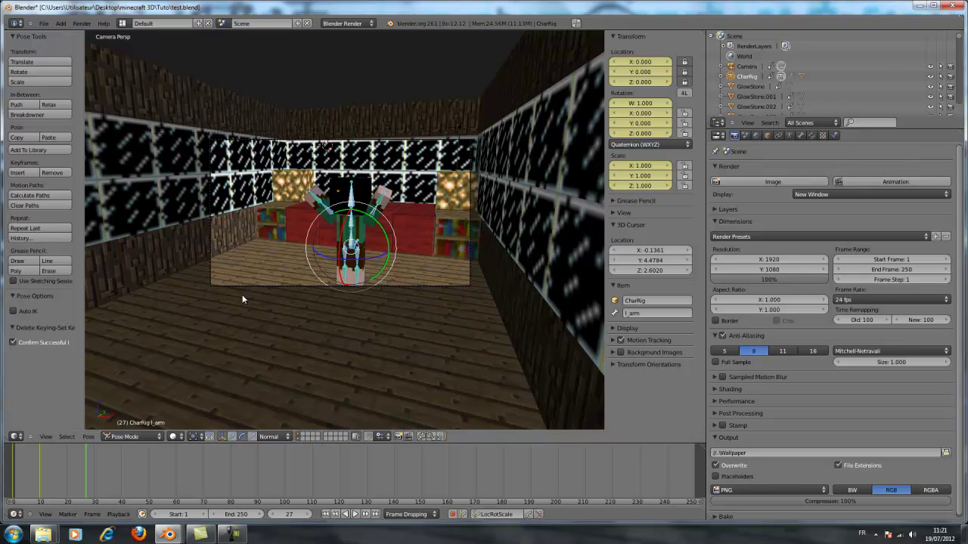
- Leave the camera view for the overhead view of the house and return CharRig to Object Mode
key(ctrl+shift+f)
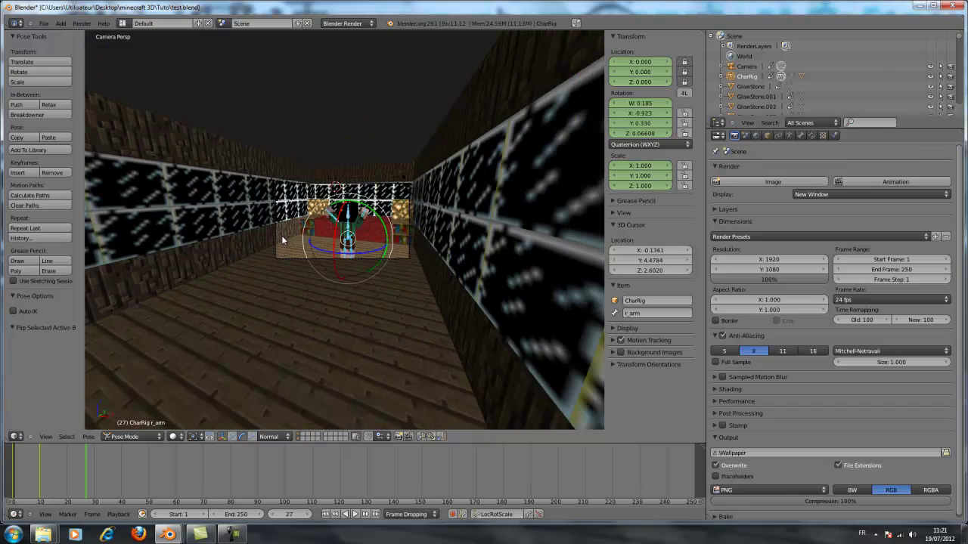
key(KP_0)
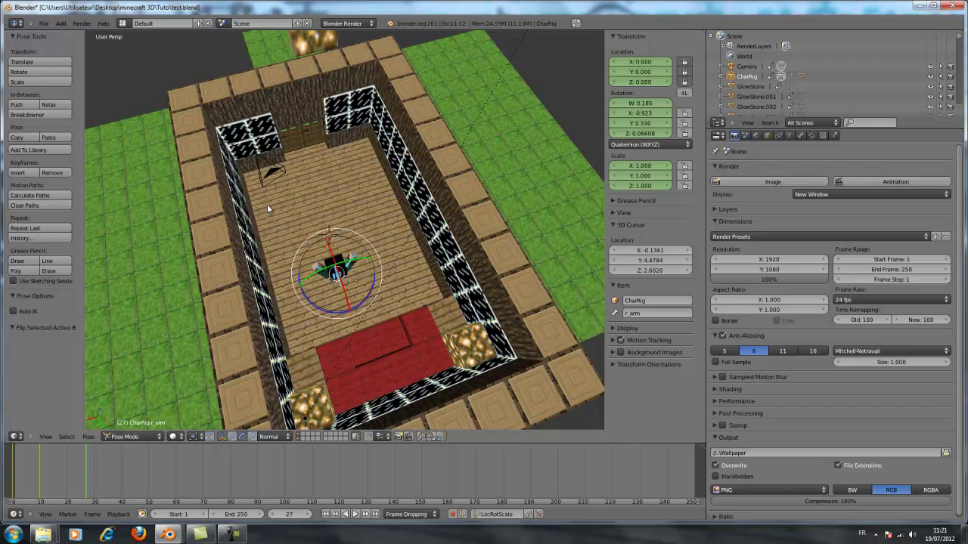
click(133, 437)
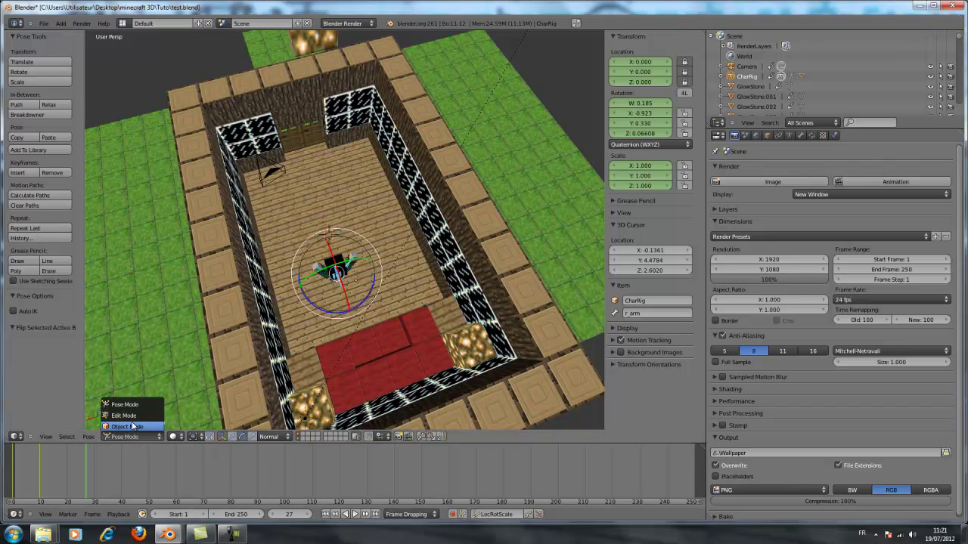
click(132, 427)
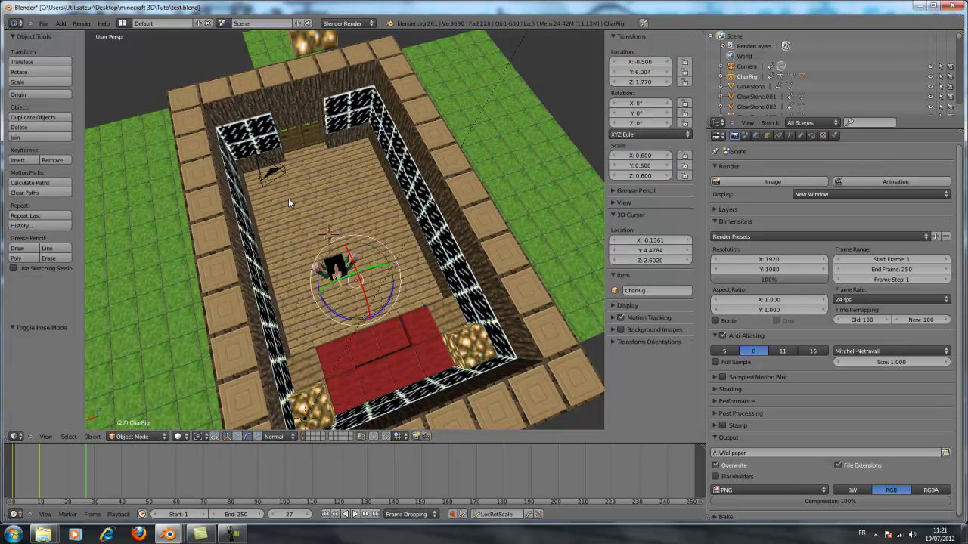
- Select the camera and try pulling it back from the character to about X 1.578, Y -0.063, Z 2.473 at frame 27
middle_drag(282, 203, 318, 220)
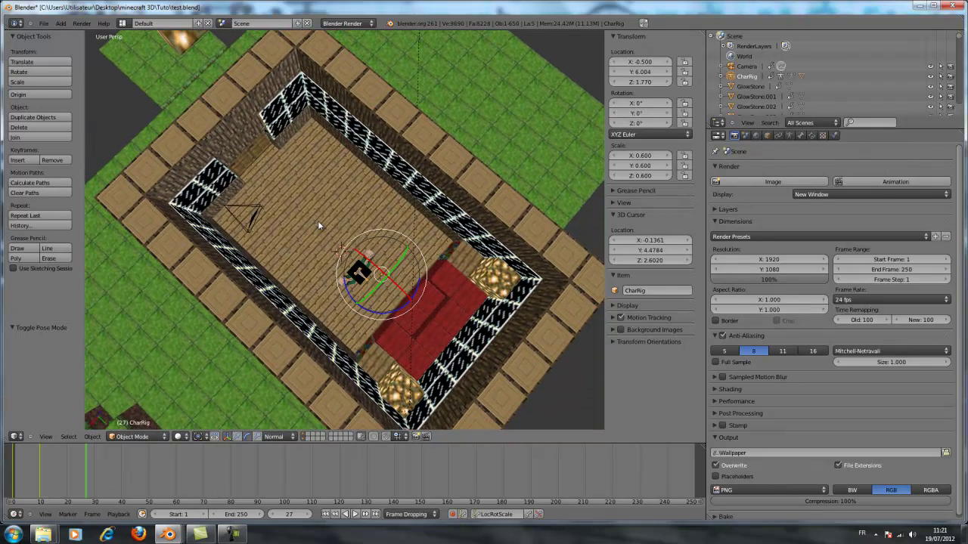
click(234, 535)
right_click(252, 221)
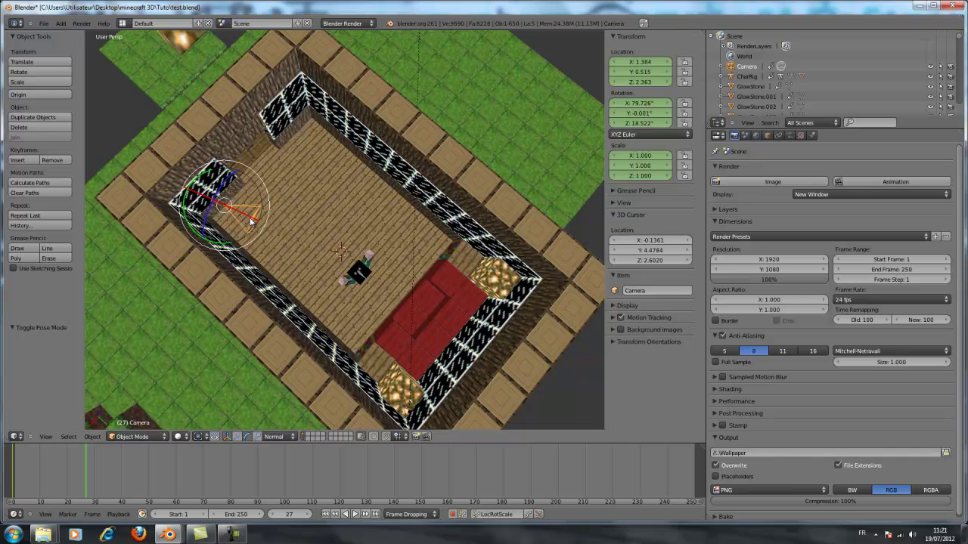
key(KP_0)
scroll(249, 217, down, 2)
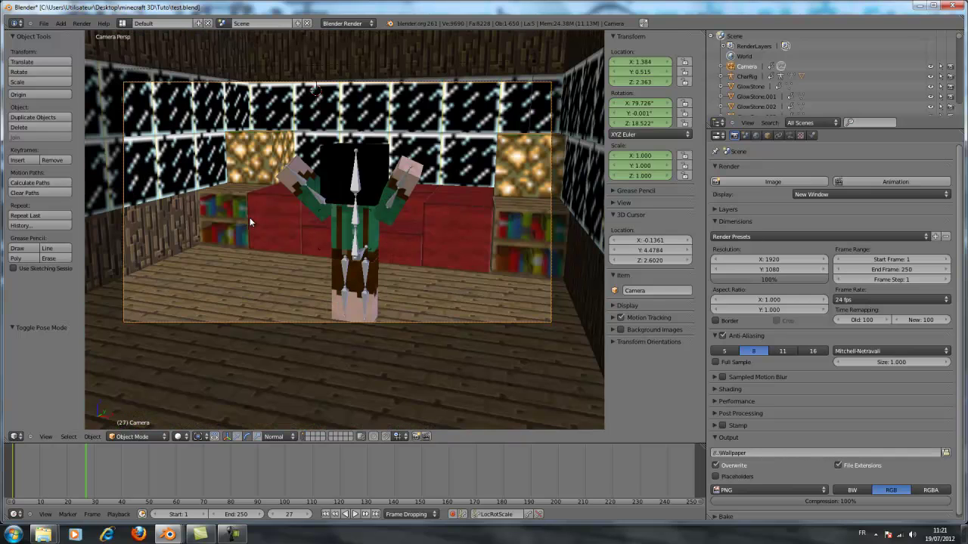
scroll(327, 245, down, 3)
scroll(327, 246, up, 4)
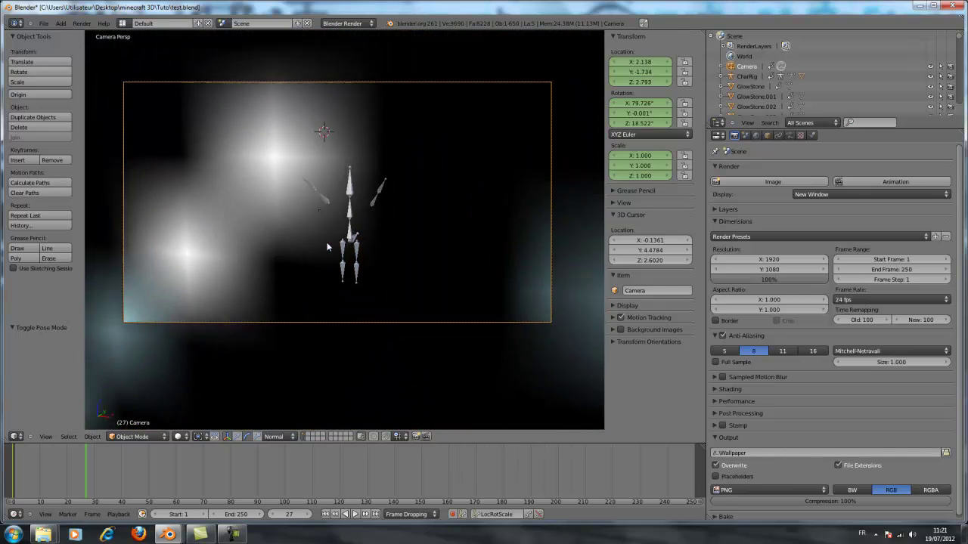
scroll(327, 247, up, 3)
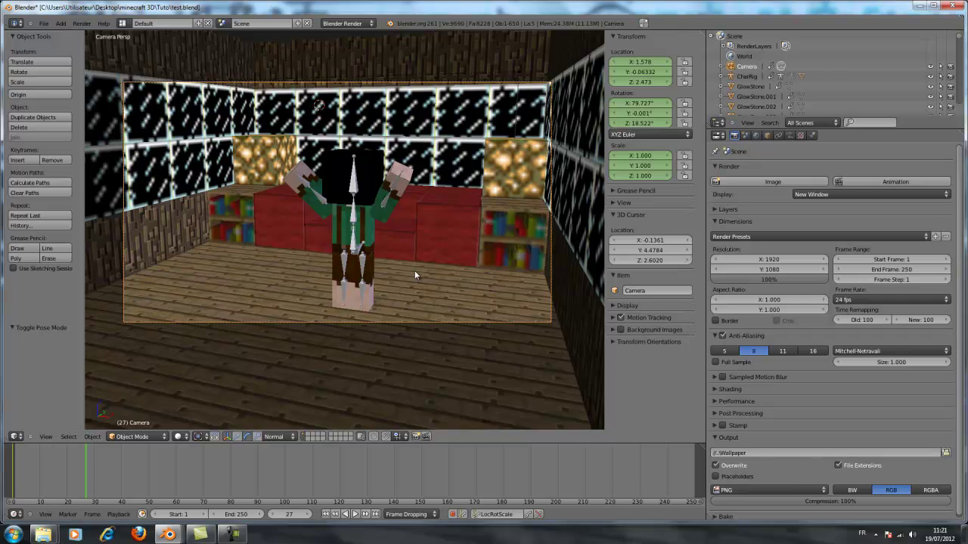
key(KP_0)
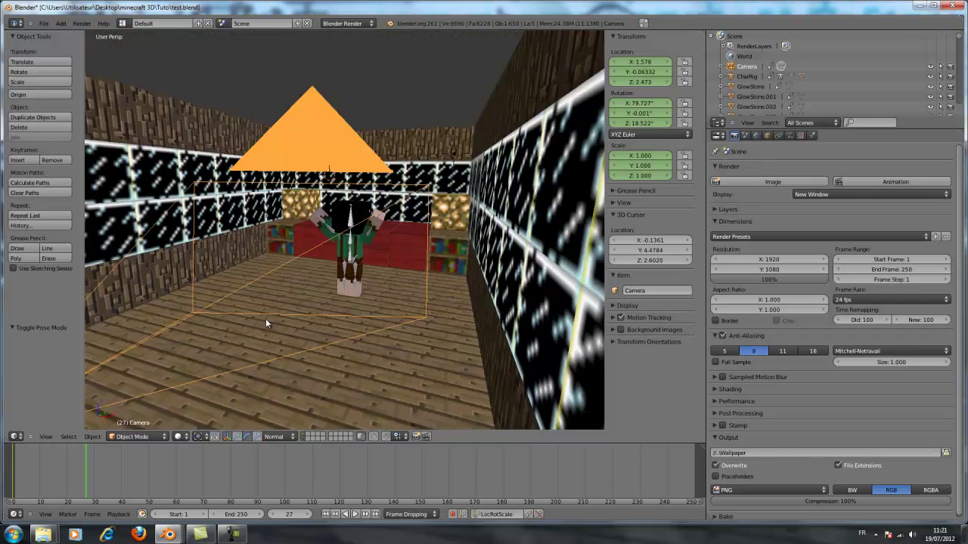
- Review the arm animation through the camera by scrubbing between frames 0 and 15
drag(85, 467, 11, 480)
click(26, 480)
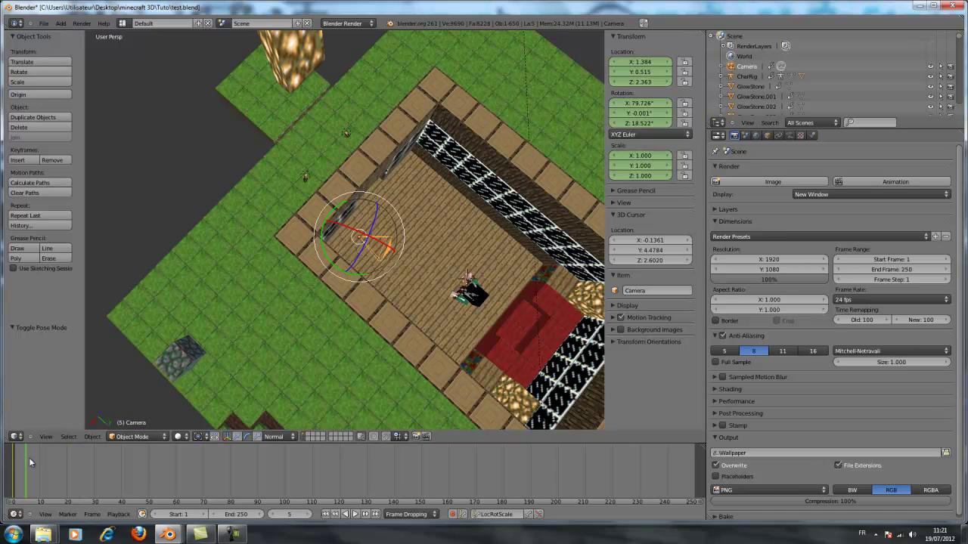
key(Right)
key(KP_0)
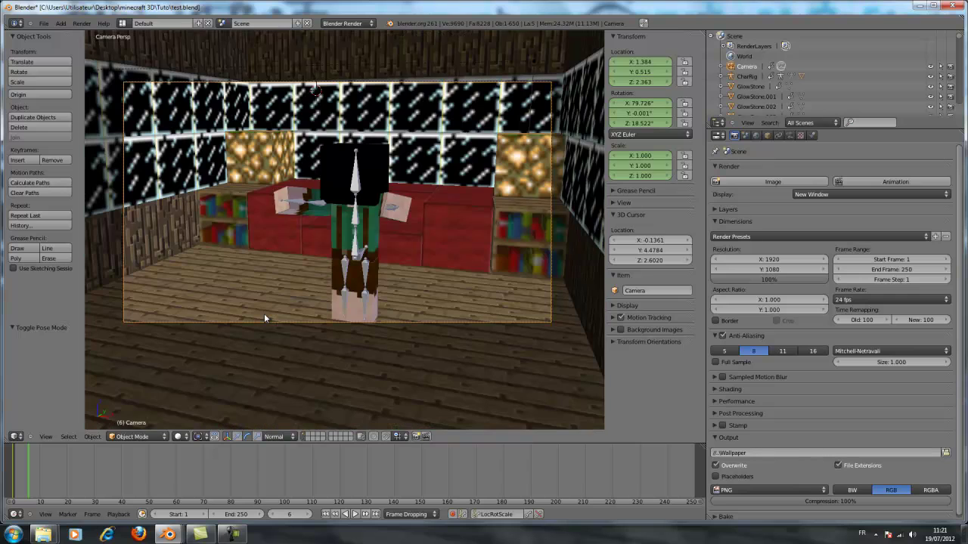
click(12, 487)
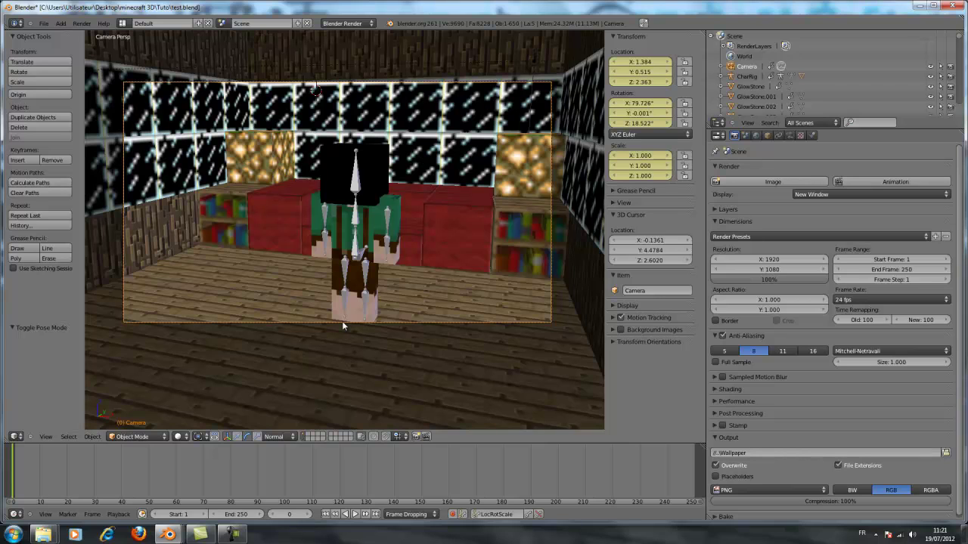
drag(15, 469, 53, 469)
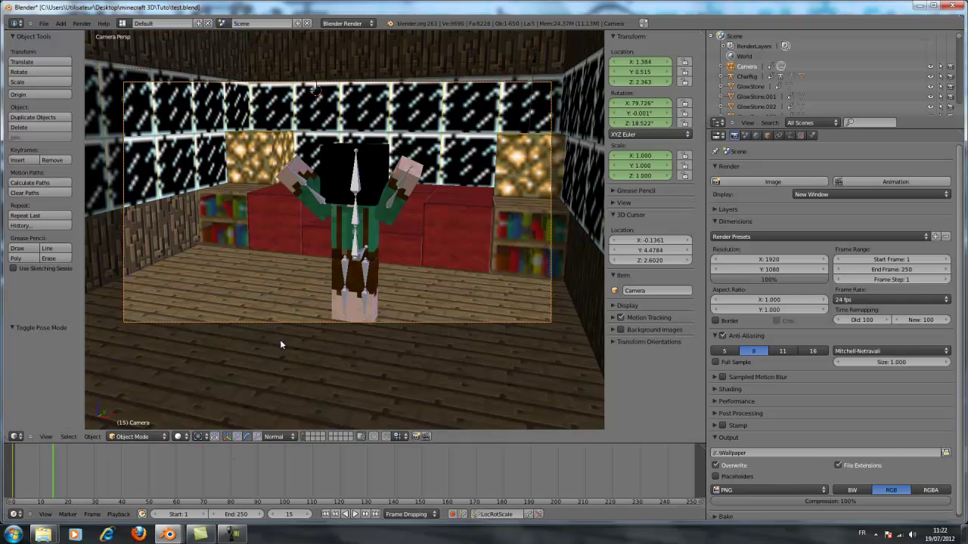
- Move CharRig to about X 1.872, Y 5.731 and rotate it to about -102.6° around Z, returning to the camera view
right_click(369, 251)
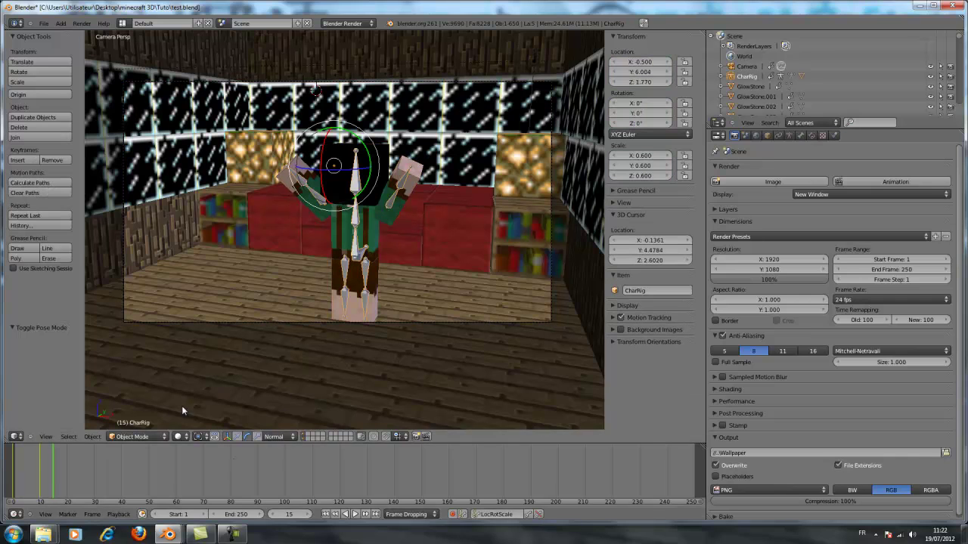
click(237, 436)
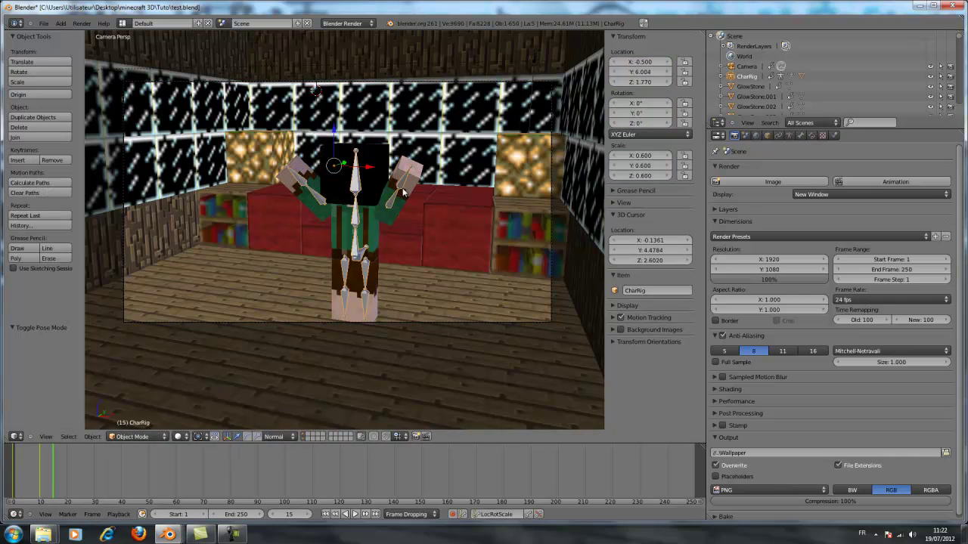
drag(335, 166, 369, 155)
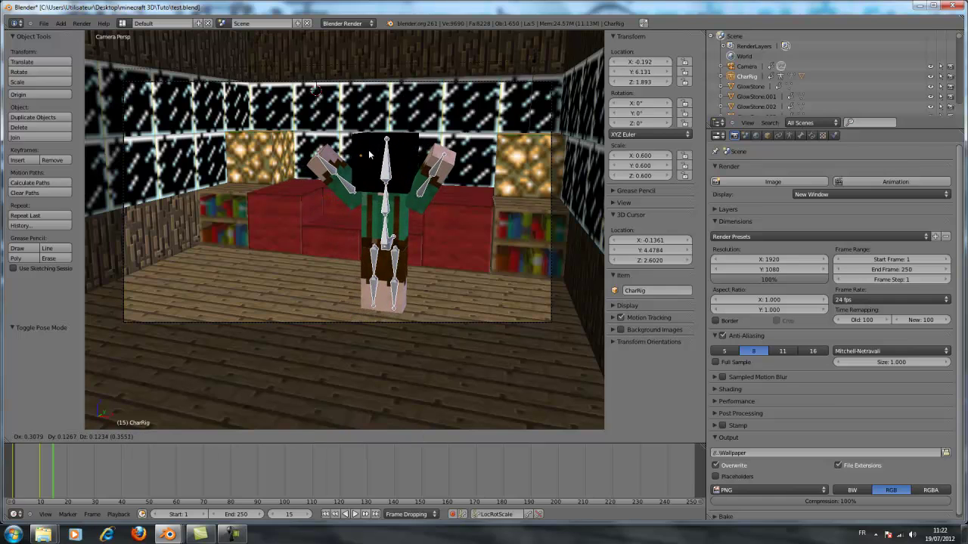
right_click(369, 155)
middle_drag(381, 171, 380, 171)
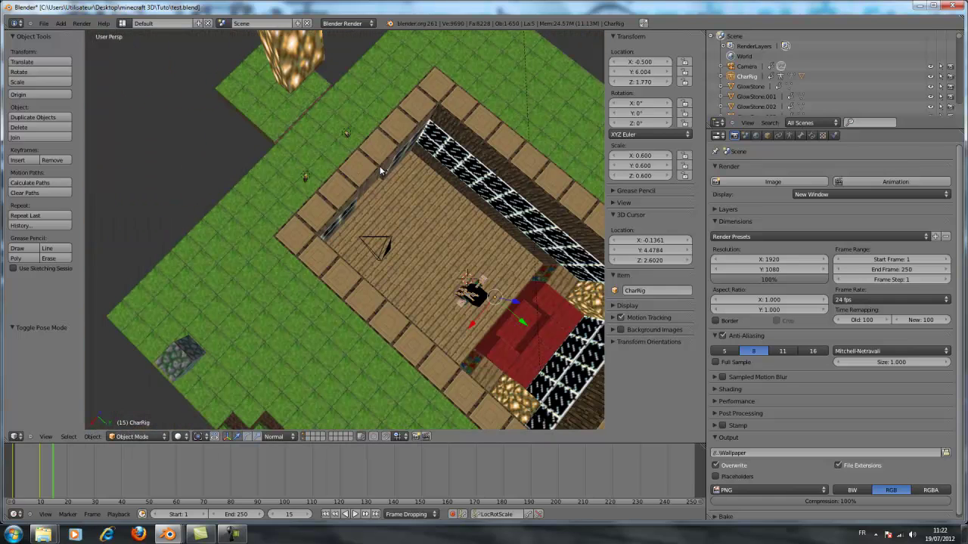
drag(478, 327, 437, 368)
click(247, 436)
click(238, 436)
key(KP_0)
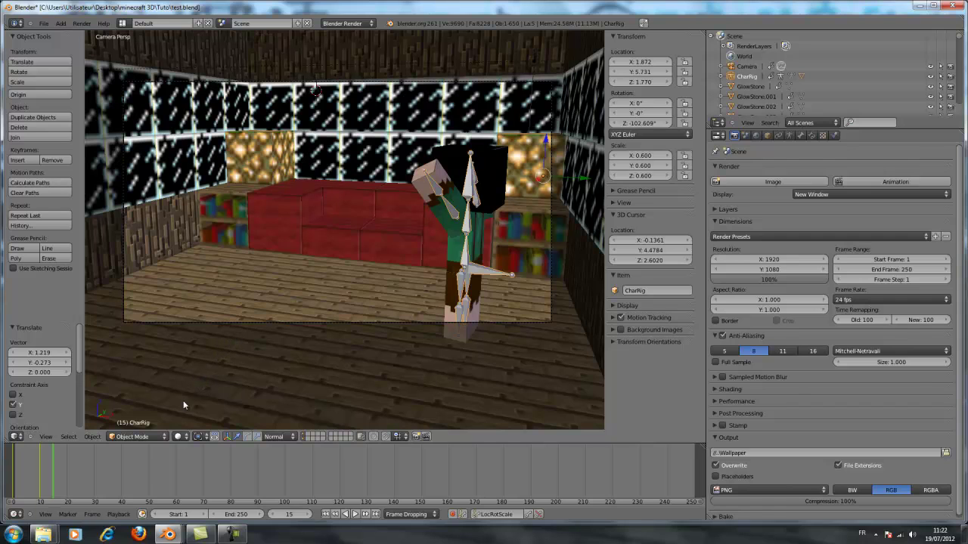
- Switch CharRig to Pose Mode and key the selected bones with LocRotScale at frames 15 and 20
click(145, 436)
click(140, 405)
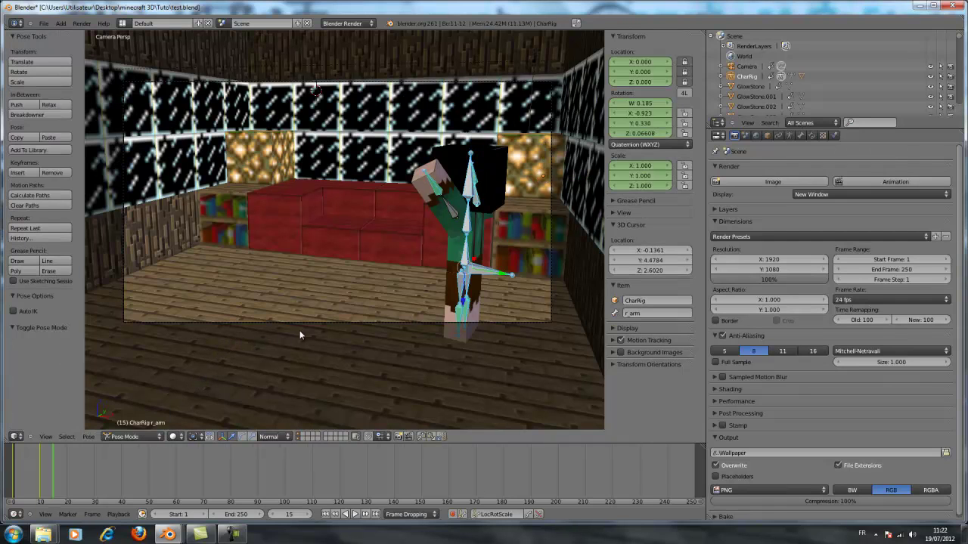
key(i)
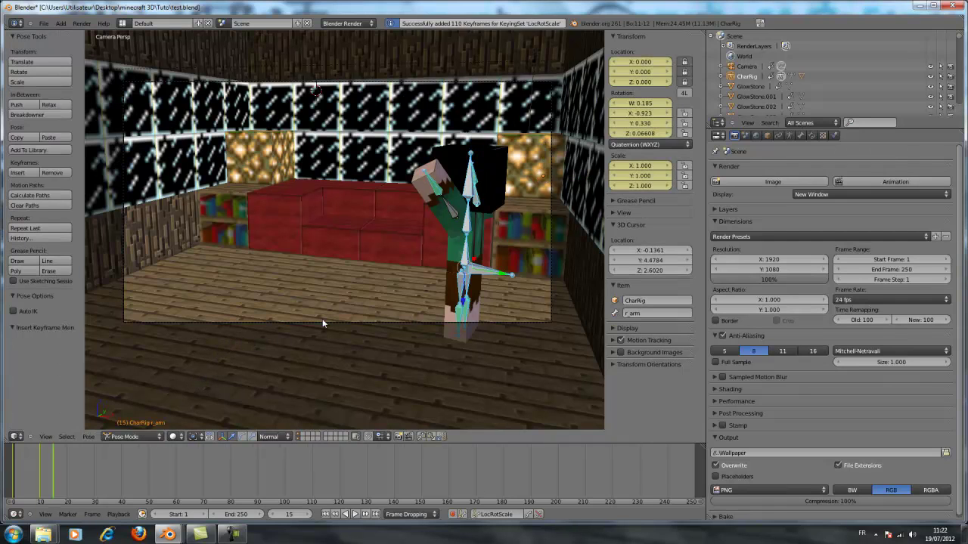
click(57, 481)
key(alt+a)
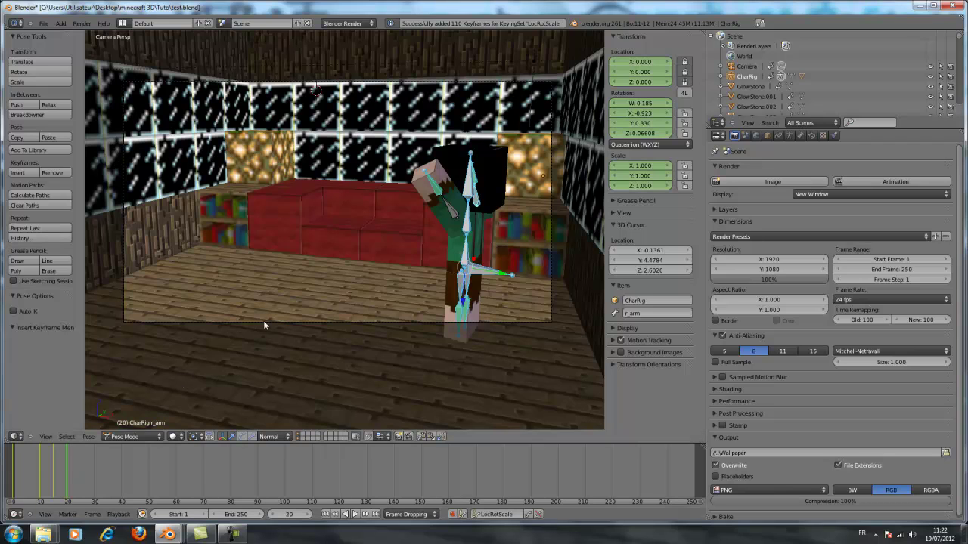
key(Escape)
- At frame 30, slide the selected bones along their local Y axis toward the room's middle and key them with LocRotScale
drag(67, 482, 95, 481)
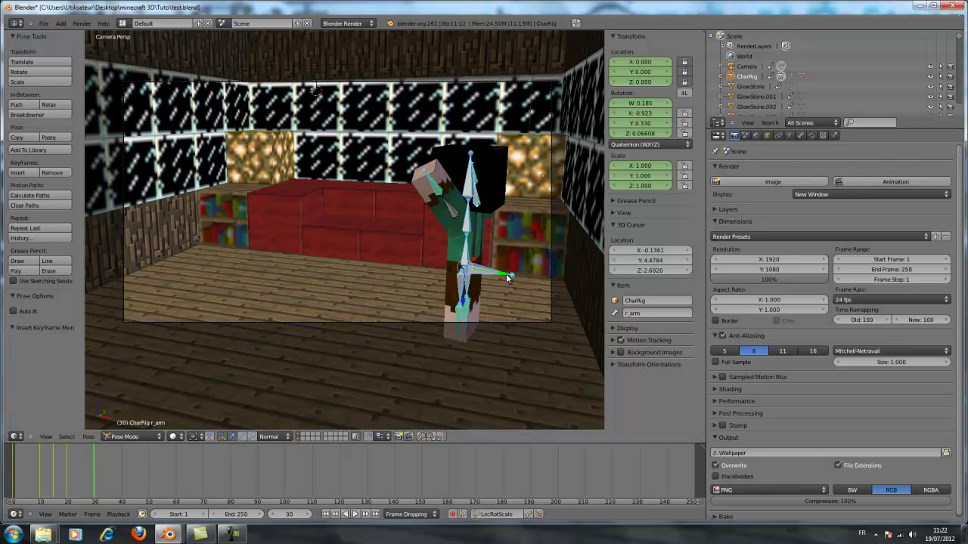
key(g)
key(y)
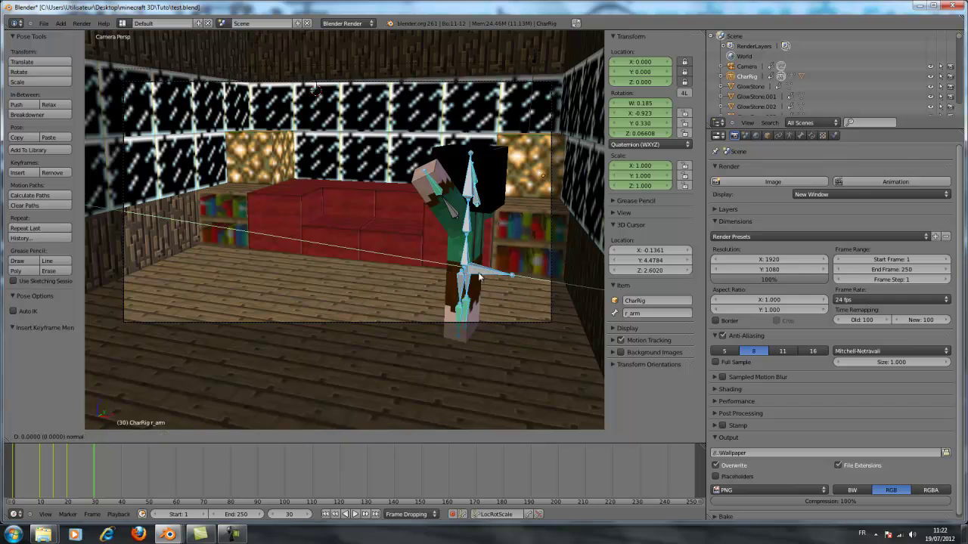
click(475, 276)
key(i)
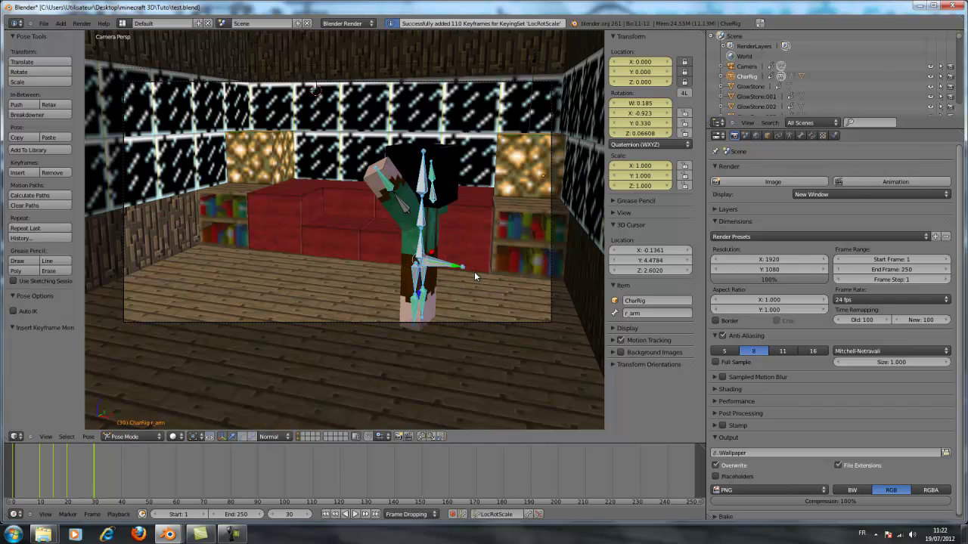
- Pose a stride at frame 25: rotate l_leg about -20.8° around X, swing the other leg oppositely and rotate l_arm about -137.7° around Z
drag(90, 481, 83, 484)
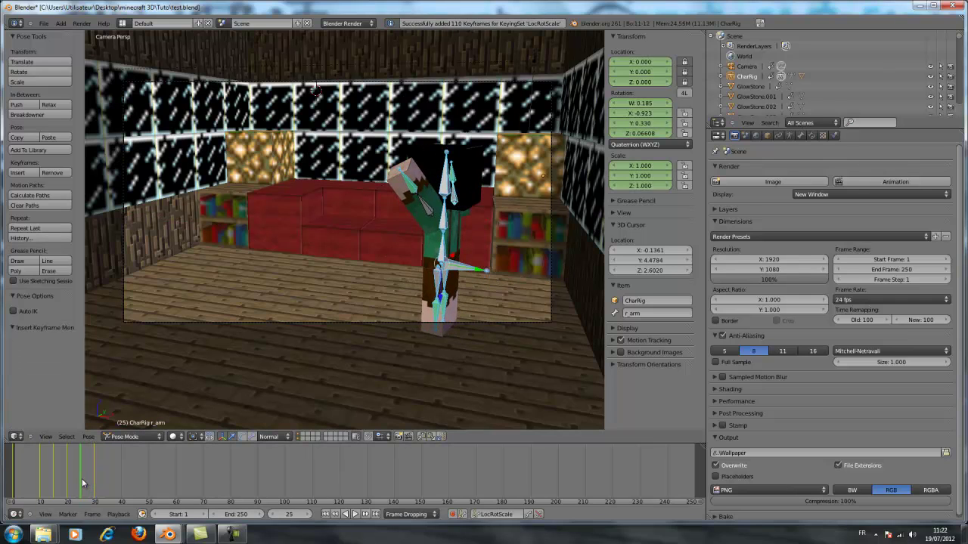
right_click(406, 310)
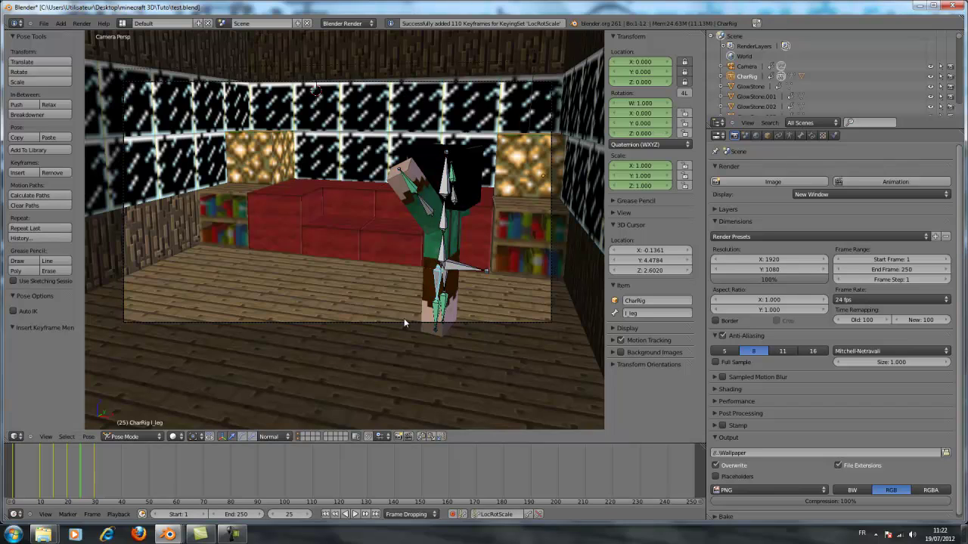
click(231, 437)
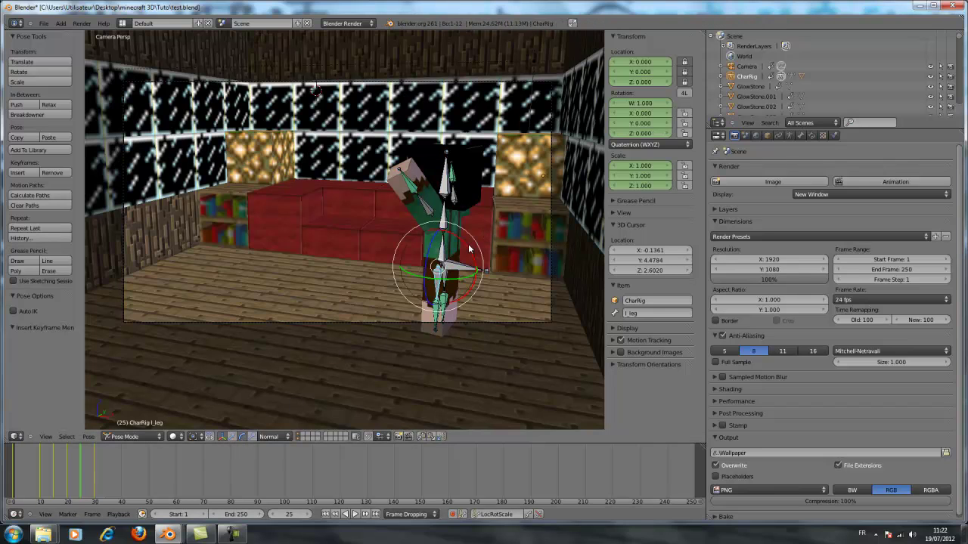
drag(471, 250, 444, 280)
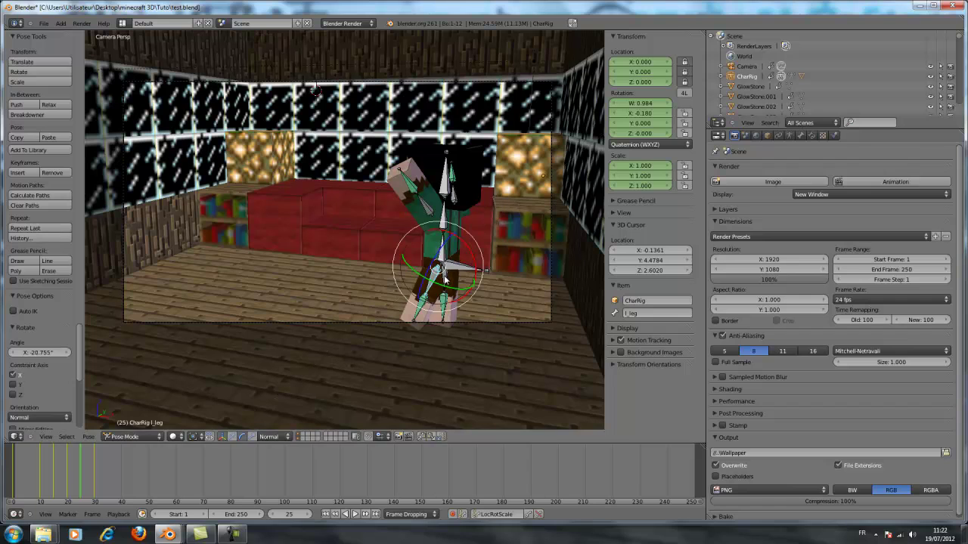
right_click(444, 280)
drag(486, 254, 438, 241)
right_click(427, 212)
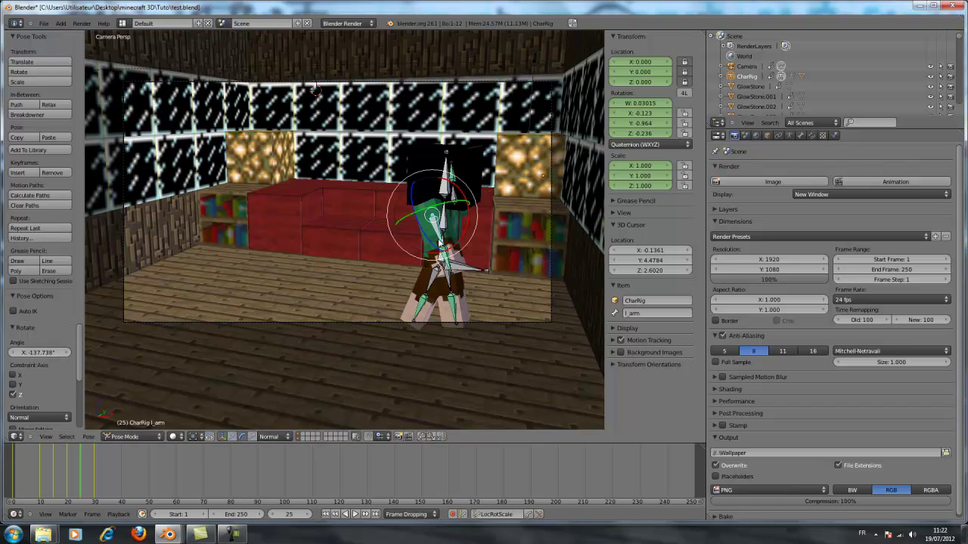
- Key all bones with LocRotScale at frame 25 and play the walk from frame 20
key(a)
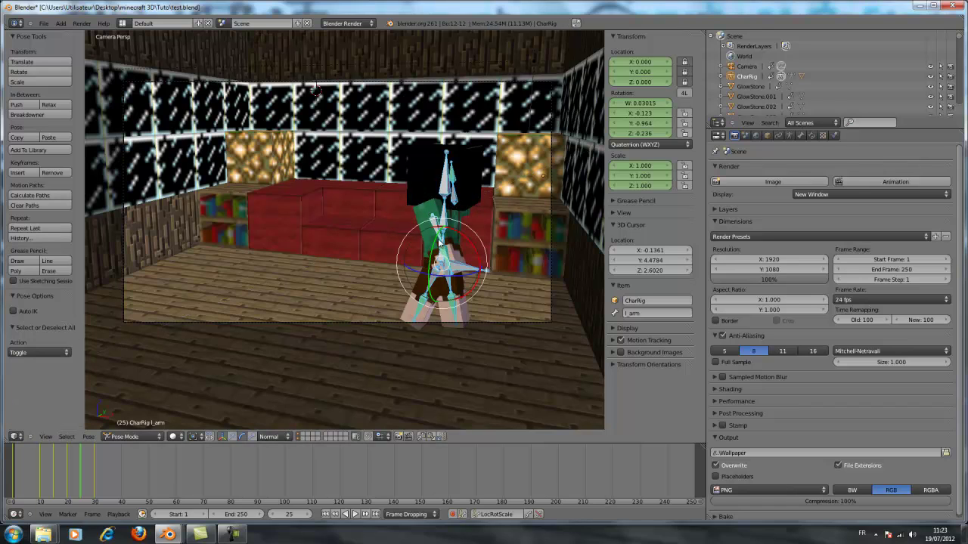
key(i)
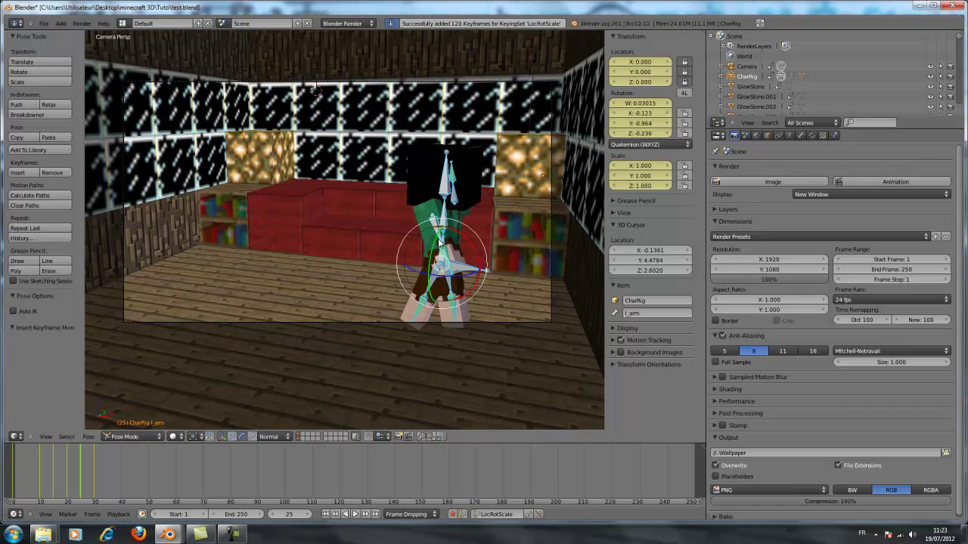
click(66, 477)
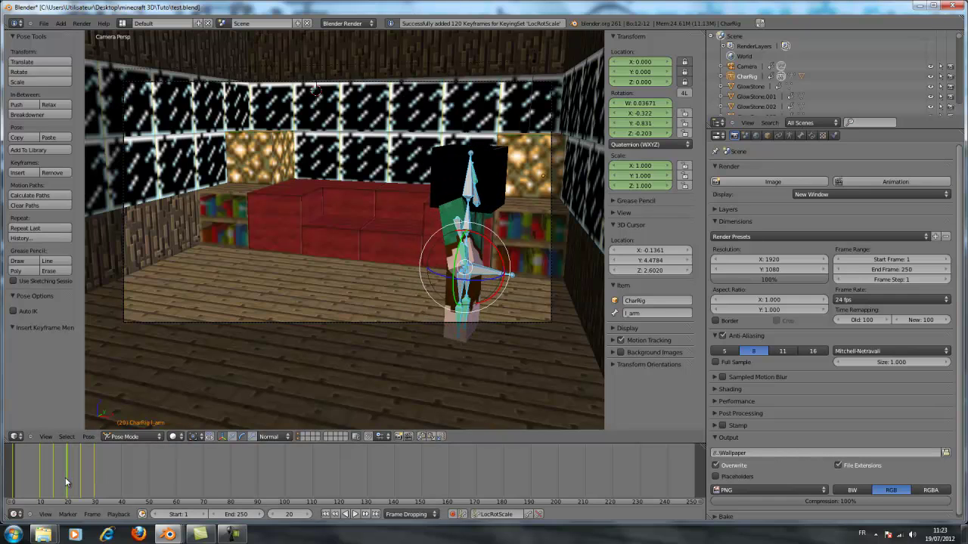
click(355, 514)
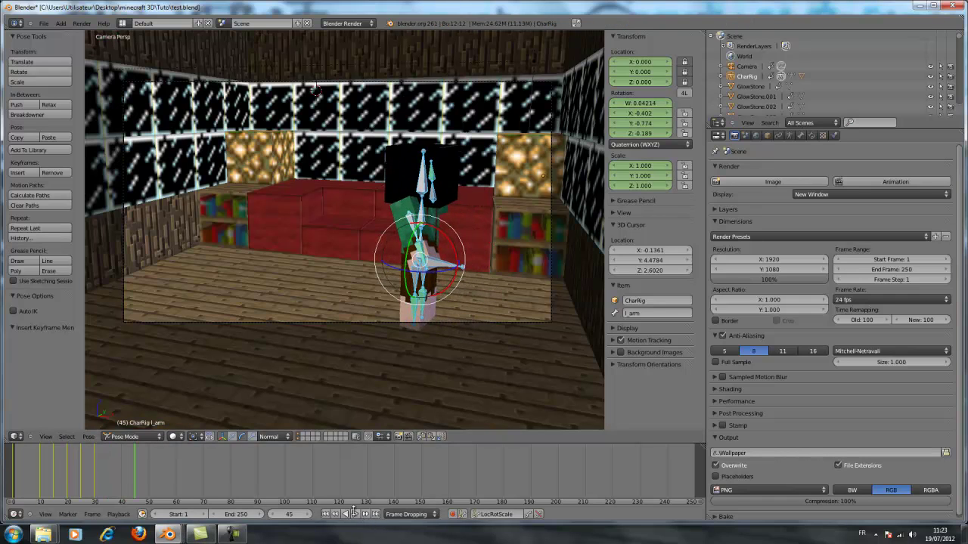
- At frame 40, move transform_handle -0.5 along its local Y axis and key all bones with LocRotScale
click(132, 473)
right_click(457, 266)
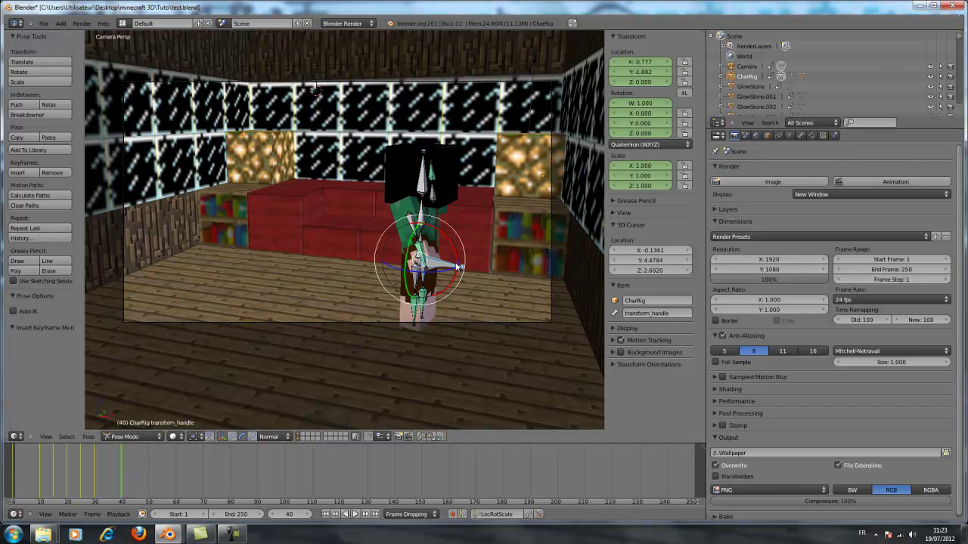
click(233, 436)
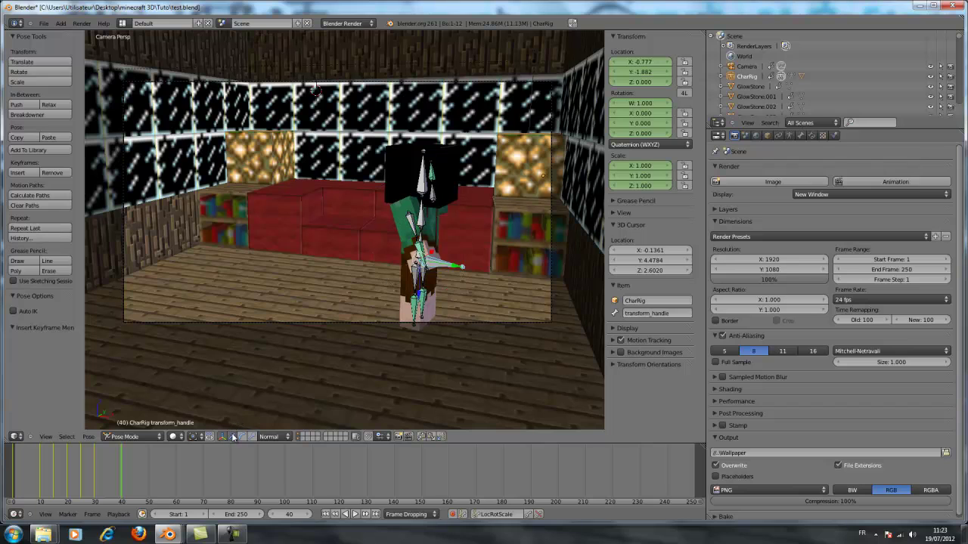
key(g)
key(y)
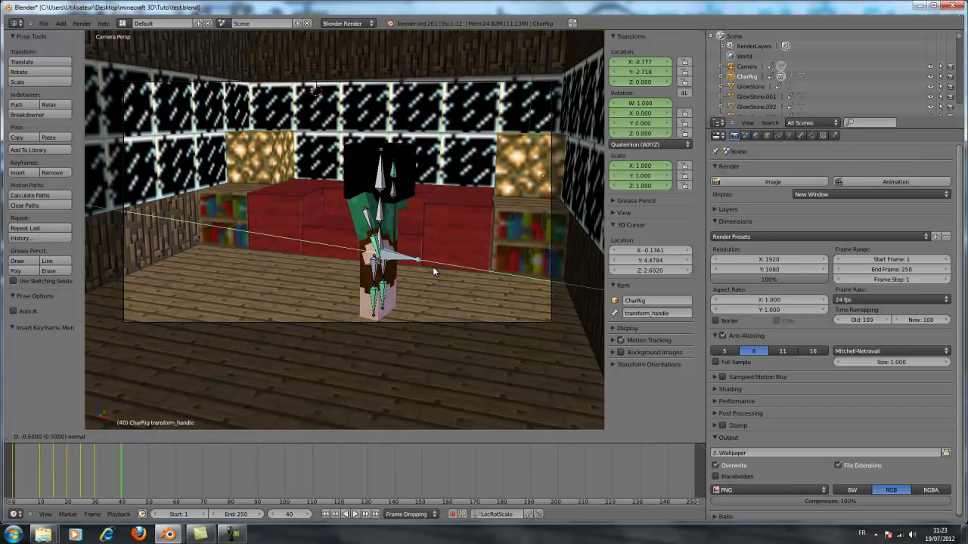
click(432, 266)
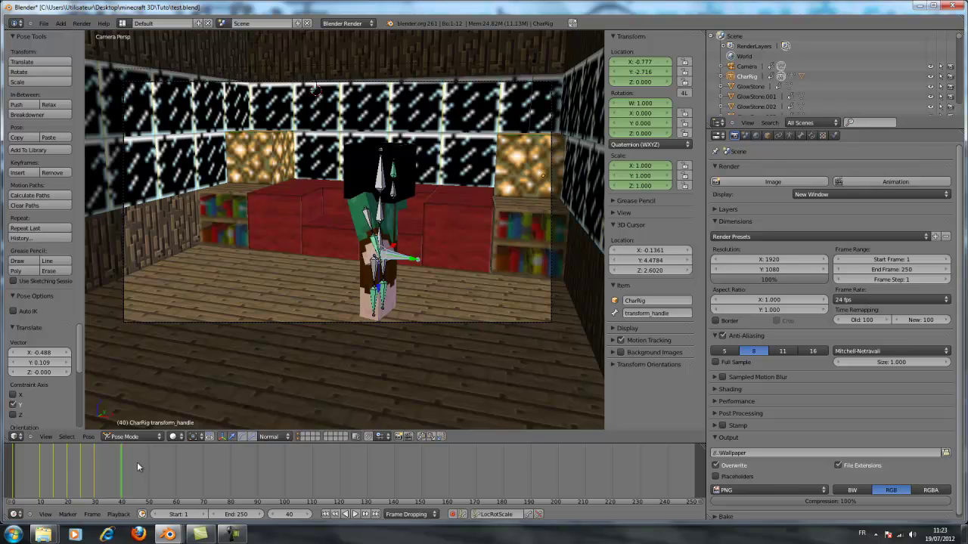
key(a)
key(a)
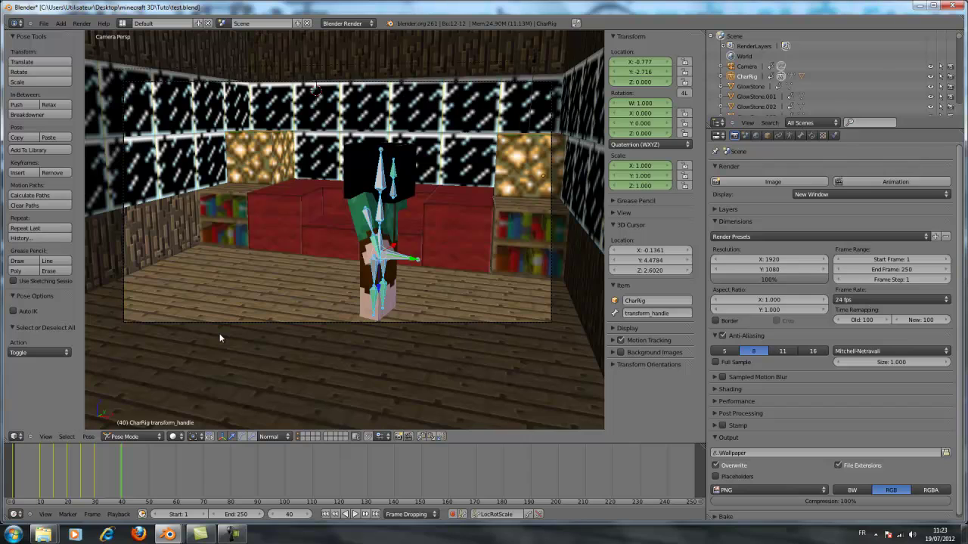
key(i)
- At frame 35, pose a stride by swinging r_leg and l_leg in opposite directions and key all bones with LocRotScale
click(109, 473)
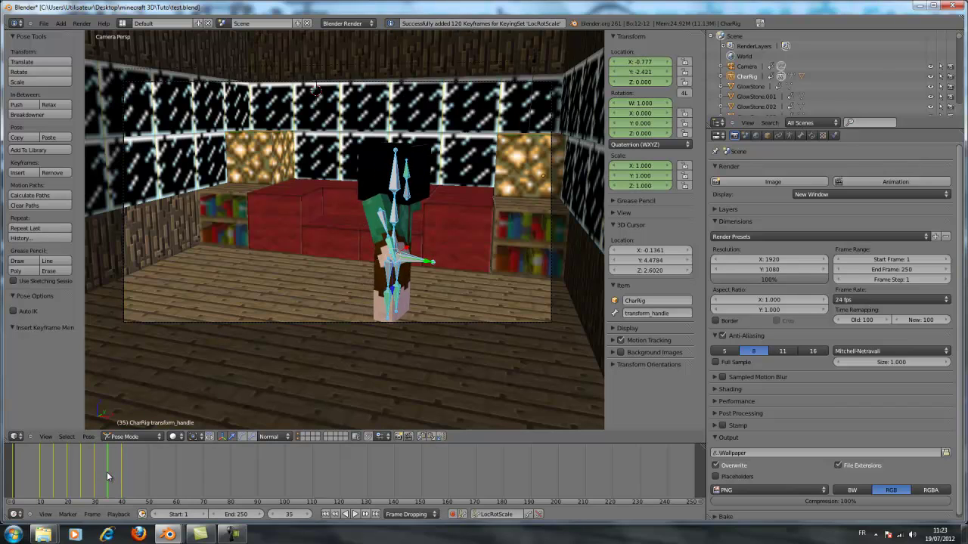
right_click(382, 300)
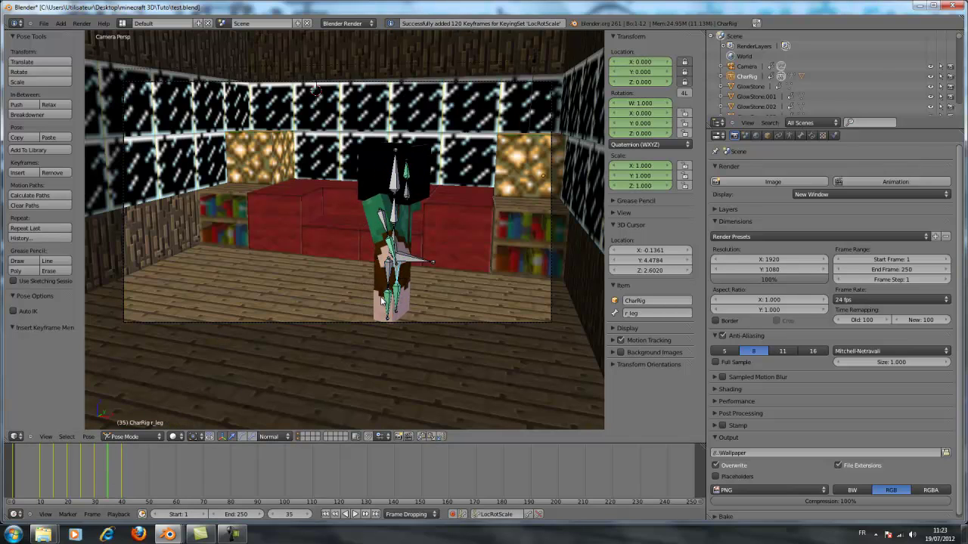
click(241, 438)
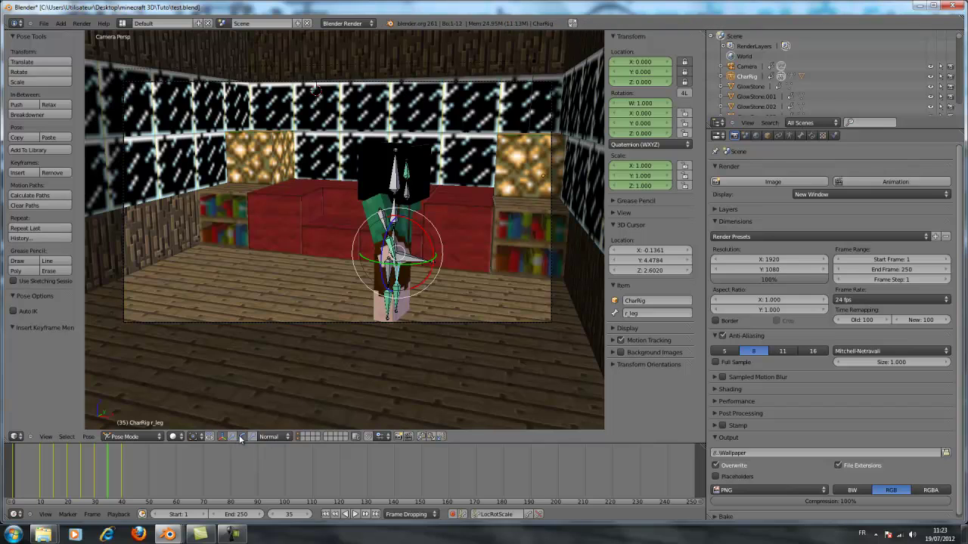
mouse_move(426, 238)
mouse_down()
mouse_move(401, 273)
mouse_move(417, 241)
mouse_up()
right_click(387, 281)
key(a)
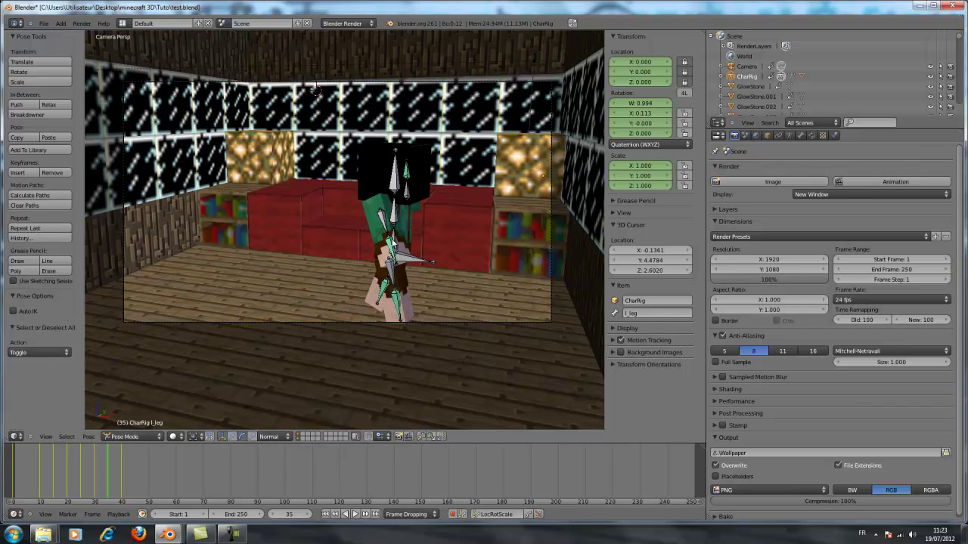
key(a)
key(i)
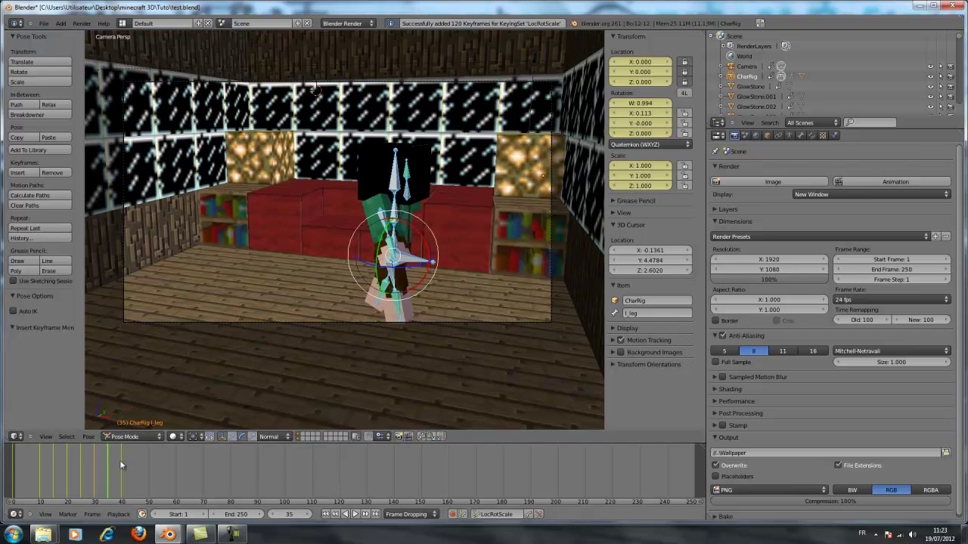
- Play the extended walk from frame 20 and stop it past the last keyframe
click(60, 478)
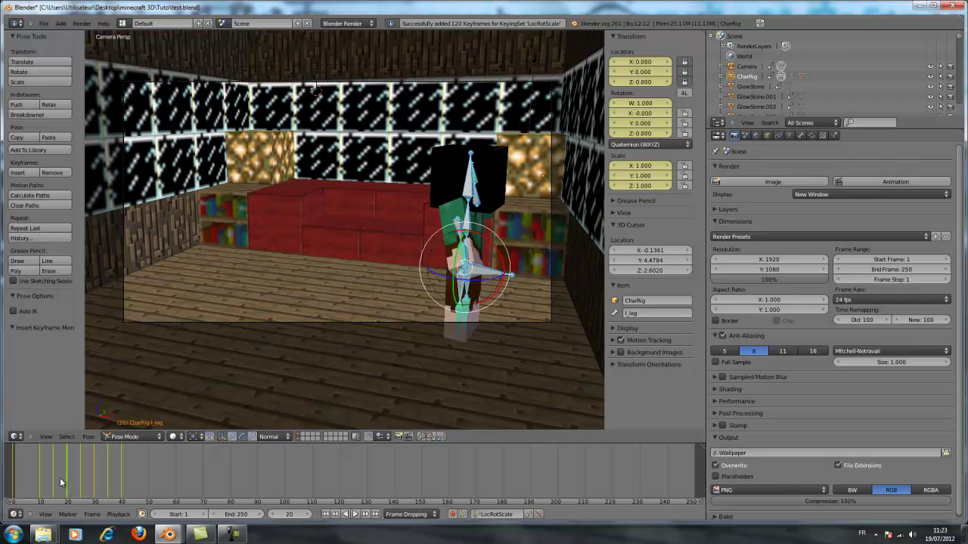
click(354, 514)
click(351, 514)
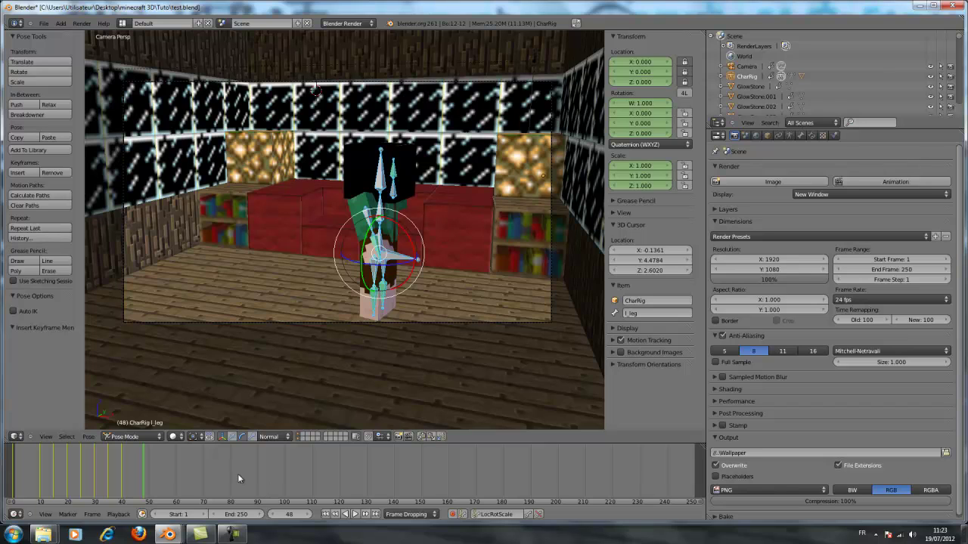
- Test-render the current frame 48 and close the render window
key(F12)
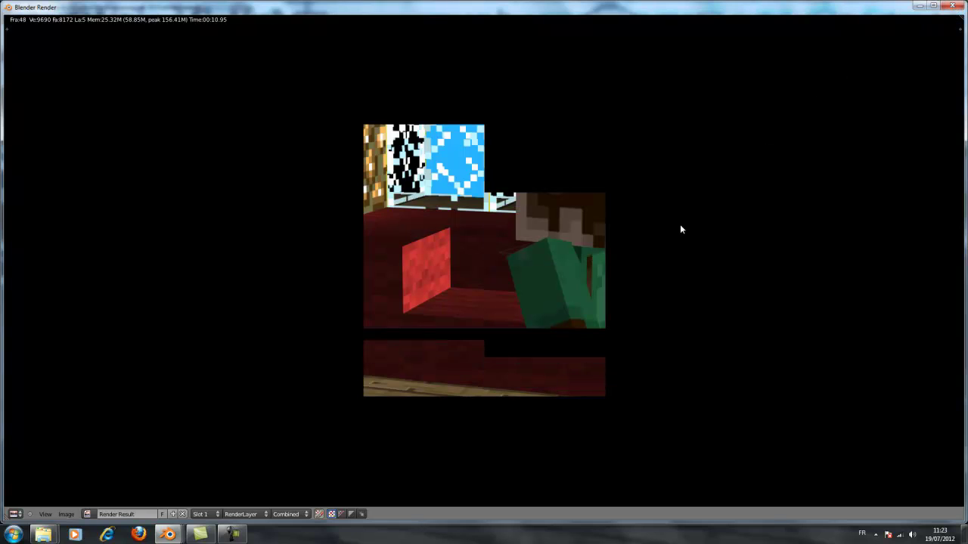
mouse_move(168, 534)
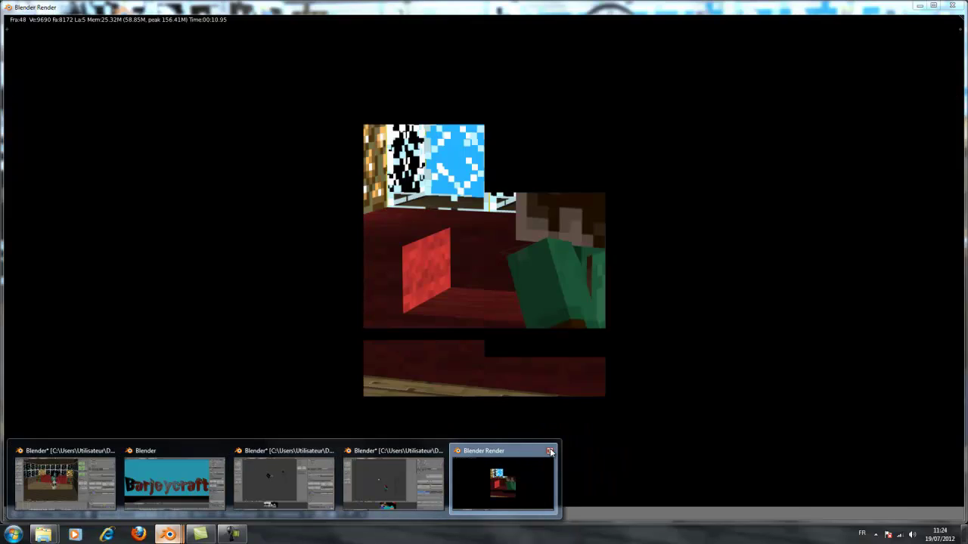
click(549, 452)
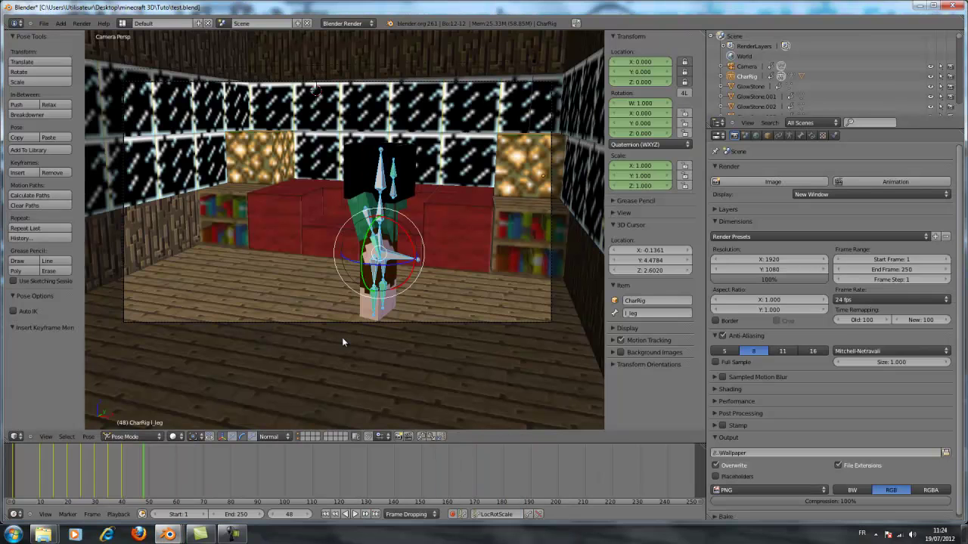
- Review the rig's motion on the timeline, starting from frame 0
right_click(369, 266)
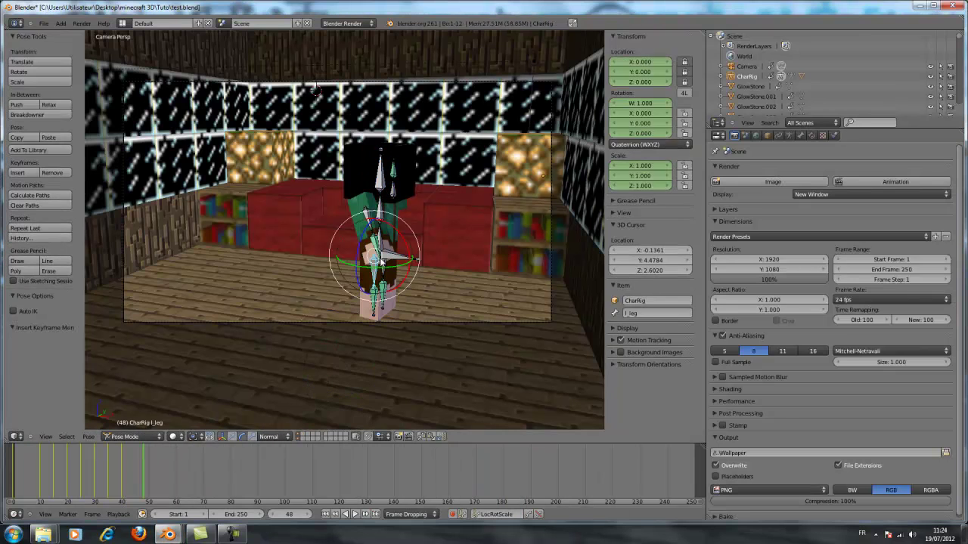
drag(141, 482, 12, 490)
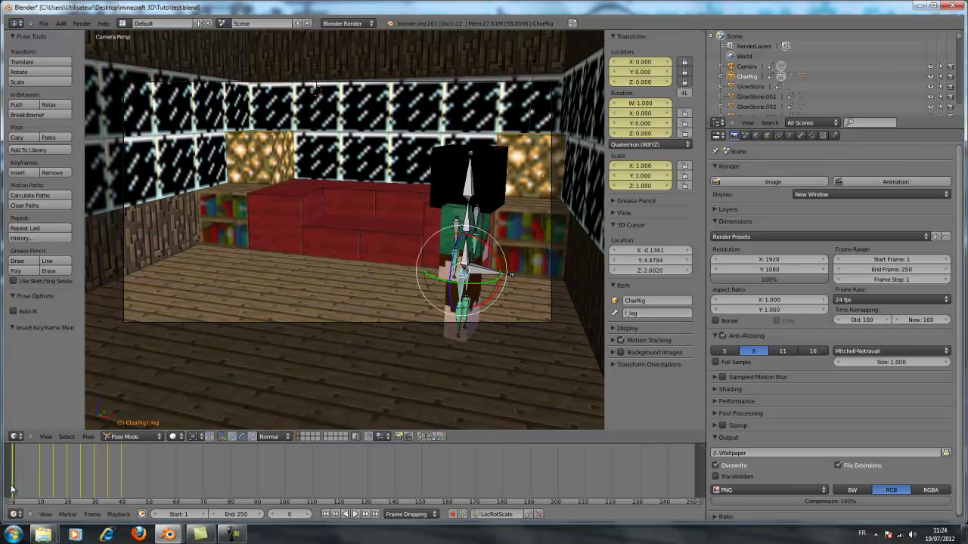
key(alt+a)
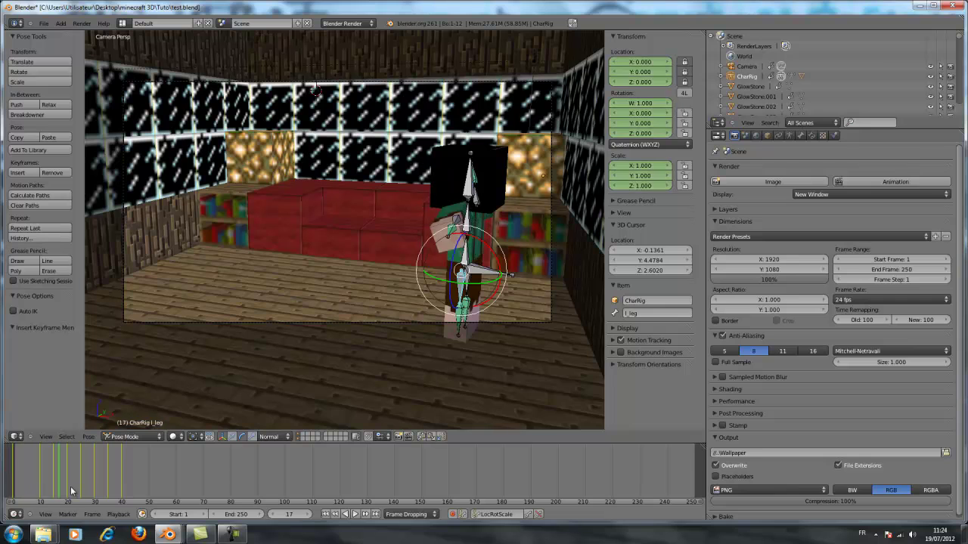
key(Right)
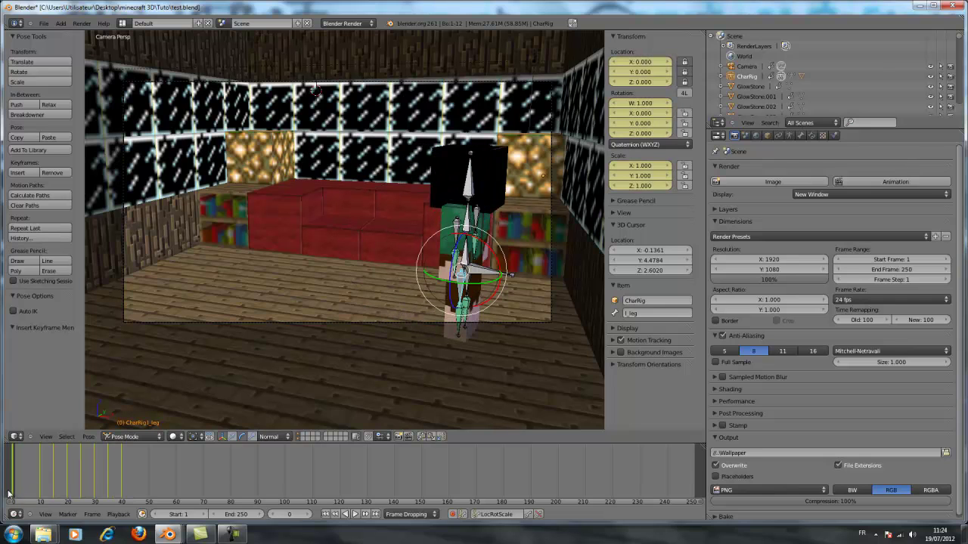
key(Left)
key(Left)
click(13, 493)
- Limit the scene's frame range to the walk, with end frame 40 and start frame 20
click(122, 492)
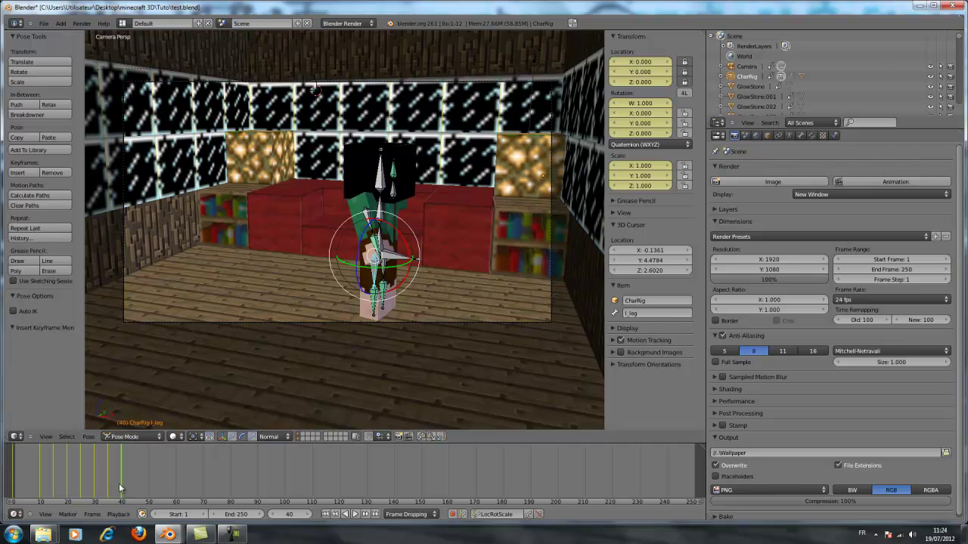
click(235, 514)
text(40)
key(Return)
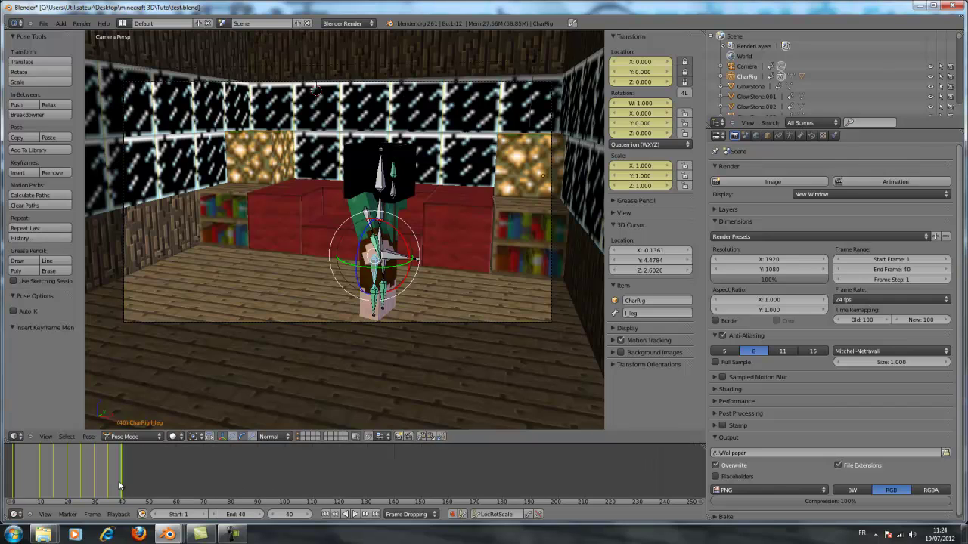
drag(105, 493, 67, 493)
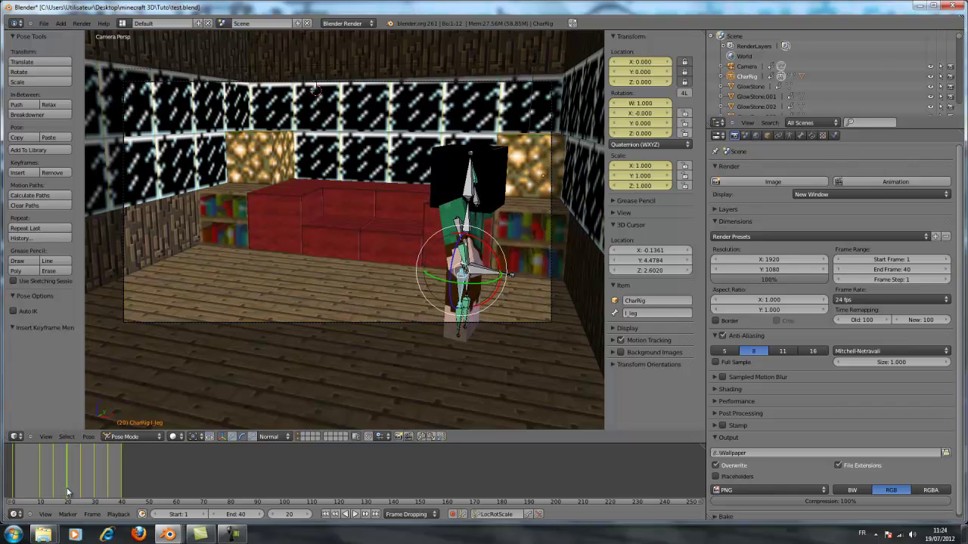
click(189, 515)
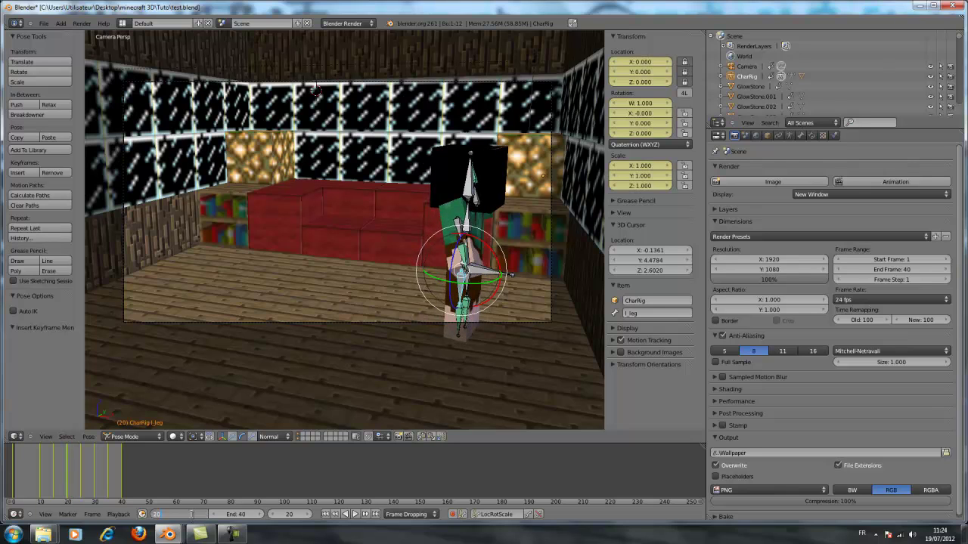
text(20)
key(Return)
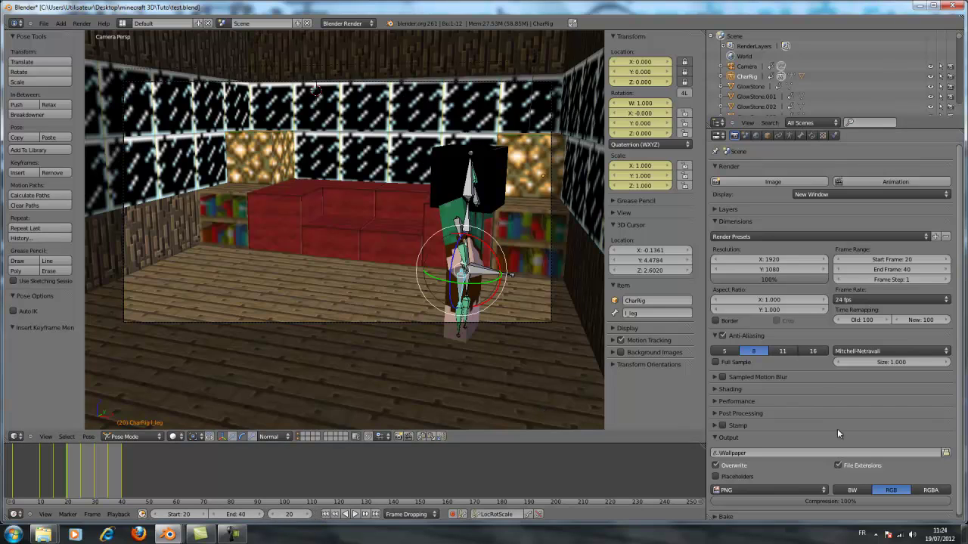
- Set the render output to AVI JPEG, named tutos in the animation 3d folder, and start rendering the animation
click(805, 490)
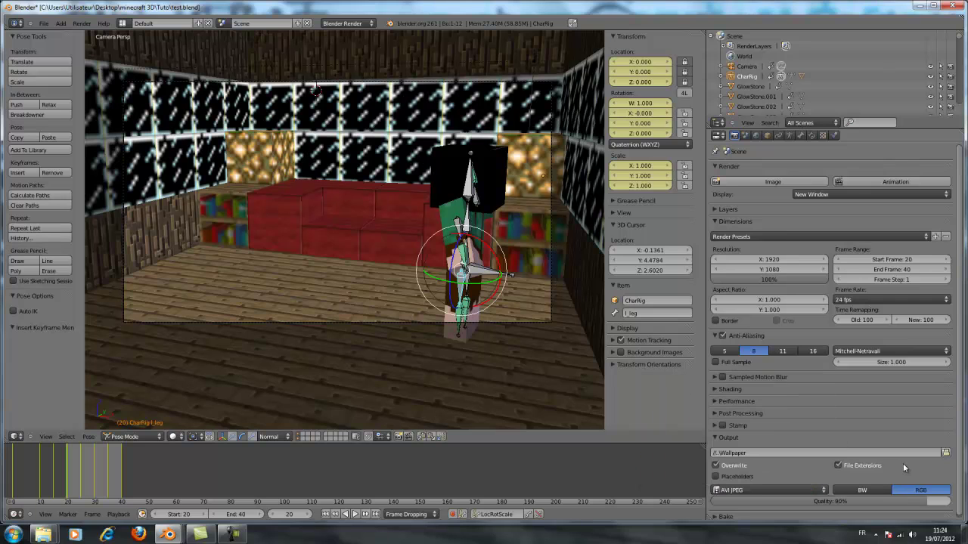
click(945, 452)
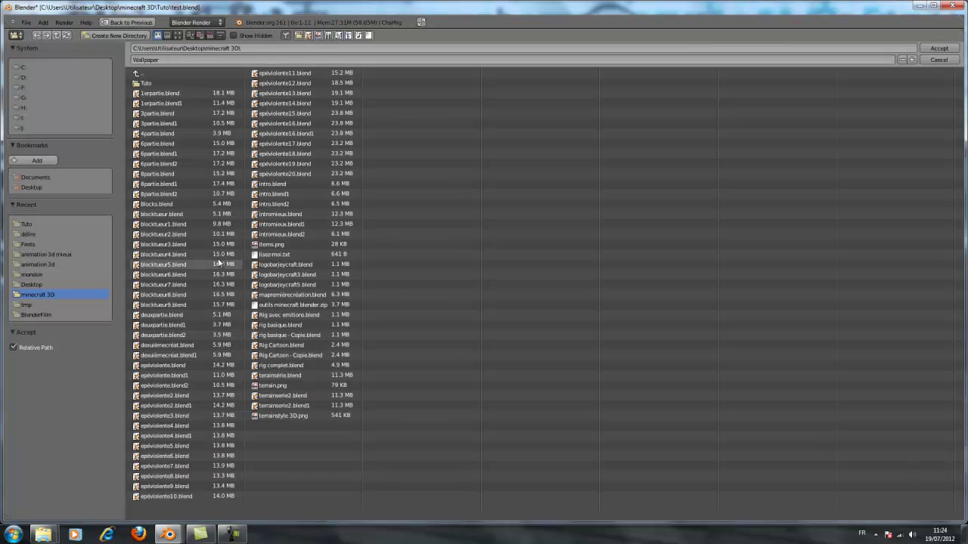
click(44, 264)
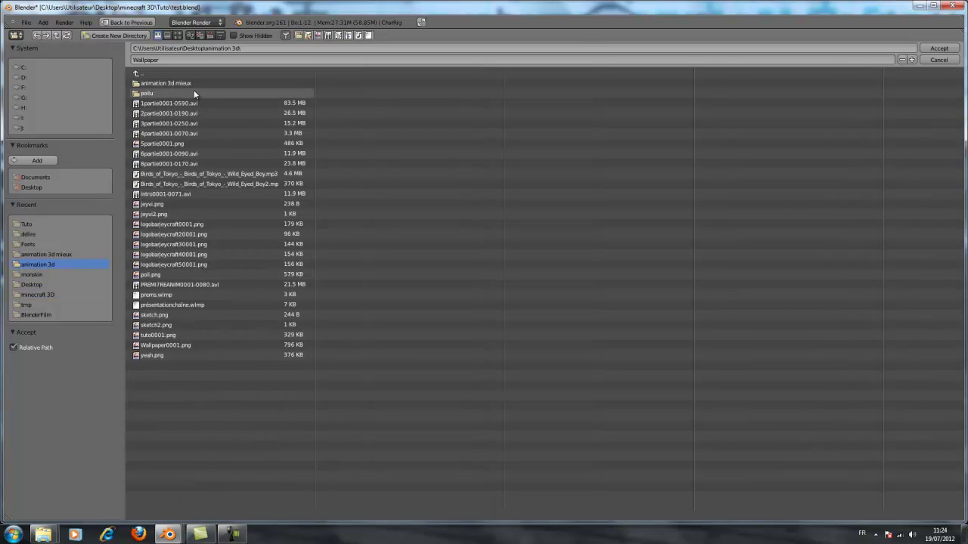
click(170, 59)
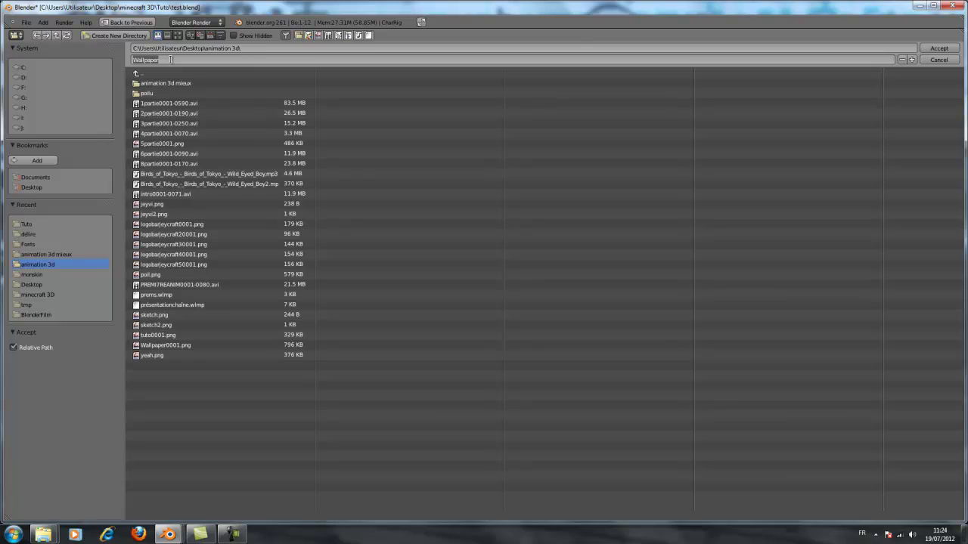
text(tutos)
click(946, 48)
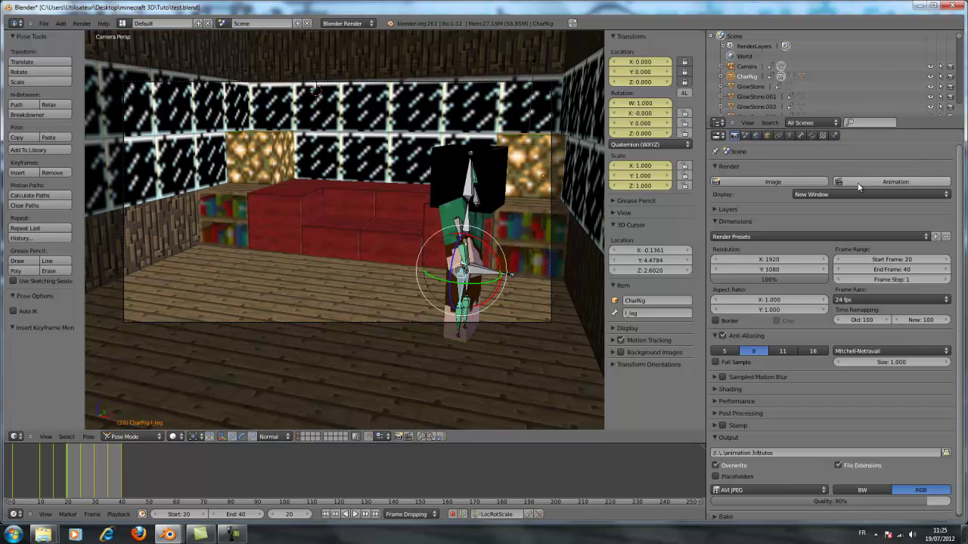
click(869, 184)
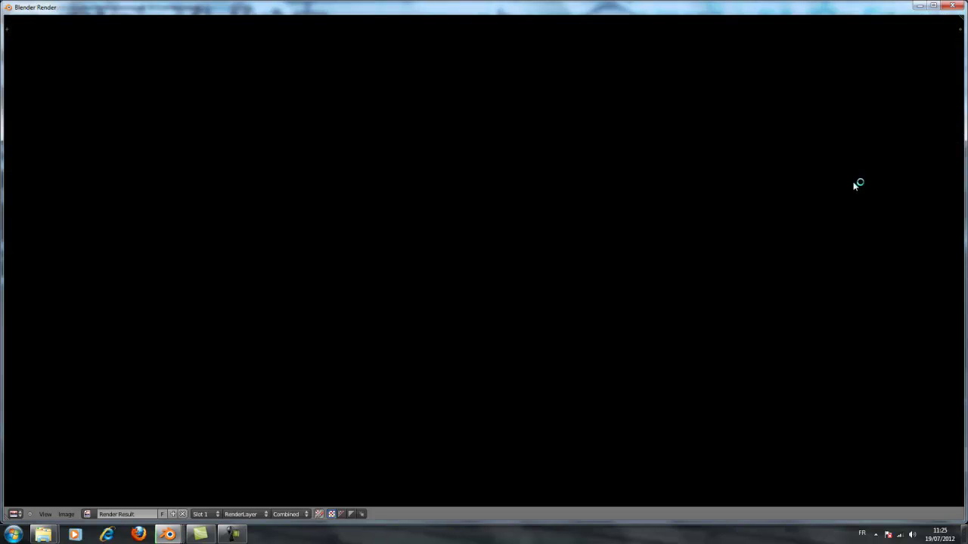
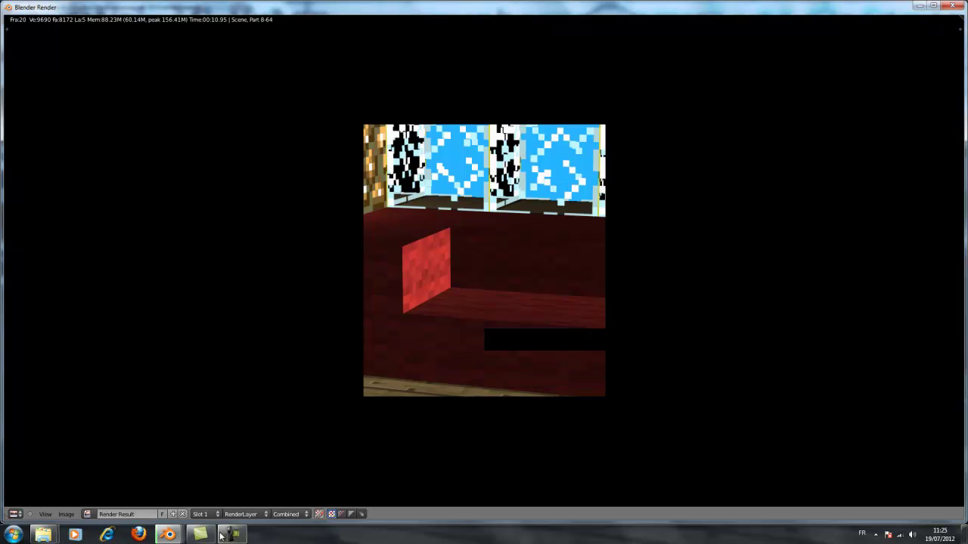
mouse_move(232, 534)
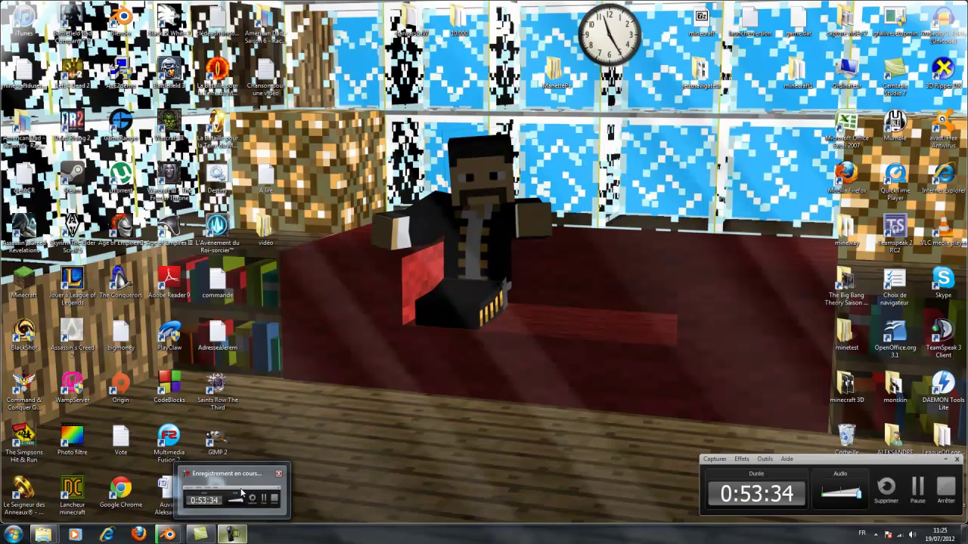
click(239, 503)
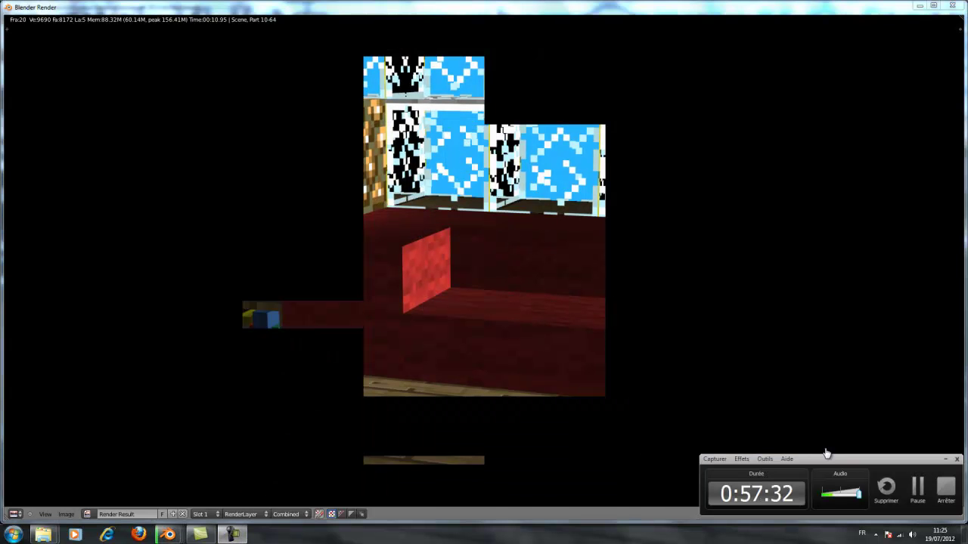
click(918, 488)
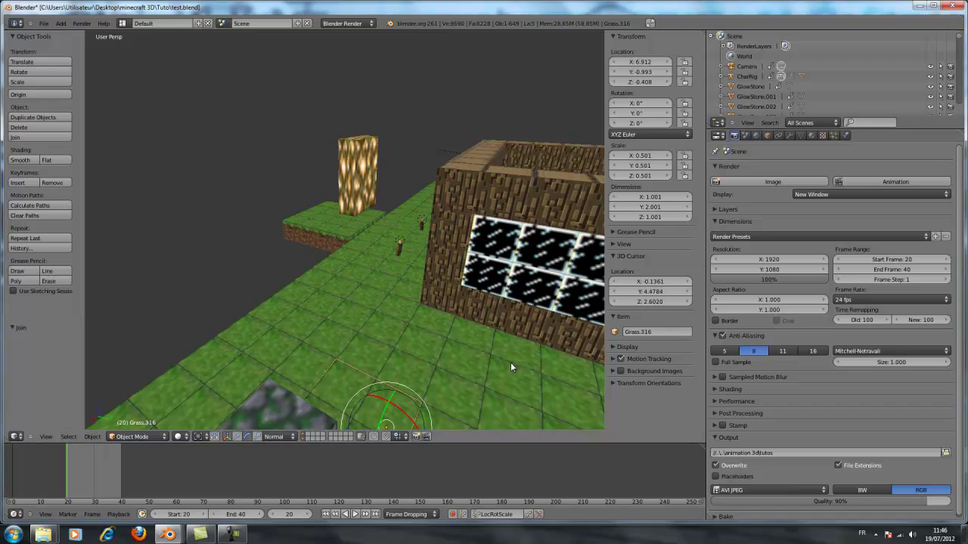
middle_drag(484, 335, 440, 353)
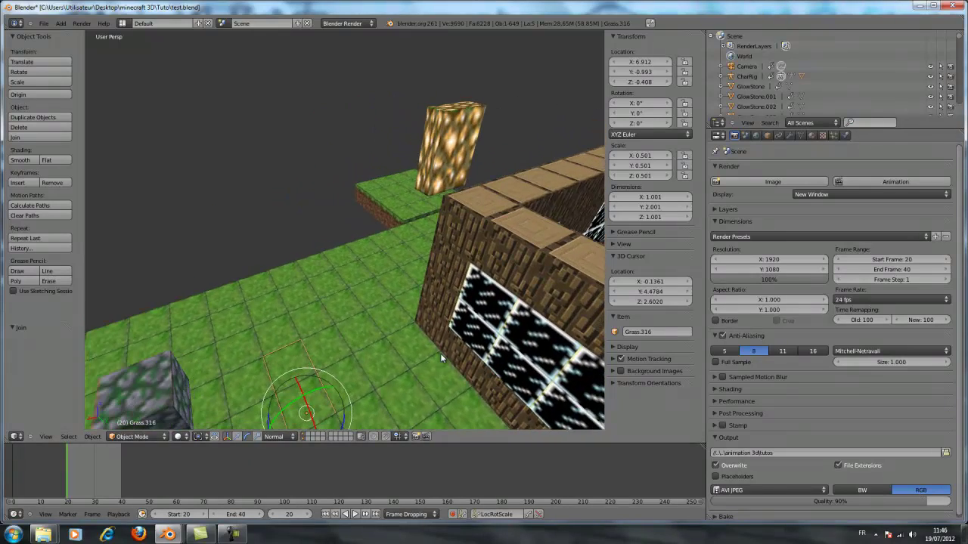
- Switch to Windows Explorer, play the rendered tutos0020-0040 video from the animation 3d folder, and close the player and folder view
right_click(392, 361)
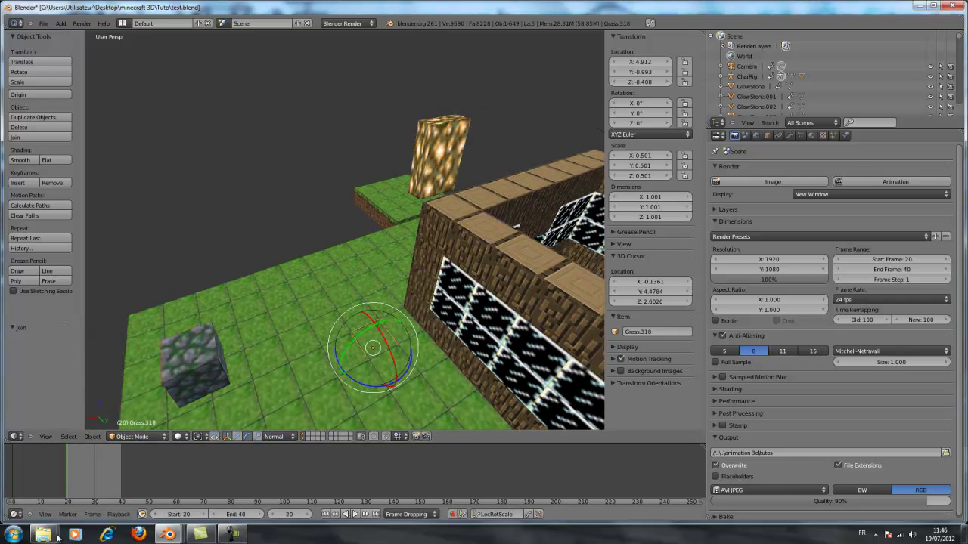
mouse_move(51, 535)
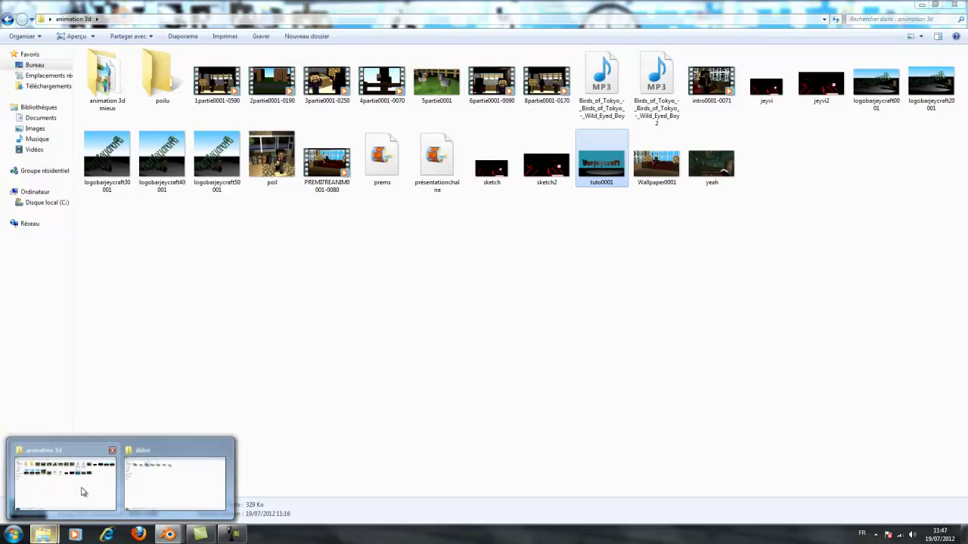
click(82, 492)
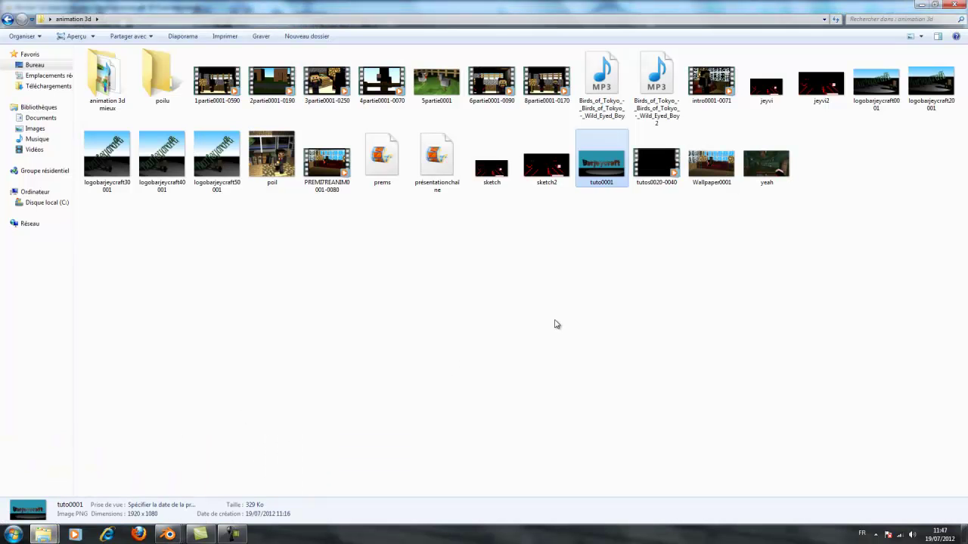
click(652, 173)
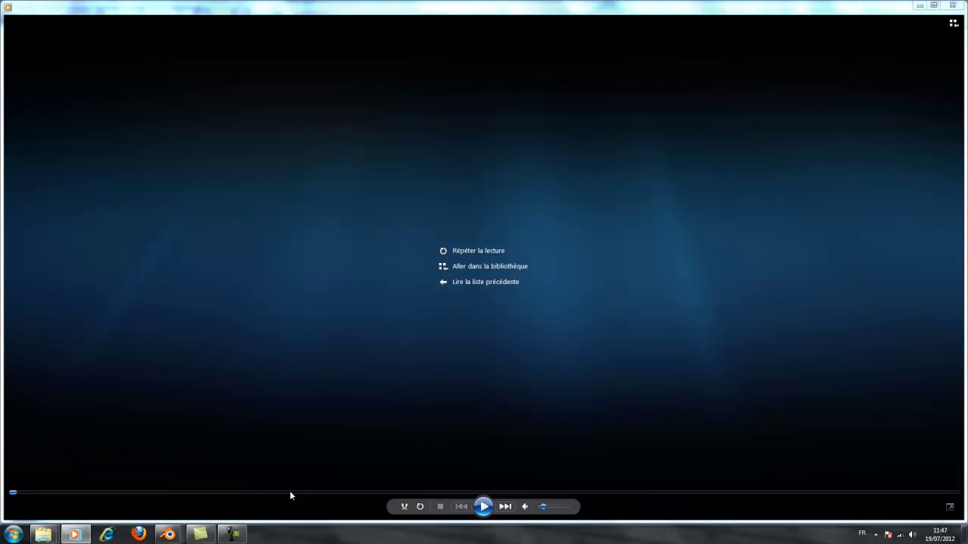
click(487, 509)
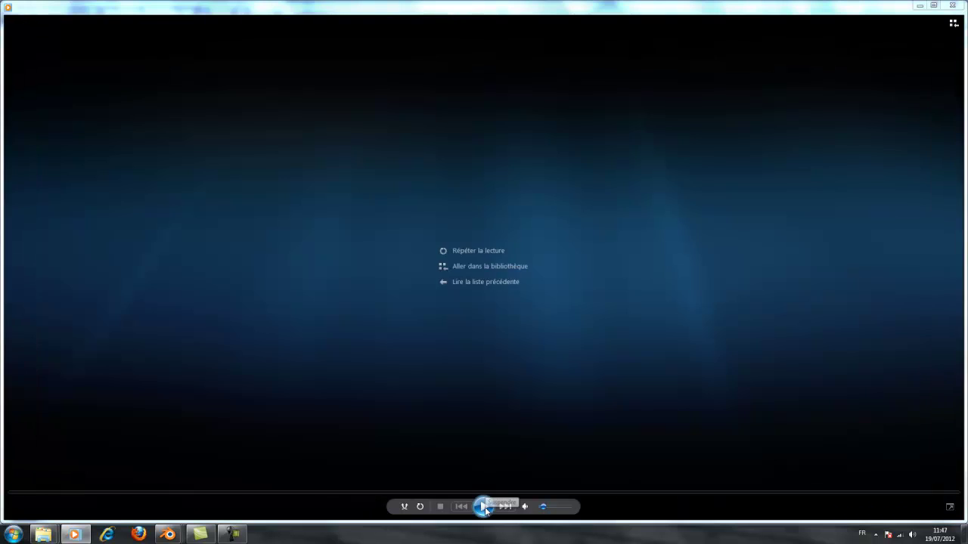
click(485, 508)
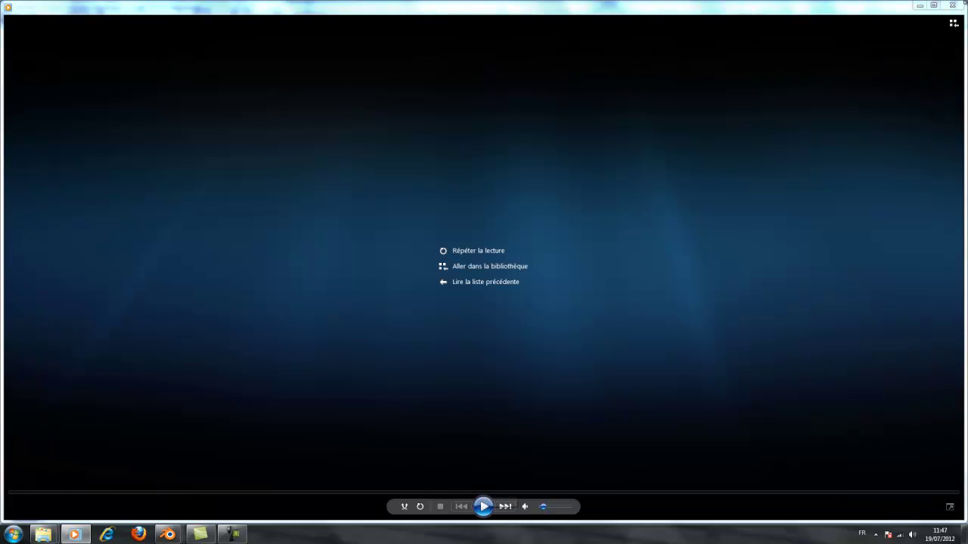
click(953, 6)
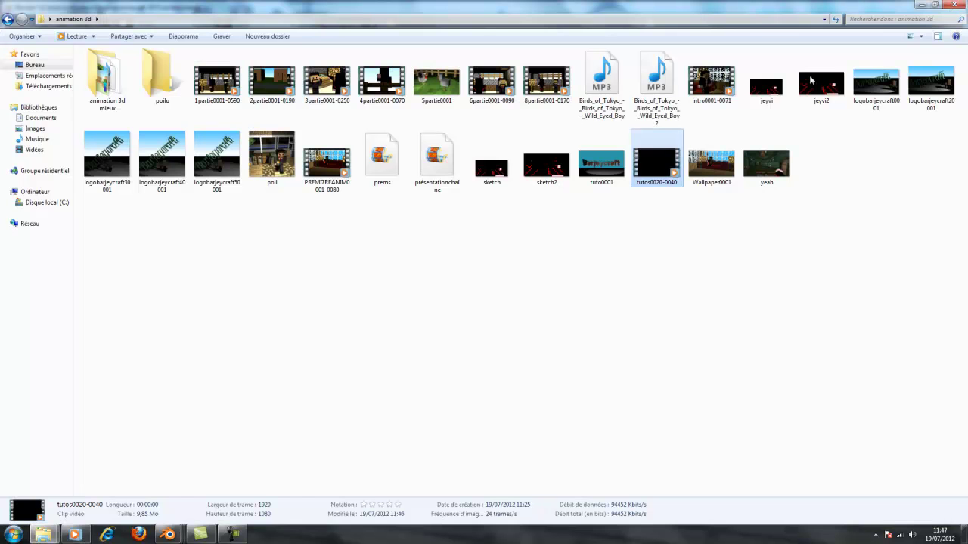
click(921, 5)
- Look at the tutos0020-0040 file in the animation 3d folder again and return to the Blender scene
middle_drag(518, 287, 376, 291)
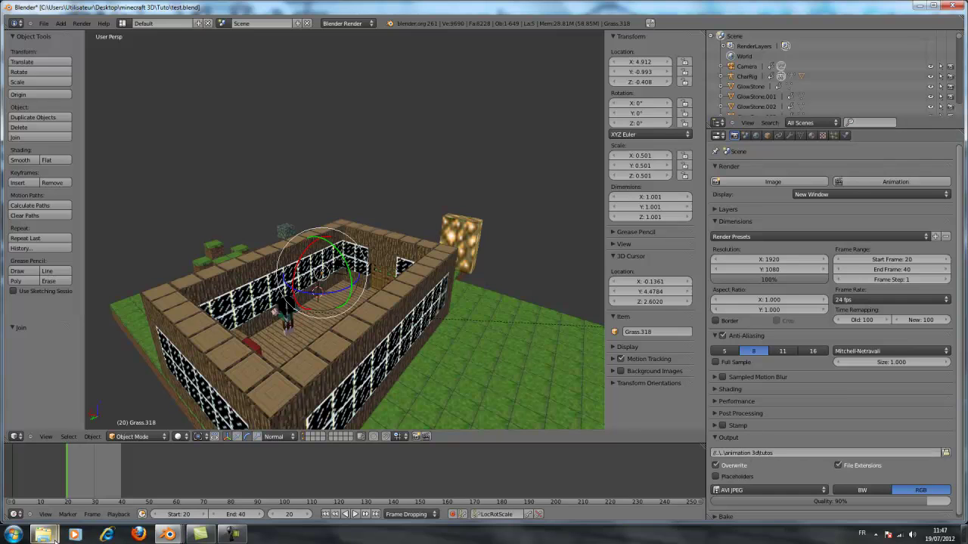
mouse_move(45, 535)
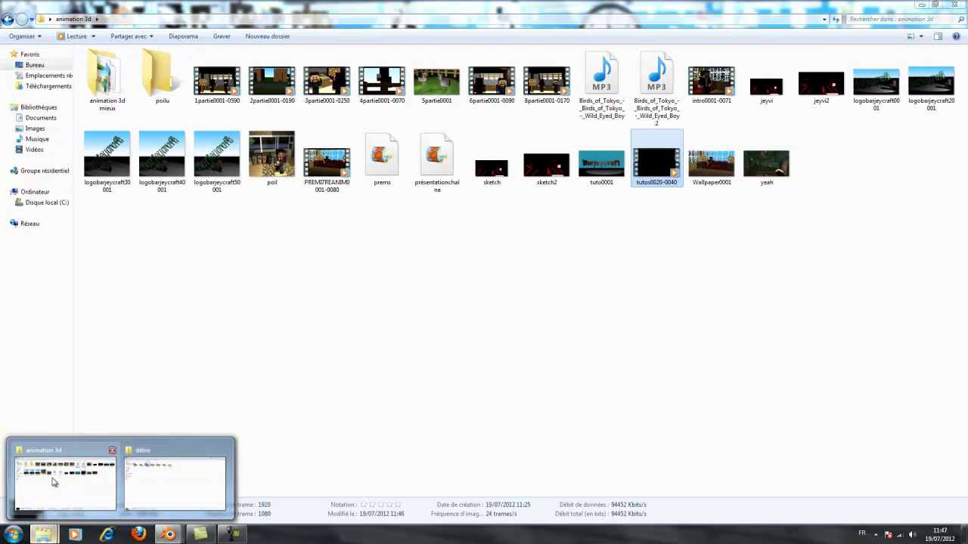
click(53, 482)
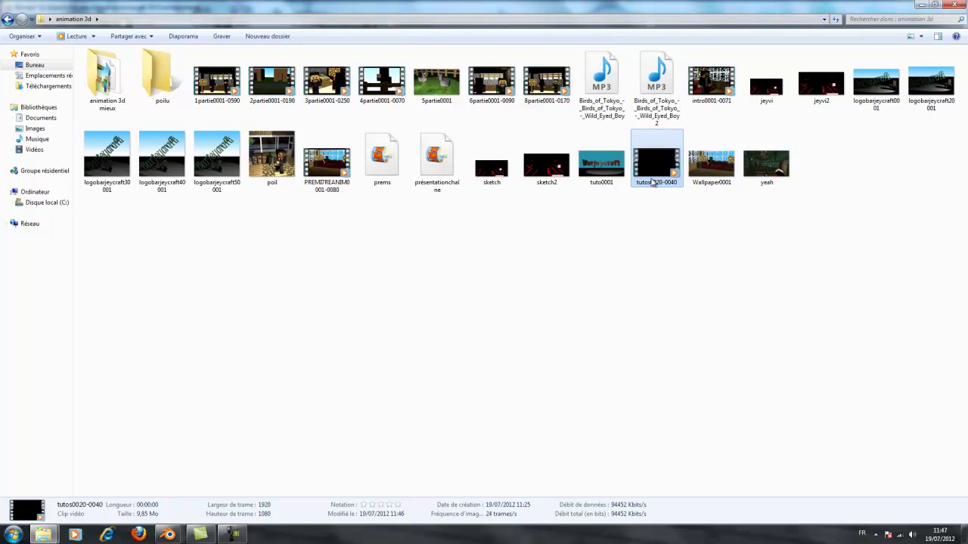
click(646, 221)
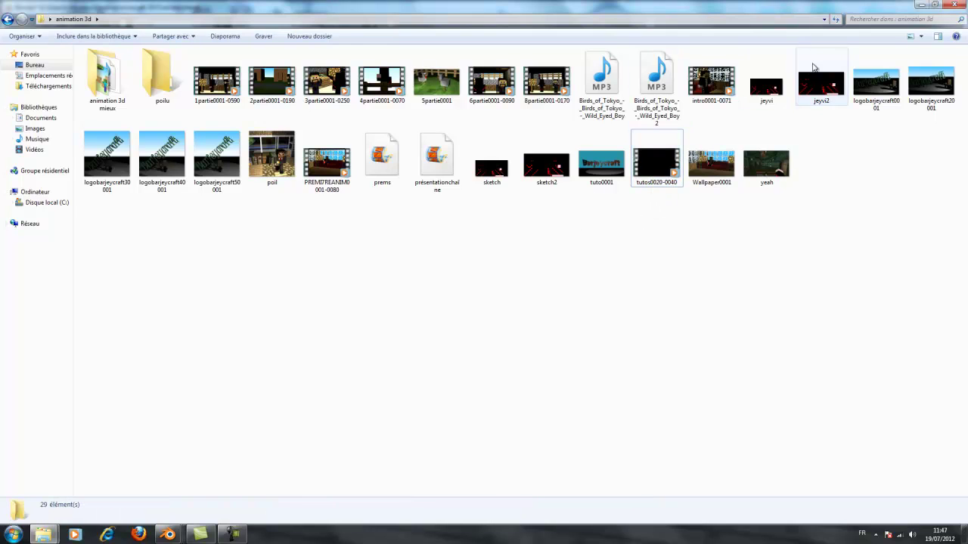
click(921, 4)
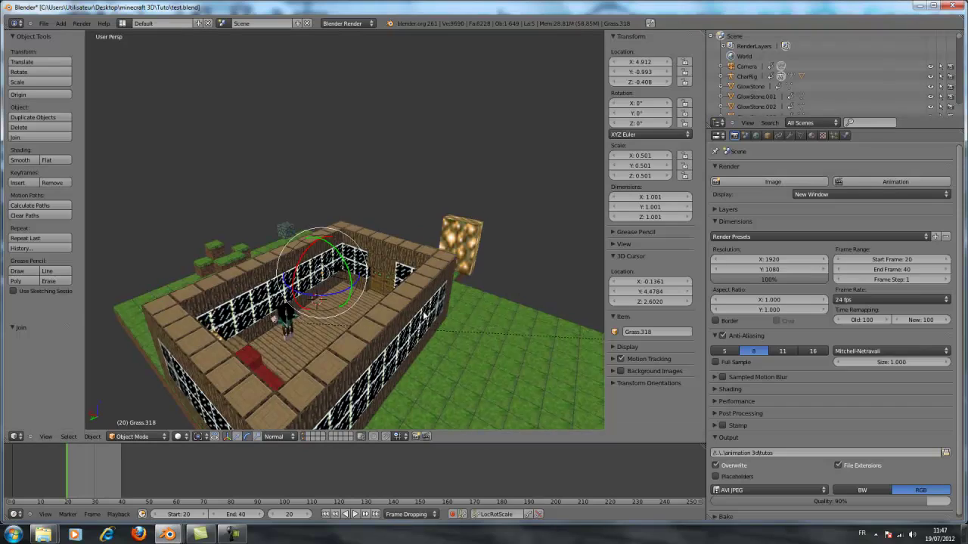
middle_drag(423, 316, 406, 305)
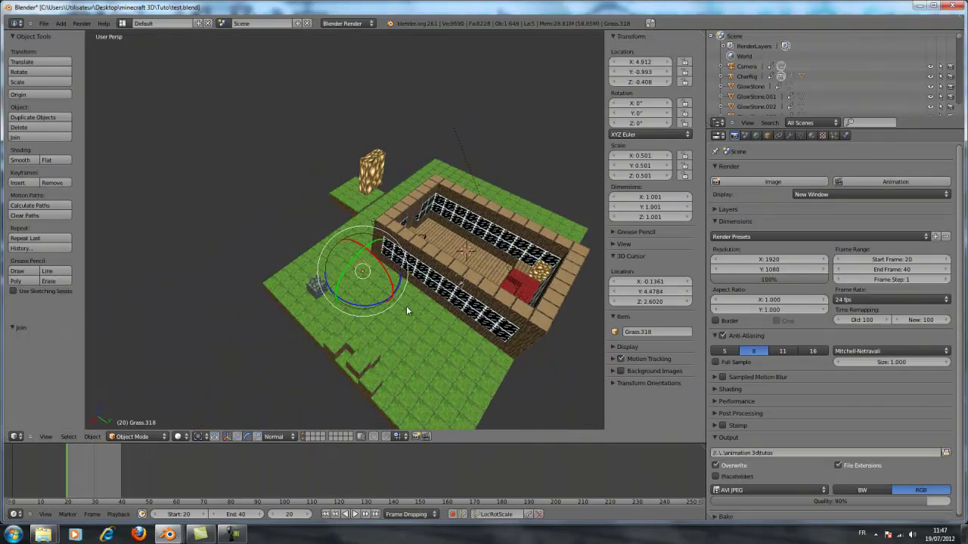
scroll(404, 304, up, 3)
right_click(343, 306)
right_click(337, 312)
right_click(408, 355)
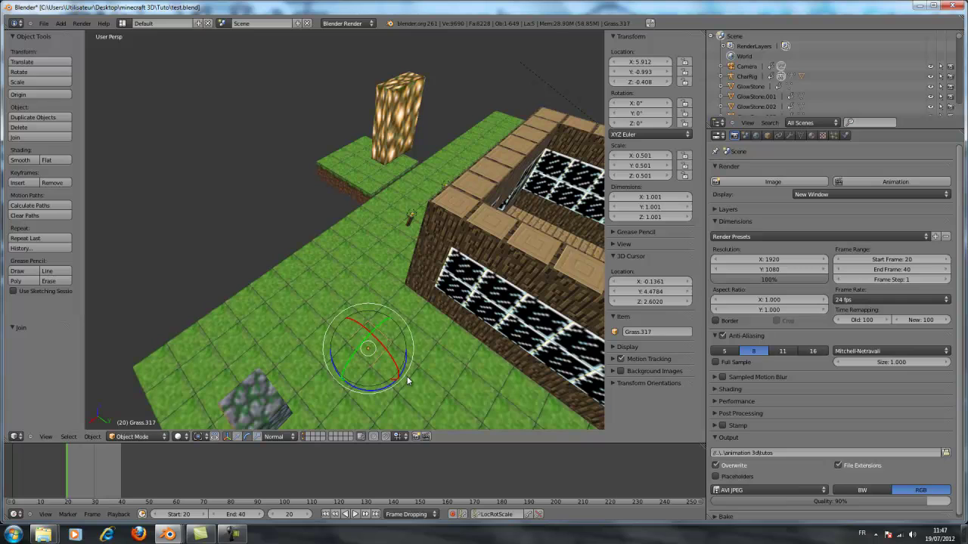
right_click(407, 382)
right_click(395, 335)
right_click(450, 394)
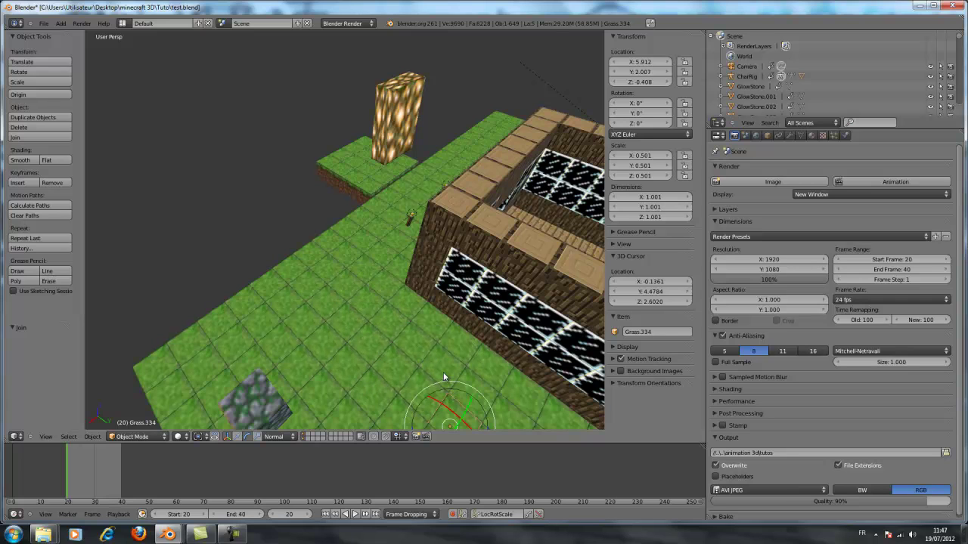
right_click(443, 372)
right_click(427, 390)
scroll(424, 394, down, 2)
right_click(385, 345)
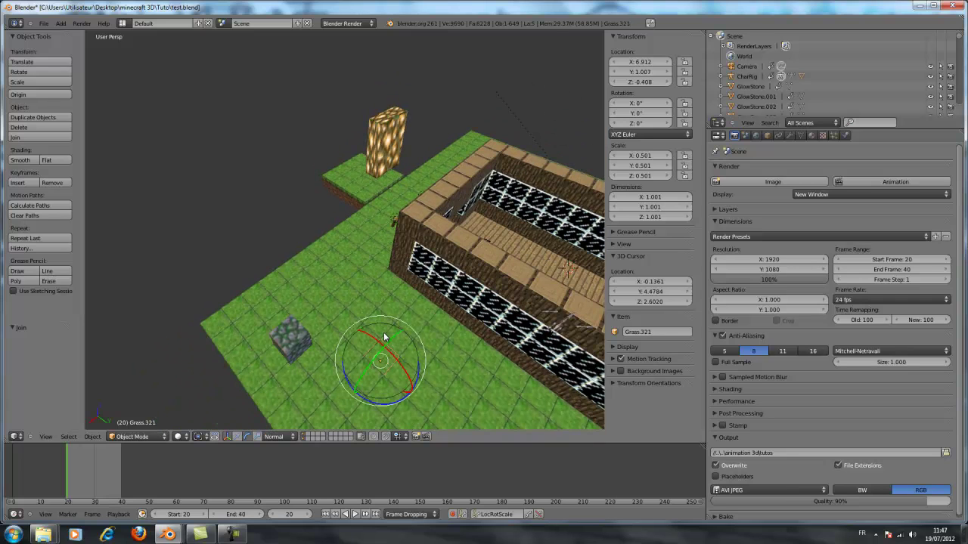
right_click(378, 333)
right_click(370, 323)
right_click(353, 310)
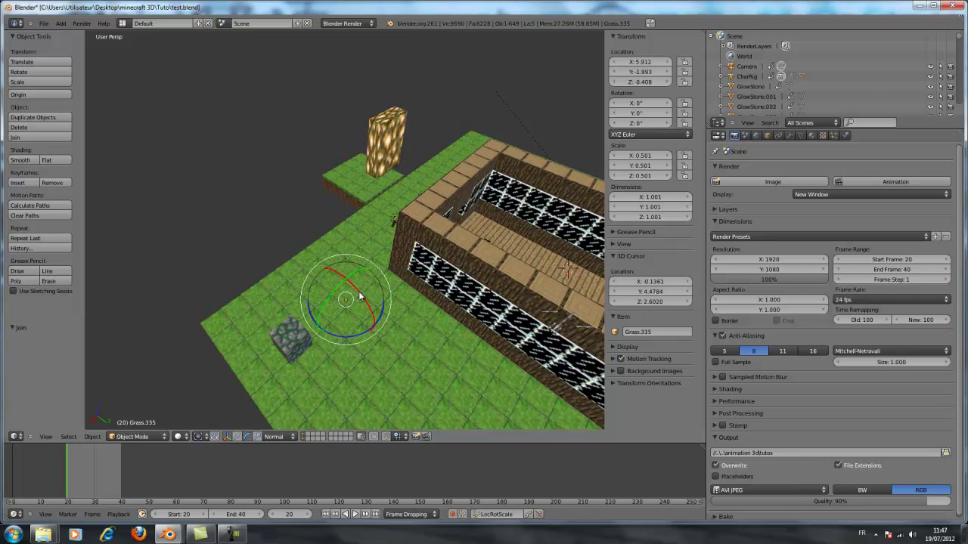
key(g)
right_click(373, 288)
right_click(375, 296)
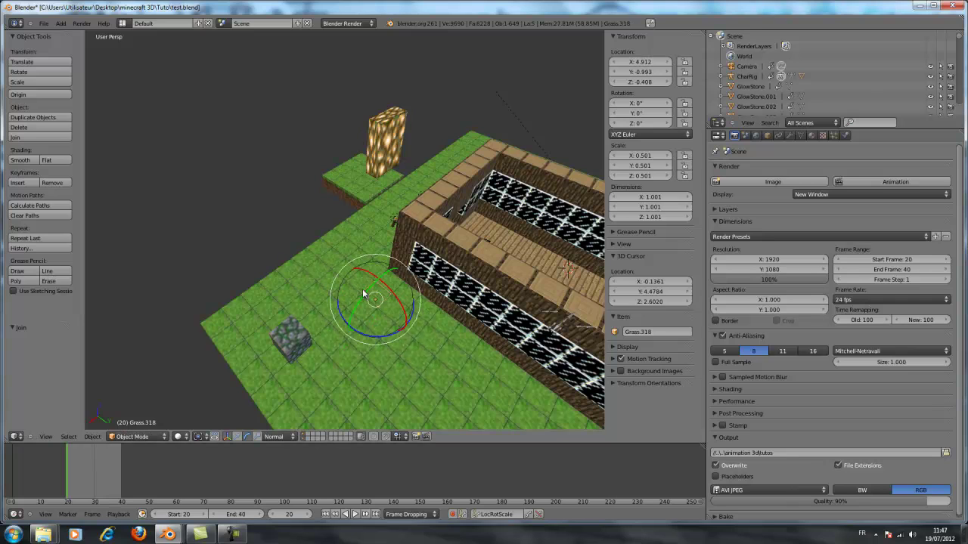
right_click(366, 304)
right_click(355, 314)
right_click(345, 323)
right_click(345, 323)
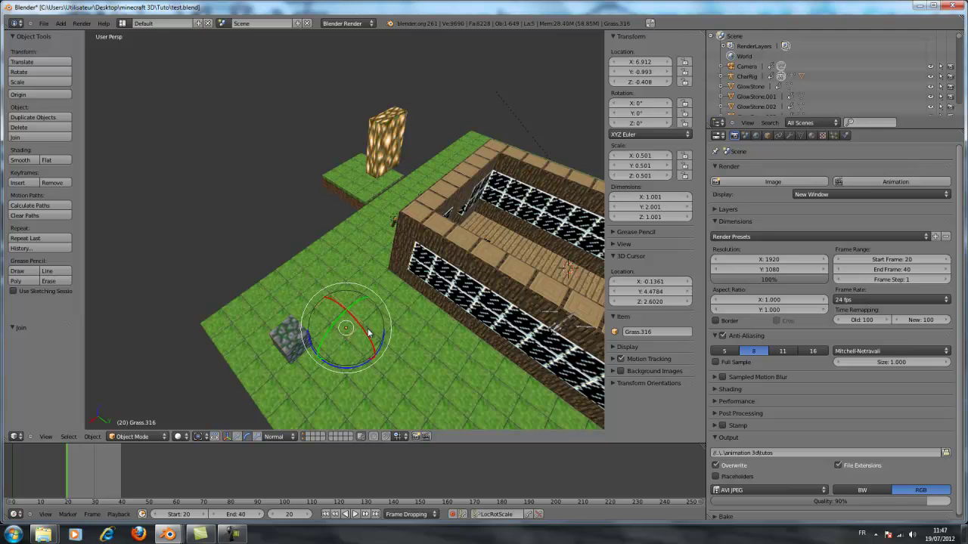
middle_drag(507, 276, 520, 278)
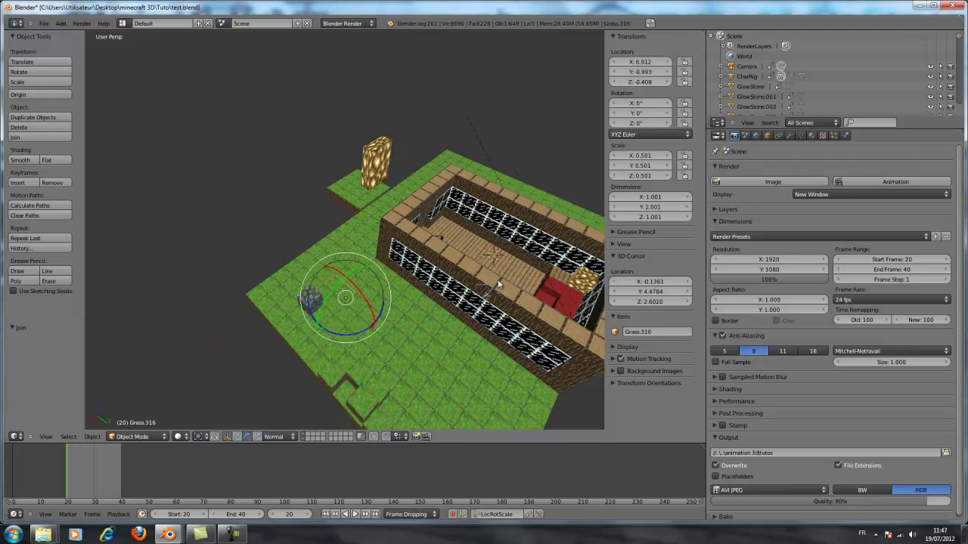
right_click(422, 358)
scroll(430, 359, up, 2)
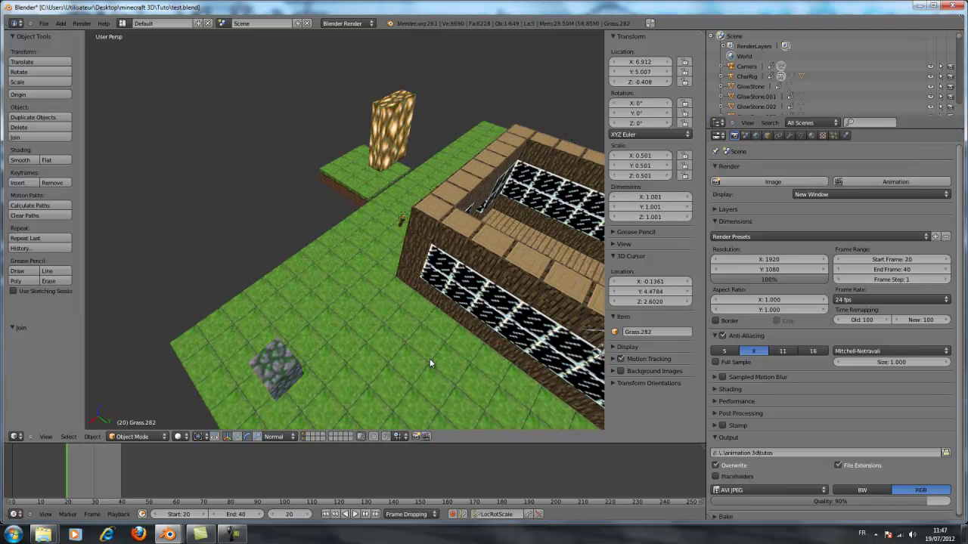
scroll(444, 372, down, 1)
right_click(442, 385)
middle_drag(443, 385, 387, 349)
right_click(390, 350)
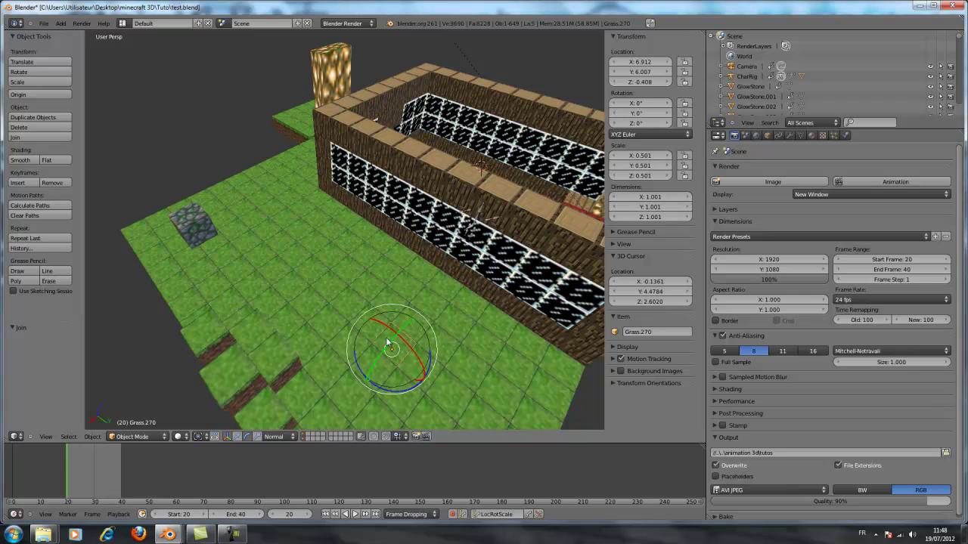
right_click(370, 328)
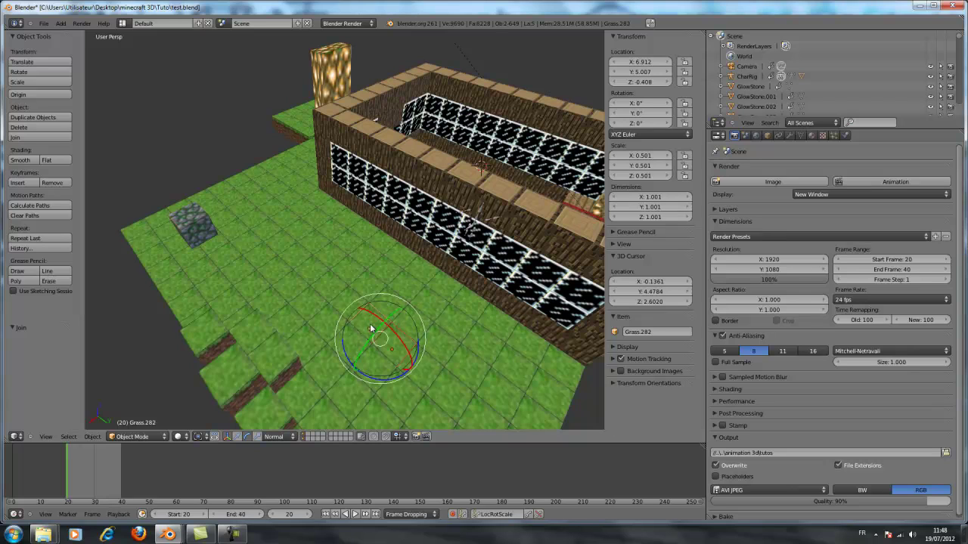
middle_drag(423, 315, 358, 254)
scroll(430, 256, up, 2)
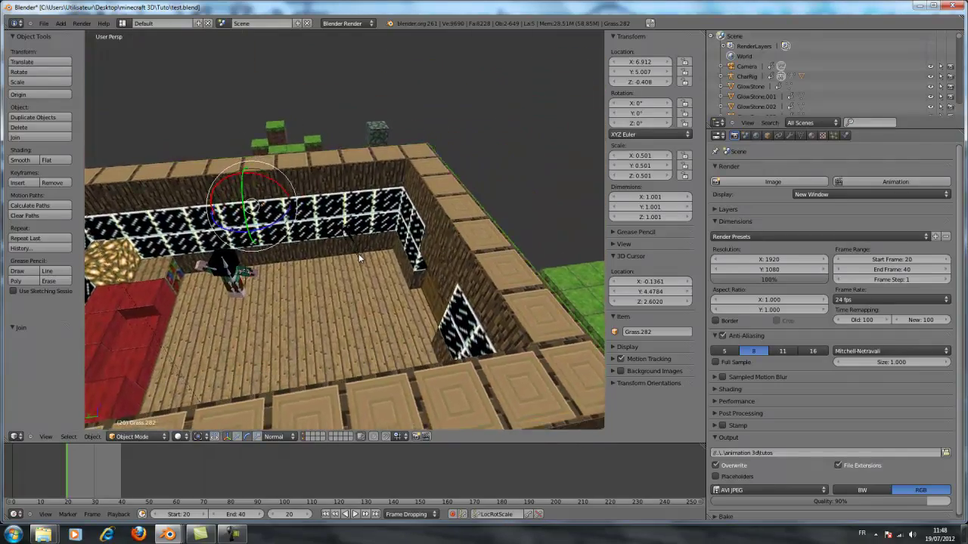
- Select the joined red wool furniture inside the house, switch the manipulator to translate, and try moving the furniture upward
right_click(161, 311)
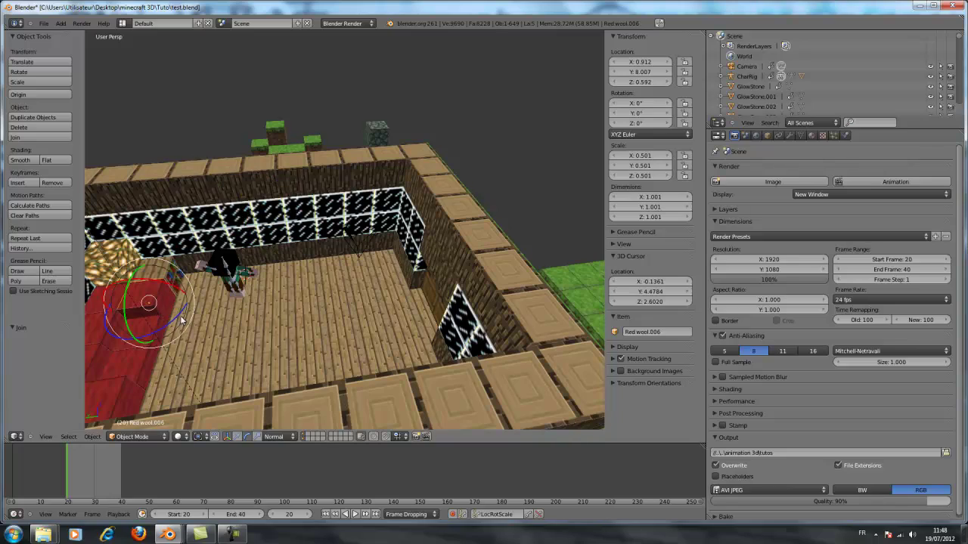
middle_drag(182, 321, 218, 312)
right_click(219, 414)
scroll(279, 378, down, 3)
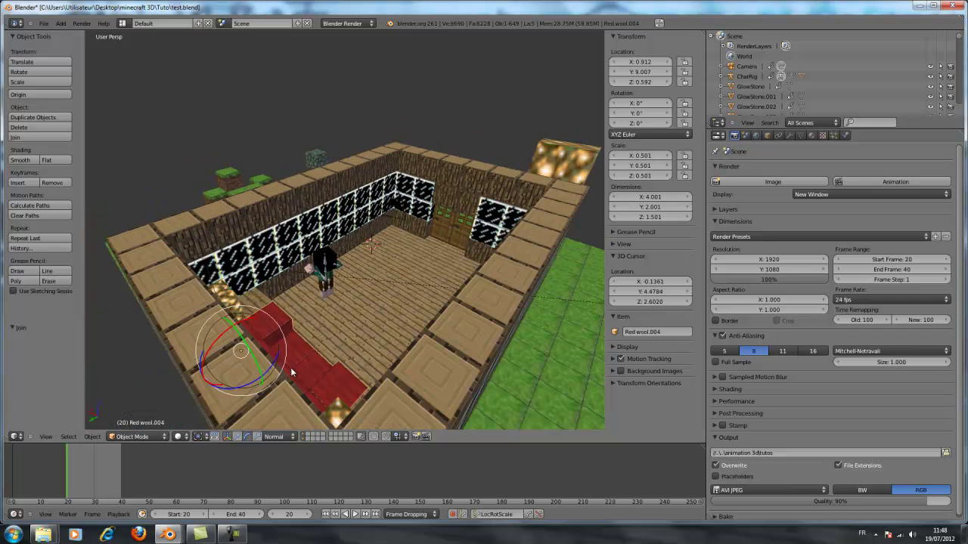
middle_drag(334, 356, 316, 361)
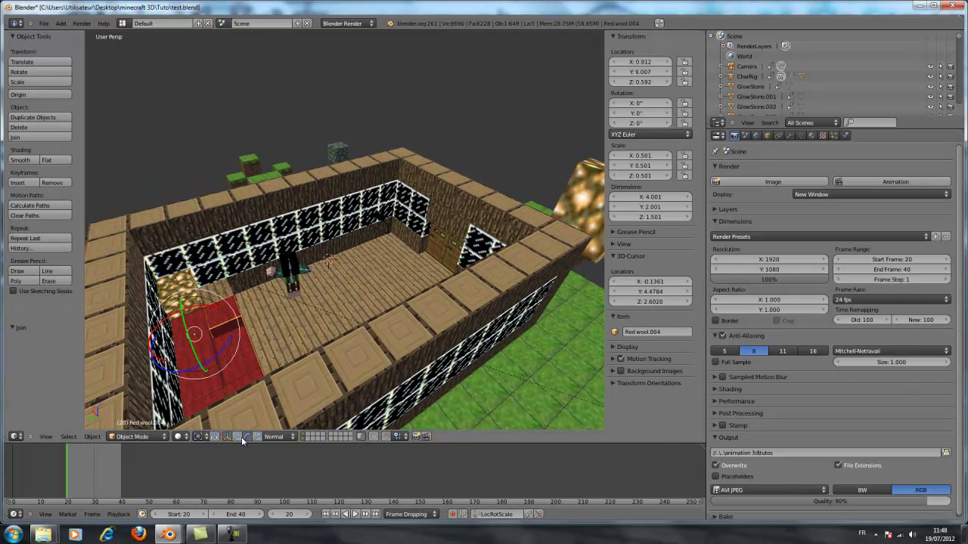
click(238, 437)
drag(182, 316, 177, 273)
right_click(176, 274)
- Join two adjacent grass blocks beside the house into one object and try lifting it along the Z axis
middle_drag(176, 274, 316, 287)
right_click(316, 287)
right_click(339, 313)
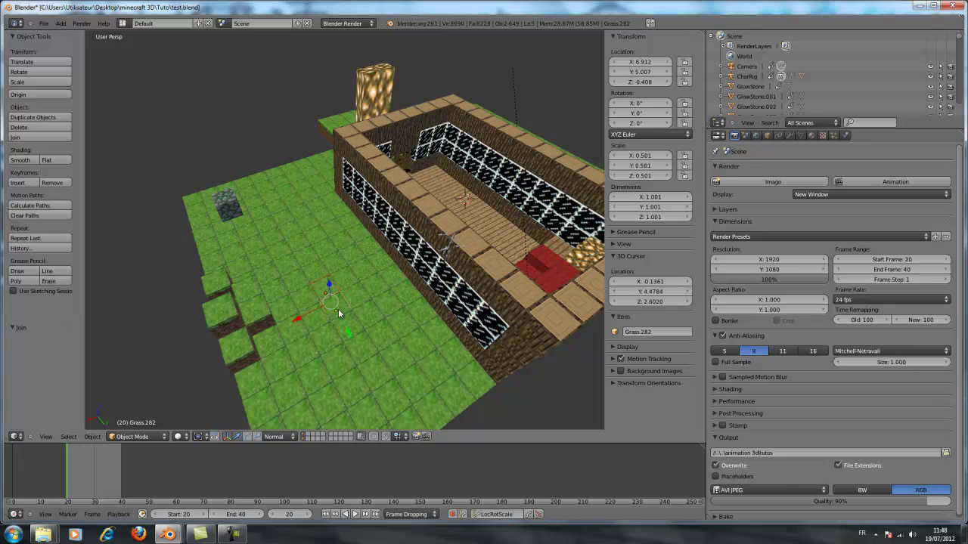
key(g)
key(z)
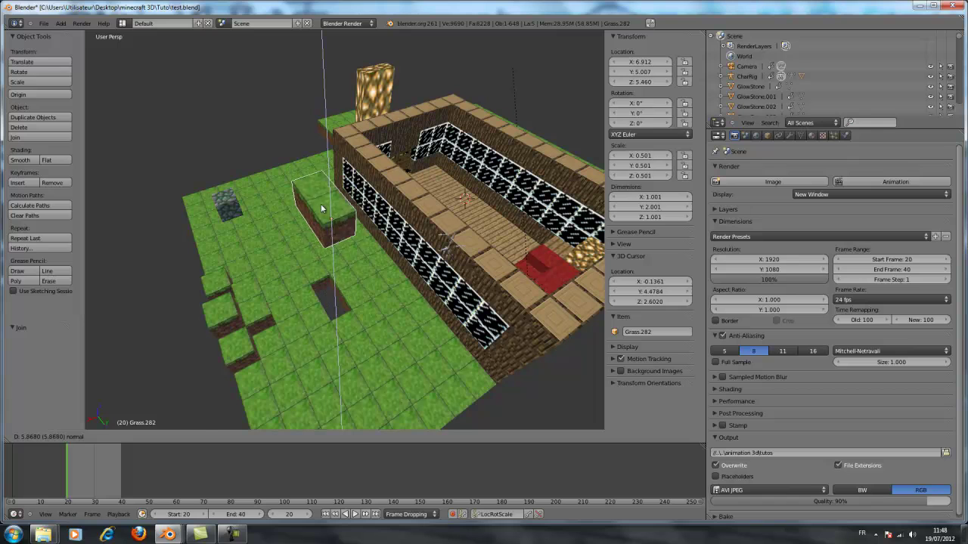
right_click(321, 214)
mouse_move(387, 285)
middle_down()
mouse_move(354, 285)
mouse_move(391, 280)
middle_up()
key(shift+d)
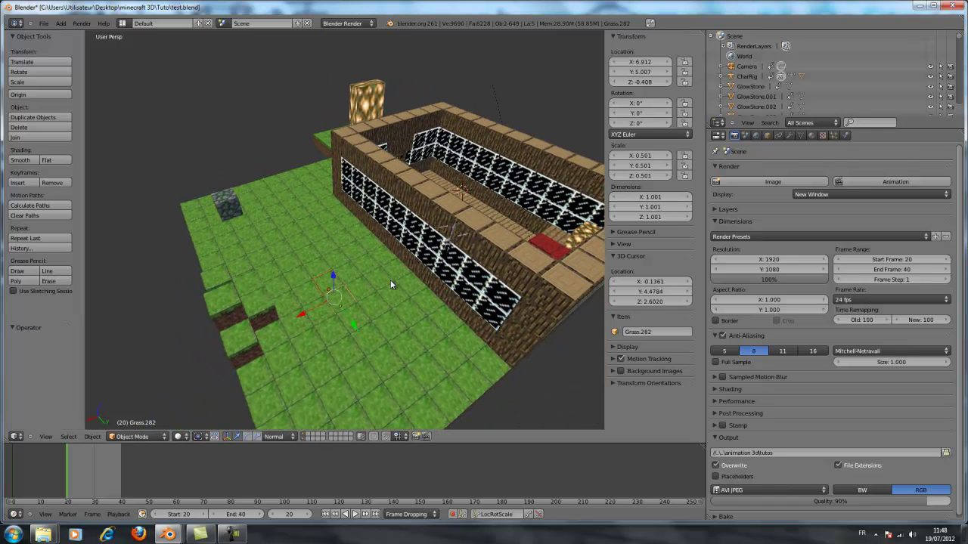
text(x-1)
key(Return)
right_click(331, 288)
middle_drag(415, 283, 199, 282)
scroll(209, 283, down, 4)
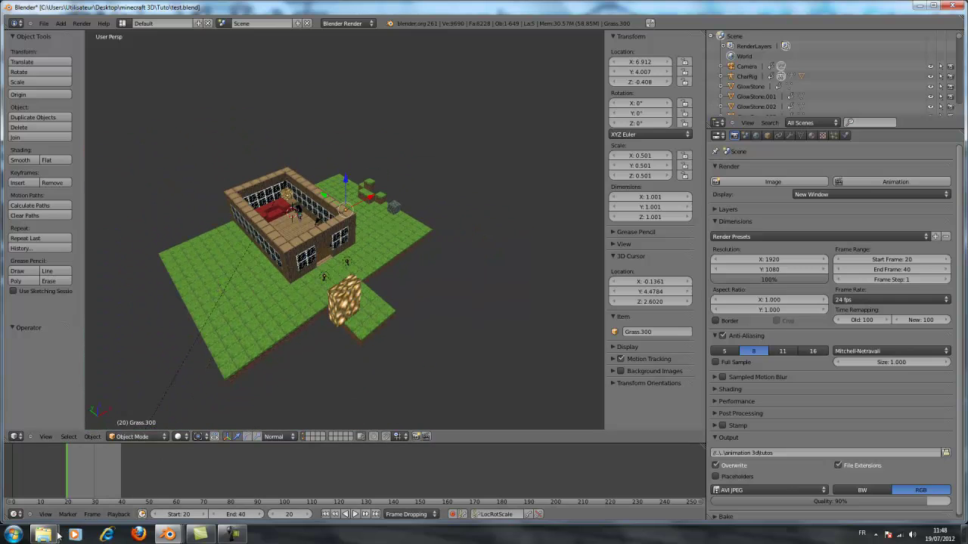
- Switch to Windows Explorer and browse from the Desktop through the minecraft 3D folder into the Tuto folder
mouse_move(43, 534)
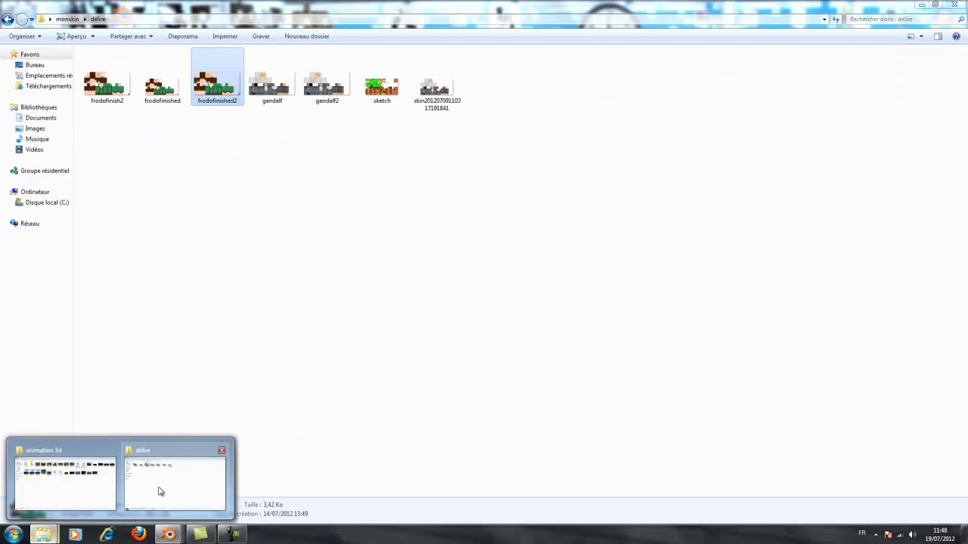
click(115, 492)
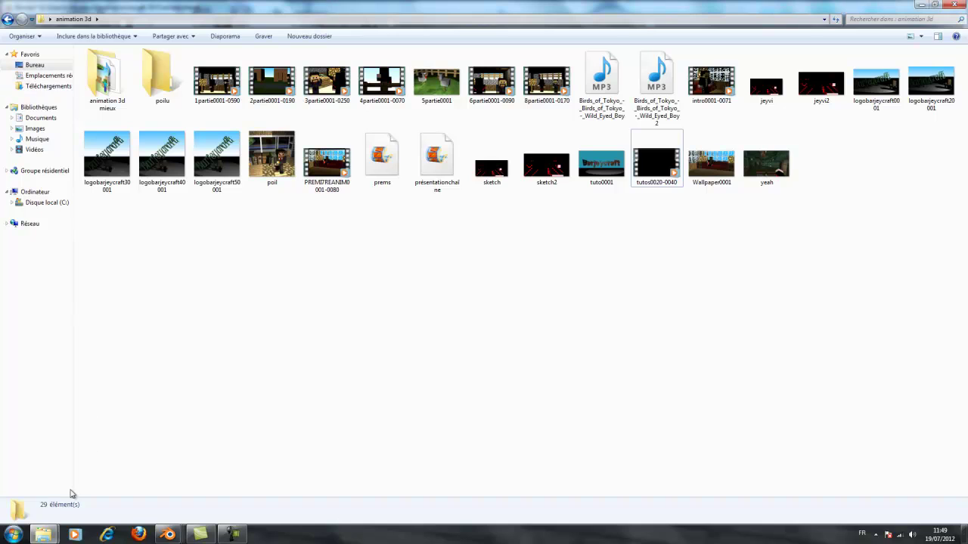
mouse_move(43, 534)
click(135, 490)
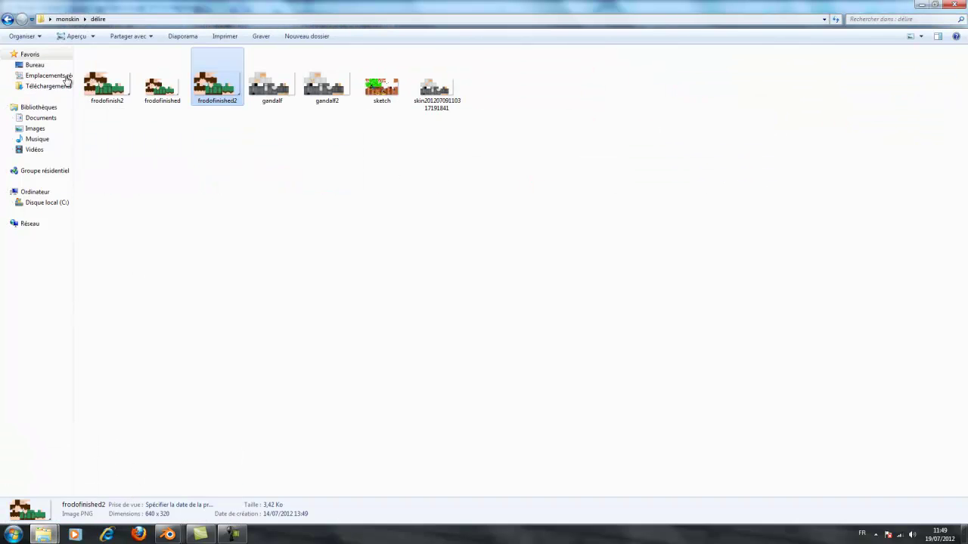
click(40, 66)
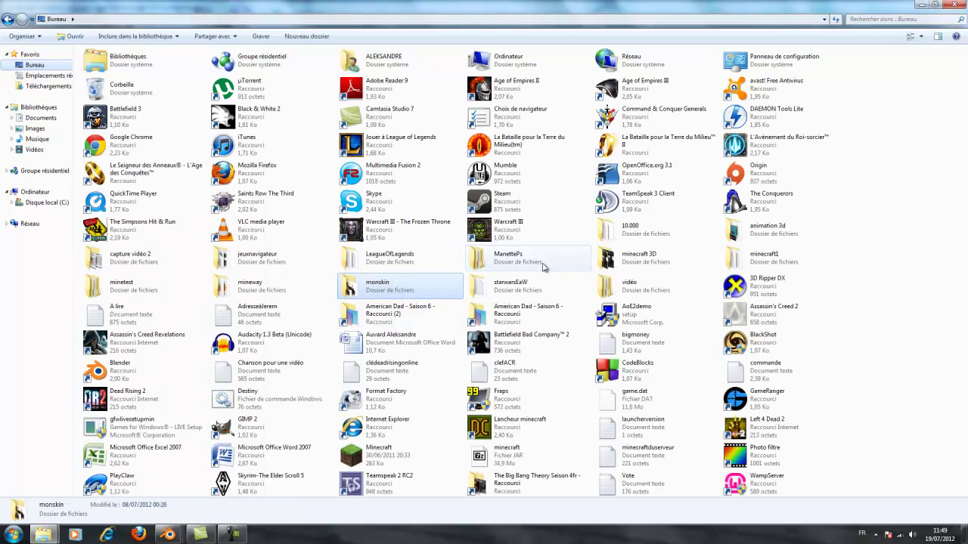
click(664, 262)
double_click(664, 262)
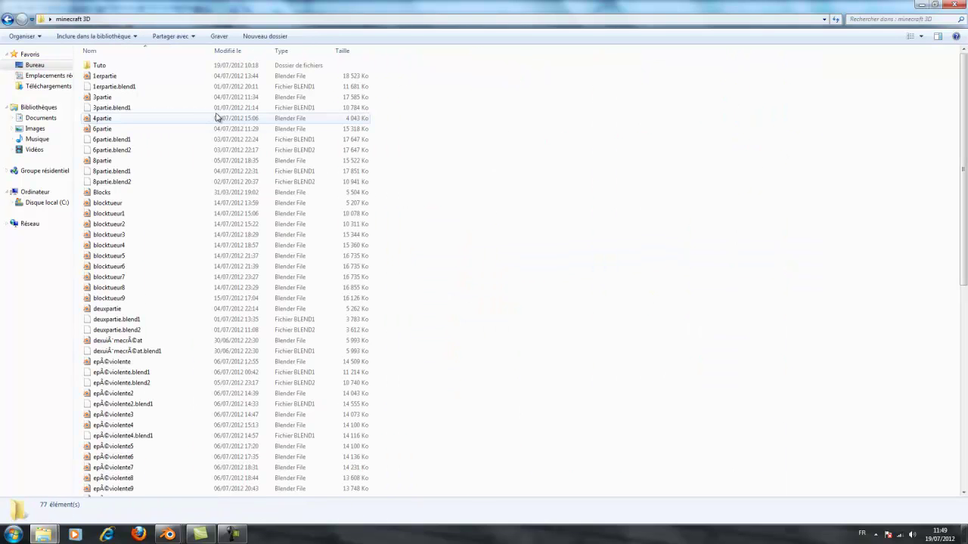
click(190, 75)
click(189, 67)
double_click(189, 67)
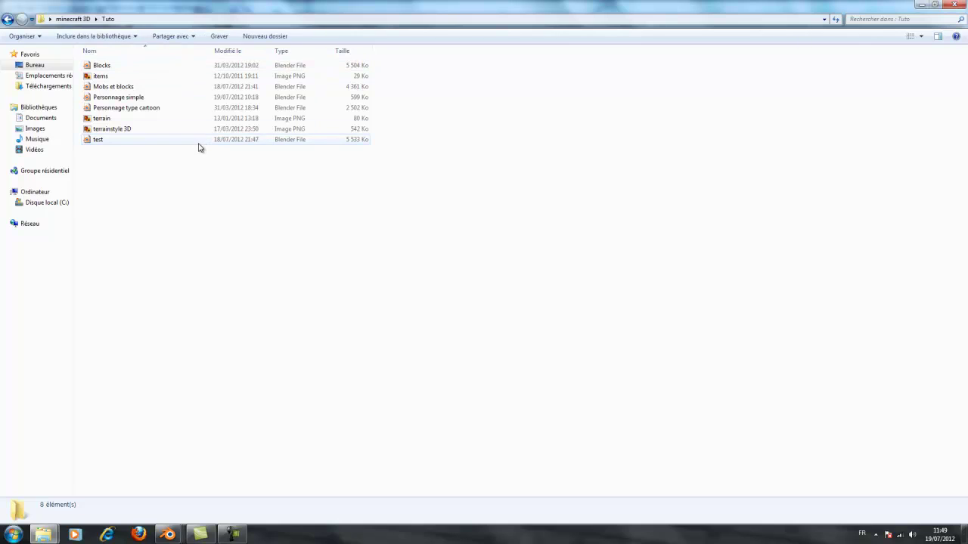
- Open Mobs et blocks.blend in Blender and look over its rows of blocks and mobs
click(187, 88)
double_click(186, 88)
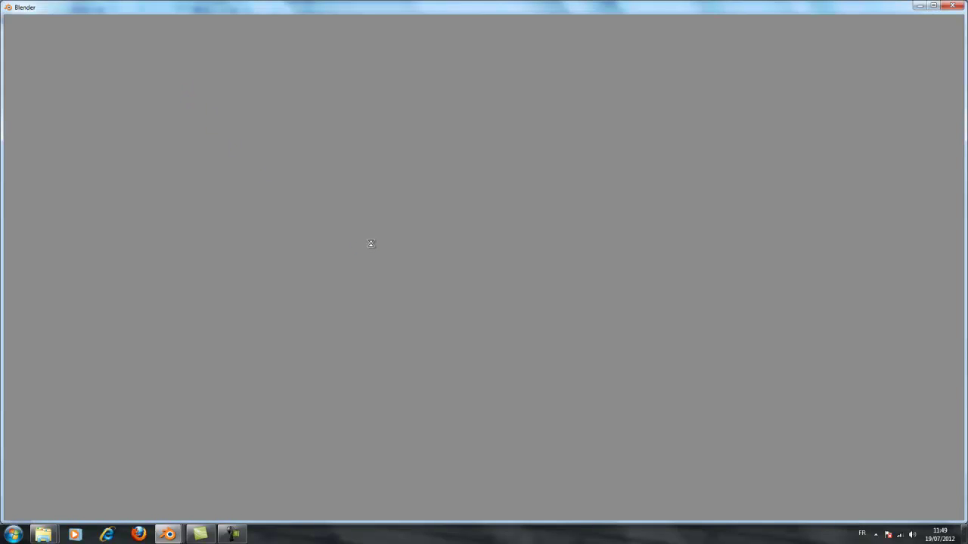
scroll(318, 338, up, 4)
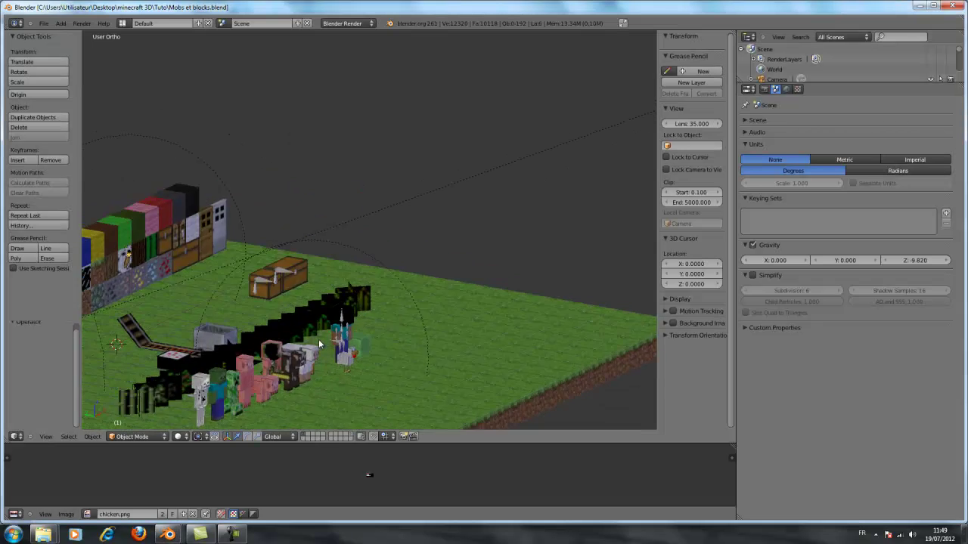
scroll(319, 338, down, 2)
middle_drag(318, 349, 242, 360)
scroll(237, 380, up, 3)
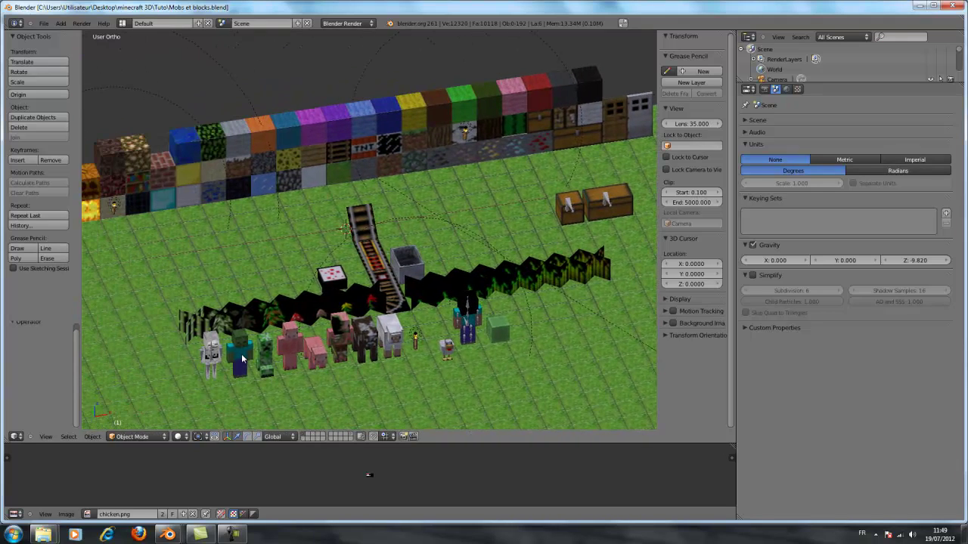
- Select the zombie's body parts to identify their object names, trying a move along the Y axis
right_click(243, 357)
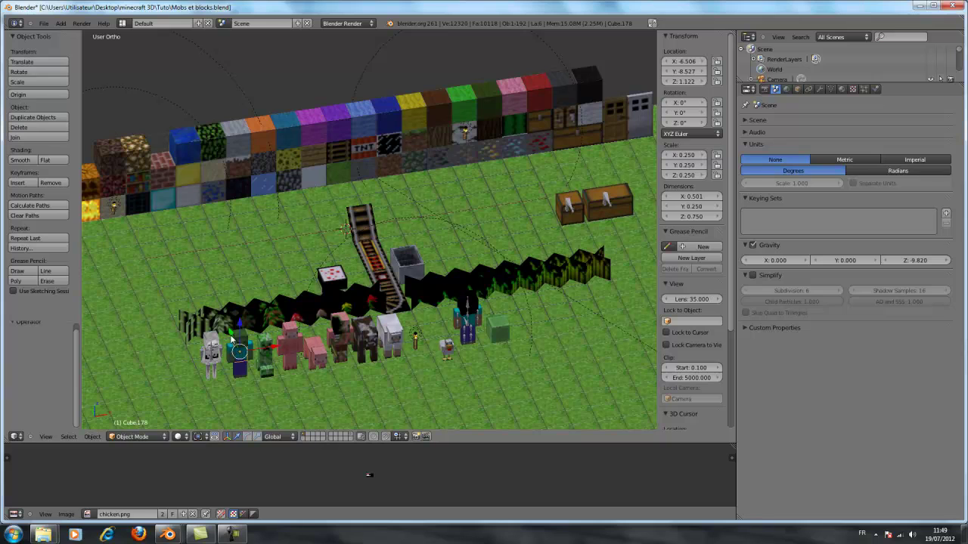
key(g)
key(y)
right_click(263, 360)
click(264, 360)
right_click(246, 353)
click(245, 353)
right_click(246, 344)
- Minimize the Mobs et blocks window, close the Blender Render window, and switch back to the test.blend scene
click(927, 6)
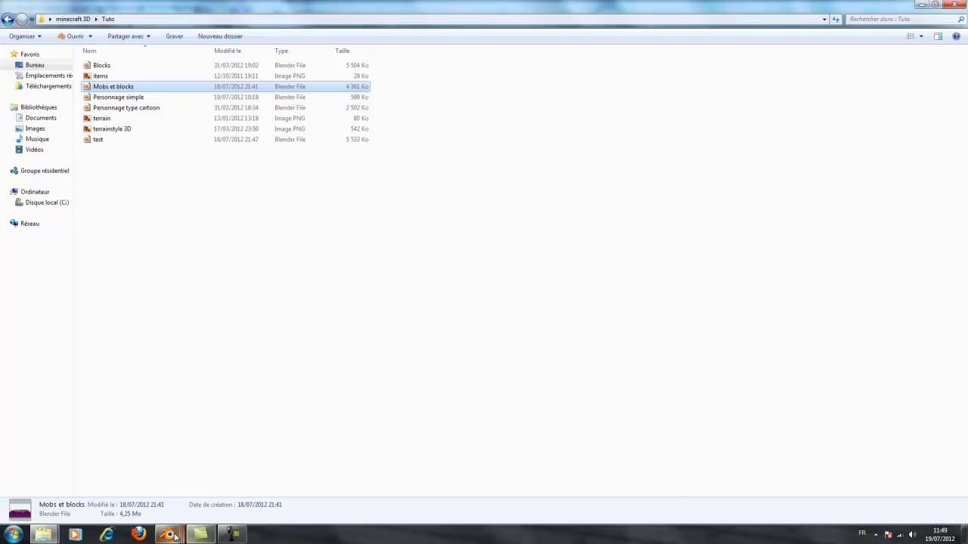
mouse_move(167, 534)
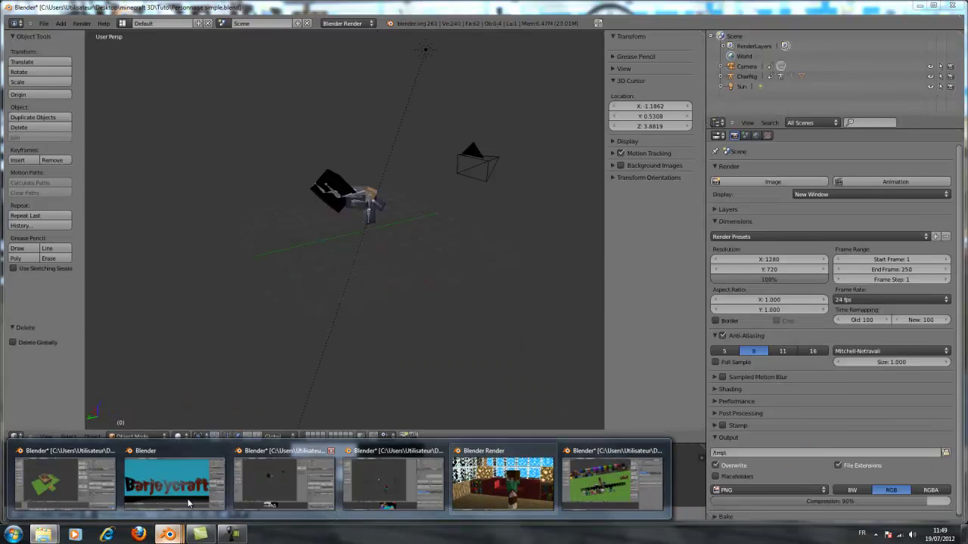
mouse_move(550, 488)
click(551, 452)
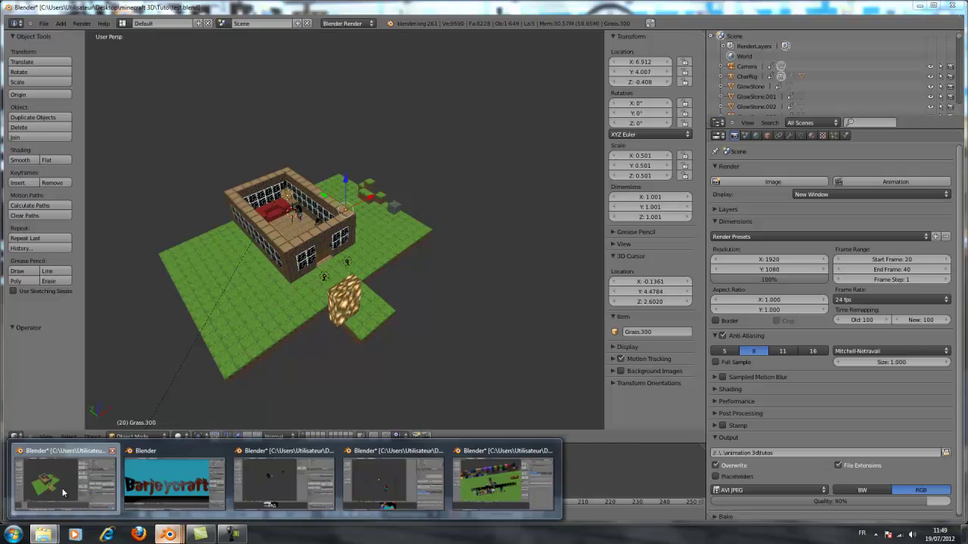
click(65, 480)
- Start appending into the scene and browse to the Object folder of Mobs et blocks.blend
middle_drag(338, 316, 215, 302)
click(43, 24)
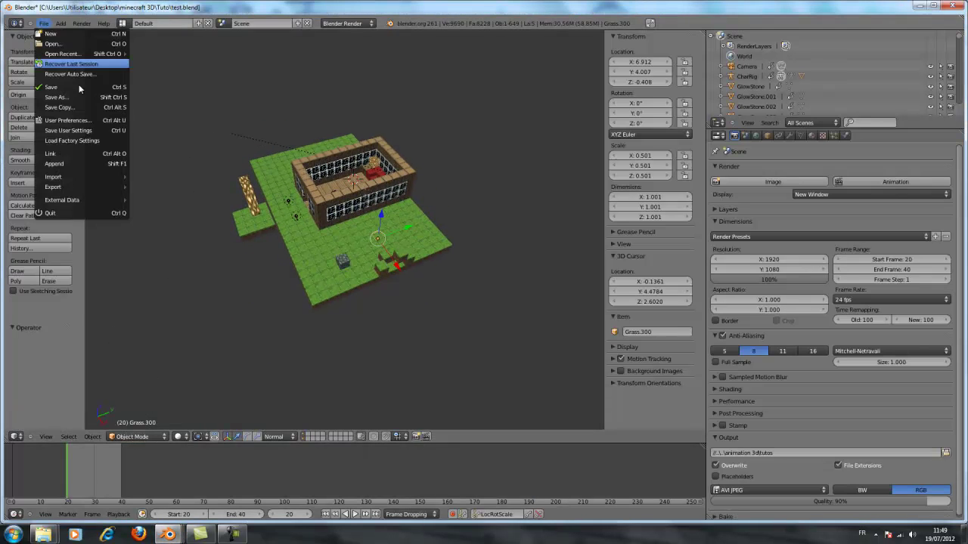
click(71, 164)
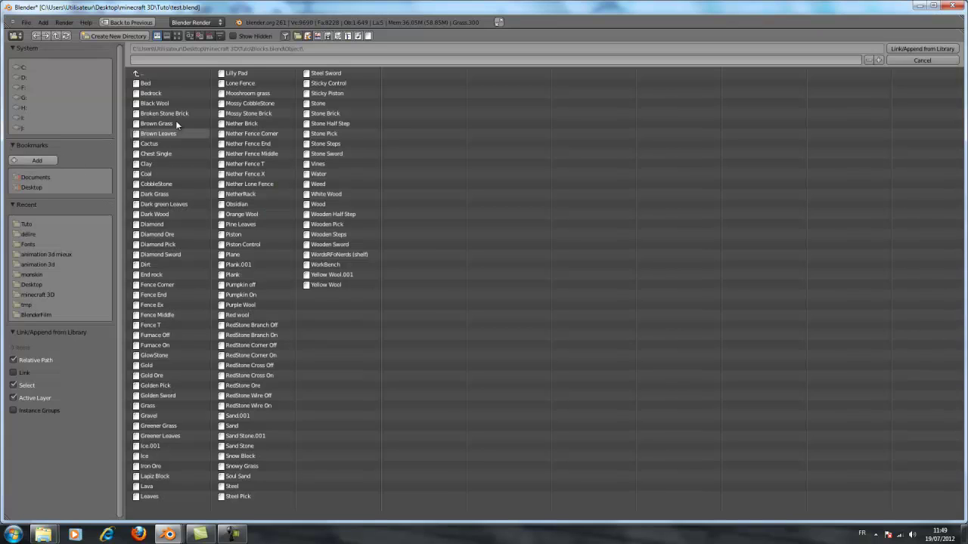
click(166, 72)
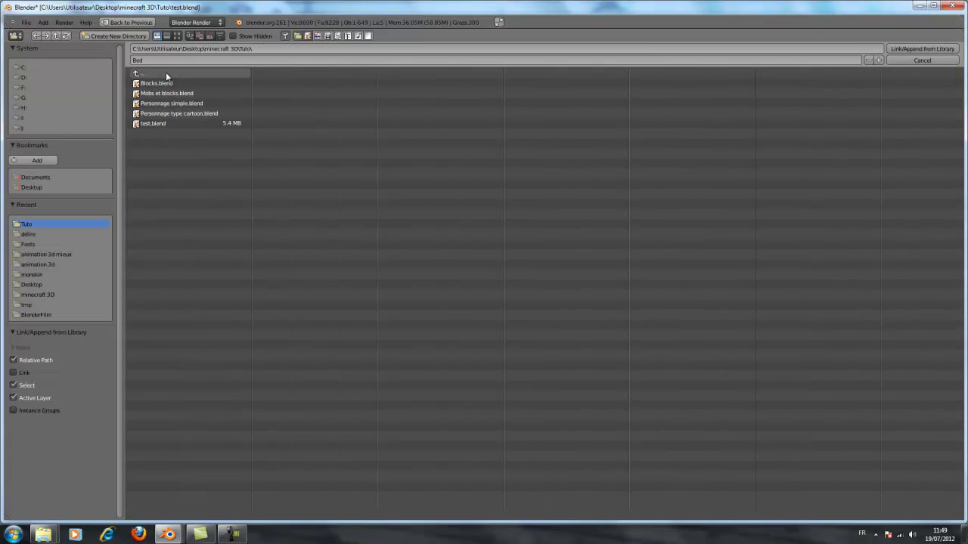
click(184, 92)
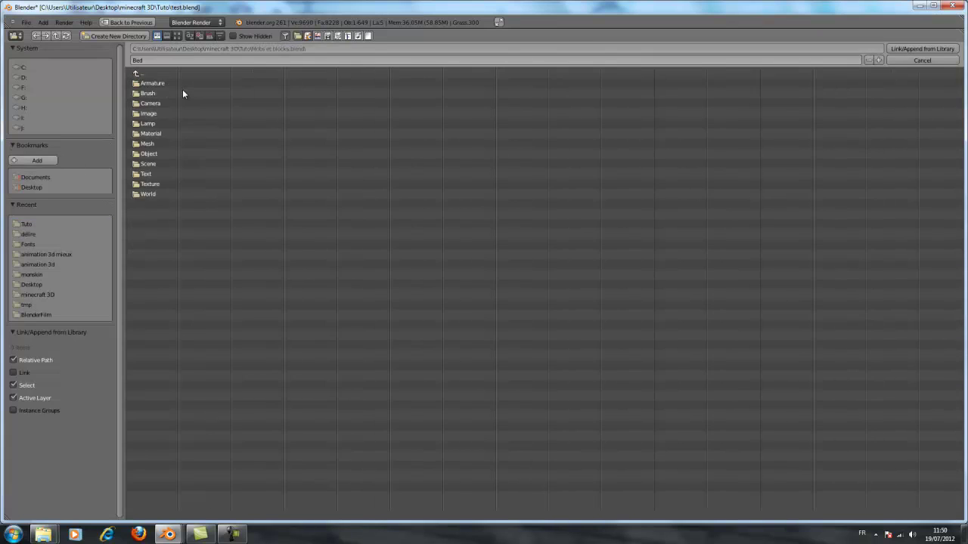
click(167, 154)
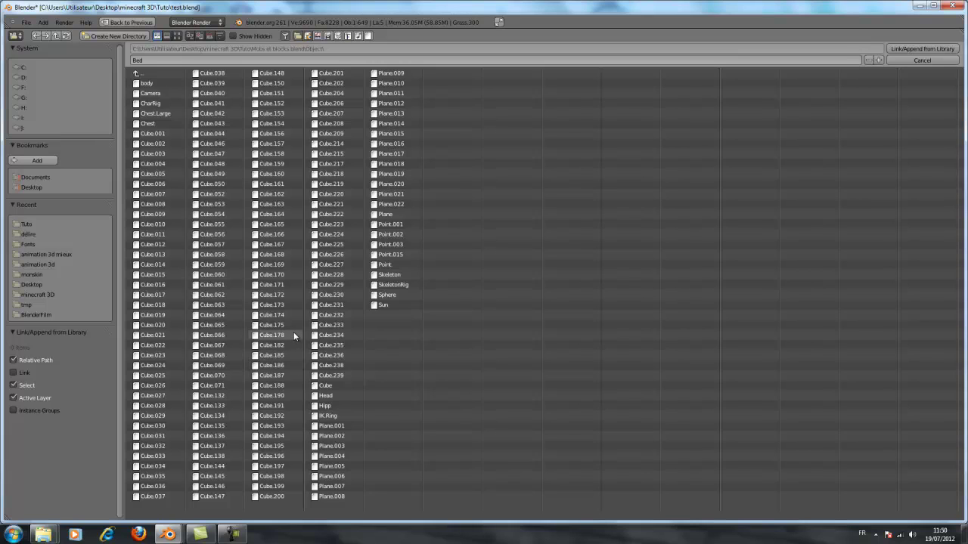
- Append the zombie parts Cube.178, Cube.182, Cube.185, Cube.186, Cube.187 and Cube.188 to the scene
click(274, 335)
shift+click(294, 345)
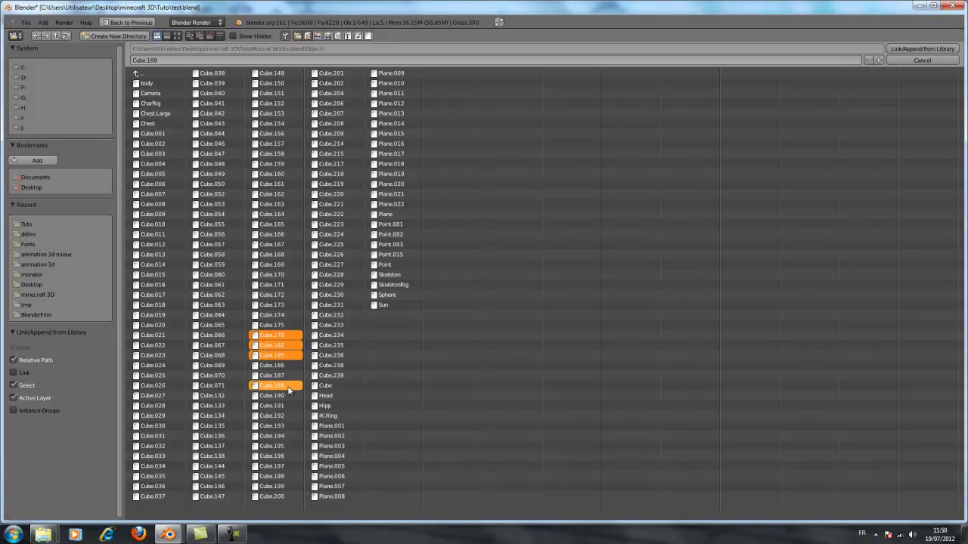
shift+click(279, 375)
shift+click(280, 365)
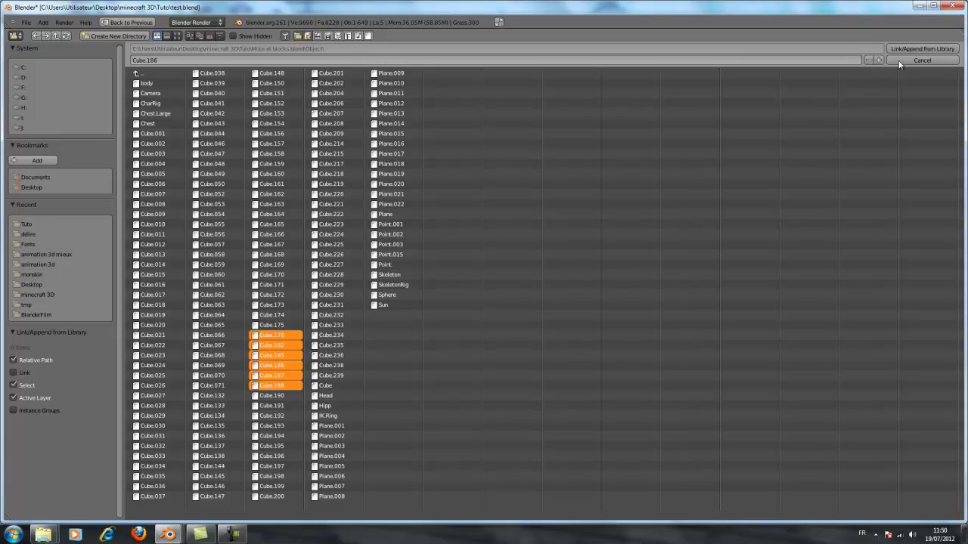
click(922, 48)
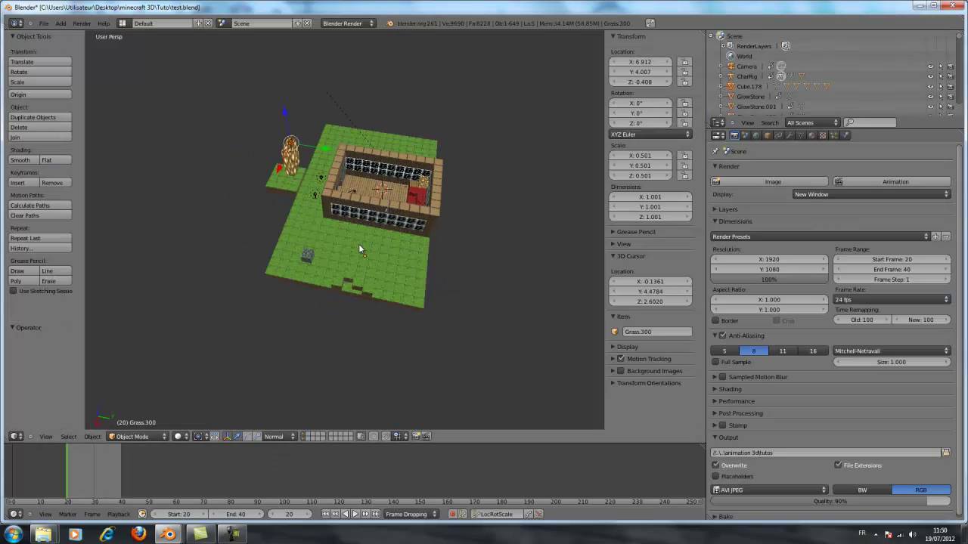
- Move the appended zombie onto the grass beside the house's windowed wall and raise it about 0.022 along Z
drag(337, 152, 366, 156)
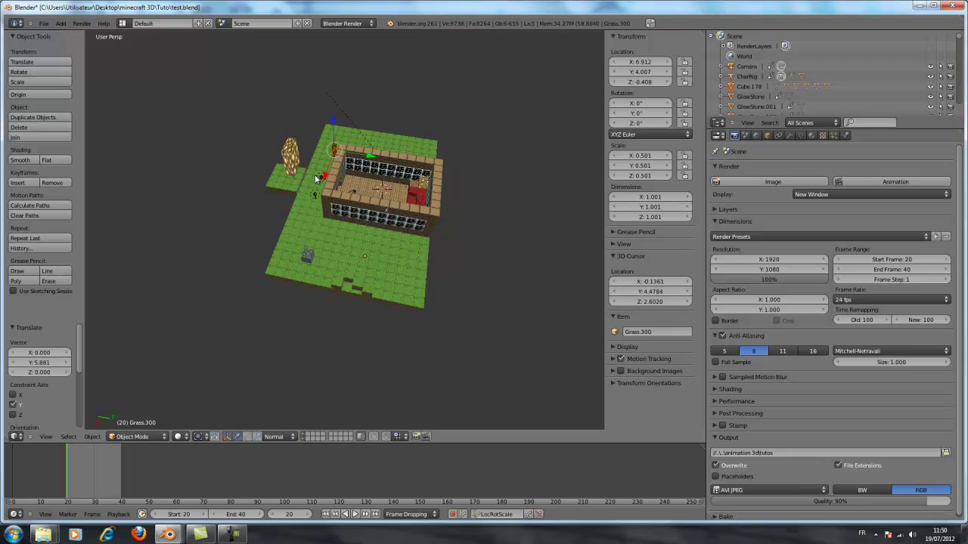
drag(318, 179, 355, 243)
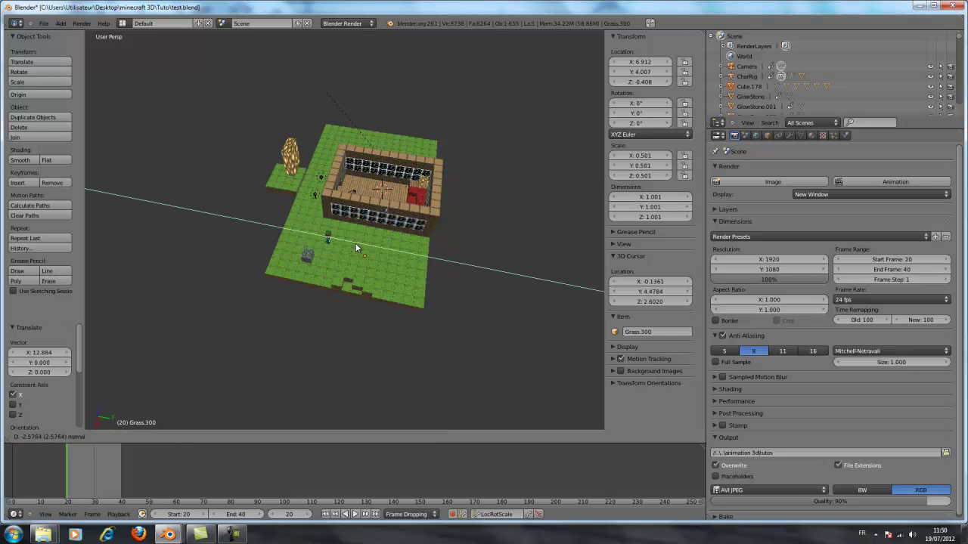
click(355, 243)
scroll(355, 242, up, 10)
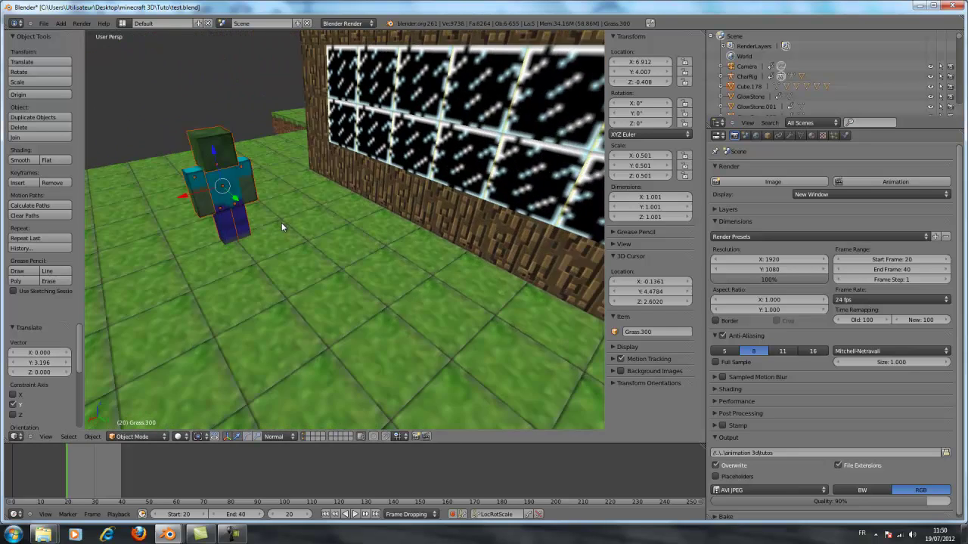
middle_drag(281, 222, 329, 217)
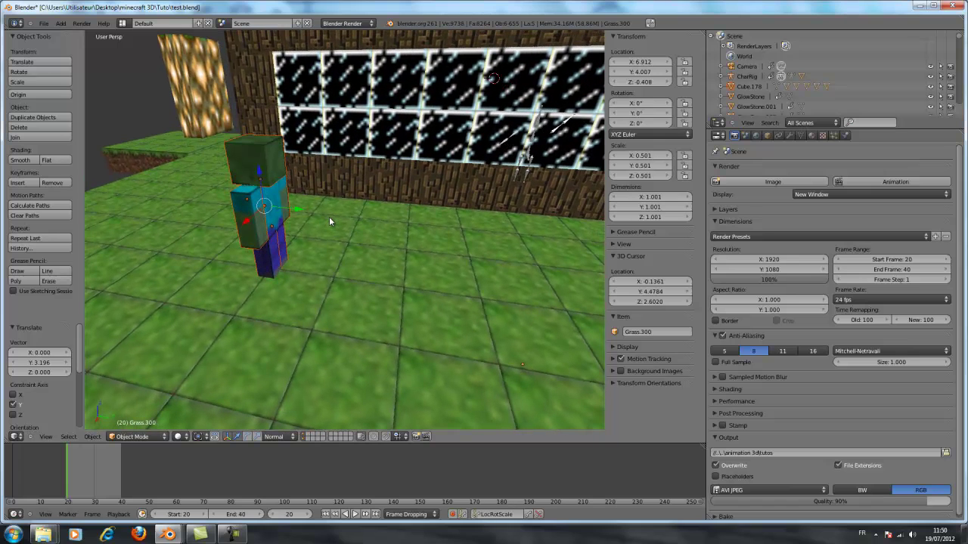
drag(260, 174, 259, 172)
middle_drag(318, 194, 393, 195)
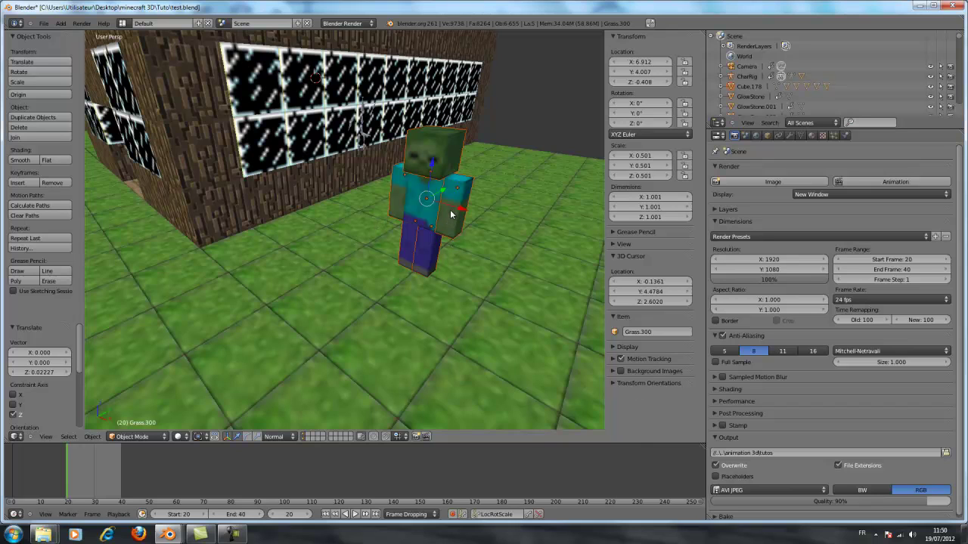
- Switch the manipulator to rotate and turn both zombie arms so they are raised away from the body
right_click(459, 197)
click(247, 437)
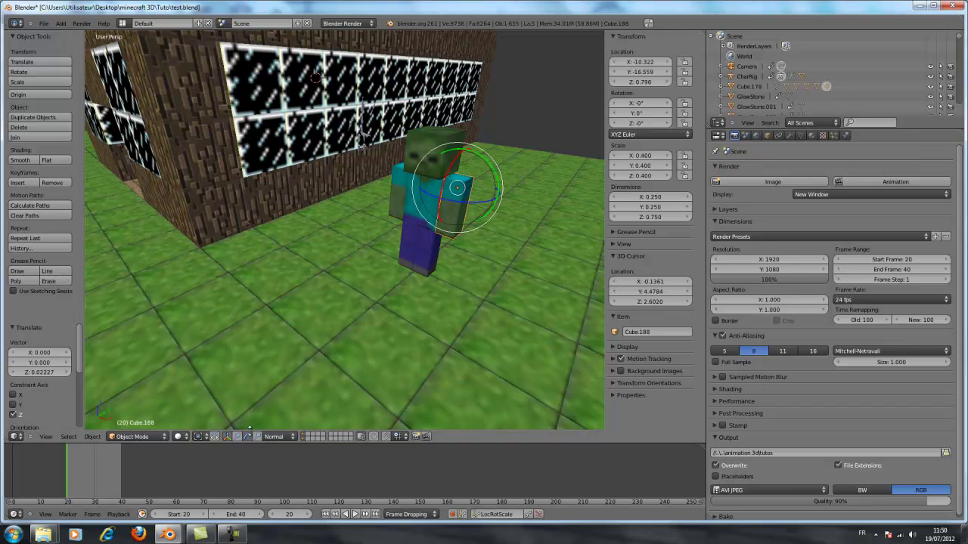
drag(438, 218, 465, 181)
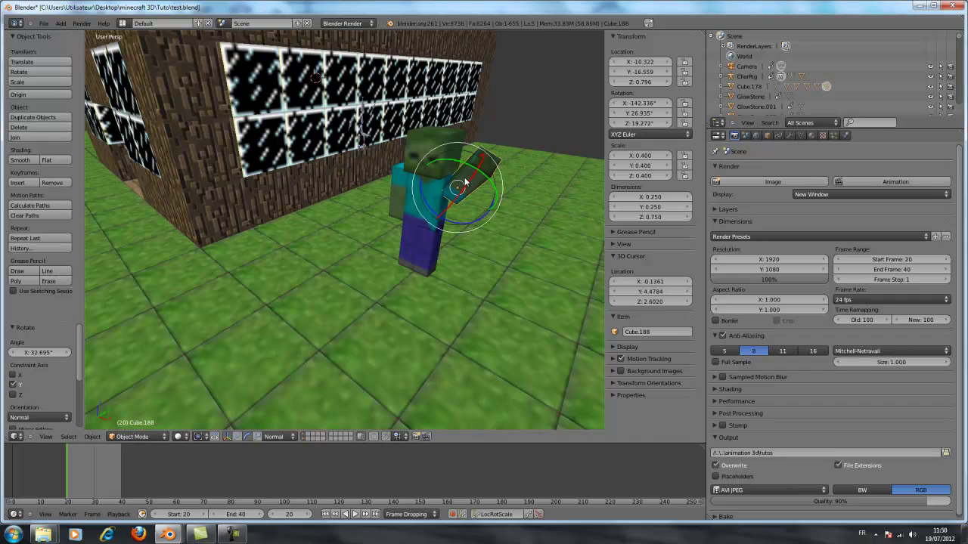
right_click(397, 184)
mouse_move(382, 179)
mouse_down()
mouse_move(395, 168)
mouse_move(412, 173)
mouse_move(391, 179)
mouse_up()
click(392, 178)
- Try rotating the zombie's torso, and rotate one leg about 14.7° around the X axis
right_click(416, 195)
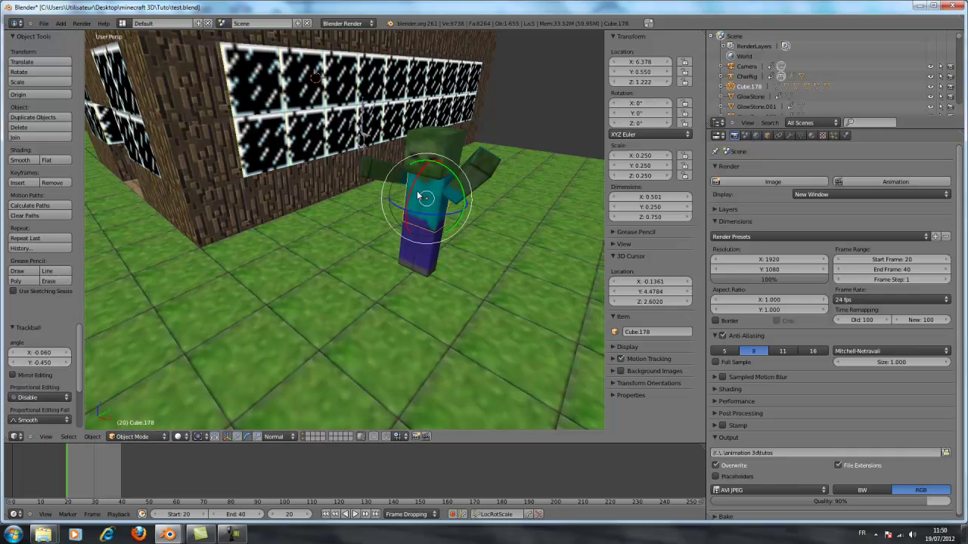
key(r)
right_click(425, 234)
right_click(414, 246)
key(r)
key(x)
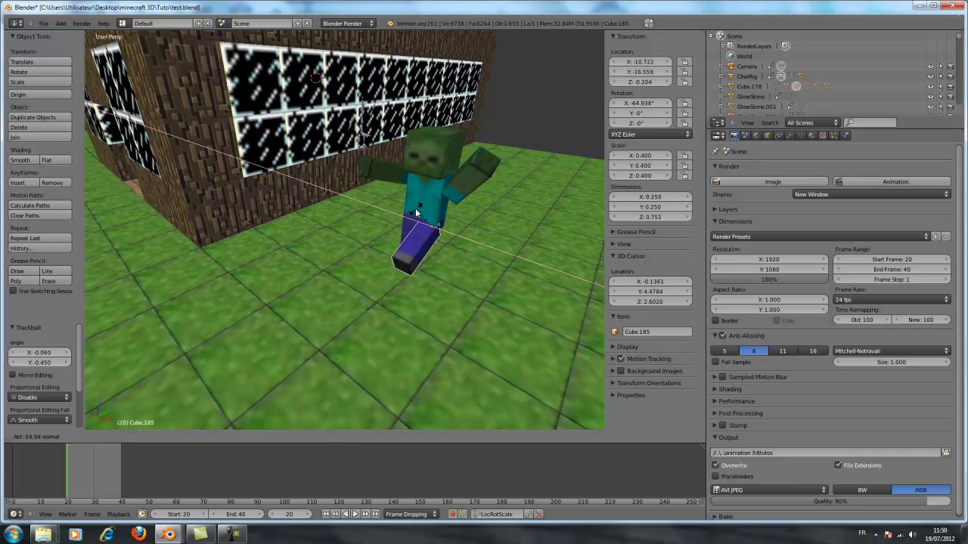
click(413, 232)
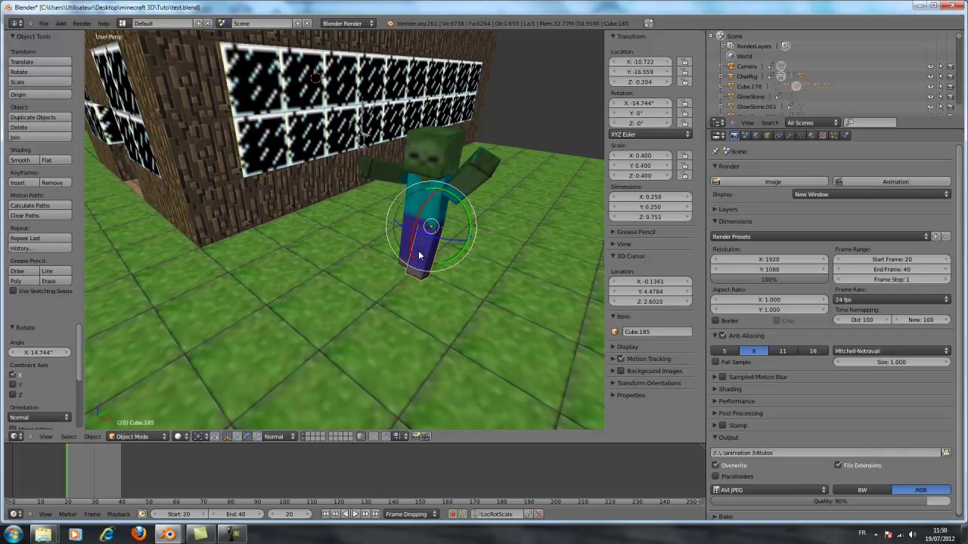
- Try rotating the zombie's head around X and moving it away from the body along Y
right_click(424, 170)
key(r)
key(x)
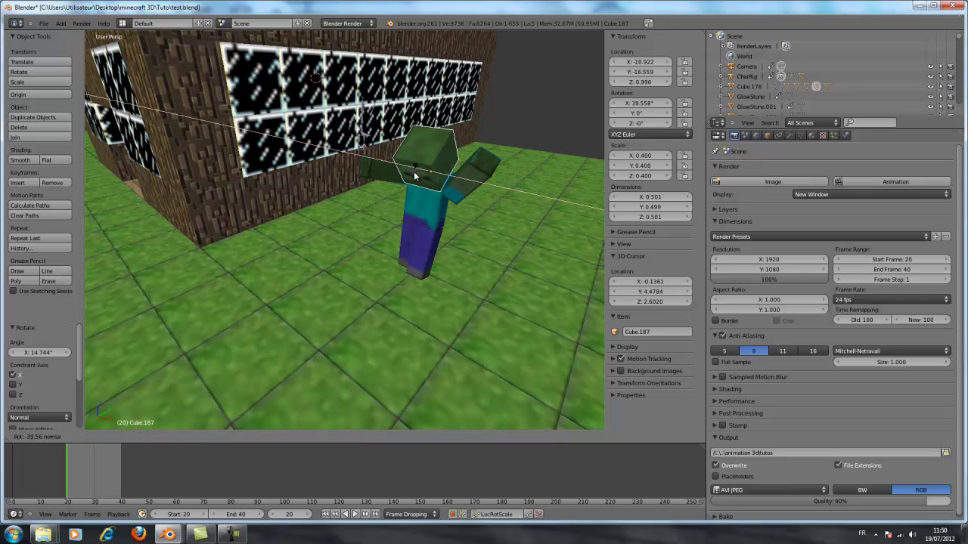
key(Escape)
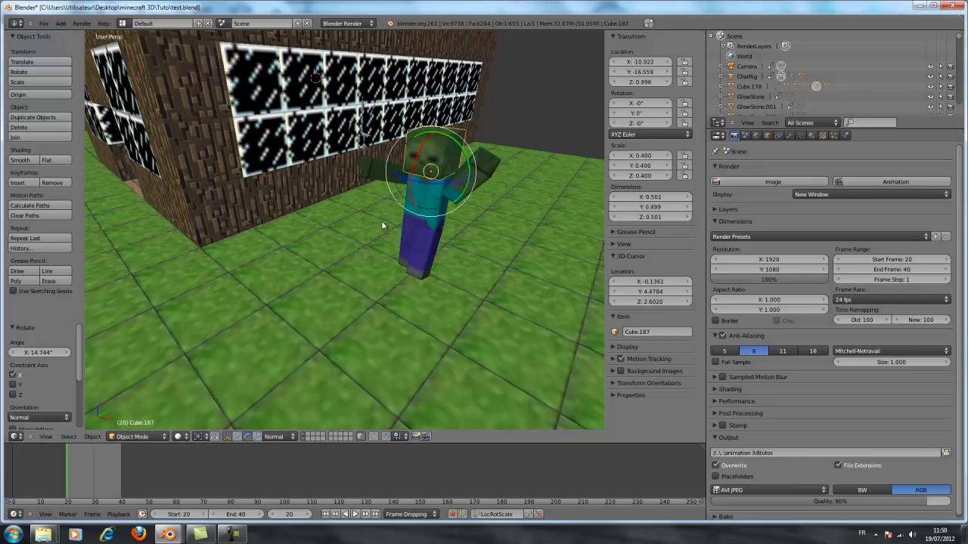
click(228, 437)
drag(451, 167, 380, 217)
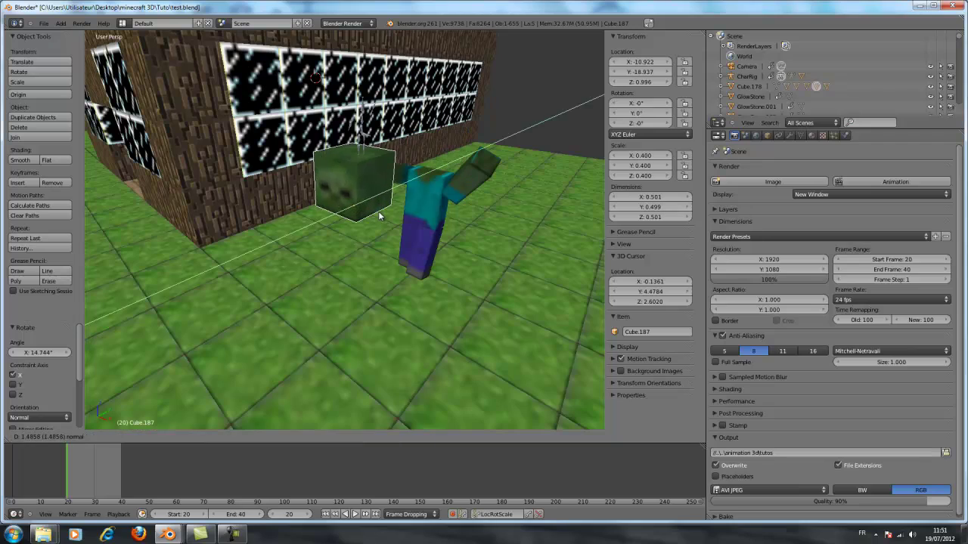
key(Escape)
middle_drag(411, 242, 204, 244)
scroll(422, 272, down, 4)
scroll(382, 265, up, 5)
scroll(388, 263, down, 4)
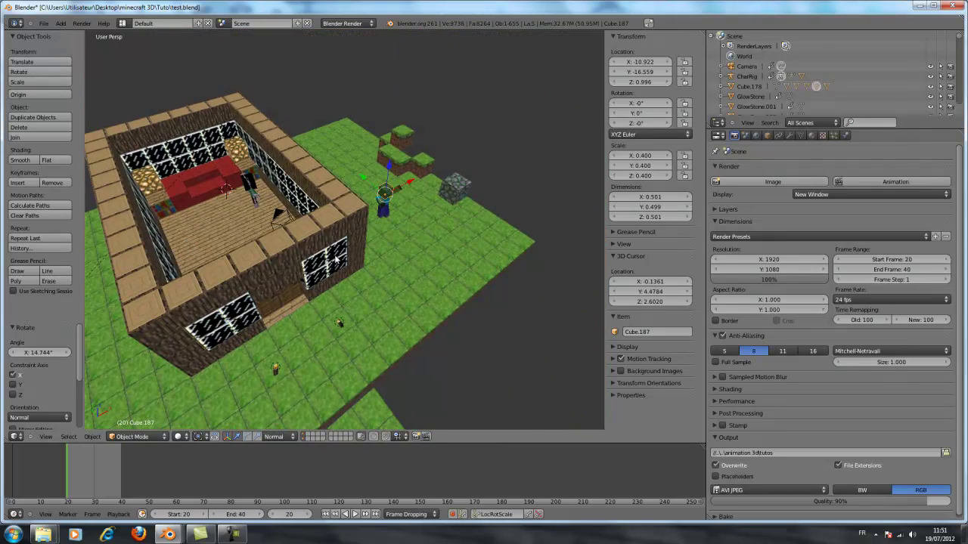
- Try rendering the current frame at 100% of the 1920 × 1080 resolution and close the render window
middle_drag(240, 231, 297, 231)
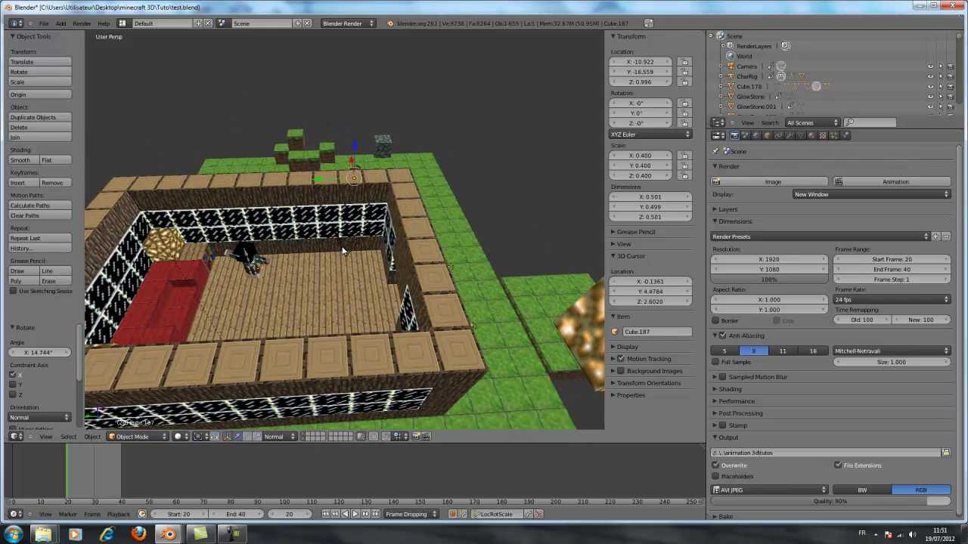
middle_drag(388, 258, 366, 273)
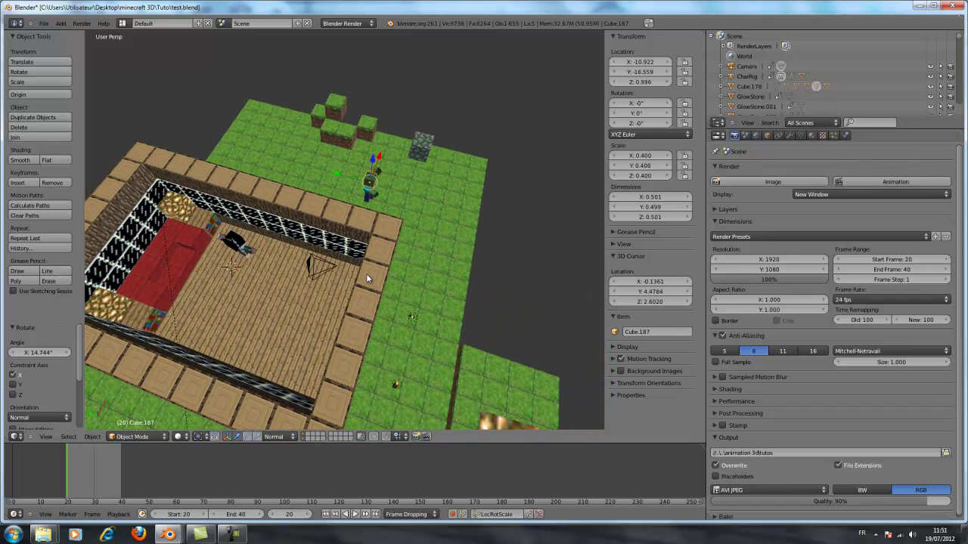
key(F12)
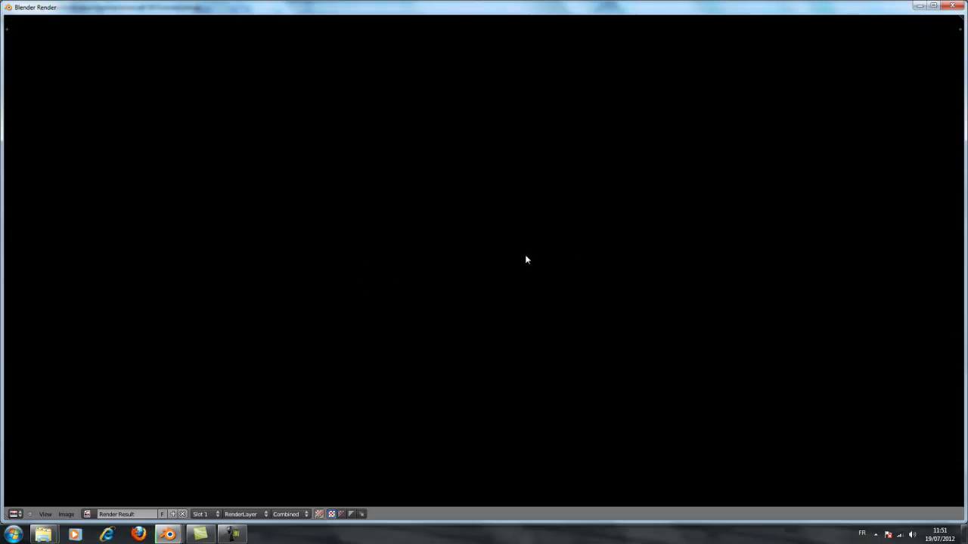
click(953, 7)
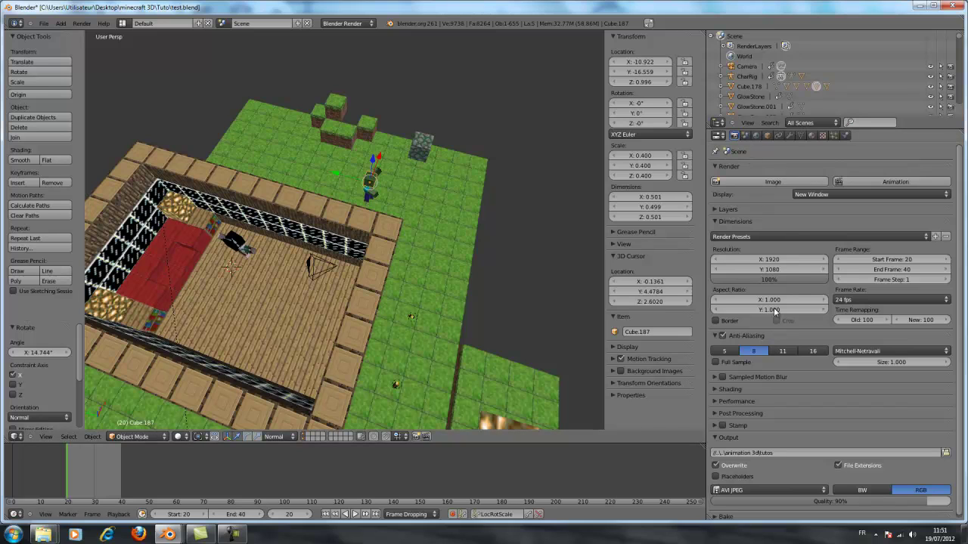
- Reduce the render resolution percentage to 47%, render the current frame and close the render window
drag(776, 280, 714, 289)
key(F12)
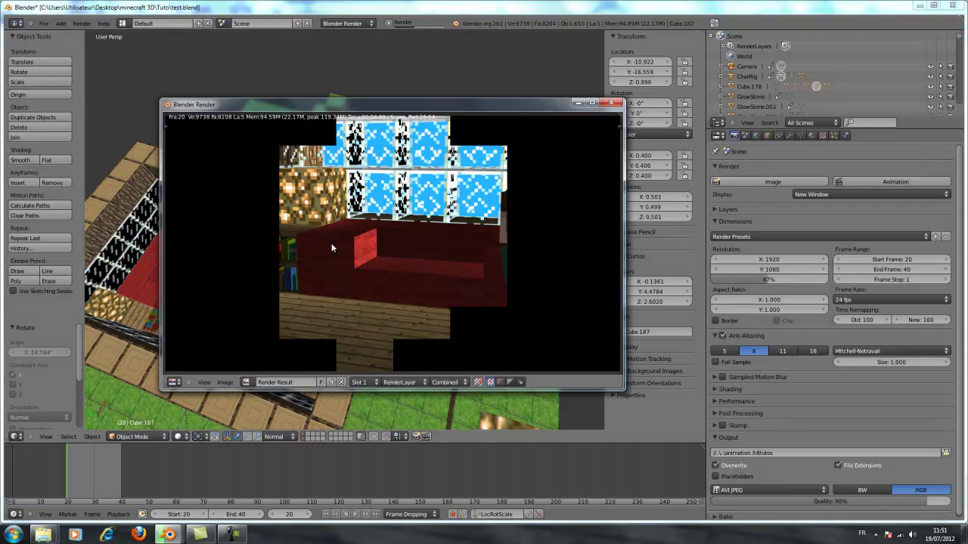
click(611, 104)
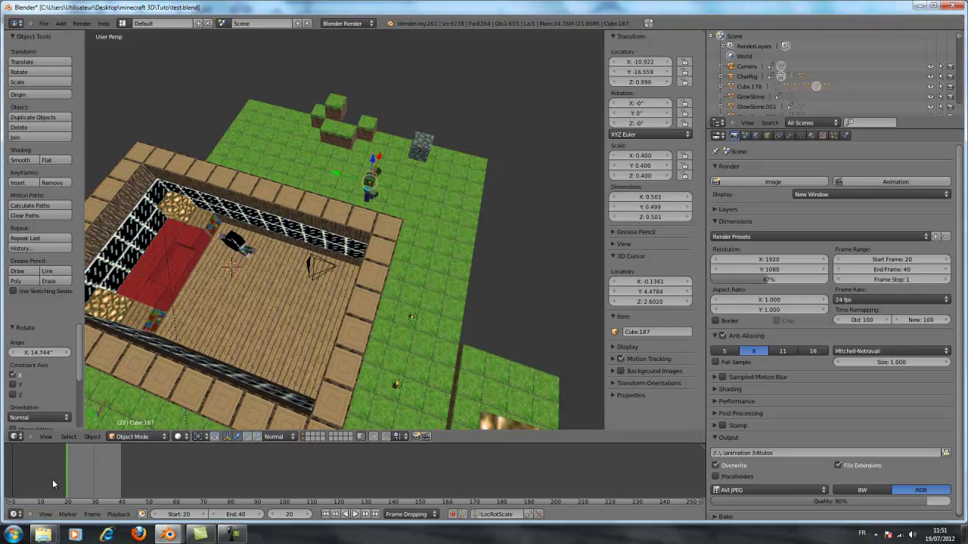
- Set the animation's start frame to 1
click(178, 514)
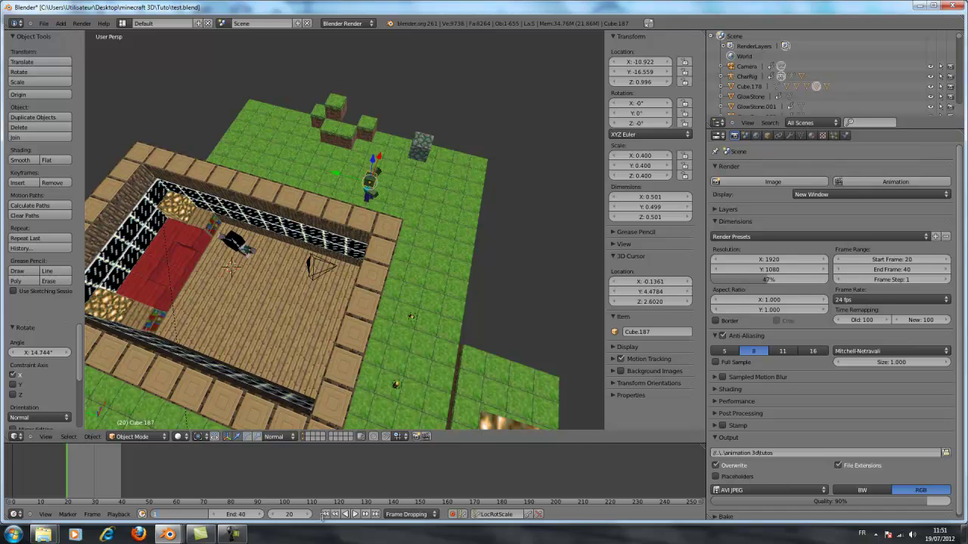
text(1)
key(Return)
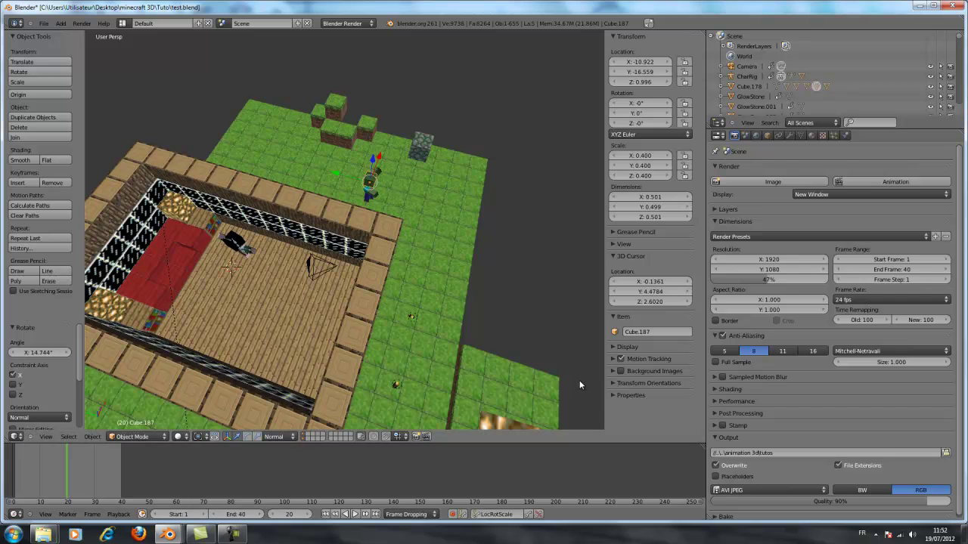
- Delete the wooden plank block embedded in the dirt edge below the corner of the house's windowed wall
middle_drag(579, 385, 287, 281)
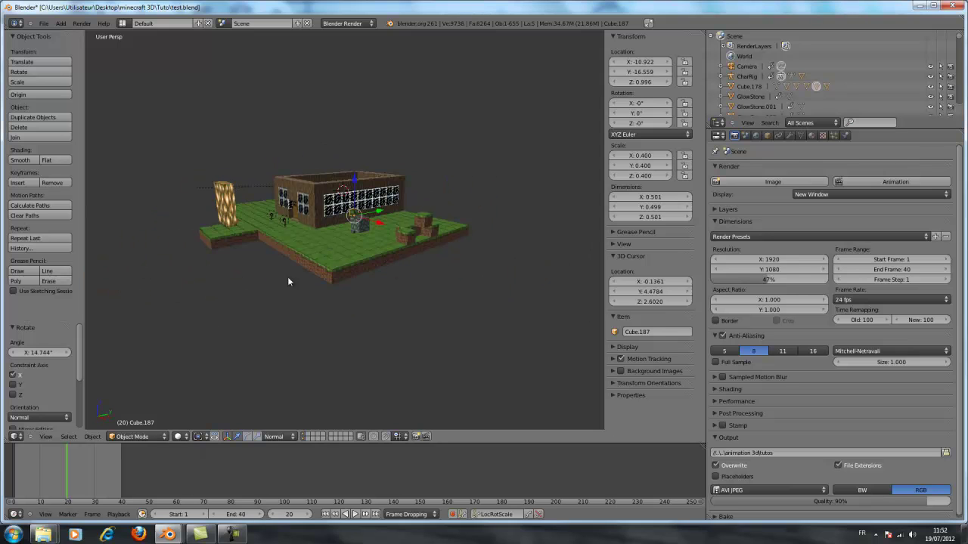
middle_drag(362, 270, 216, 277)
middle_drag(398, 279, 459, 261)
scroll(431, 285, up, 3)
scroll(433, 286, down, 3)
right_click(457, 247)
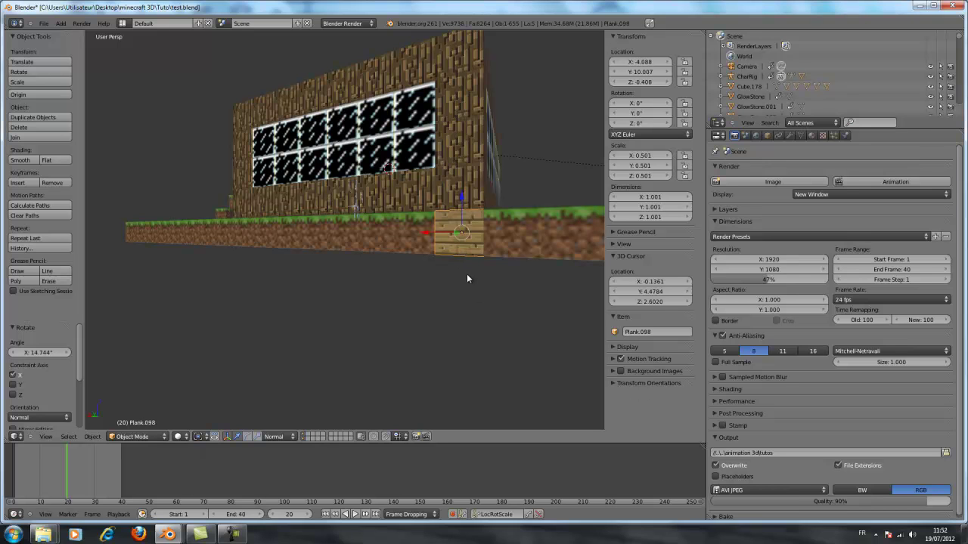
key(x)
click(457, 279)
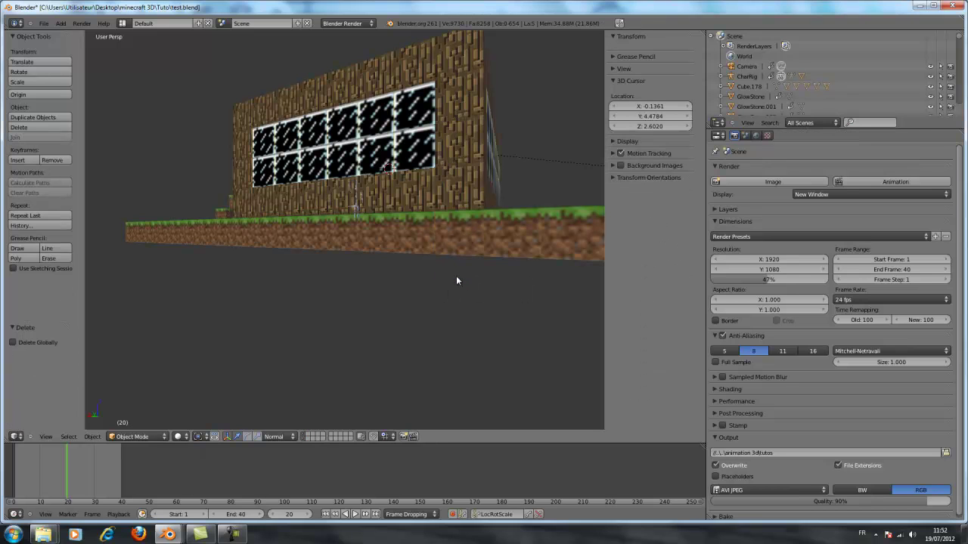
- Select the torch near the house door, examine the small torch among the mobs in Mobs et blocks.blend, and return to test.blend
middle_drag(456, 281, 374, 288)
right_click(363, 288)
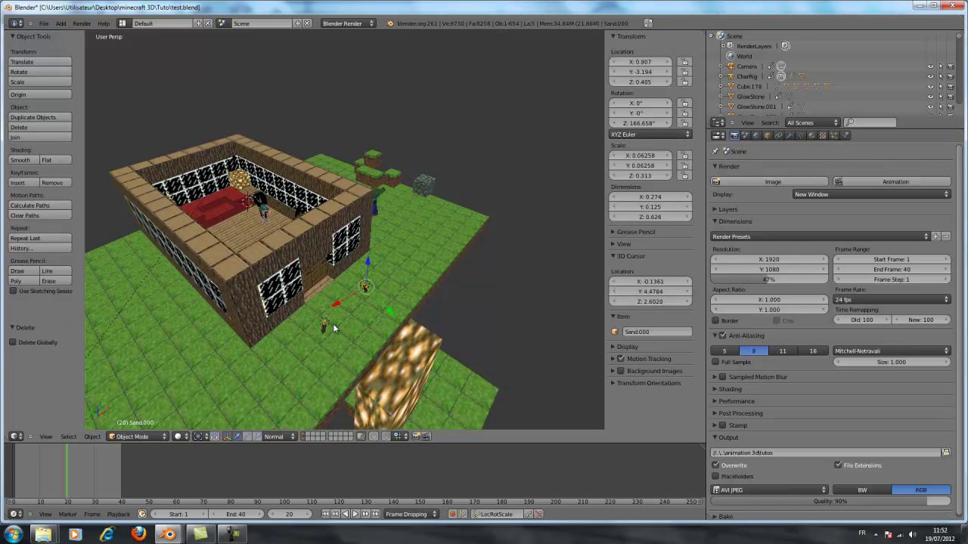
mouse_move(168, 533)
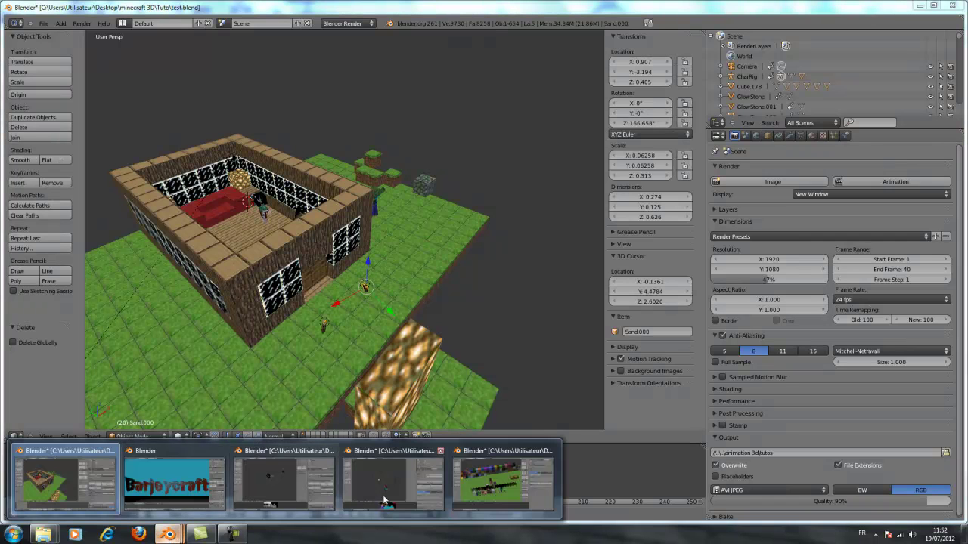
click(486, 494)
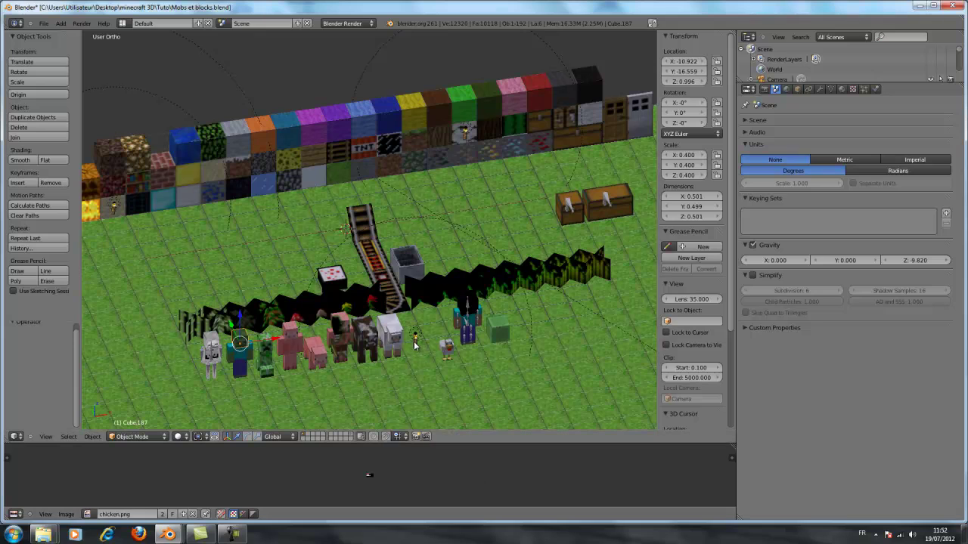
right_click(414, 342)
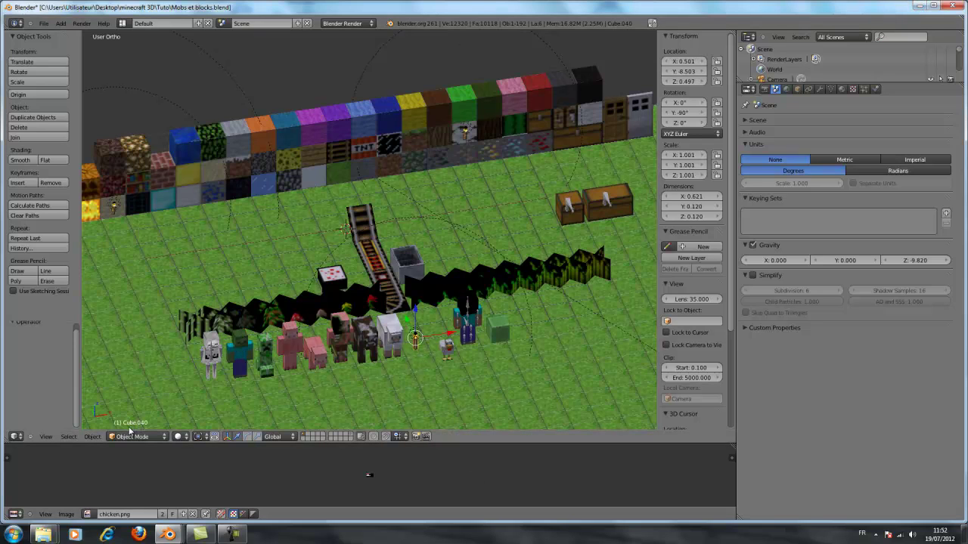
click(918, 9)
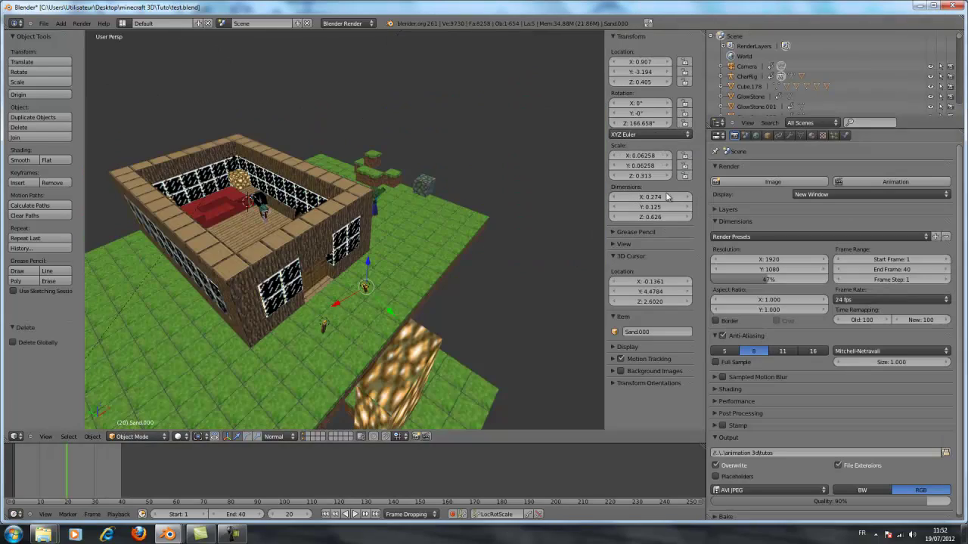
middle_drag(423, 259, 262, 243)
middle_drag(352, 225, 230, 214)
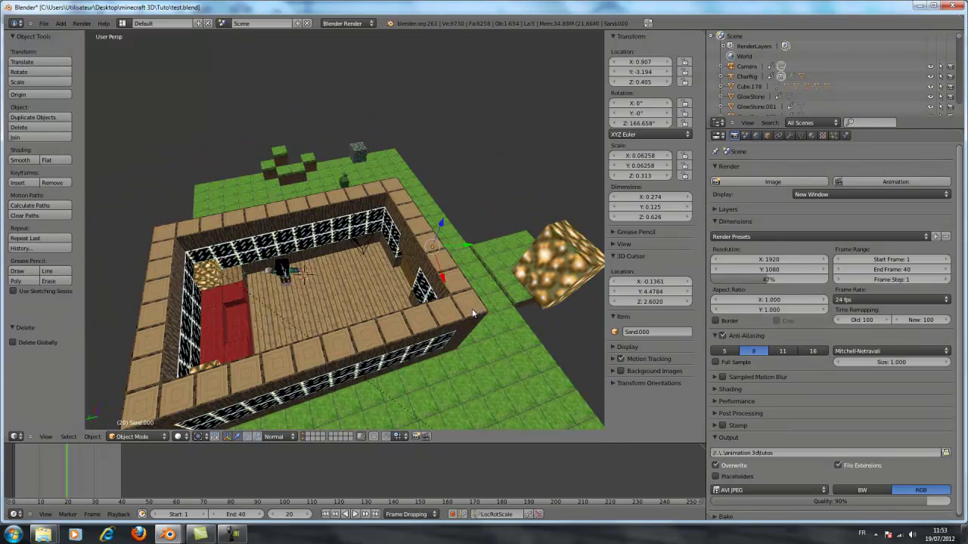